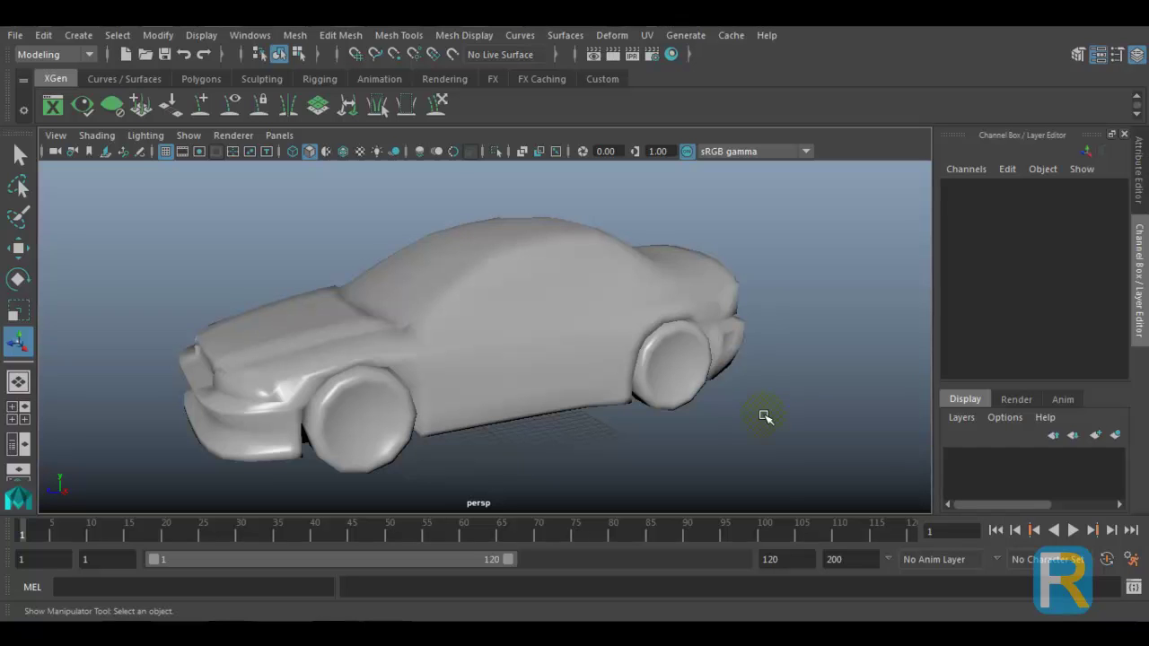
# - Select the car body mesh and inspect its wireframe from the front and side
pyautogui.click(568, 290)
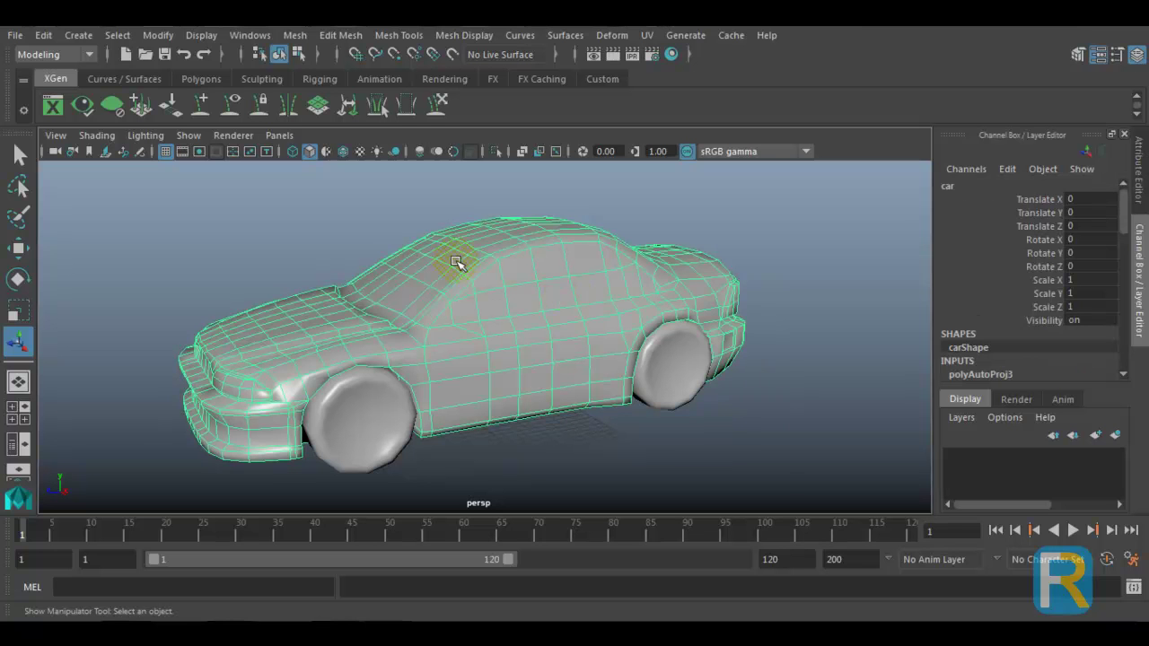
pyautogui.moveTo(495, 320)
pyautogui.keyDown('alt'); pyautogui.mouseDown()
pyautogui.moveTo(771, 328)
pyautogui.moveTo(469, 344)
pyautogui.moveTo(595, 332)
pyautogui.moveTo(539, 333)
pyautogui.moveTo(514, 319)
pyautogui.mouseUp(); pyautogui.keyUp('alt')
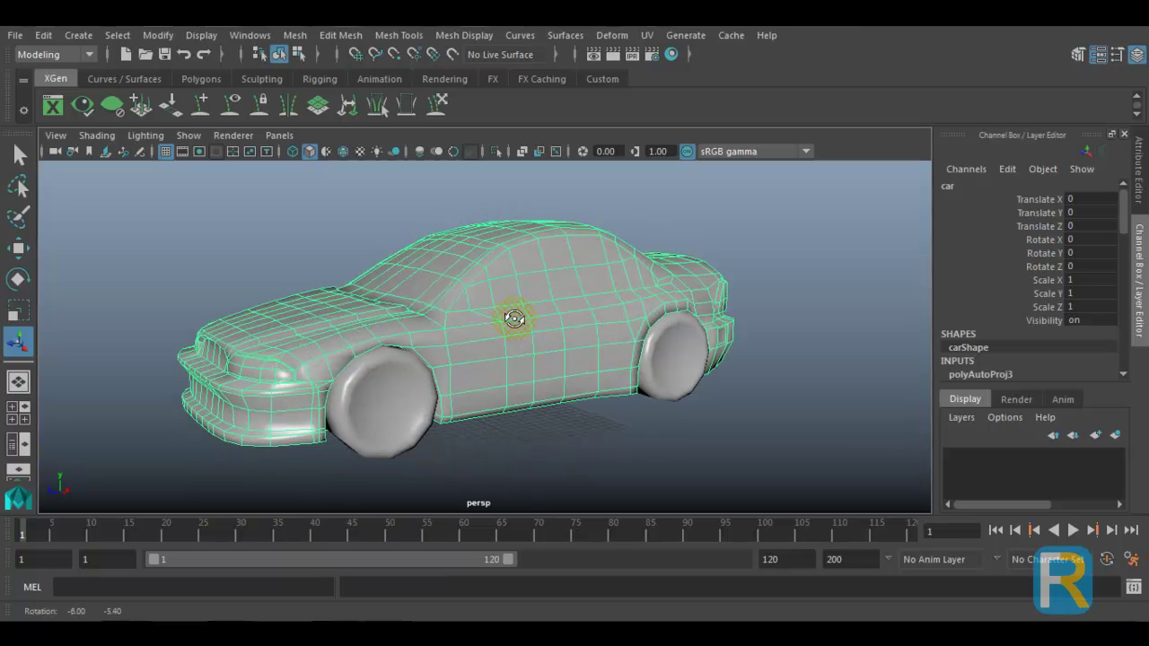
pyautogui.keyDown('alt'); pyautogui.moveTo(515, 319); pyautogui.dragTo(517, 331); pyautogui.keyUp('alt')
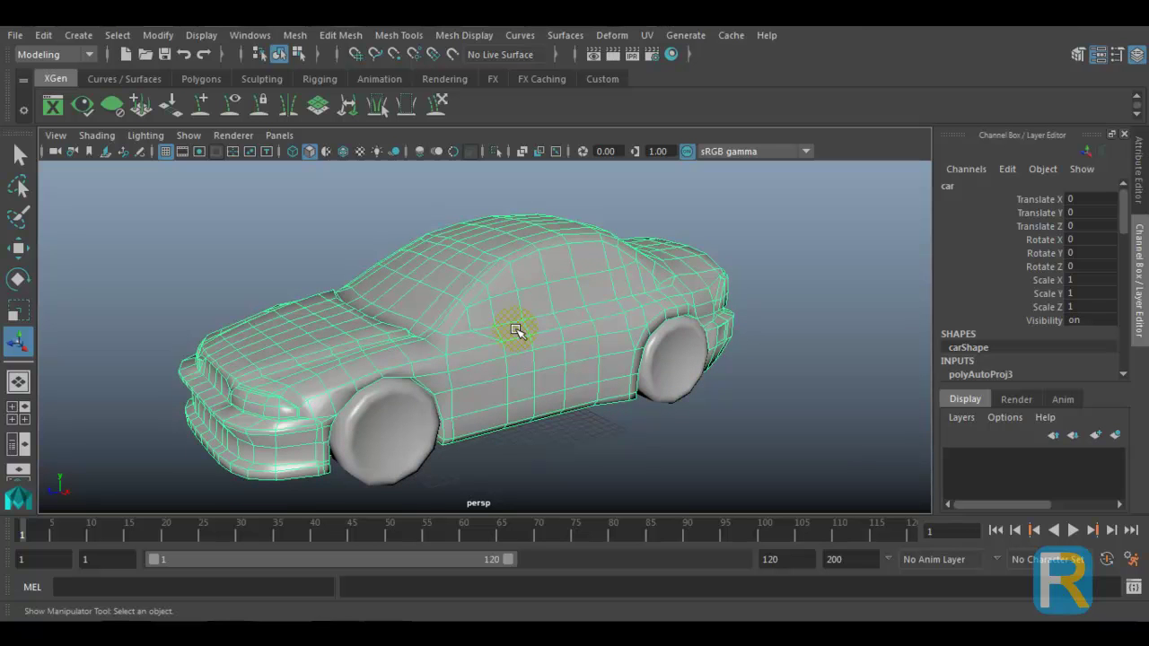
pyautogui.keyDown('alt'); pyautogui.moveTo(517, 331); pyautogui.dragTo(546, 329); pyautogui.keyUp('alt')
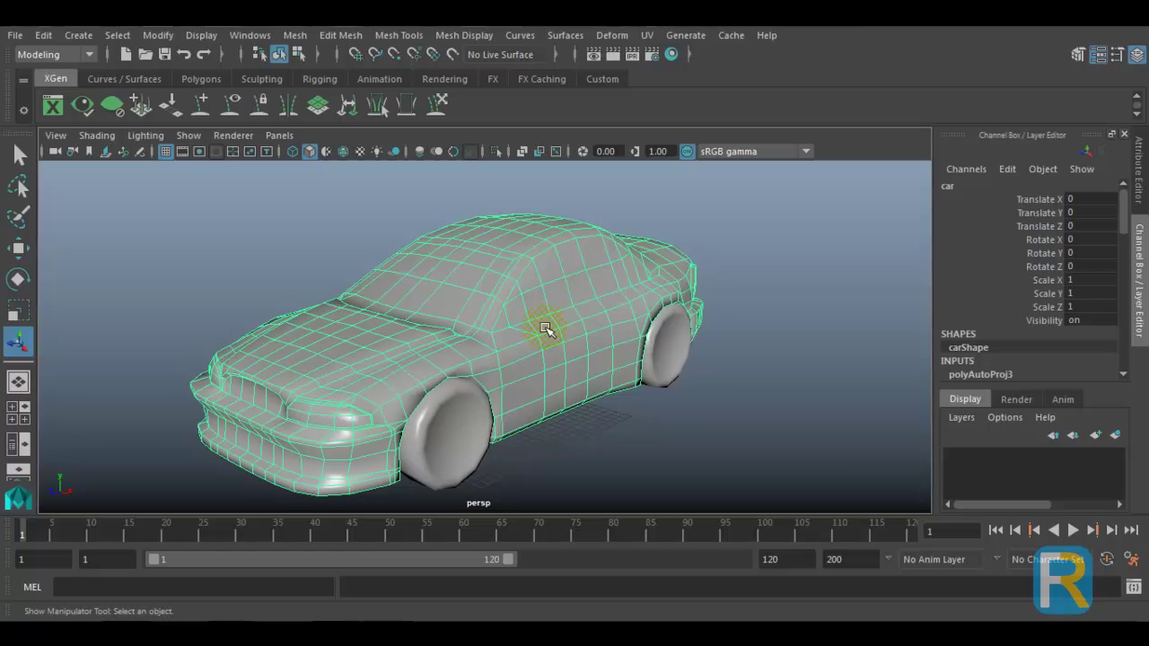
pyautogui.moveTo(546, 329)
pyautogui.keyDown('alt'); pyautogui.mouseDown()
pyautogui.moveTo(582, 375)
pyautogui.moveTo(586, 355)
pyautogui.moveTo(559, 336)
pyautogui.moveTo(751, 338)
pyautogui.moveTo(679, 351)
pyautogui.moveTo(551, 336)
pyautogui.moveTo(553, 346)
pyautogui.mouseUp(); pyautogui.keyUp('alt')
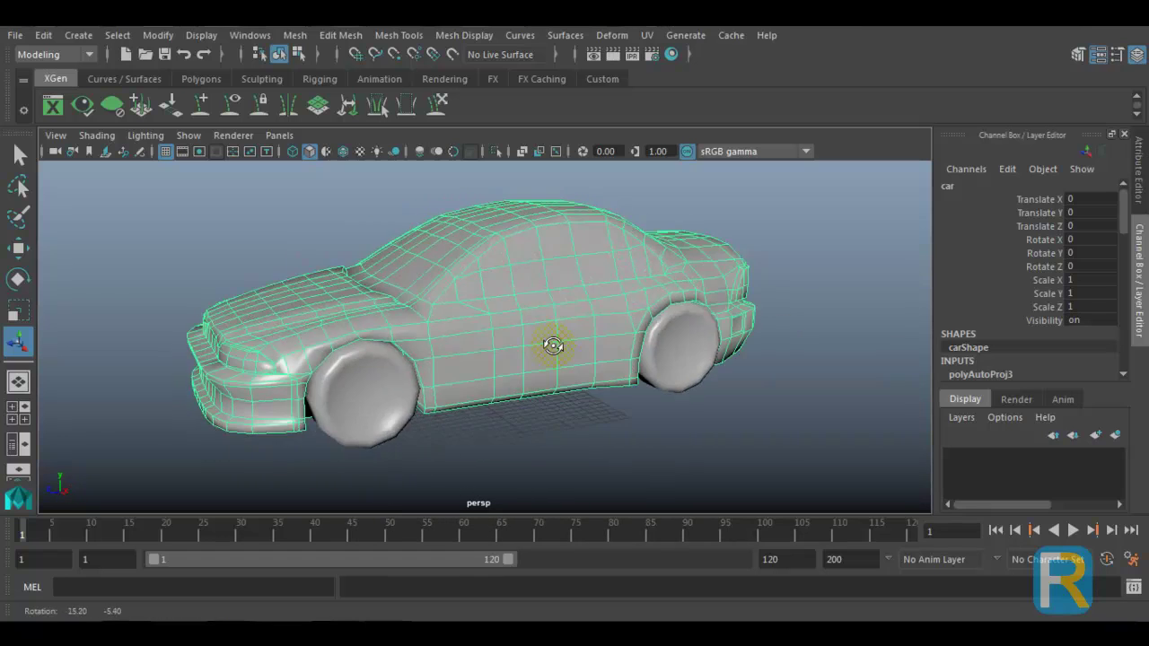
# - Switch the viewport to bounding box display and select the wheels object and the car body in turn
pyautogui.click(89, 138)
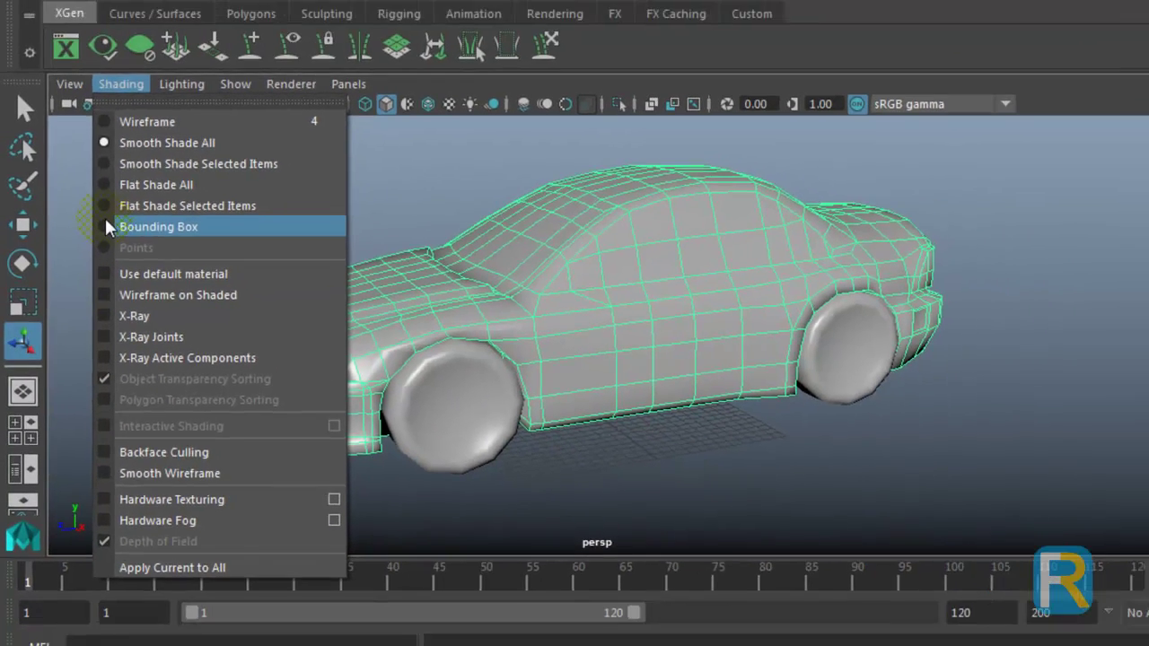
pyautogui.click(144, 203)
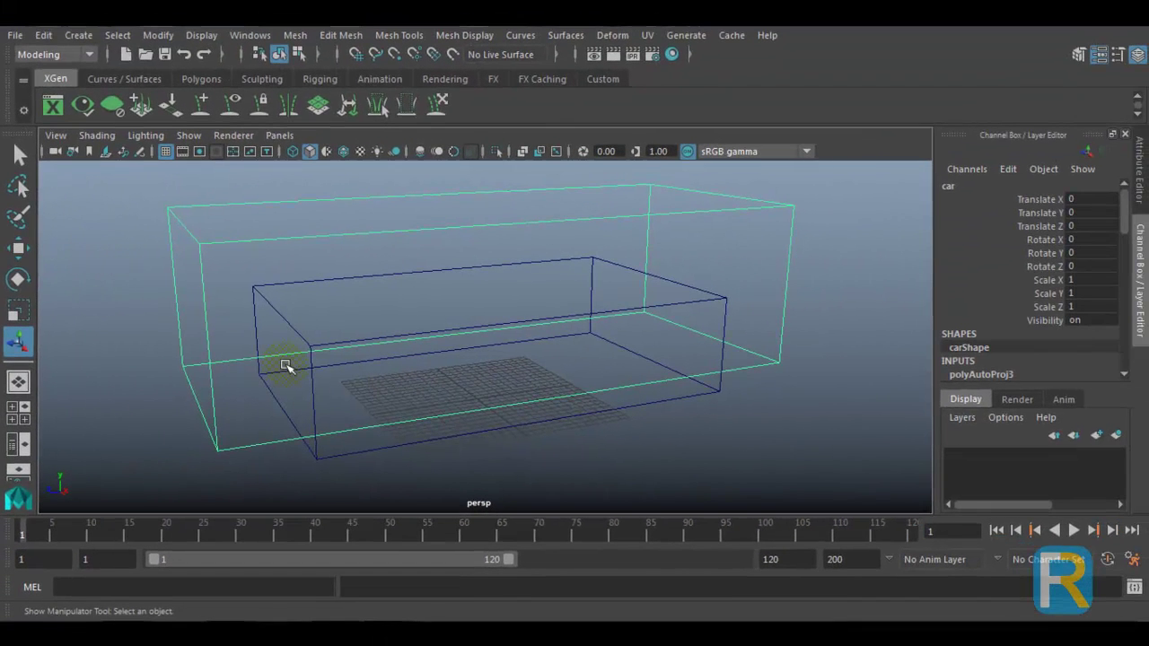
pyautogui.moveTo(250, 282); pyautogui.dragTo(274, 300)
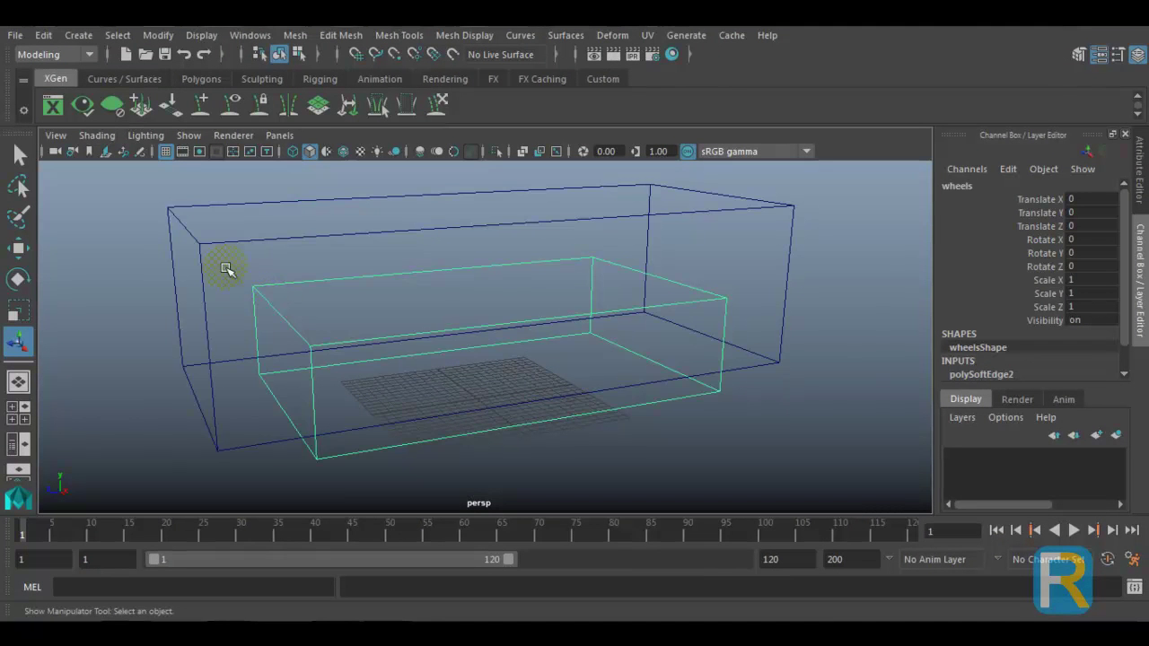
pyautogui.moveTo(160, 189); pyautogui.dragTo(187, 245)
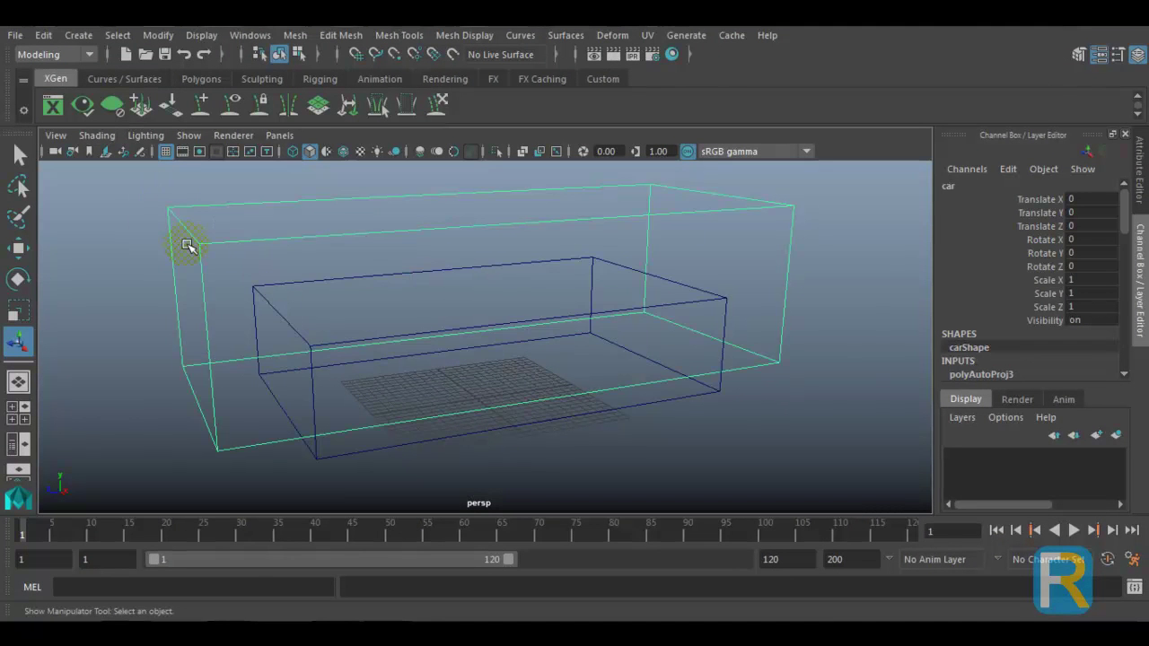
pyautogui.keyDown('alt'); pyautogui.moveTo(364, 405); pyautogui.dragTo(313, 365); pyautogui.keyUp('alt')
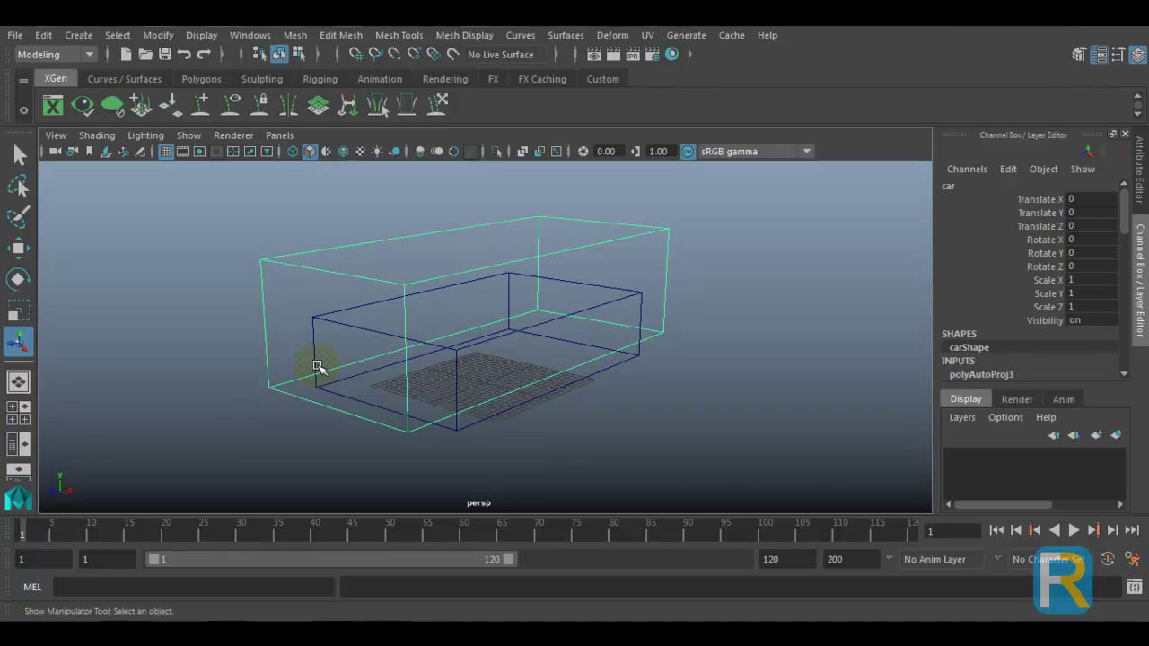
# - Return the viewport to shaded display and clear the selection
pyautogui.press('5')
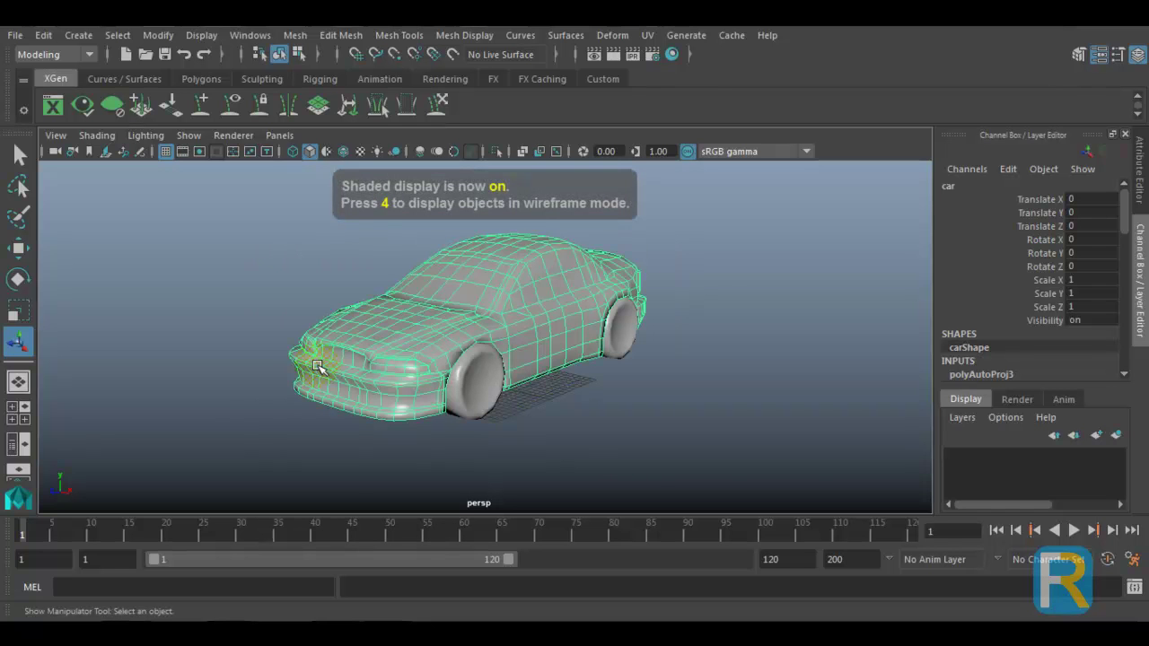
pyautogui.scroll(7, 319, 367)
pyautogui.keyDown('alt'); pyautogui.moveTo(524, 348); pyautogui.dragTo(515, 349); pyautogui.keyUp('alt')
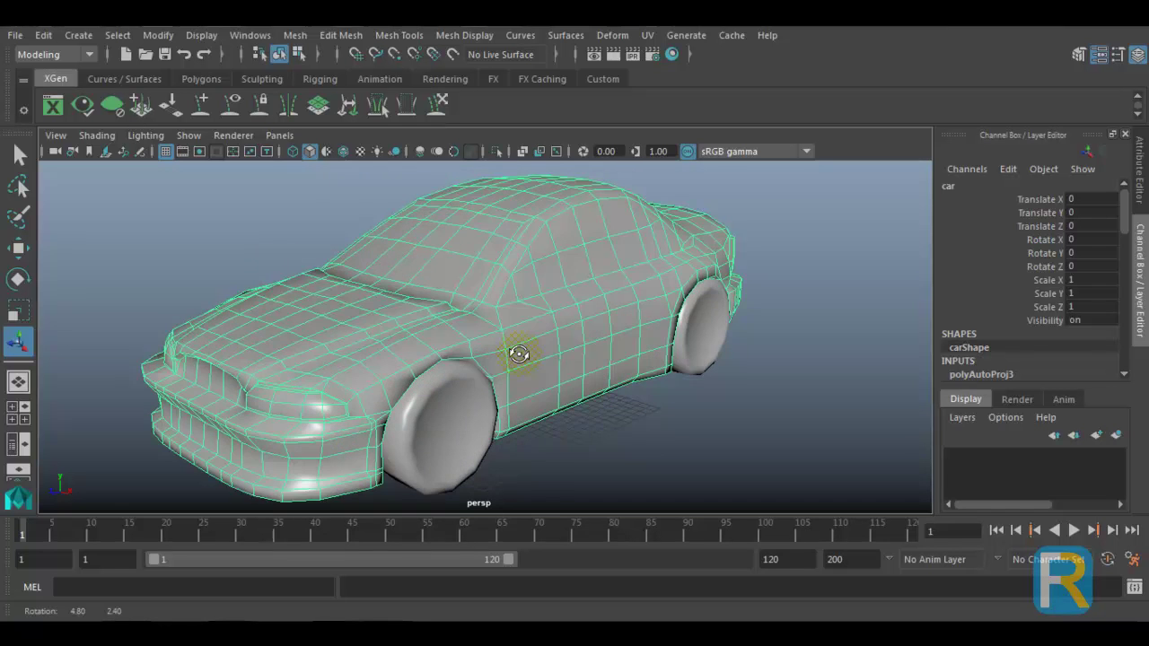
pyautogui.scroll(-1, 514, 346)
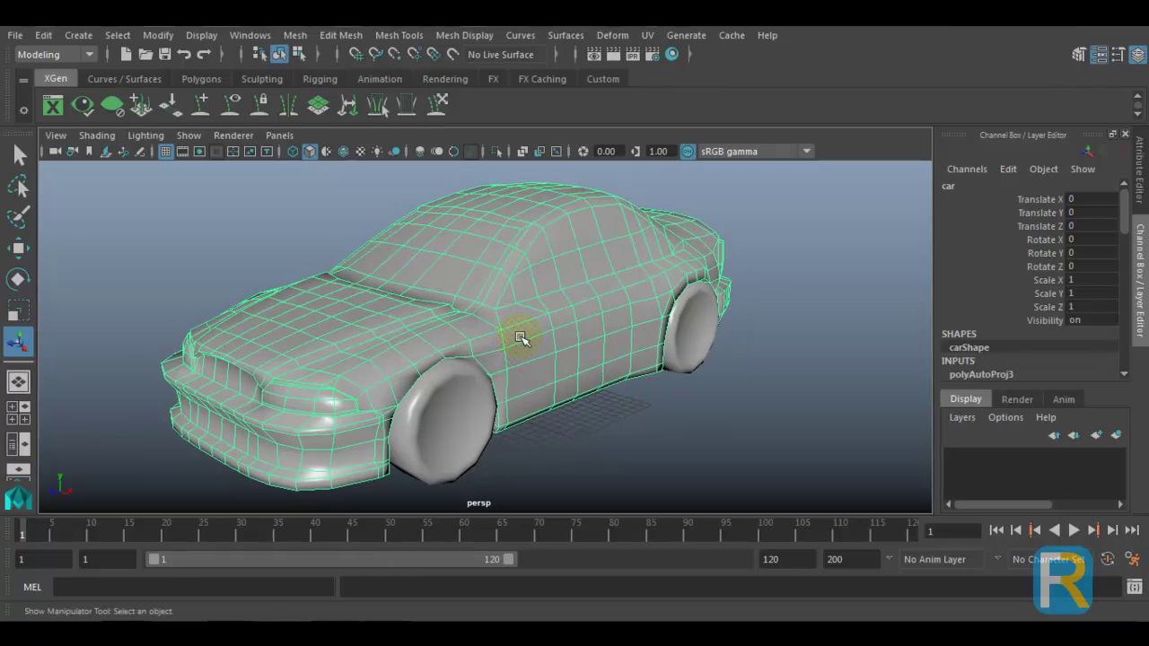
pyautogui.keyDown('alt'); pyautogui.moveTo(585, 392); pyautogui.dragTo(544, 390); pyautogui.keyUp('alt')
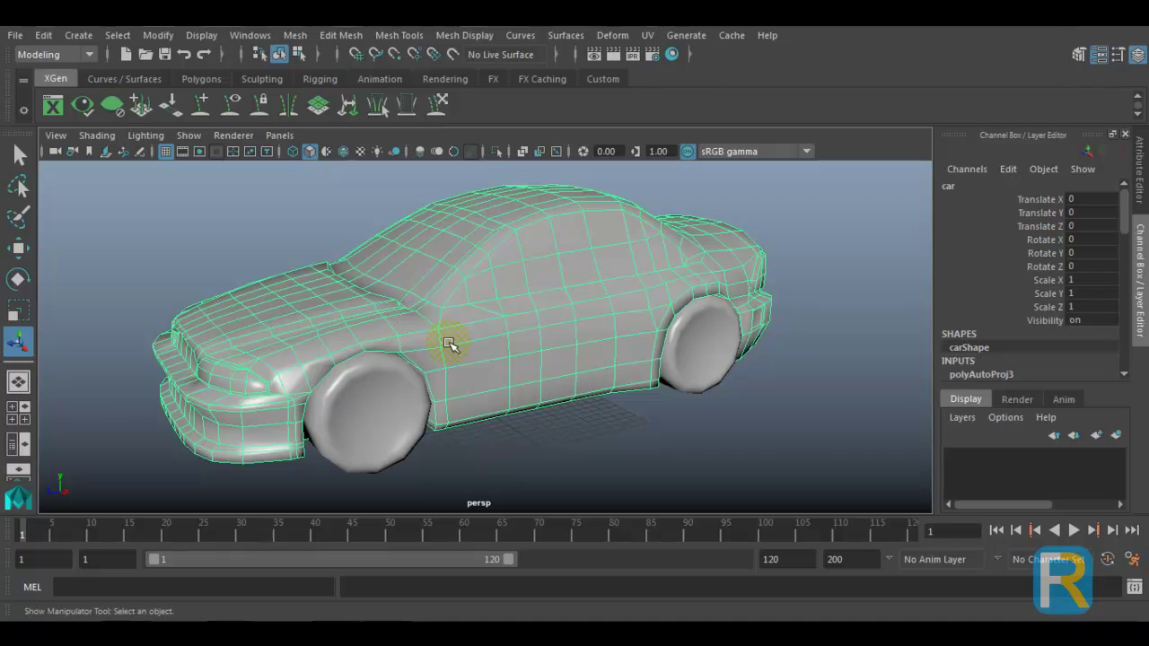
pyautogui.click(546, 433)
pyautogui.keyDown('alt'); pyautogui.moveTo(546, 434); pyautogui.dragTo(525, 388); pyautogui.keyUp('alt')
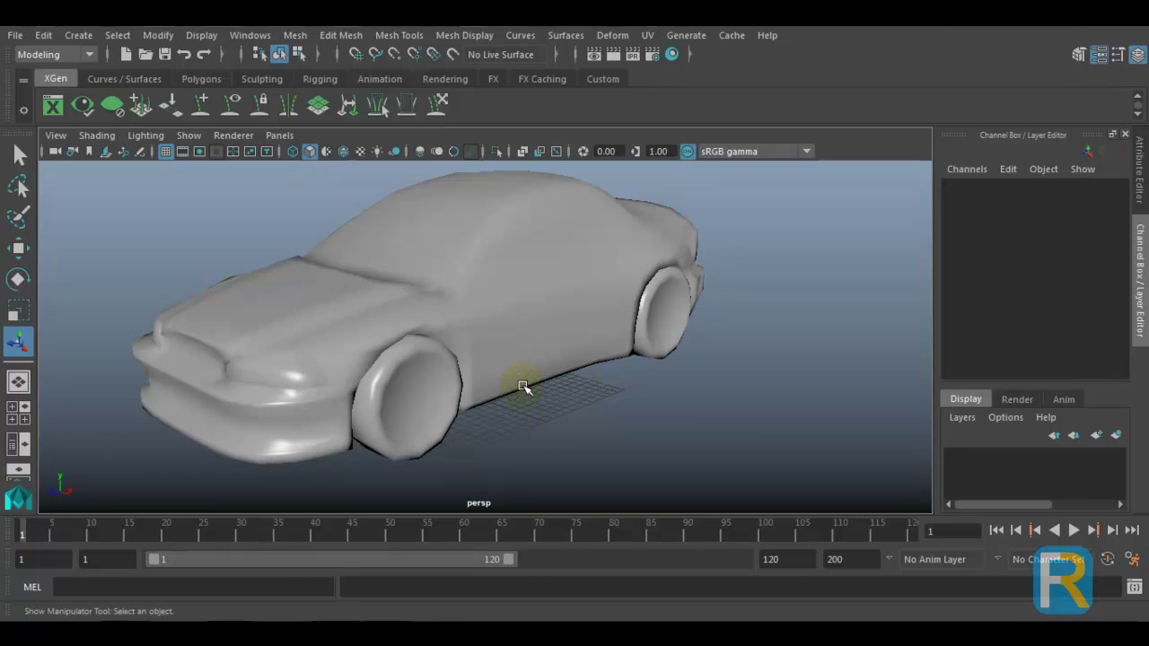
# - Create a polygon cube, place it beside the car at about X 17.871, Y 7.856, and scale it uniformly to about 6.929
pyautogui.click(198, 78)
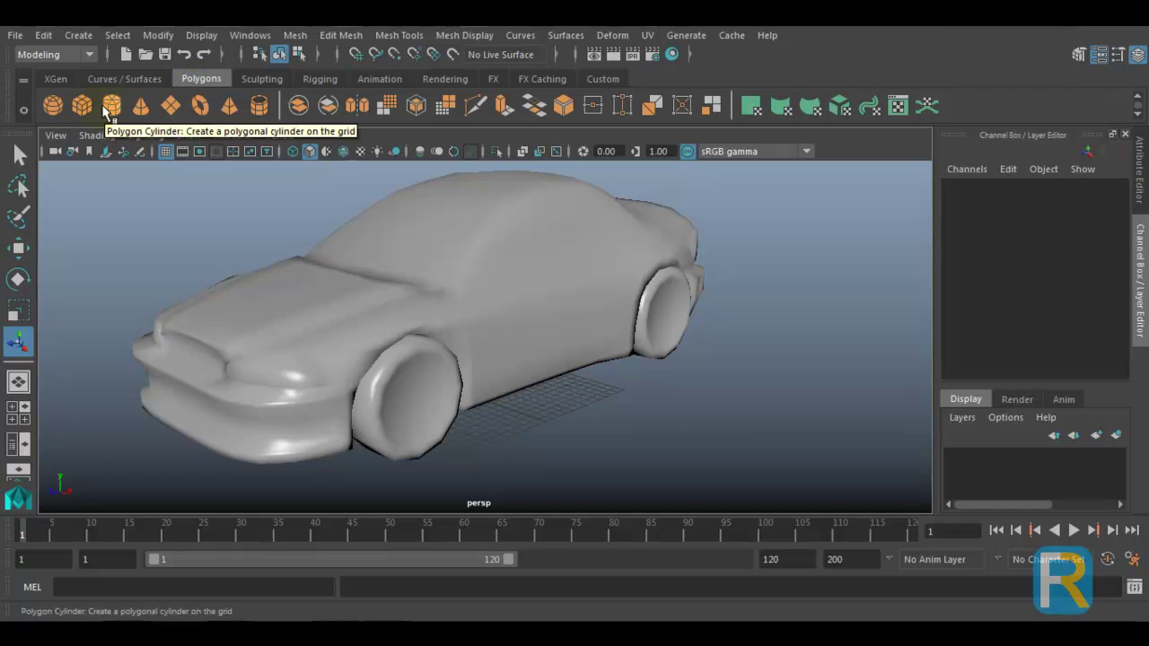
pyautogui.click(81, 107)
pyautogui.keyDown('alt'); pyautogui.moveTo(549, 333); pyautogui.dragTo(594, 330); pyautogui.keyUp('alt')
pyautogui.press('w')
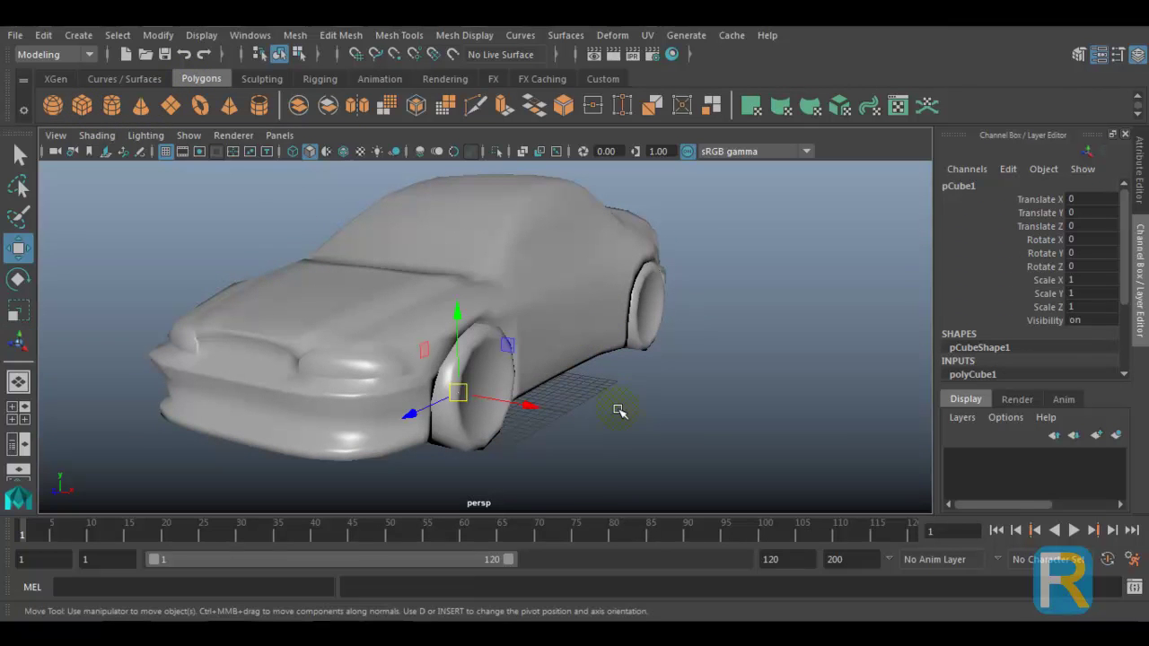
pyautogui.moveTo(530, 406); pyautogui.dragTo(693, 436)
pyautogui.moveTo(627, 351); pyautogui.dragTo(637, 259)
pyautogui.press('r')
pyautogui.moveTo(629, 338); pyautogui.dragTo(846, 351)
# - Set the cube's width, height and depth subdivisions to 5
pyautogui.scroll(-3, 974, 328)
pyautogui.moveTo(988, 320); pyautogui.dragTo(995, 350)
pyautogui.moveTo(658, 347); pyautogui.dragTo(689, 352, button='middle')
pyautogui.keyDown('alt'); pyautogui.moveTo(686, 344); pyautogui.dragTo(739, 344, button='right'); pyautogui.keyUp('alt')
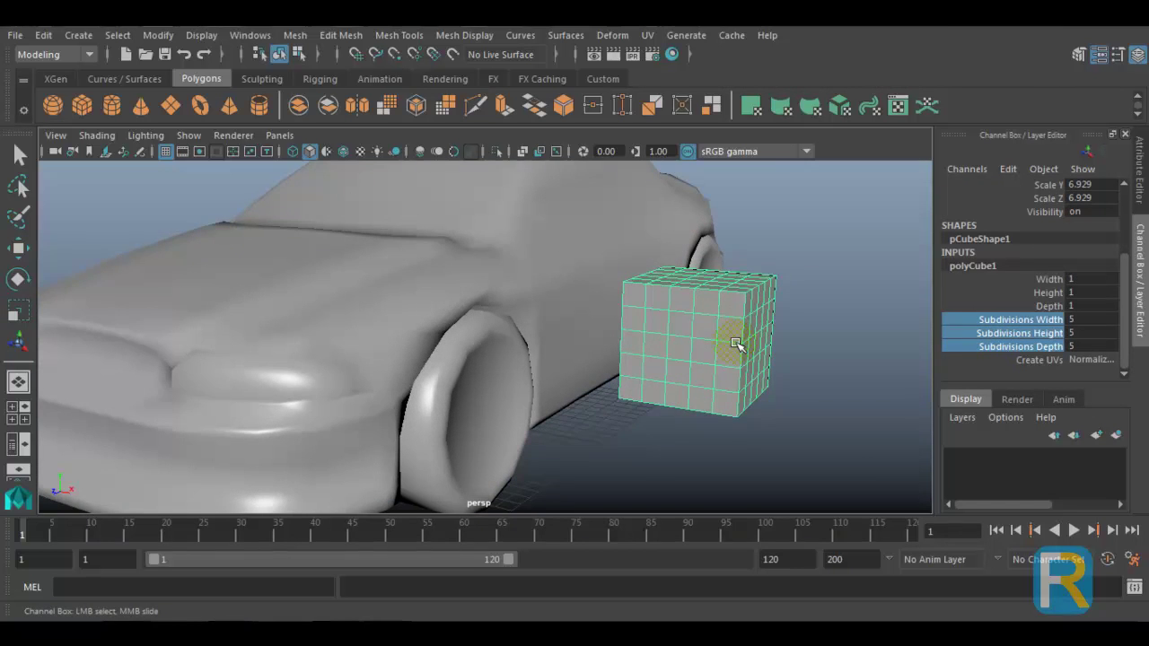
# - Select an L shape of faces on the cube's front: the second column and the rest of the lowest row beside it
pyautogui.keyDown('alt'); pyautogui.moveTo(736, 338); pyautogui.dragTo(655, 336, button='middle'); pyautogui.keyUp('alt')
pyautogui.keyDown('alt'); pyautogui.moveTo(657, 334); pyautogui.dragTo(671, 328); pyautogui.keyUp('alt')
pyautogui.keyDown('alt'); pyautogui.moveTo(672, 328); pyautogui.dragTo(700, 365, button='right'); pyautogui.keyUp('alt')
pyautogui.keyDown('alt'); pyautogui.moveTo(700, 365); pyautogui.dragTo(679, 351); pyautogui.keyUp('alt')
pyautogui.moveTo(645, 296); pyautogui.dragTo(660, 220, button='right')
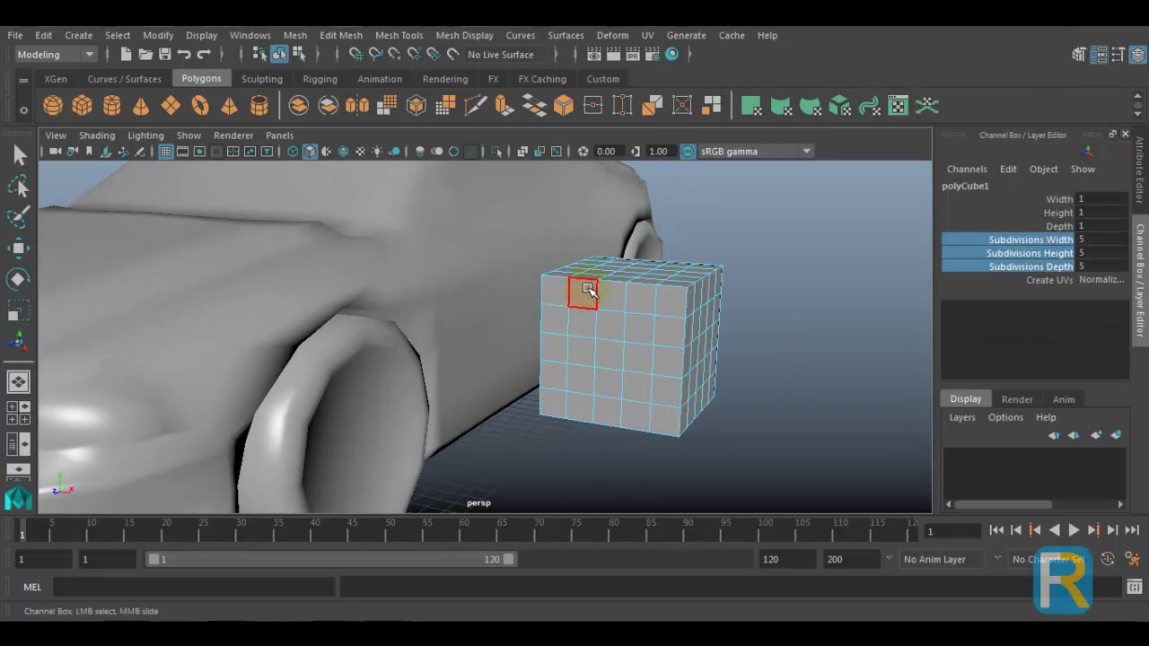
pyautogui.click(583, 292)
pyautogui.press('r')
pyautogui.click(582, 401)
pyautogui.click(609, 411)
pyautogui.click(640, 409)
pyautogui.click(665, 422)
pyautogui.keyDown('alt'); pyautogui.moveTo(669, 364); pyautogui.dragTo(688, 387); pyautogui.keyUp('alt')
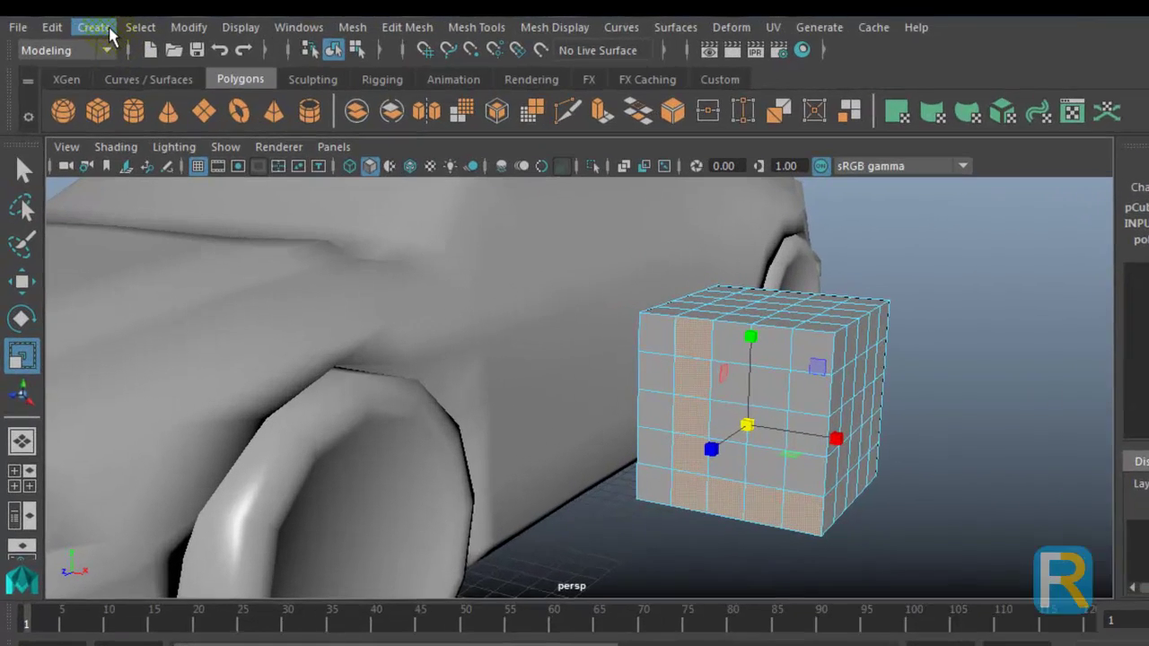
# - Create a regular set from the selected L-shaped faces
pyautogui.click(109, 29)
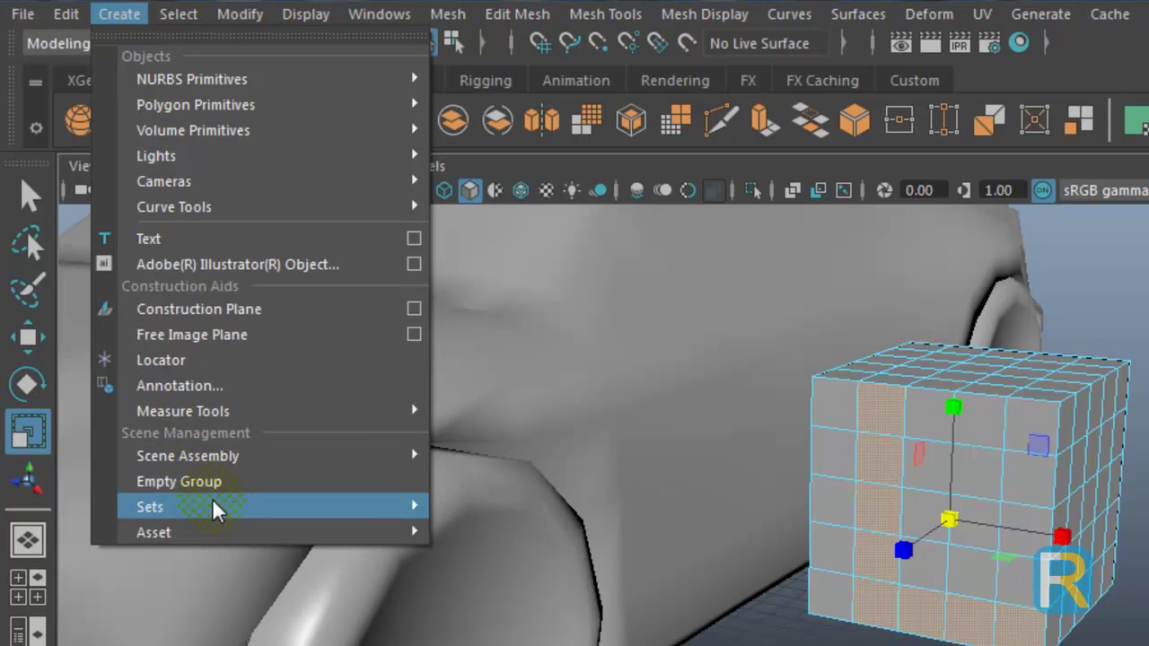
pyautogui.moveTo(214, 505)
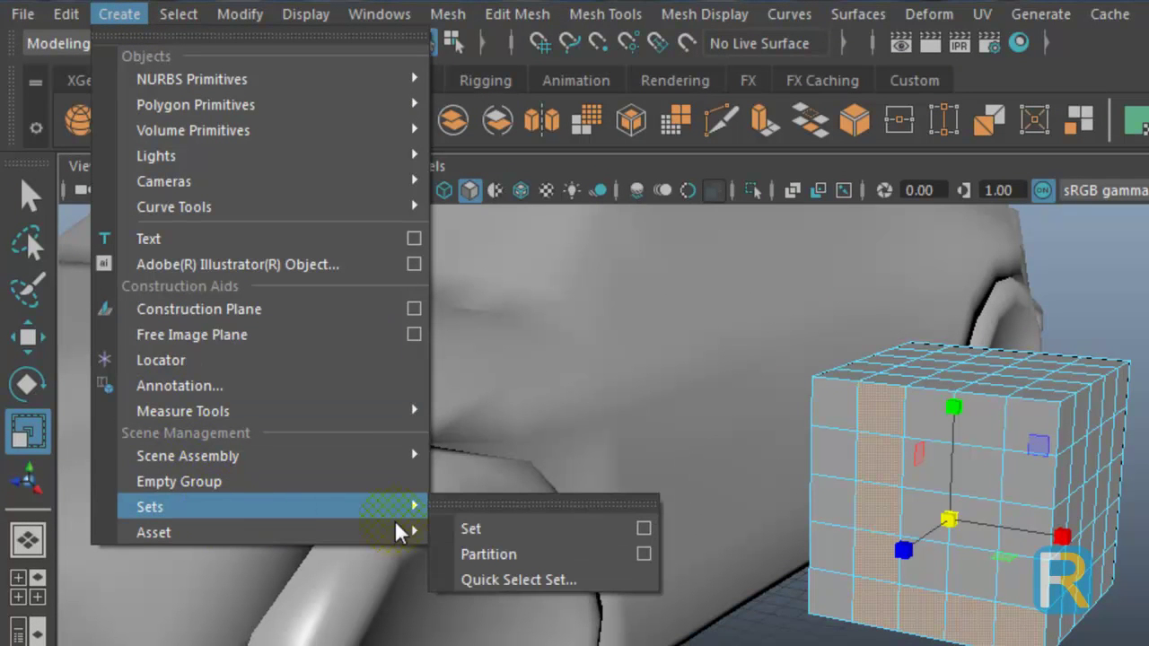
pyautogui.click(473, 531)
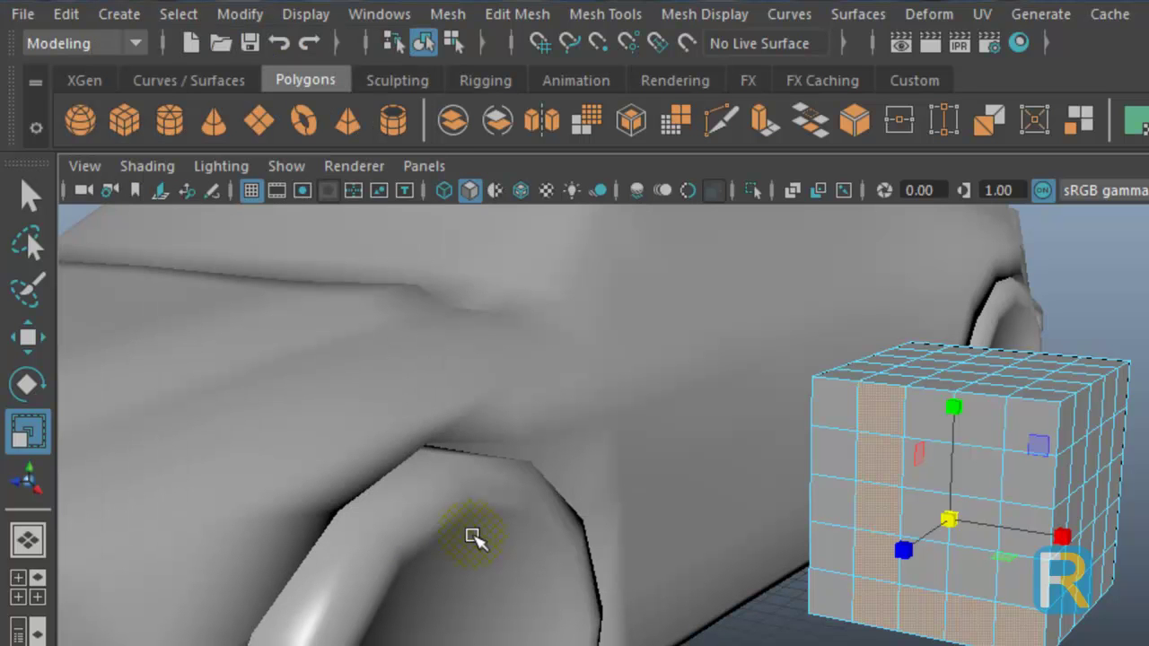
# - Create a quick select set named L from the selected faces
pyautogui.click(119, 14)
pyautogui.moveTo(195, 459)
pyautogui.moveTo(248, 507)
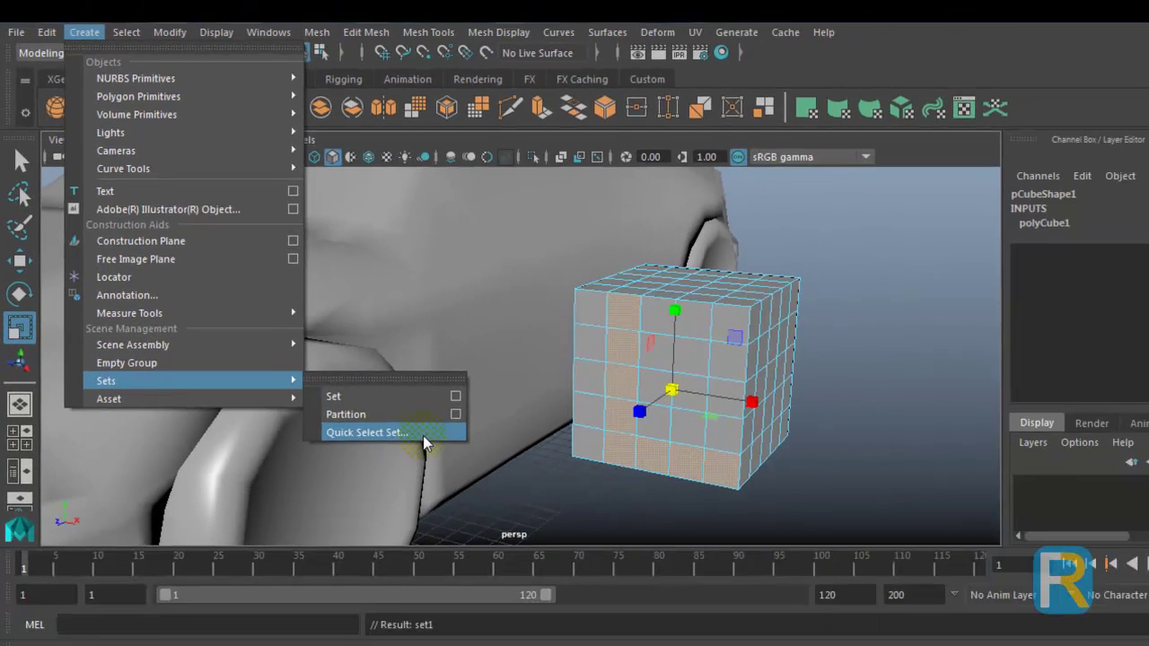
pyautogui.click(566, 556)
pyautogui.moveTo(631, 321); pyautogui.dragTo(439, 302)
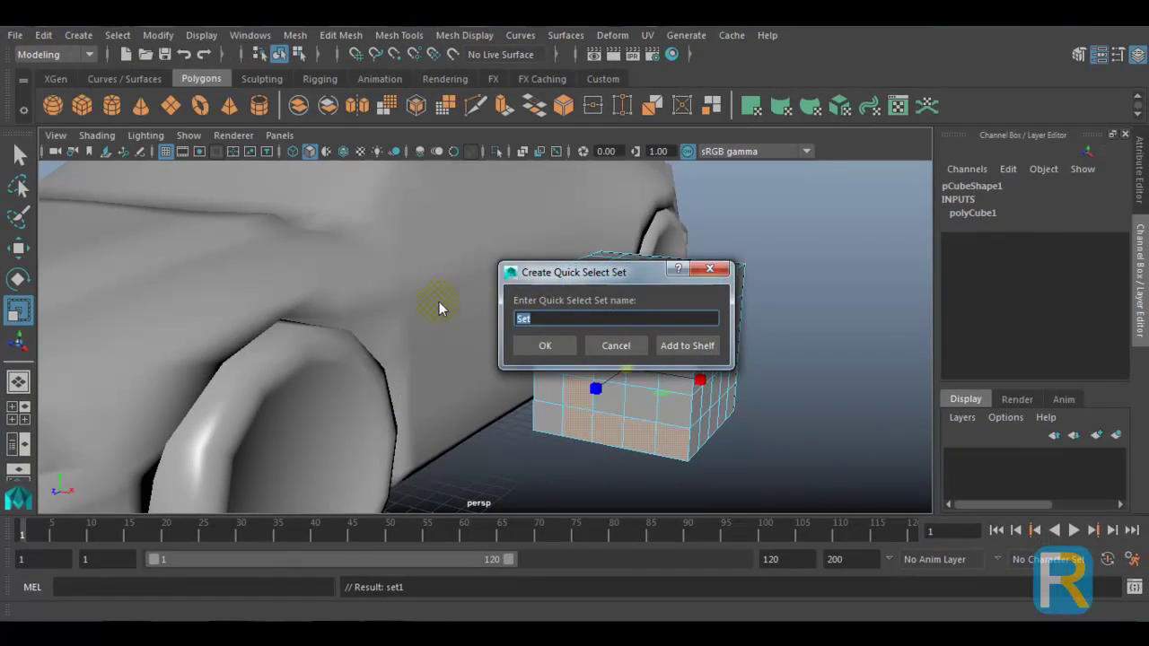
pyautogui.write('L')
pyautogui.click(559, 348)
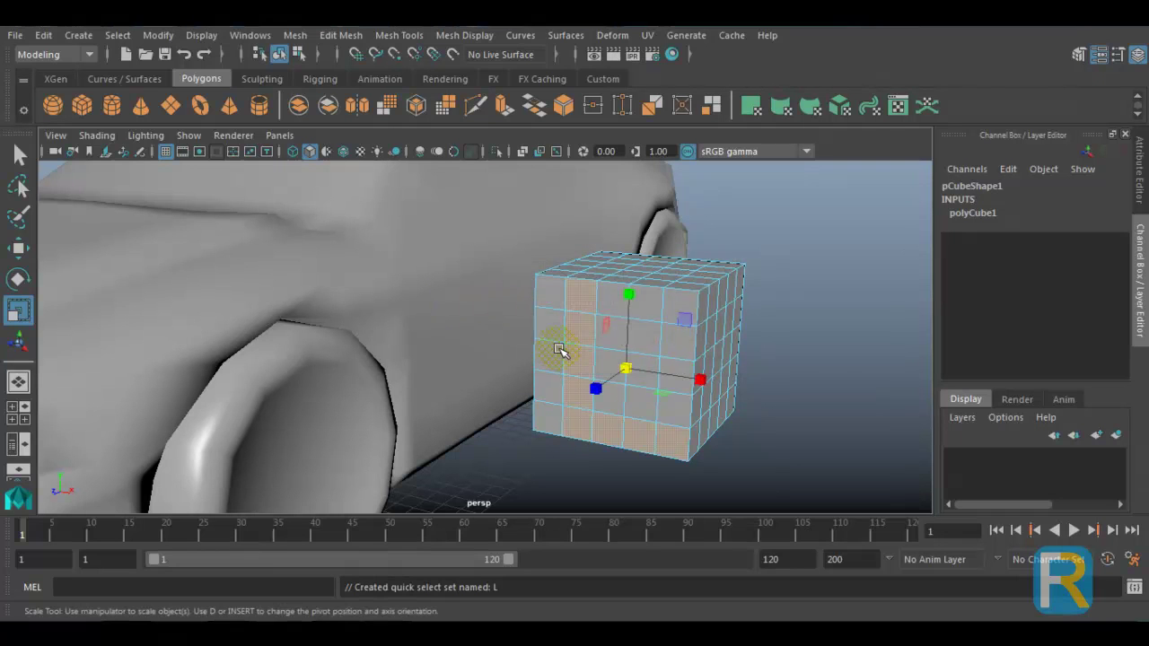
# - Return the cube to object mode, clear the selection, and recall its faces with the L quick select set in face mode
pyautogui.moveTo(568, 347); pyautogui.dragTo(643, 145, button='right')
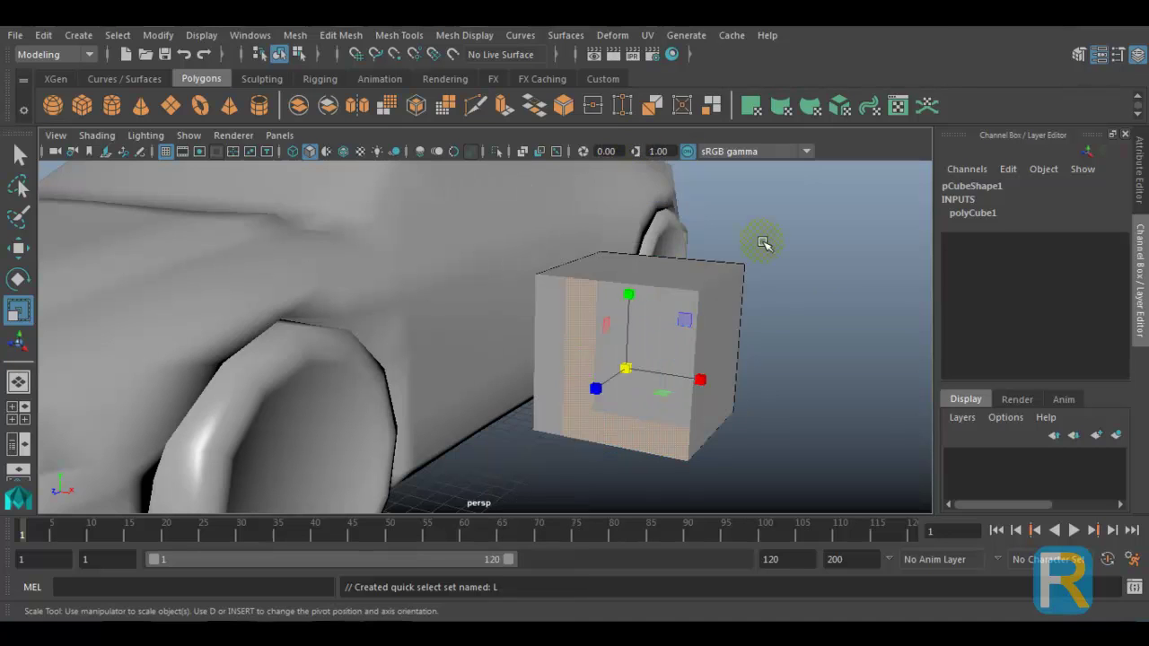
pyautogui.click(765, 246)
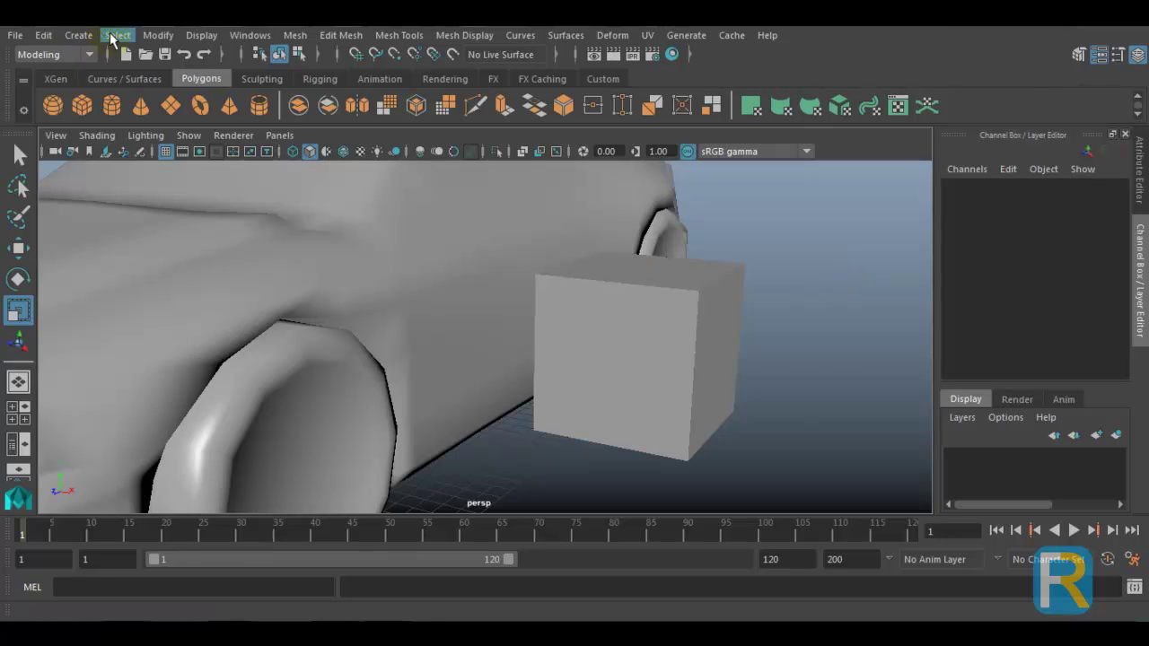
pyautogui.click(113, 38)
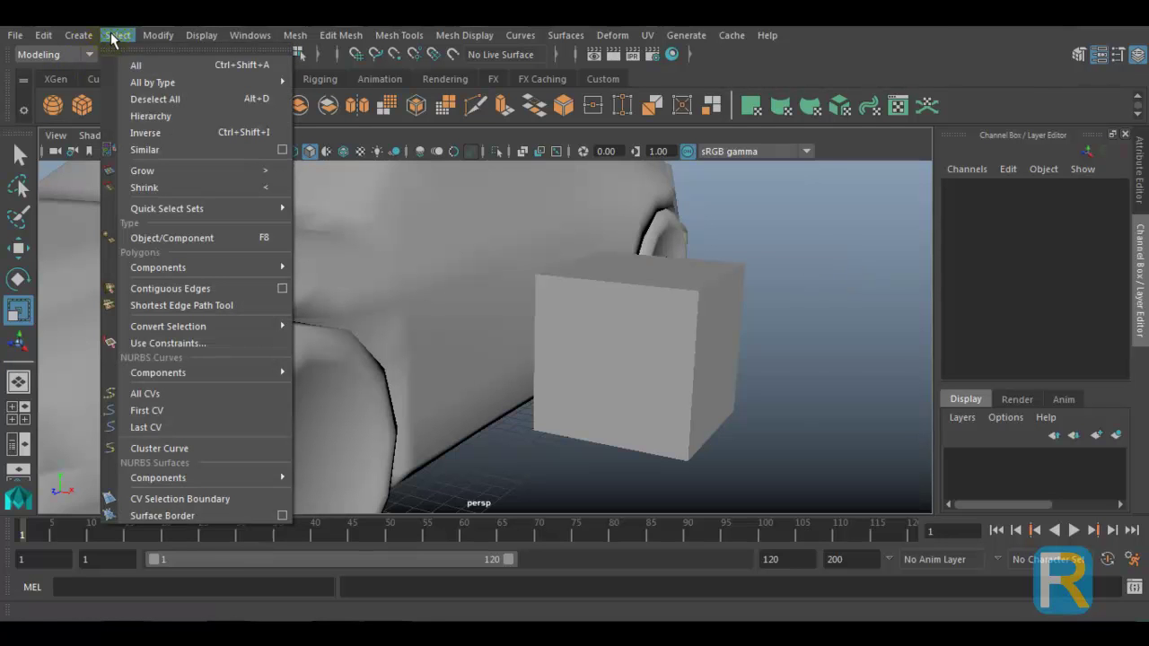
pyautogui.moveTo(137, 213)
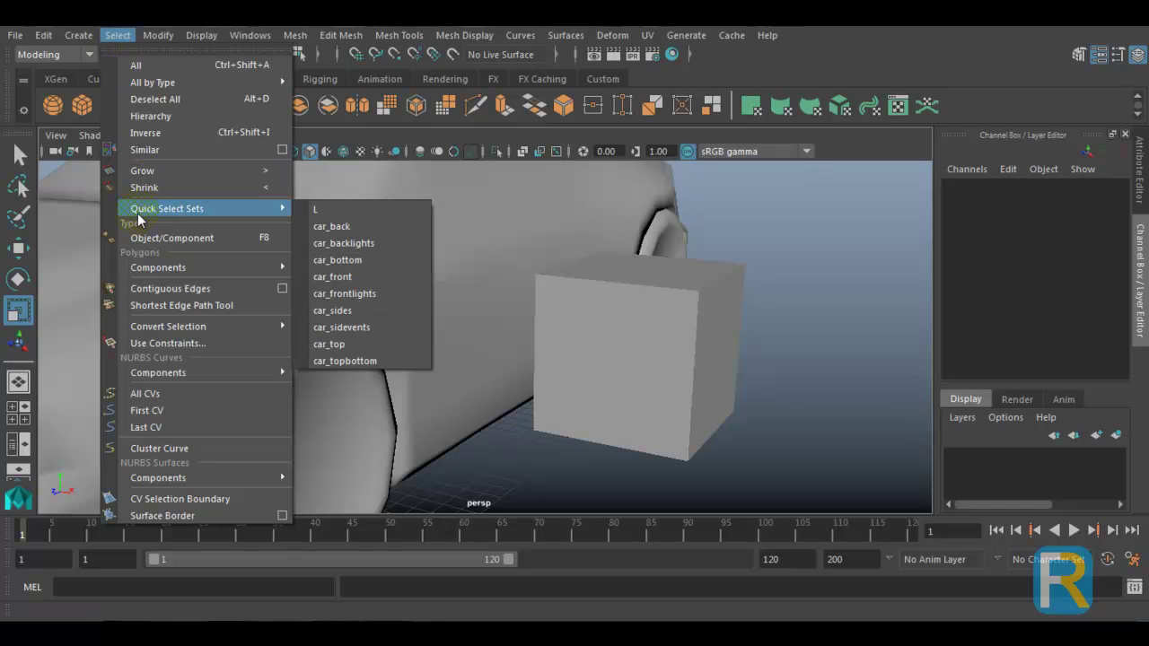
pyautogui.click(350, 211)
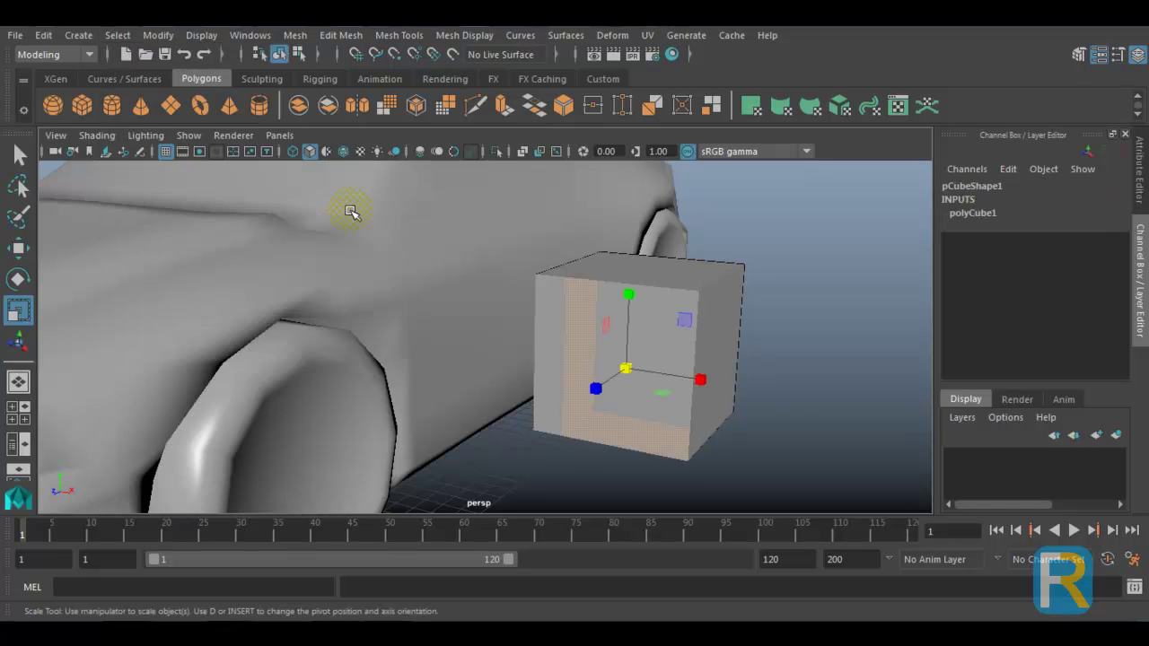
pyautogui.rightClick(635, 333)
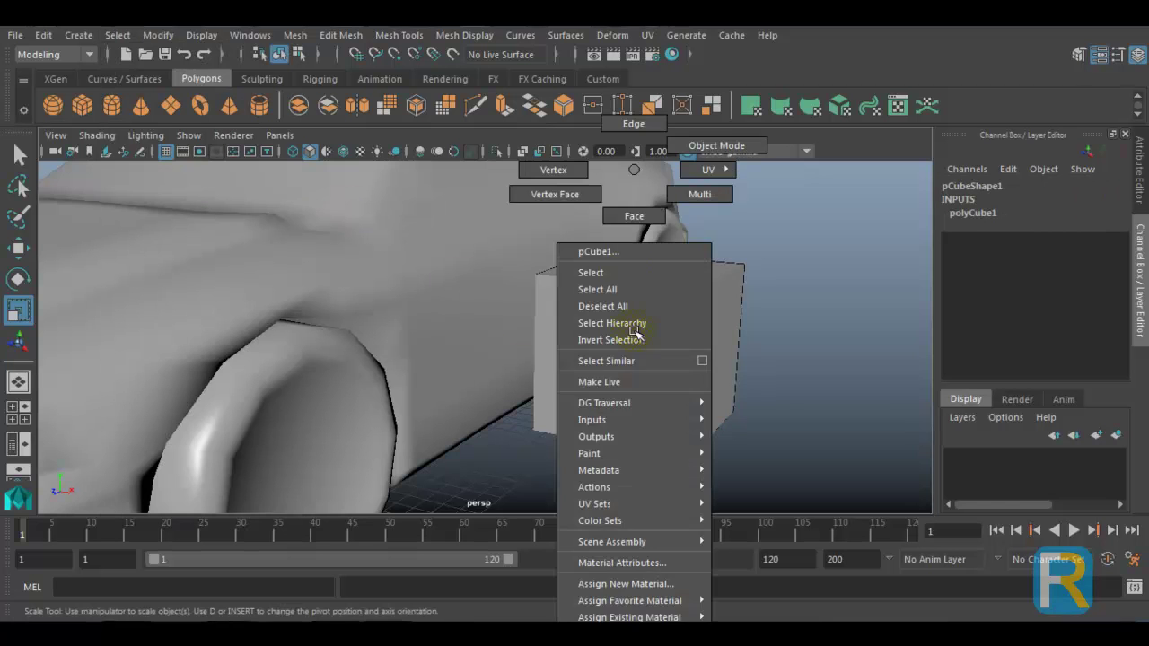
pyautogui.click(634, 216)
pyautogui.keyDown('alt'); pyautogui.moveTo(815, 300); pyautogui.dragTo(794, 385, button='right'); pyautogui.keyUp('alt')
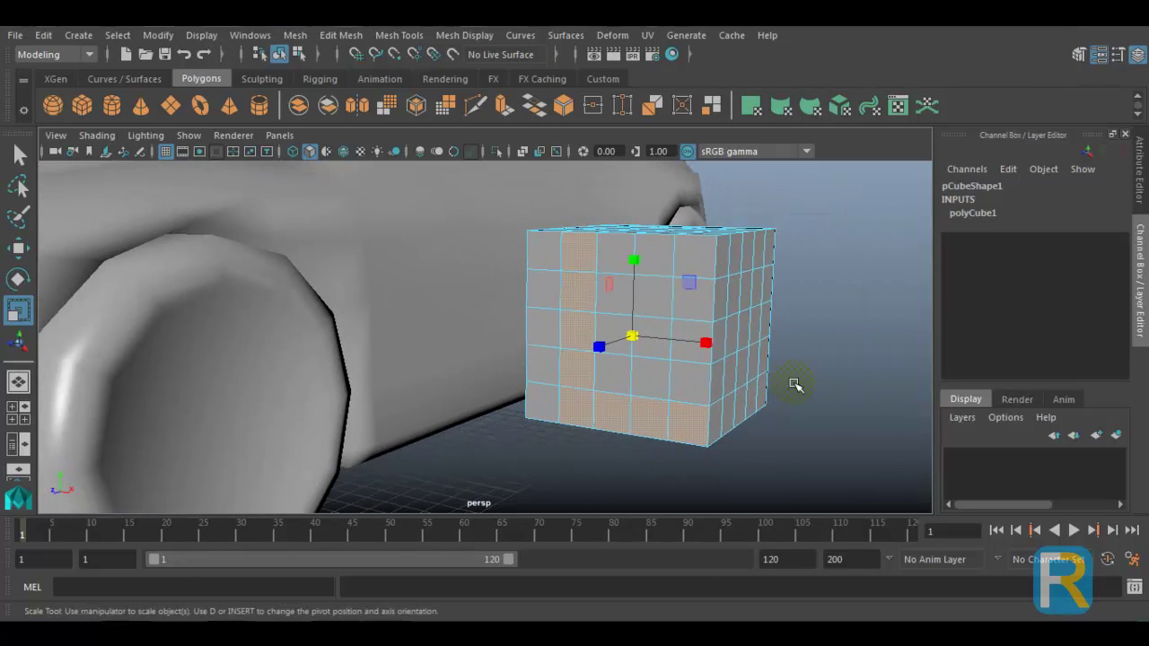
# - Delete the cube and select the car body
pyautogui.rightClick(705, 258)
pyautogui.click(770, 143)
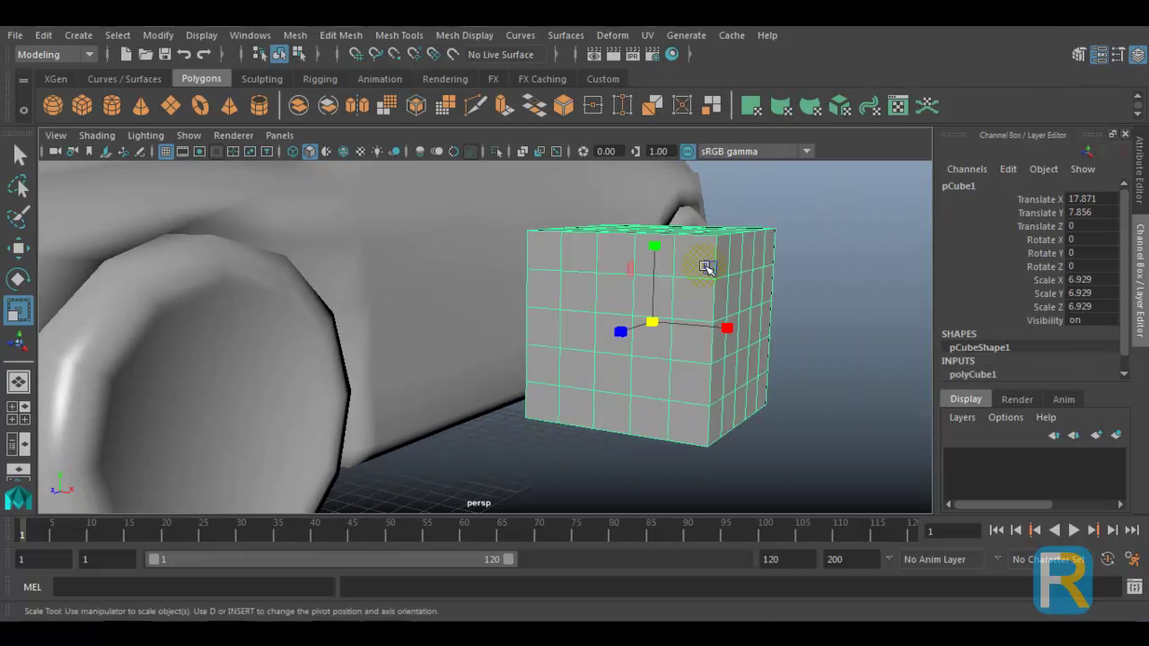
pyautogui.press('Delete')
pyautogui.keyDown('alt'); pyautogui.moveTo(680, 282); pyautogui.dragTo(418, 380); pyautogui.keyUp('alt')
pyautogui.click(633, 357)
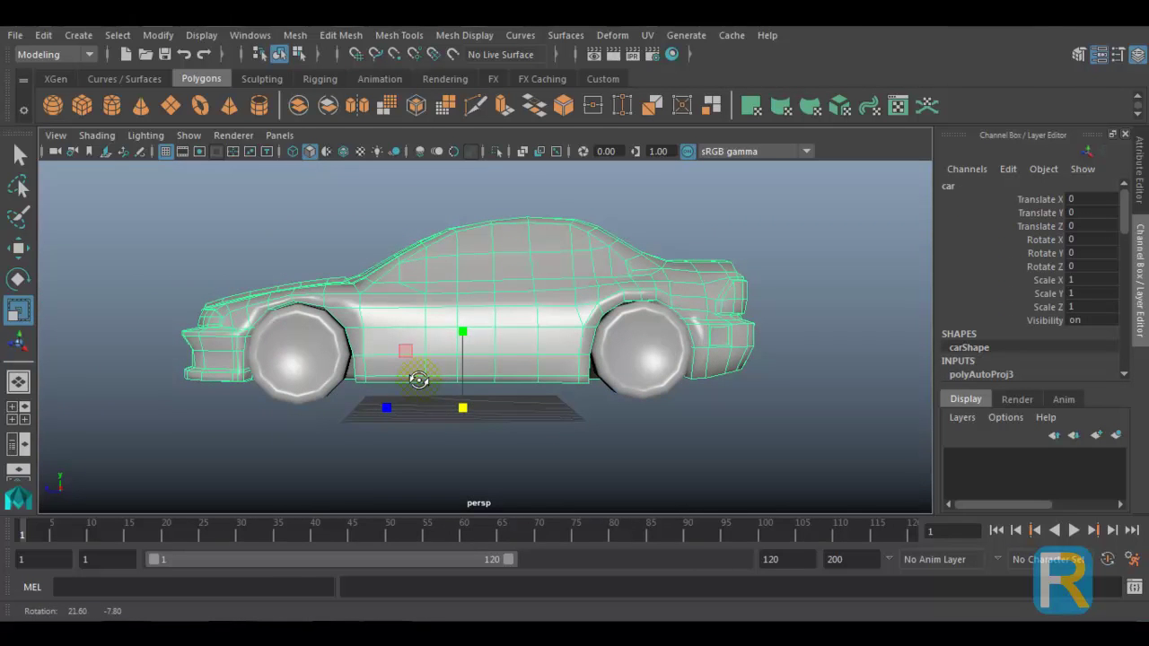
# - Clear the car body selection and recall the car_bottom quick select set to view the faces on the underside
pyautogui.keyDown('alt'); pyautogui.moveTo(221, 216); pyautogui.dragTo(392, 249); pyautogui.keyUp('alt')
pyautogui.click(319, 271)
pyautogui.keyDown('alt'); pyautogui.moveTo(319, 271); pyautogui.dragTo(362, 287); pyautogui.keyUp('alt')
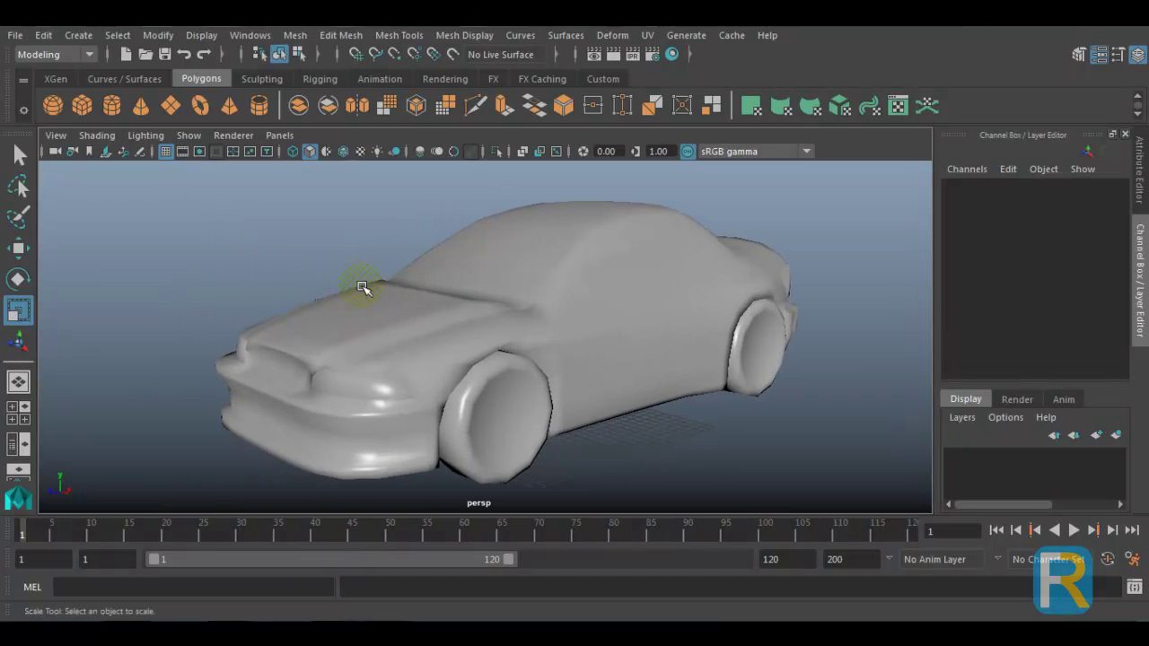
pyautogui.click(116, 35)
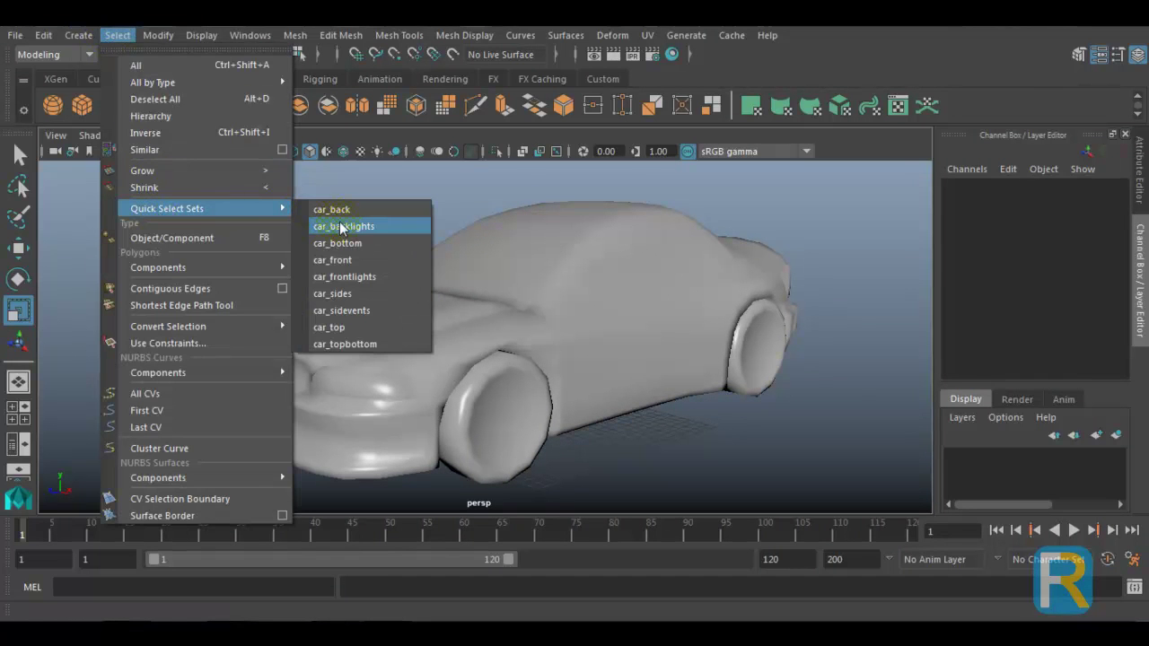
pyautogui.click(357, 251)
pyautogui.keyDown('alt'); pyautogui.moveTo(575, 270); pyautogui.dragTo(546, 259); pyautogui.keyUp('alt')
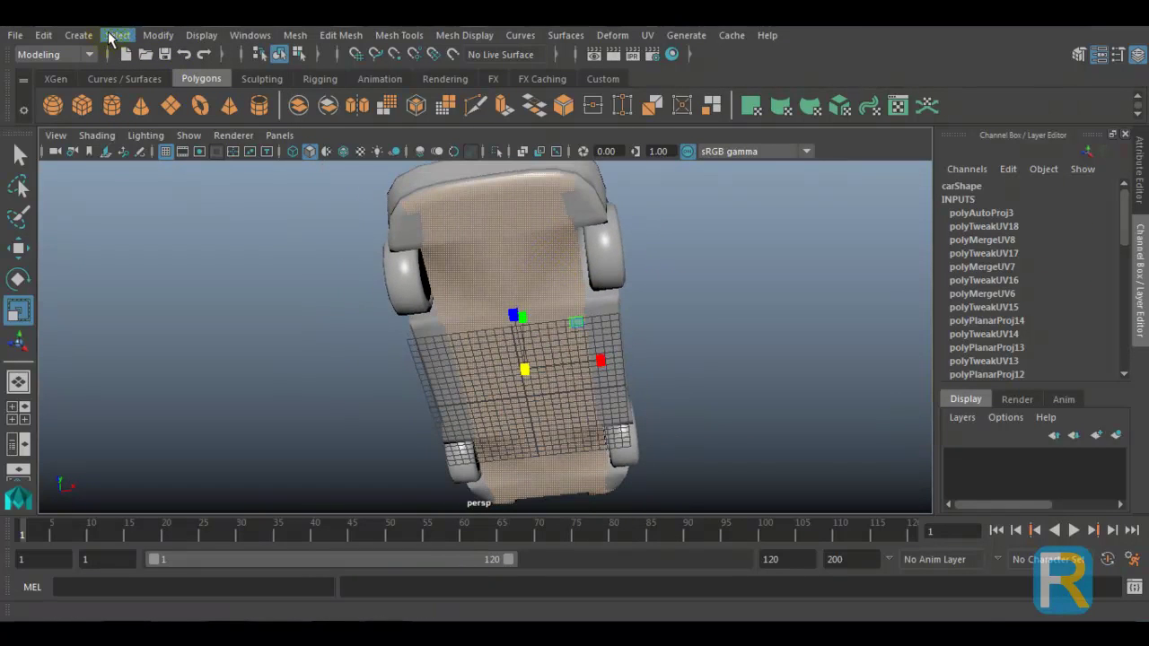
# - Recall the car_top quick select set and view the selected faces from above
pyautogui.click(80, 36)
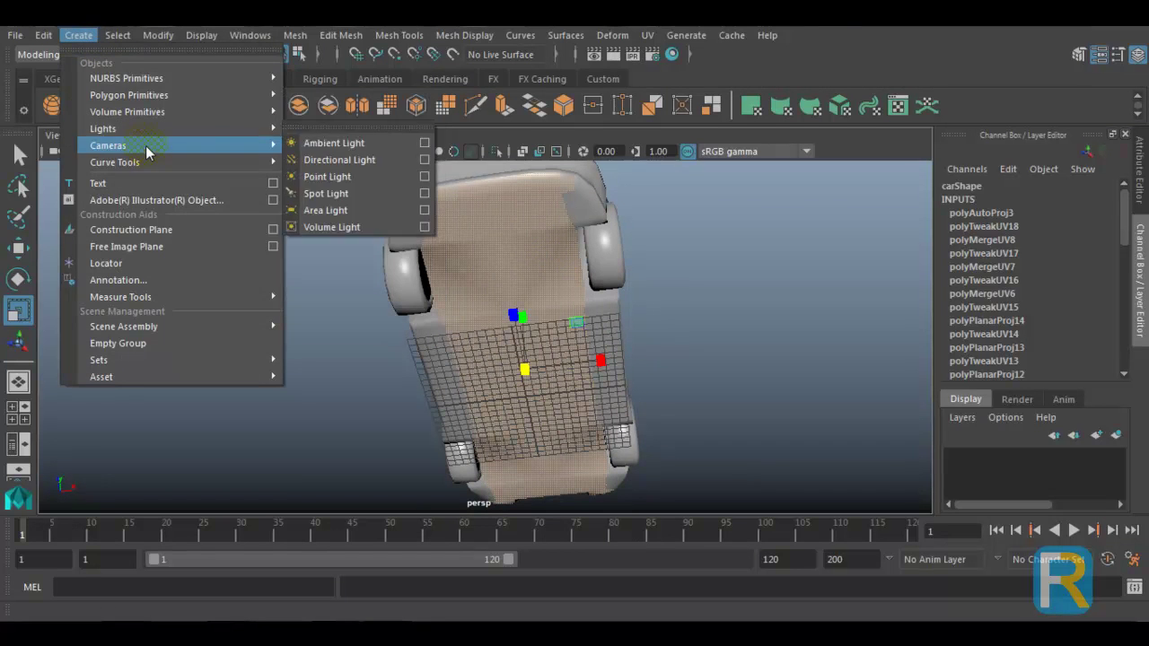
pyautogui.moveTo(117, 36)
pyautogui.moveTo(210, 207)
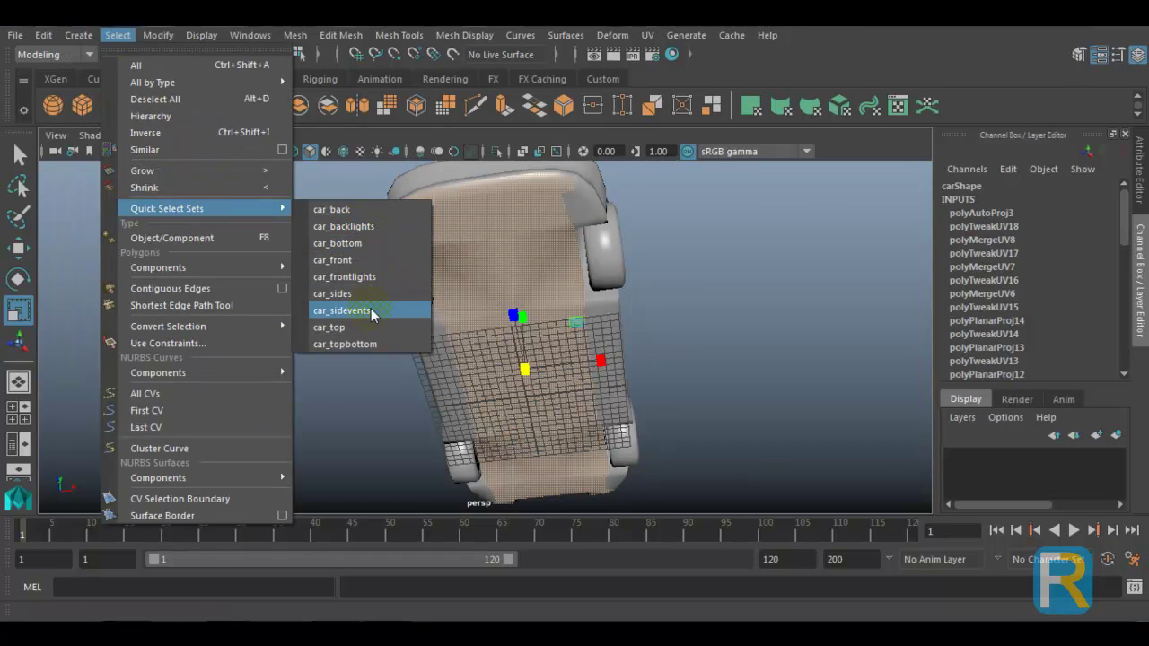
pyautogui.click(362, 326)
pyautogui.keyDown('alt'); pyautogui.moveTo(564, 304); pyautogui.dragTo(403, 397); pyautogui.keyUp('alt')
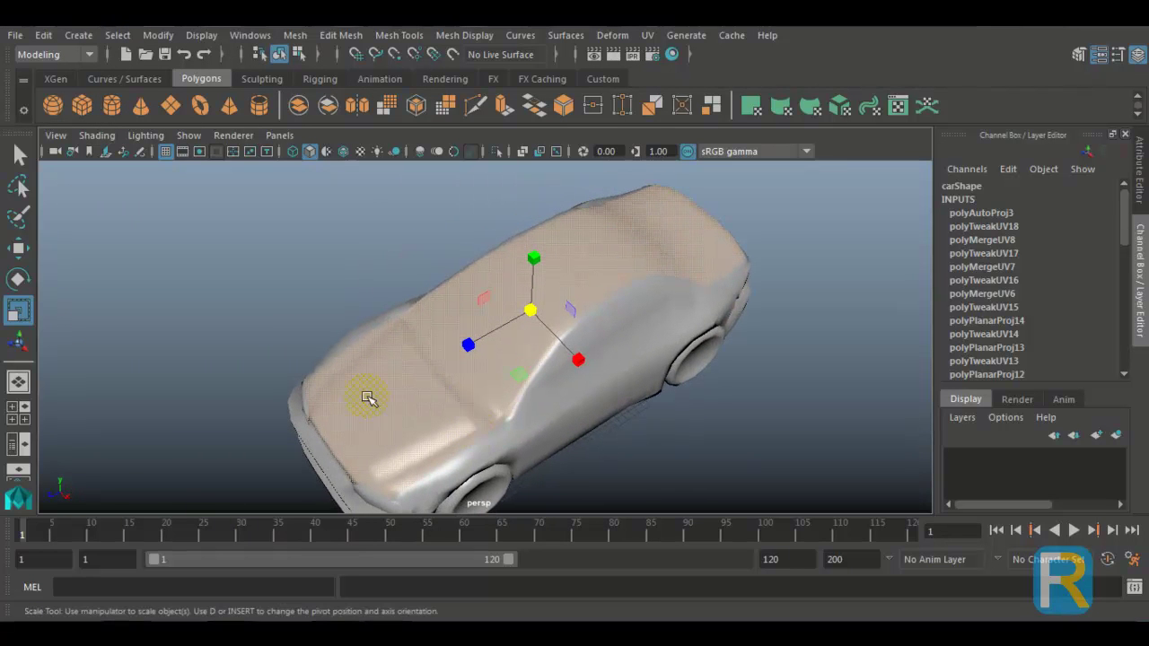
pyautogui.keyDown('alt'); pyautogui.moveTo(626, 242); pyautogui.dragTo(710, 244); pyautogui.keyUp('alt')
# - Recall the car_sides quick select set and view the selected faces along the side of the body
pyautogui.click(78, 36)
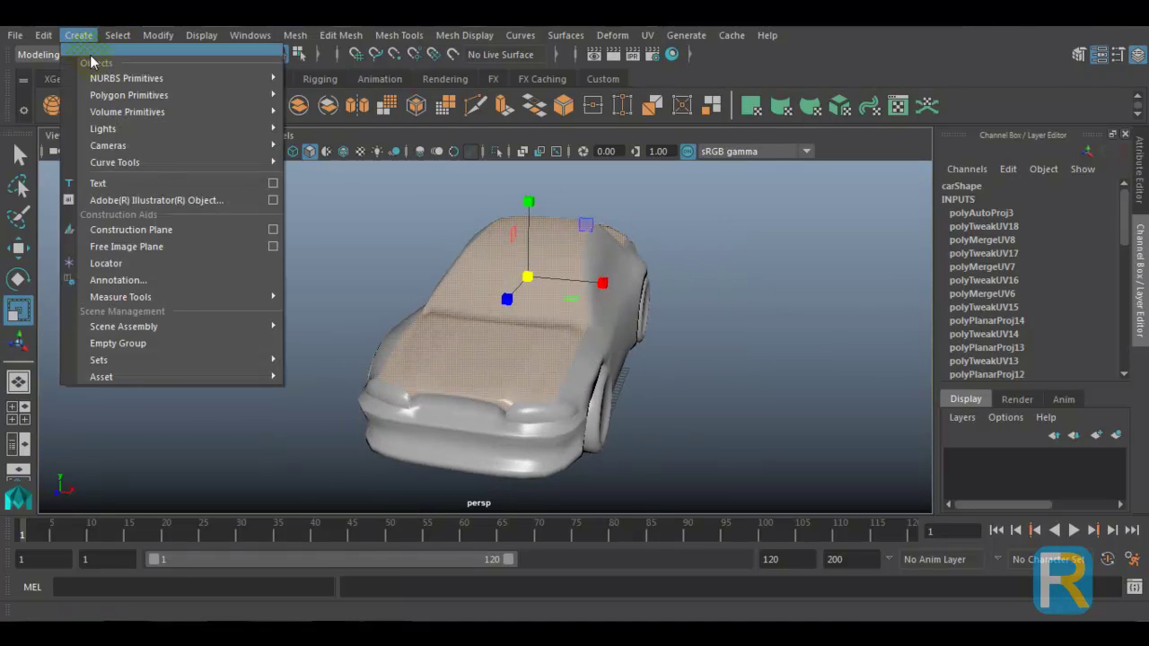
pyautogui.moveTo(118, 35)
pyautogui.moveTo(195, 208)
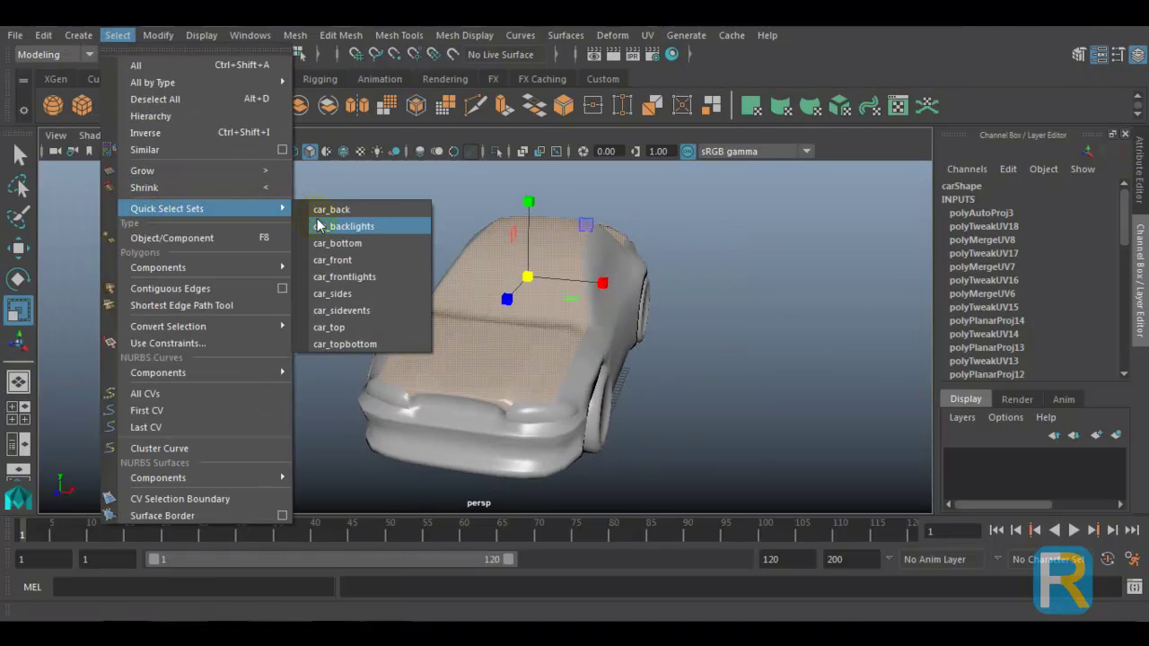
pyautogui.click(332, 294)
pyautogui.moveTo(334, 299)
pyautogui.keyDown('alt'); pyautogui.mouseDown()
pyautogui.moveTo(610, 295)
pyautogui.moveTo(411, 305)
pyautogui.moveTo(316, 294)
pyautogui.mouseUp(); pyautogui.keyUp('alt')
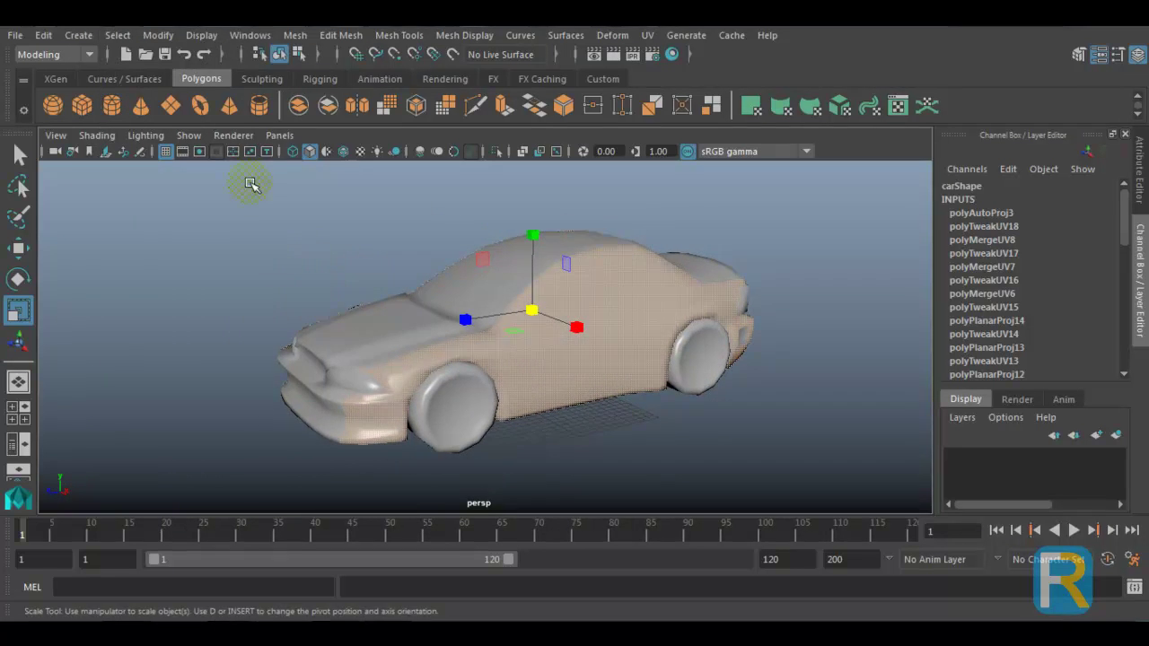
# - Recall the car_front quick select set and view the selected front bumper faces up close
pyautogui.click(79, 35)
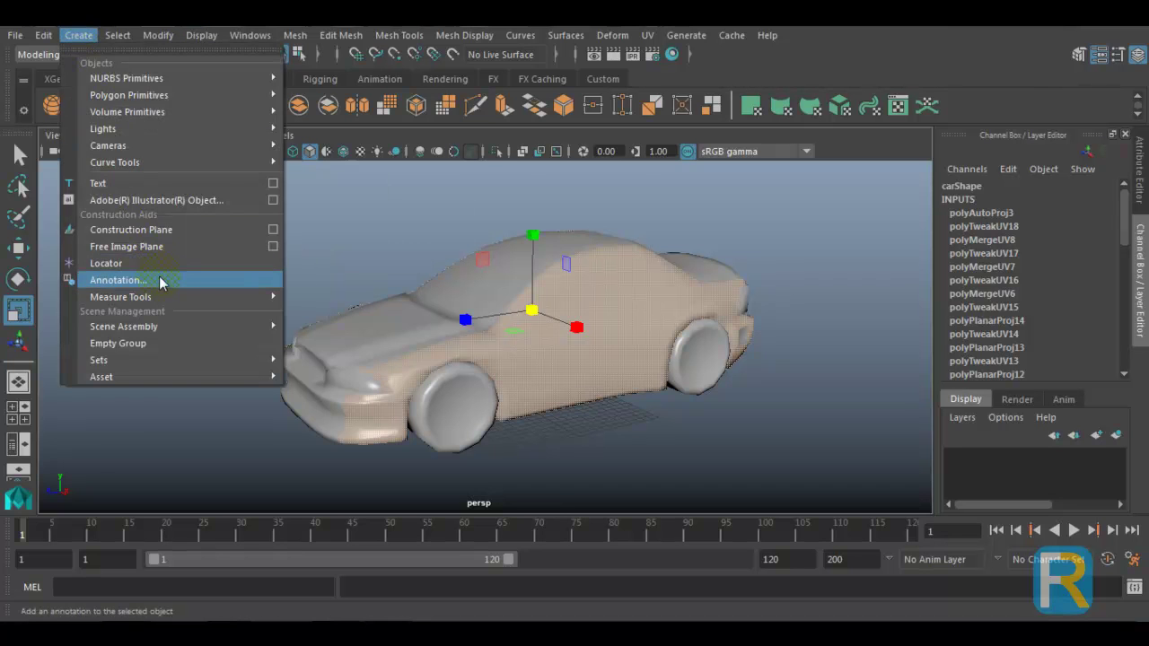
pyautogui.click(117, 35)
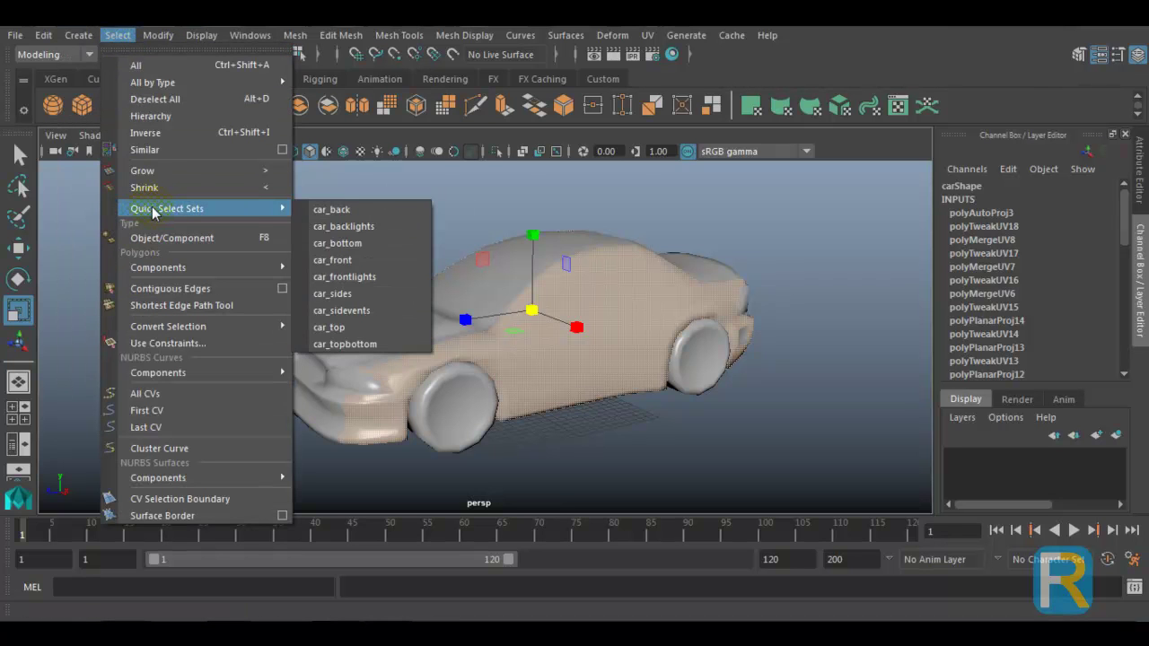
pyautogui.click(332, 260)
pyautogui.keyDown('alt'); pyautogui.moveTo(485, 298); pyautogui.dragTo(574, 292); pyautogui.keyUp('alt')
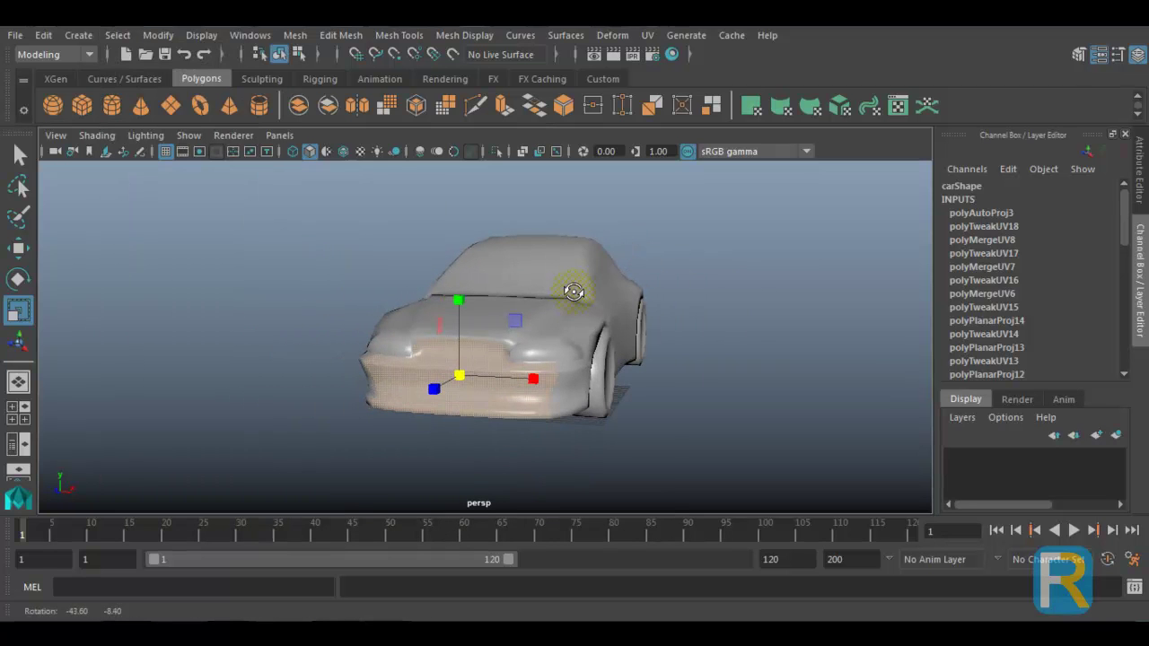
pyautogui.scroll(4, 573, 292)
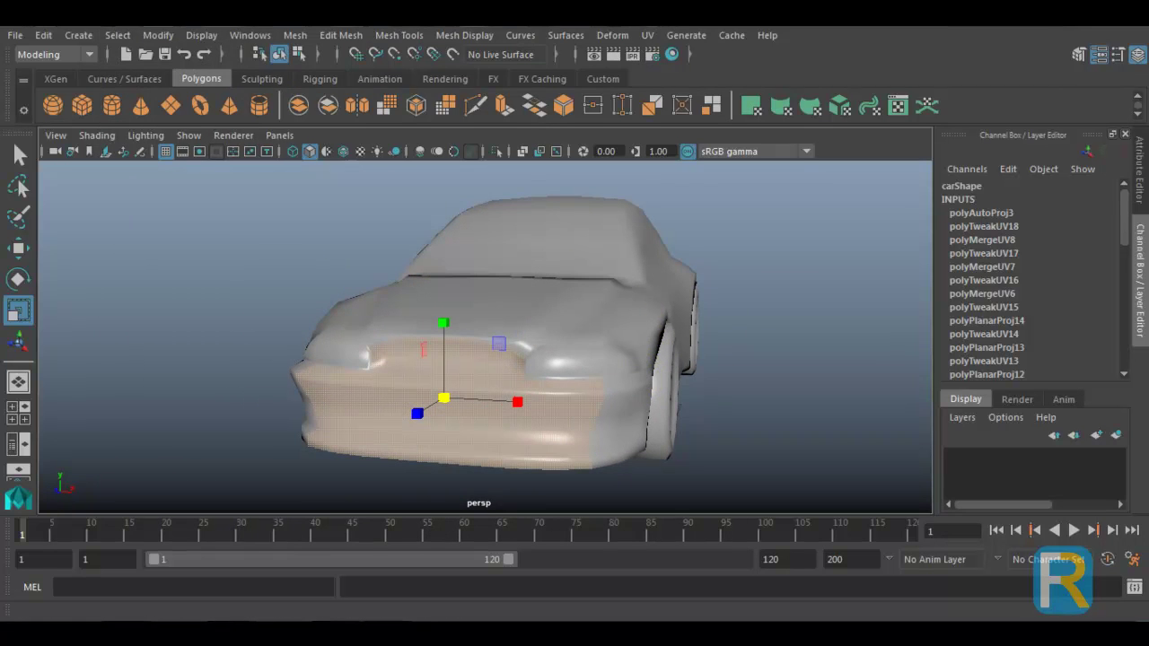
# - Recall the car_back quick select set and look around the car body
pyautogui.click(118, 35)
pyautogui.moveTo(165, 210)
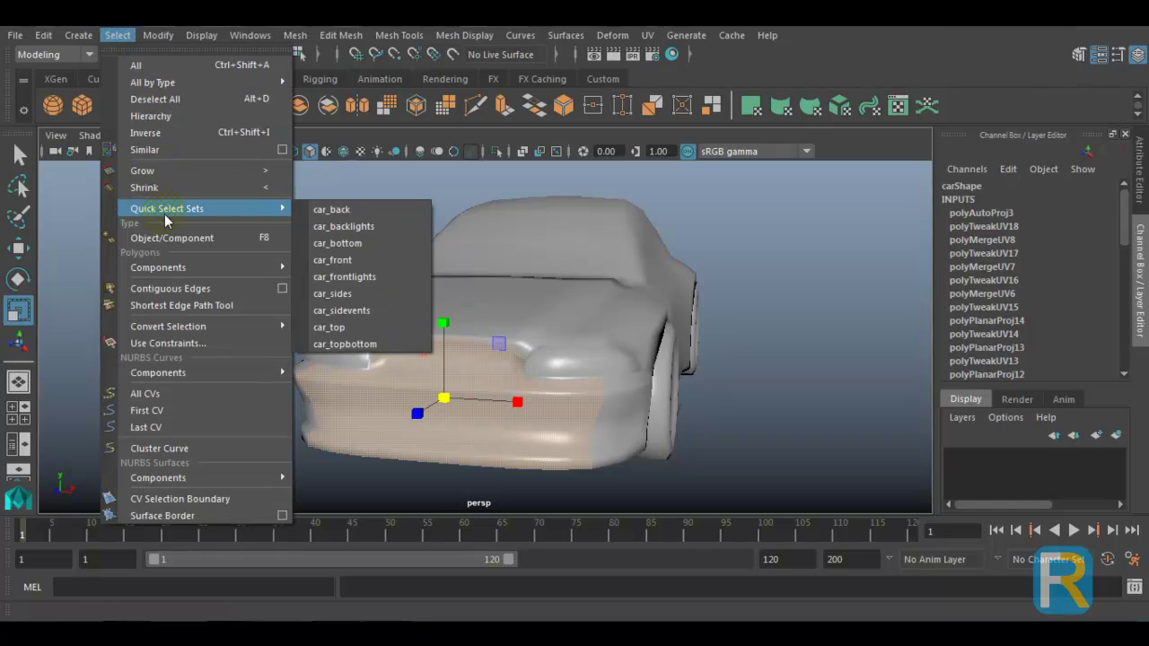
pyautogui.click(331, 211)
pyautogui.keyDown('alt'); pyautogui.moveTo(333, 213); pyautogui.dragTo(559, 300); pyautogui.keyUp('alt')
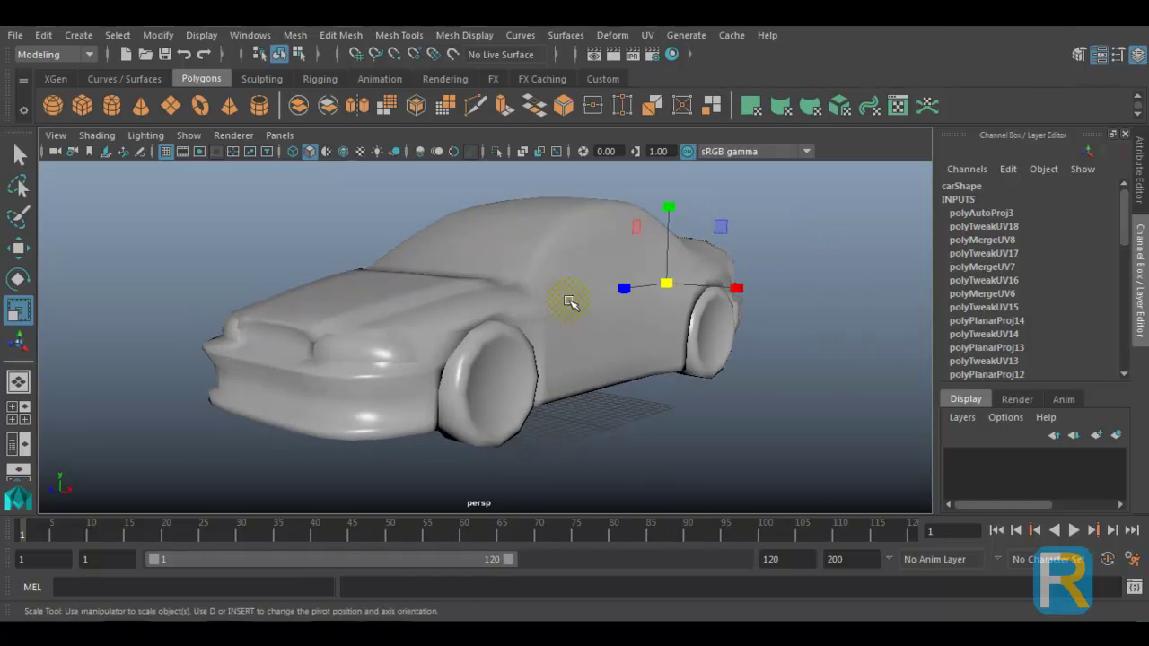
# - Return the car body from face mode to object mode and clear the selection
pyautogui.moveTo(566, 233); pyautogui.dragTo(629, 139, button='right')
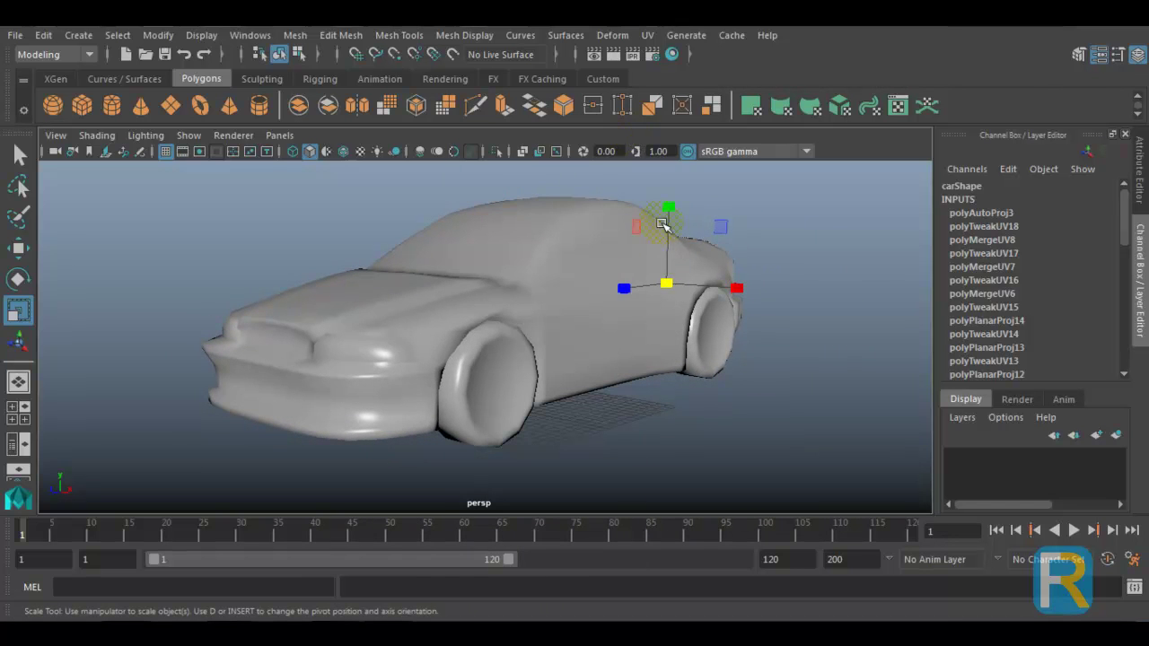
pyautogui.click(612, 295)
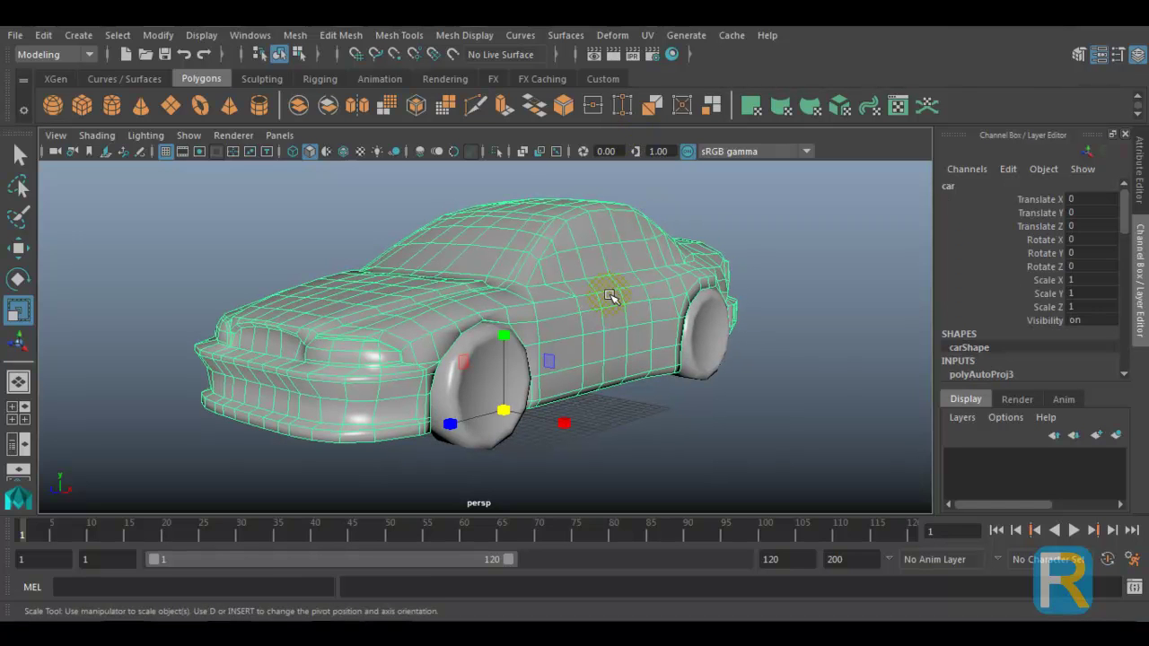
pyautogui.keyDown('alt'); pyautogui.moveTo(834, 372); pyautogui.dragTo(782, 379, button='right'); pyautogui.keyUp('alt')
pyautogui.click(783, 379)
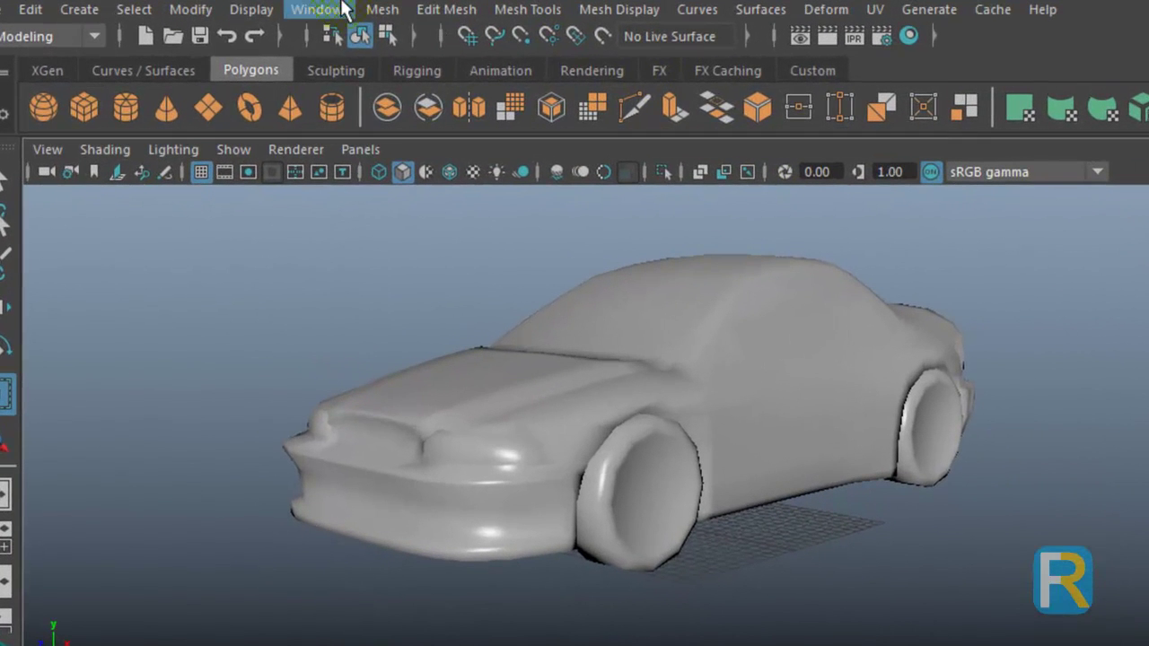
# - Open the UV Editor in a smaller window beside the car and select the car body to view its UV layout
pyautogui.click(260, 35)
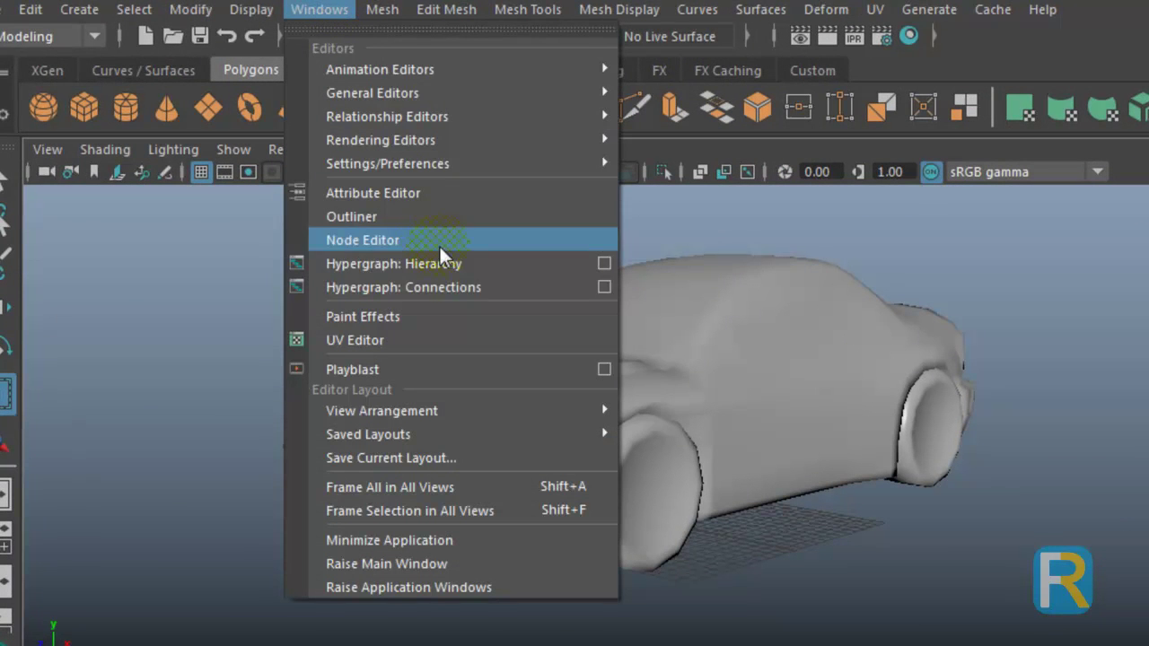
pyautogui.click(458, 342)
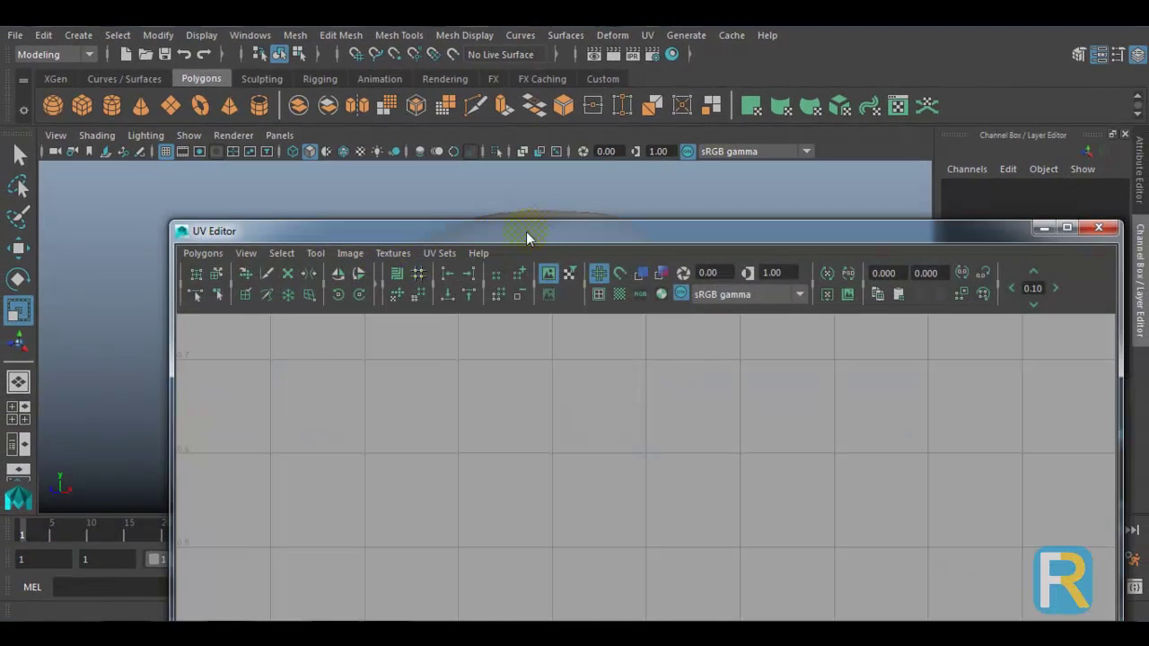
pyautogui.moveTo(527, 232); pyautogui.dragTo(565, 109)
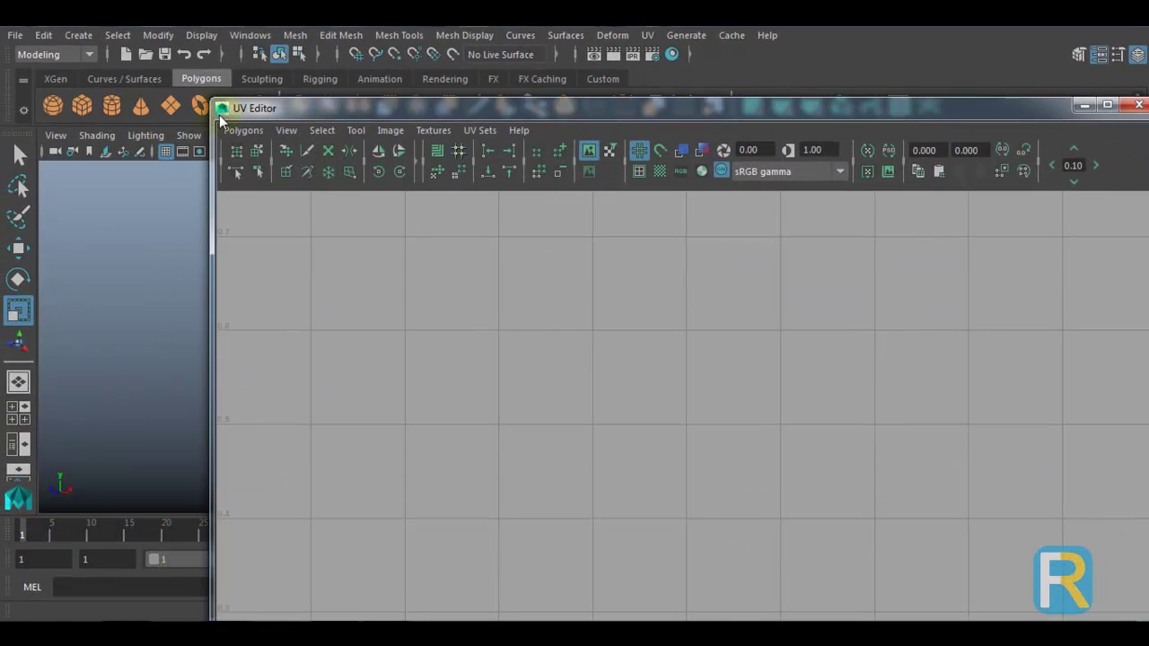
pyautogui.moveTo(205, 97); pyautogui.dragTo(797, 181)
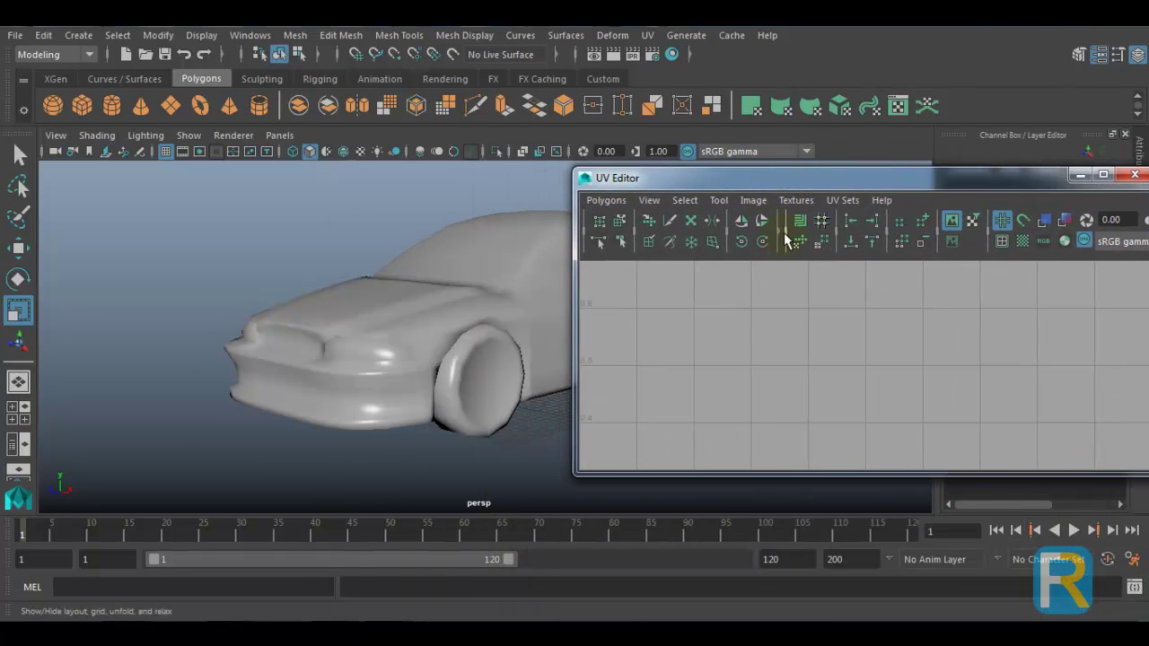
pyautogui.click(487, 278)
pyautogui.scroll(-3, 742, 339)
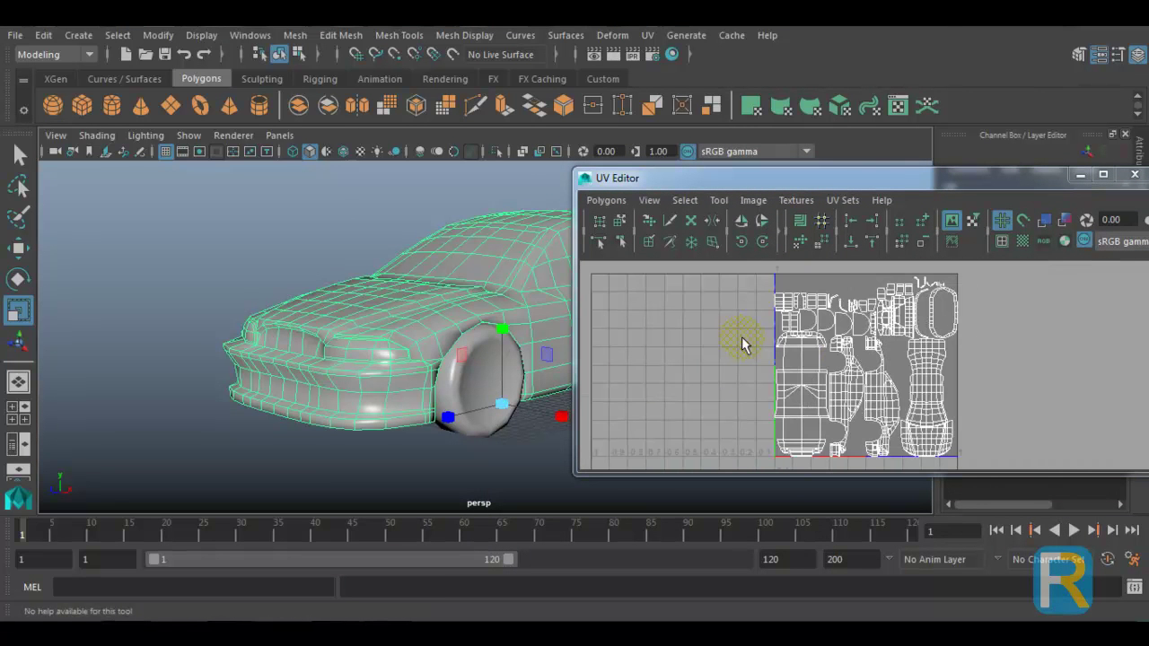
# - Close the floating UV Editor window and deselect the car body
pyautogui.moveTo(797, 187); pyautogui.dragTo(499, 194)
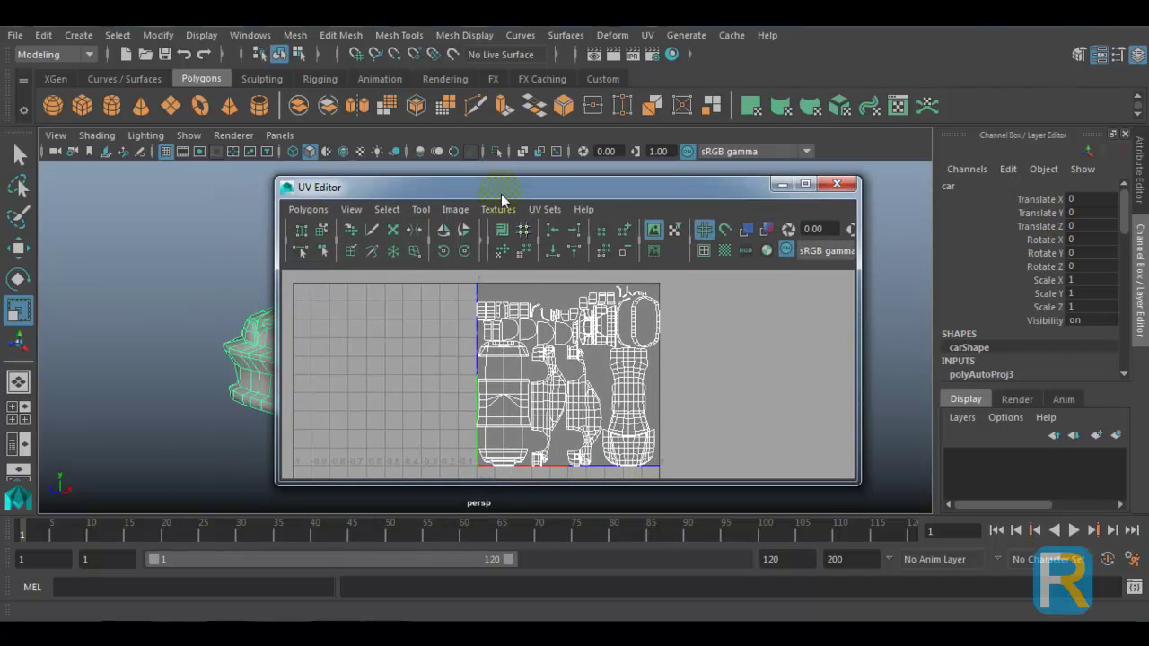
pyautogui.click(843, 191)
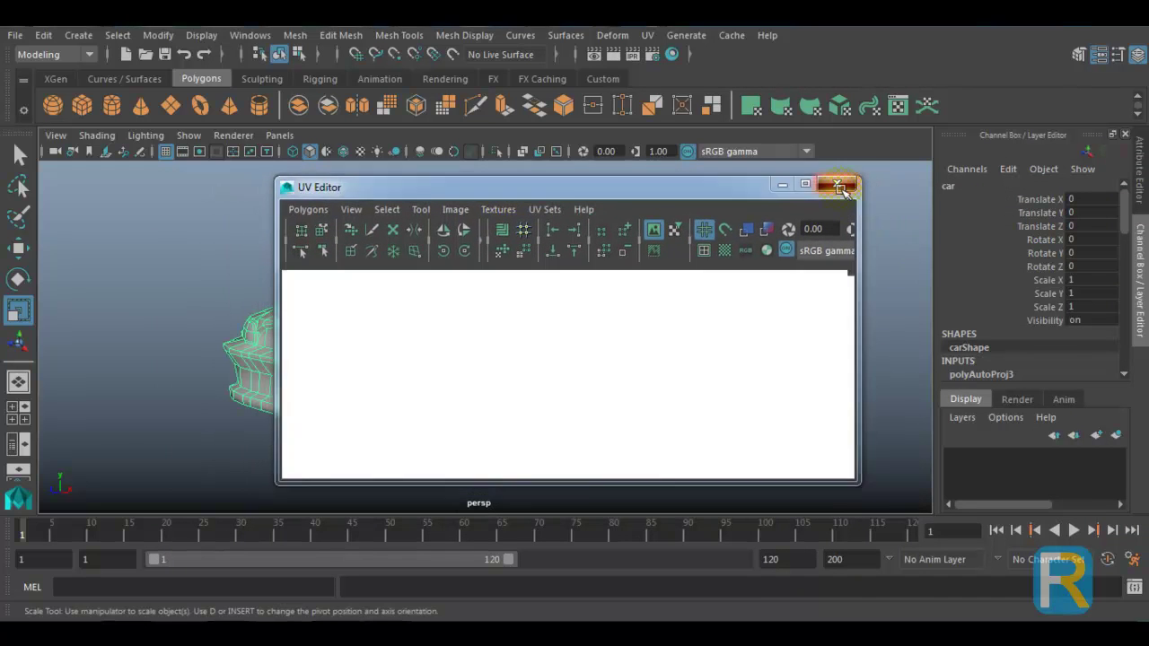
pyautogui.scroll(5, 790, 314)
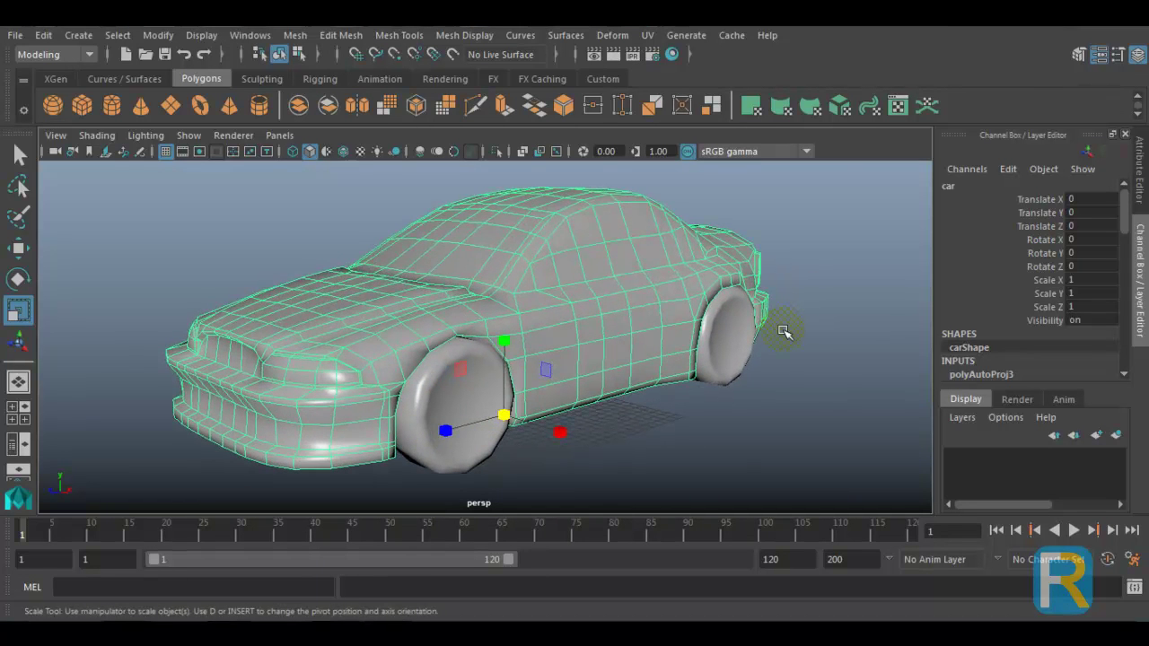
pyautogui.click(790, 338)
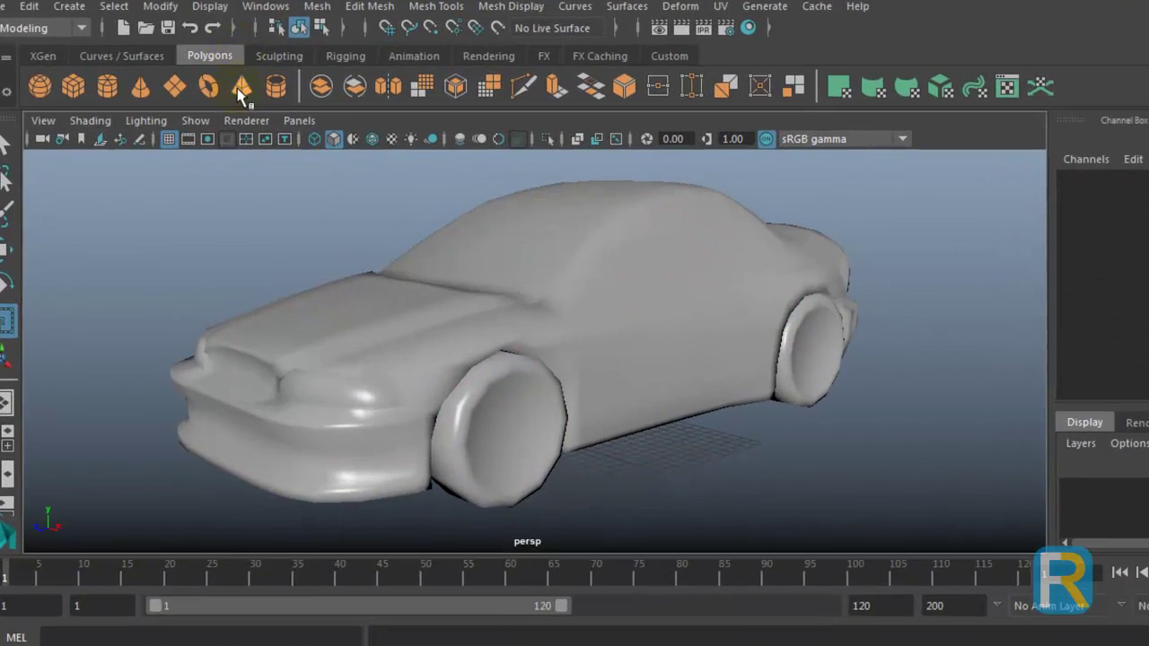
# - Switch the viewport layout to Two Panes Stacked and maximize the top view pane
pyautogui.click(276, 136)
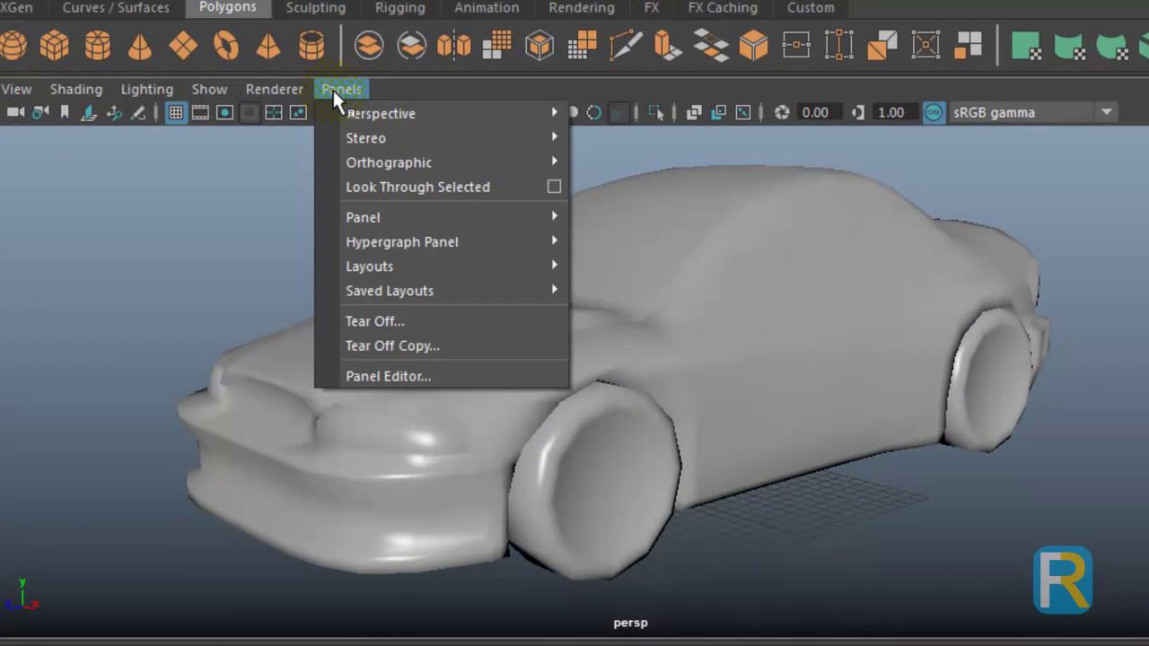
pyautogui.moveTo(364, 266)
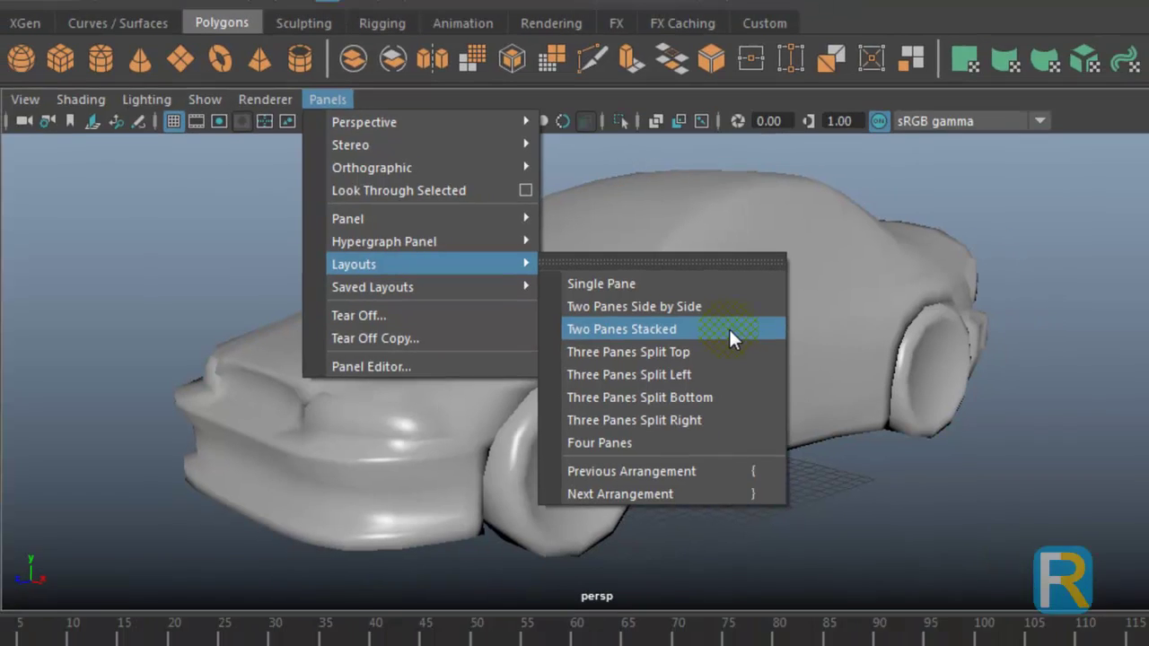
pyautogui.click(772, 336)
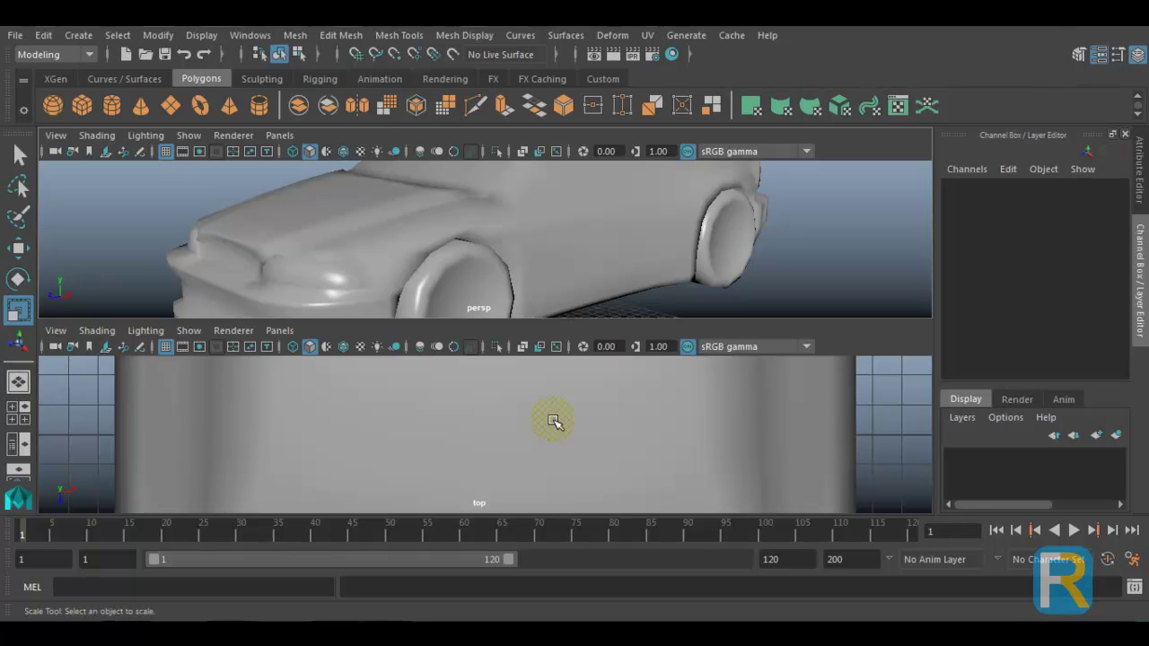
pyautogui.press('space')
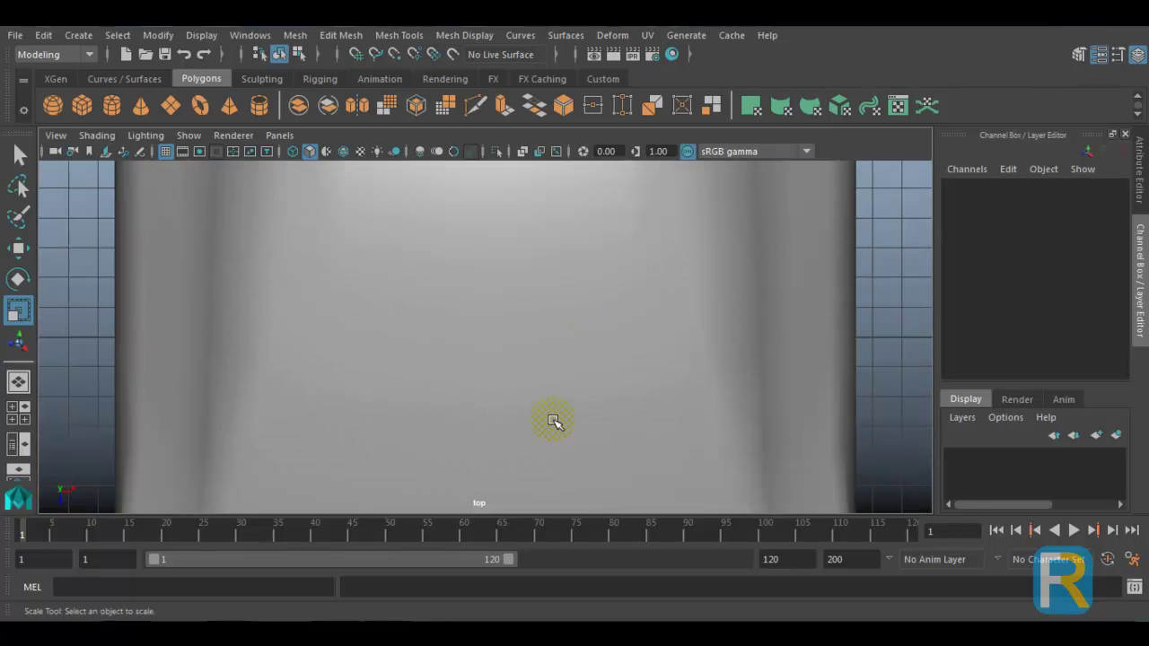
# - Replace the top view pane with the UV Editor and frame its UV grid
pyautogui.click(292, 143)
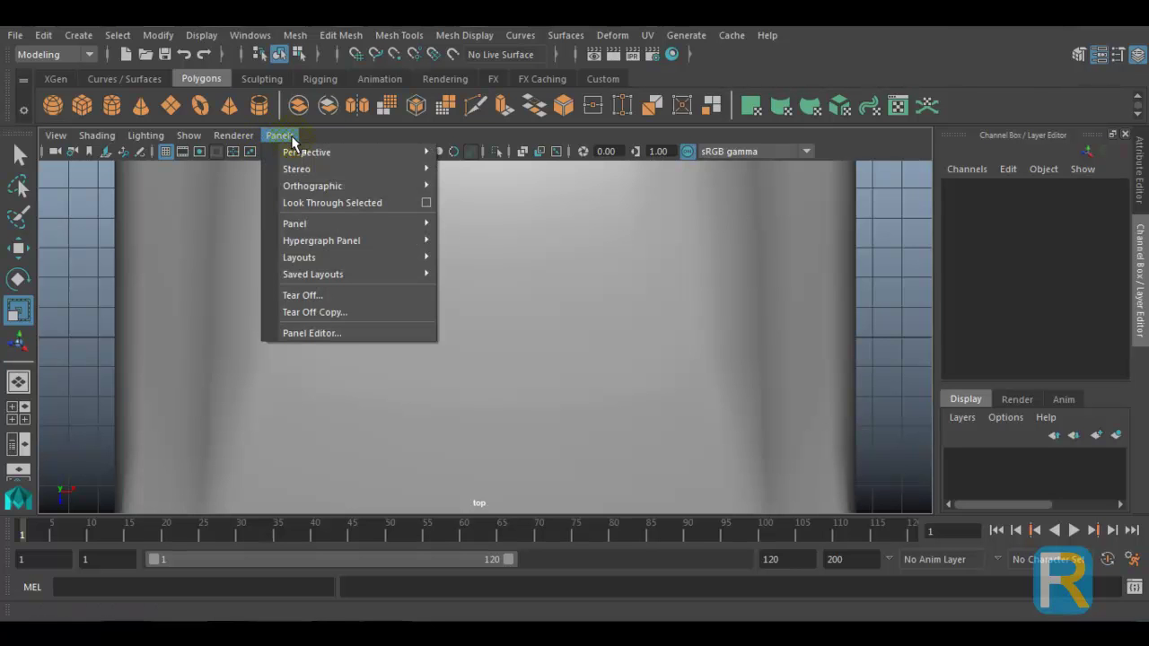
pyautogui.moveTo(302, 224)
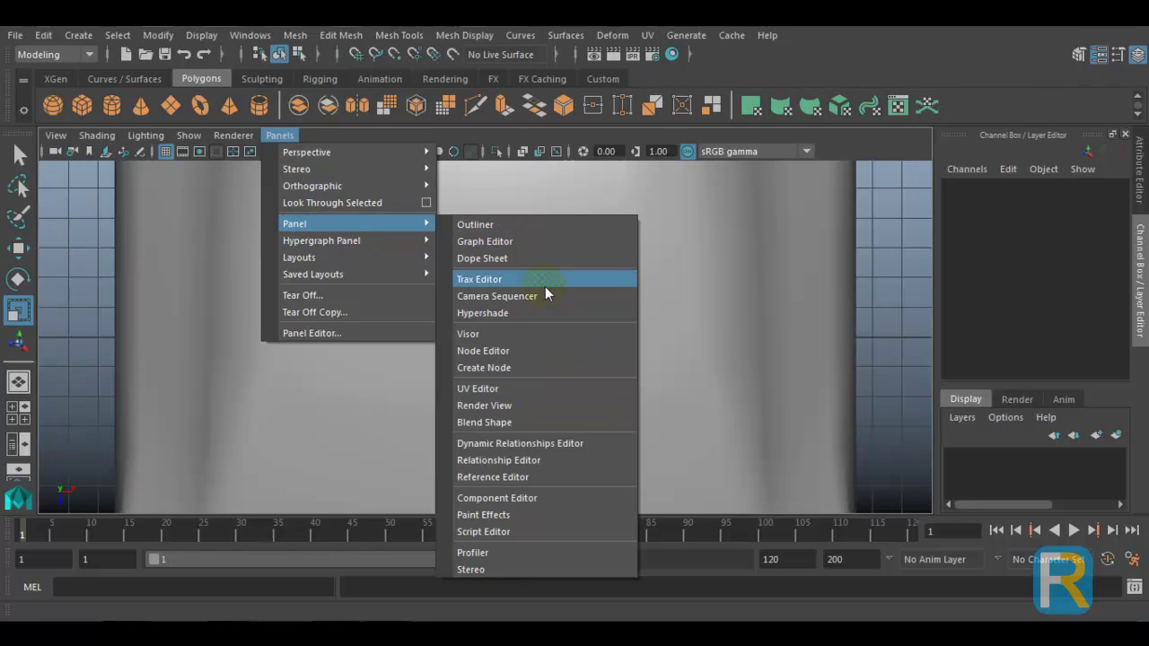
pyautogui.click(552, 399)
pyautogui.scroll(-5, 551, 392)
pyautogui.keyDown('alt'); pyautogui.moveTo(550, 393); pyautogui.dragTo(603, 339, button='middle'); pyautogui.keyUp('alt')
pyautogui.scroll(1, 603, 338)
# - Restore the stacked two-pane layout and toggle the perspective pane between full size and stacked
pyautogui.press('space')
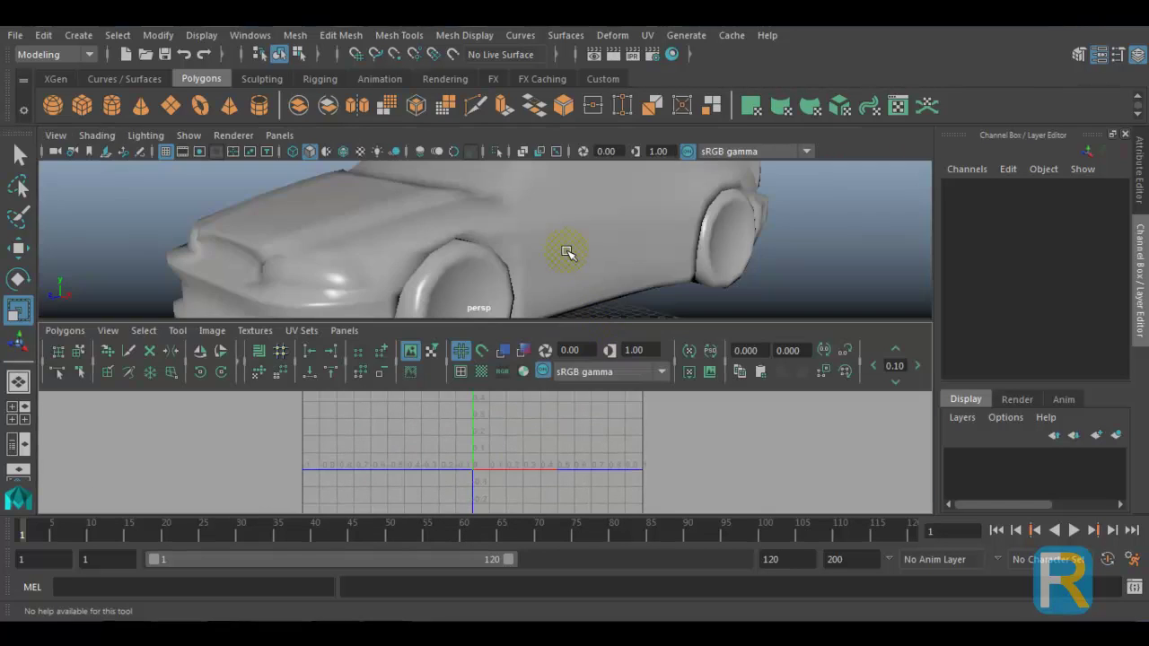
pyautogui.press('space')
pyautogui.press('space')
pyautogui.press('space')
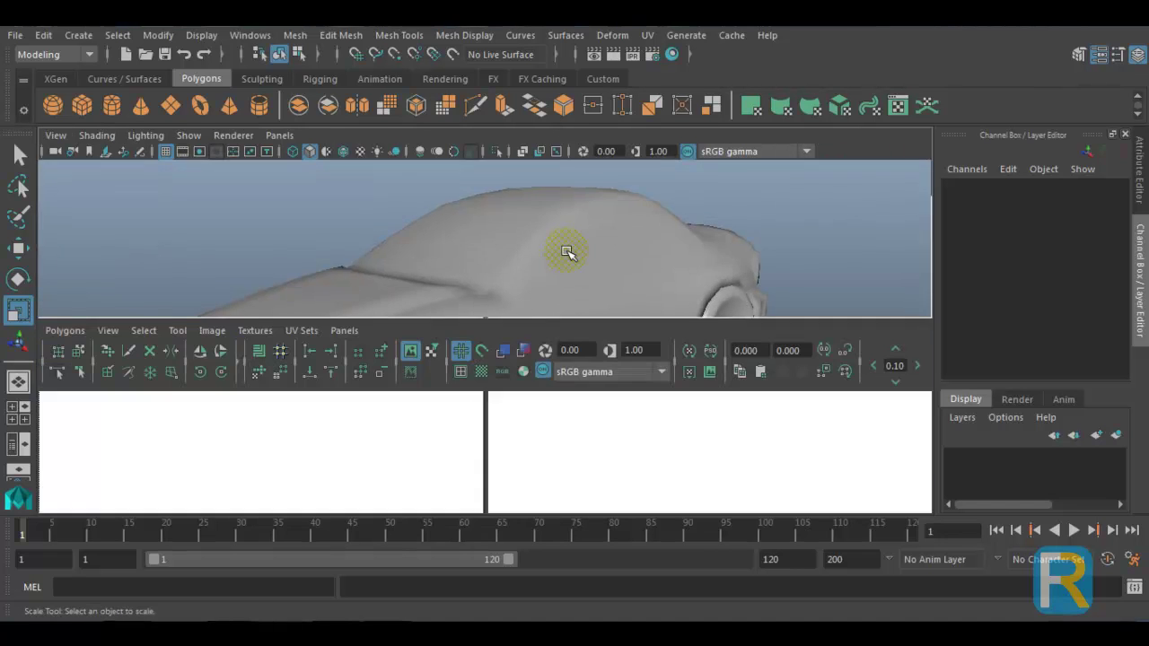
# - Select the car body and enlarge the perspective pane to full size with the whole car in view
pyautogui.press('space')
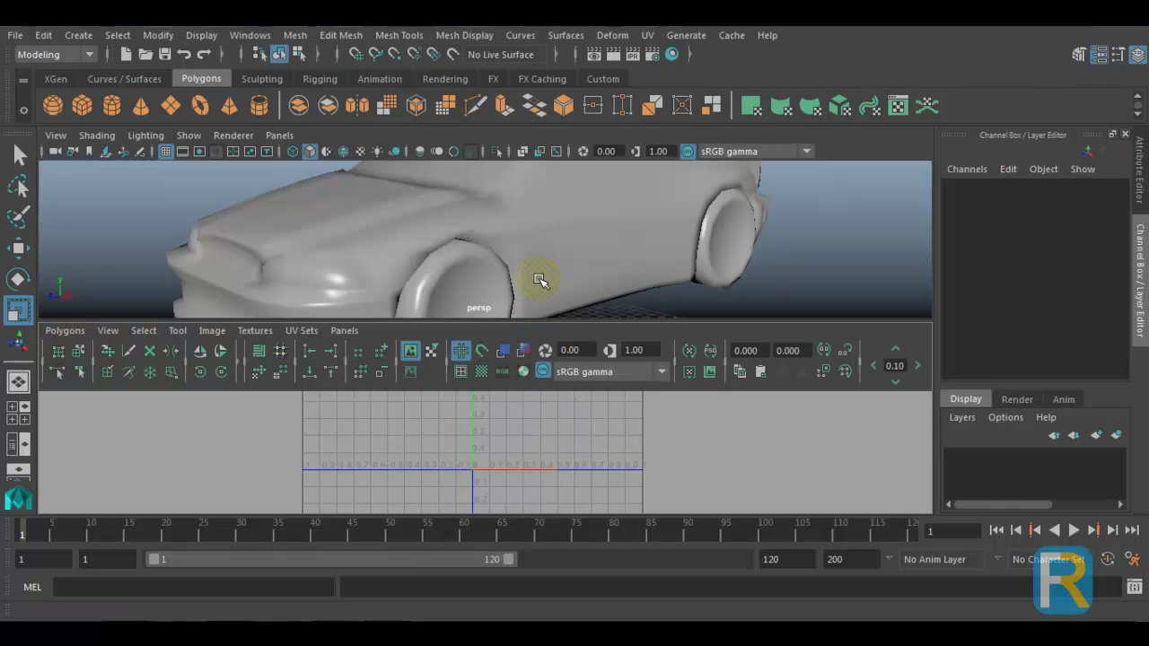
pyautogui.scroll(-2, 538, 281)
pyautogui.click(560, 237)
pyautogui.press('space')
pyautogui.scroll(-3, 545, 369)
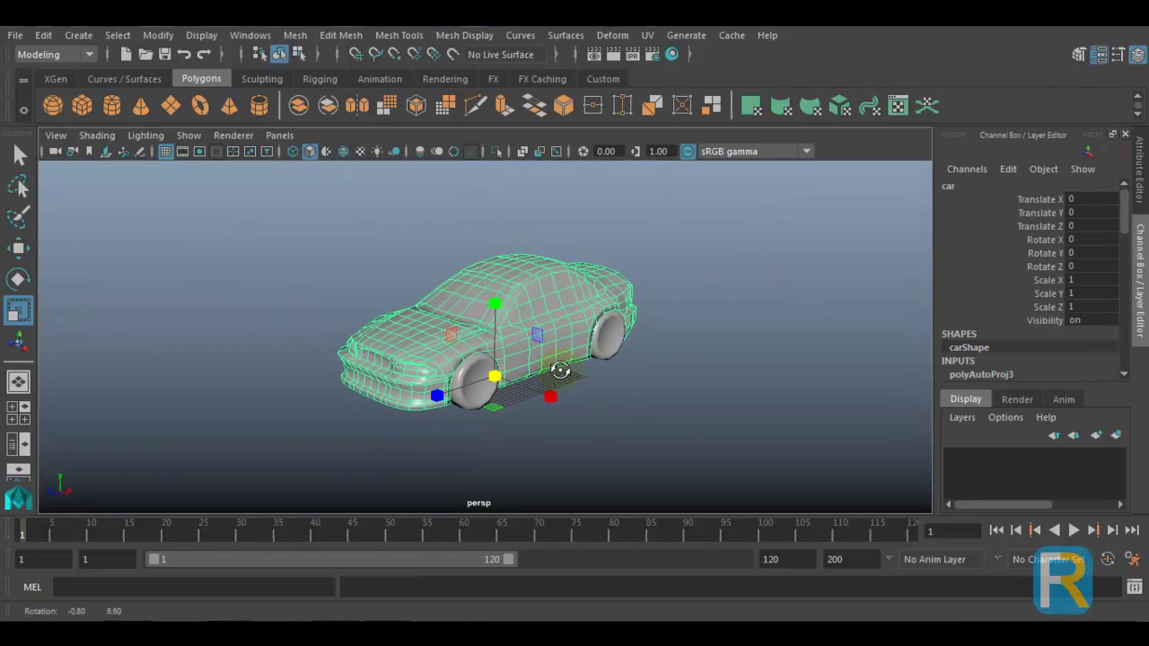
pyautogui.scroll(2, 610, 395)
pyautogui.scroll(2, 627, 386)
pyautogui.keyDown('alt'); pyautogui.moveTo(624, 380); pyautogui.dragTo(596, 389); pyautogui.keyUp('alt')
# - Select the car's top faces with the car_top quick select set and display the body's edges
pyautogui.click(119, 36)
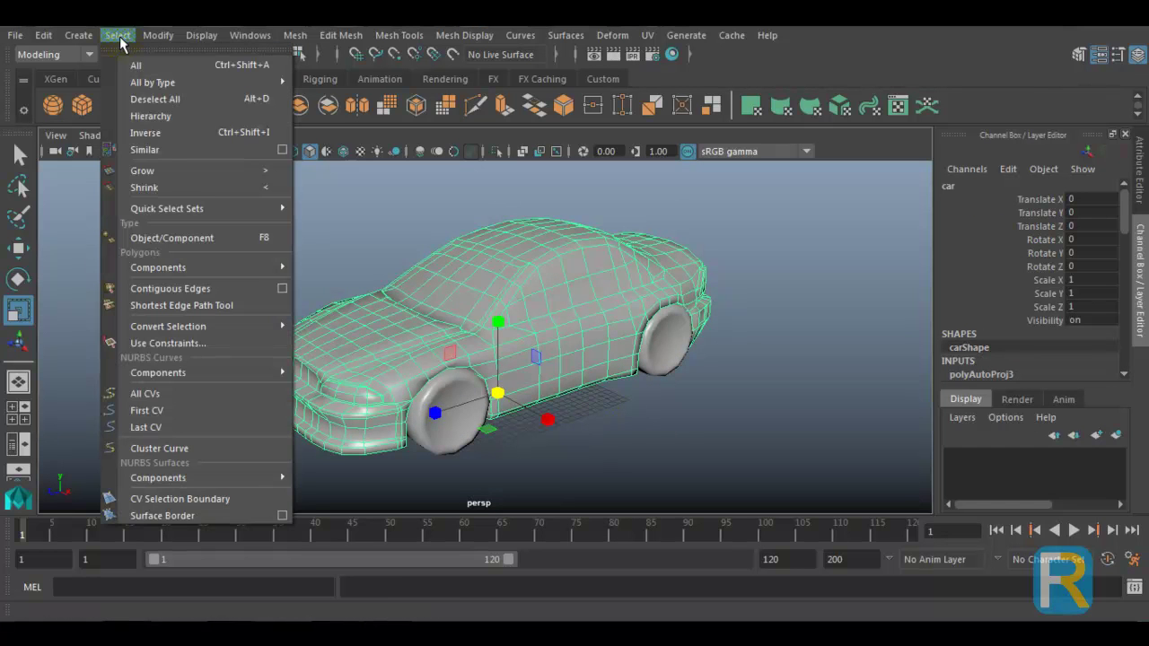
pyautogui.moveTo(155, 213)
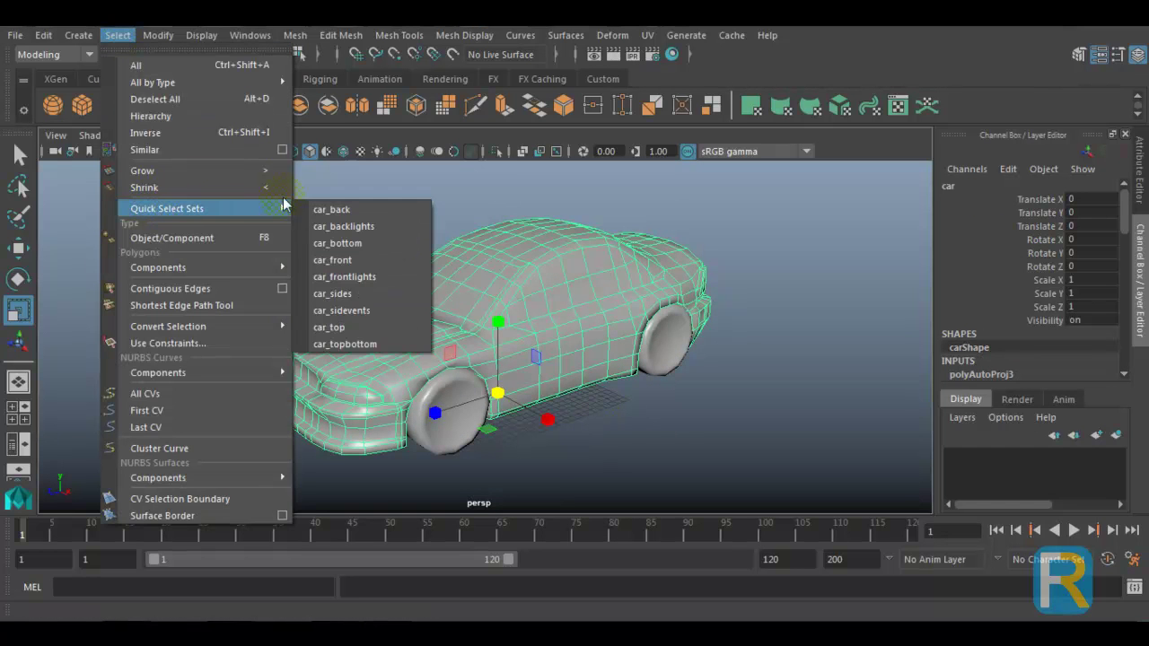
pyautogui.click(328, 327)
pyautogui.rightClick(508, 257)
pyautogui.moveTo(505, 255); pyautogui.dragTo(505, 215, button='right')
pyautogui.keyDown('alt'); pyautogui.moveTo(515, 235); pyautogui.dragTo(509, 308); pyautogui.keyUp('alt')
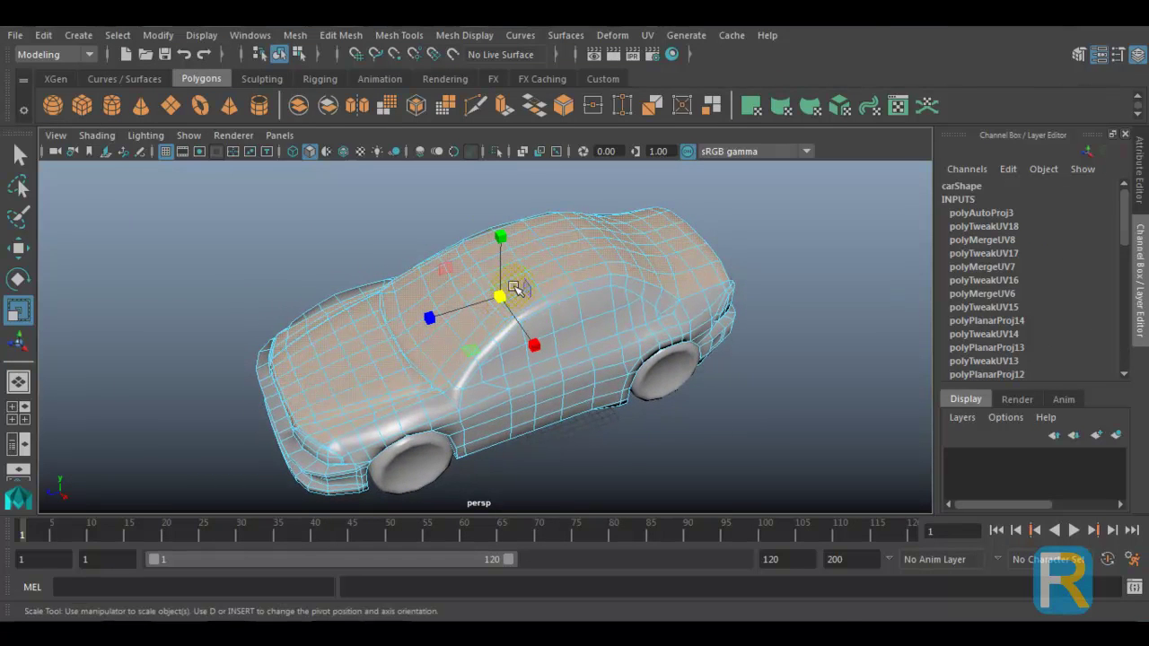
# - Apply a planar UV projection to the car's top faces, fitted to the bounding box and projected from the Y axis
pyautogui.click(648, 36)
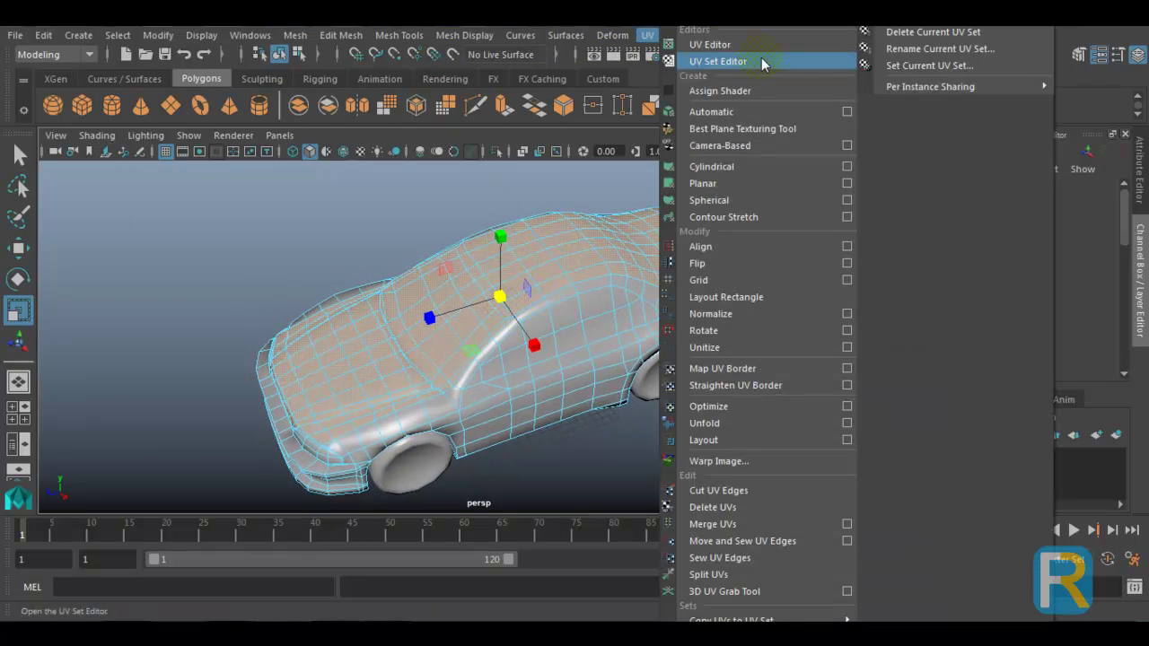
pyautogui.click(848, 184)
pyautogui.moveTo(597, 193); pyautogui.dragTo(819, 107)
pyautogui.click(527, 251)
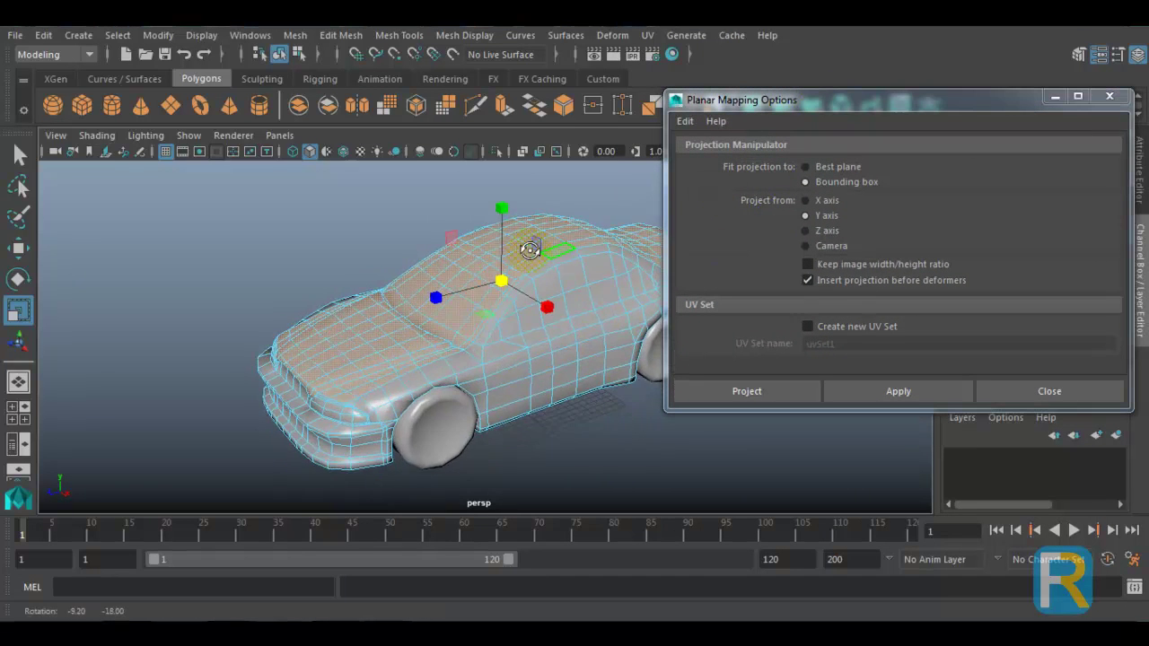
pyautogui.keyDown('alt'); pyautogui.moveTo(527, 251); pyautogui.dragTo(559, 250); pyautogui.keyUp('alt')
pyautogui.keyDown('alt'); pyautogui.moveTo(559, 250); pyautogui.dragTo(538, 277, button='middle'); pyautogui.keyUp('alt')
pyautogui.keyDown('alt'); pyautogui.moveTo(557, 305); pyautogui.dragTo(545, 295); pyautogui.keyUp('alt')
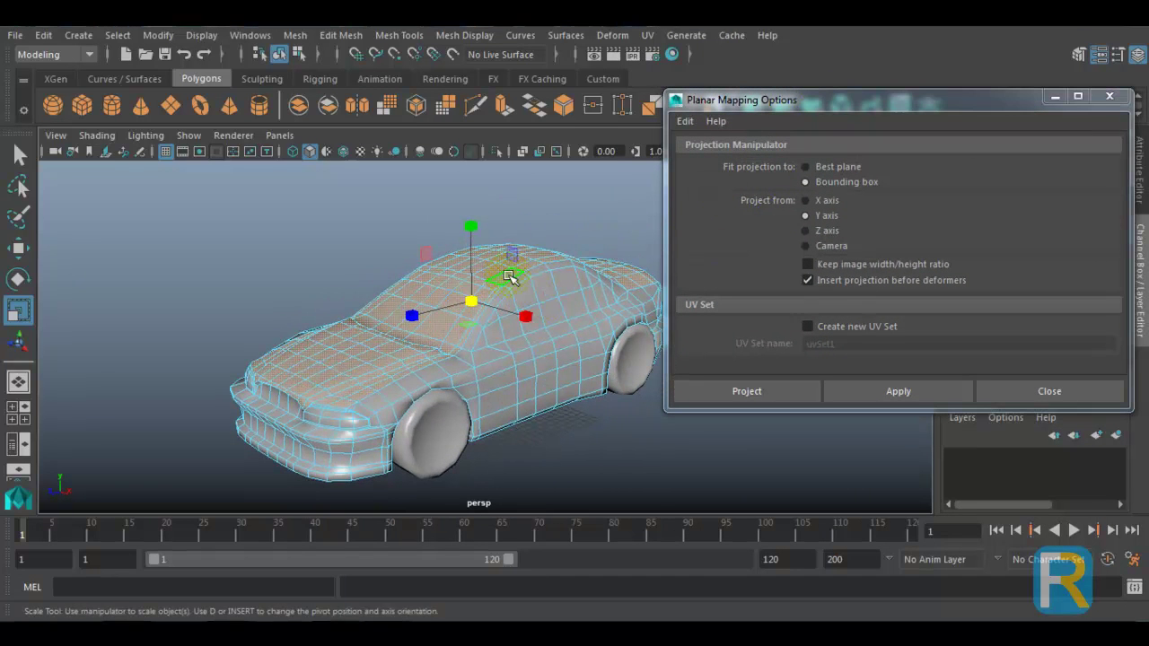
pyautogui.click(741, 389)
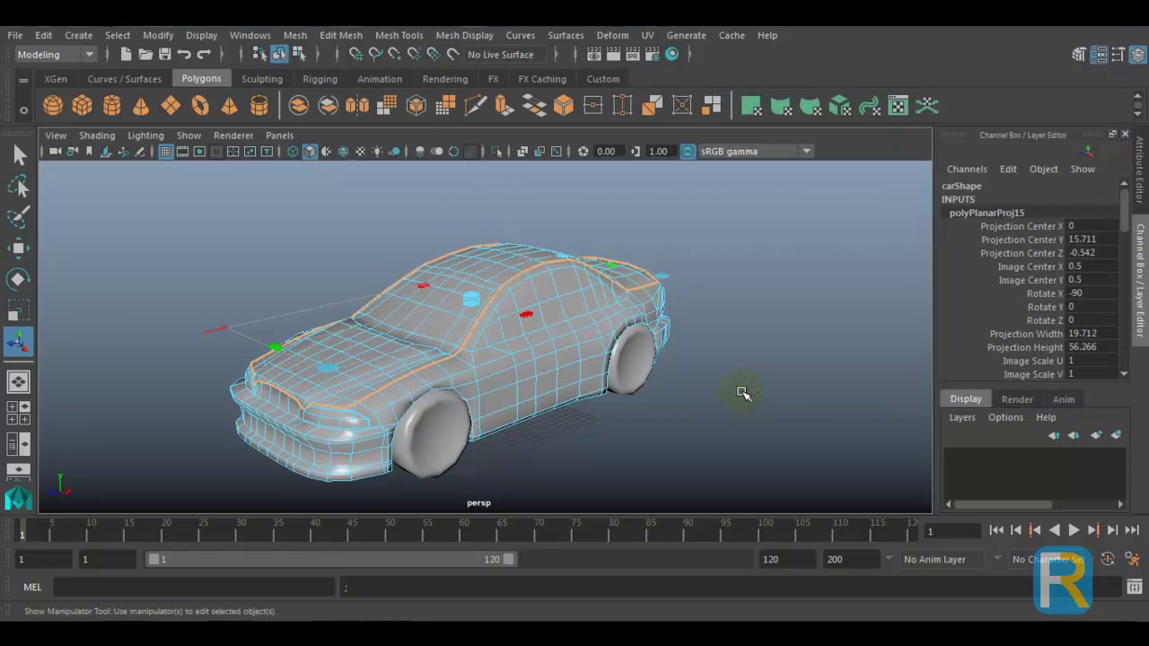
# - Convert the top projection to UVs in the full-size UV Editor and move the shell left, clear of the other UVs
pyautogui.press('space')
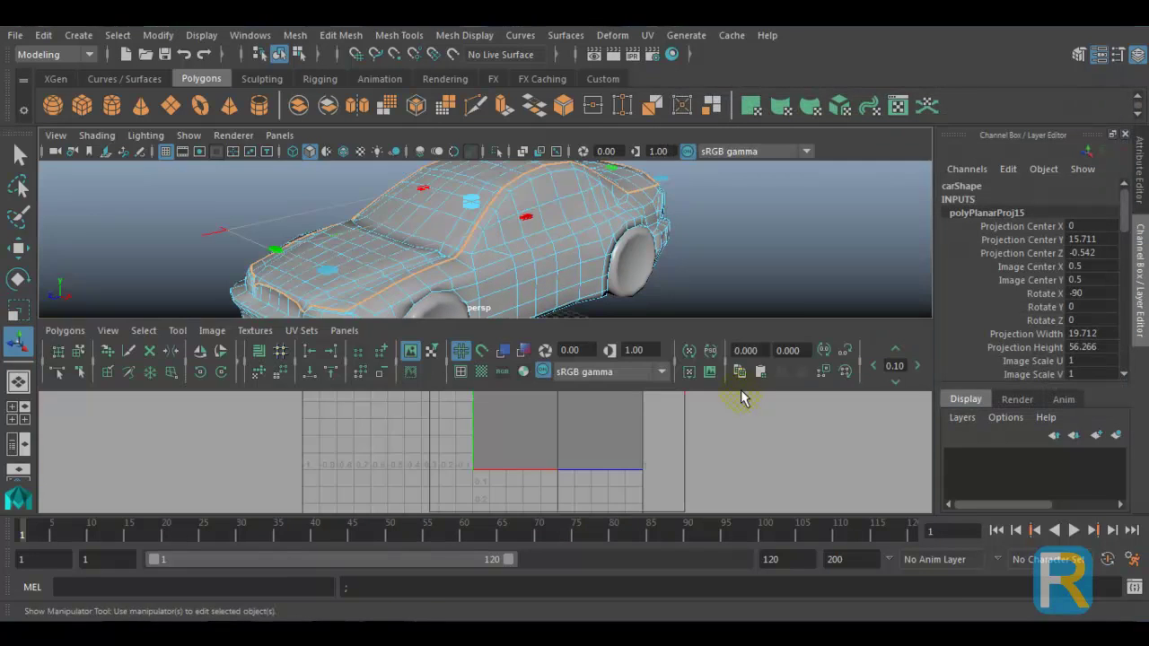
pyautogui.press('space')
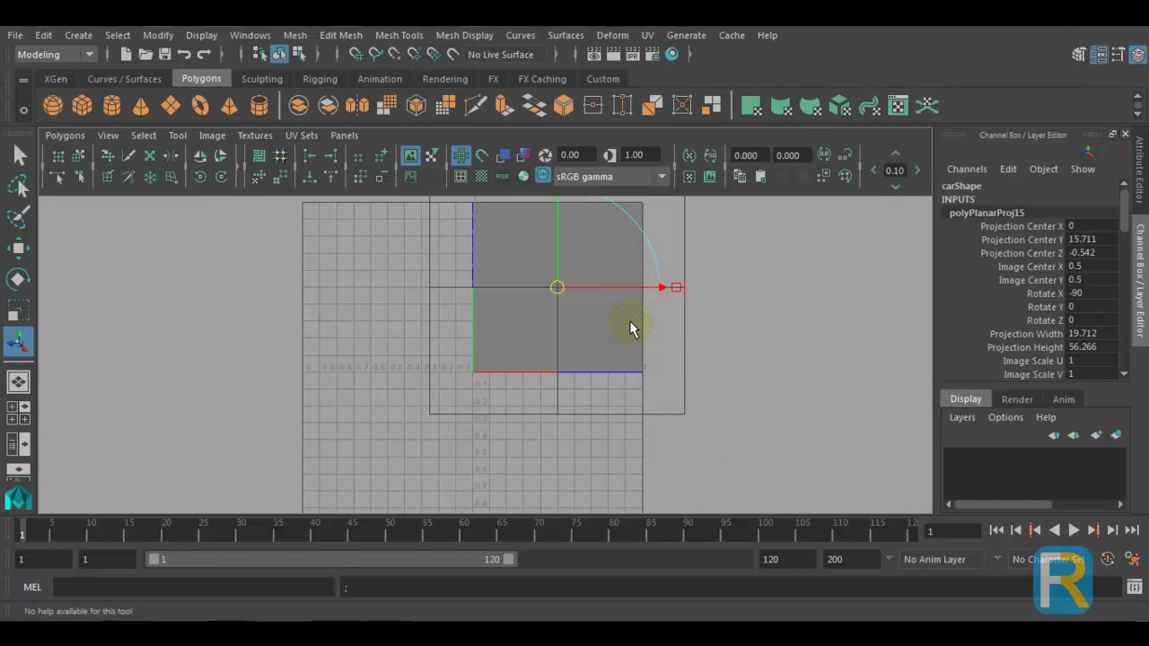
pyautogui.keyDown('ctrl'); pyautogui.rightClick(596, 296); pyautogui.keyUp('ctrl')
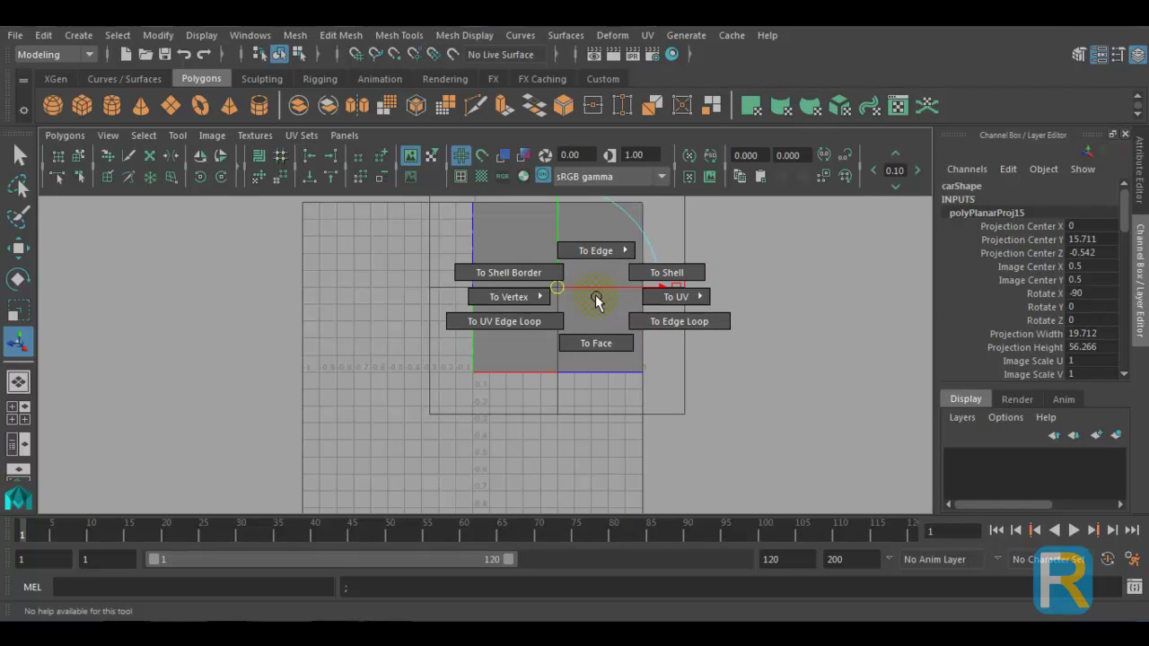
pyautogui.keyDown('ctrl'); pyautogui.moveTo(596, 300); pyautogui.dragTo(786, 303, button='right'); pyautogui.keyUp('ctrl')
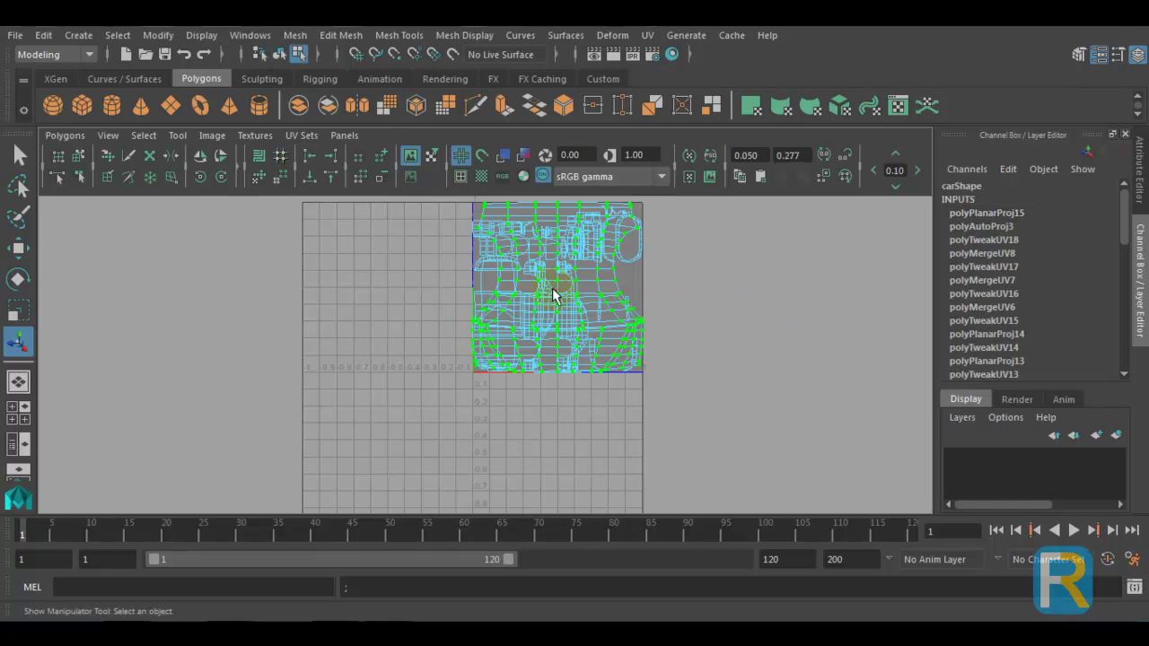
pyautogui.press('w')
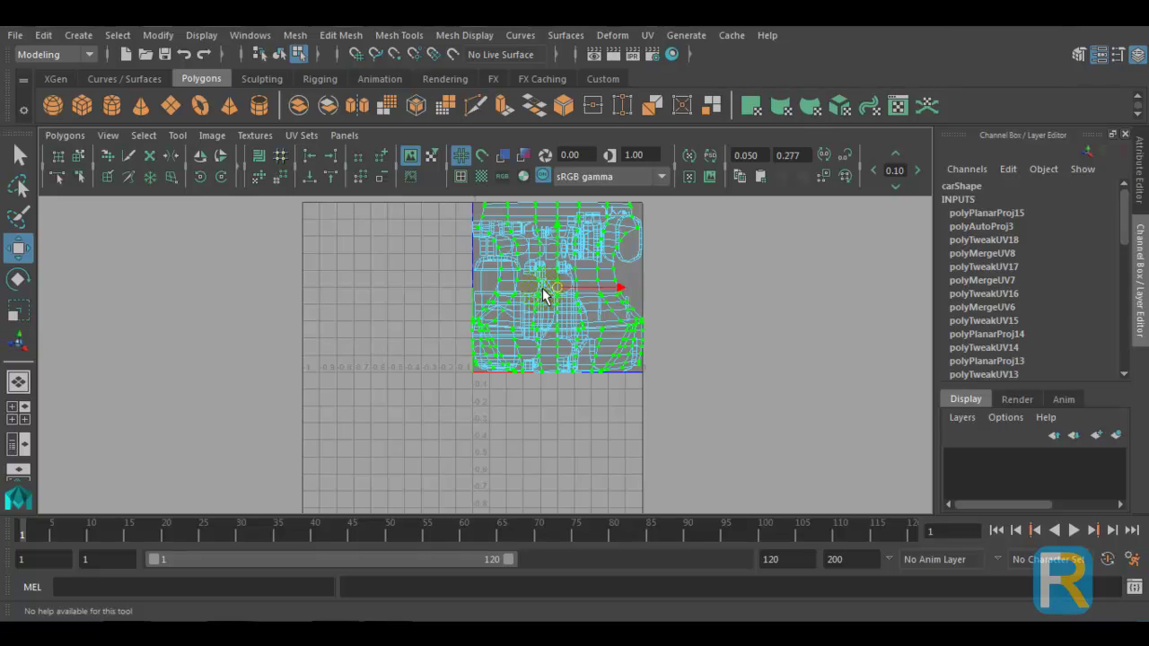
pyautogui.moveTo(545, 305); pyautogui.dragTo(368, 299)
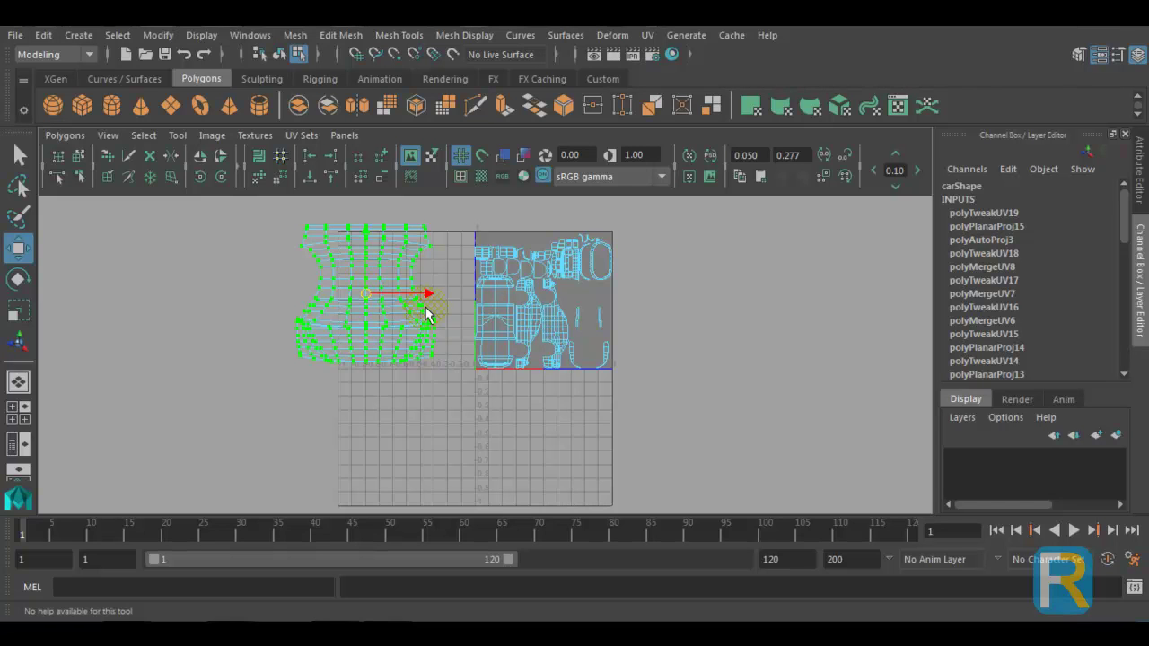
# - Return to the full-size perspective view and select the car's underside faces with the car_bottom quick select set
pyautogui.press('space')
pyautogui.press('space')
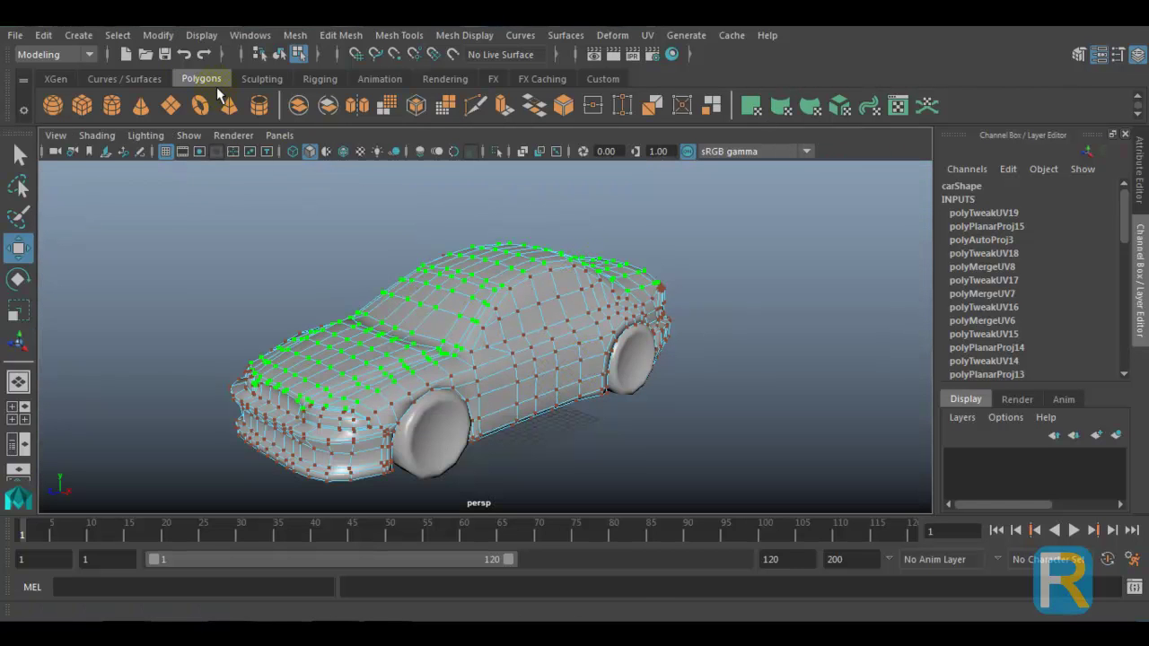
pyautogui.click(117, 35)
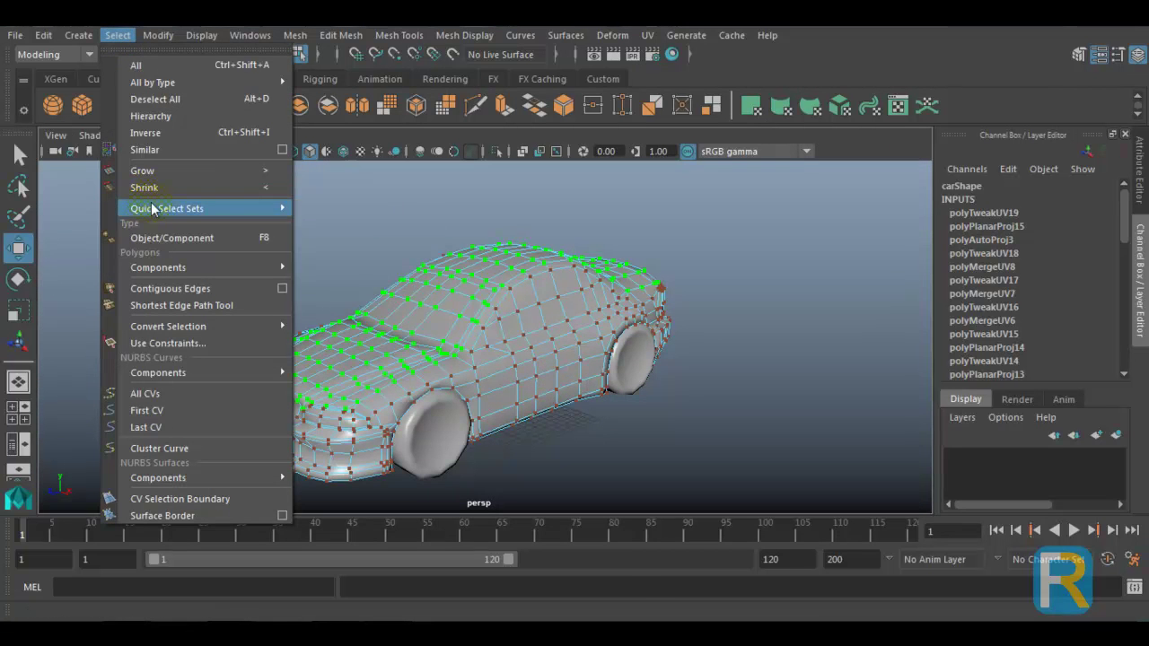
pyautogui.moveTo(155, 207)
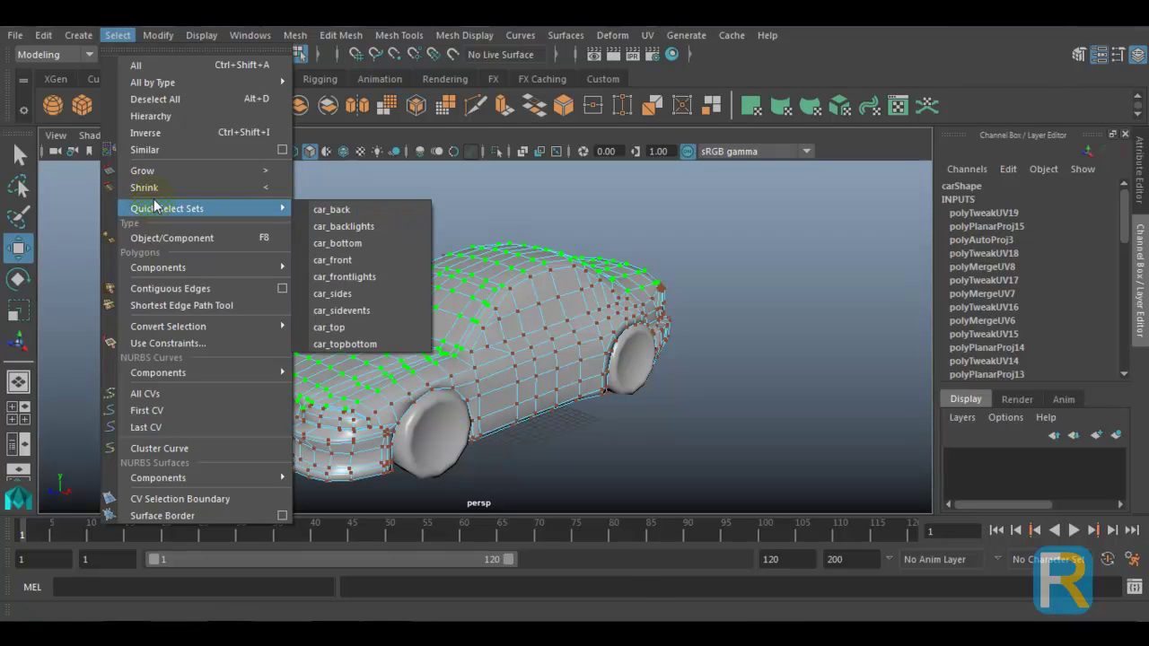
pyautogui.click(340, 243)
pyautogui.keyDown('alt'); pyautogui.moveTo(547, 347); pyautogui.dragTo(517, 300); pyautogui.keyUp('alt')
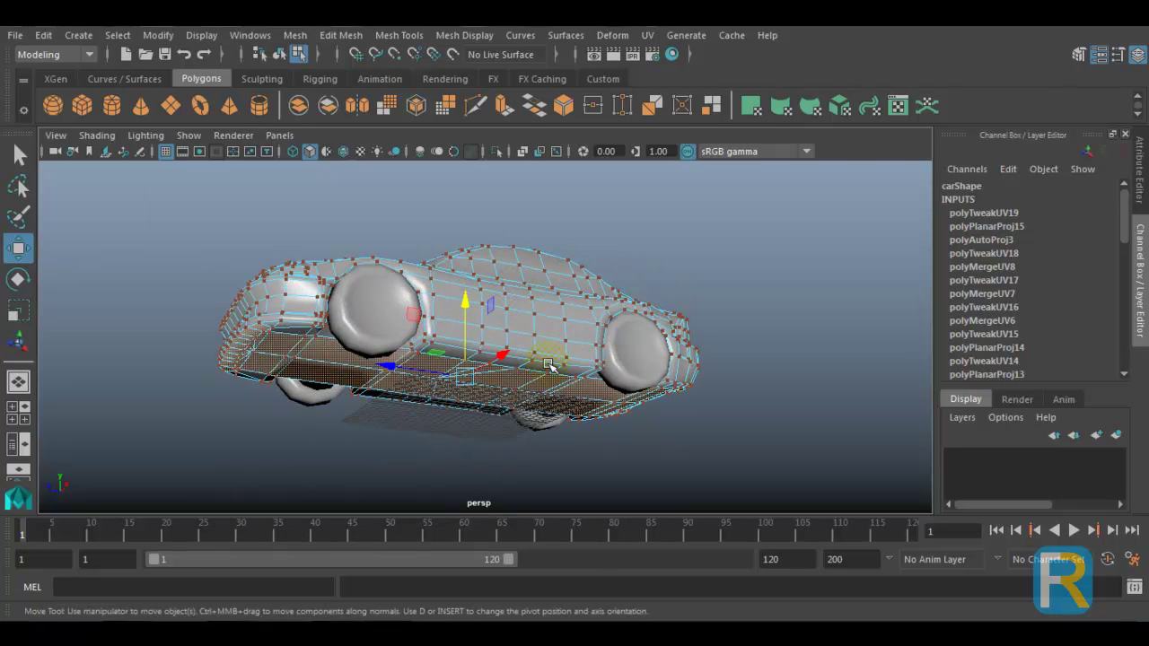
# - Apply a planar UV projection from the Y axis to the car's underside faces, fitted to the bounding box
pyautogui.click(648, 35)
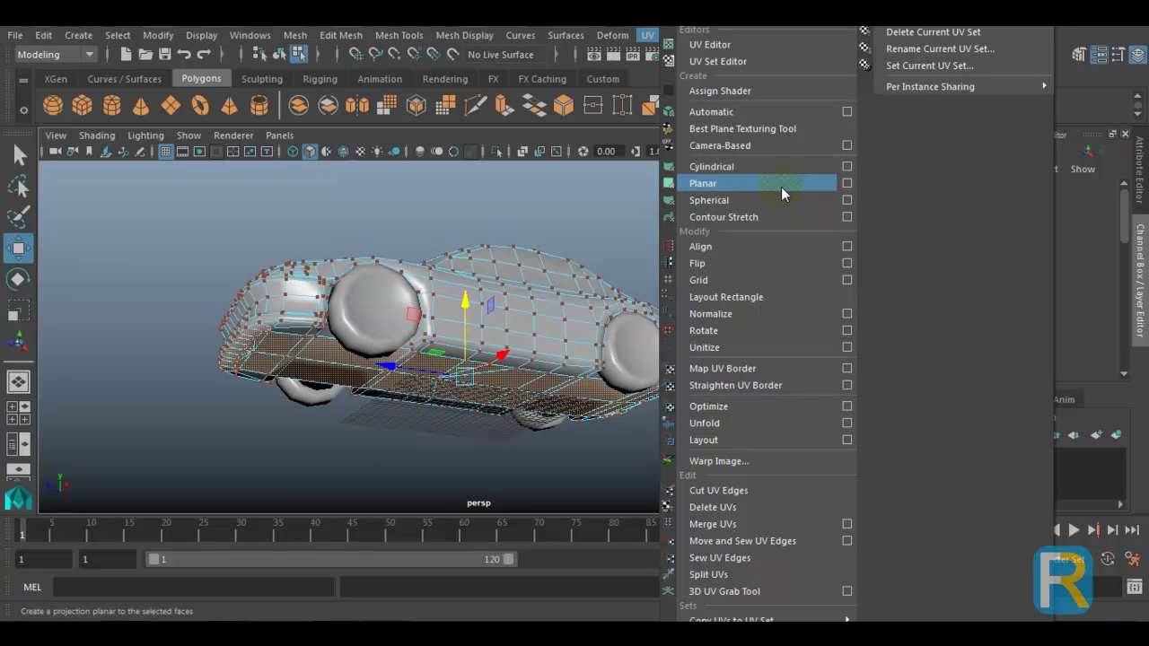
pyautogui.click(847, 183)
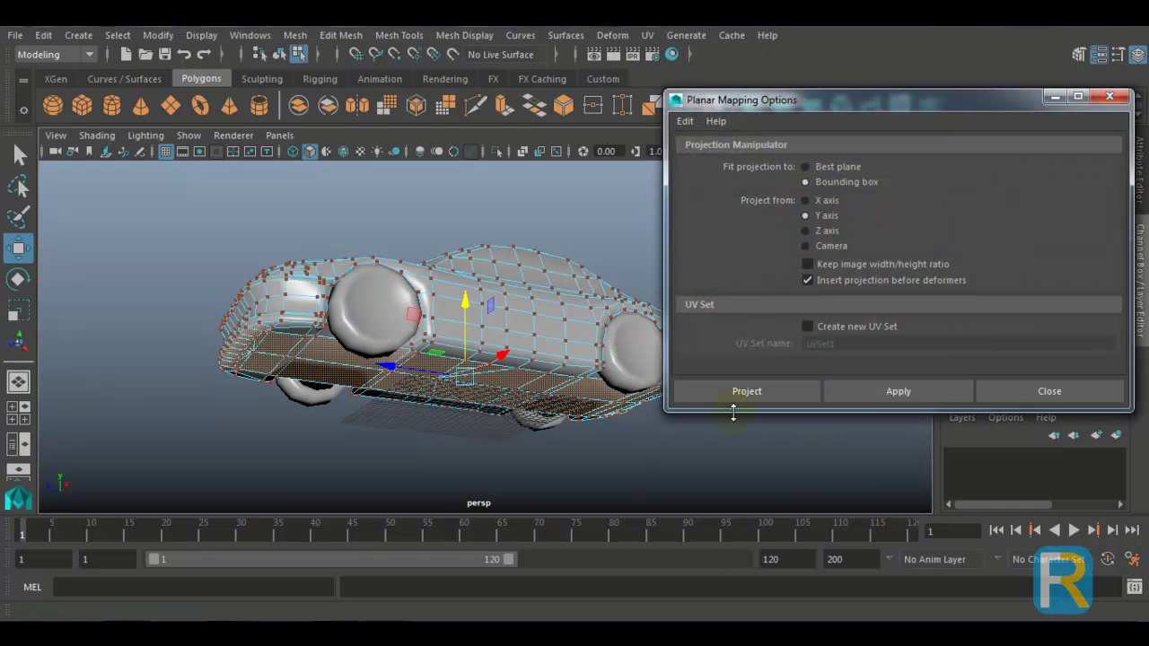
pyautogui.click(739, 393)
# - Convert the underside projection to UVs in the full-size UV Editor and move the shell to the left of the top shell
pyautogui.press('space')
pyautogui.press('space')
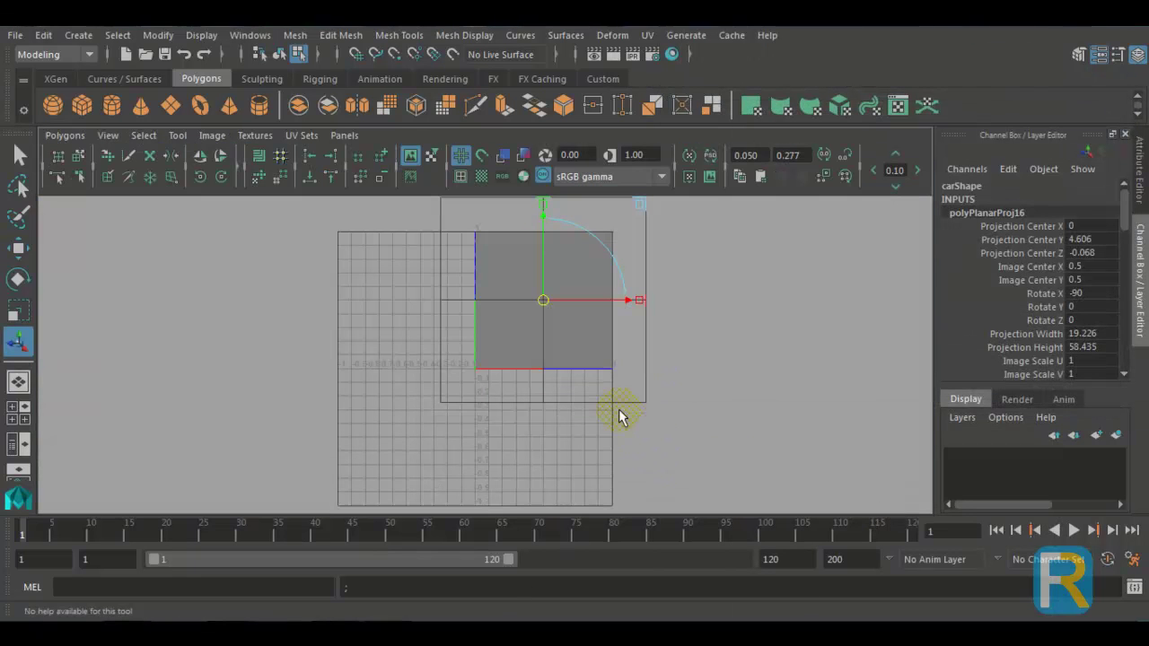
pyautogui.keyDown('ctrl'); pyautogui.rightClick(570, 330); pyautogui.keyUp('ctrl')
pyautogui.keyDown('ctrl'); pyautogui.moveTo(570, 329); pyautogui.dragTo(714, 326, button='right'); pyautogui.keyUp('ctrl')
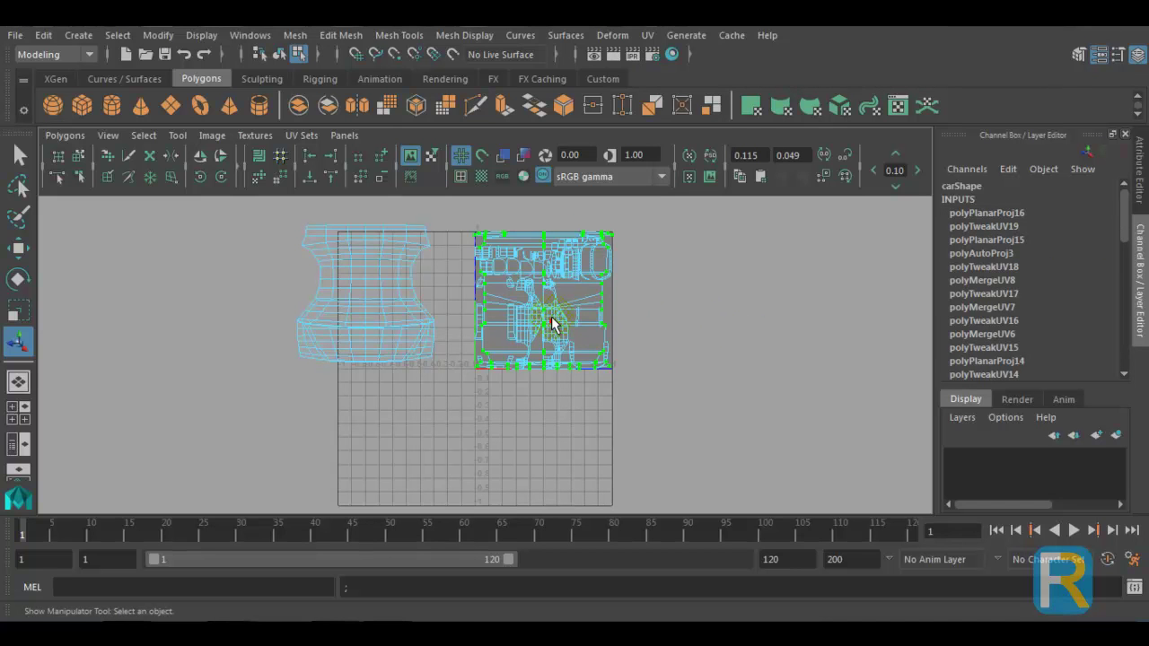
pyautogui.press('w')
pyautogui.moveTo(542, 308); pyautogui.dragTo(205, 327)
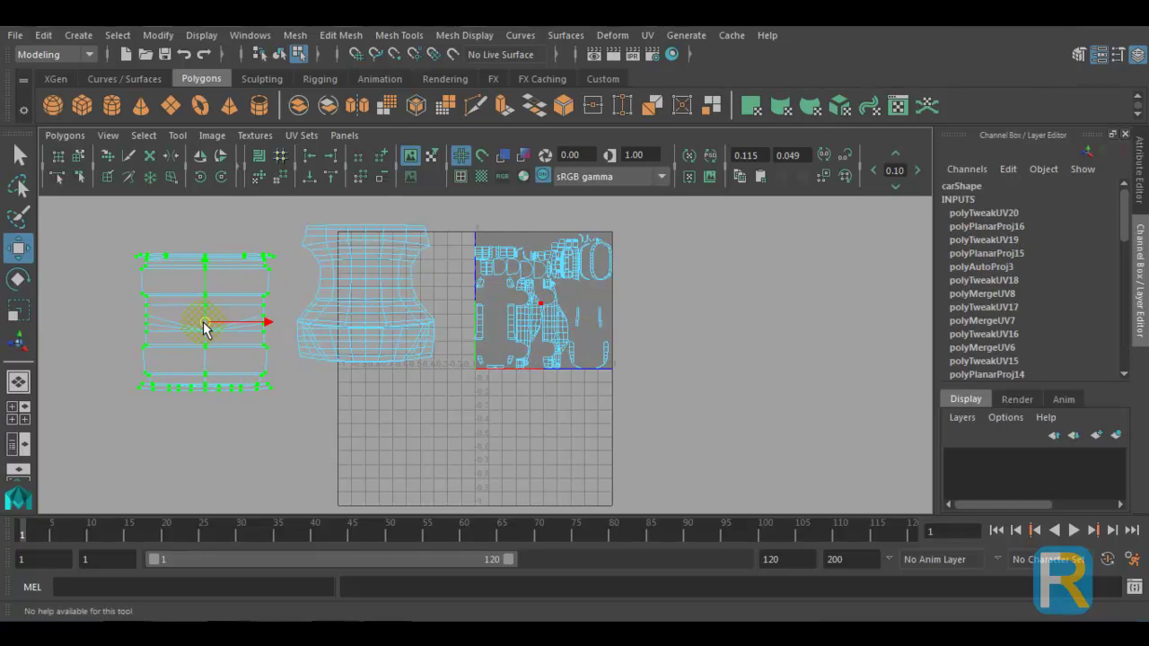
# - Return to the full-size perspective view and switch the car body back to object mode
pyautogui.press('space')
pyautogui.press('space')
pyautogui.keyDown('alt'); pyautogui.moveTo(402, 299); pyautogui.dragTo(482, 264); pyautogui.keyUp('alt')
pyautogui.moveTo(482, 264); pyautogui.dragTo(566, 147, button='right')
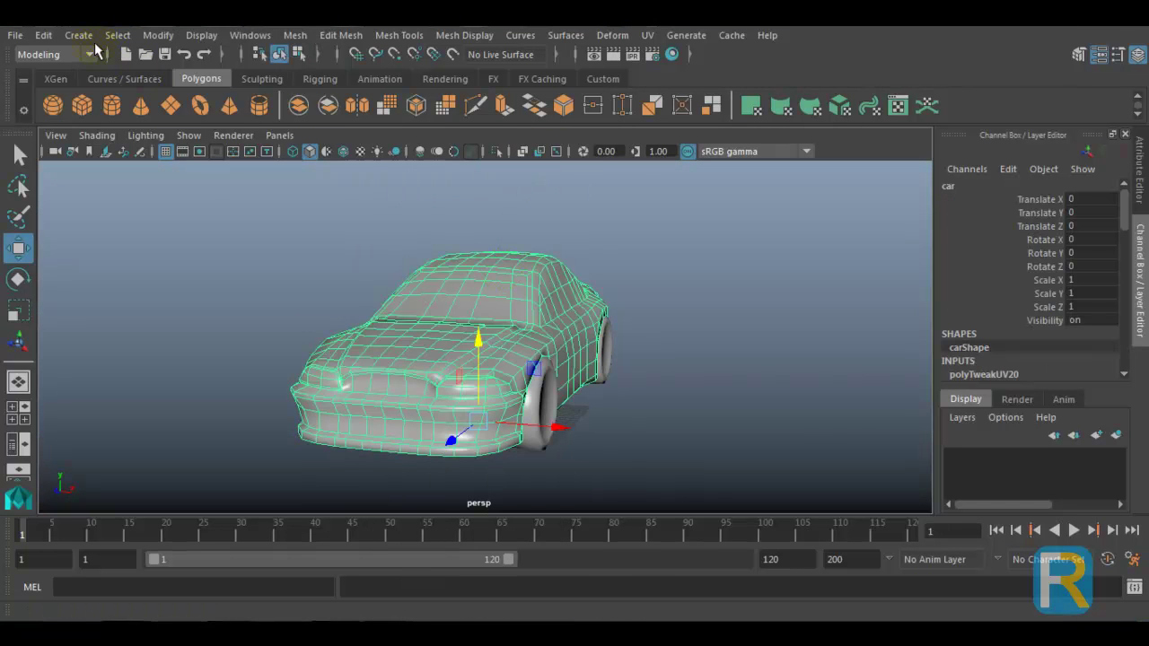
# - Select the car's side faces with the car_sides quick select set and check the selection on both sides
pyautogui.click(117, 35)
pyautogui.moveTo(150, 213)
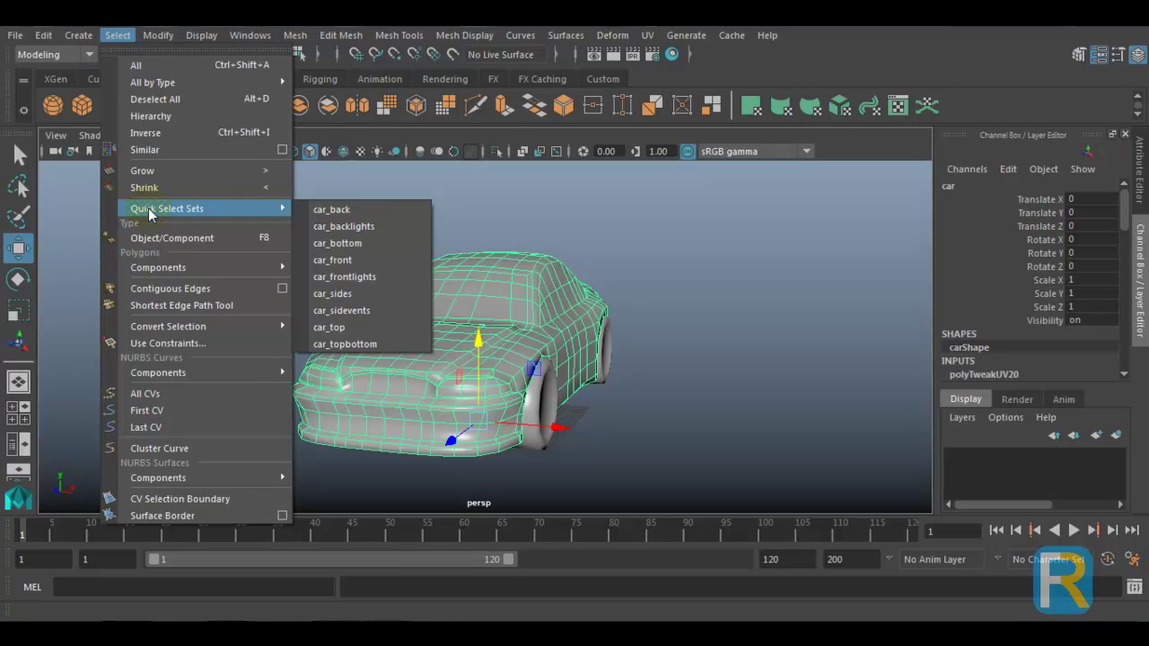
pyautogui.click(344, 297)
pyautogui.moveTo(419, 310)
pyautogui.keyDown('alt'); pyautogui.mouseDown()
pyautogui.moveTo(616, 307)
pyautogui.moveTo(403, 320)
pyautogui.mouseUp(); pyautogui.keyUp('alt')
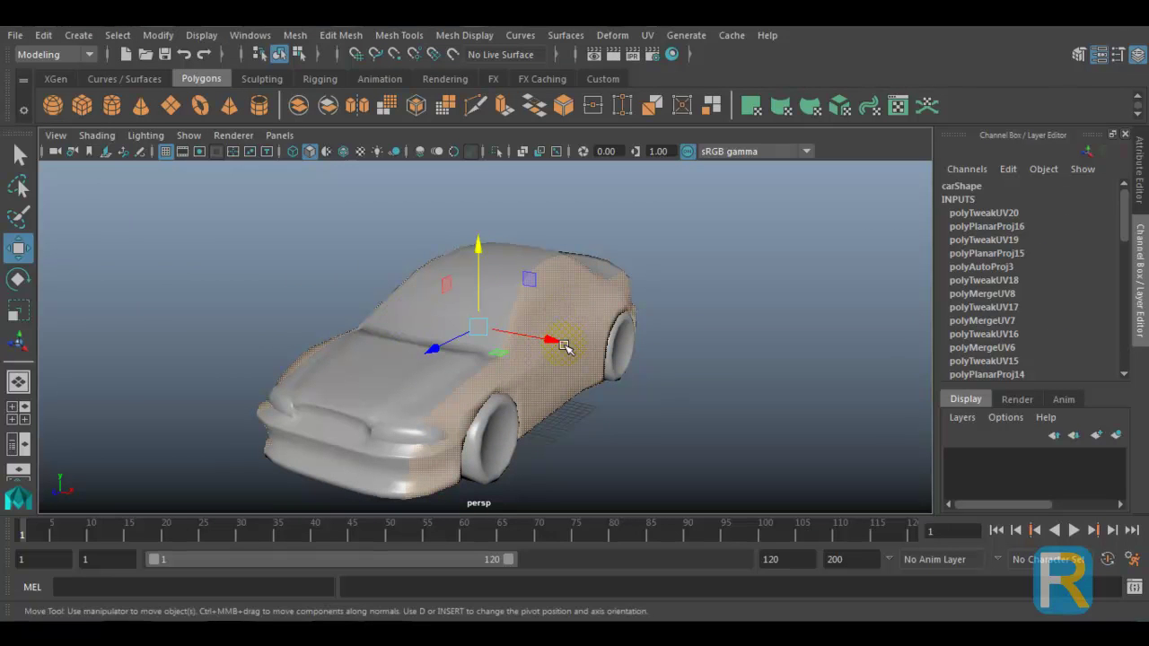
pyautogui.keyDown('alt'); pyautogui.moveTo(749, 361); pyautogui.dragTo(469, 363); pyautogui.keyUp('alt')
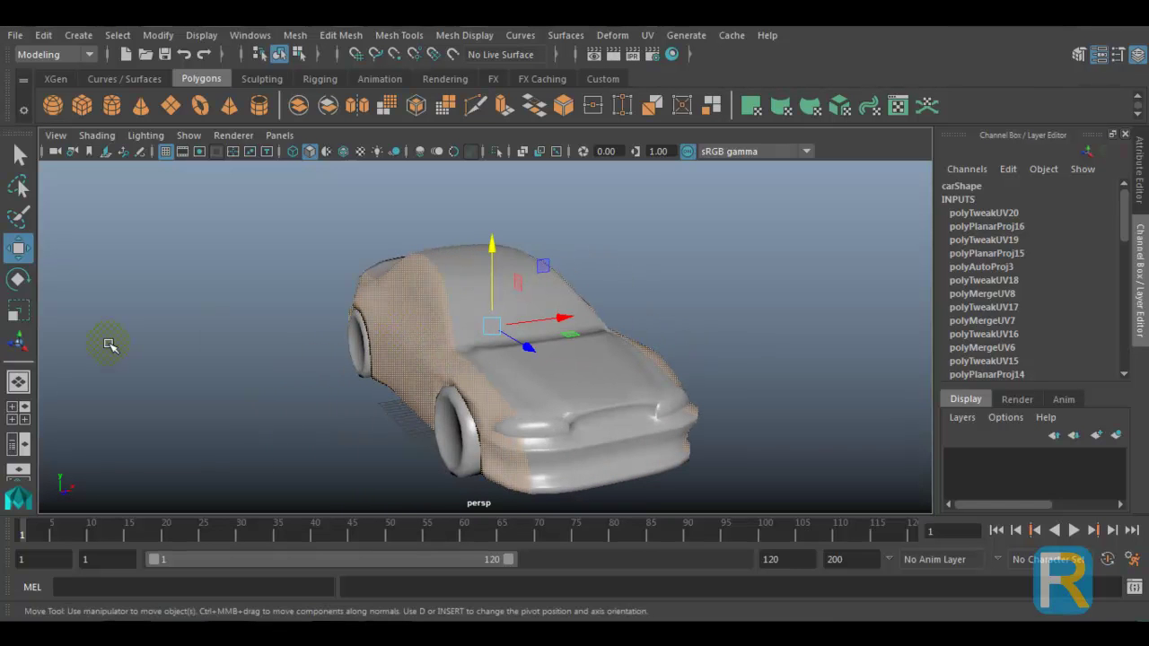
pyautogui.keyDown('alt'); pyautogui.moveTo(526, 300); pyautogui.dragTo(458, 337); pyautogui.keyUp('alt')
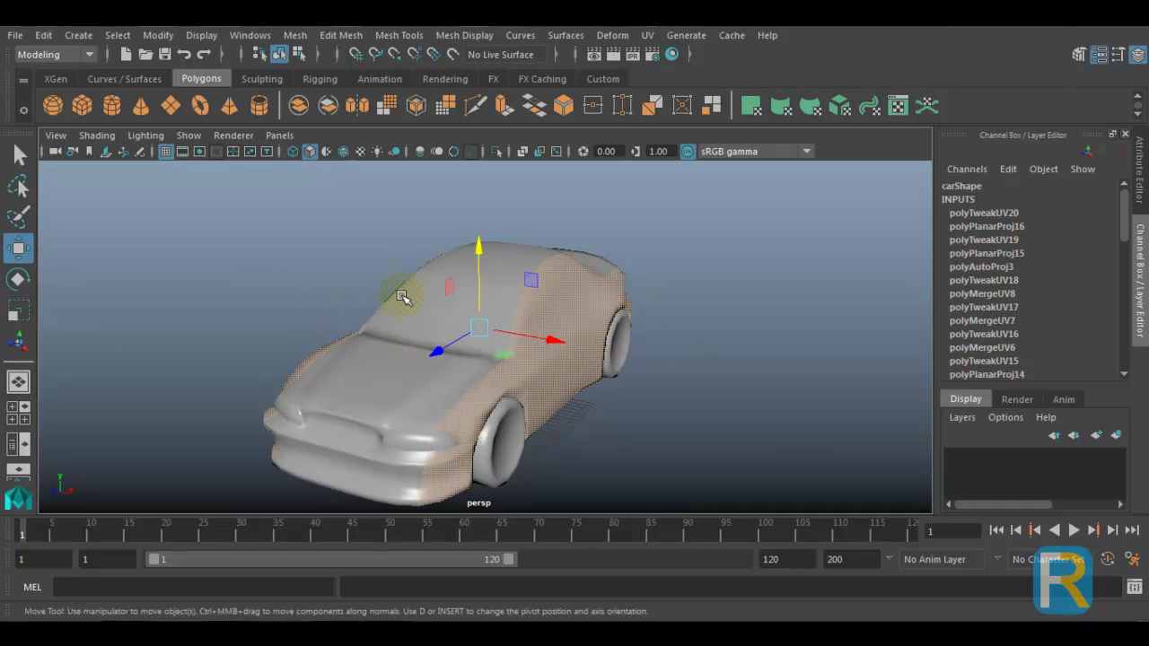
# - Apply a planar UV projection from the X axis to the car's side faces, fitted to the bounding box
pyautogui.click(647, 35)
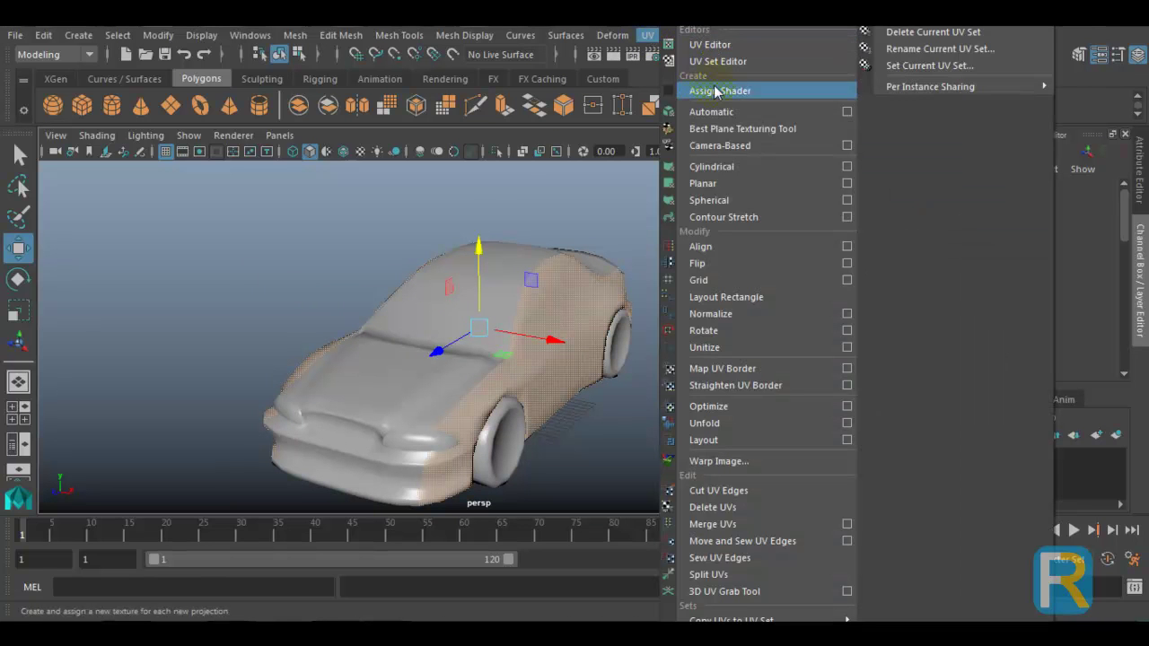
pyautogui.click(845, 184)
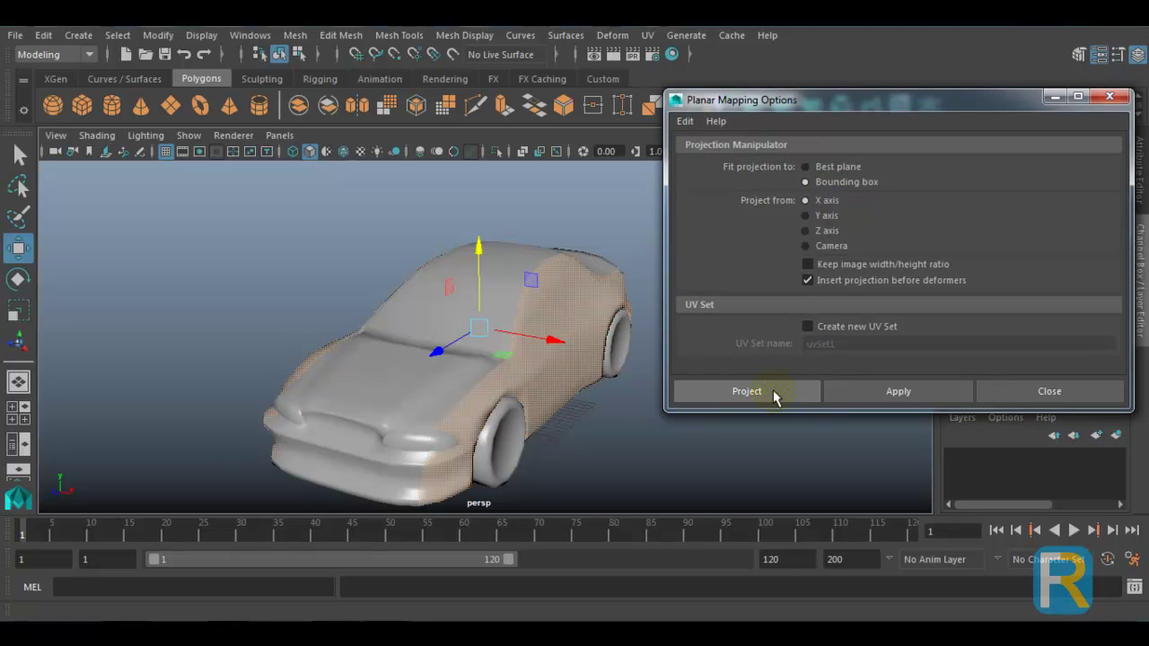
pyautogui.click(774, 396)
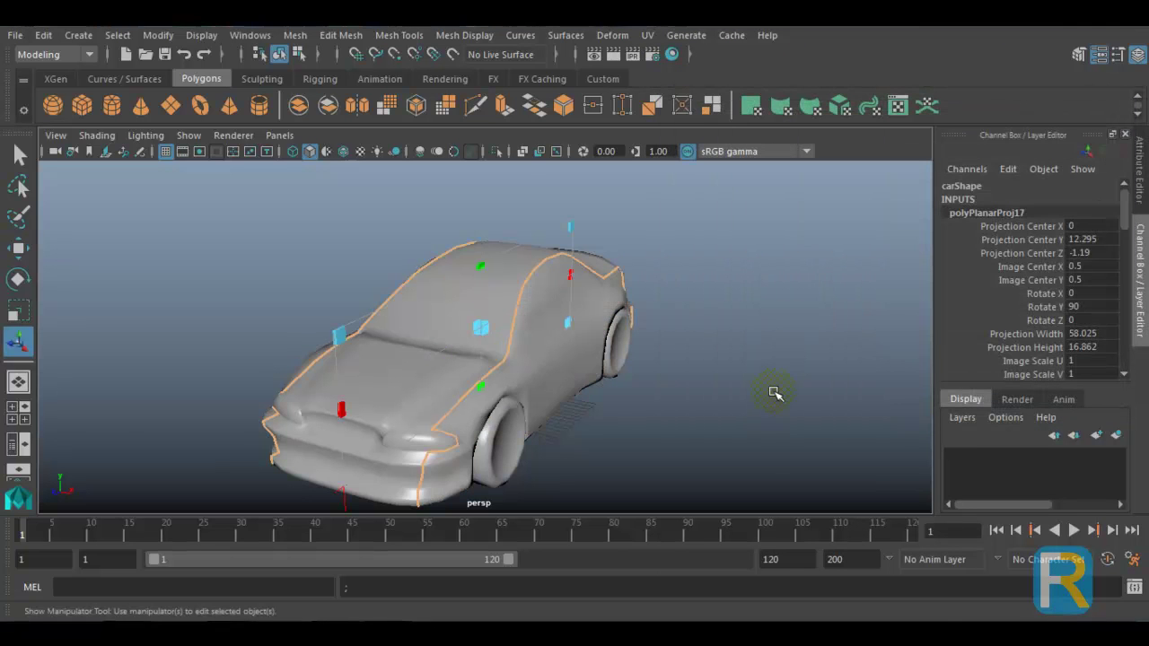
# - Convert the side projection to UVs in the full-size UV Editor and move the shell below and left of the underside shell
pyautogui.press('space')
pyautogui.press('space')
pyautogui.keyDown('ctrl'); pyautogui.moveTo(624, 300); pyautogui.dragTo(770, 297, button='right'); pyautogui.keyUp('ctrl')
pyautogui.press('w')
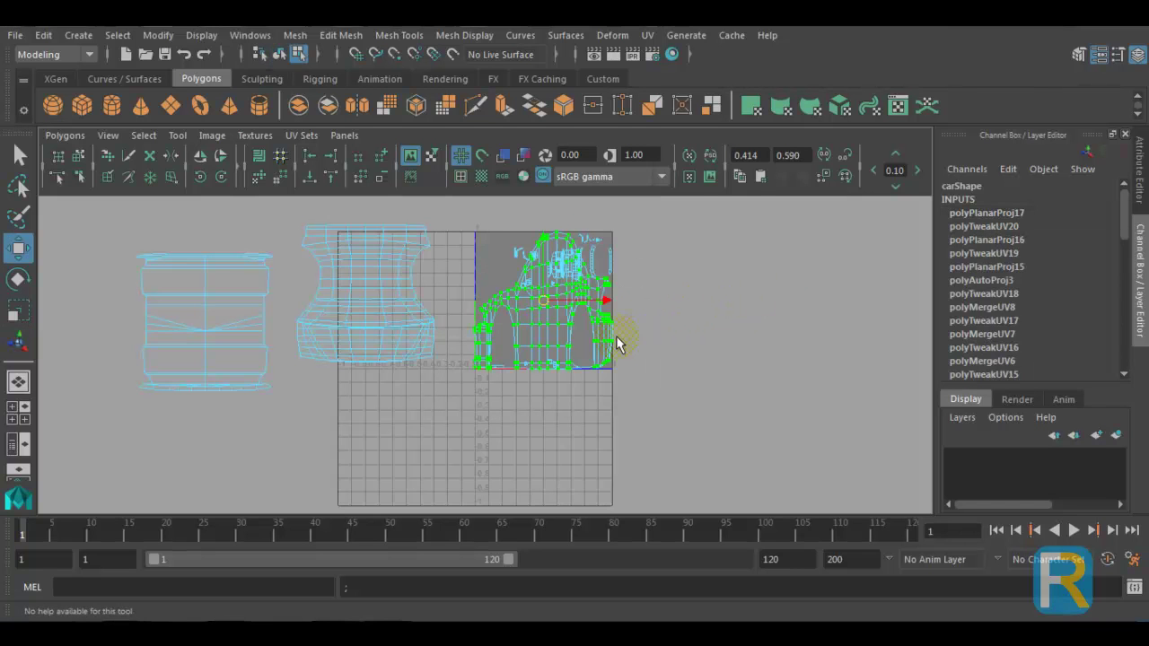
pyautogui.scroll(-1, 576, 323)
pyautogui.keyDown('alt'); pyautogui.moveTo(576, 323); pyautogui.dragTo(674, 315, button='middle'); pyautogui.keyUp('alt')
pyautogui.moveTo(630, 310); pyautogui.dragTo(224, 391)
pyautogui.keyDown('alt'); pyautogui.moveTo(294, 387); pyautogui.dragTo(372, 377, button='middle'); pyautogui.keyUp('alt')
# - Switch the car body back to object mode and frame the side shell in the full-size UV Editor
pyautogui.press('space')
pyautogui.moveTo(529, 219); pyautogui.dragTo(595, 121, button='right')
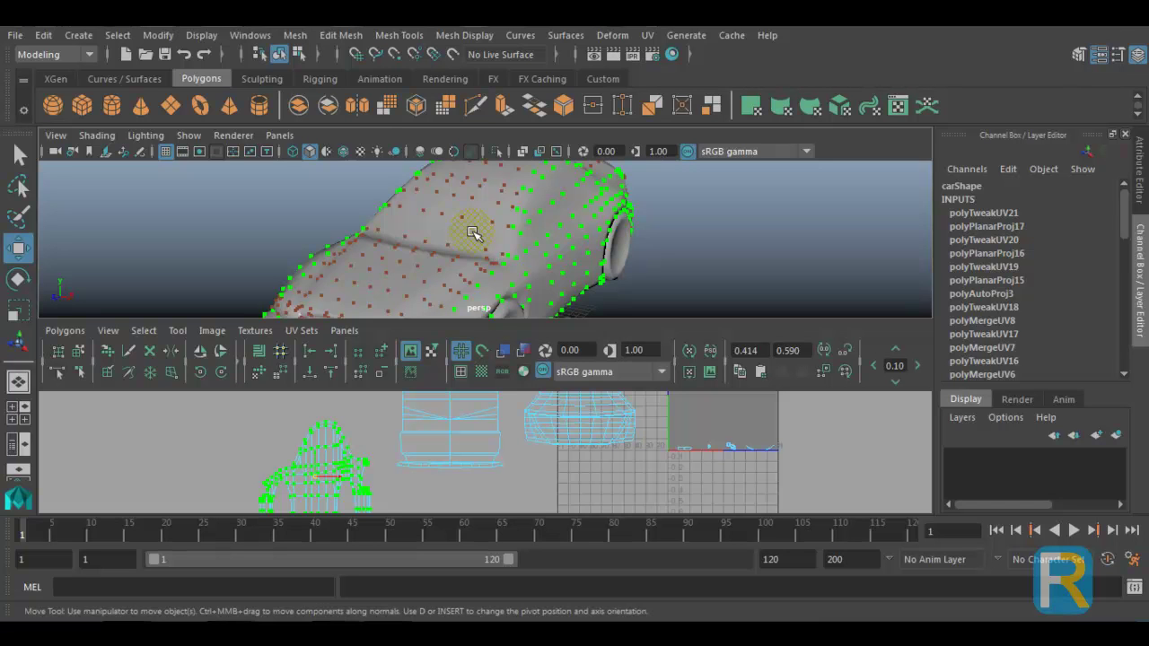
pyautogui.press('F8')
pyautogui.press('space')
pyautogui.keyDown('alt'); pyautogui.moveTo(333, 402); pyautogui.dragTo(465, 360, button='middle'); pyautogui.keyUp('alt')
pyautogui.scroll(3, 480, 342)
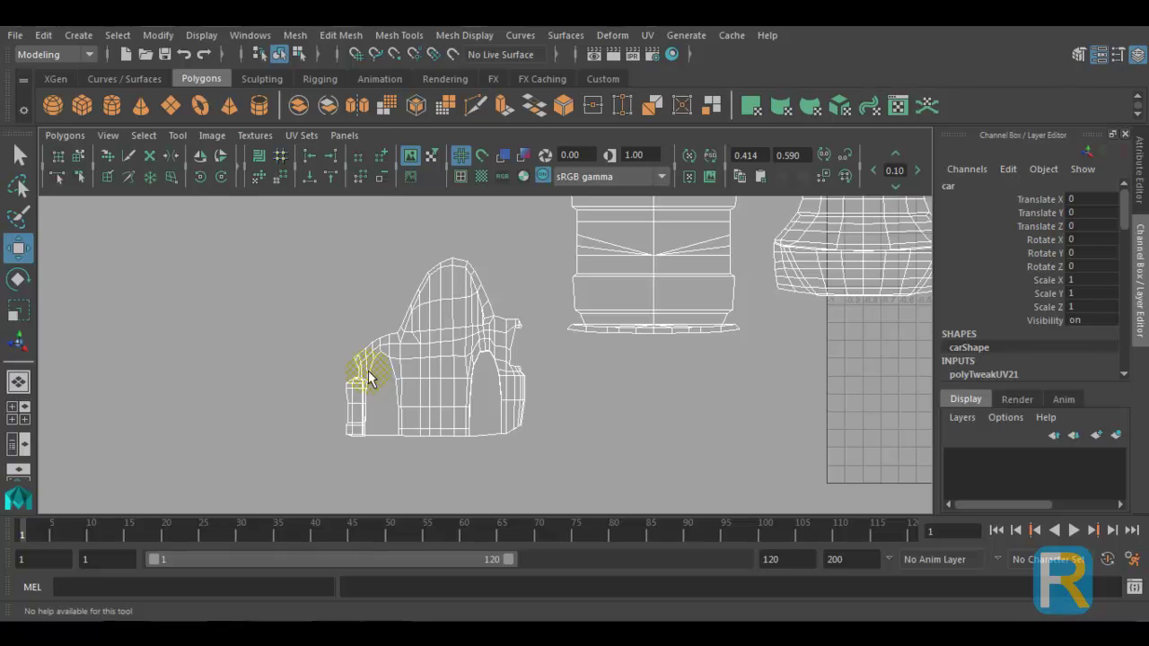
# - Switch the car body to UV component mode and select a single UV at the roof peak of the side shell
pyautogui.keyDown('alt'); pyautogui.moveTo(368, 377); pyautogui.dragTo(428, 319, button='right'); pyautogui.keyUp('alt')
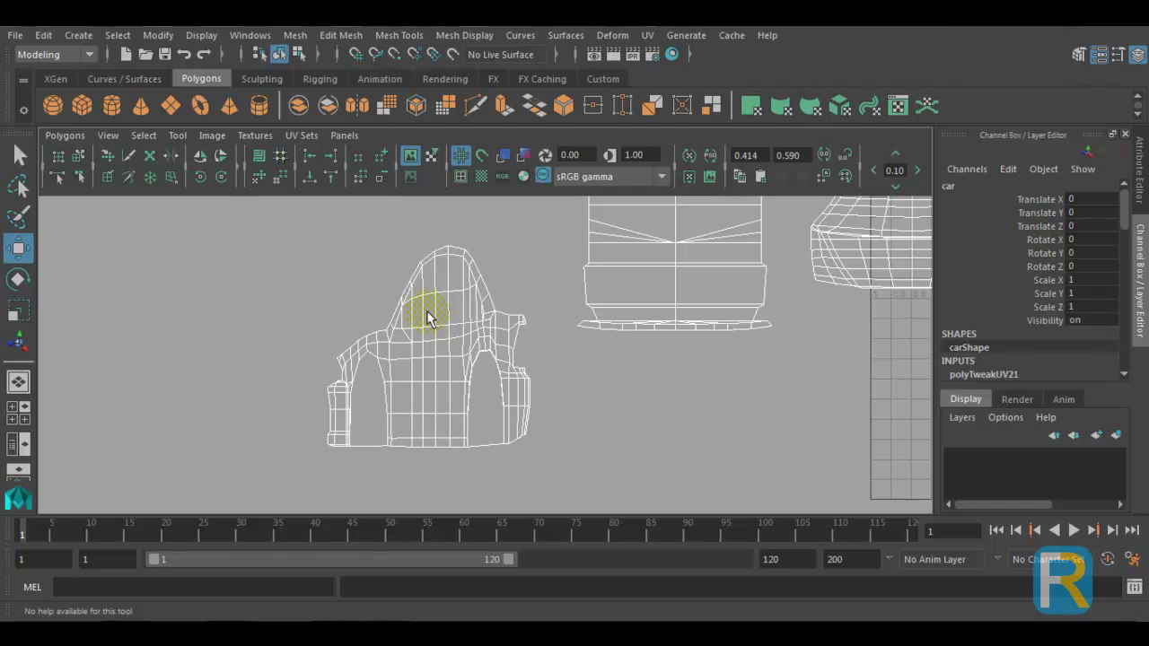
pyautogui.rightClick(428, 316)
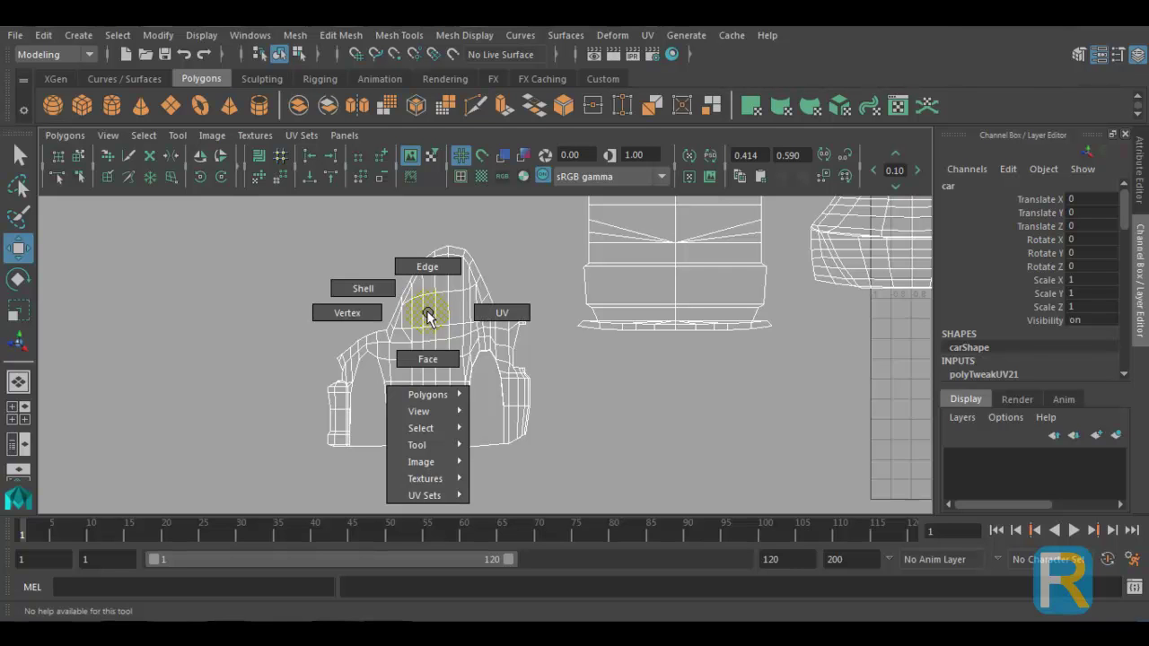
pyautogui.moveTo(429, 316); pyautogui.dragTo(516, 309, button='right')
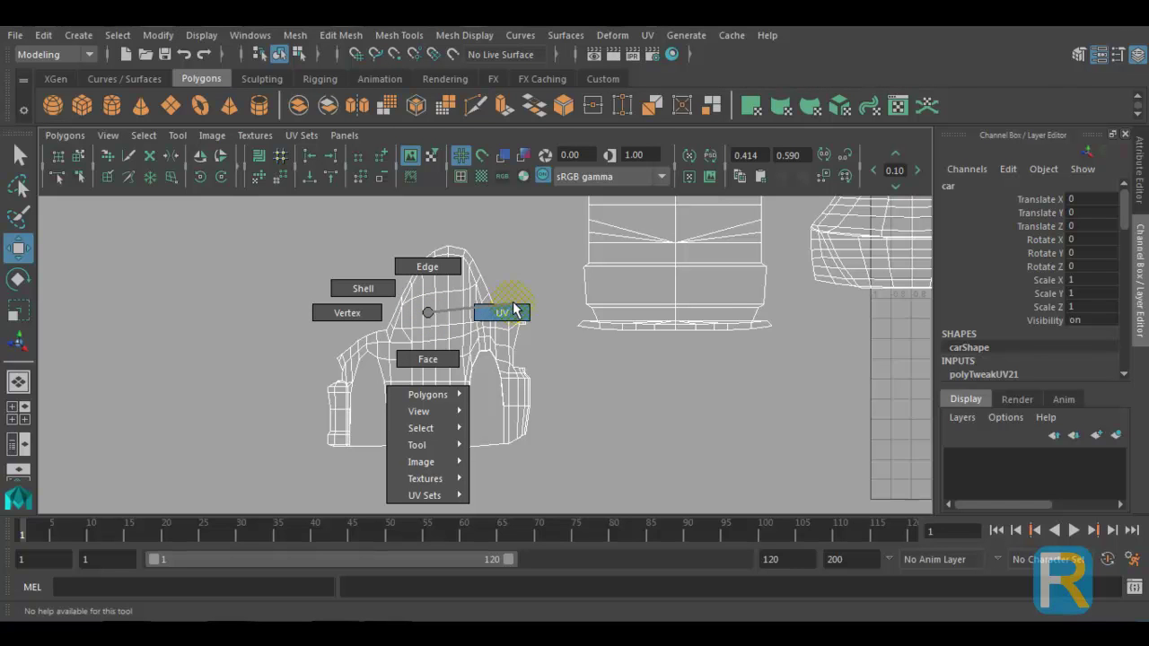
pyautogui.moveTo(514, 304); pyautogui.dragTo(515, 305, button='right')
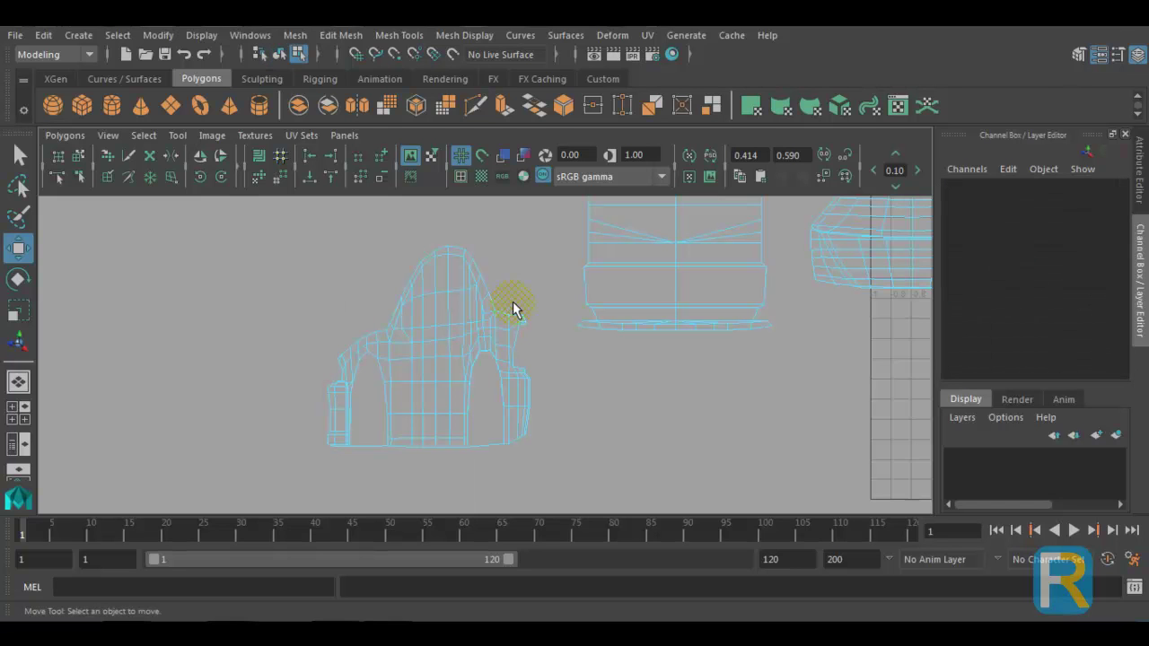
pyautogui.click(449, 257)
pyautogui.click(451, 256)
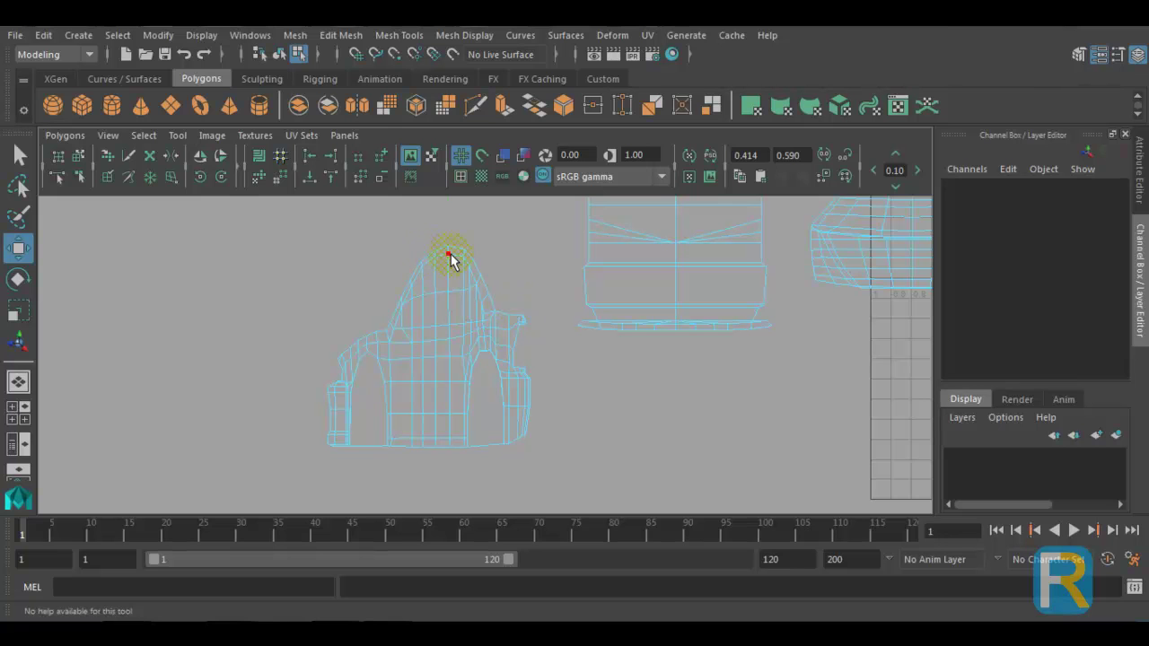
pyautogui.click(341, 223)
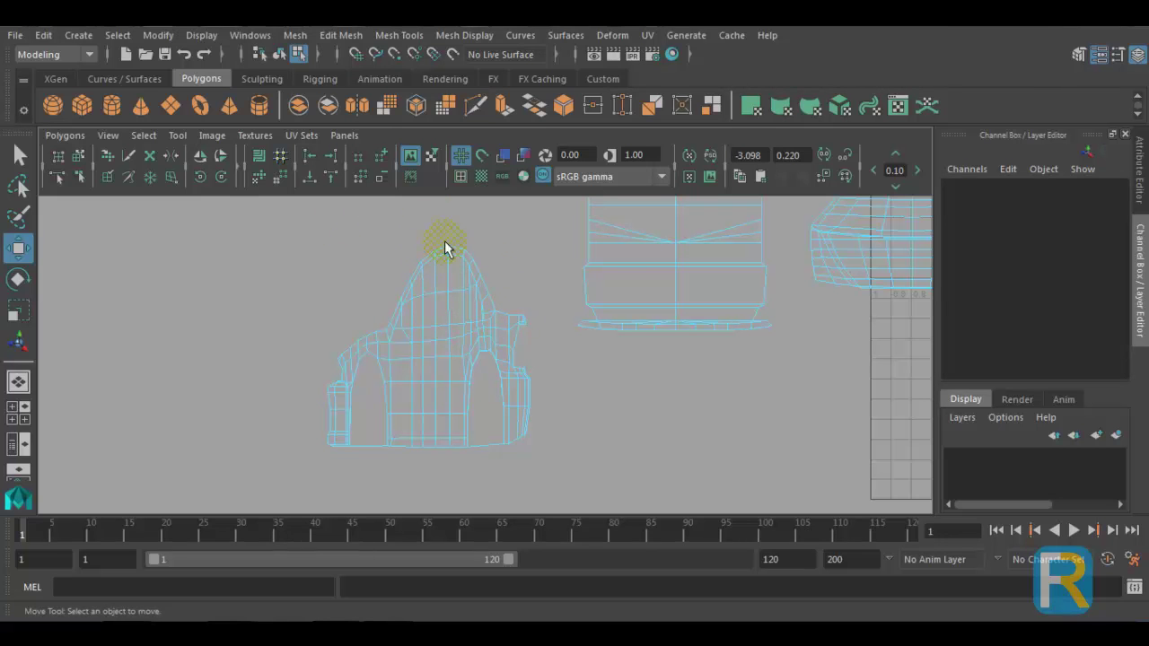
pyautogui.click(449, 255)
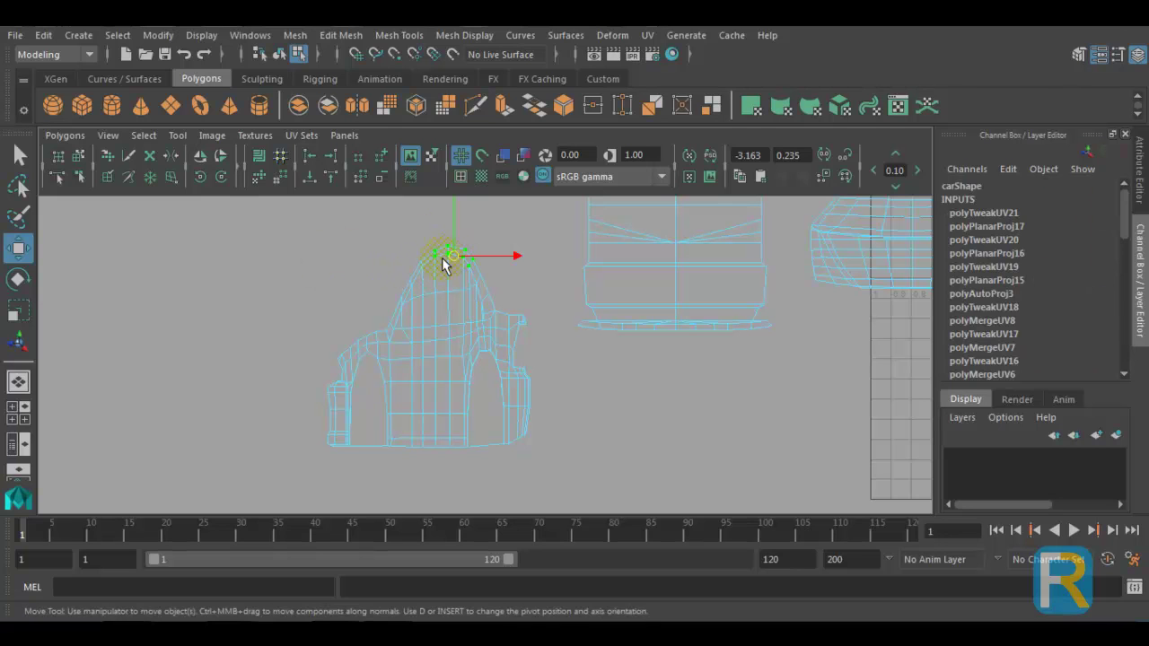
pyautogui.click(389, 256)
pyautogui.moveTo(448, 263); pyautogui.dragTo(463, 259, button='right')
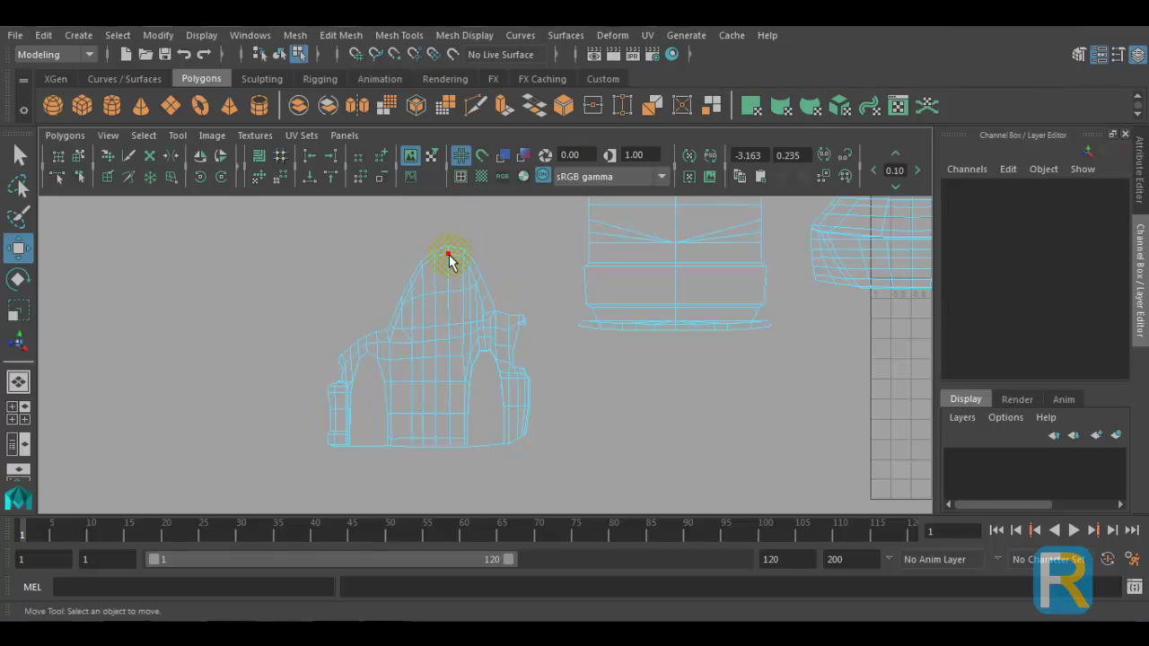
pyautogui.click(449, 257)
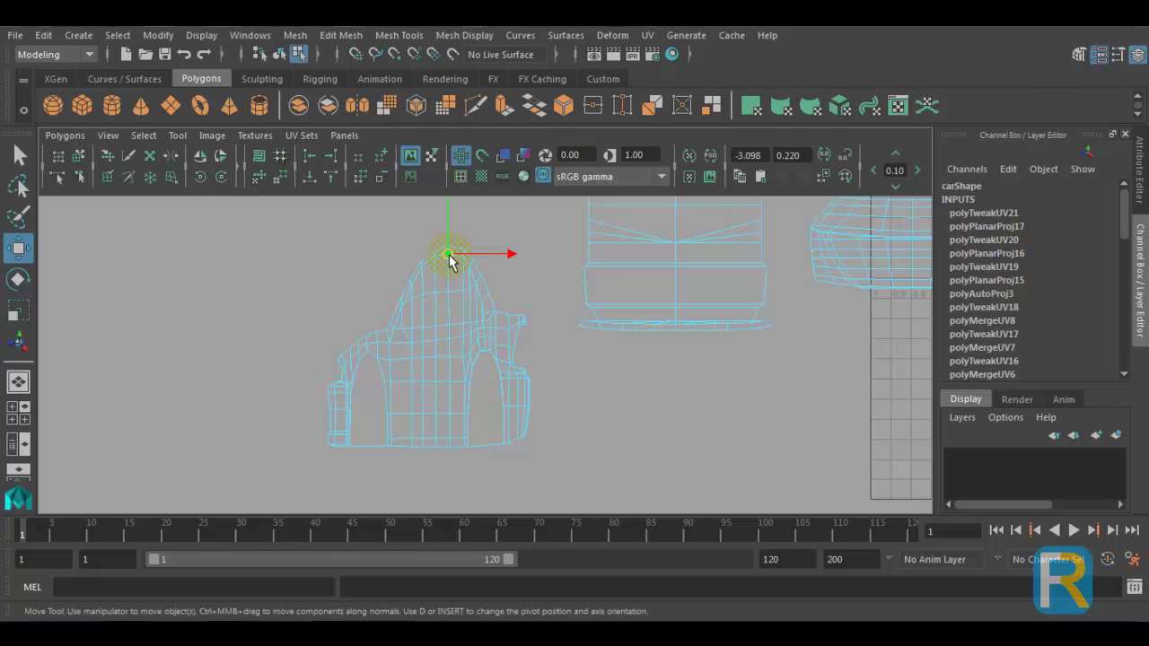
# - Extend the UV selection to its whole side shell and move it horizontally to the left, clear of the overlapping opposite side
pyautogui.rightClick(450, 261)
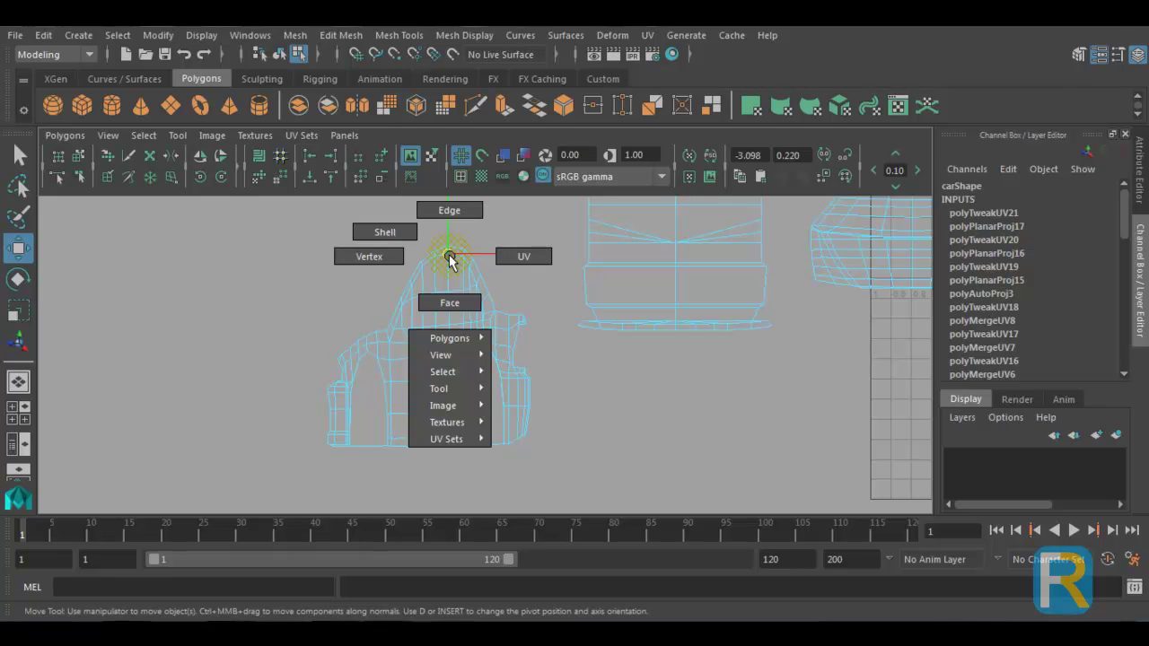
pyautogui.moveTo(439, 375)
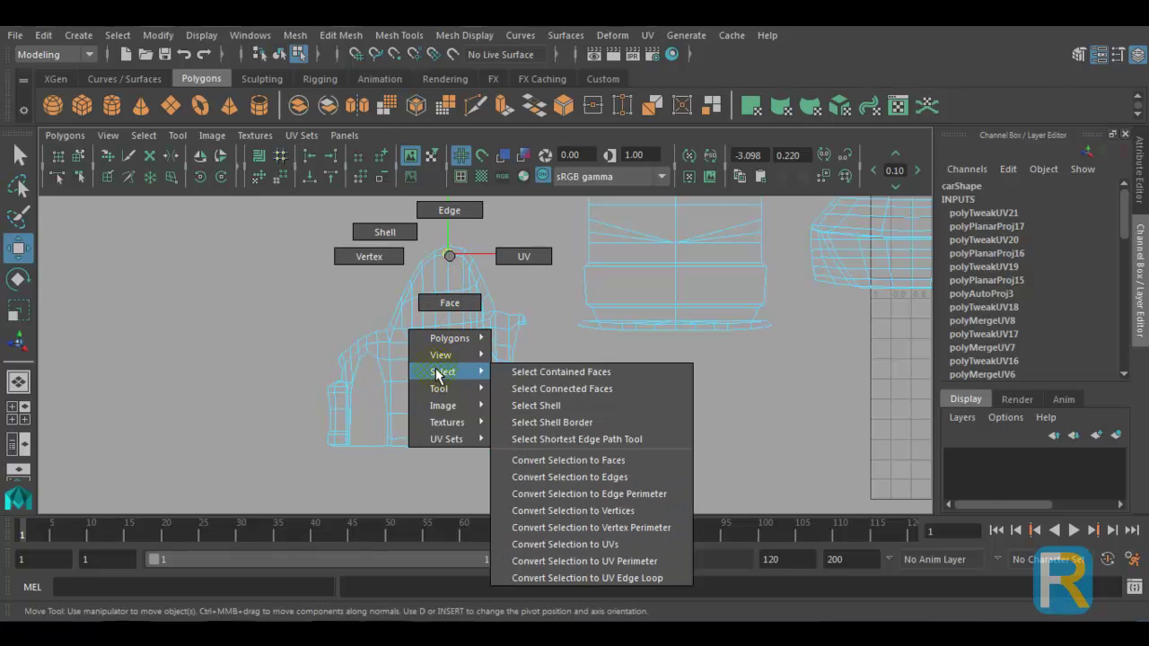
pyautogui.click(599, 407)
pyautogui.scroll(-3, 530, 364)
pyautogui.moveTo(522, 356); pyautogui.dragTo(387, 351)
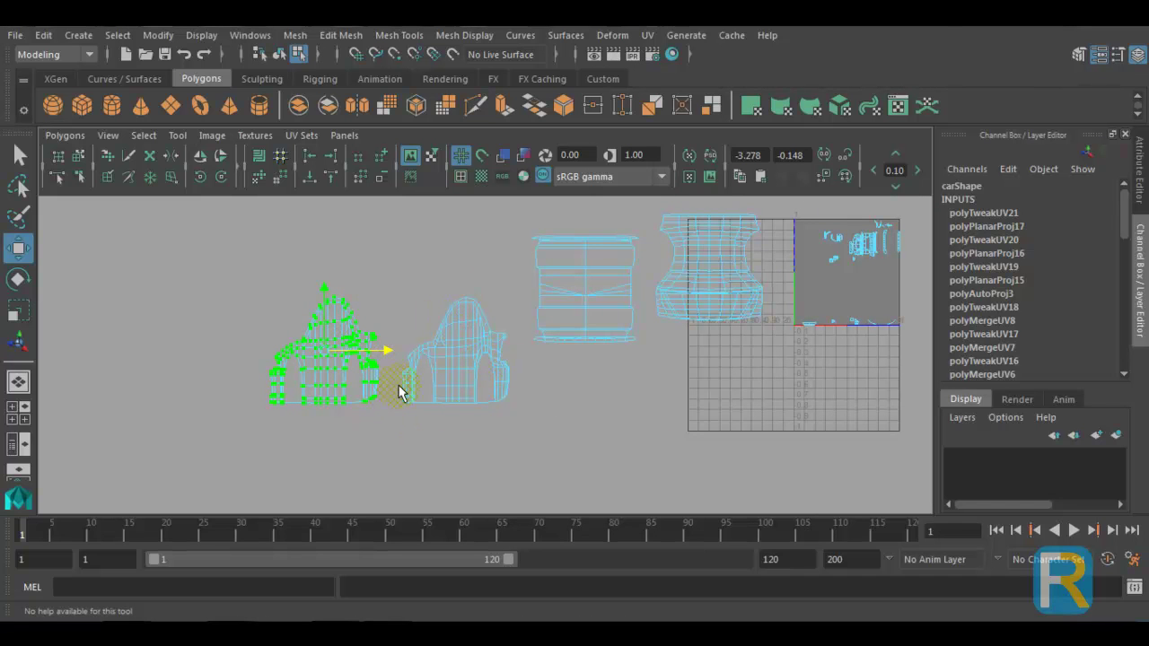
# - Return the car body to object mode in the perspective view and select its front faces with the car_front quick select set
pyautogui.press('space')
pyautogui.press('space')
pyautogui.moveTo(510, 170); pyautogui.dragTo(593, 147, button='right')
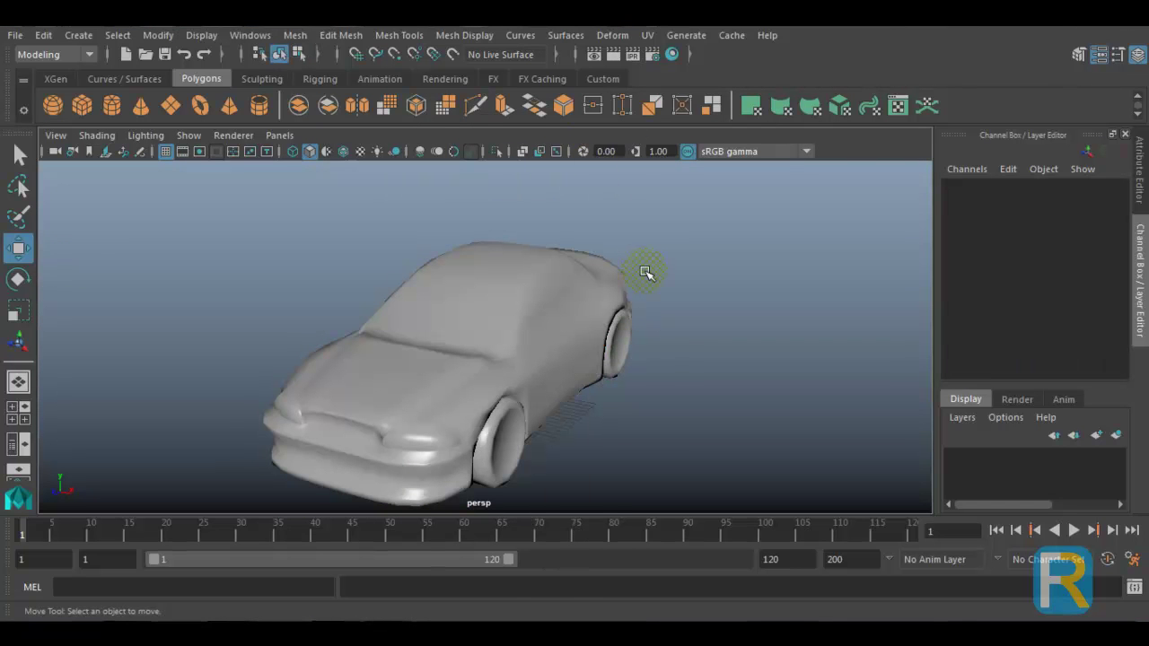
pyautogui.click(118, 35)
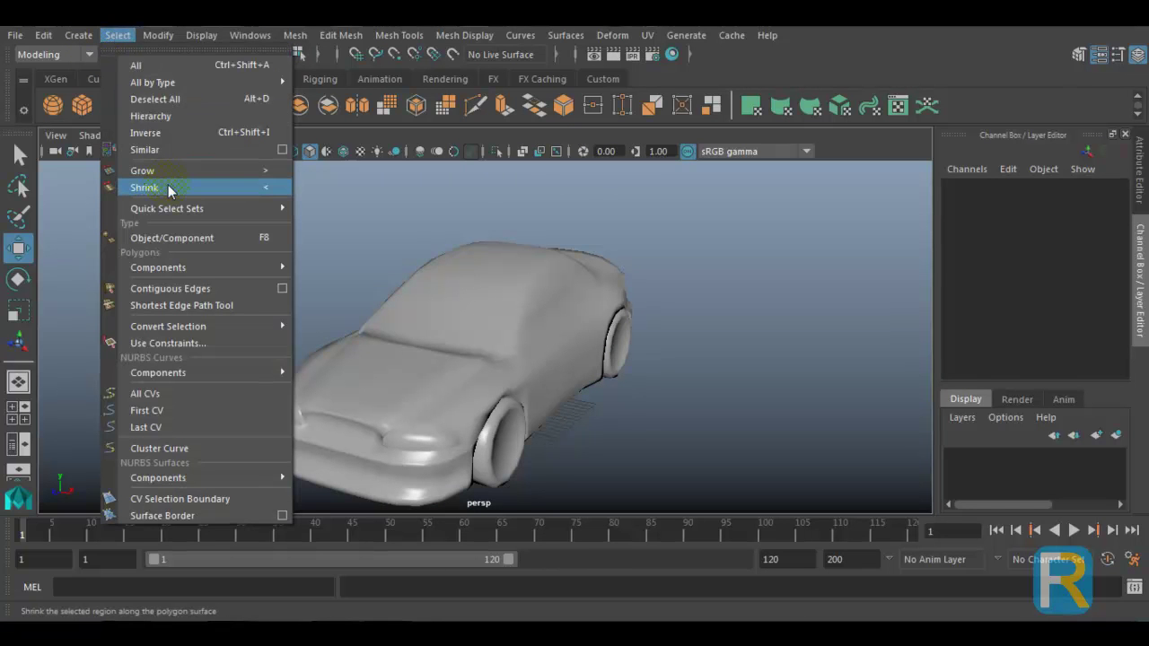
pyautogui.moveTo(170, 215)
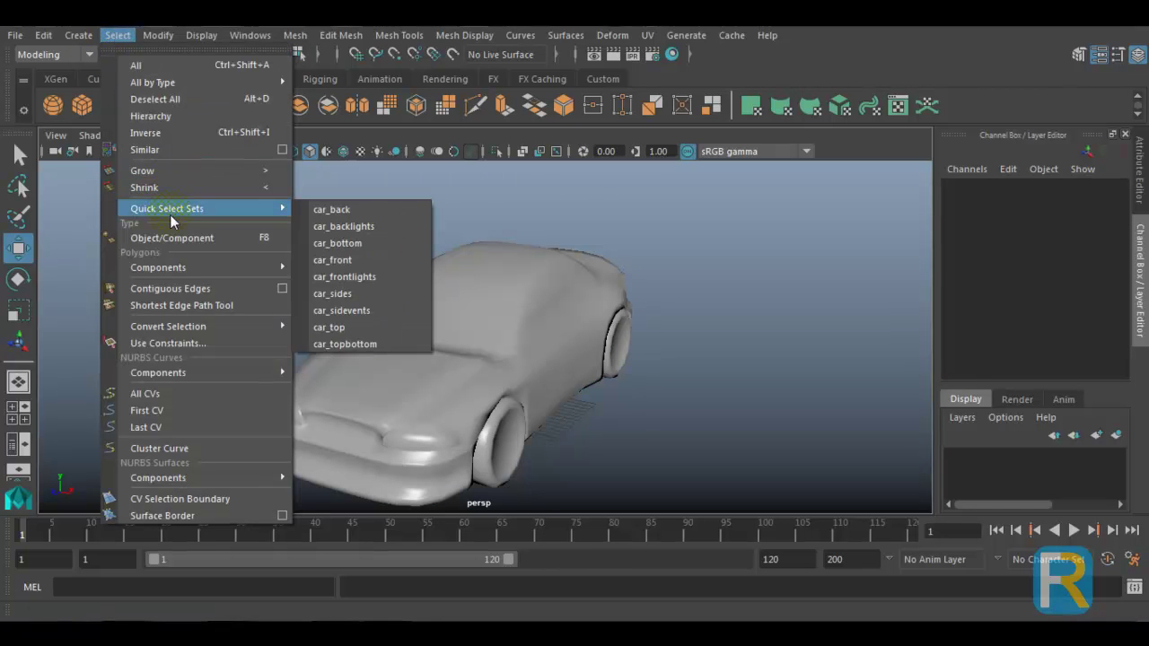
pyautogui.click(347, 262)
pyautogui.keyDown('alt'); pyautogui.moveTo(372, 432); pyautogui.dragTo(287, 419); pyautogui.keyUp('alt')
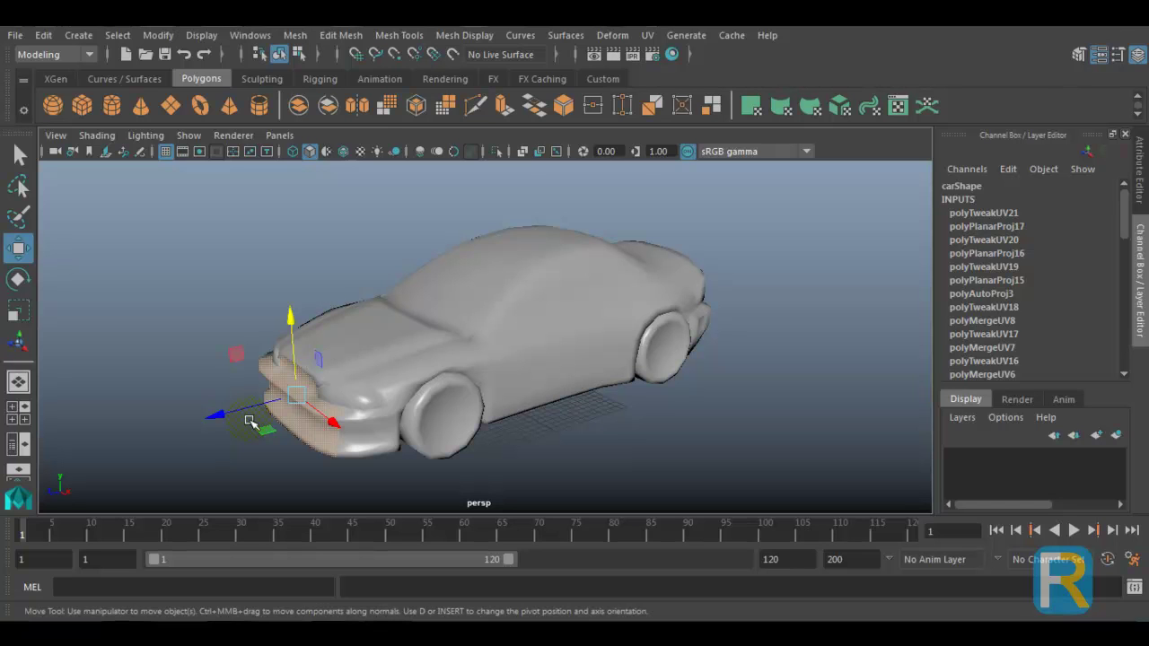
pyautogui.keyDown('alt'); pyautogui.moveTo(251, 422); pyautogui.dragTo(311, 342); pyautogui.keyUp('alt')
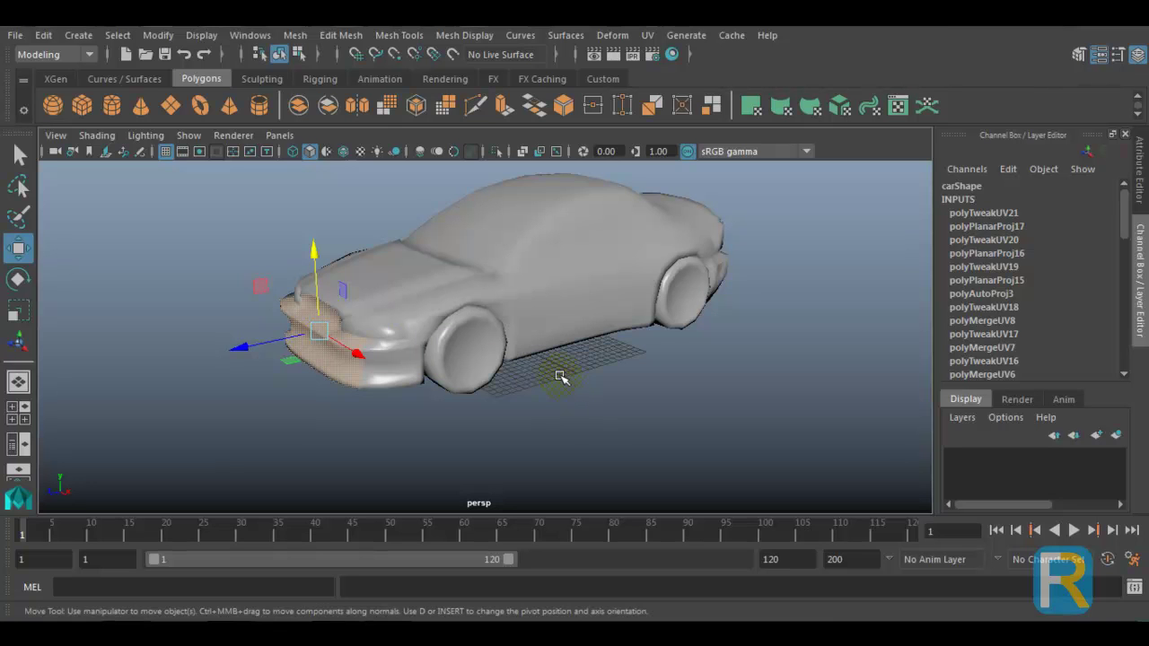
# - Planar map the front faces along the Z axis, convert them to UVs and move the shell above the side shells
pyautogui.keyDown('shift'); pyautogui.moveTo(556, 309); pyautogui.dragTo(665, 563, button='right'); pyautogui.keyUp('shift')
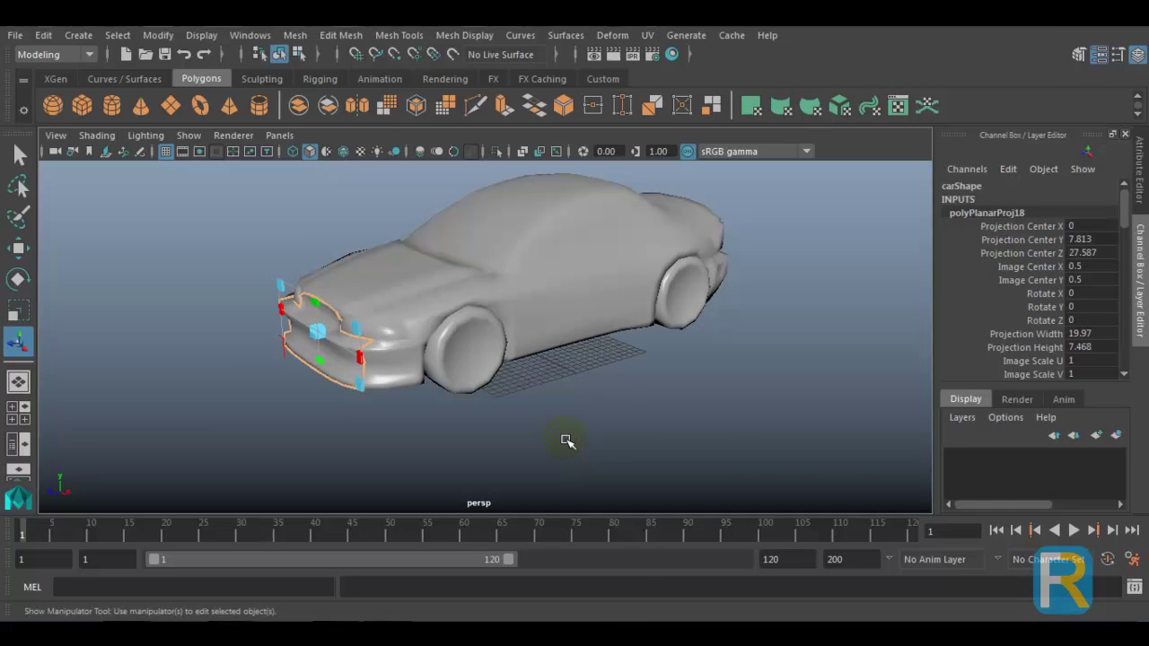
pyautogui.press('space')
pyautogui.press('space')
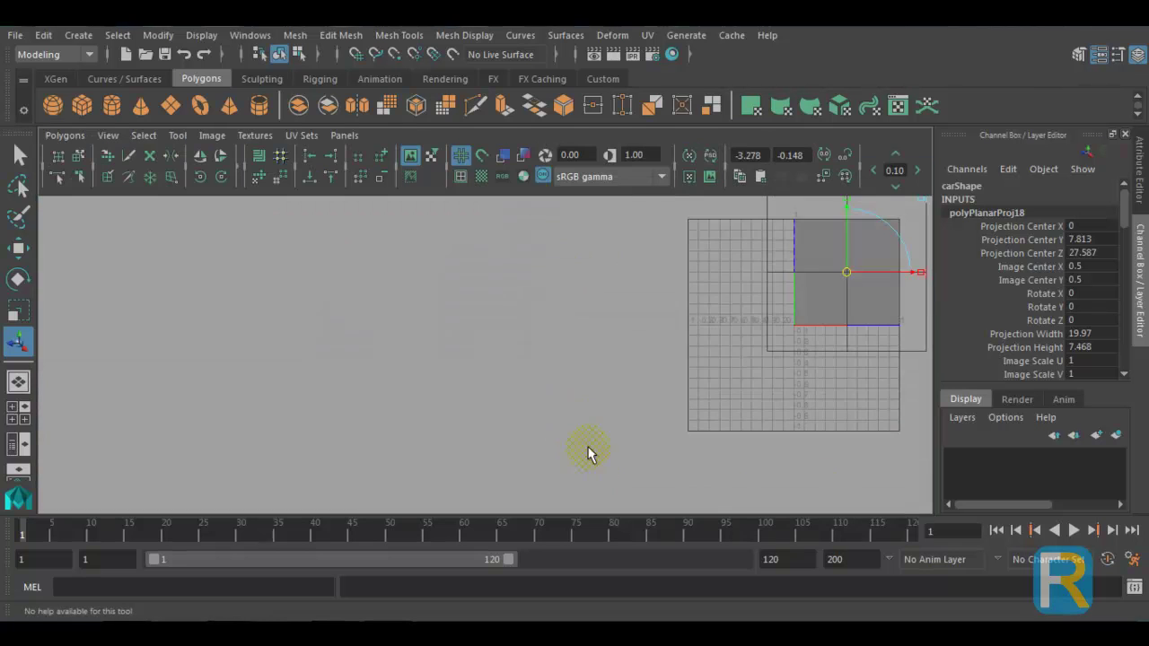
pyautogui.keyDown('alt'); pyautogui.moveTo(763, 363); pyautogui.dragTo(604, 415, button='middle'); pyautogui.keyUp('alt')
pyautogui.keyDown('ctrl'); pyautogui.moveTo(599, 379); pyautogui.dragTo(745, 377, button='right'); pyautogui.keyUp('ctrl')
pyautogui.press('w')
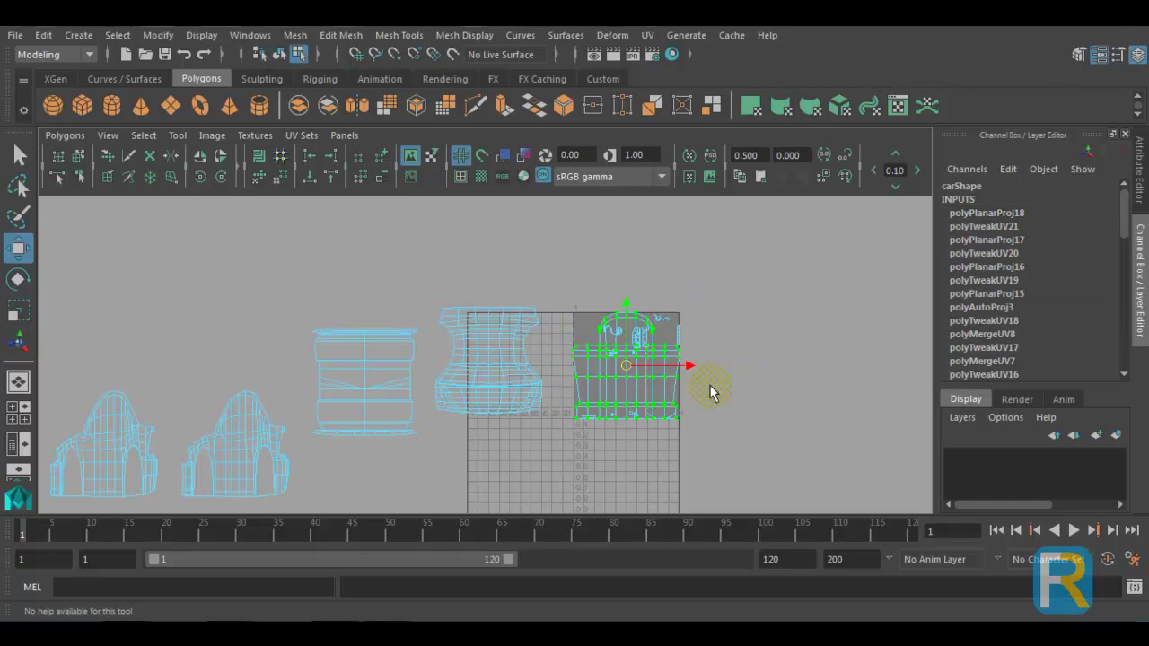
pyautogui.moveTo(628, 366); pyautogui.dragTo(209, 320)
# - Return the car body to object mode and select its rear faces with the car_back quick select set
pyautogui.press('space')
pyautogui.keyDown('alt'); pyautogui.moveTo(557, 223); pyautogui.dragTo(539, 260); pyautogui.keyUp('alt')
pyautogui.press('space')
pyautogui.moveTo(547, 325); pyautogui.dragTo(631, 146, button='right')
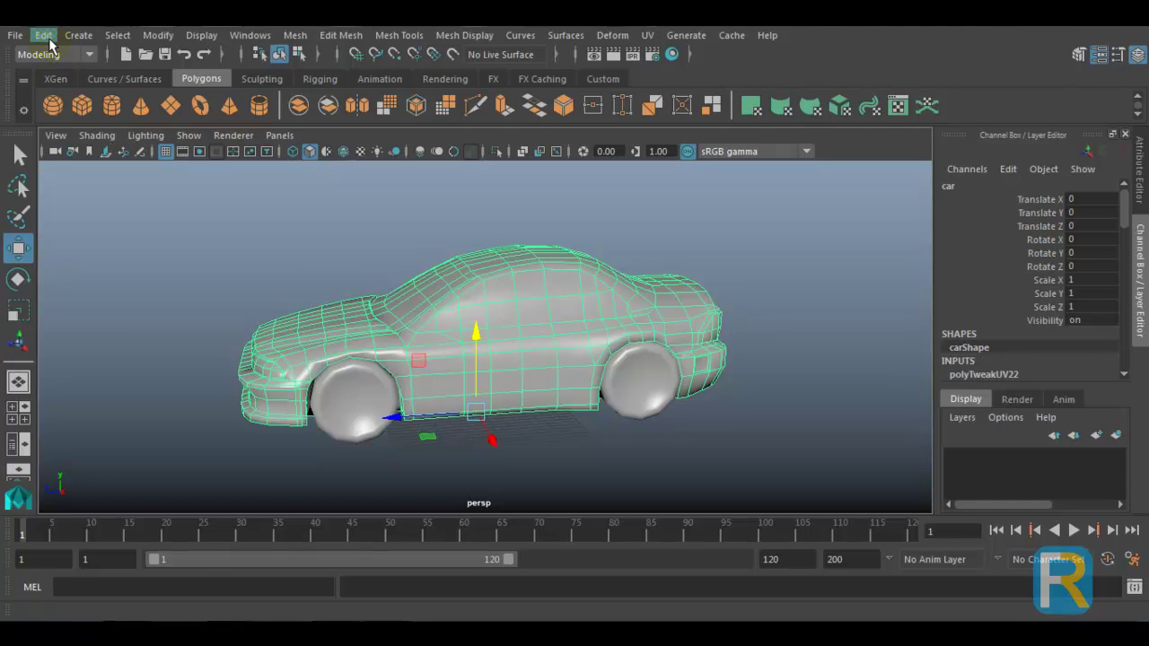
pyautogui.click(117, 35)
pyautogui.moveTo(161, 209)
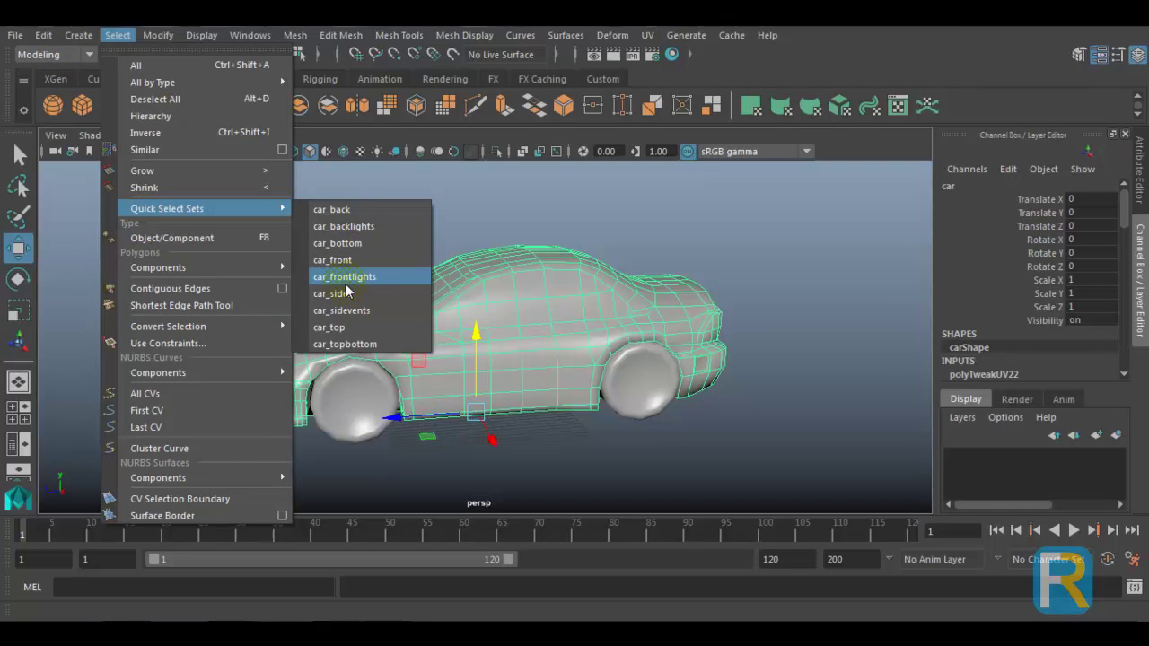
pyautogui.click(364, 210)
pyautogui.keyDown('alt'); pyautogui.moveTo(442, 264); pyautogui.dragTo(555, 342); pyautogui.keyUp('alt')
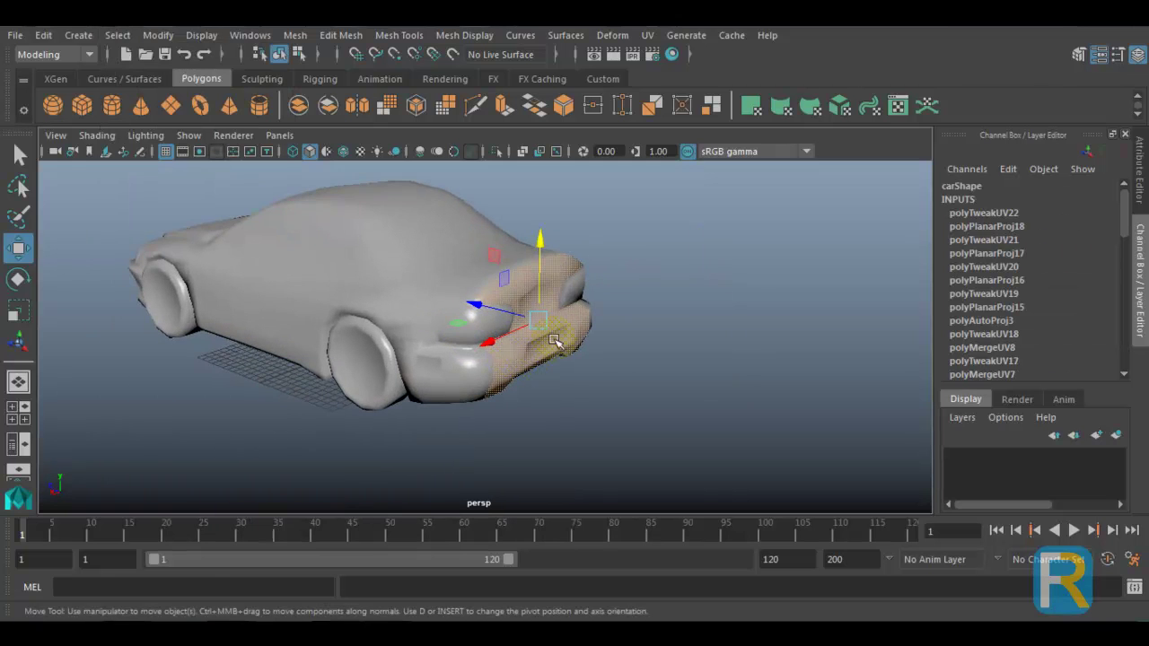
# - Planar map the rear faces along the Z axis, convert them to UVs and move the shell left of the front shell
pyautogui.keyDown('shift'); pyautogui.moveTo(626, 269); pyautogui.dragTo(742, 564, button='right'); pyautogui.keyUp('shift')
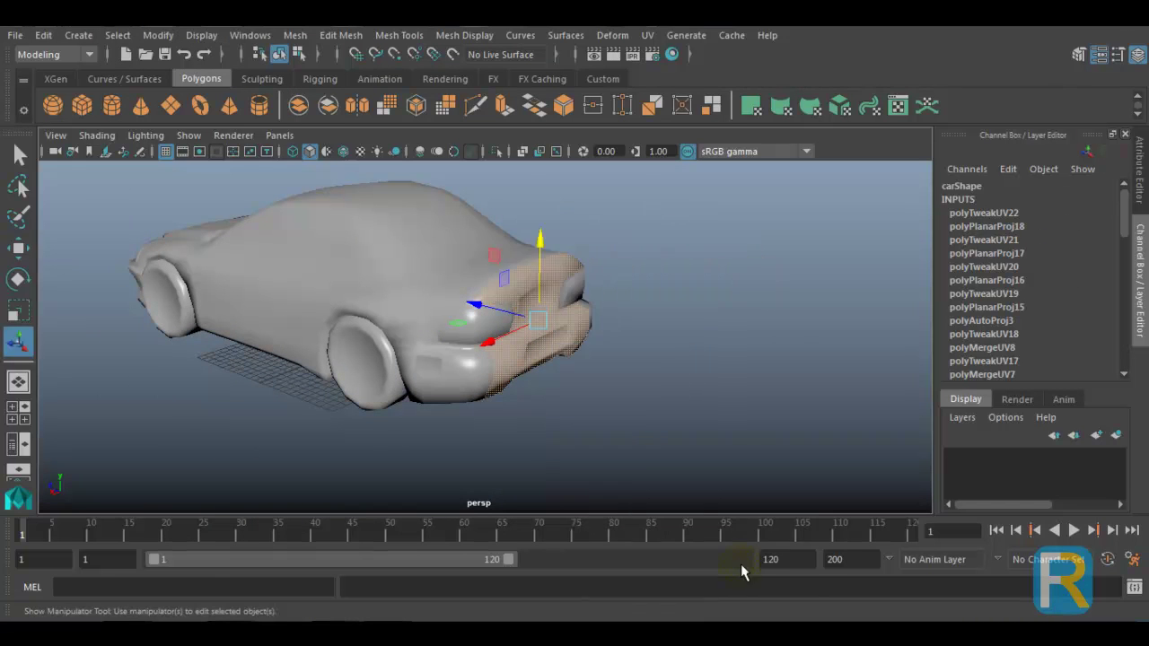
pyautogui.press('space')
pyautogui.press('space')
pyautogui.keyDown('ctrl'); pyautogui.moveTo(628, 401); pyautogui.dragTo(764, 393, button='right'); pyautogui.keyUp('ctrl')
pyautogui.press('w')
pyautogui.scroll(-1, 576, 375)
pyautogui.moveTo(590, 364); pyautogui.dragTo(185, 303)
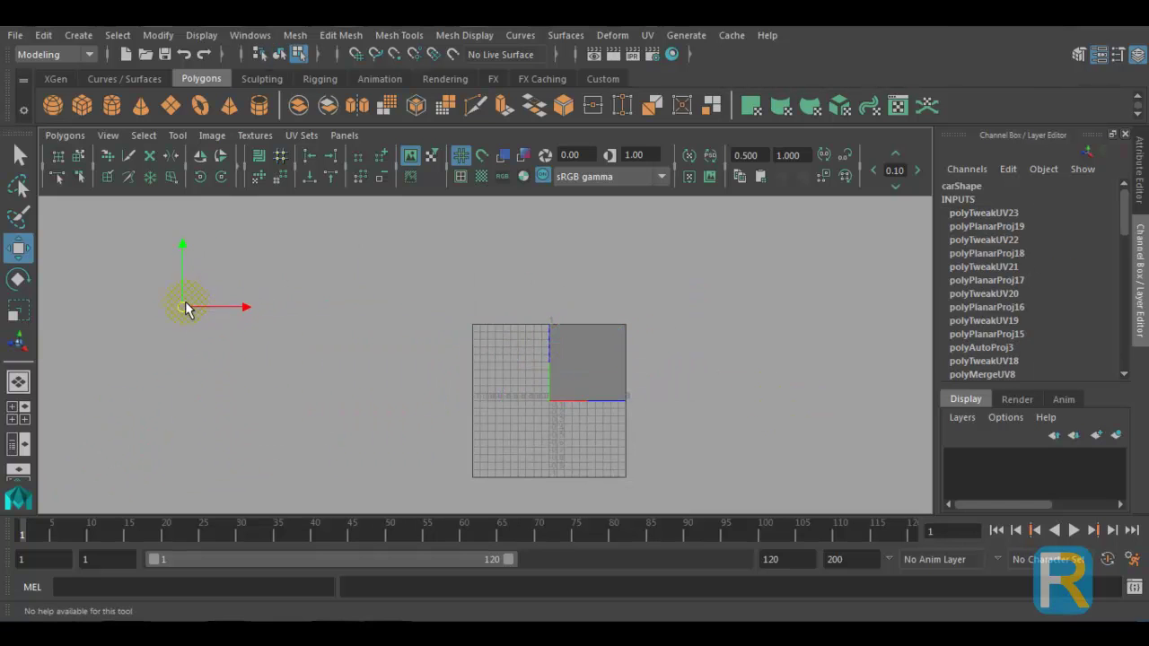
# - Switch the car body back to object mode and frame all its separated shells in the full-size UV Editor
pyautogui.press('space')
pyautogui.moveTo(480, 209); pyautogui.dragTo(542, 139, button='right')
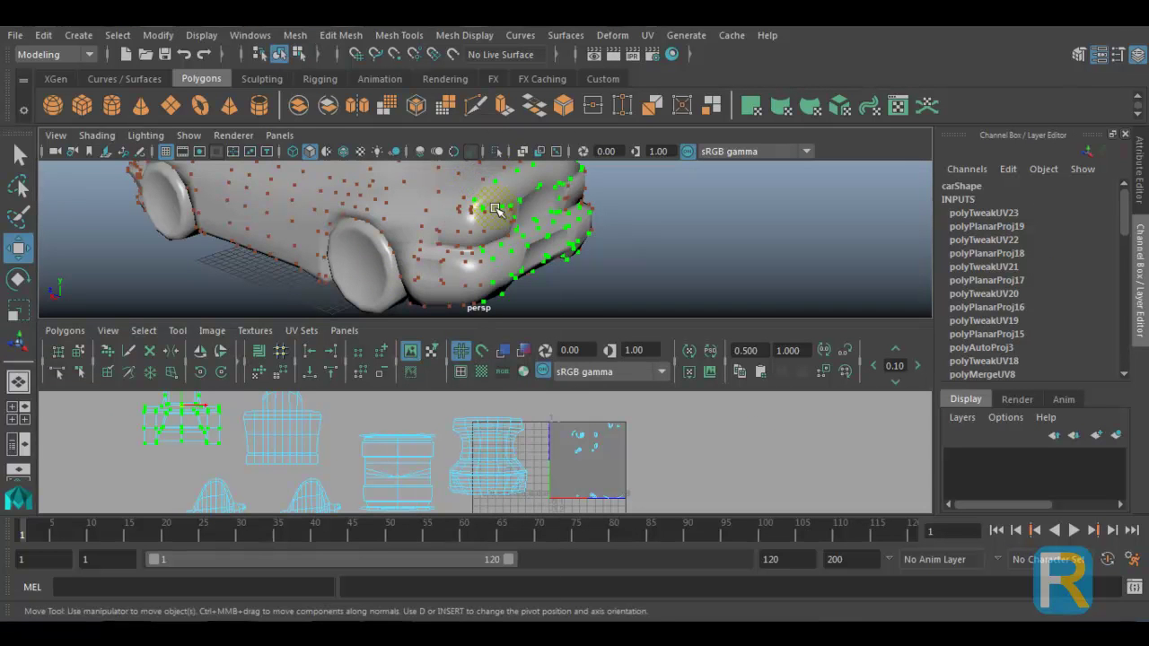
pyautogui.press('space')
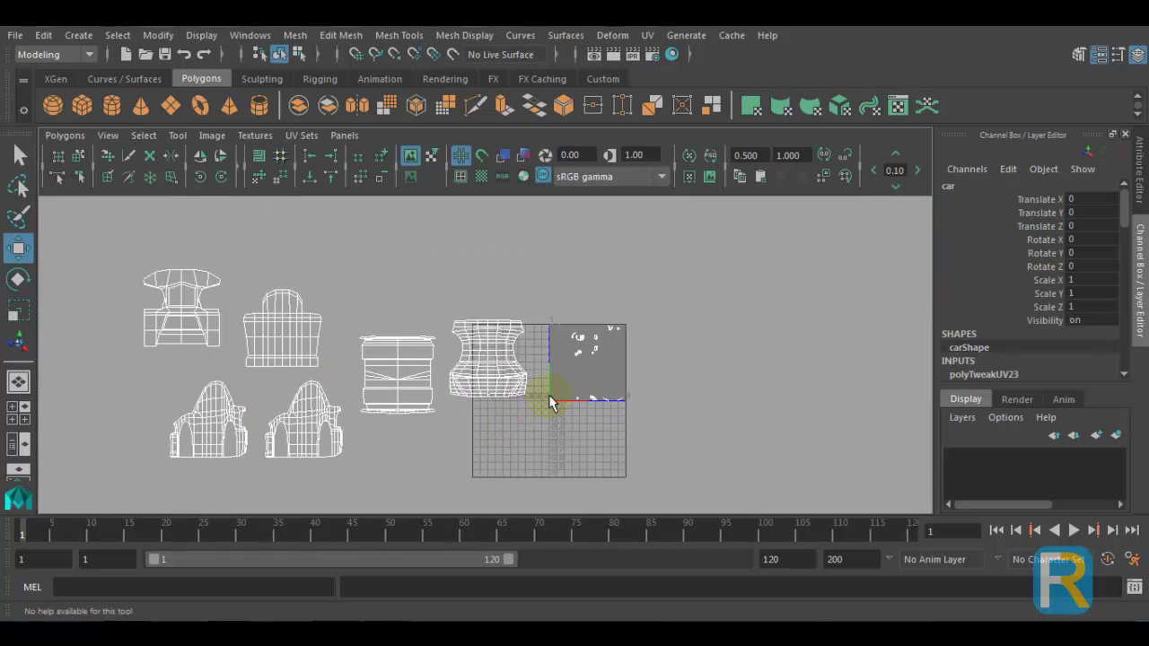
pyautogui.scroll(2, 544, 398)
pyautogui.scroll(2, 701, 357)
pyautogui.scroll(-2, 467, 397)
pyautogui.keyDown('alt'); pyautogui.moveTo(467, 398); pyautogui.dragTo(595, 363, button='middle'); pyautogui.keyUp('alt')
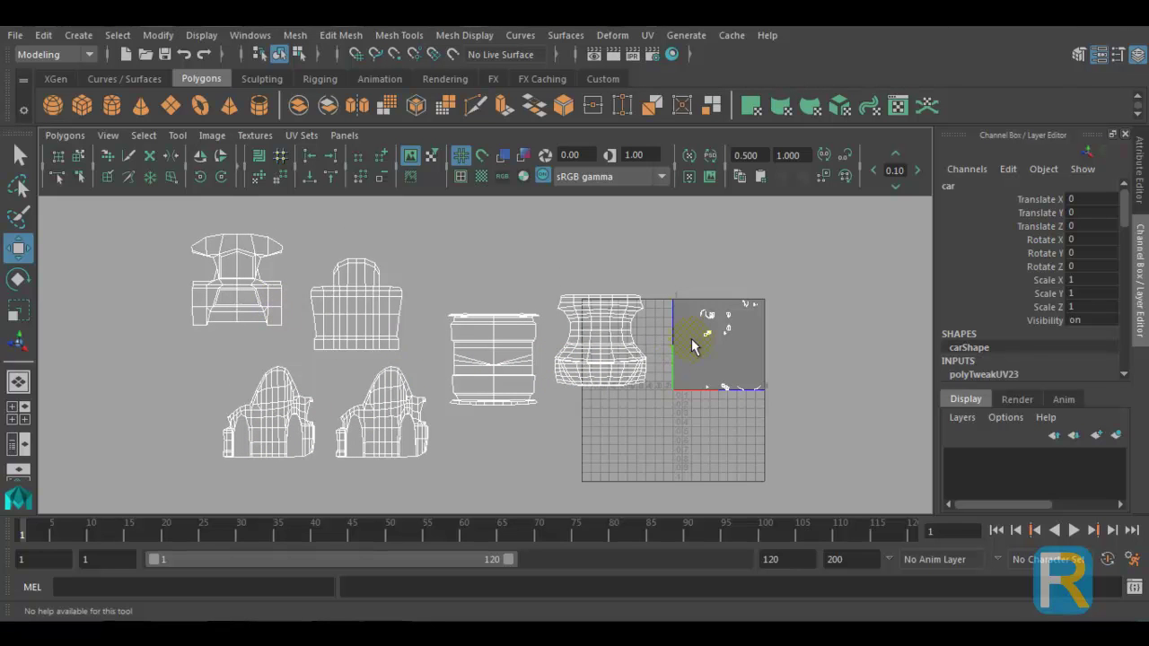
# - Deselect the car body in the perspective view and select its headlight faces with the car_frontlights quick select set
pyautogui.press('space')
pyautogui.press('space')
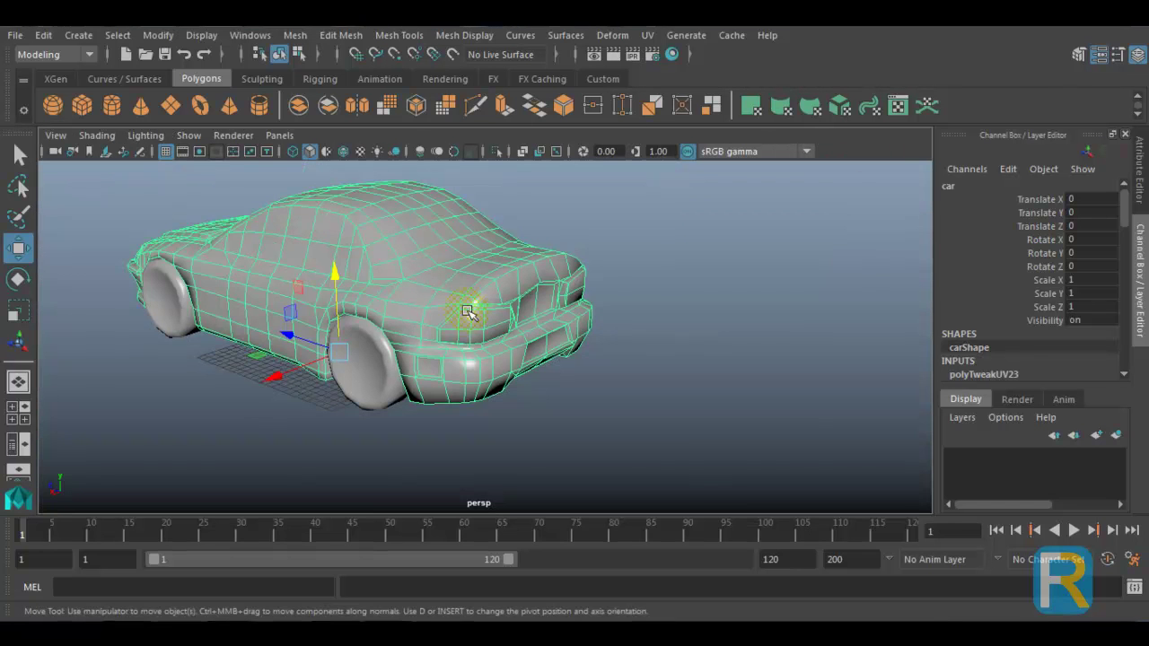
pyautogui.keyDown('alt'); pyautogui.moveTo(452, 363); pyautogui.dragTo(590, 337); pyautogui.keyUp('alt')
pyautogui.keyDown('alt'); pyautogui.moveTo(462, 273); pyautogui.dragTo(368, 287); pyautogui.keyUp('alt')
pyautogui.keyDown('alt'); pyautogui.moveTo(197, 216); pyautogui.dragTo(256, 236, button='right'); pyautogui.keyUp('alt')
pyautogui.click(259, 226)
pyautogui.keyDown('alt'); pyautogui.moveTo(323, 254); pyautogui.dragTo(276, 280, button='right'); pyautogui.keyUp('alt')
pyautogui.scroll(-4, 280, 285)
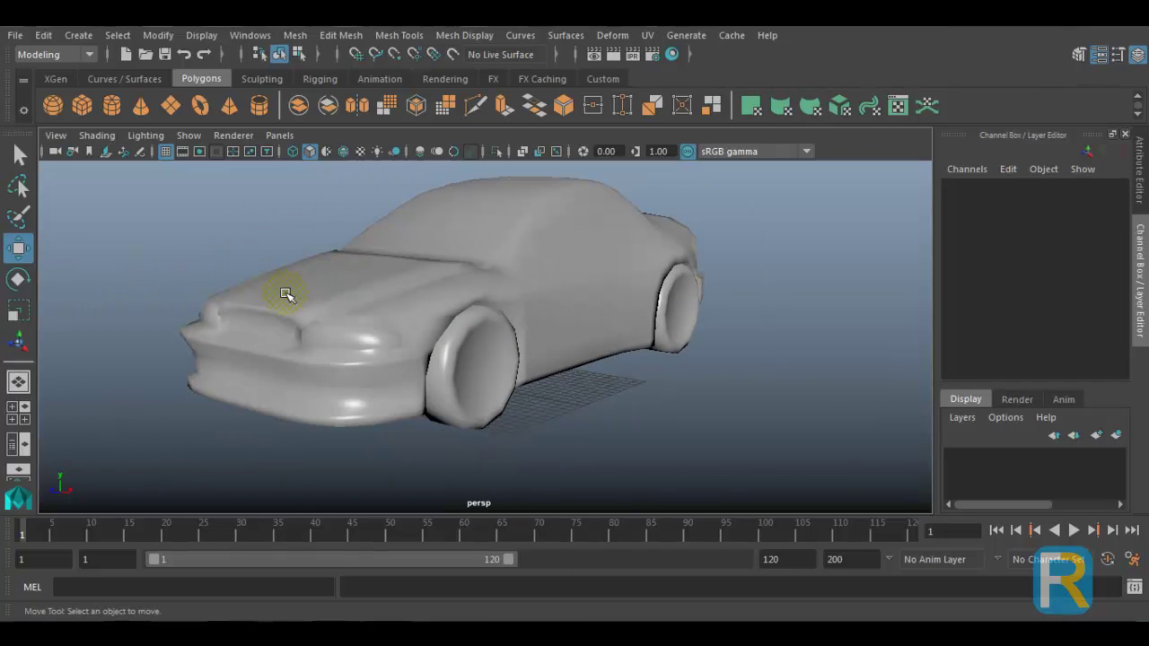
pyautogui.click(118, 35)
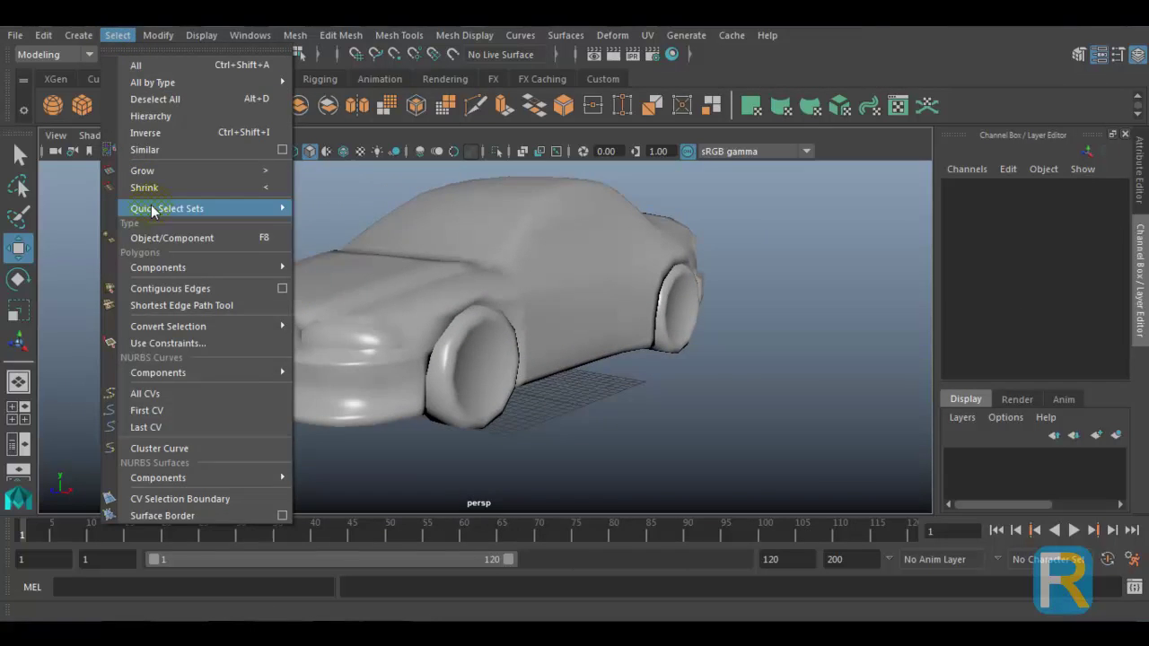
pyautogui.moveTo(151, 209)
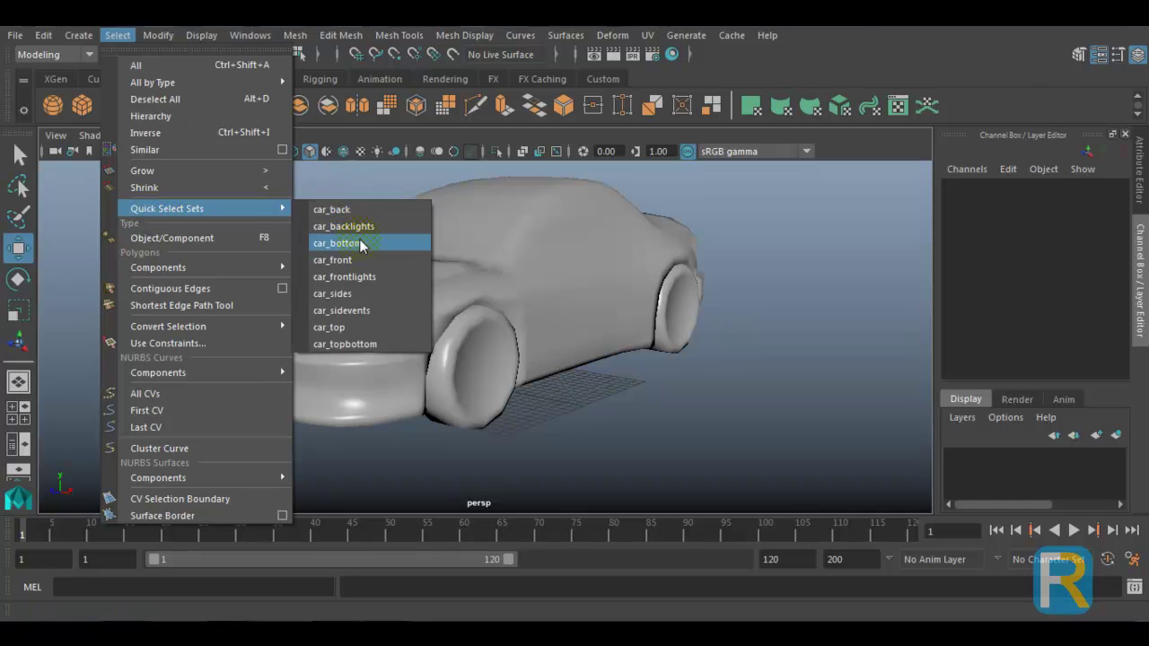
pyautogui.click(359, 277)
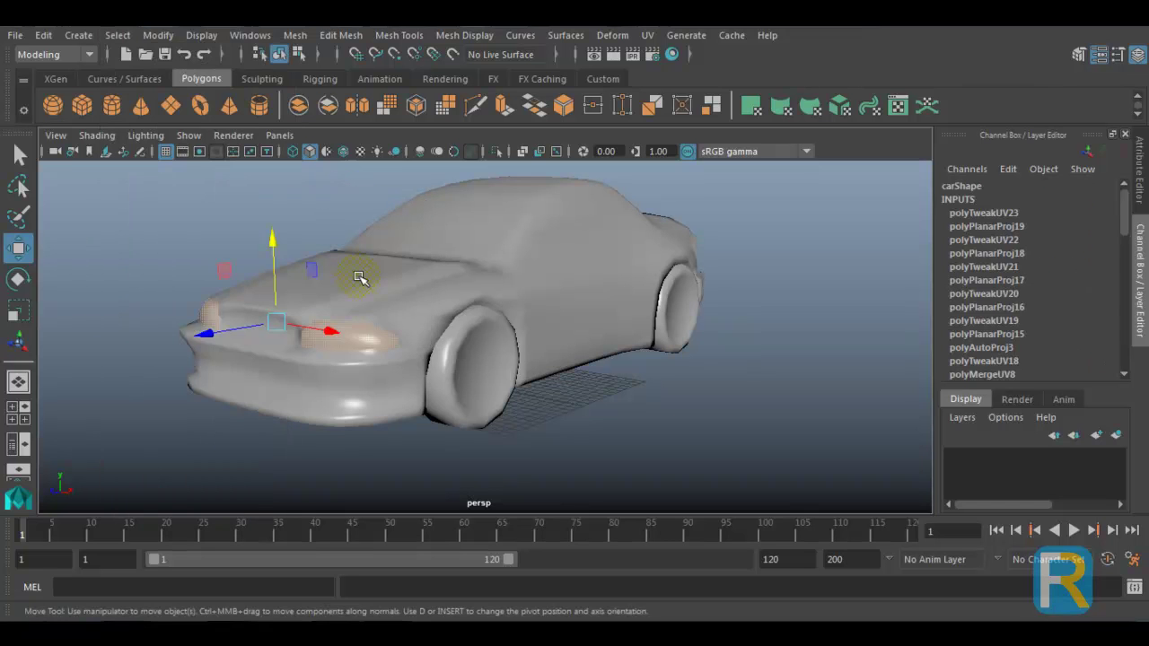
# - Planar map the headlight faces along the Z axis, convert them to UVs and move the shells above the front shell
pyautogui.keyDown('shift'); pyautogui.rightClick(344, 332); pyautogui.keyUp('shift')
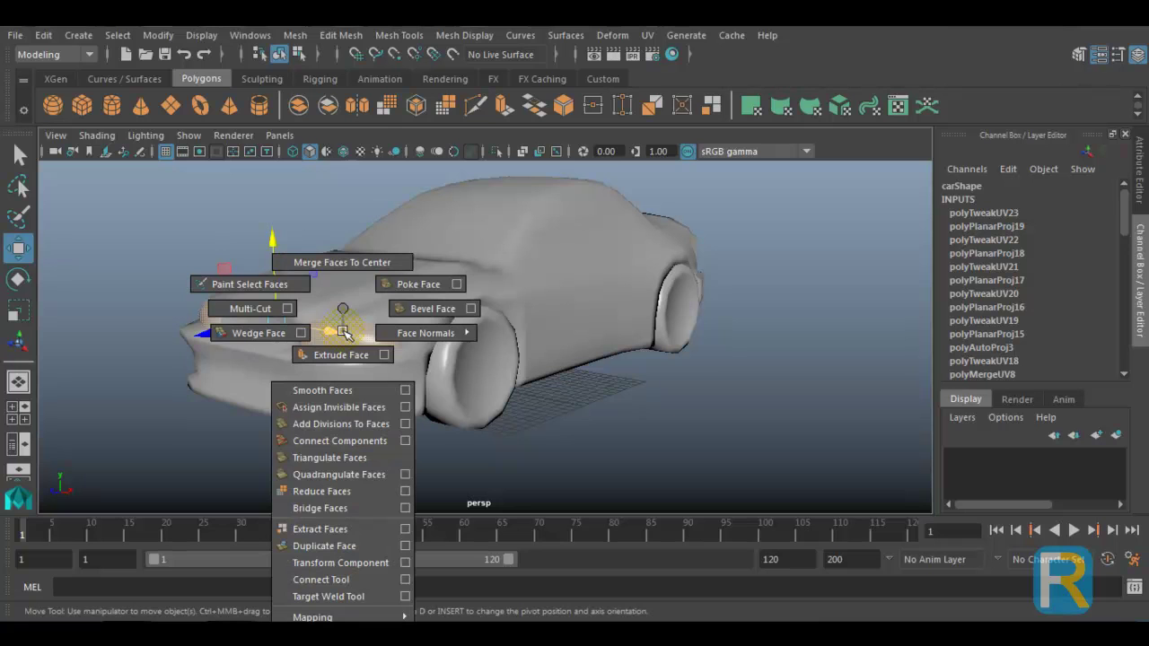
pyautogui.moveTo(346, 618)
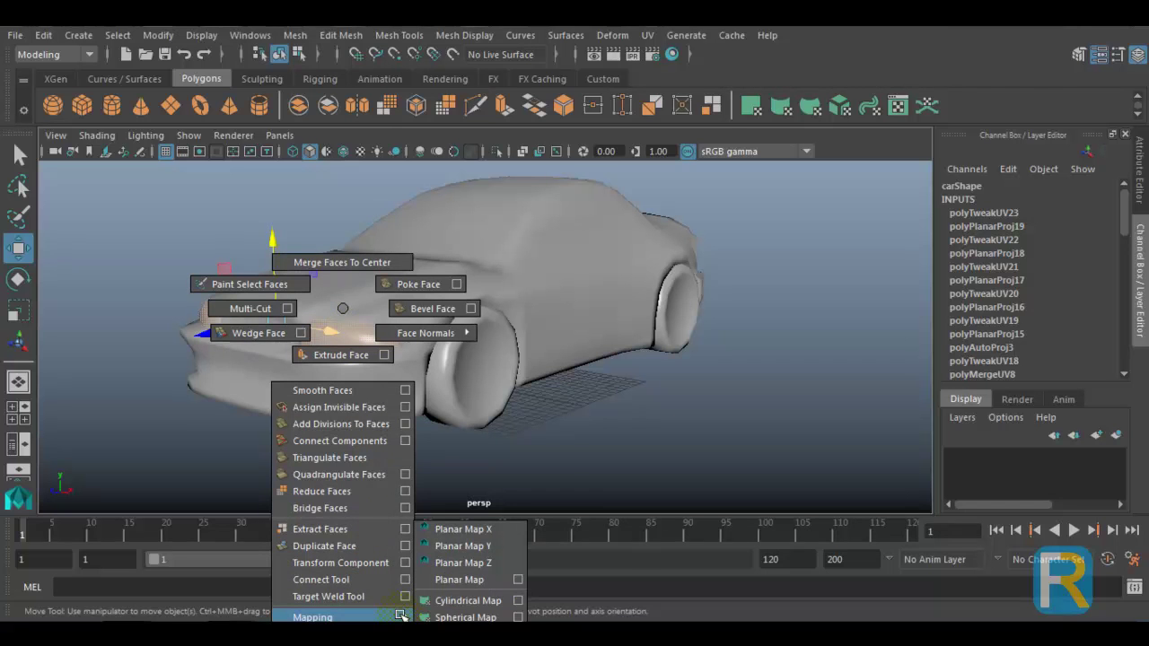
pyautogui.click(466, 565)
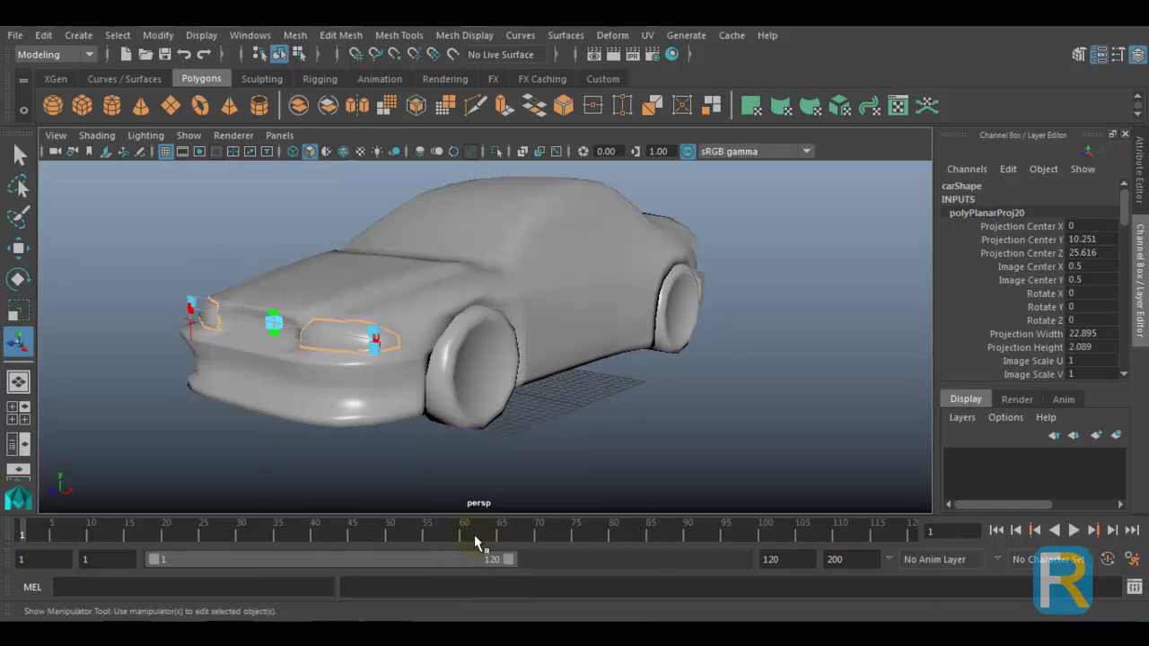
pyautogui.press('space')
pyautogui.press('space')
pyautogui.keyDown('ctrl'); pyautogui.moveTo(658, 365); pyautogui.dragTo(765, 364, button='right'); pyautogui.keyUp('ctrl')
pyautogui.press('w')
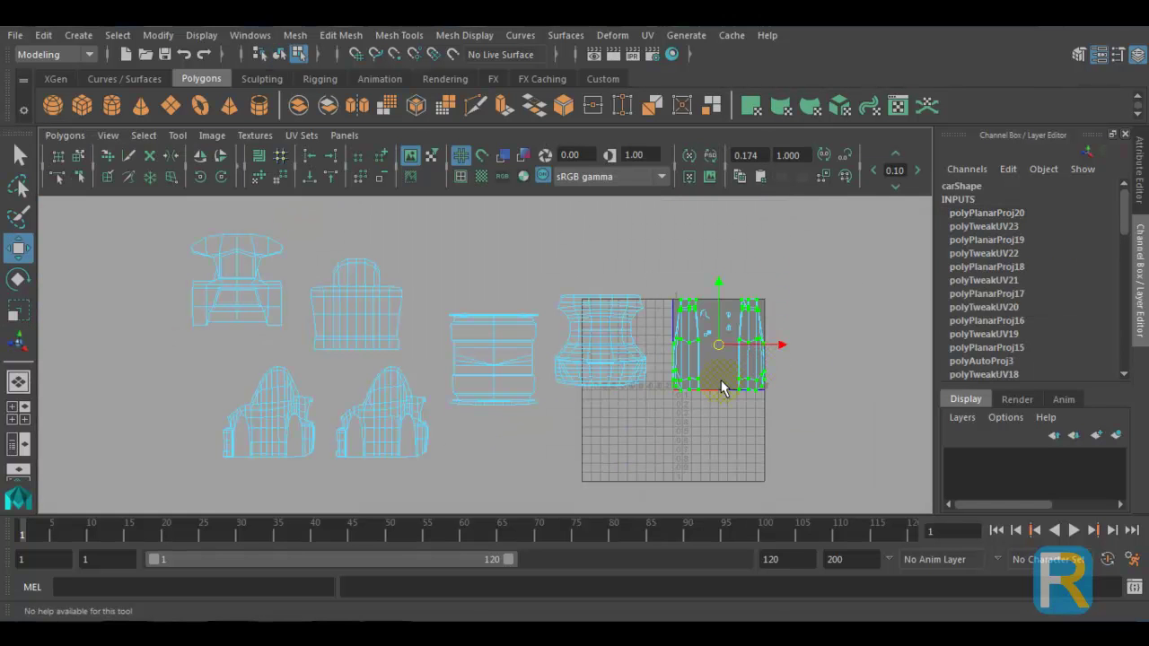
pyautogui.moveTo(718, 345); pyautogui.dragTo(577, 229)
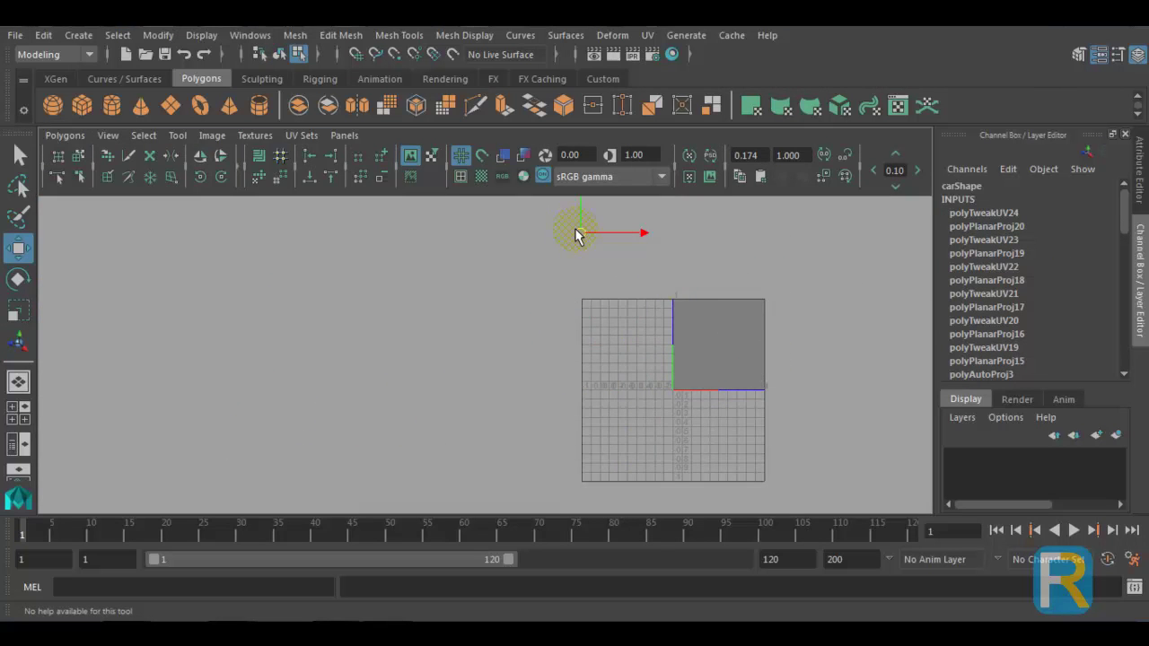
# - Return the car body to object mode and select its taillight faces with the car_backlights quick select set
pyautogui.press('space')
pyautogui.moveTo(515, 206); pyautogui.dragTo(587, 212, button='right')
pyautogui.press('F8')
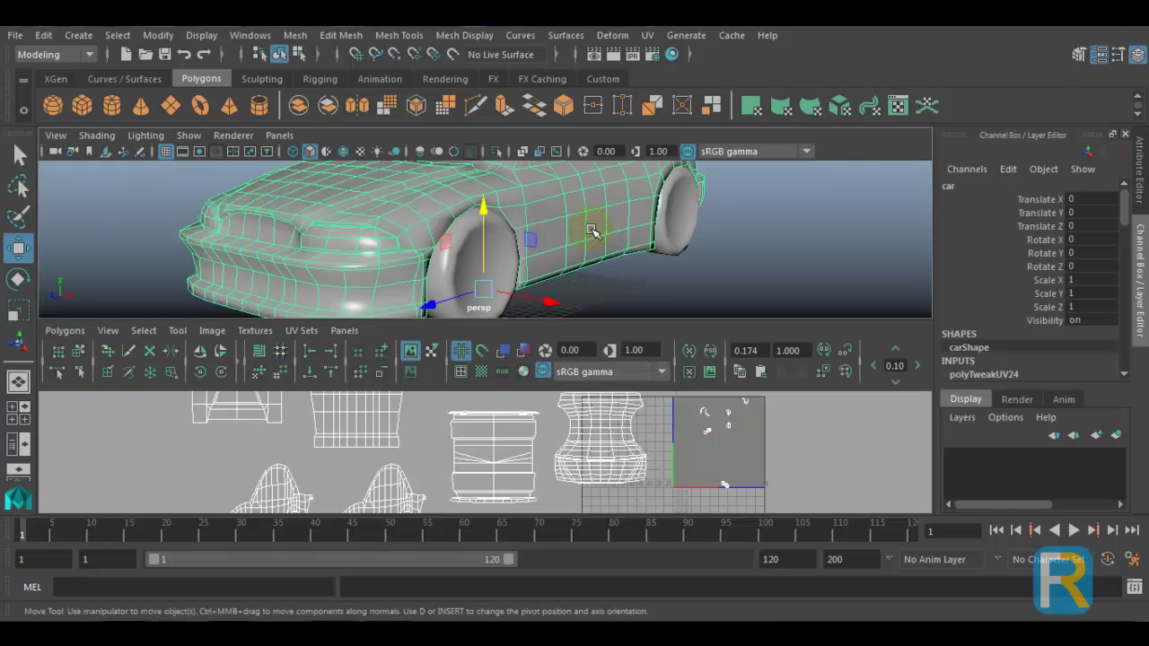
pyautogui.scroll(-4, 635, 241)
pyautogui.keyDown('alt'); pyautogui.moveTo(641, 242); pyautogui.dragTo(459, 253); pyautogui.keyUp('alt')
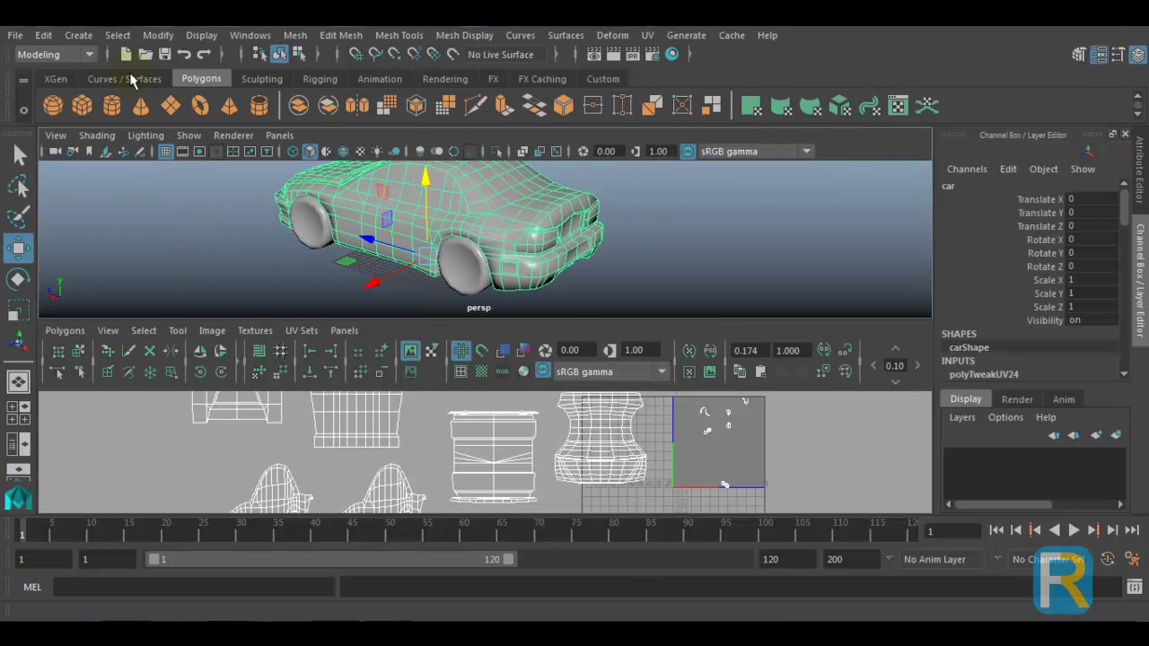
pyautogui.click(118, 35)
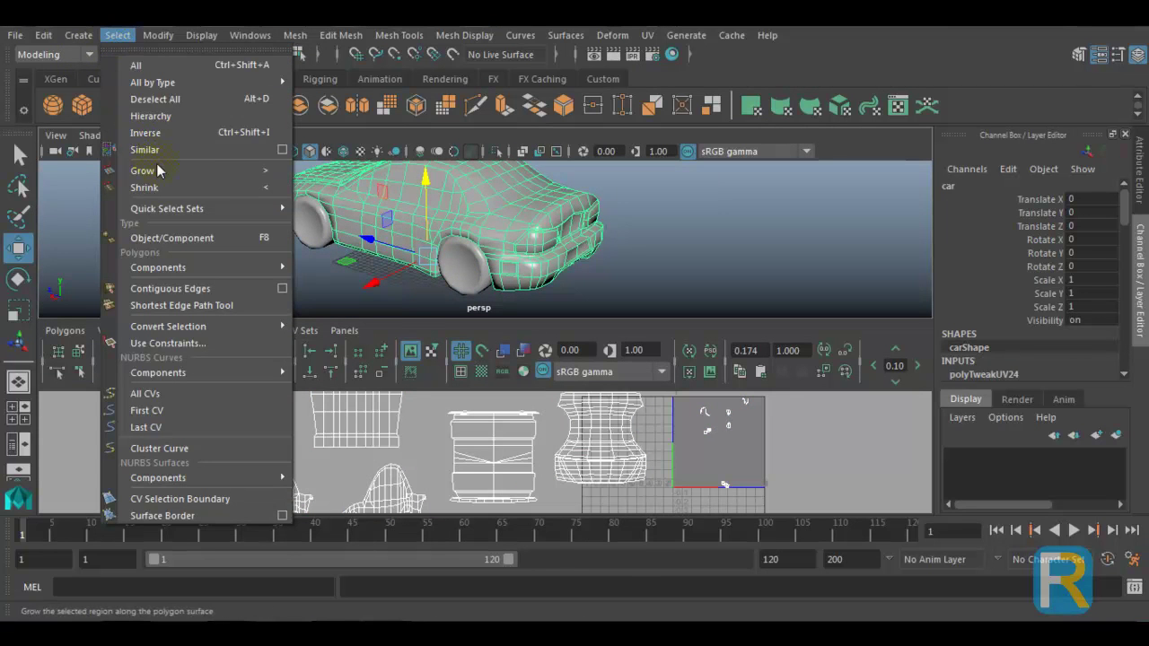
pyautogui.moveTo(167, 208)
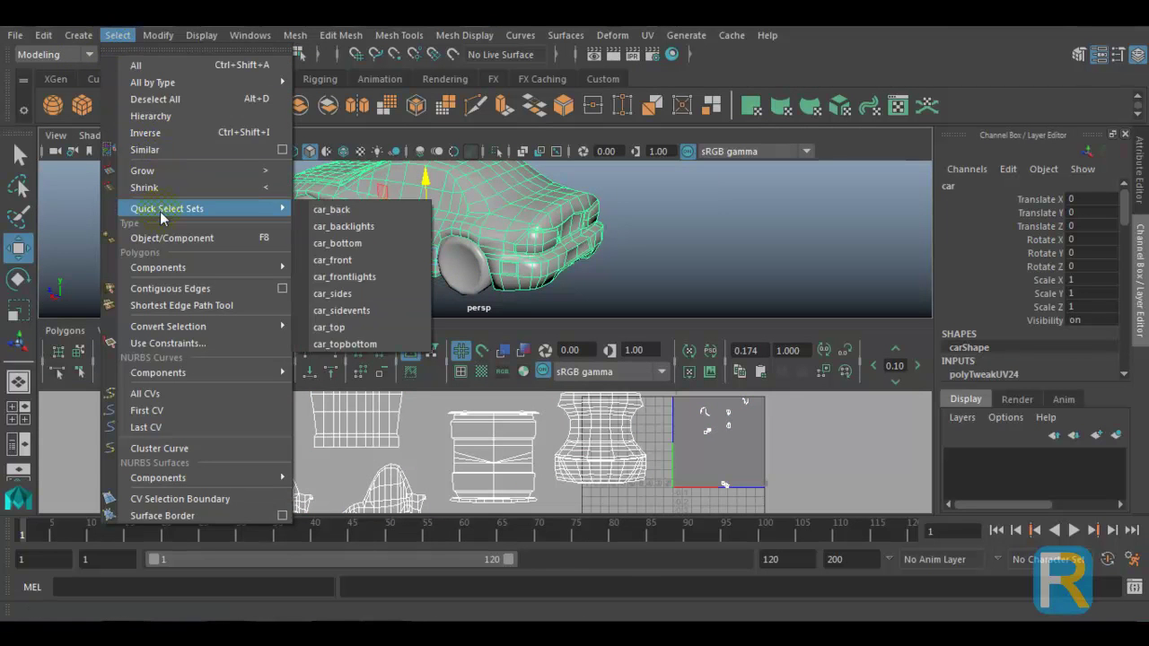
pyautogui.click(363, 227)
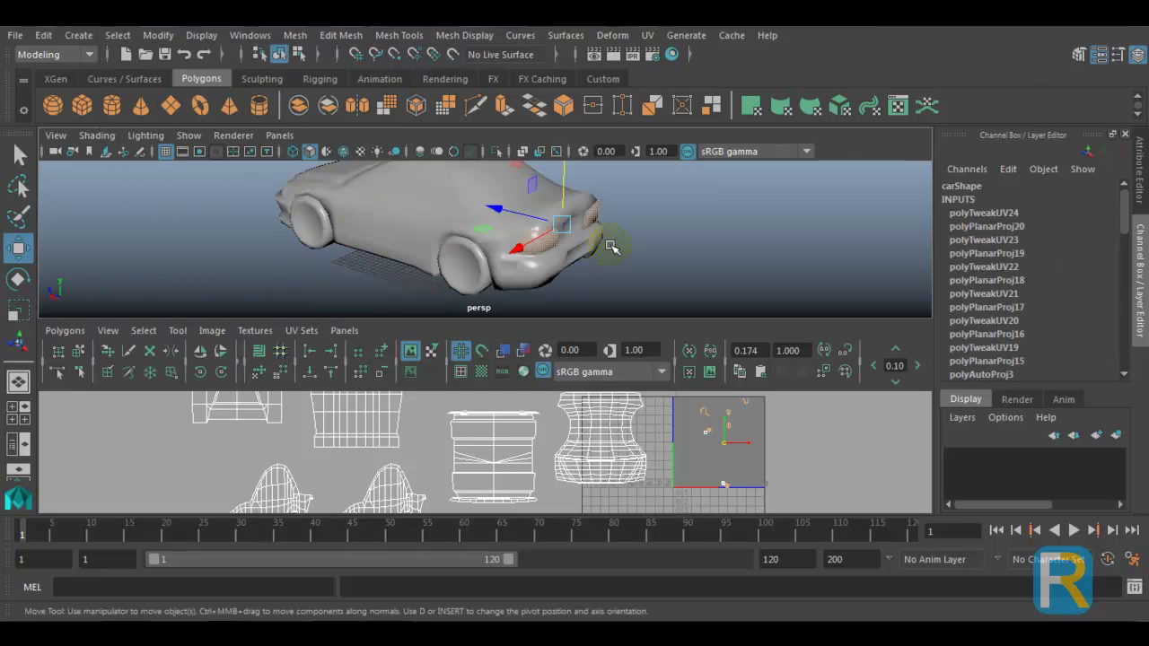
# - Planar map the taillight faces along the Z axis, move their UV shells right of the texture square and return to object mode
pyautogui.keyDown('shift'); pyautogui.moveTo(690, 209); pyautogui.dragTo(783, 554, button='right'); pyautogui.keyUp('shift')
pyautogui.keyDown('shift'); pyautogui.moveTo(736, 456); pyautogui.dragTo(862, 454, button='right'); pyautogui.keyUp('shift')
pyautogui.press('w')
pyautogui.moveTo(715, 439); pyautogui.dragTo(856, 432)
pyautogui.moveTo(544, 170); pyautogui.dragTo(627, 147, button='right')
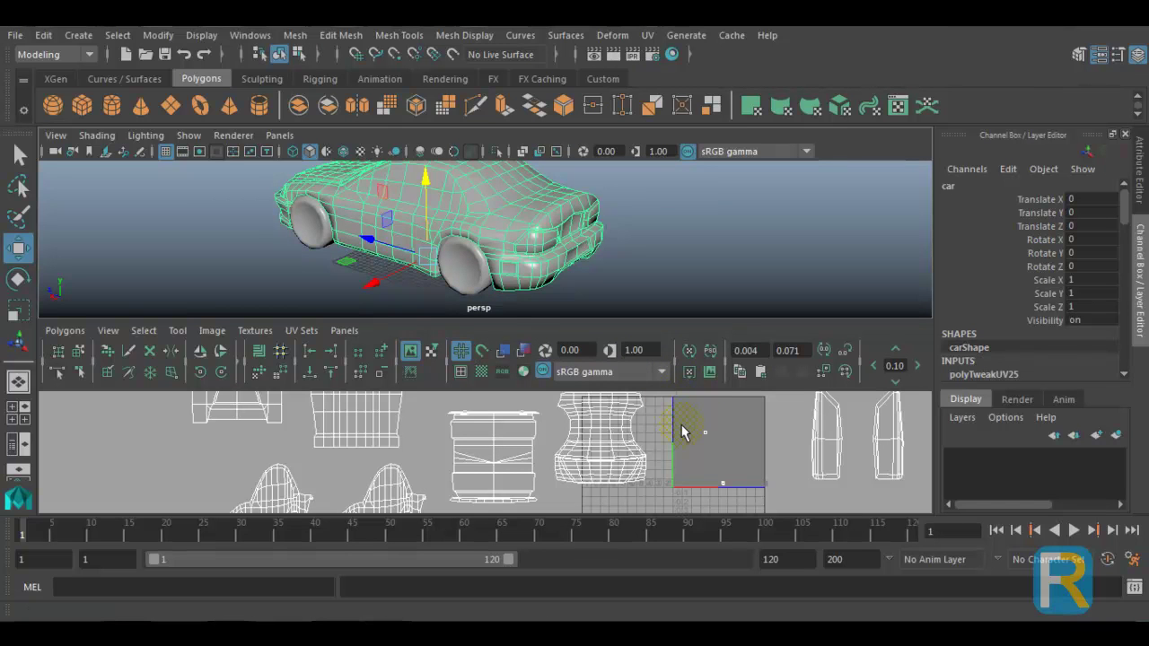
# - Move the two small stray UV pieces out of the texture square to just below the taillight shells
pyautogui.press('space')
pyautogui.scroll(5, 526, 419)
pyautogui.moveTo(609, 304); pyautogui.dragTo(680, 303, button='right')
pyautogui.click(608, 314)
pyautogui.moveTo(601, 320); pyautogui.dragTo(813, 440)
pyautogui.click(640, 415)
pyautogui.moveTo(641, 418); pyautogui.dragTo(813, 451)
pyautogui.scroll(-2, 474, 391)
pyautogui.keyDown('alt'); pyautogui.moveTo(536, 364); pyautogui.dragTo(566, 377, button='middle'); pyautogui.keyUp('alt')
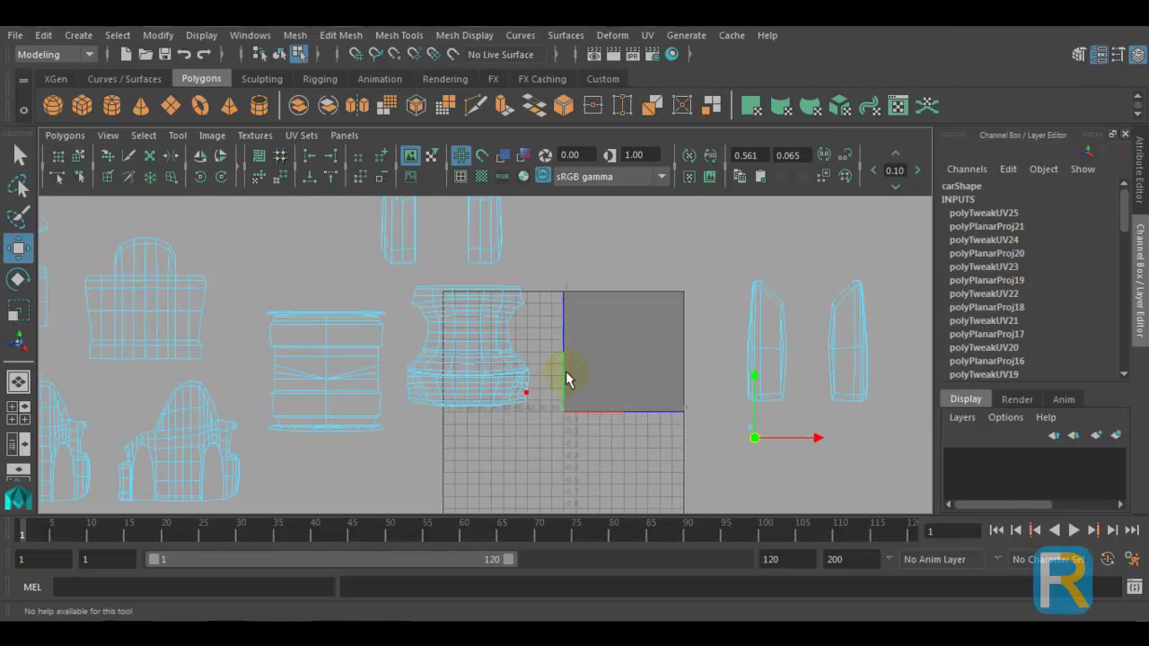
pyautogui.keyDown('alt'); pyautogui.moveTo(566, 377); pyautogui.dragTo(300, 328, button='right'); pyautogui.keyUp('alt')
pyautogui.keyDown('alt'); pyautogui.moveTo(502, 367); pyautogui.dragTo(526, 369, button='middle'); pyautogui.keyUp('alt')
pyautogui.keyDown('alt'); pyautogui.moveTo(526, 369); pyautogui.dragTo(492, 350, button='right'); pyautogui.keyUp('alt')
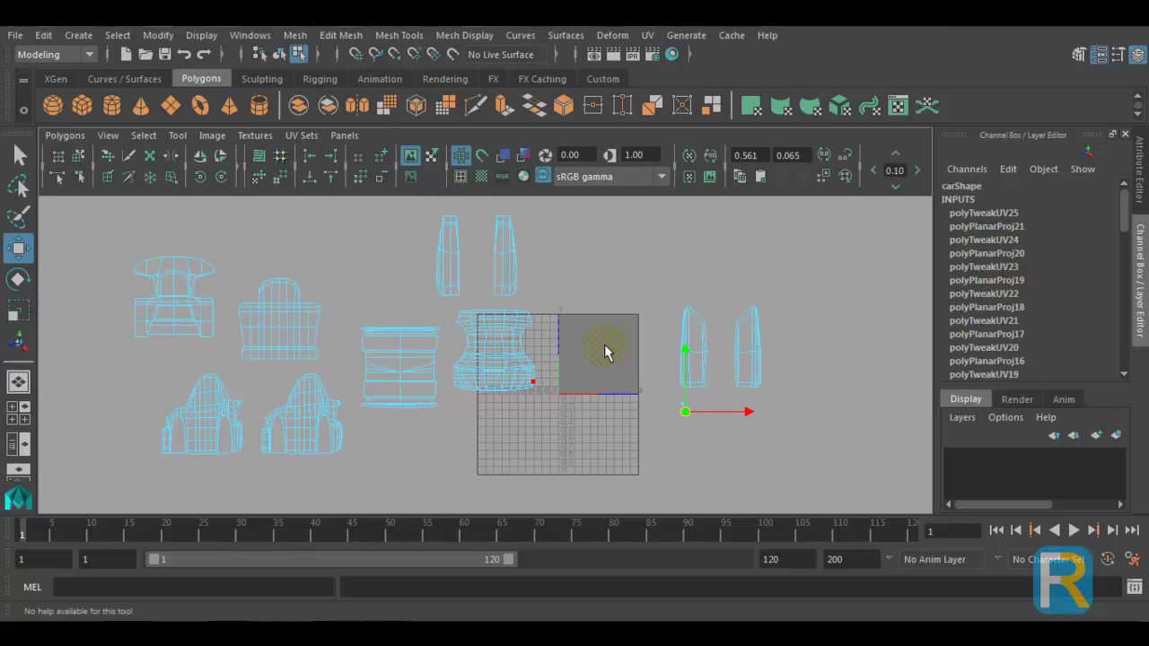
pyautogui.keyDown('alt'); pyautogui.moveTo(608, 349); pyautogui.dragTo(614, 375, button='middle'); pyautogui.keyUp('alt')
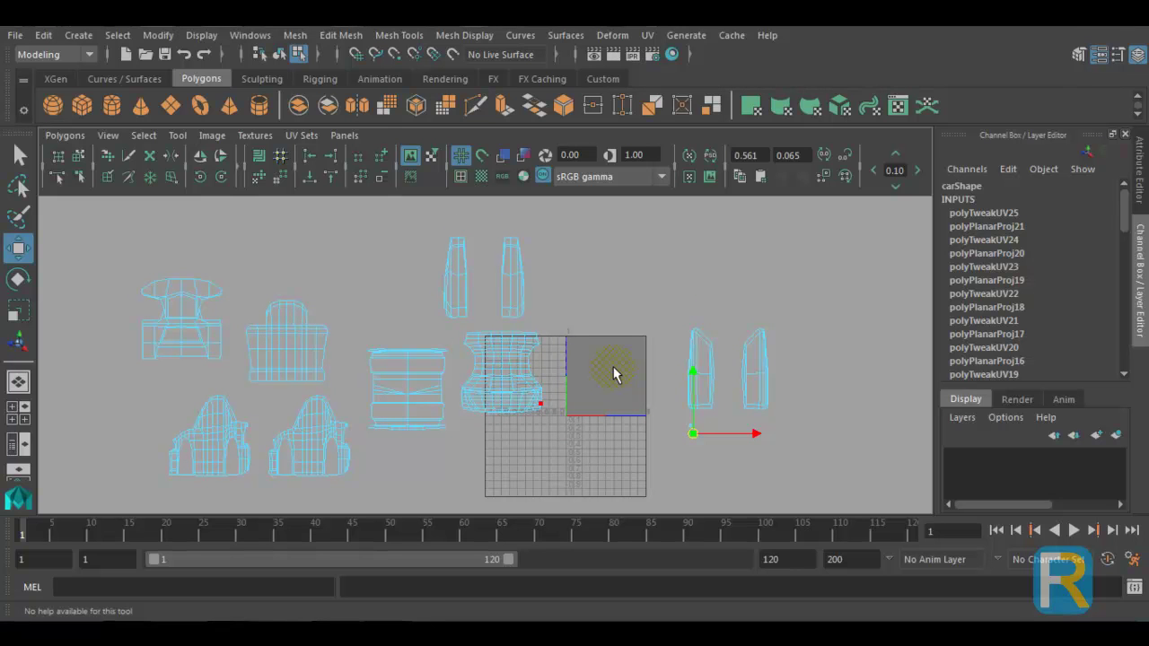
# - Select the car body in object mode and turn on shaded UV display in the full-size UV Editor
pyautogui.press('space')
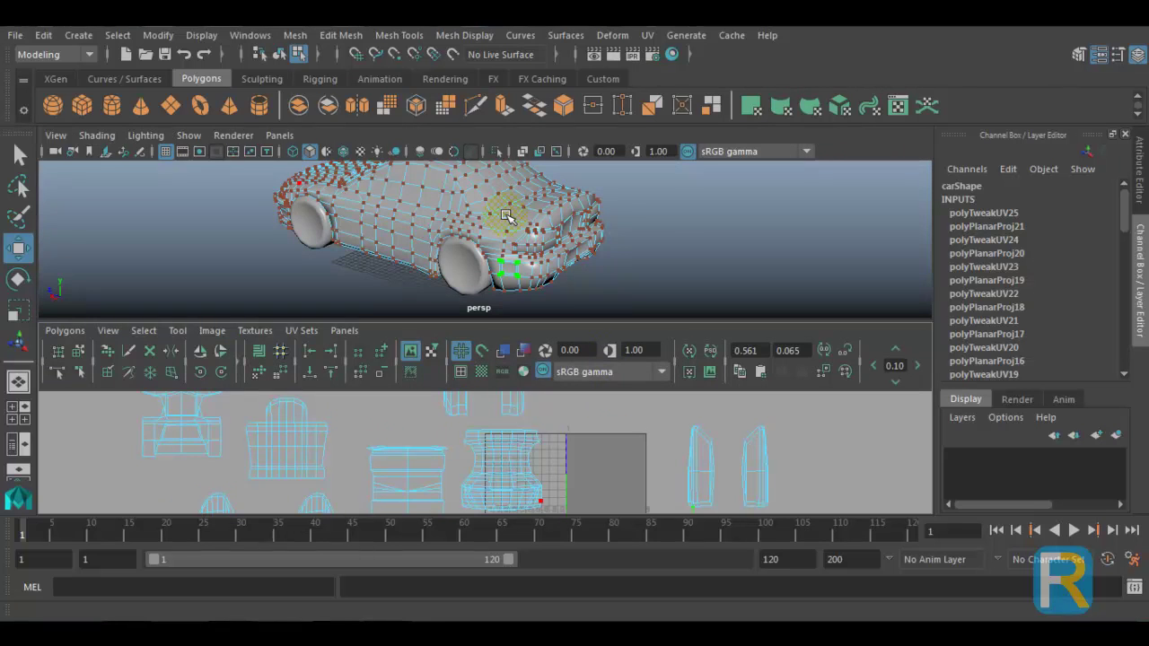
pyautogui.keyDown('alt'); pyautogui.moveTo(506, 217); pyautogui.dragTo(436, 167); pyautogui.keyUp('alt')
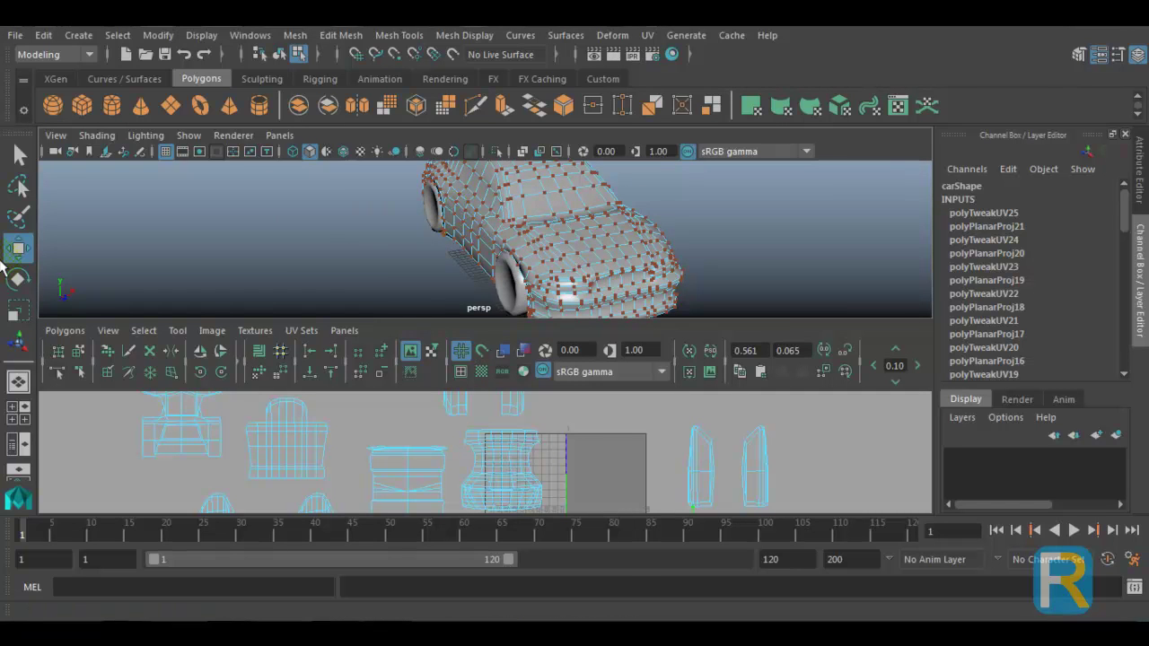
pyautogui.keyDown('alt'); pyautogui.moveTo(504, 253); pyautogui.dragTo(523, 236); pyautogui.keyUp('alt')
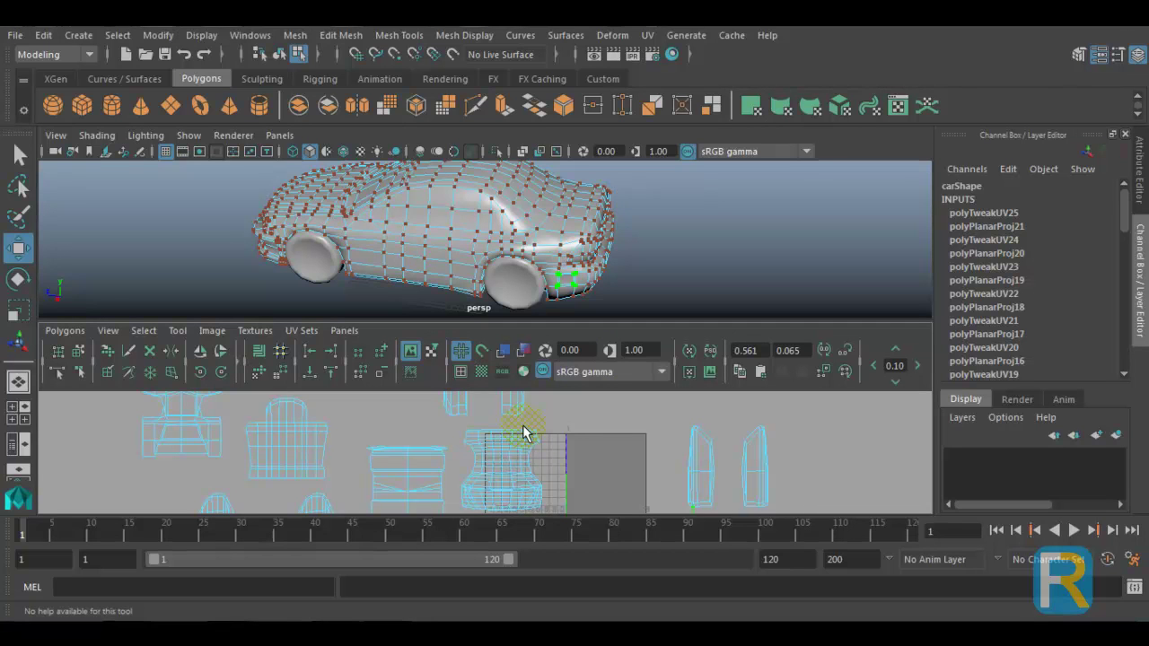
pyautogui.press('space')
pyautogui.press('space')
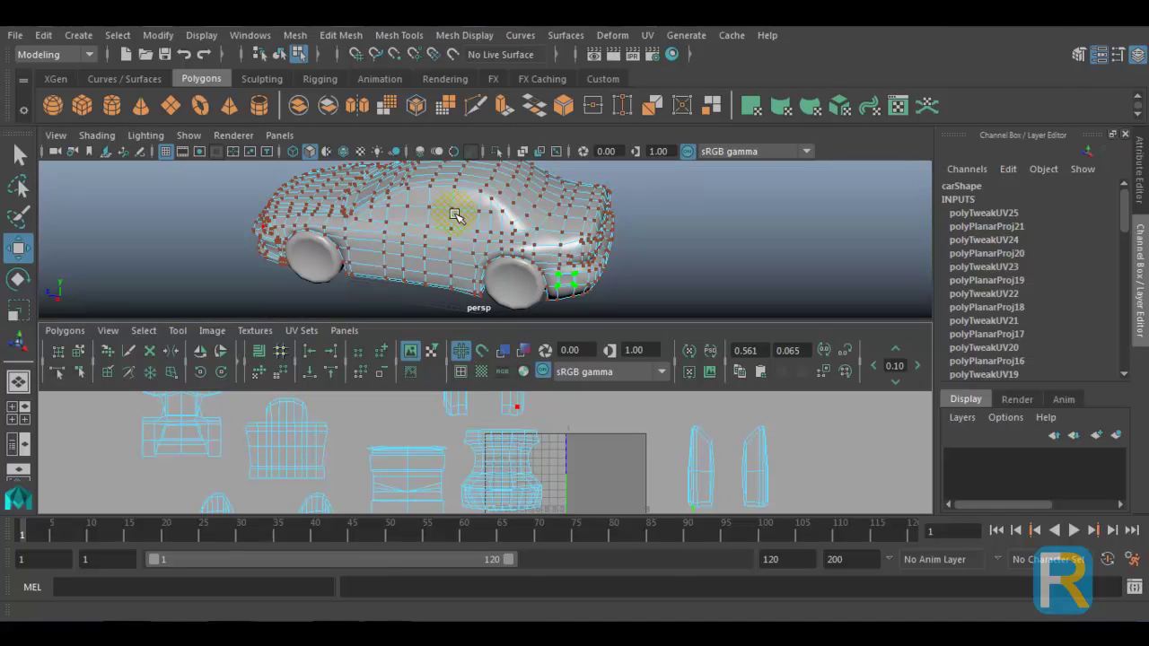
pyautogui.moveTo(455, 216); pyautogui.dragTo(518, 135, button='right')
pyautogui.click(494, 205)
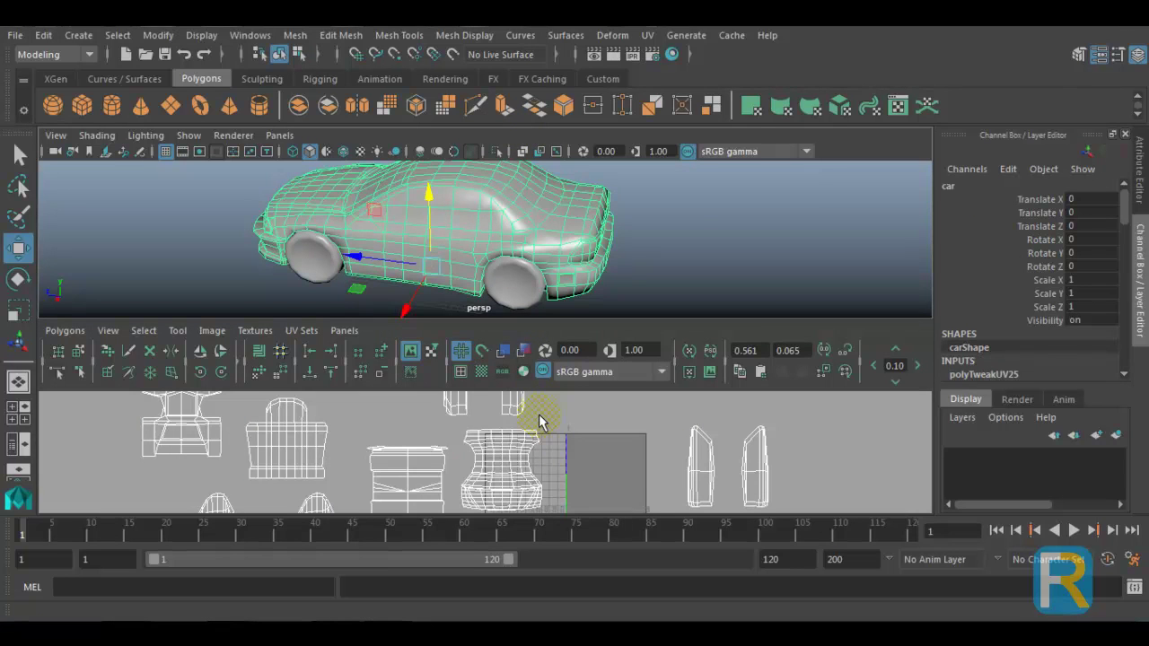
pyautogui.press('space')
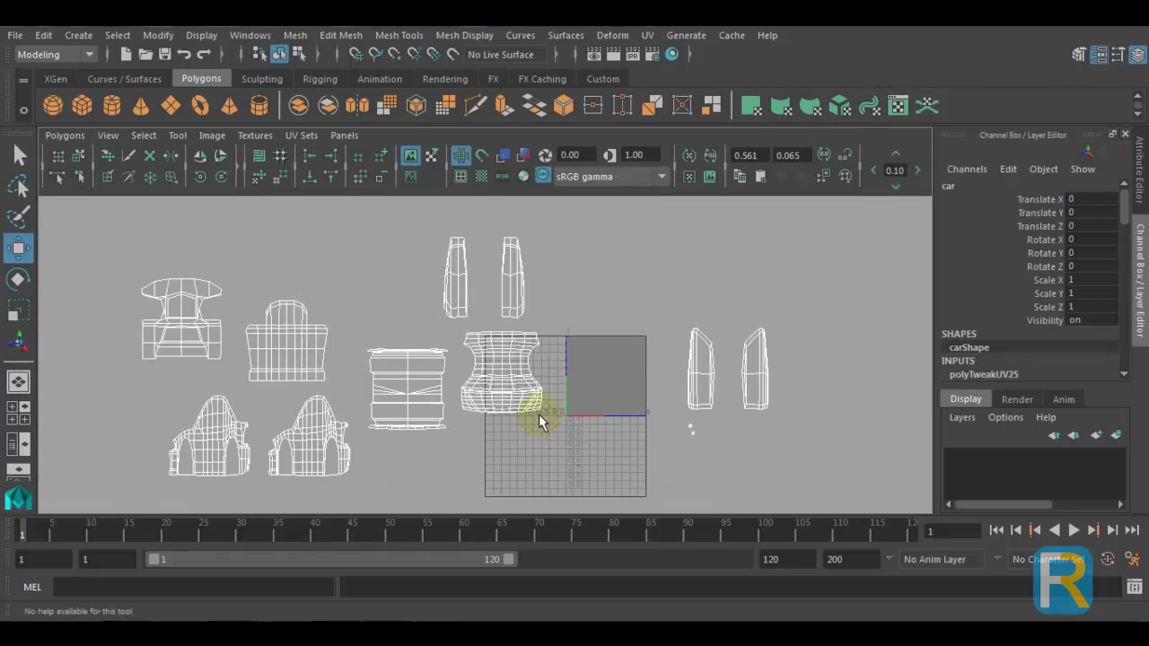
pyautogui.click(508, 160)
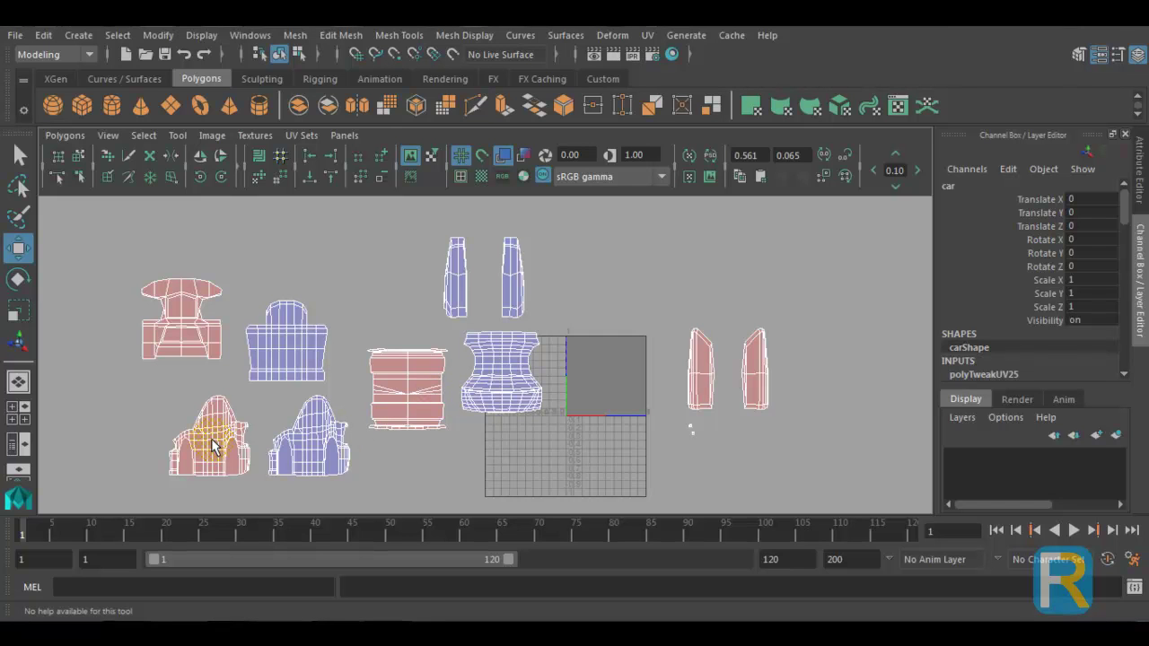
# - Select all UVs of the reversed shell at the upper-left end of the layout and flip them in the U direction
pyautogui.scroll(1, 196, 437)
pyautogui.keyDown('alt'); pyautogui.moveTo(235, 397); pyautogui.dragTo(319, 382, button='middle'); pyautogui.keyUp('alt')
pyautogui.moveTo(231, 330); pyautogui.dragTo(302, 321, button='right')
pyautogui.moveTo(145, 230); pyautogui.dragTo(275, 364)
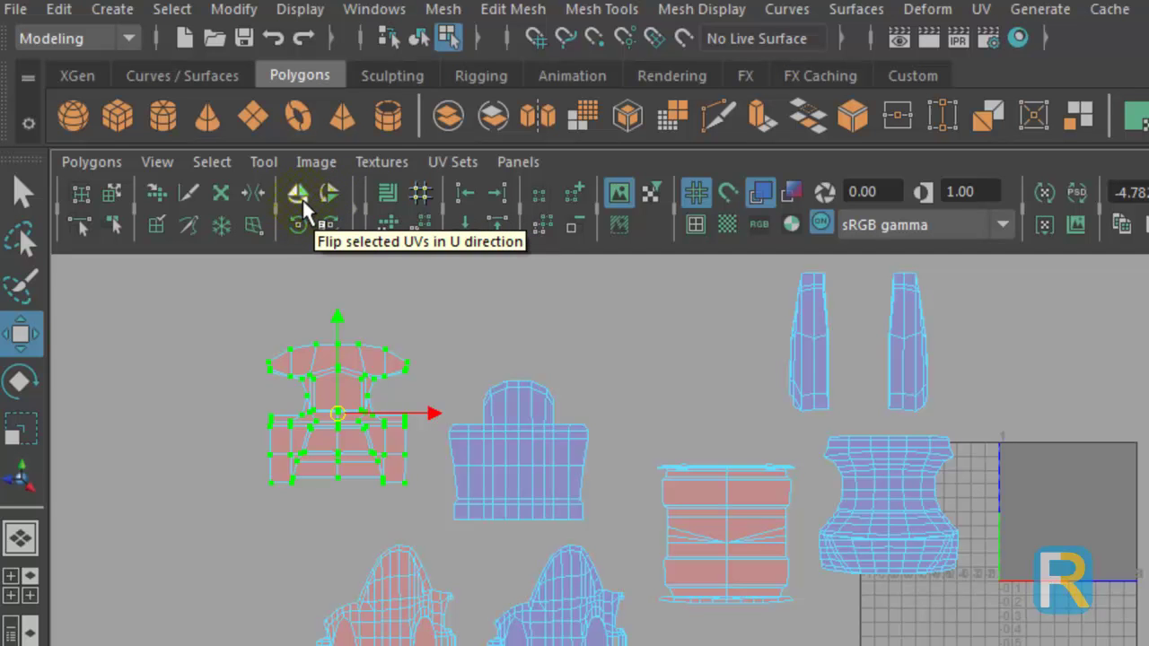
pyautogui.click(302, 199)
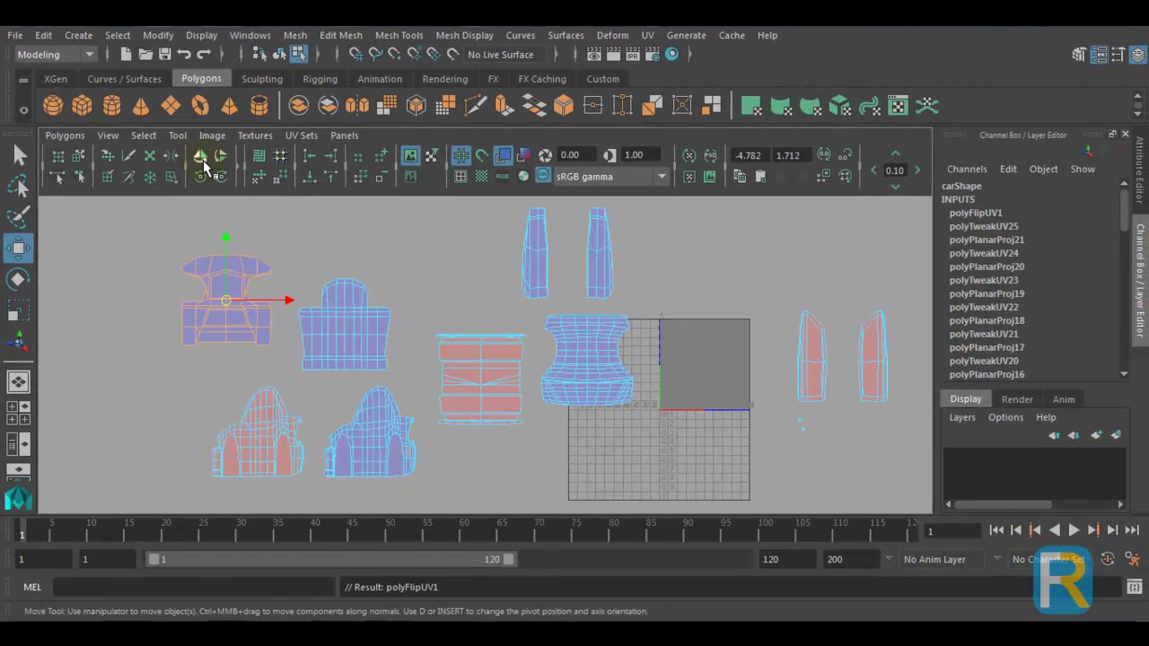
# - Flip the reversed rectangular shell beside the front shell in the U direction
pyautogui.scroll(3, 246, 411)
pyautogui.moveTo(392, 302); pyautogui.dragTo(559, 485)
pyautogui.click(199, 156)
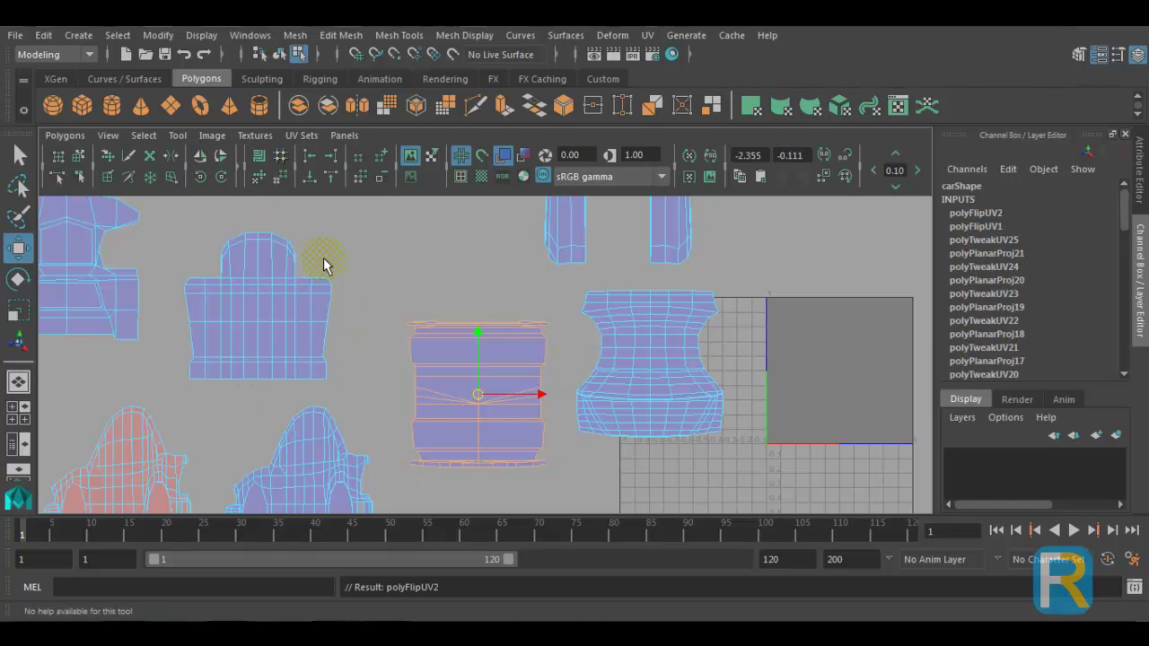
# - Select the reversed car side shell at the lower left of the layout and flip its UVs in the V direction
pyautogui.keyDown('alt'); pyautogui.moveTo(334, 355); pyautogui.dragTo(544, 270, button='middle'); pyautogui.keyUp('alt')
pyautogui.moveTo(220, 299); pyautogui.dragTo(409, 485)
pyautogui.scroll(-1, 404, 377)
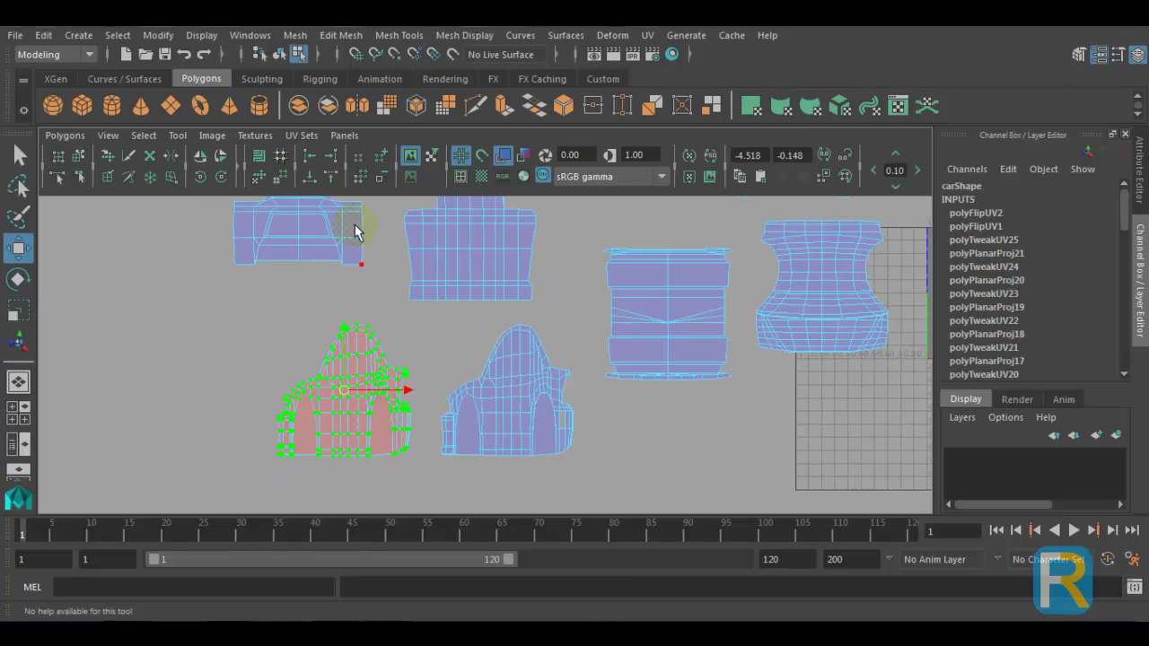
pyautogui.click(218, 161)
pyautogui.scroll(-3, 487, 410)
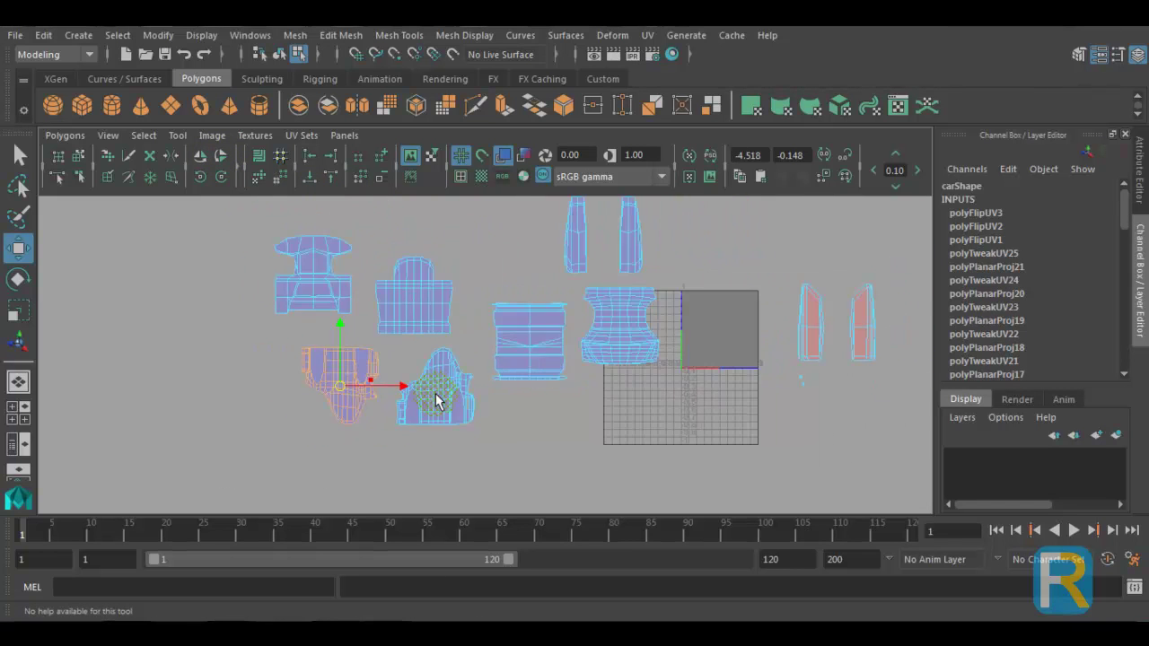
pyautogui.keyDown('alt'); pyautogui.moveTo(530, 348); pyautogui.dragTo(361, 416, button='middle'); pyautogui.keyUp('alt')
pyautogui.keyDown('alt'); pyautogui.moveTo(361, 415); pyautogui.dragTo(436, 413, button='right'); pyautogui.keyUp('alt')
pyautogui.keyDown('alt'); pyautogui.moveTo(445, 406); pyautogui.dragTo(530, 349, button='middle'); pyautogui.keyUp('alt')
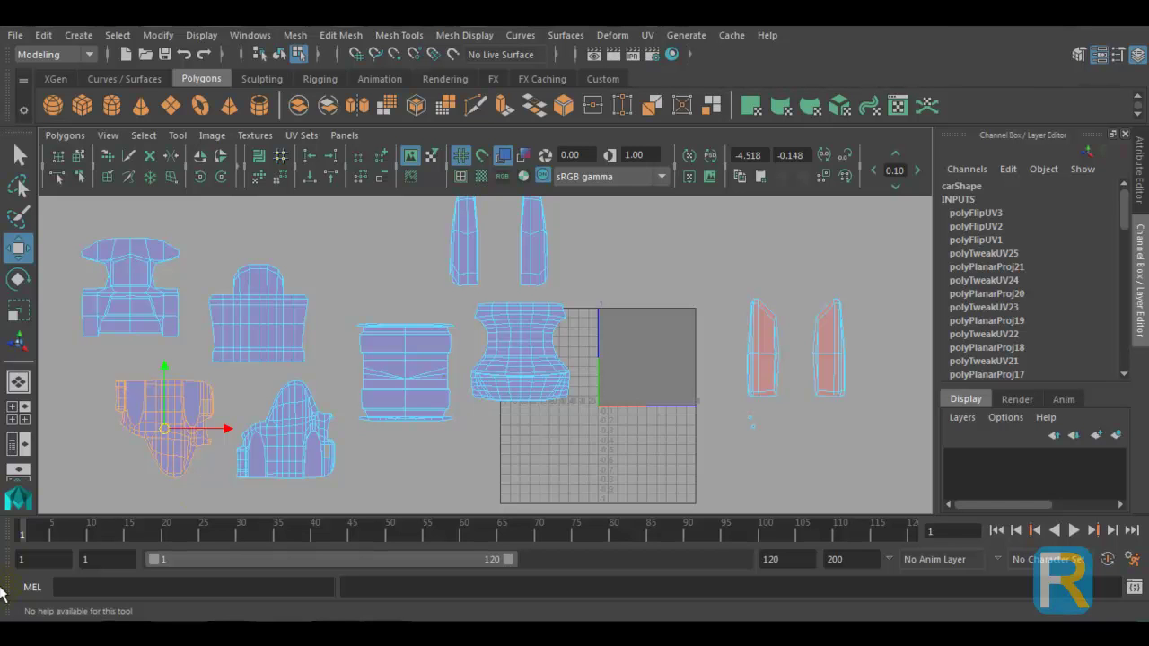
# - Switch to Google Chrome, go to google.com and open the Google Images search page
pyautogui.click(7, 620)
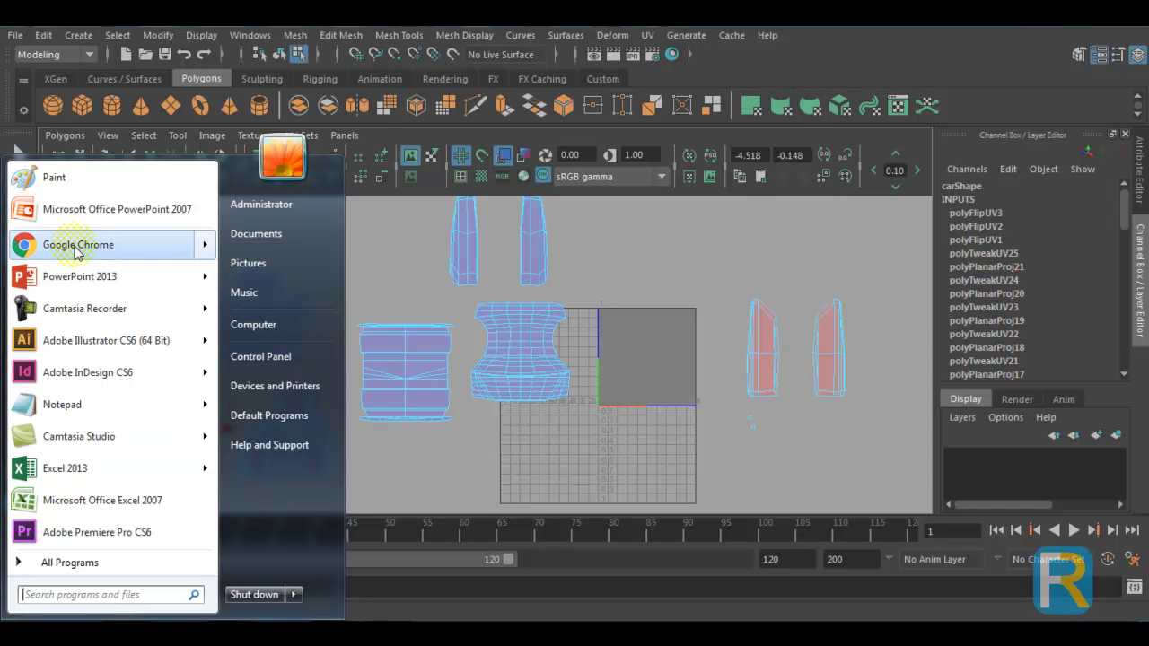
pyautogui.press('Escape')
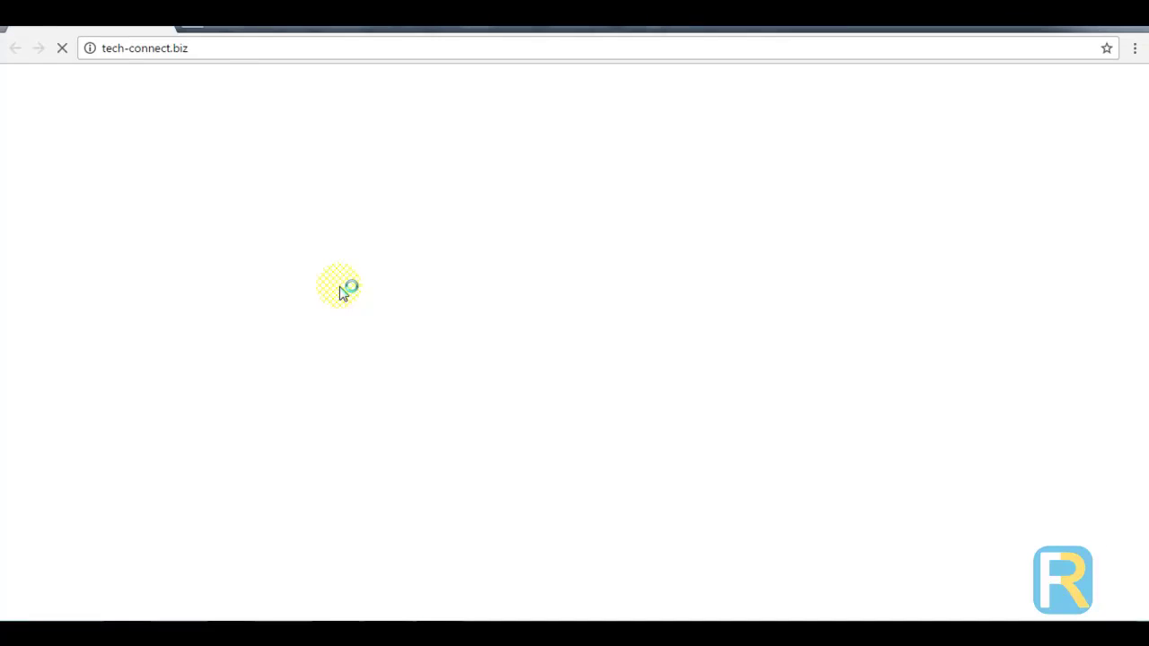
pyautogui.click(273, 47)
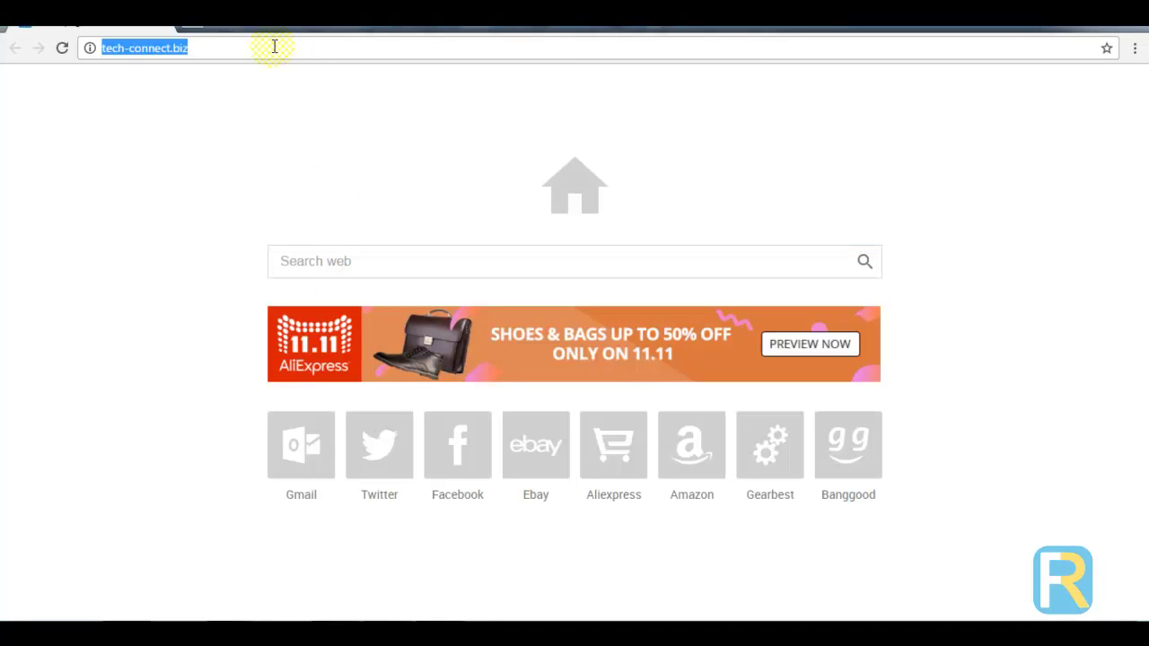
pyautogui.write('google.com')
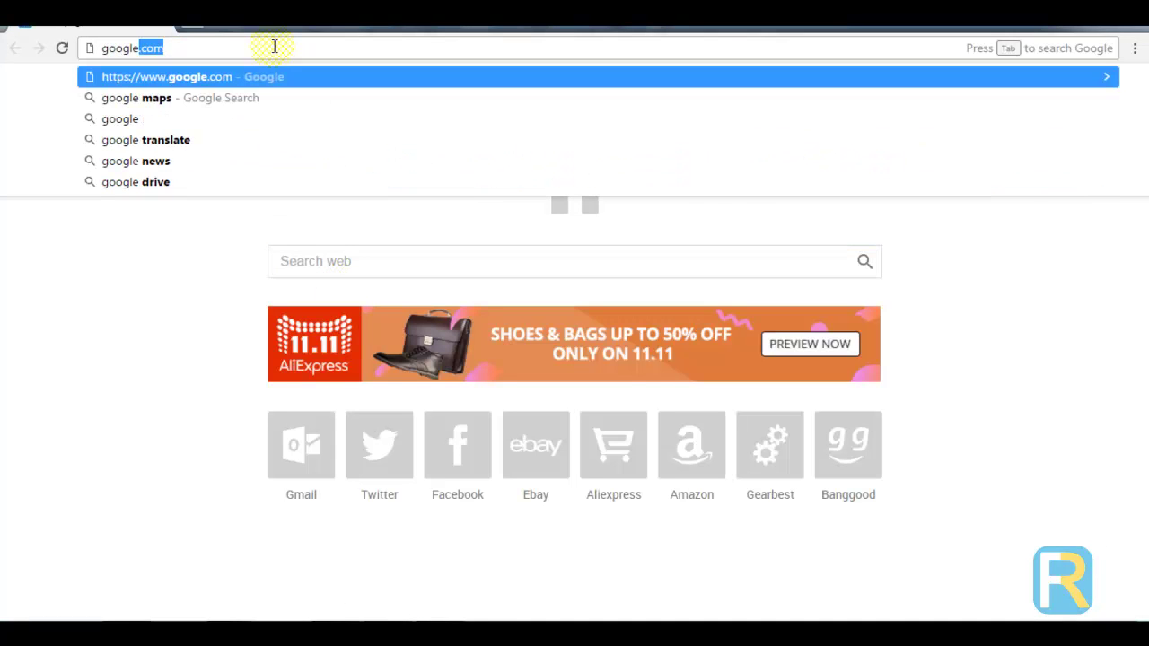
pyautogui.press('Return')
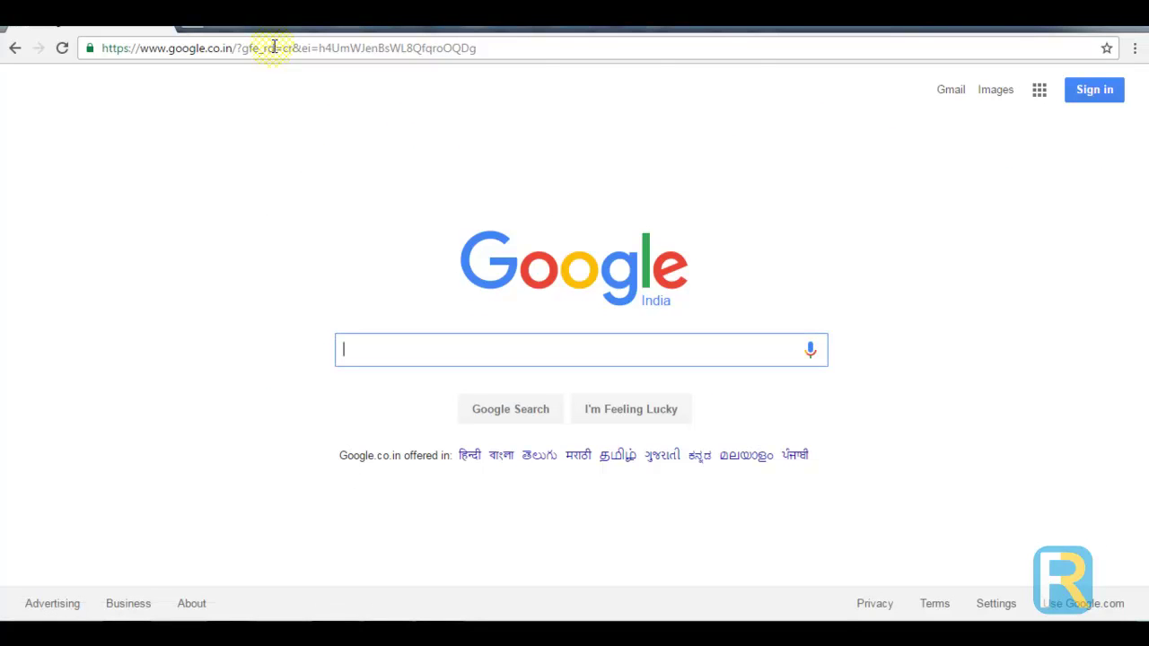
pyautogui.click(995, 93)
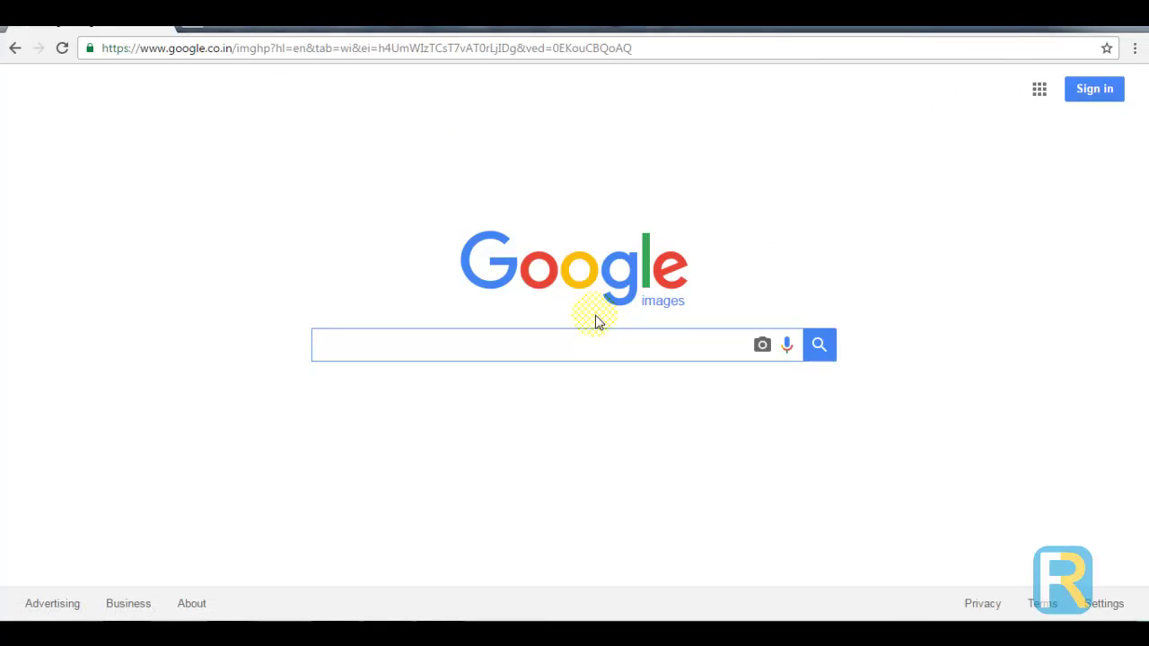
# - Search Google Images for "checker for texturing"
pyautogui.write('checker for tex')
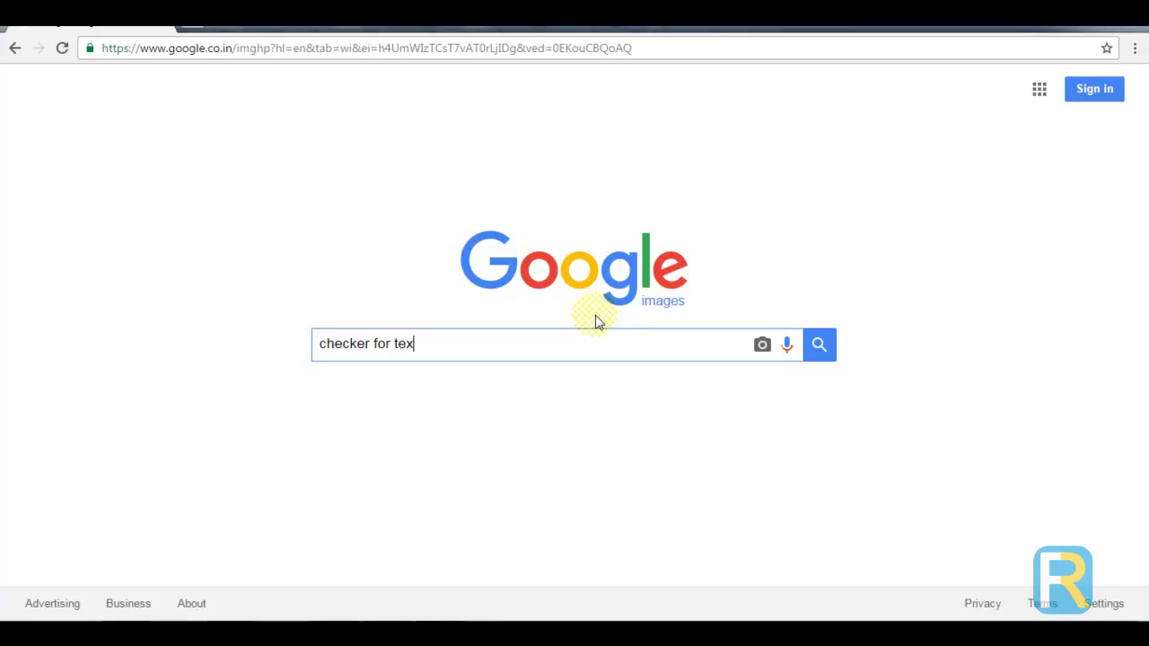
pyautogui.write('turing')
pyautogui.press('Return')
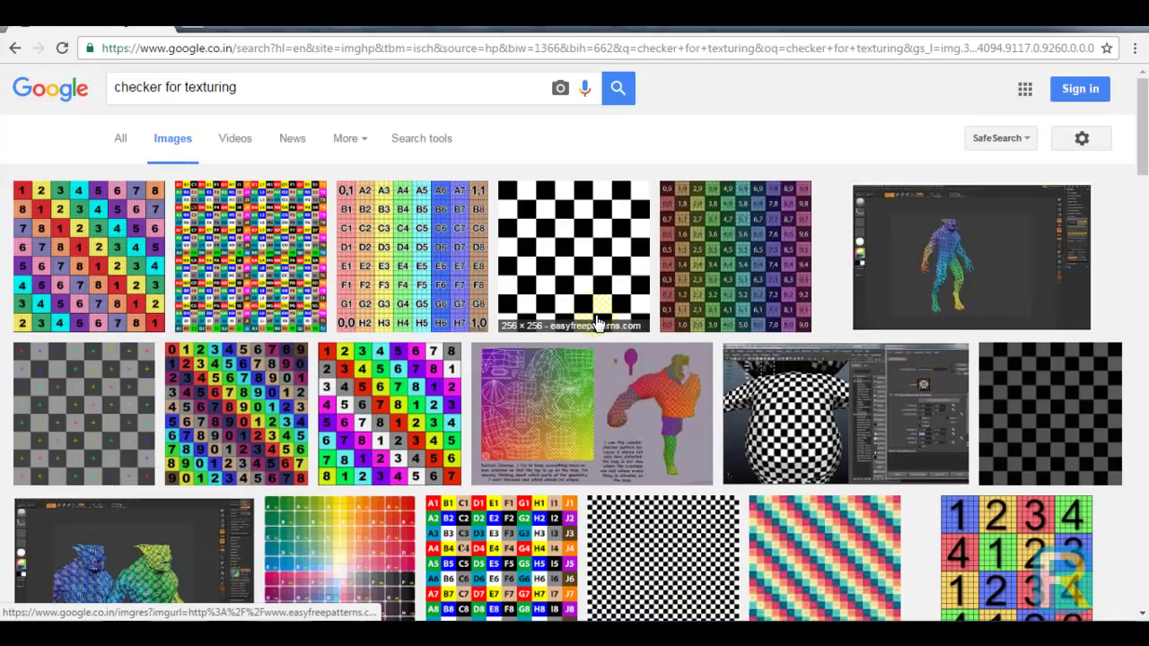
# - Try to open the full-size version of the Maya_UV_sets_1 number checker from the image results
pyautogui.click(93, 249)
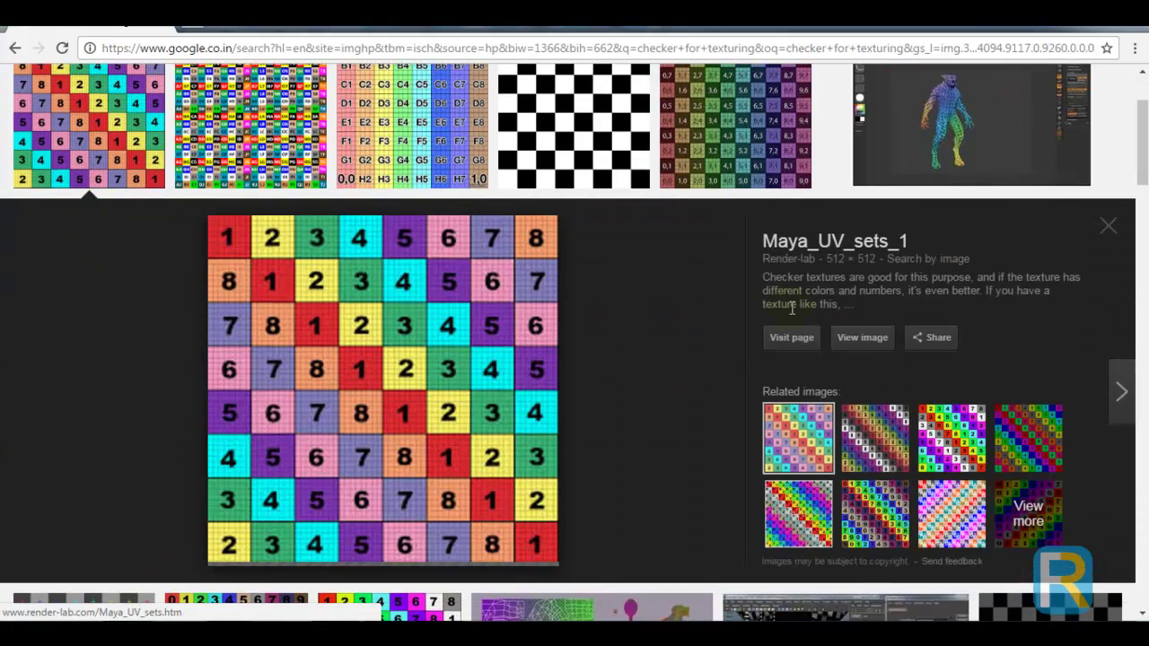
pyautogui.click(860, 339)
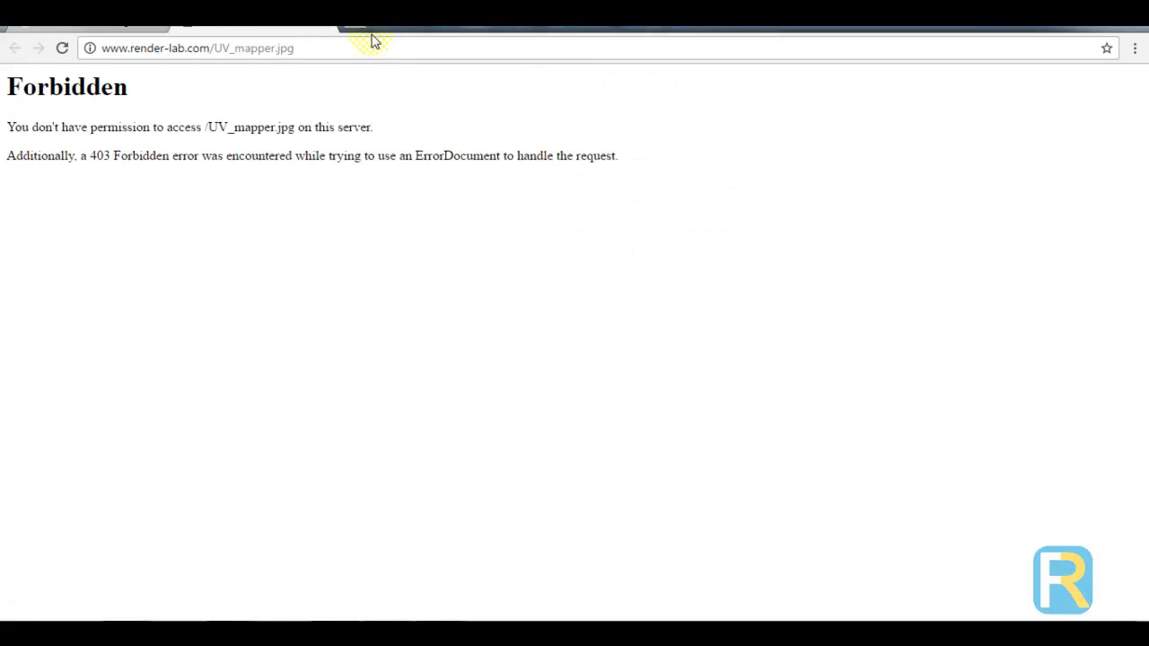
pyautogui.click(321, 25)
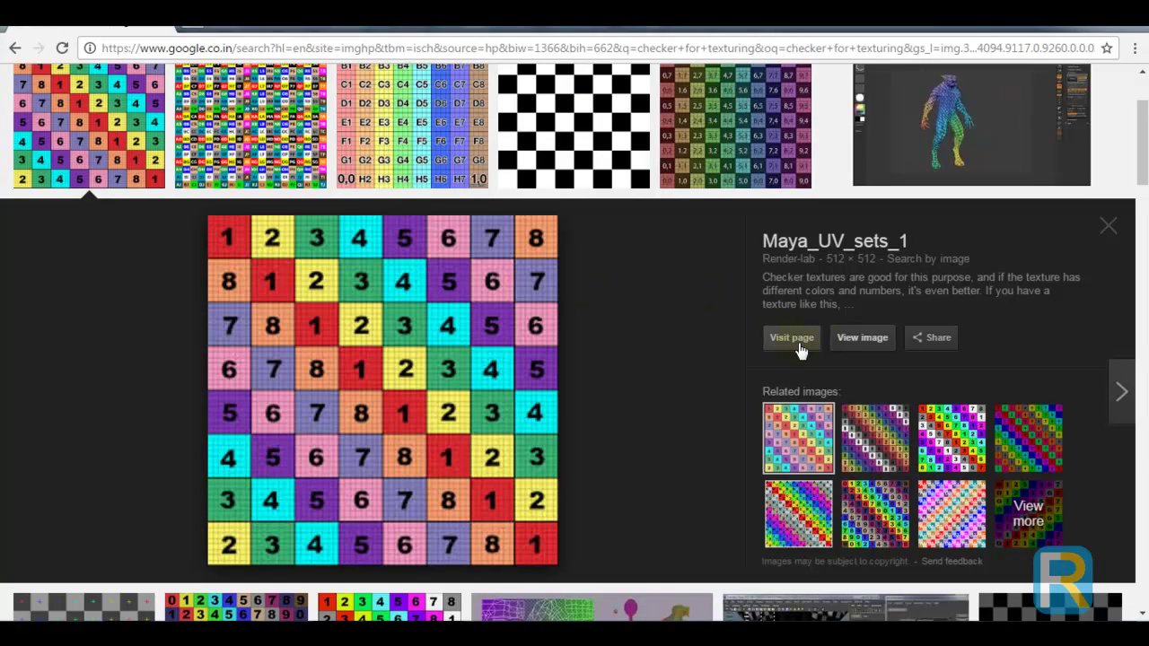
pyautogui.click(853, 343)
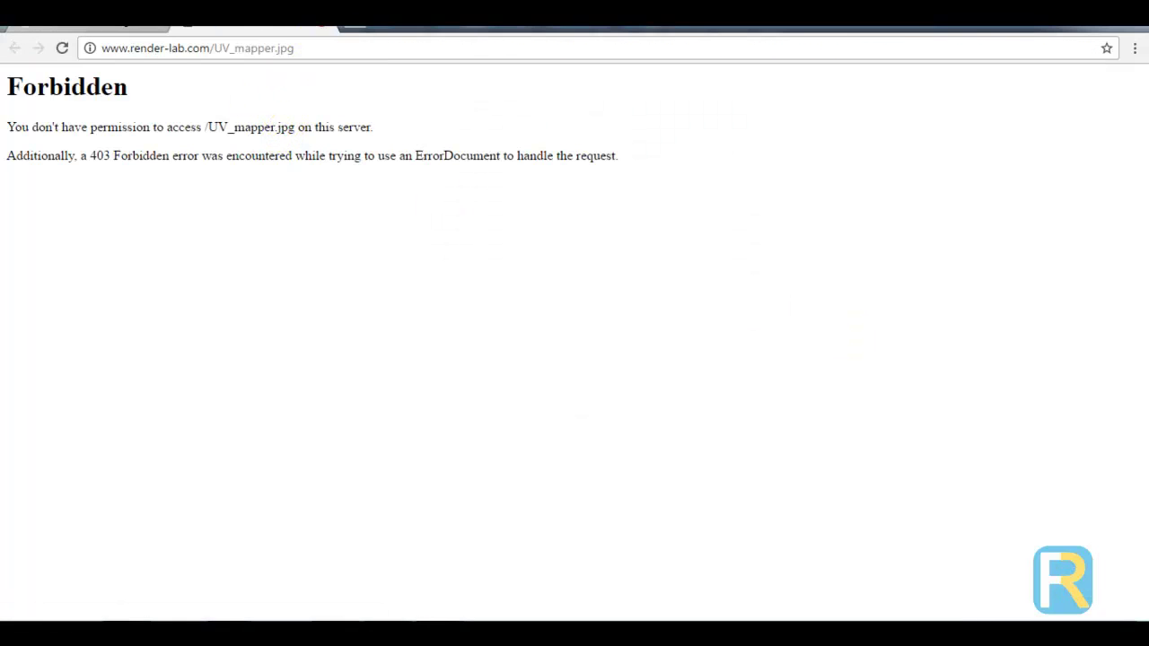
pyautogui.hotkey('alt', 'Left')
# - Open the full-size csit.parkland.edu numbered checker image from the related images
pyautogui.click(876, 449)
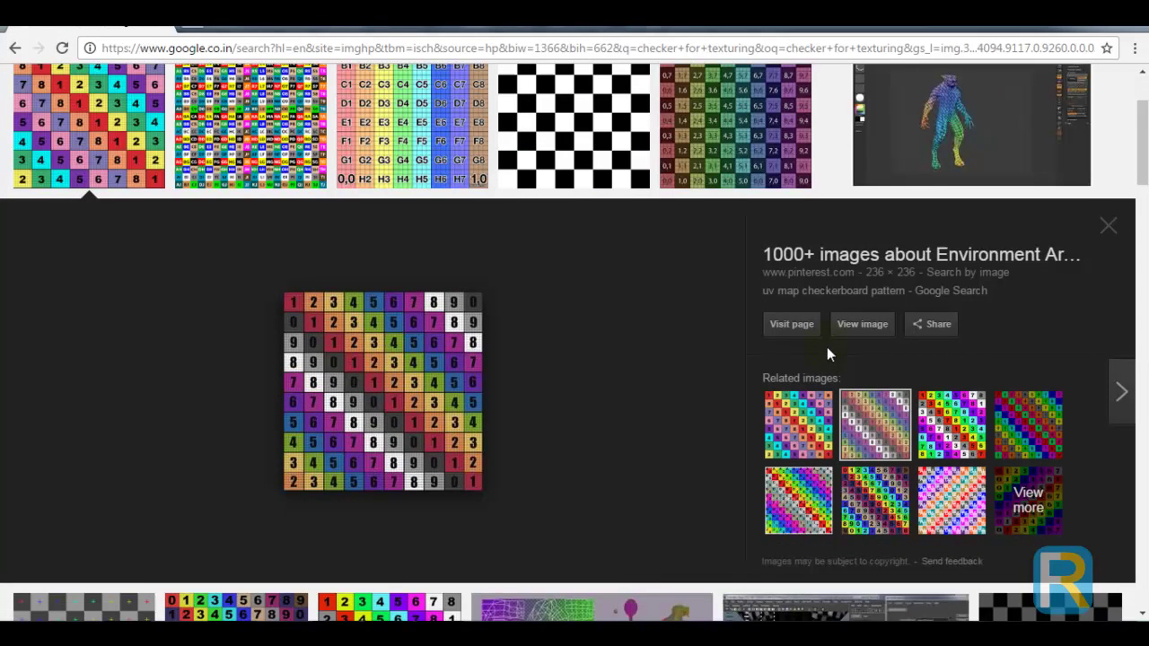
pyautogui.click(939, 426)
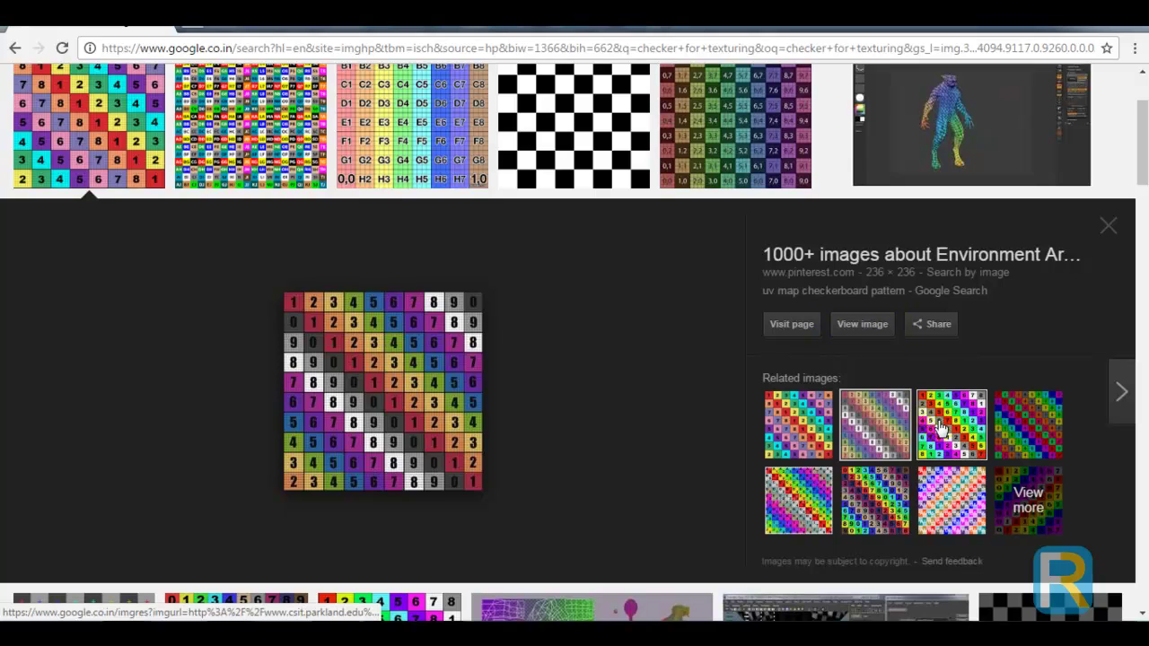
pyautogui.click(867, 325)
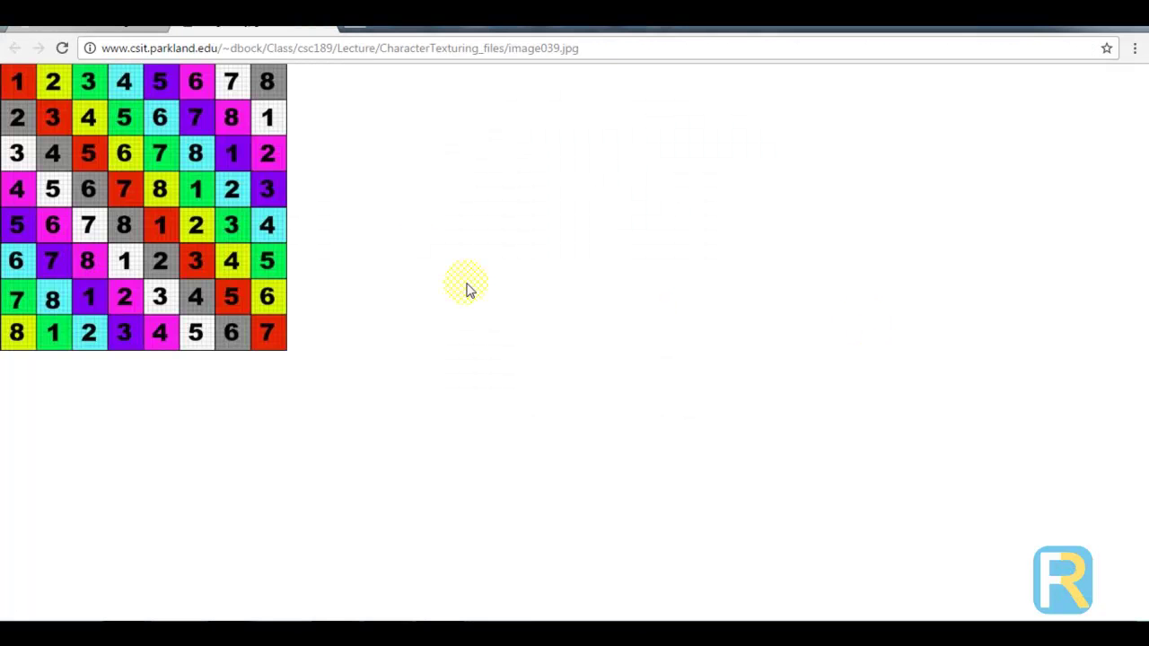
# - Save the numbered checker image to the Desktop as image039.jpg
pyautogui.rightClick(223, 197)
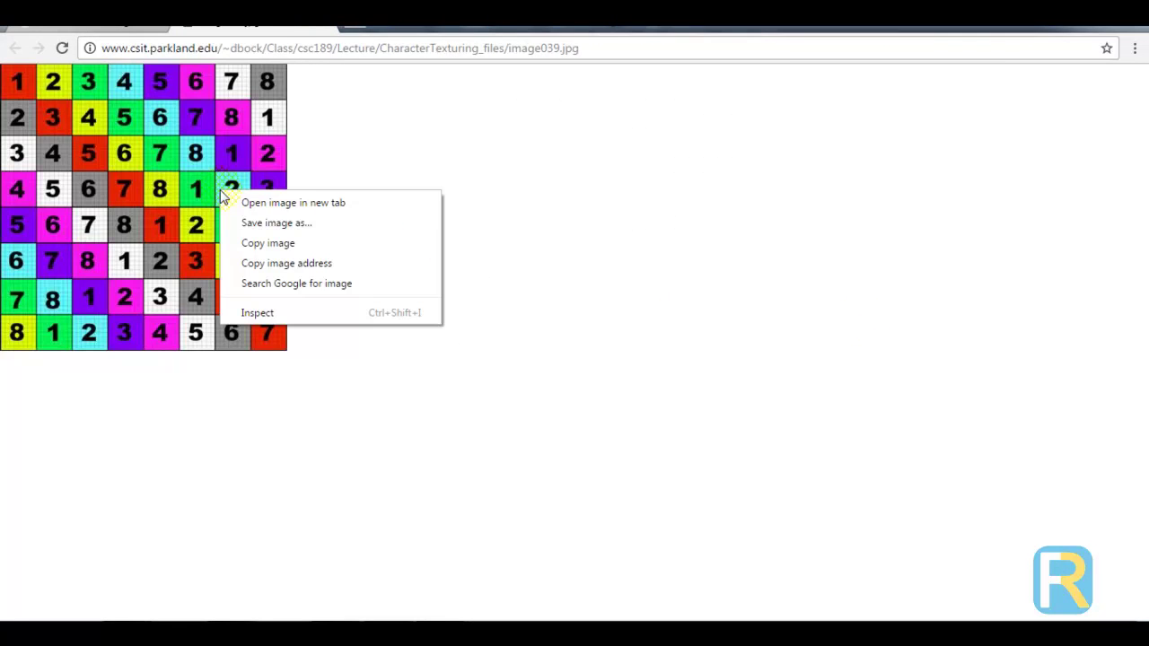
pyautogui.click(252, 227)
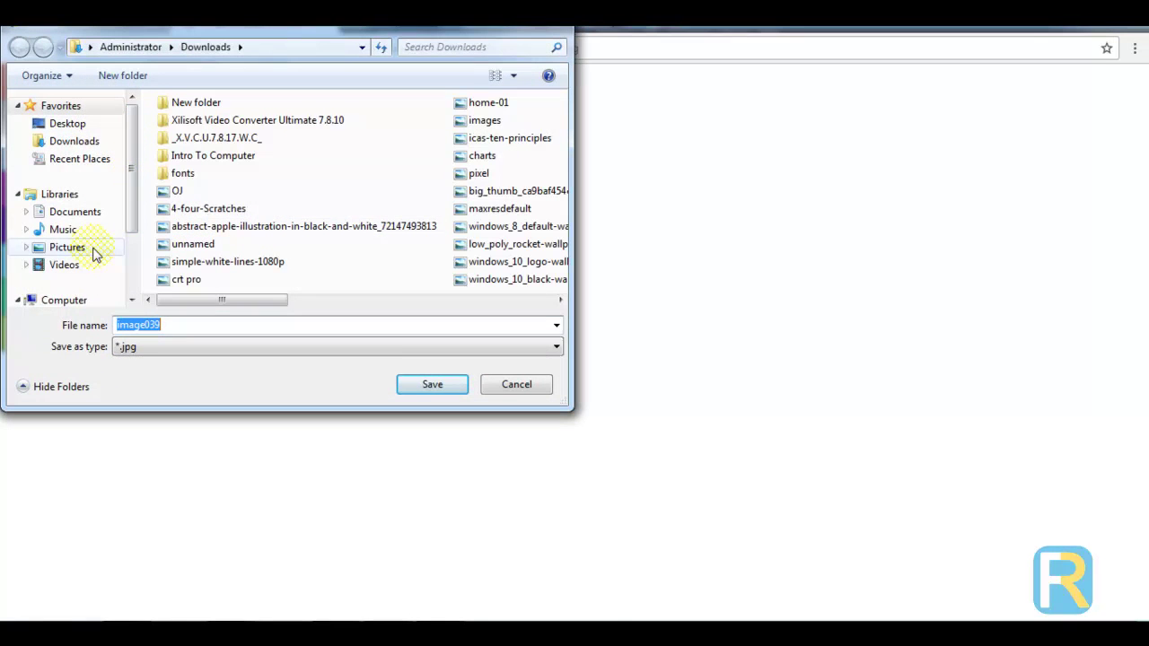
pyautogui.click(70, 126)
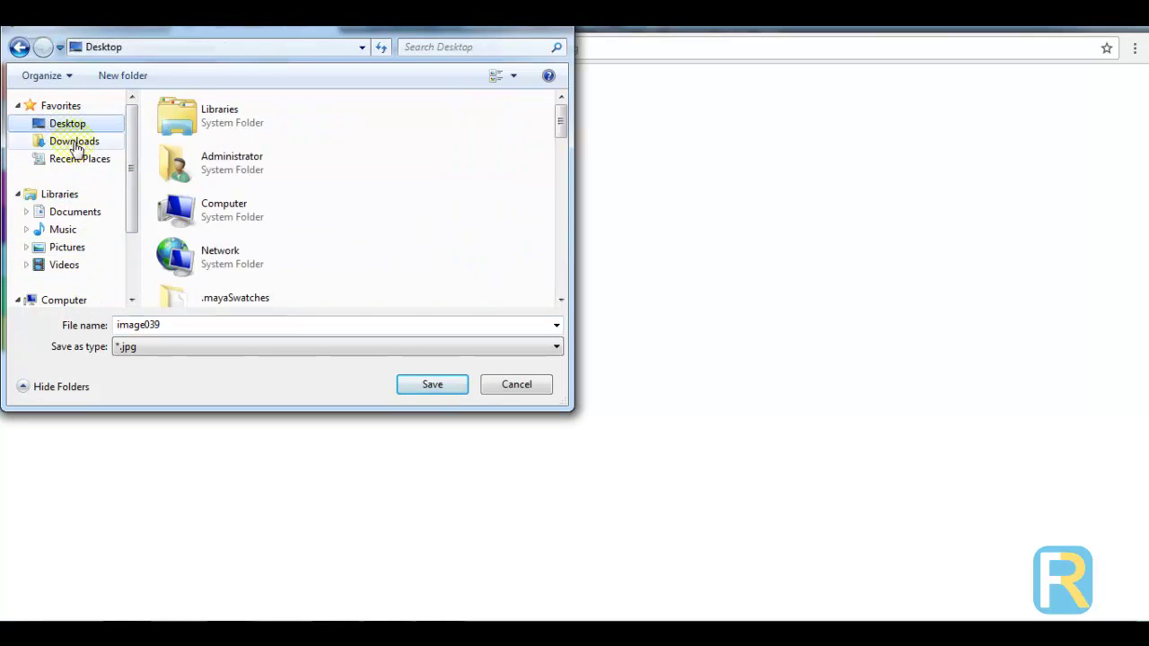
pyautogui.click(432, 385)
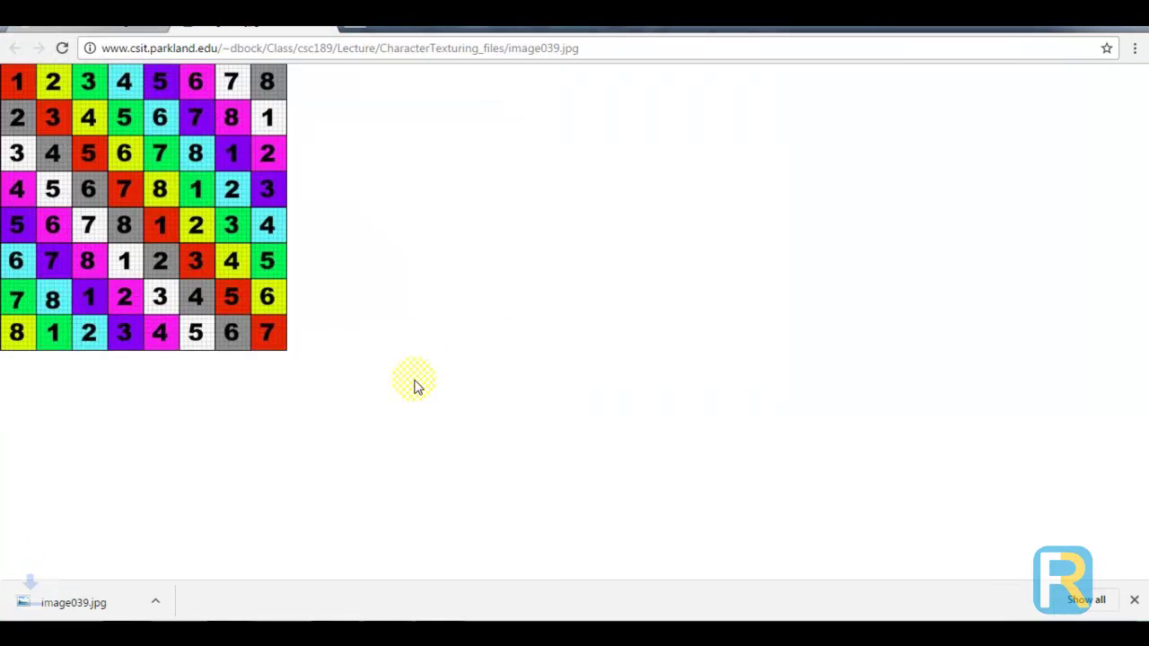
# - Switch to Autodesk Maya and go from the UV layout back to the perspective view in object mode
pyautogui.click(231, 633)
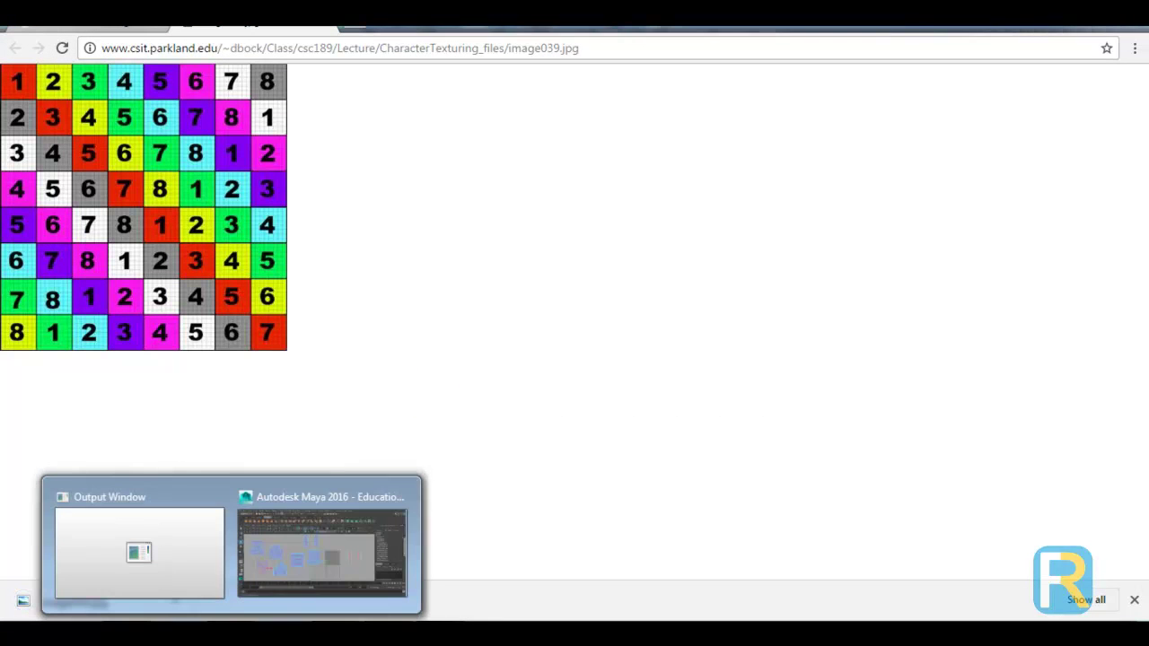
pyautogui.click(286, 552)
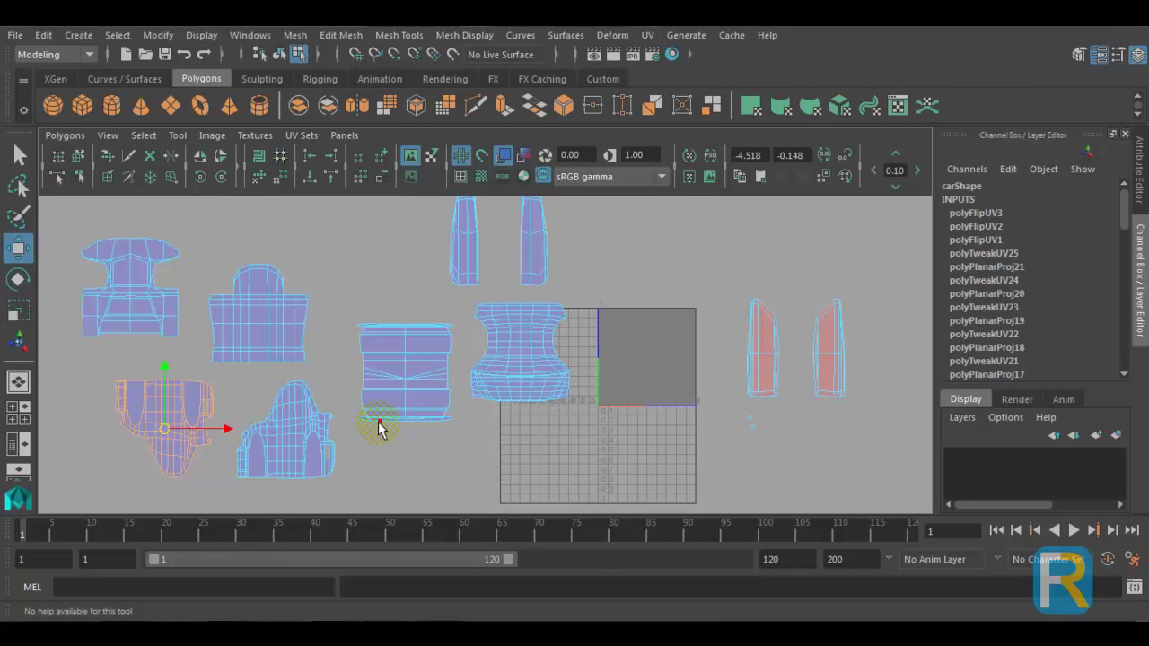
pyautogui.press('space')
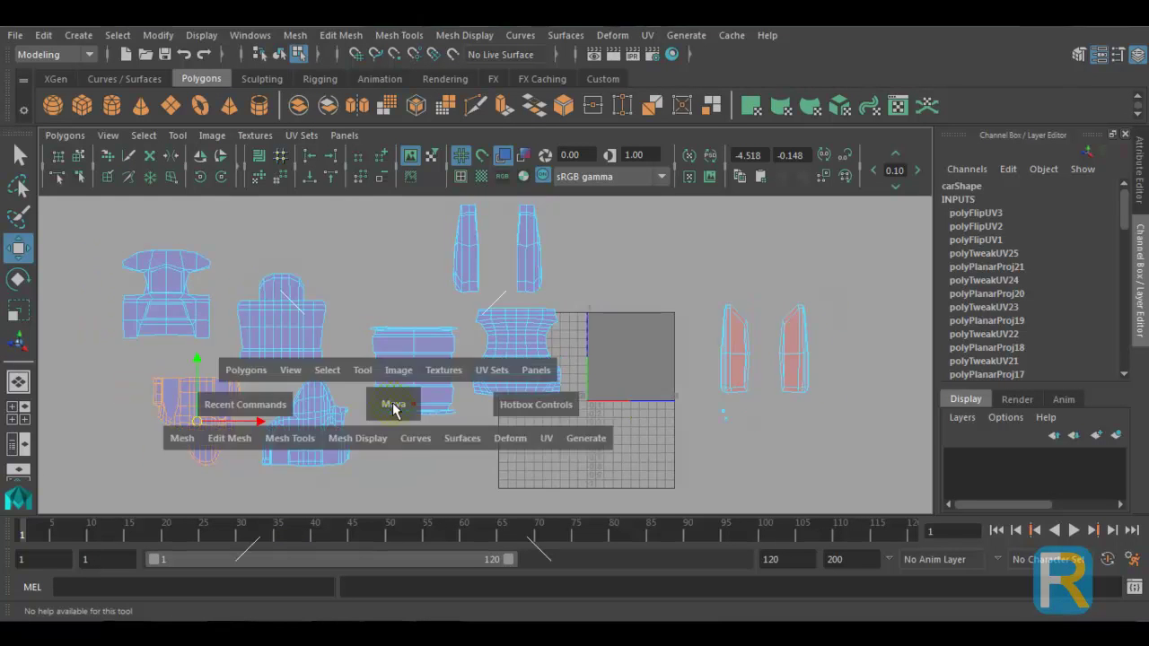
pyautogui.press('space')
pyautogui.moveTo(486, 270); pyautogui.dragTo(566, 146, button='right')
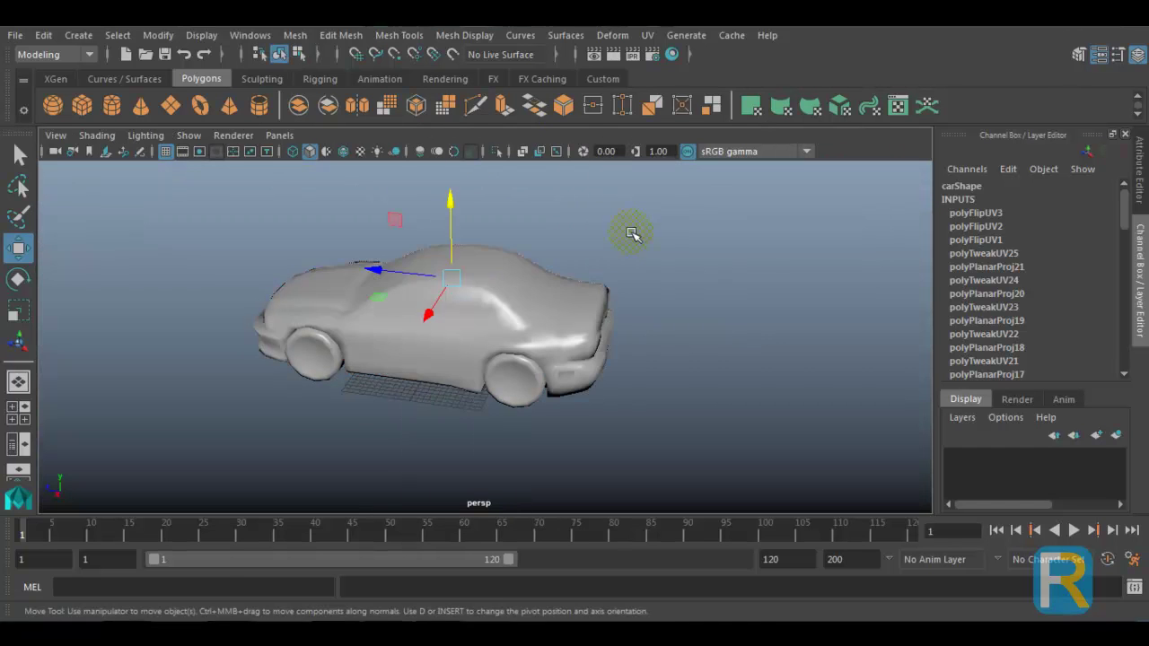
# - Select the car body and assign a new Phong material to it
pyautogui.click(630, 235)
pyautogui.click(560, 277)
pyautogui.keyDown('alt'); pyautogui.moveTo(532, 332); pyautogui.dragTo(531, 250); pyautogui.keyUp('alt')
pyautogui.moveTo(530, 249); pyautogui.dragTo(538, 581, button='right')
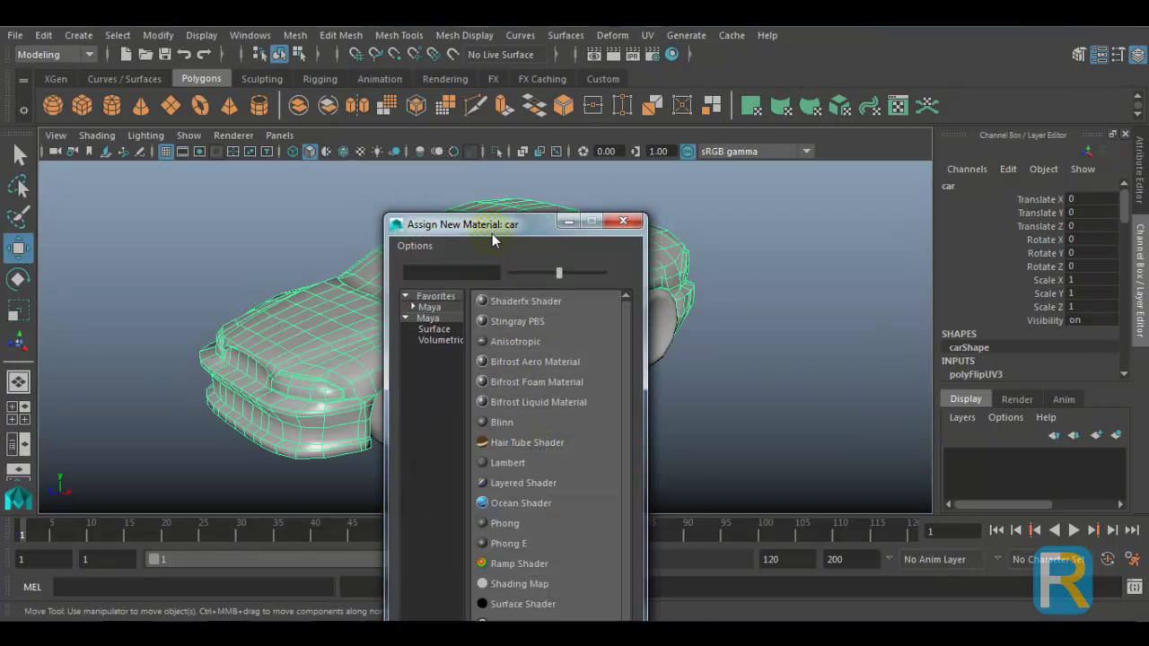
pyautogui.moveTo(492, 225); pyautogui.dragTo(541, 79)
pyautogui.click(551, 371)
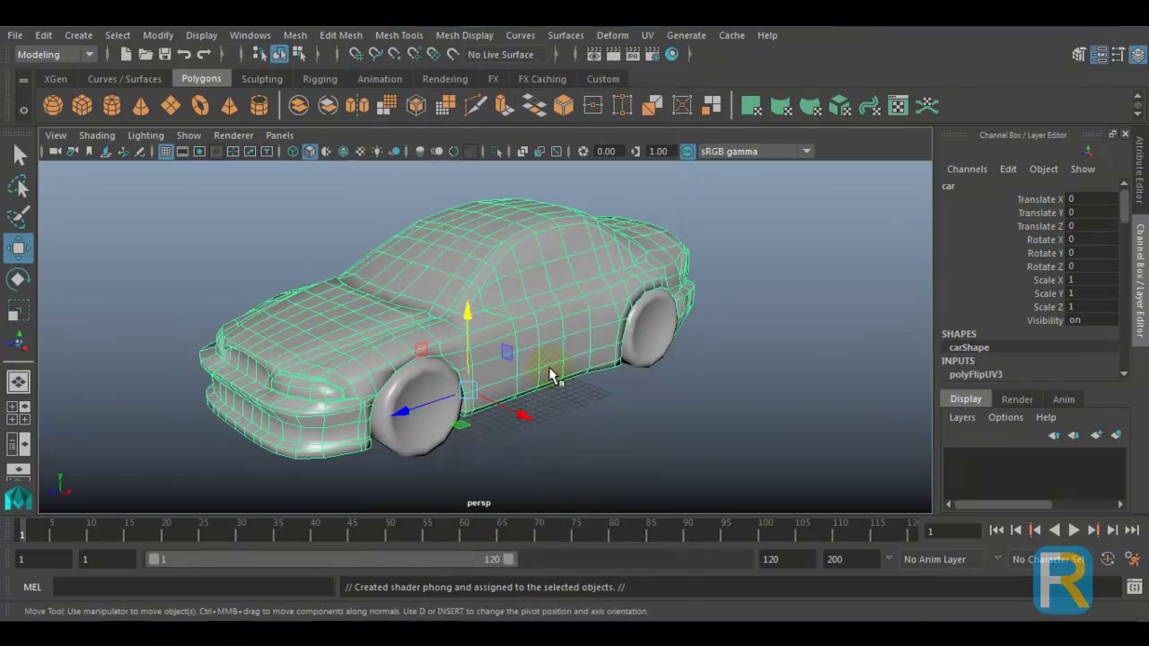
# - Open the car body's Phong material attributes and connect a File texture to its Color
pyautogui.moveTo(501, 257); pyautogui.dragTo(569, 563, button='right')
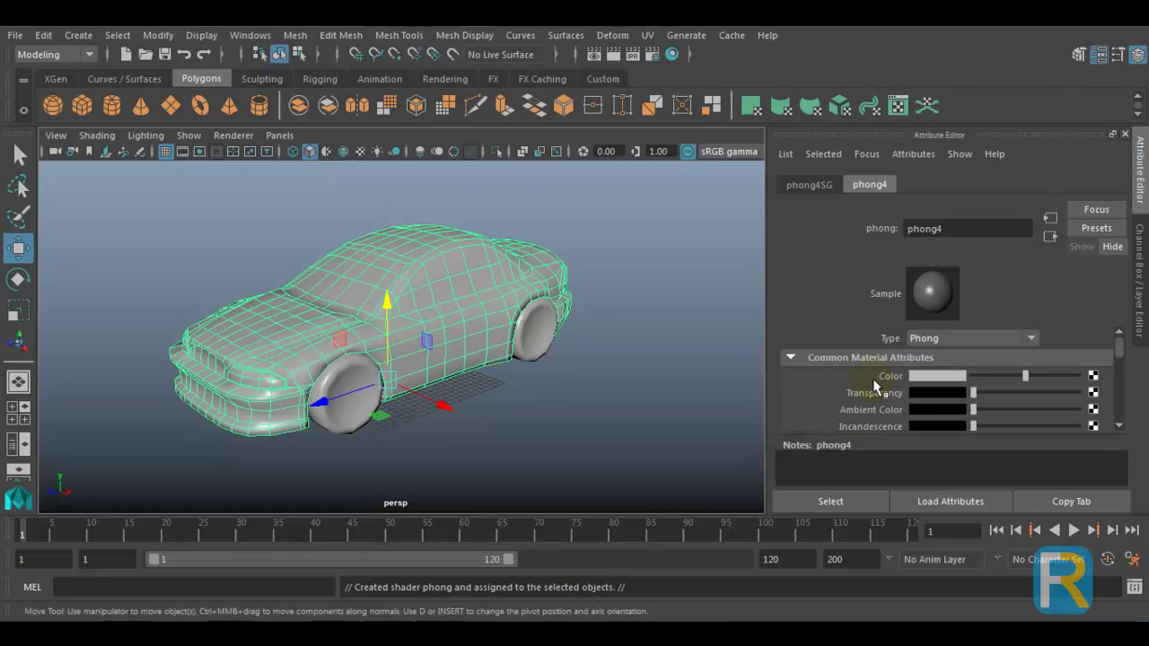
pyautogui.click(1093, 377)
pyautogui.click(1093, 377)
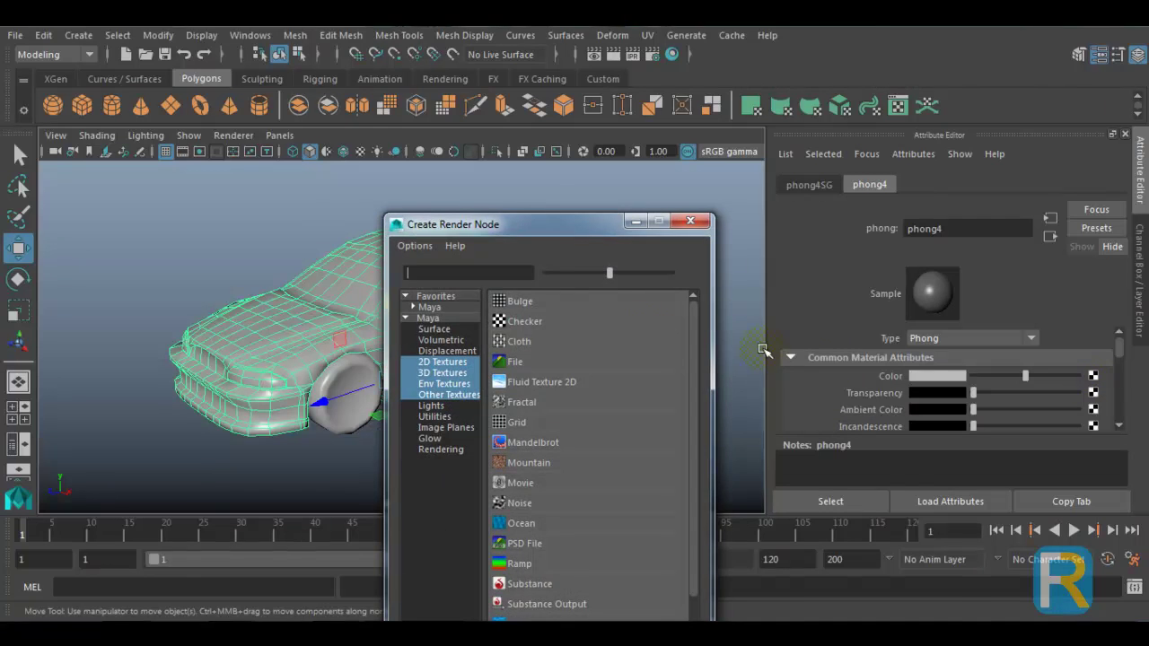
pyautogui.moveTo(561, 223); pyautogui.dragTo(627, 69)
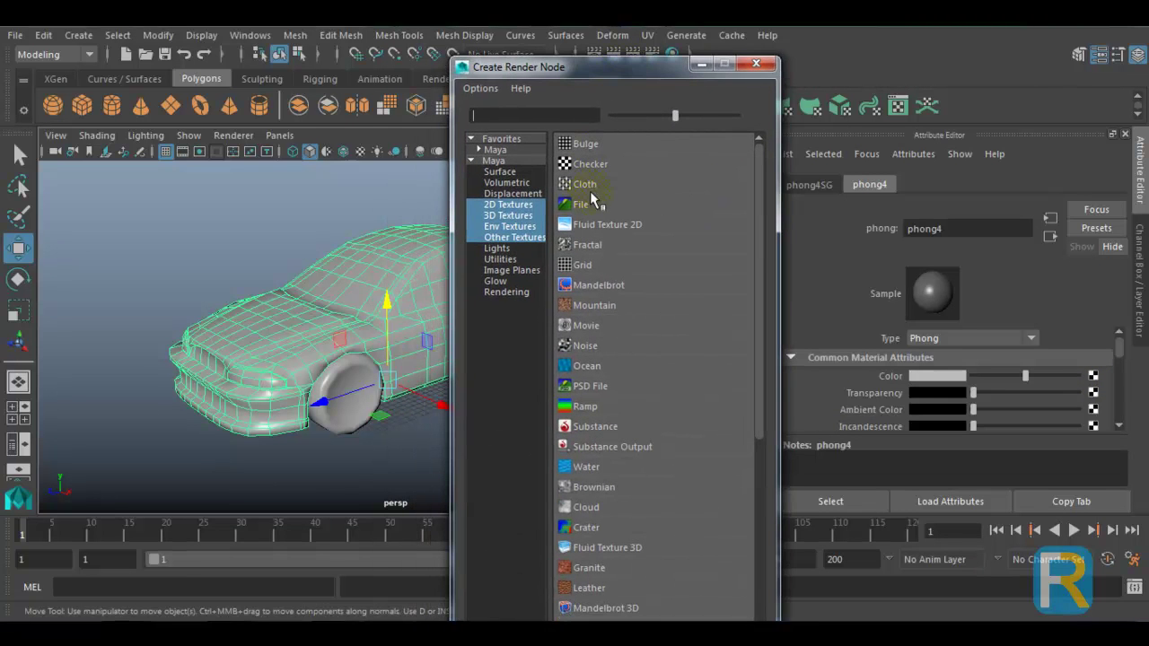
pyautogui.click(592, 202)
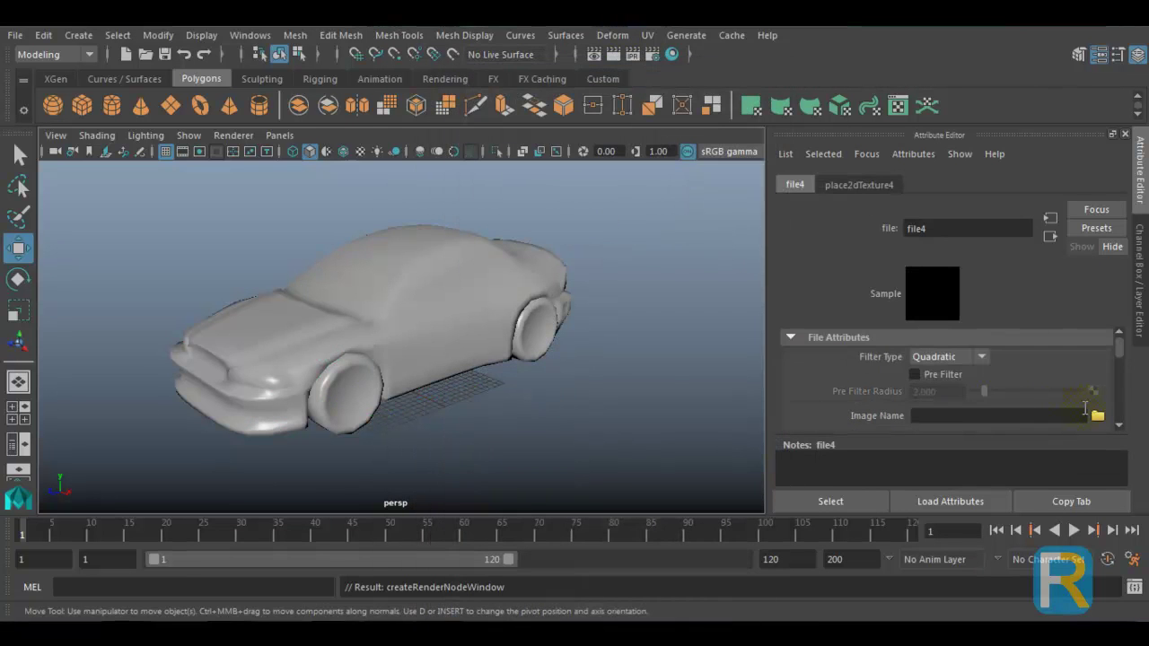
# - Load image039.jpg from the Desktop into the file texture and turn on textured display in the perspective view
pyautogui.click(1097, 416)
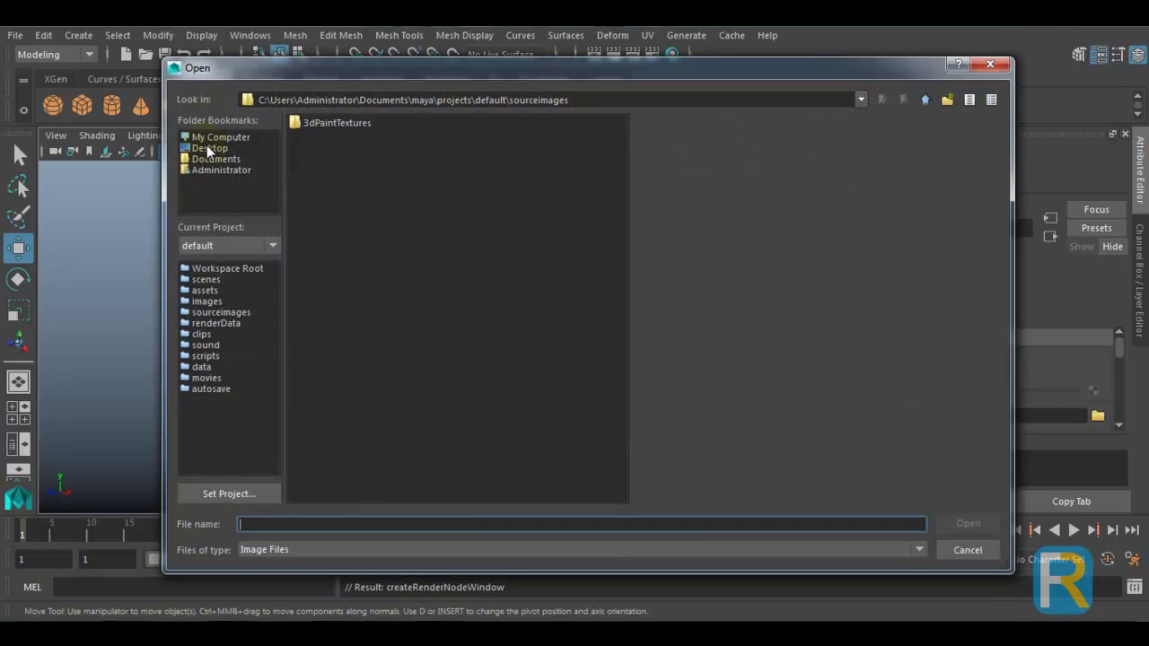
pyautogui.click(208, 149)
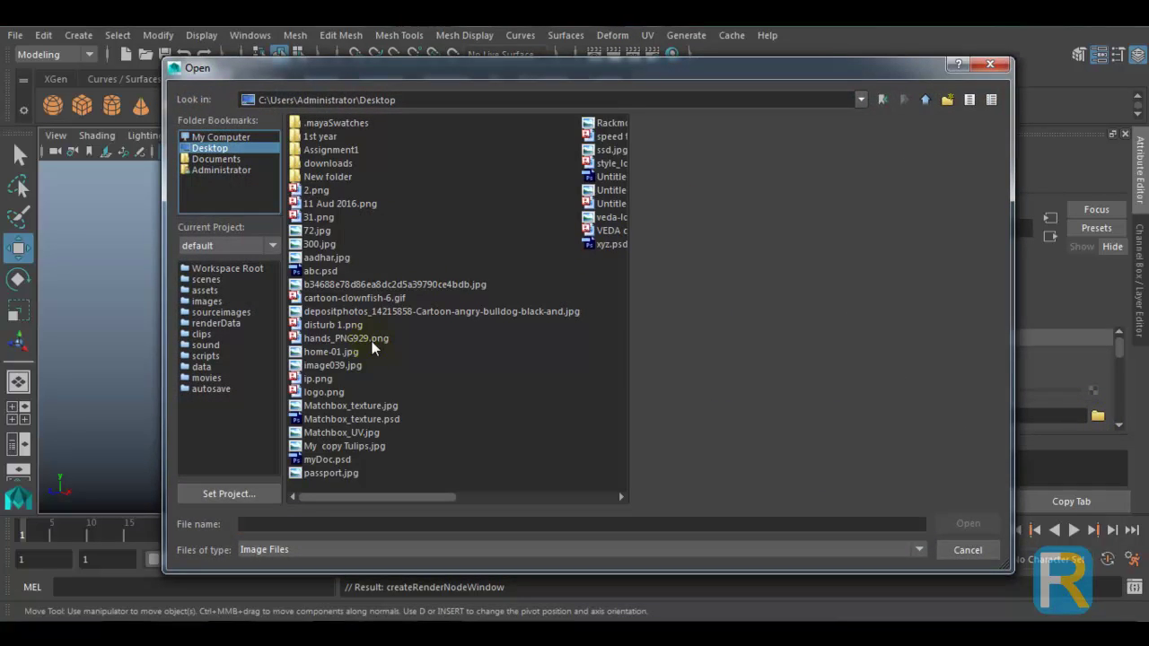
pyautogui.click(356, 376)
pyautogui.click(338, 283)
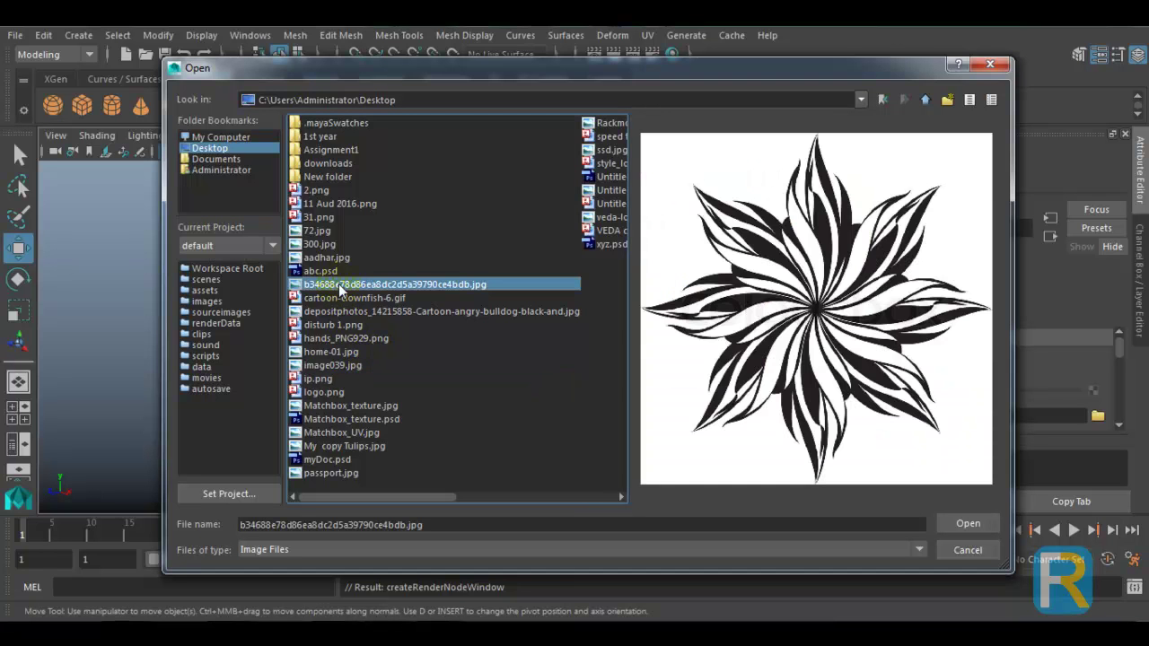
pyautogui.click(337, 310)
pyautogui.click(334, 324)
pyautogui.click(333, 338)
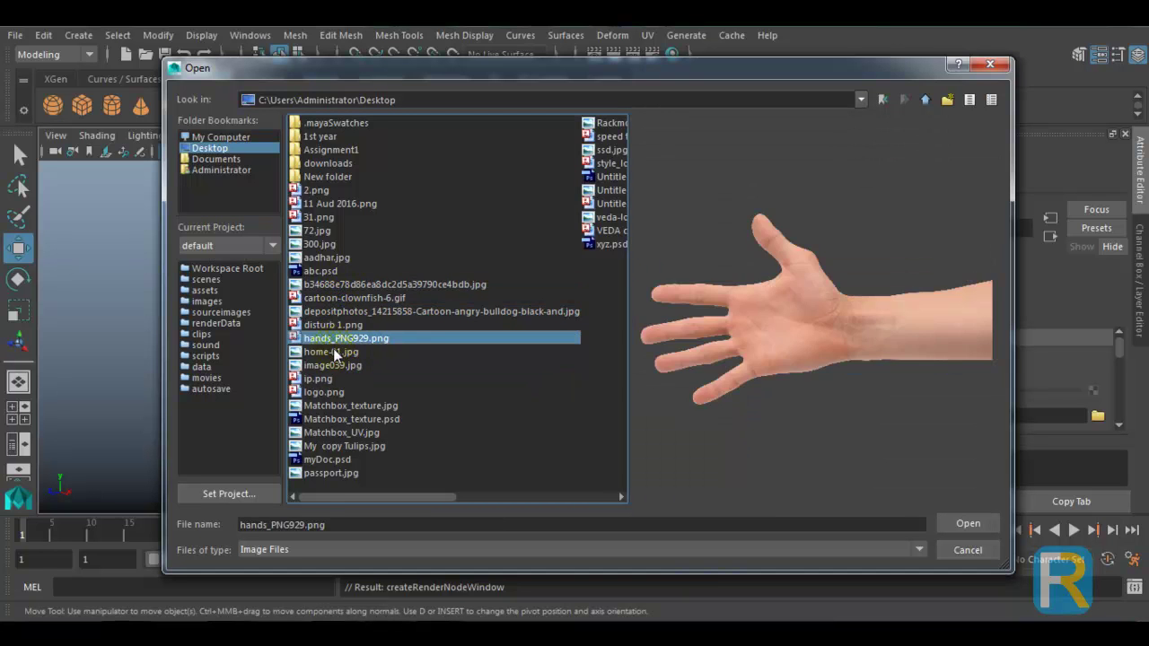
pyautogui.click(334, 351)
pyautogui.click(336, 364)
pyautogui.click(976, 521)
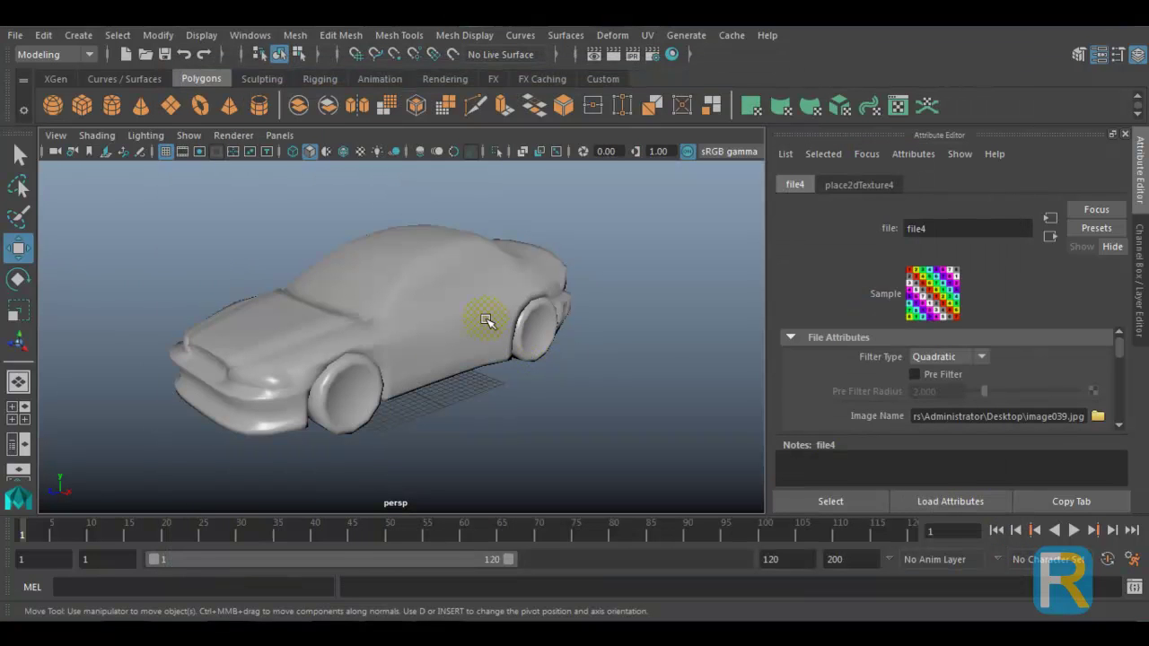
pyautogui.press('6')
# - Examine the number pattern on the car's hood, front bumper and sides for stretching and orientation
pyautogui.scroll(3, 486, 321)
pyautogui.keyDown('alt'); pyautogui.moveTo(484, 336); pyautogui.dragTo(634, 326); pyautogui.keyUp('alt')
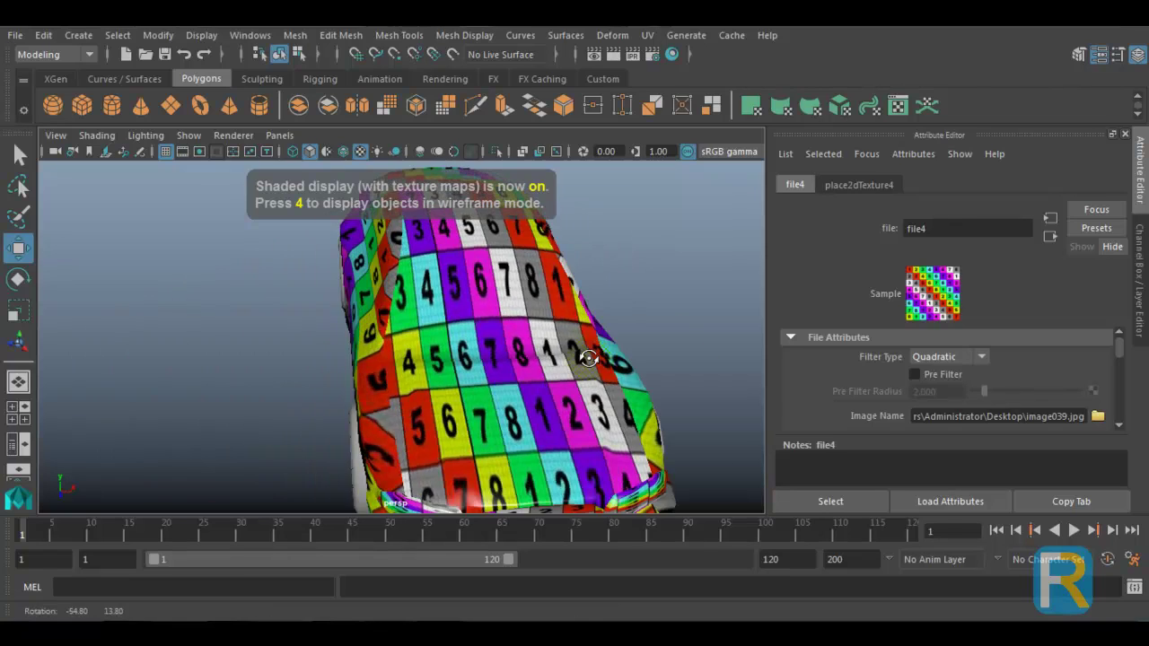
pyautogui.scroll(3, 580, 341)
pyautogui.keyDown('alt'); pyautogui.moveTo(580, 341); pyautogui.dragTo(373, 348, button='middle'); pyautogui.keyUp('alt')
pyautogui.keyDown('alt'); pyautogui.moveTo(388, 343); pyautogui.dragTo(436, 356, button='right'); pyautogui.keyUp('alt')
pyautogui.keyDown('alt'); pyautogui.moveTo(436, 357); pyautogui.dragTo(409, 352); pyautogui.keyUp('alt')
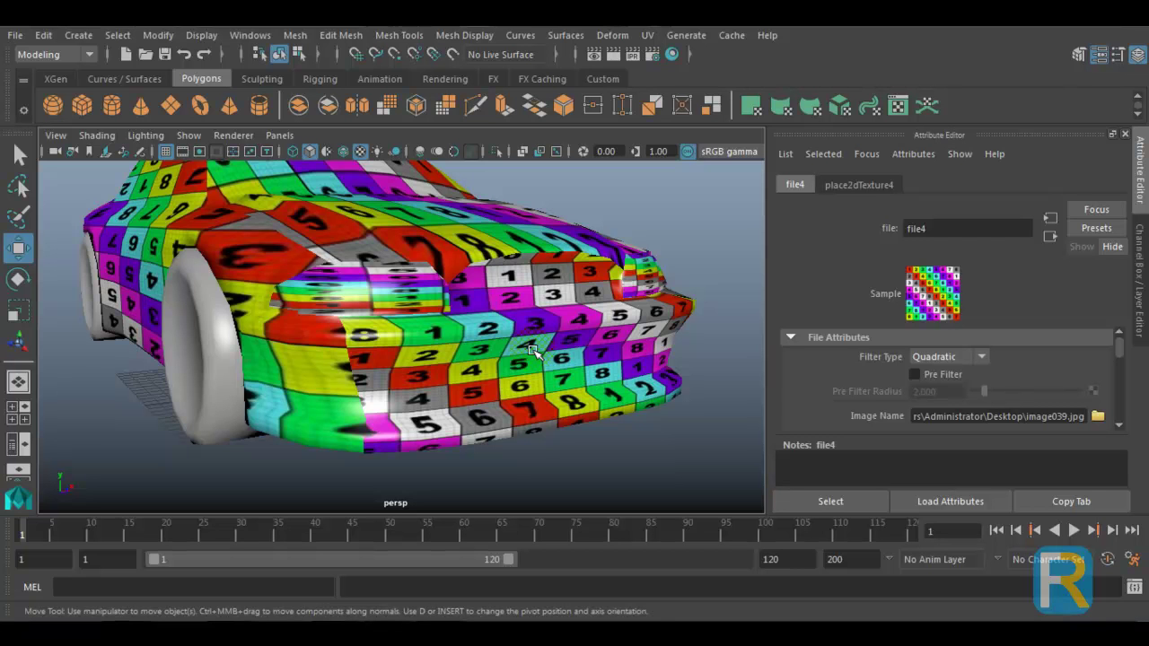
pyautogui.keyDown('alt'); pyautogui.moveTo(532, 350); pyautogui.dragTo(316, 359); pyautogui.keyUp('alt')
pyautogui.keyDown('alt'); pyautogui.moveTo(466, 289); pyautogui.dragTo(458, 367, button='middle'); pyautogui.keyUp('alt')
pyautogui.keyDown('alt'); pyautogui.moveTo(459, 367); pyautogui.dragTo(403, 333, button='right'); pyautogui.keyUp('alt')
pyautogui.keyDown('alt'); pyautogui.moveTo(403, 332); pyautogui.dragTo(427, 358); pyautogui.keyUp('alt')
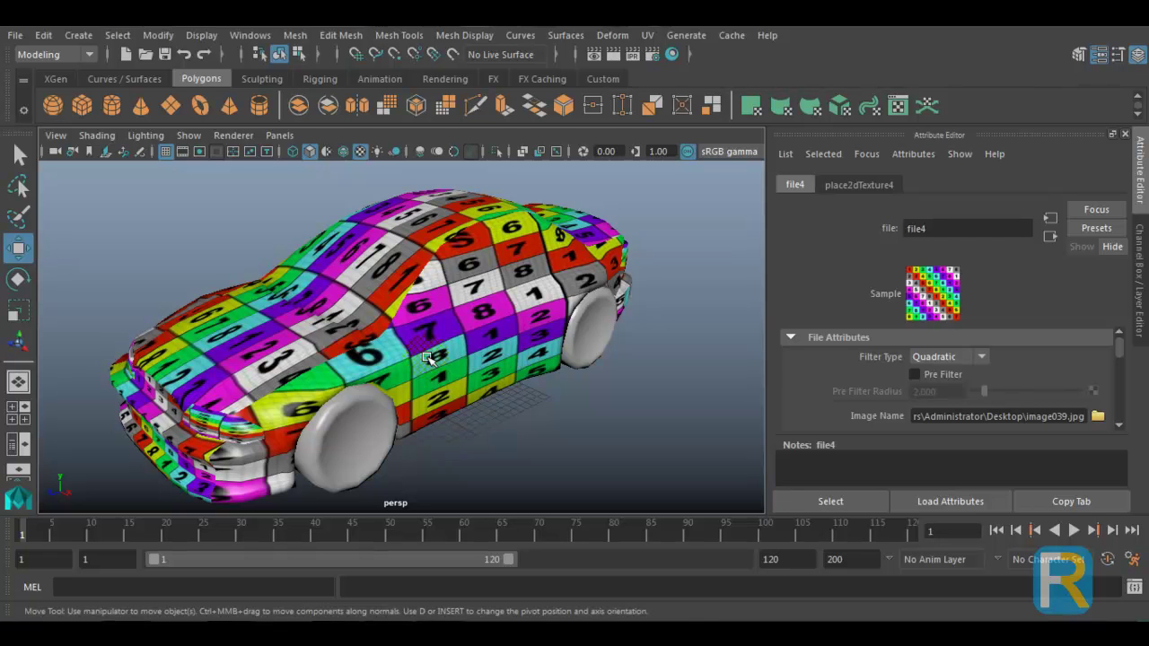
pyautogui.keyDown('alt'); pyautogui.moveTo(428, 357); pyautogui.dragTo(380, 357); pyautogui.keyUp('alt')
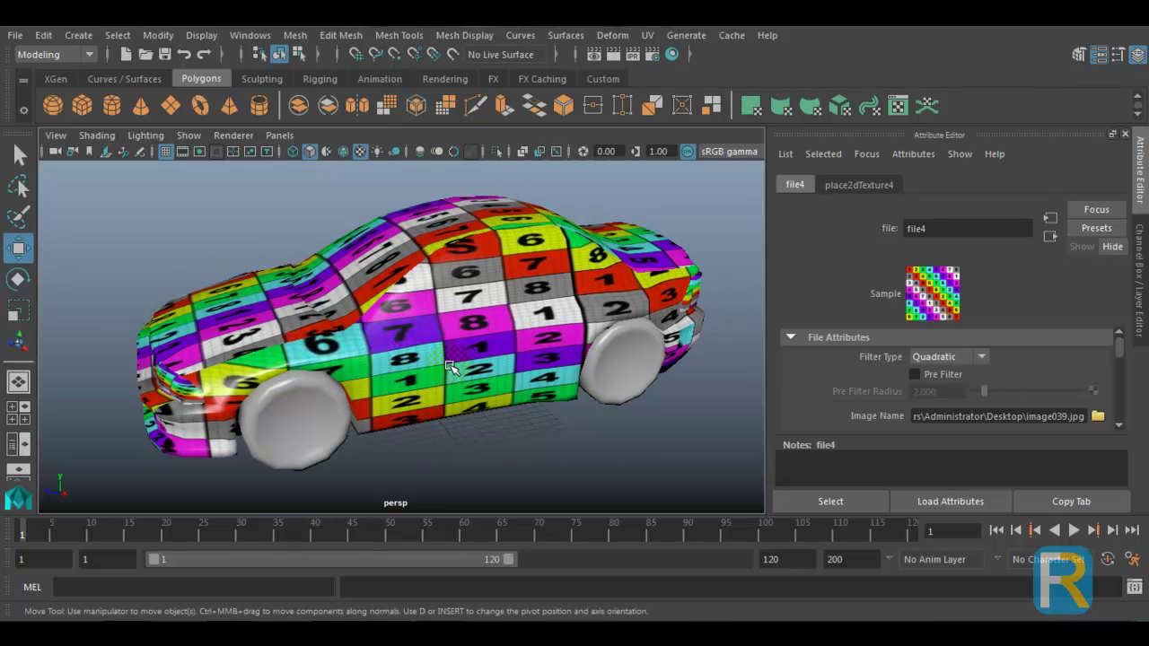
# - Select the car body, maximize the UV editor view and turn off the checker image display behind the shells
pyautogui.press('space')
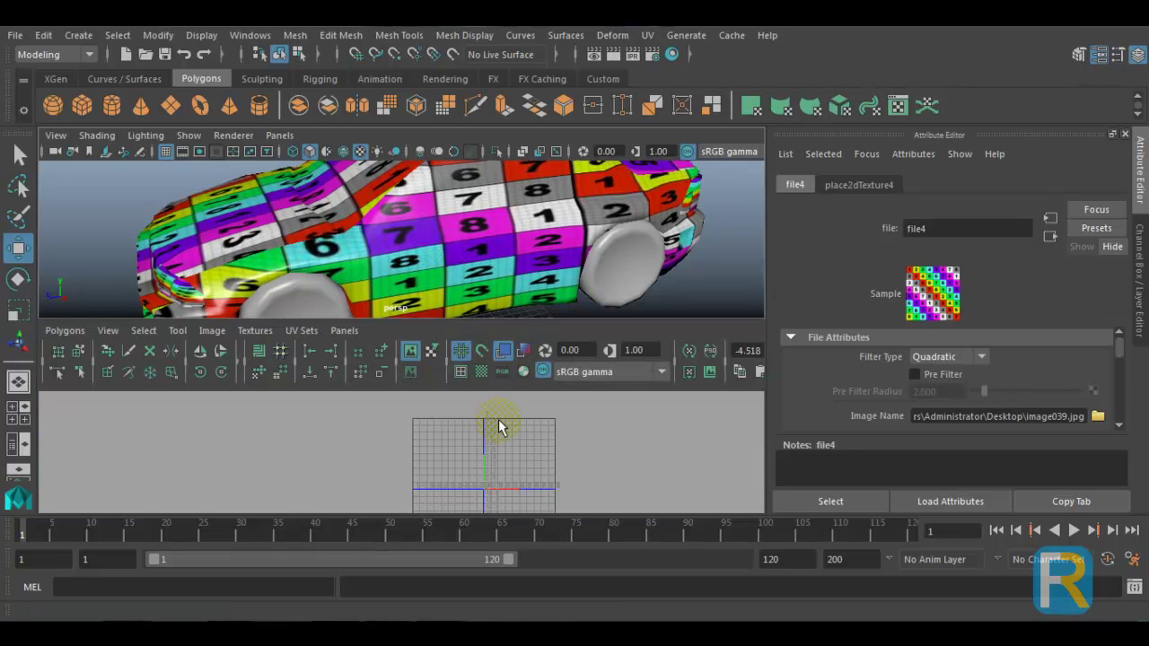
pyautogui.click(500, 230)
pyautogui.press('space')
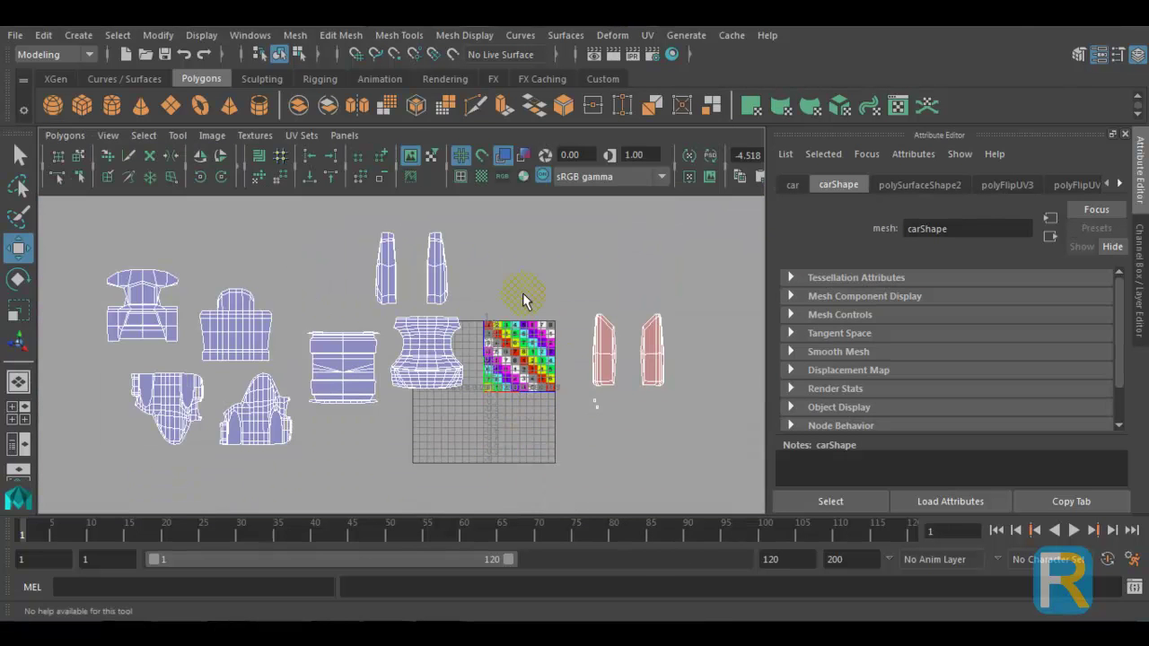
pyautogui.scroll(3, 528, 326)
pyautogui.keyDown('alt'); pyautogui.moveTo(526, 319); pyautogui.dragTo(487, 305, button='right'); pyautogui.keyUp('alt')
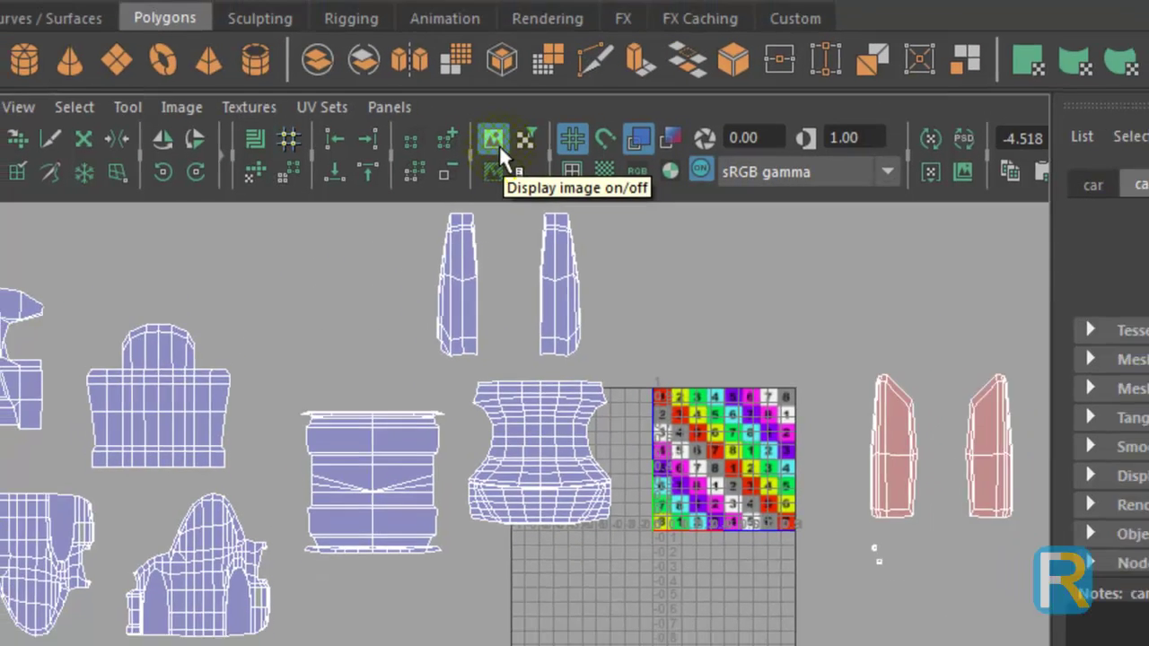
pyautogui.click(512, 143)
pyautogui.keyDown('alt'); pyautogui.moveTo(651, 610); pyautogui.dragTo(716, 591, button='middle'); pyautogui.keyUp('alt')
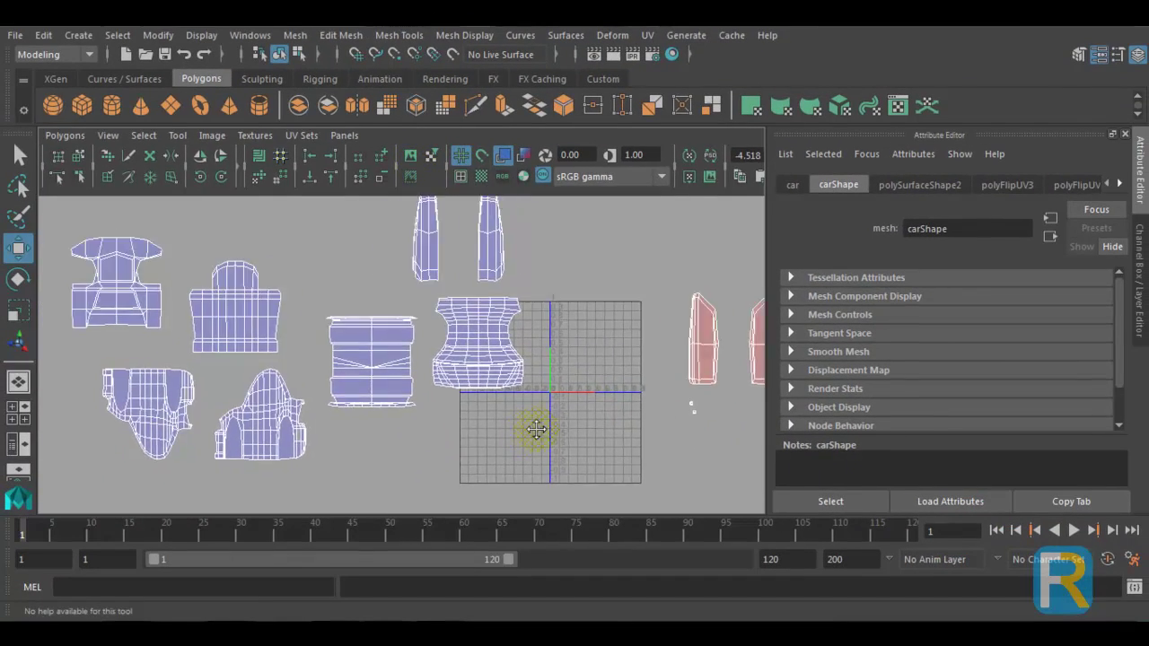
# - Hide the surrounding interface so the UV layout fills the screen, framing the shells around the 0–1 UV square
pyautogui.keyDown('alt'); pyautogui.moveTo(535, 429); pyautogui.dragTo(558, 422, button='middle'); pyautogui.keyUp('alt')
pyautogui.press('space')
pyautogui.press('space')
pyautogui.hotkey('ctrl', 'space')
pyautogui.keyDown('alt'); pyautogui.moveTo(547, 414); pyautogui.dragTo(666, 406, button='right'); pyautogui.keyUp('alt')
pyautogui.keyDown('alt'); pyautogui.moveTo(653, 405); pyautogui.dragTo(386, 461, button='middle'); pyautogui.keyUp('alt')
pyautogui.keyDown('alt'); pyautogui.moveTo(542, 430); pyautogui.dragTo(447, 435, button='middle'); pyautogui.keyUp('alt')
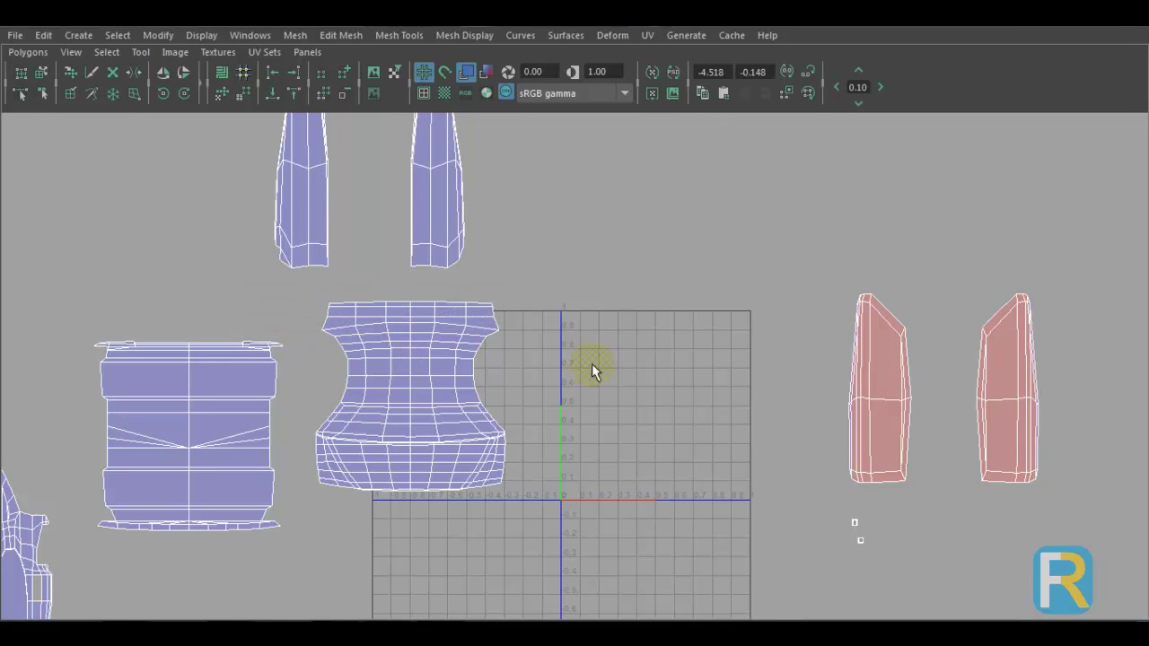
# - Switch to UV selection and move the car's hood-and-roof shell into the upper part of the 0–1 UV square
pyautogui.moveTo(397, 314); pyautogui.dragTo(475, 308, button='right')
pyautogui.moveTo(314, 296); pyautogui.dragTo(546, 541)
pyautogui.moveTo(415, 380); pyautogui.dragTo(621, 361)
# - Select the wide and narrow ends of the hood-and-roof shell in turn and examine which areas they cover on the car
pyautogui.moveTo(493, 374); pyautogui.dragTo(731, 522)
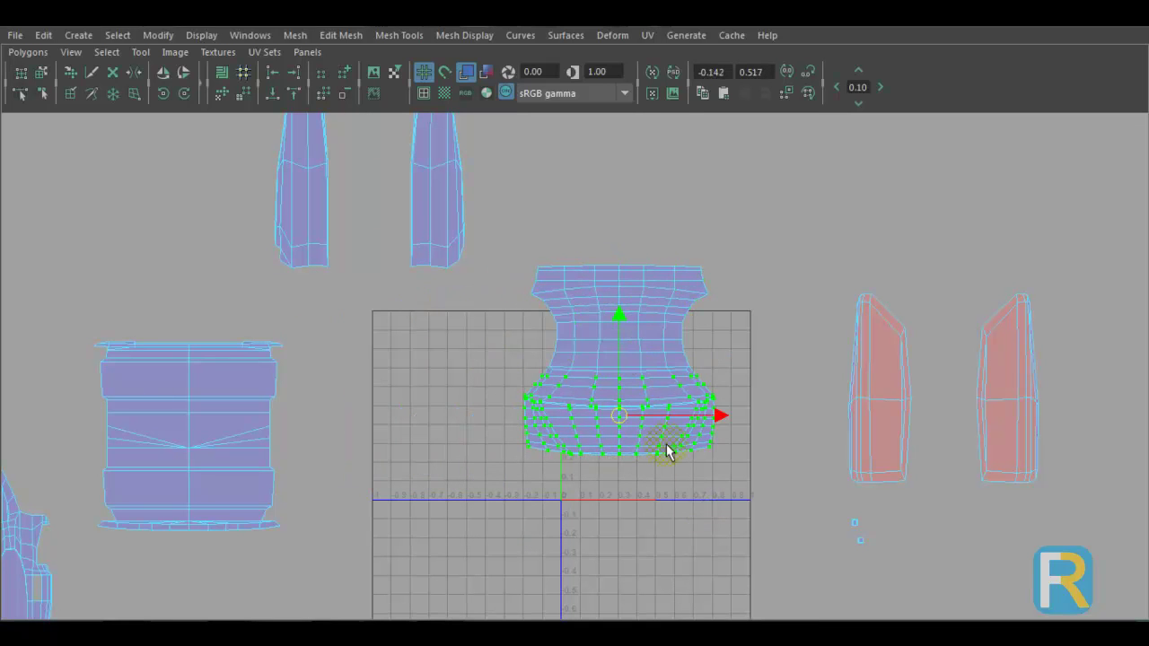
pyautogui.moveTo(533, 259); pyautogui.dragTo(726, 347)
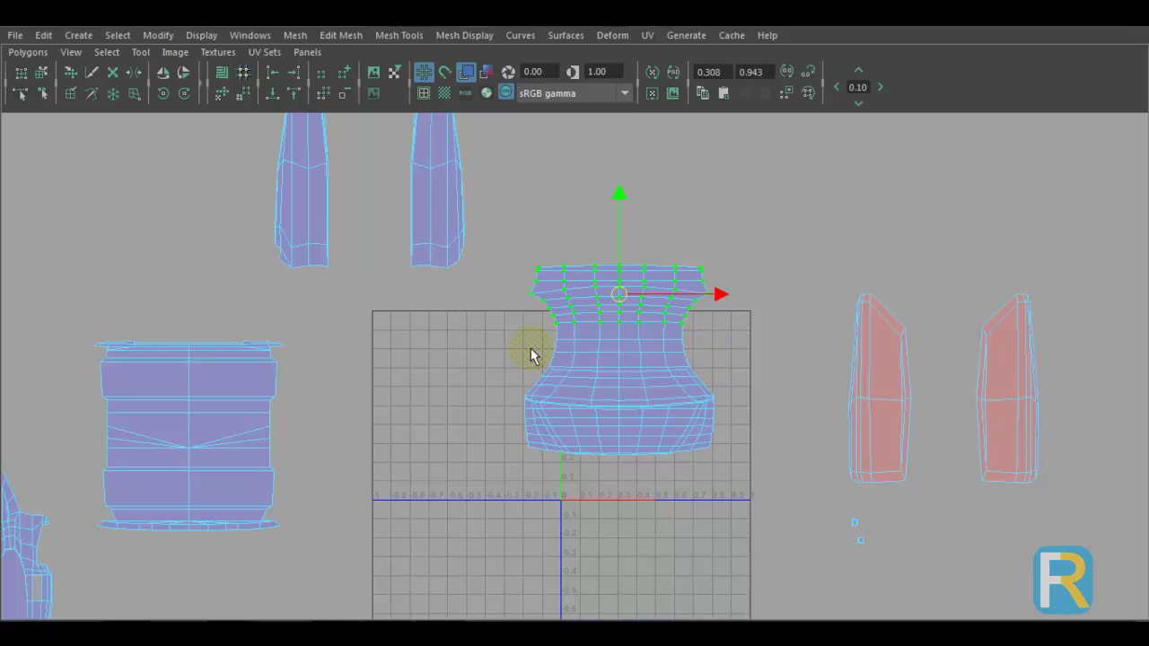
pyautogui.press('space')
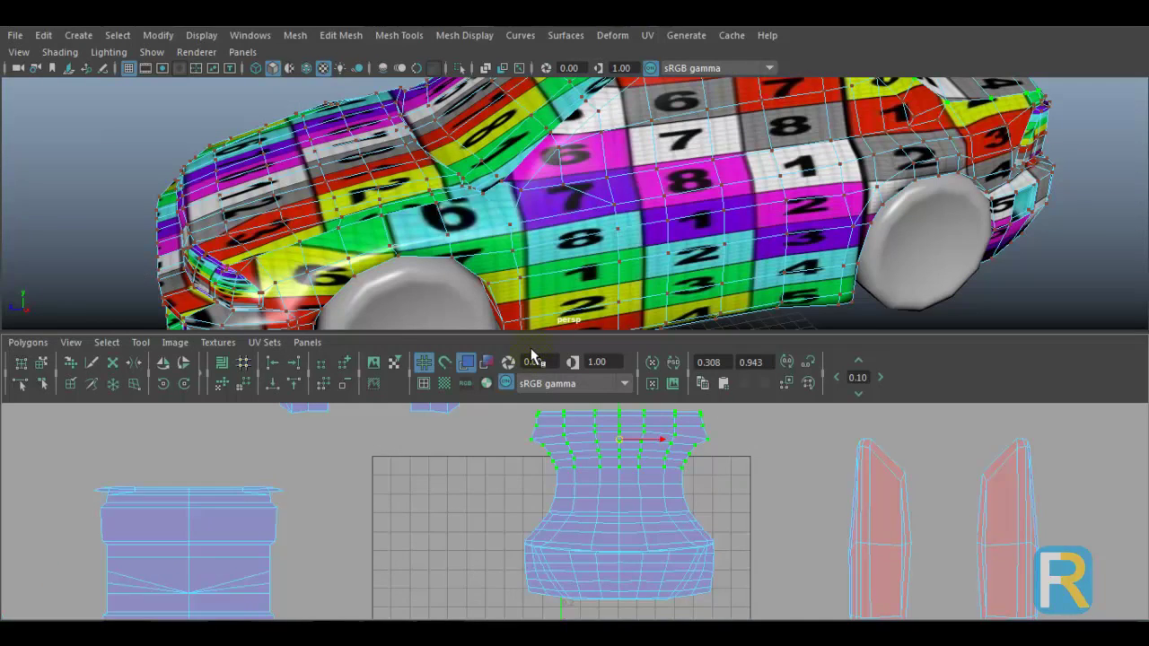
pyautogui.moveTo(511, 407); pyautogui.dragTo(753, 488)
pyautogui.scroll(-3, 712, 207)
pyautogui.keyDown('alt'); pyautogui.moveTo(712, 208); pyautogui.dragTo(667, 205); pyautogui.keyUp('alt')
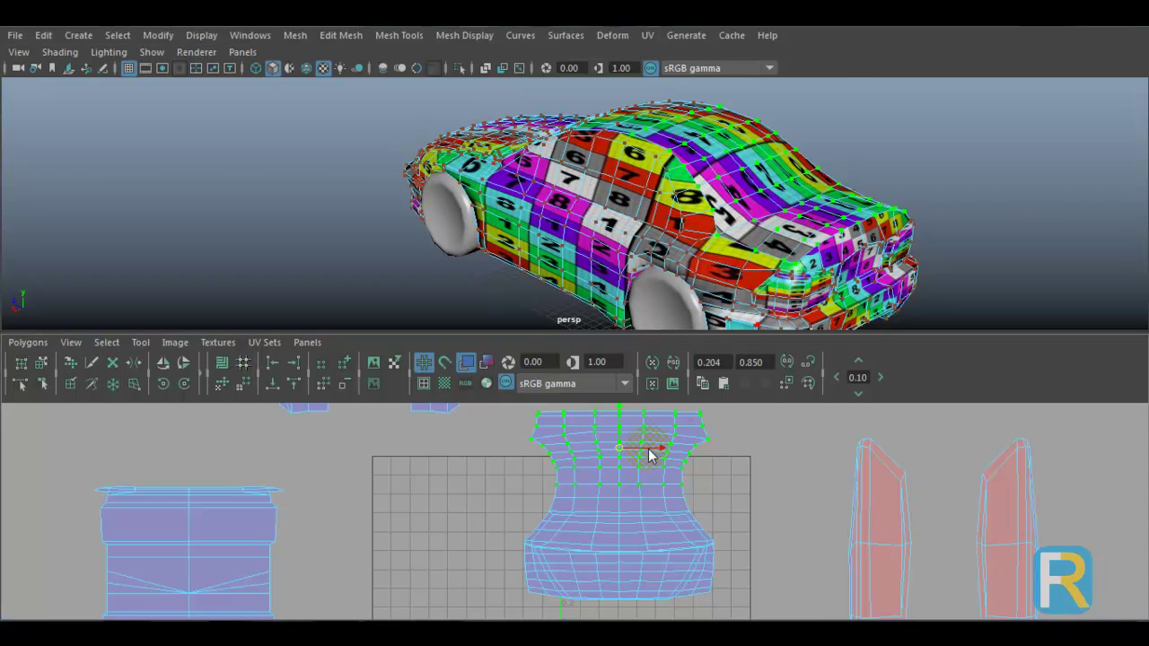
pyautogui.press('space')
# - Rotate the whole hood-and-roof shell 90° clockwise and lower it so its height fits between 0 and 1 in V
pyautogui.moveTo(505, 236); pyautogui.dragTo(745, 518)
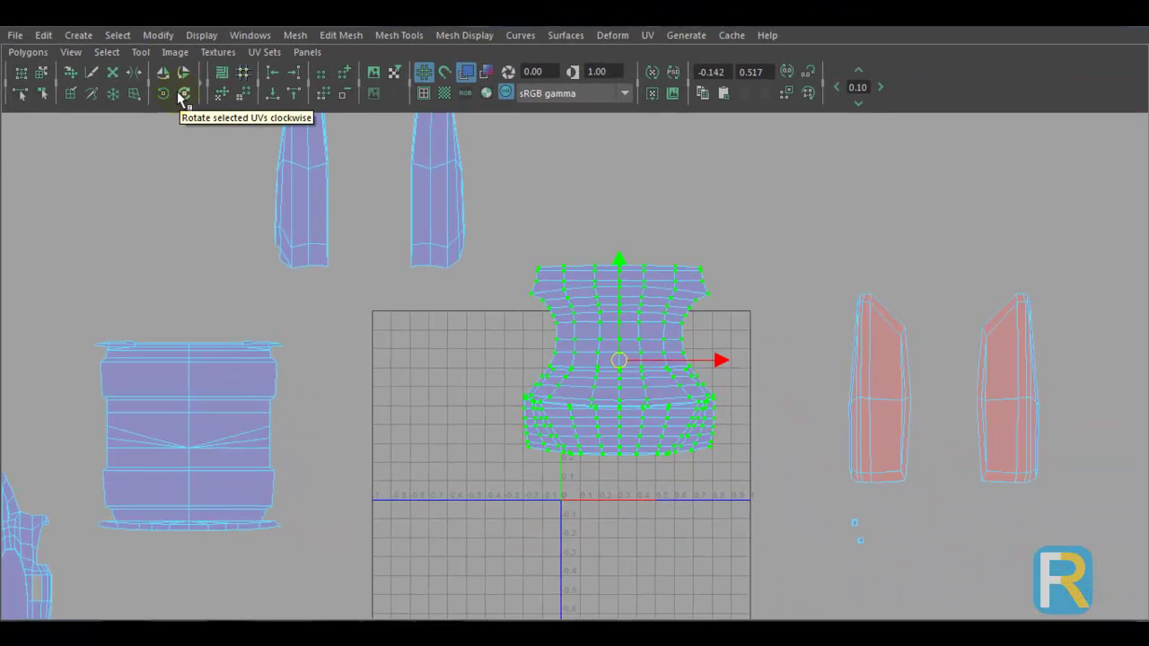
pyautogui.click(183, 93)
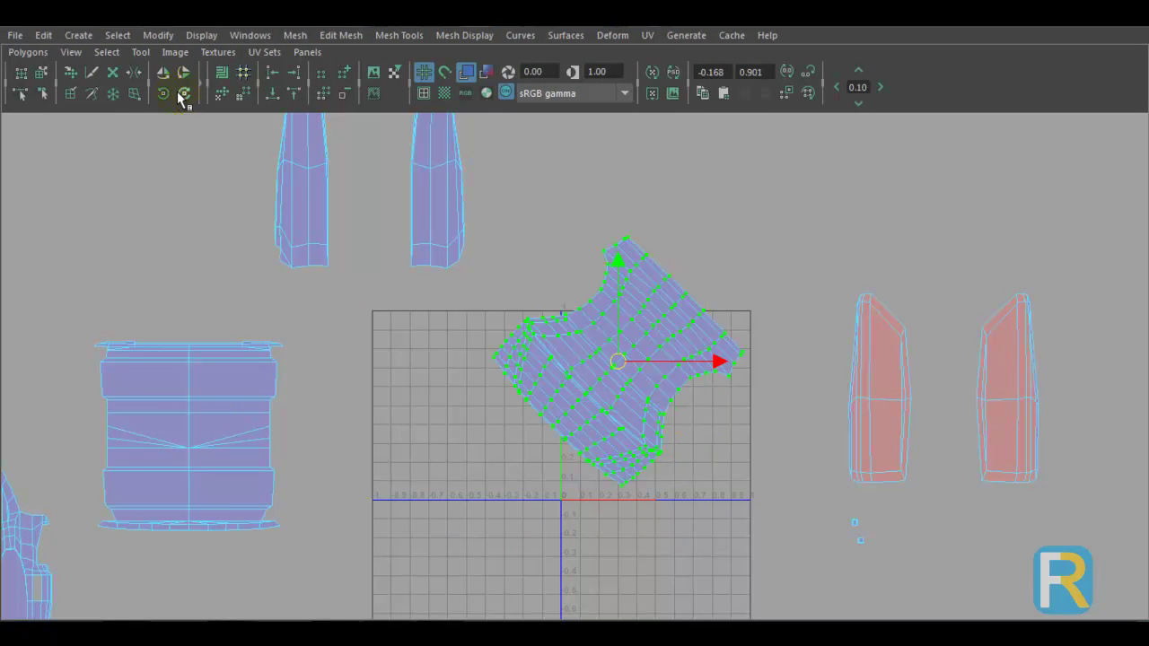
pyautogui.click(182, 95)
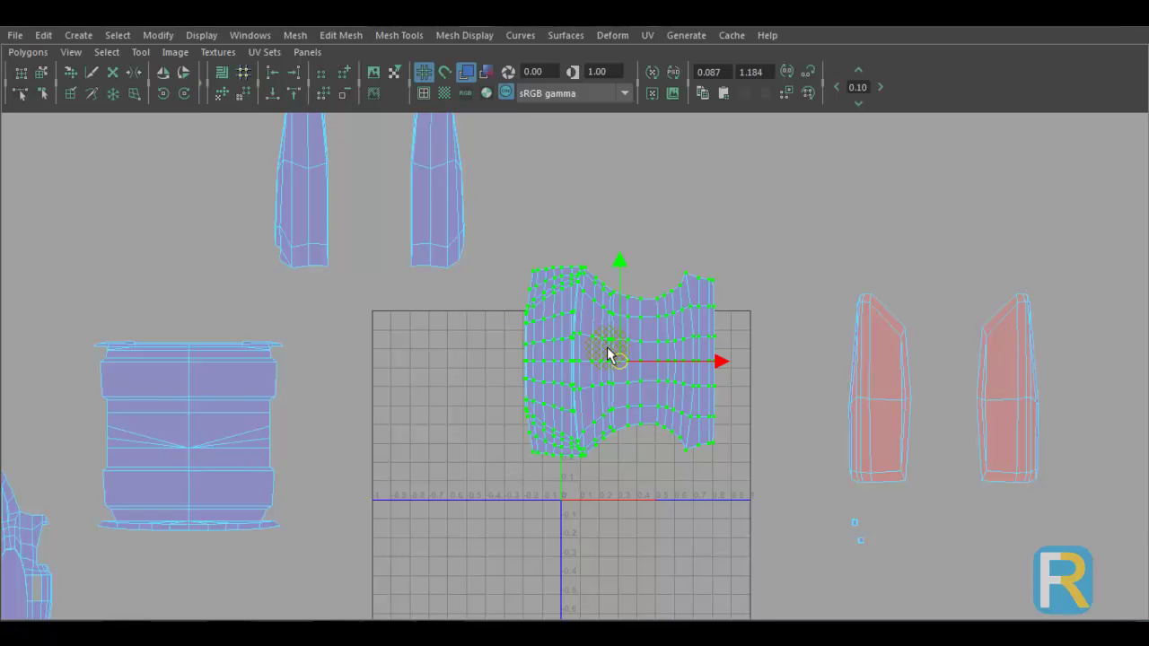
pyautogui.moveTo(618, 260); pyautogui.dragTo(620, 308)
# - Move the two red shells and their small loose pieces away from the UV square, up beside the other shells
pyautogui.moveTo(858, 298); pyautogui.dragTo(1113, 607)
pyautogui.scroll(-3, 885, 431)
pyautogui.moveTo(837, 404); pyautogui.dragTo(236, 165)
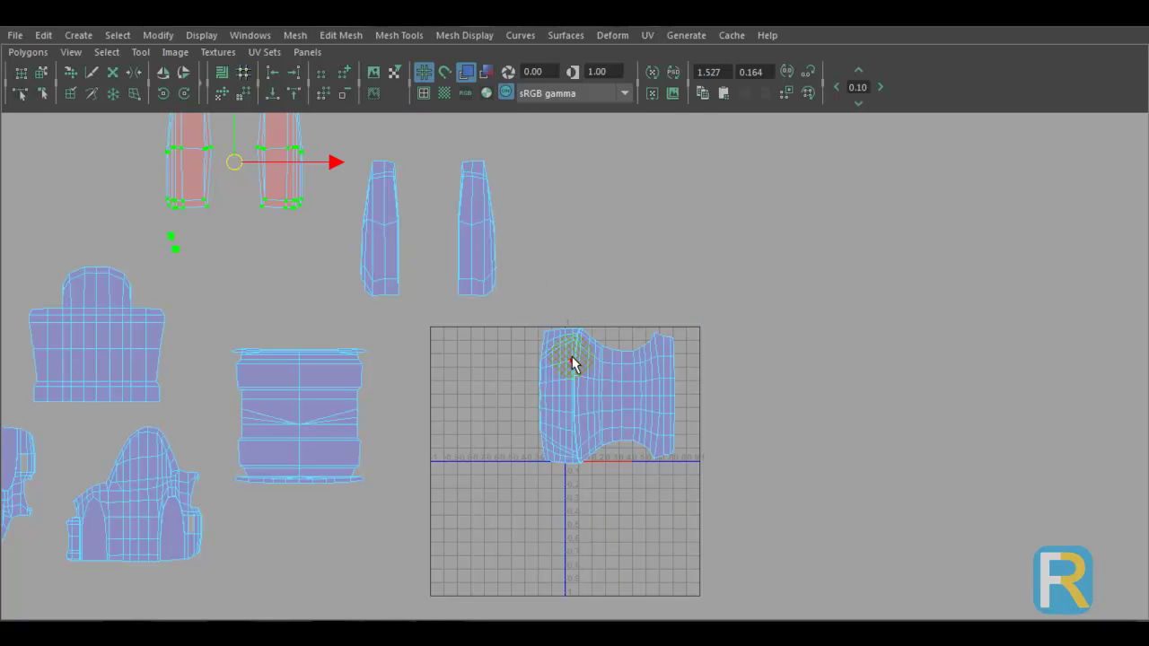
# - Select the UVs at the right end of the hood-and-roof shell and open the Unfold UVs options
pyautogui.scroll(3, 575, 363)
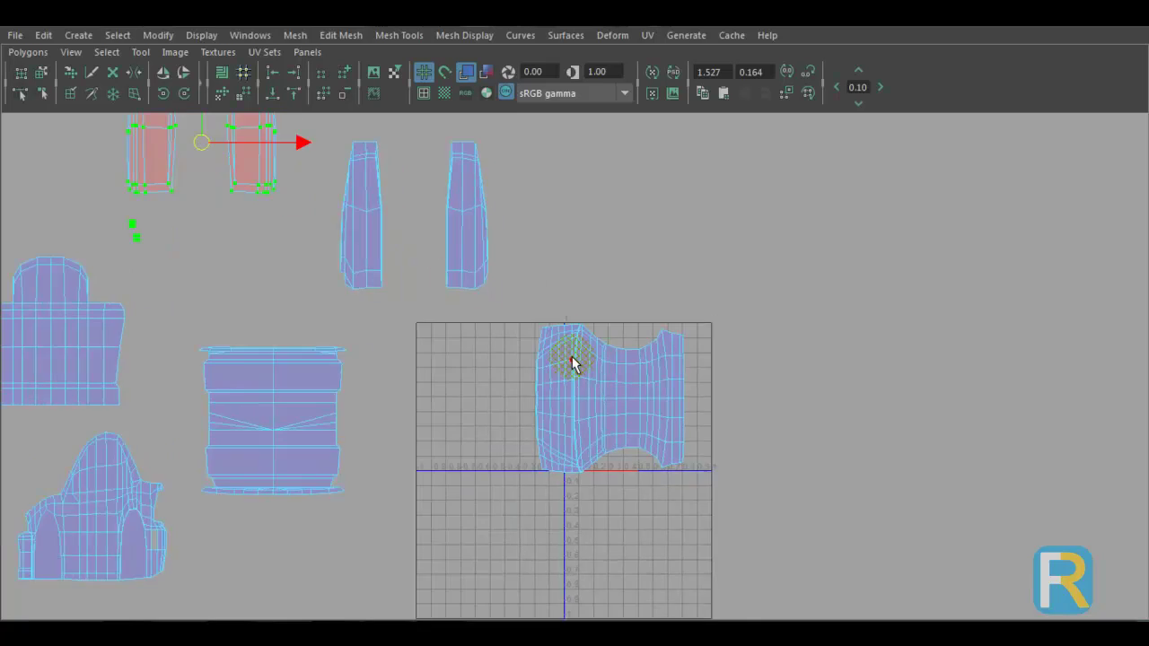
pyautogui.moveTo(677, 348); pyautogui.dragTo(872, 575)
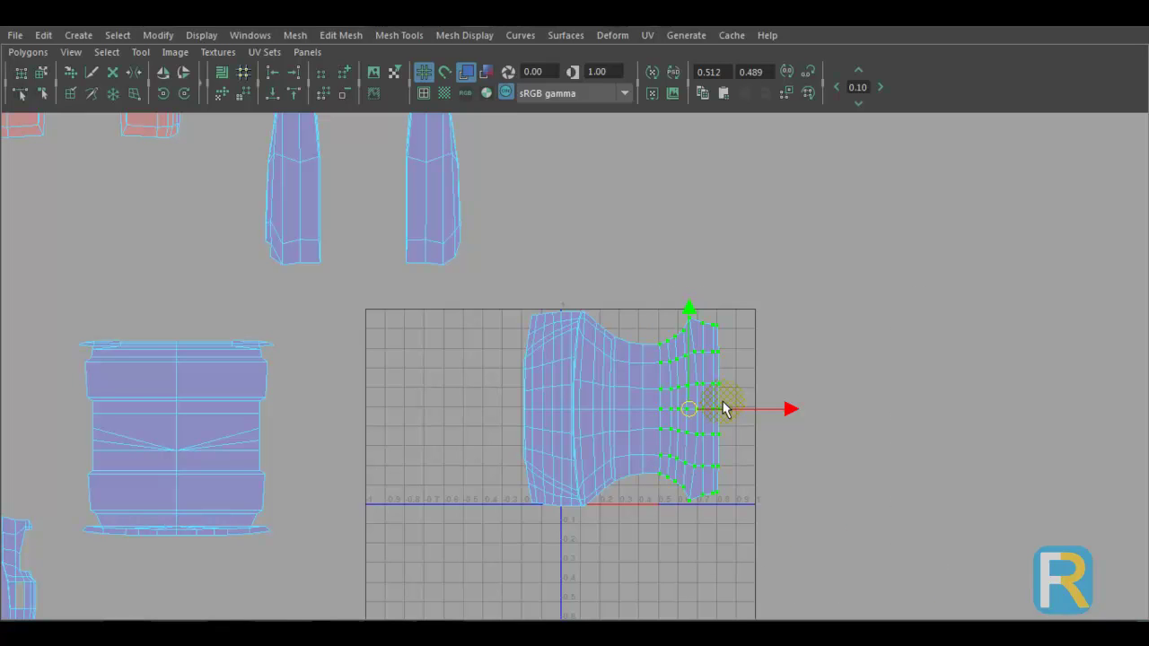
pyautogui.keyDown('shift'); pyautogui.moveTo(667, 376); pyautogui.dragTo(699, 334, button='right'); pyautogui.keyUp('shift')
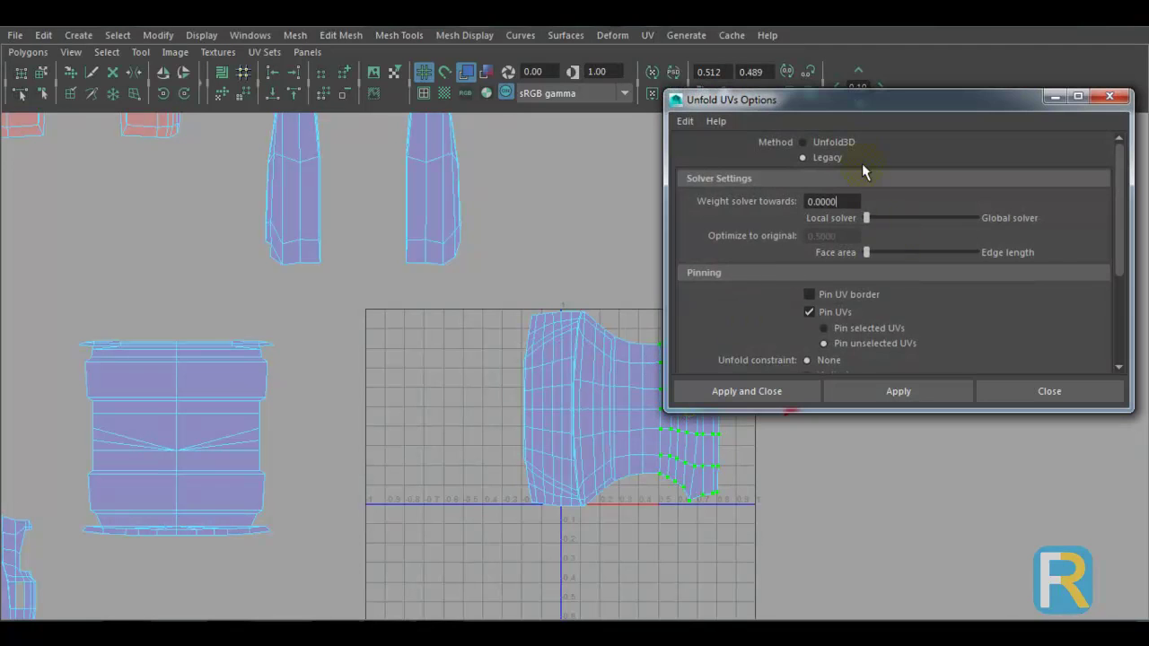
# - Try unfolding the selected UVs with the Unfold3D method using 1 iteration and Pack, and undo it
pyautogui.click(843, 144)
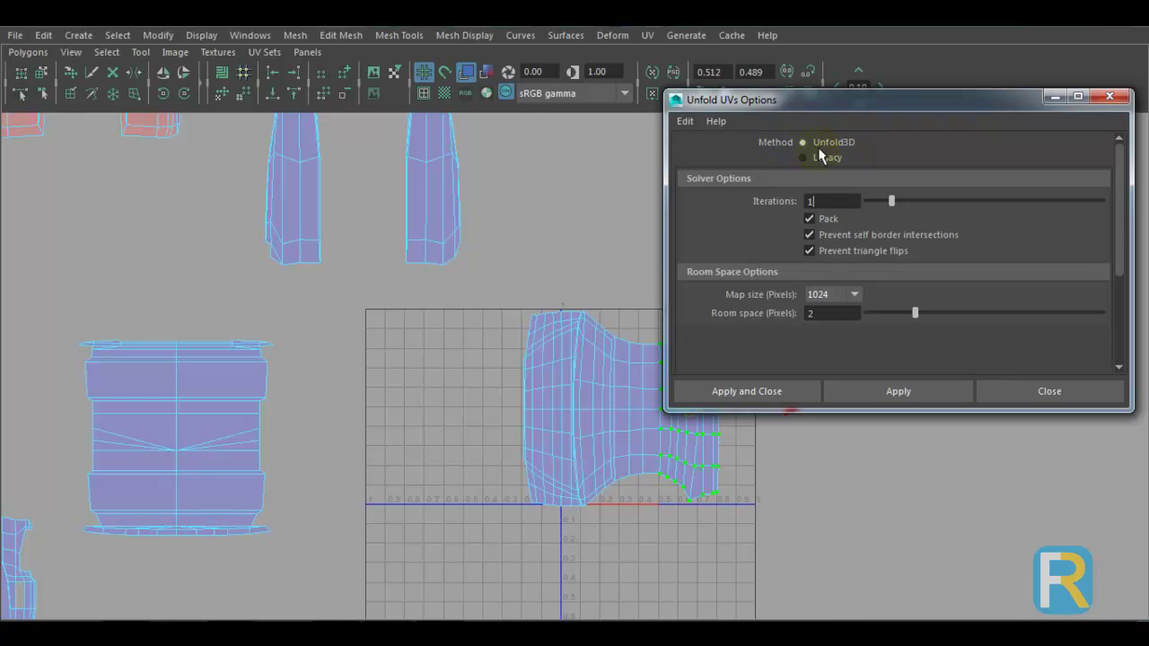
pyautogui.click(936, 388)
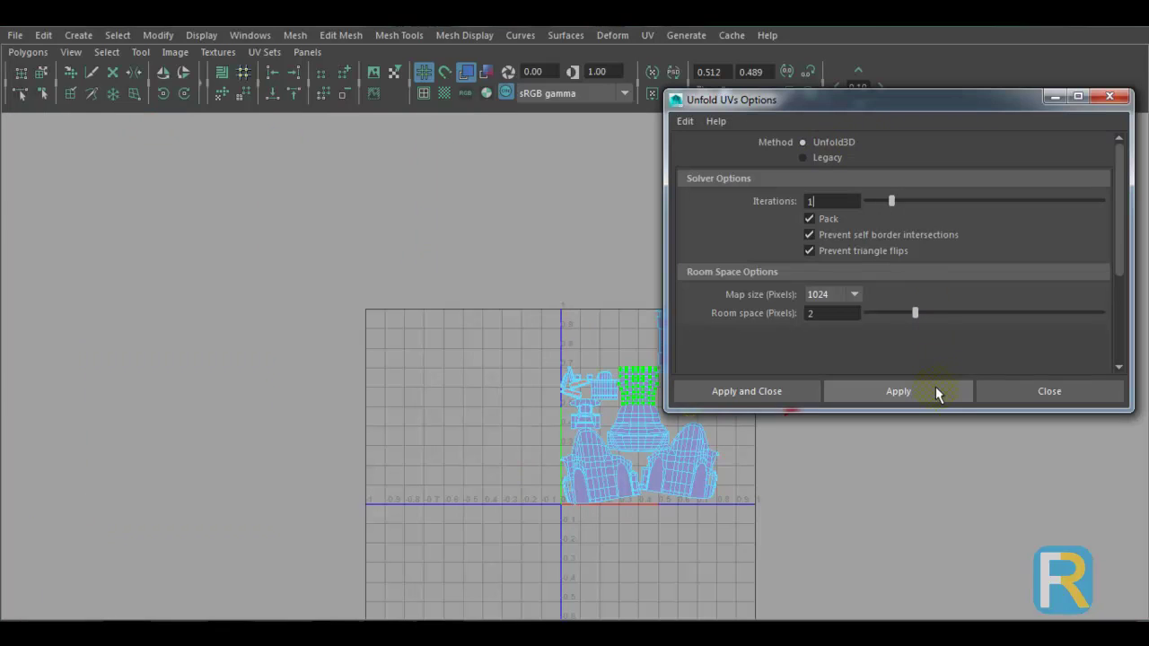
pyautogui.moveTo(822, 101); pyautogui.dragTo(885, 105)
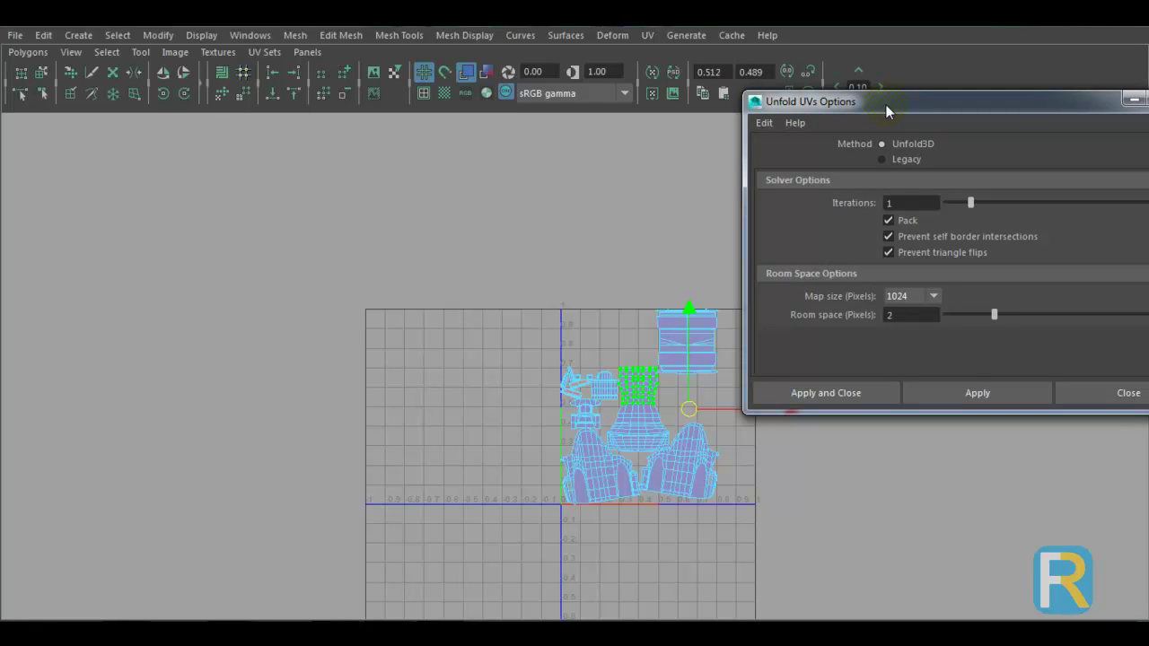
pyautogui.moveTo(885, 104); pyautogui.dragTo(782, 130)
pyautogui.click(608, 235)
pyautogui.hotkey('ctrl', 'z')
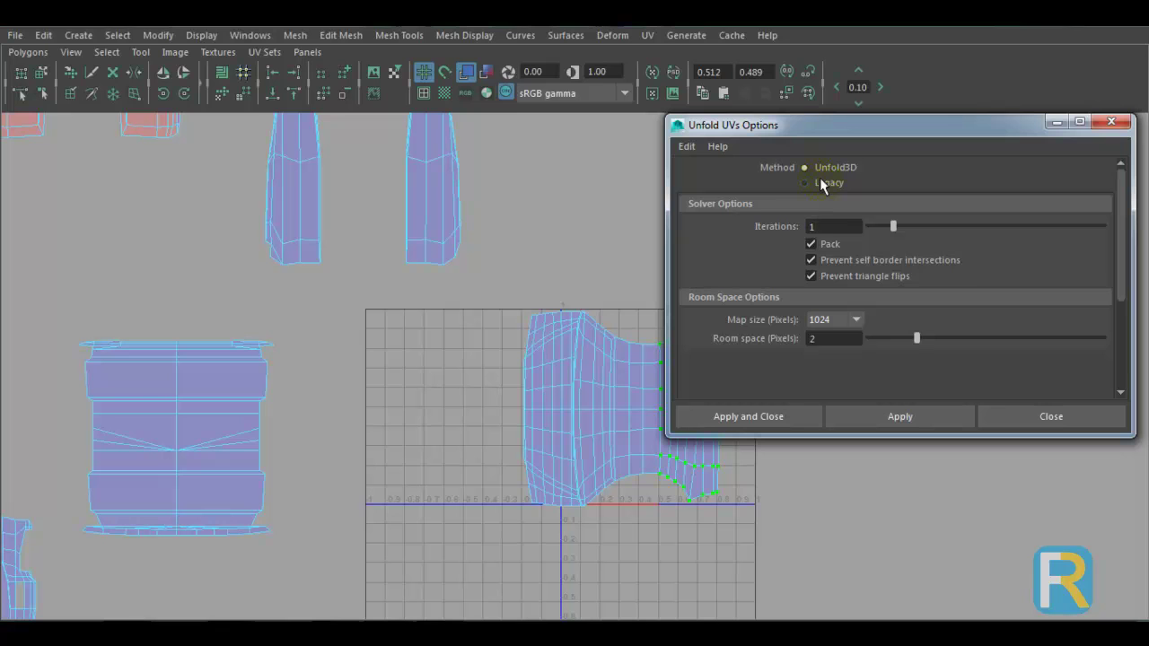
pyautogui.click(837, 167)
# - Unfold the selected right-end UVs with the Legacy method and close the options
pyautogui.click(830, 184)
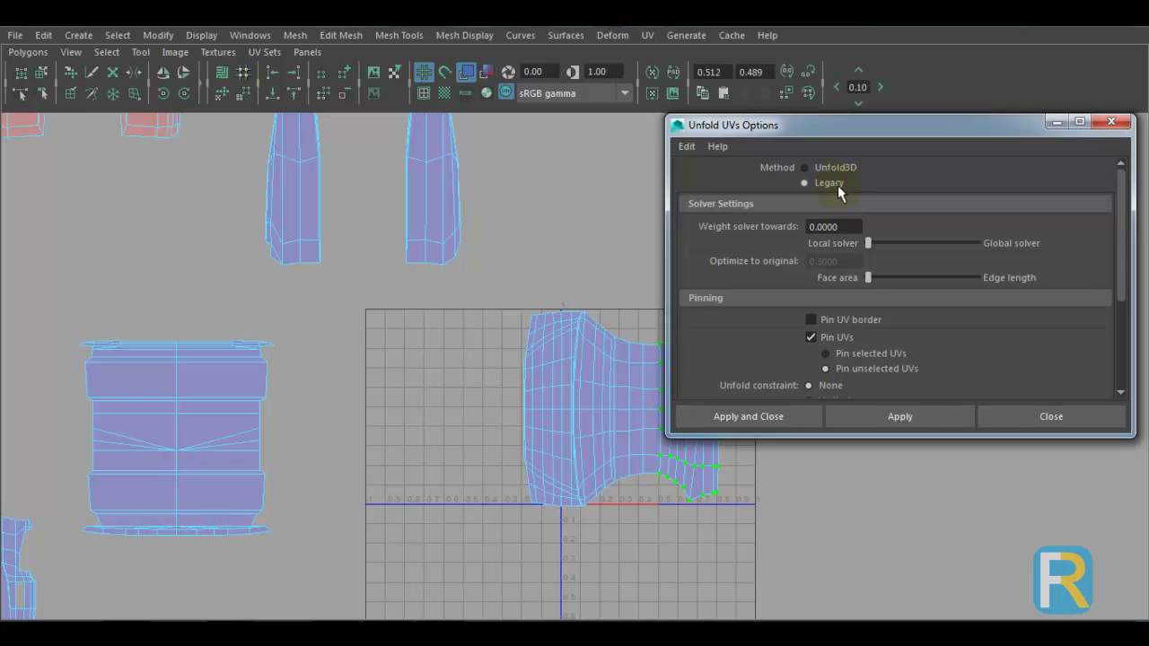
pyautogui.click(871, 422)
pyautogui.click(1023, 414)
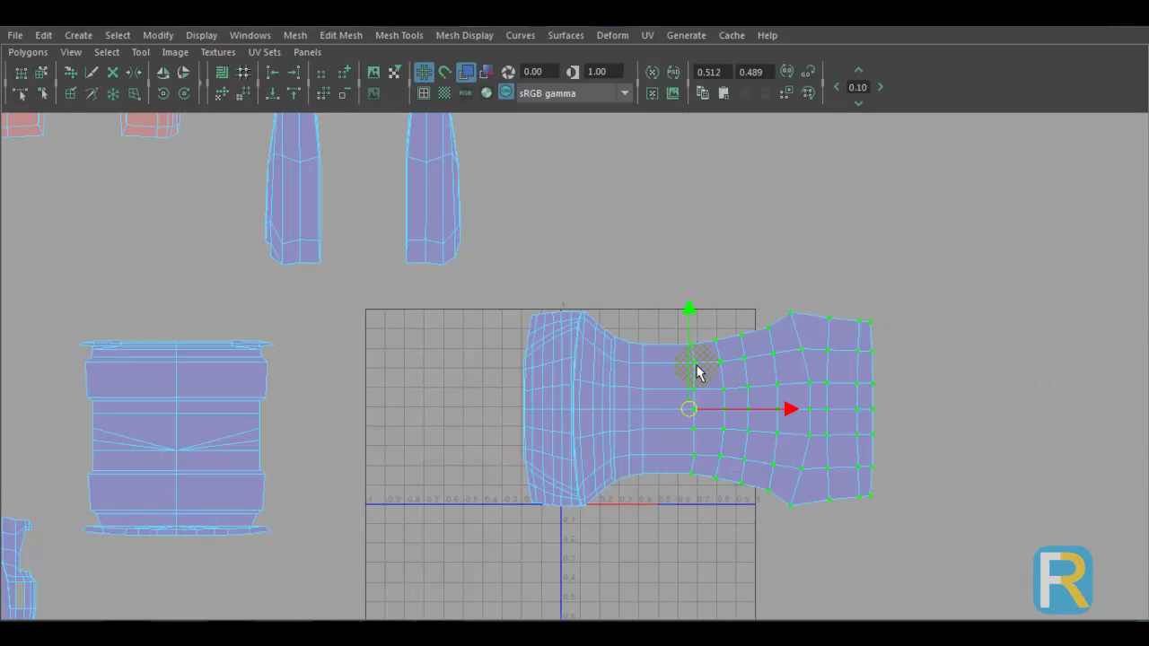
# - Select the UVs at the left end of the hood-and-roof shell and unfold them too
pyautogui.moveTo(500, 290); pyautogui.dragTo(666, 567)
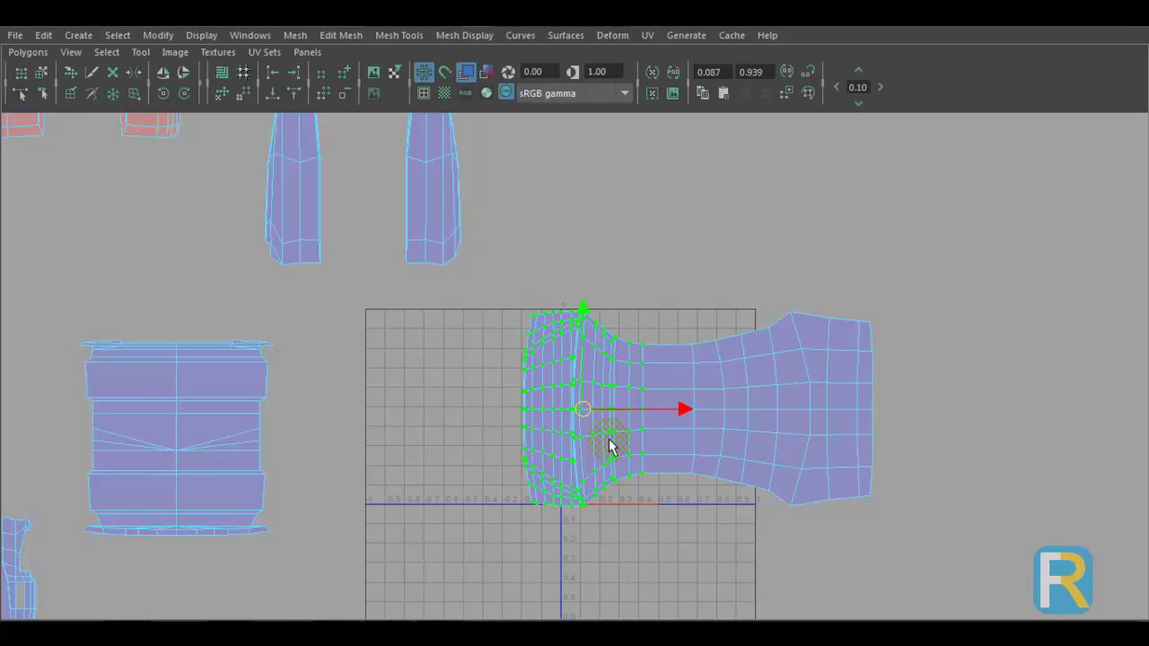
pyautogui.keyDown('shift'); pyautogui.moveTo(608, 446); pyautogui.dragTo(604, 367, button='right'); pyautogui.keyUp('shift')
pyautogui.scroll(-2, 604, 367)
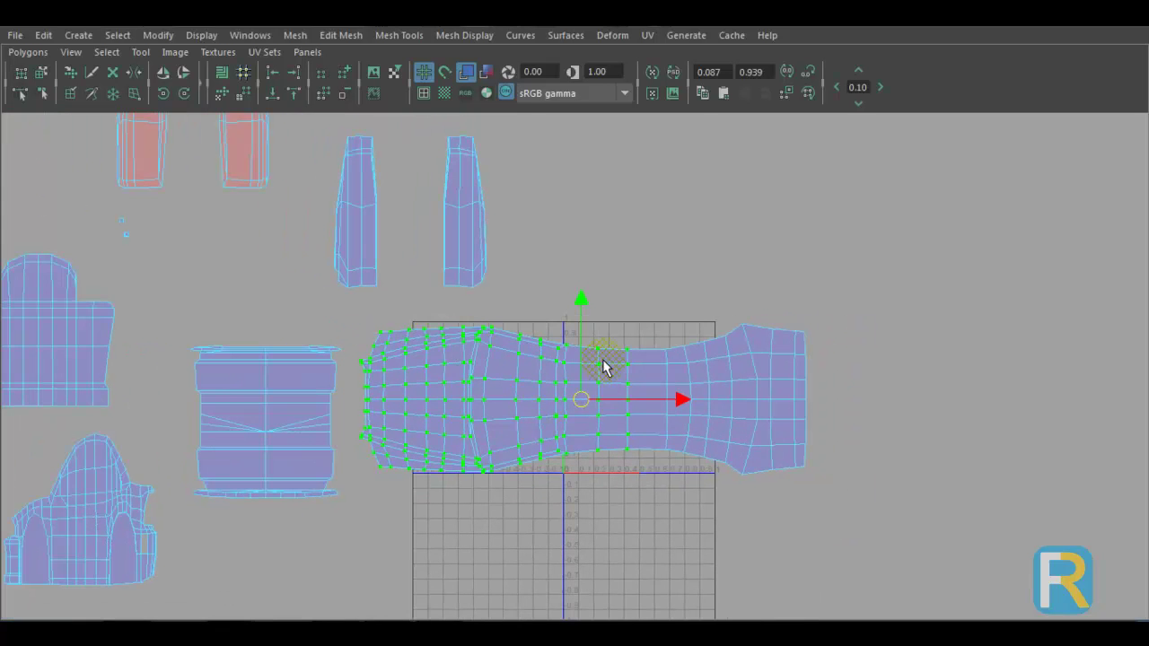
# - Examine the number pattern on the car's hood, windshield and roof for even squares after unfolding
pyautogui.press('space')
pyautogui.moveTo(601, 228)
pyautogui.keyDown('alt'); pyautogui.mouseDown()
pyautogui.moveTo(585, 323)
pyautogui.moveTo(778, 387)
pyautogui.mouseUp(); pyautogui.keyUp('alt')
pyautogui.moveTo(646, 334)
pyautogui.keyDown('alt'); pyautogui.mouseDown()
pyautogui.moveTo(852, 326)
pyautogui.moveTo(737, 449)
pyautogui.moveTo(702, 404)
pyautogui.moveTo(673, 418)
pyautogui.moveTo(688, 449)
pyautogui.moveTo(651, 477)
pyautogui.moveTo(568, 489)
pyautogui.mouseUp(); pyautogui.keyUp('alt')
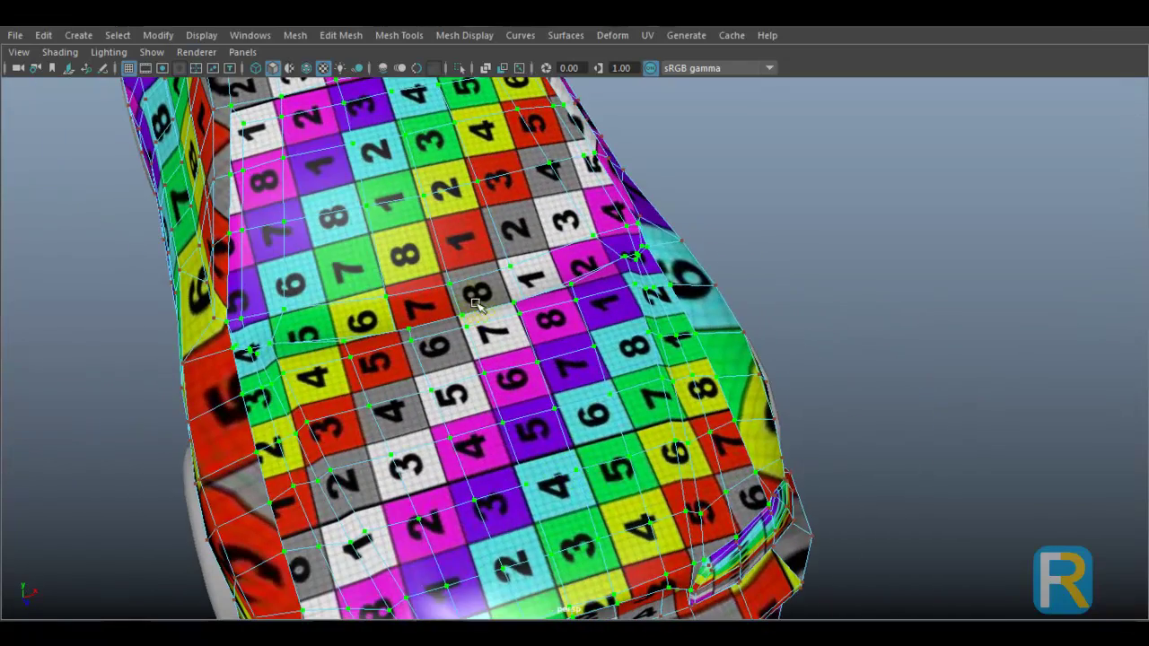
pyautogui.keyDown('alt'); pyautogui.moveTo(431, 187); pyautogui.dragTo(485, 338); pyautogui.keyUp('alt')
pyautogui.press('space')
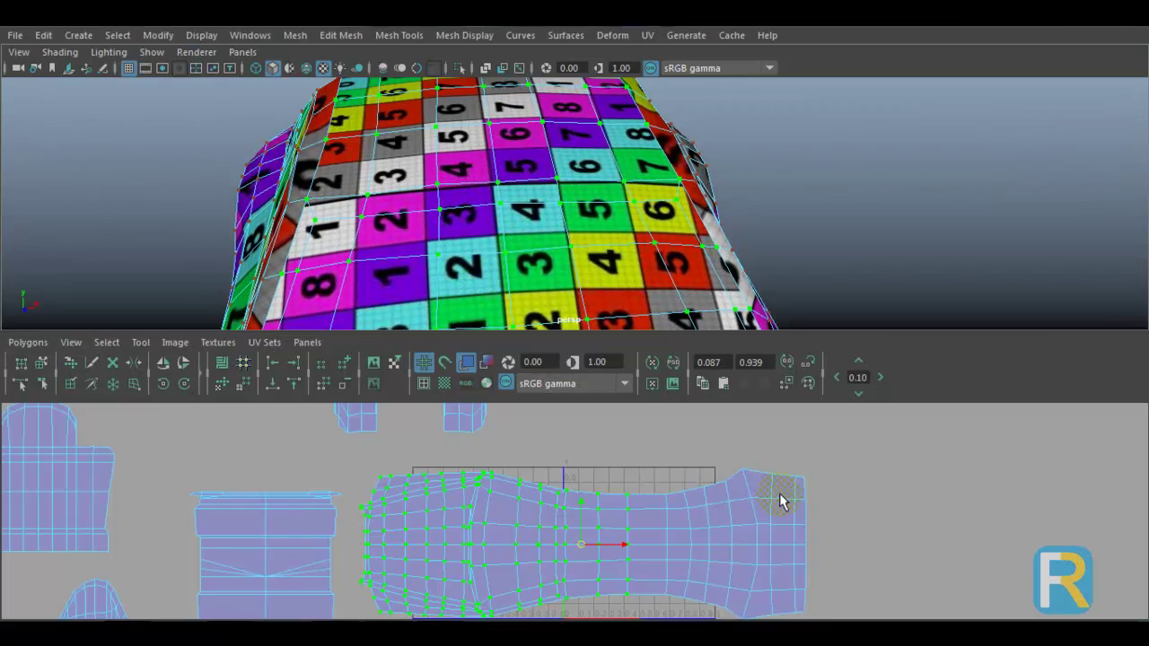
# - Select the entire unfolded hood-and-roof shell and scale it down uniformly to fit the 0–1 square's width
pyautogui.press('space')
pyautogui.moveTo(356, 336); pyautogui.dragTo(911, 570)
pyautogui.press('r')
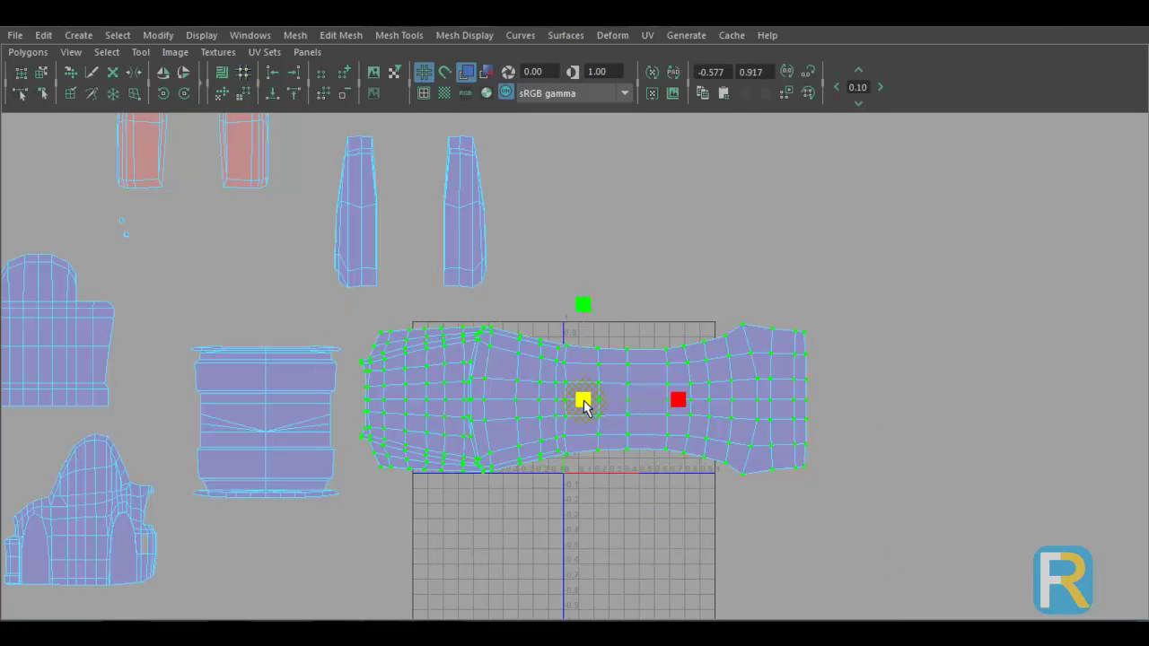
pyautogui.moveTo(583, 400); pyautogui.dragTo(517, 424)
# - Move the scaled shell inside the 0–1 UV square, centered at about 0.5 in U and V
pyautogui.scroll(5, 605, 437)
pyautogui.press('w')
pyautogui.moveTo(598, 441); pyautogui.dragTo(718, 415)
pyautogui.press('r')
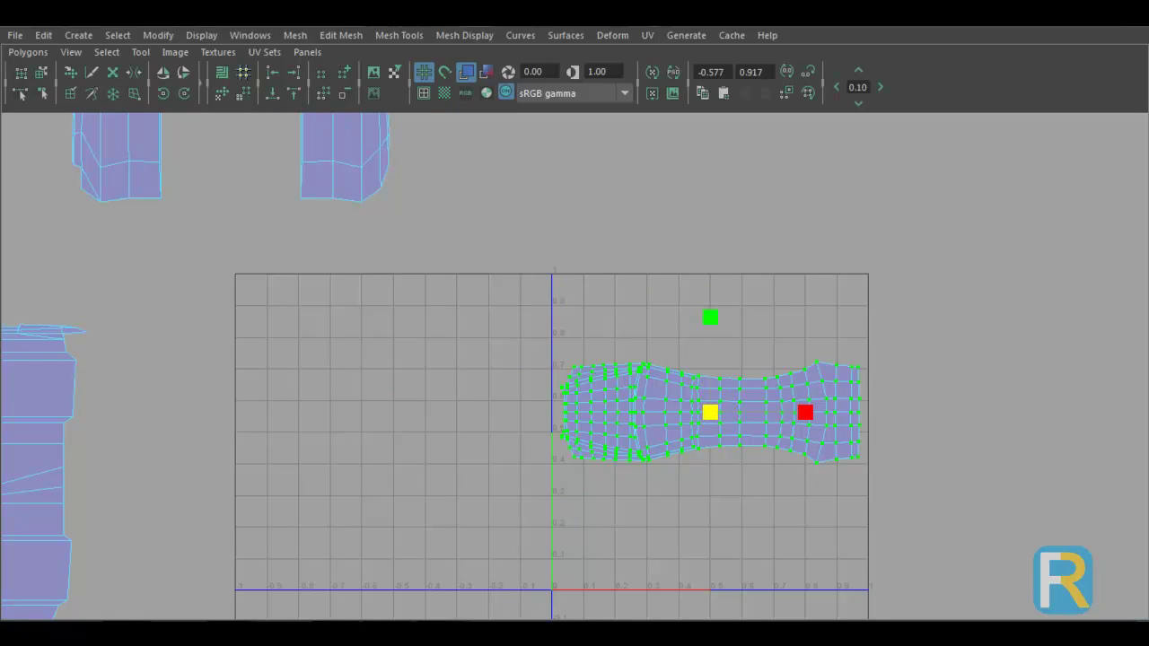
pyautogui.scroll(3, 679, 347)
pyautogui.press('w')
pyautogui.moveTo(725, 350); pyautogui.dragTo(725, 371)
# - Examine the size of the number pattern on the hood and roof against the car's sides
pyautogui.press('space')
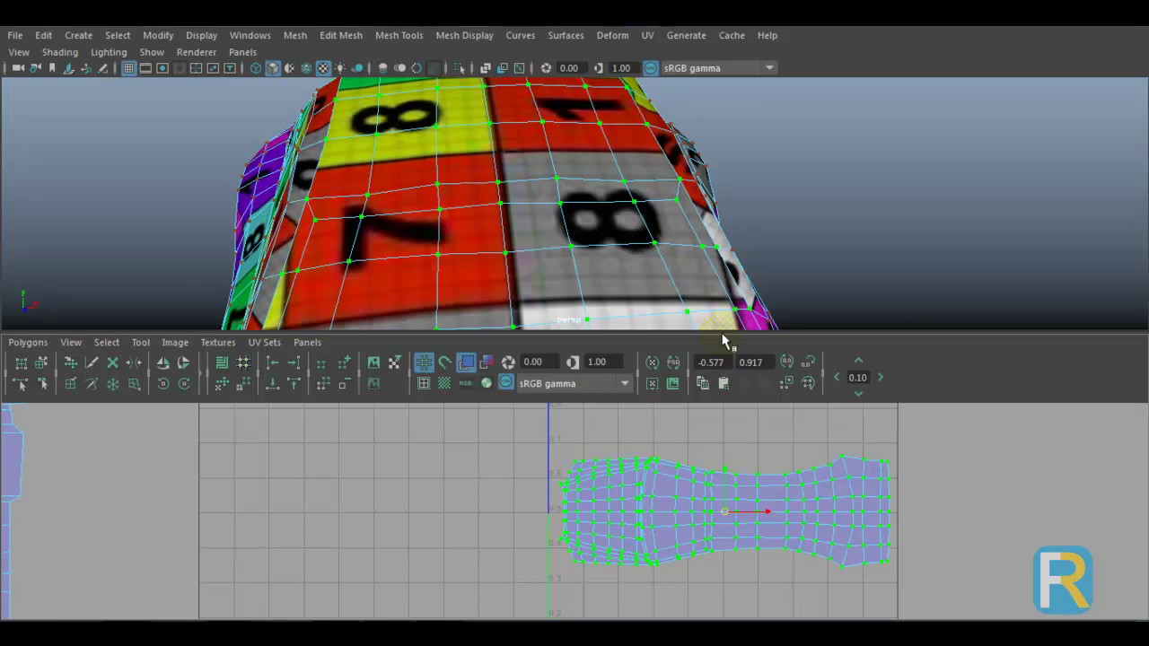
pyautogui.scroll(-4, 610, 269)
pyautogui.keyDown('alt'); pyautogui.moveTo(608, 270); pyautogui.dragTo(726, 260); pyautogui.keyUp('alt')
pyautogui.scroll(-3, 572, 232)
pyautogui.keyDown('alt'); pyautogui.moveTo(571, 231); pyautogui.dragTo(534, 252); pyautogui.keyUp('alt')
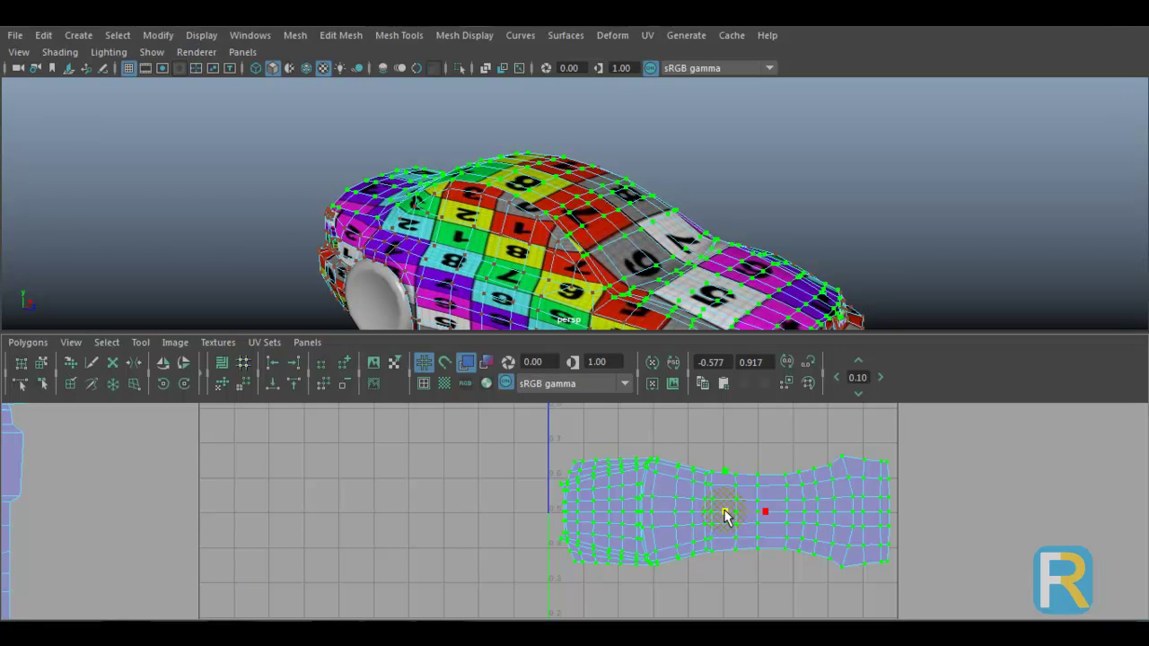
pyautogui.keyDown('alt'); pyautogui.moveTo(651, 256); pyautogui.dragTo(543, 216); pyautogui.keyUp('alt')
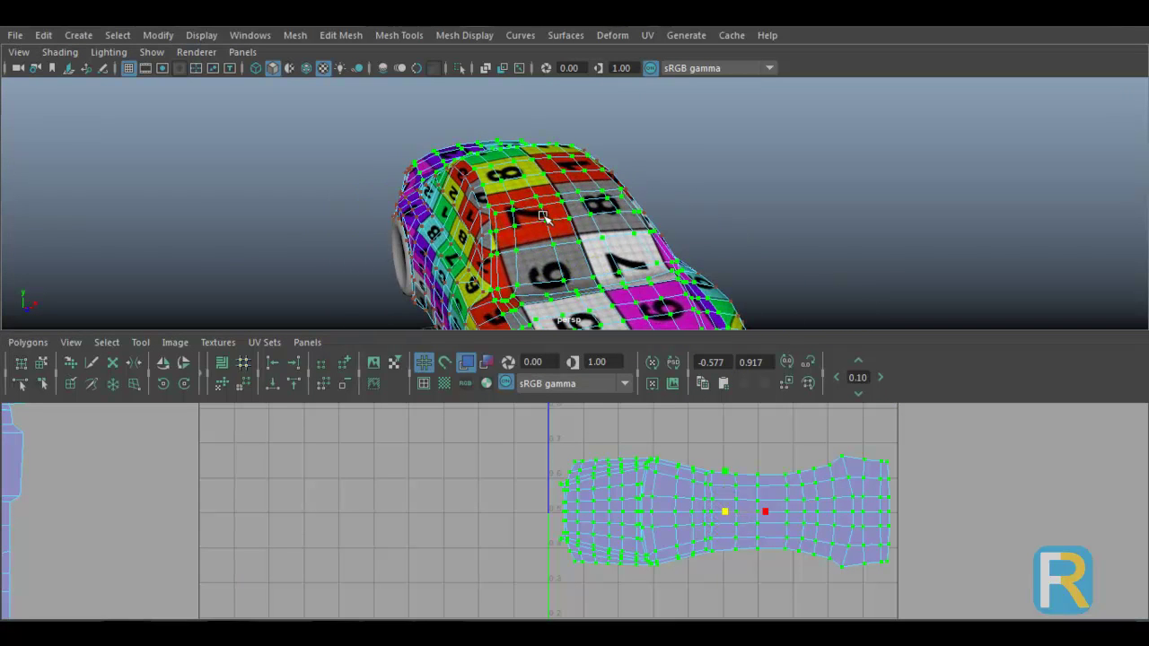
pyautogui.keyDown('alt'); pyautogui.moveTo(607, 258); pyautogui.dragTo(624, 260); pyautogui.keyUp('alt')
# - Return the car body to object selection and activate the Move tool
pyautogui.moveTo(599, 251); pyautogui.dragTo(656, 141, button='right')
pyautogui.keyDown('alt'); pyautogui.moveTo(605, 182); pyautogui.dragTo(662, 274); pyautogui.keyUp('alt')
pyautogui.press('w')
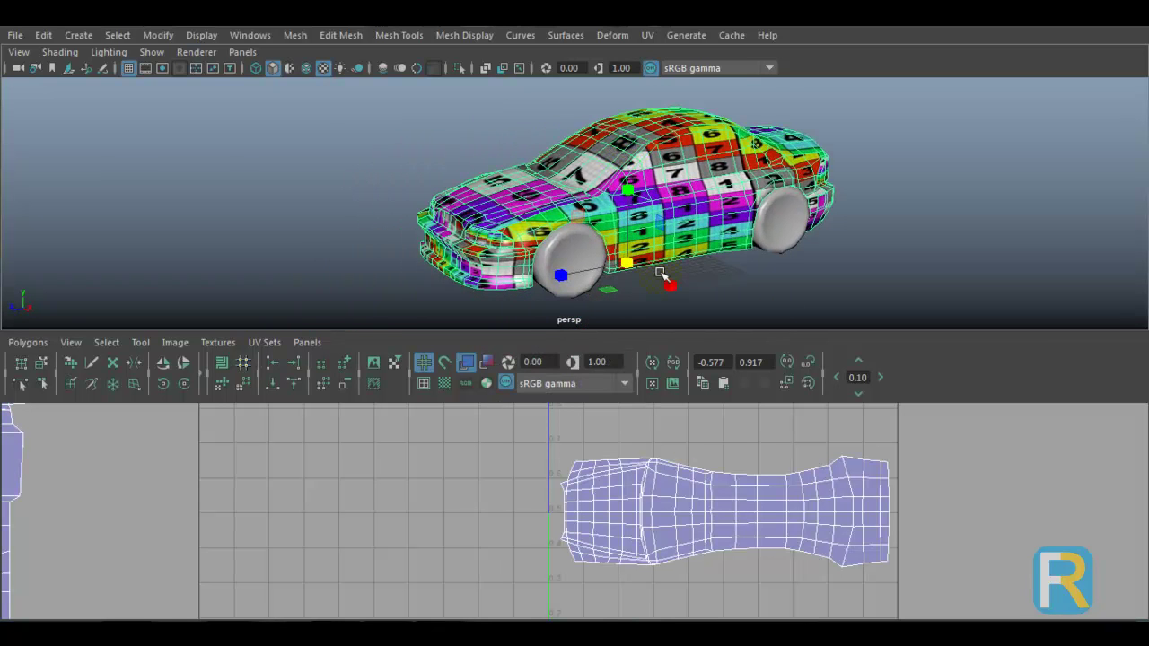
# - Show the car's two side shells in the maximized UV layout and switch back to UV selection
pyautogui.press('space')
pyautogui.keyDown('alt'); pyautogui.moveTo(577, 462); pyautogui.dragTo(508, 469, button='right'); pyautogui.keyUp('alt')
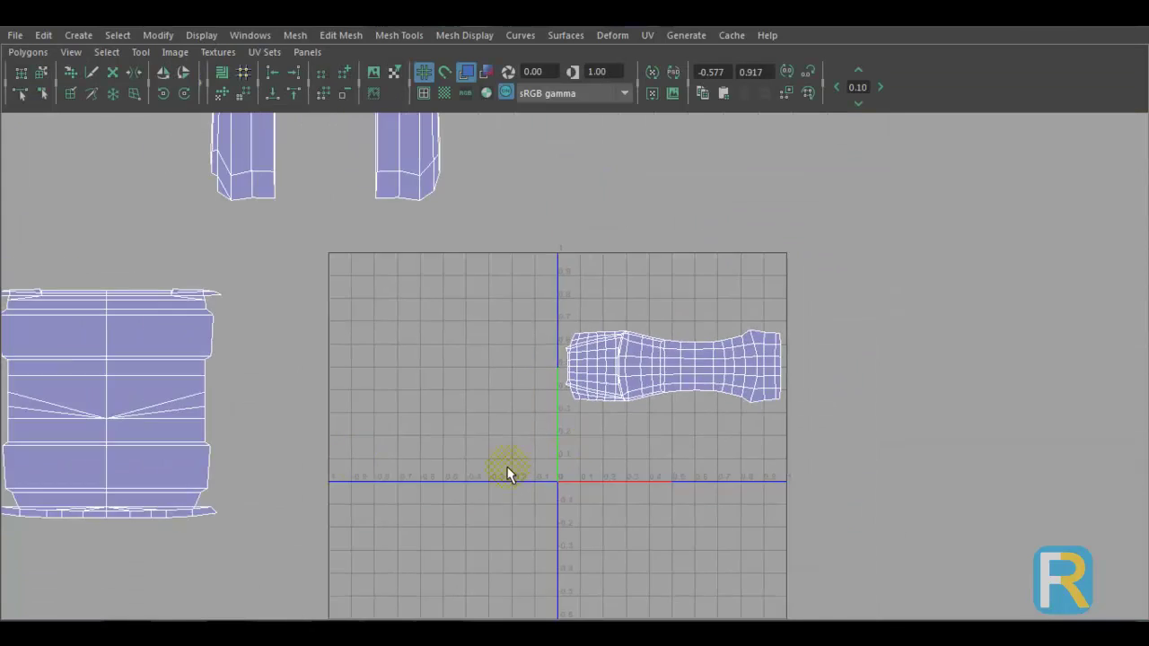
pyautogui.keyDown('alt'); pyautogui.moveTo(363, 457); pyautogui.dragTo(746, 388, button='middle'); pyautogui.keyUp('alt')
pyautogui.keyDown('alt'); pyautogui.moveTo(746, 382); pyautogui.dragTo(628, 387, button='right'); pyautogui.keyUp('alt')
pyautogui.keyDown('alt'); pyautogui.moveTo(489, 391); pyautogui.dragTo(645, 357, button='middle'); pyautogui.keyUp('alt')
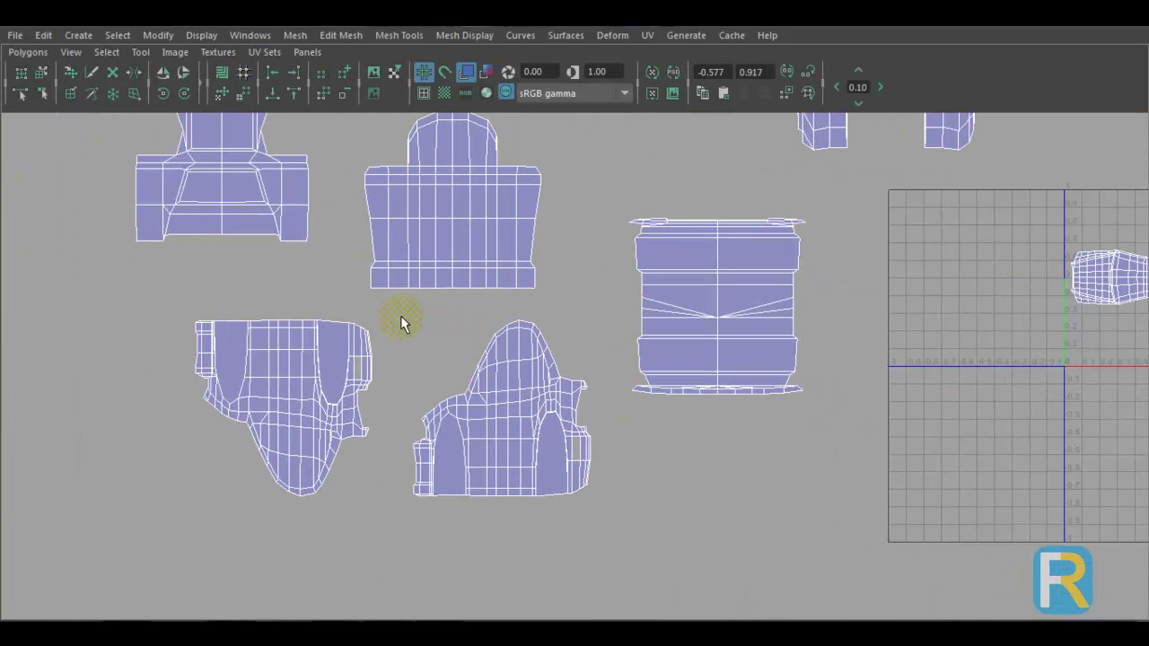
pyautogui.moveTo(399, 316); pyautogui.dragTo(600, 577)
pyautogui.moveTo(507, 420); pyautogui.dragTo(574, 409, button='right')
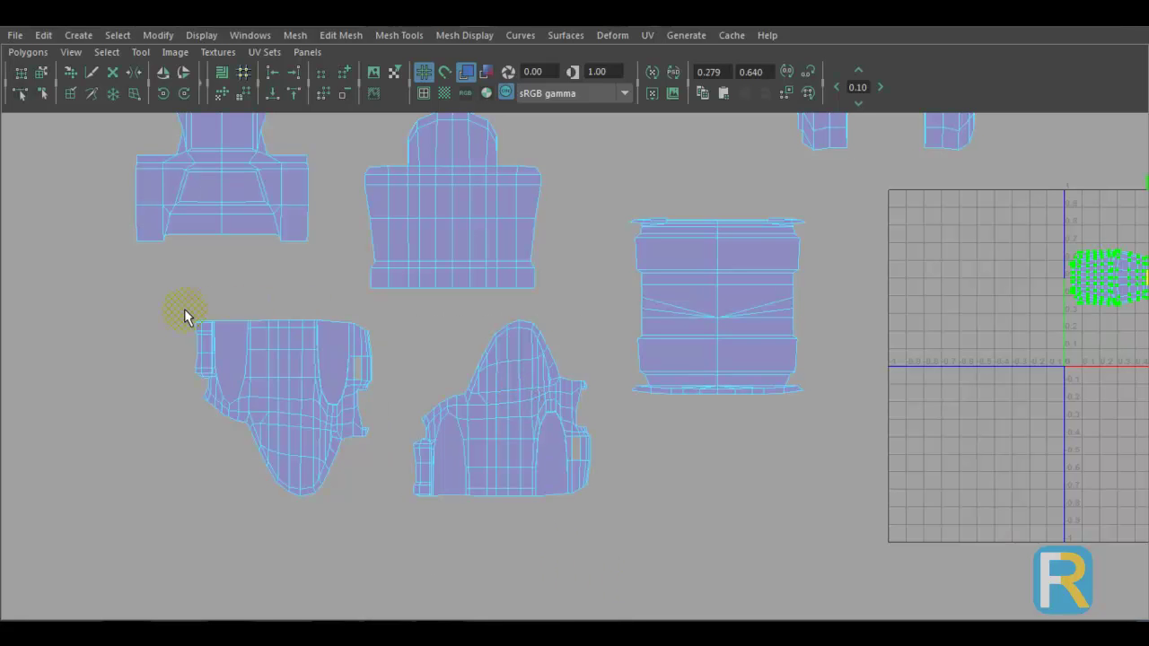
# - Select both car side UV shells and move them into the UV grid, below the roof shell
pyautogui.moveTo(170, 302); pyautogui.dragTo(600, 566)
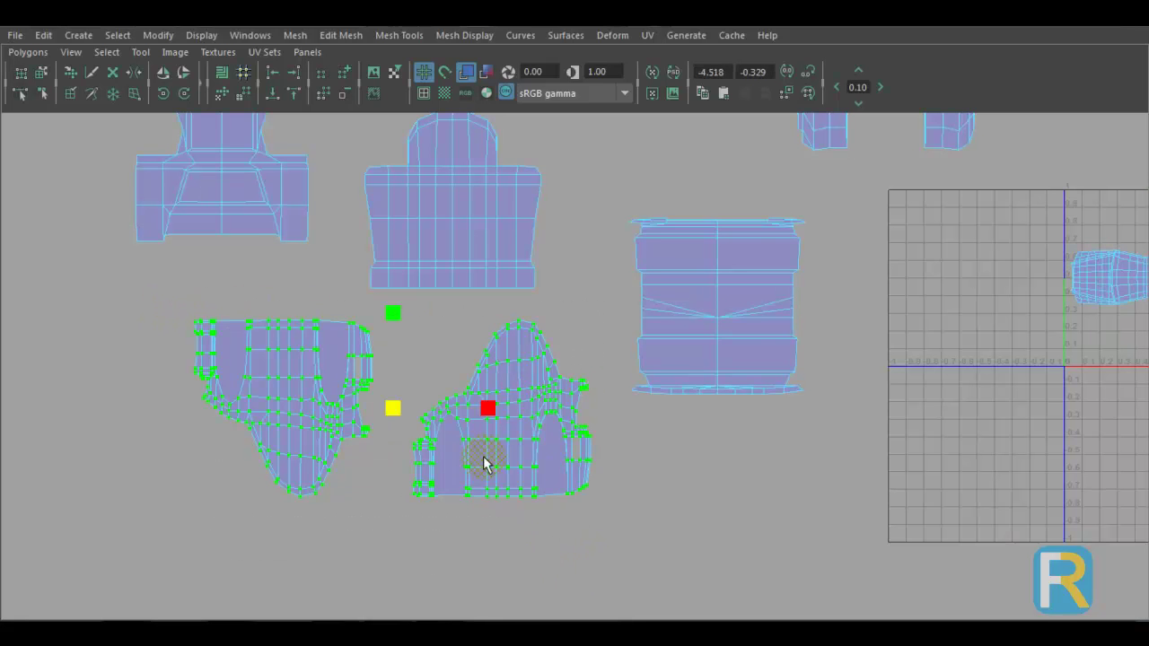
pyautogui.moveTo(403, 418); pyautogui.dragTo(1016, 443)
pyautogui.keyDown('alt'); pyautogui.moveTo(925, 457); pyautogui.dragTo(530, 480, button='middle'); pyautogui.keyUp('alt')
pyautogui.moveTo(529, 440); pyautogui.dragTo(617, 442)
pyautogui.press('r')
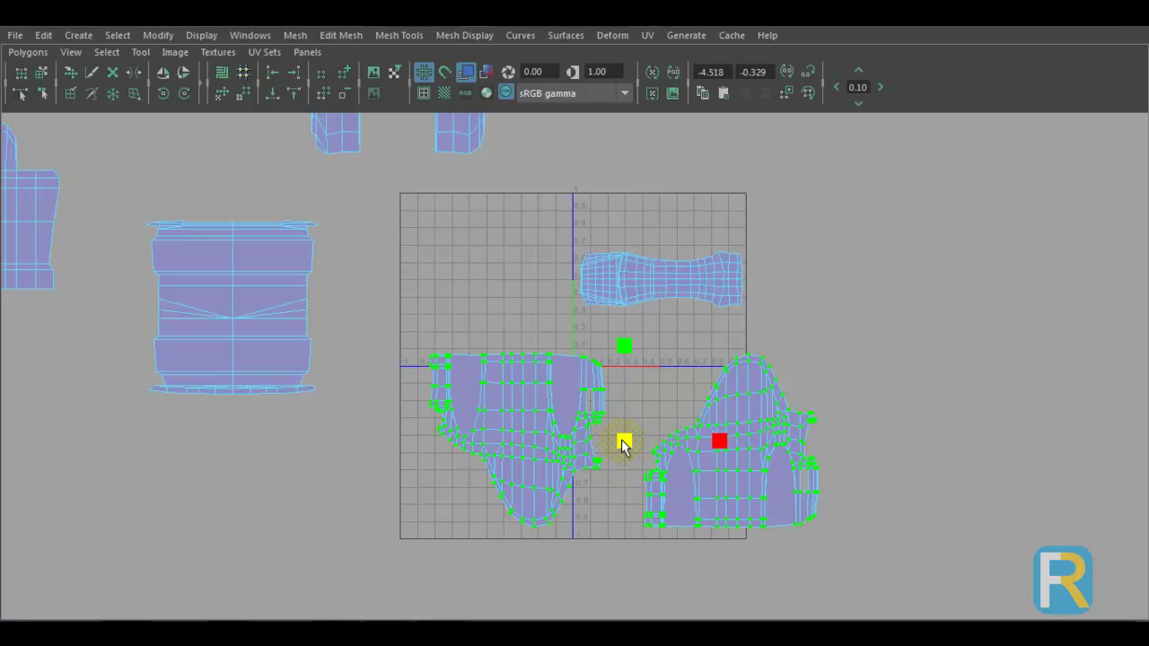
# - Shift the upside-down side shell slightly closer to the other side shell
pyautogui.moveTo(377, 338); pyautogui.dragTo(617, 549)
pyautogui.press('w')
pyautogui.moveTo(509, 445); pyautogui.dragTo(528, 469)
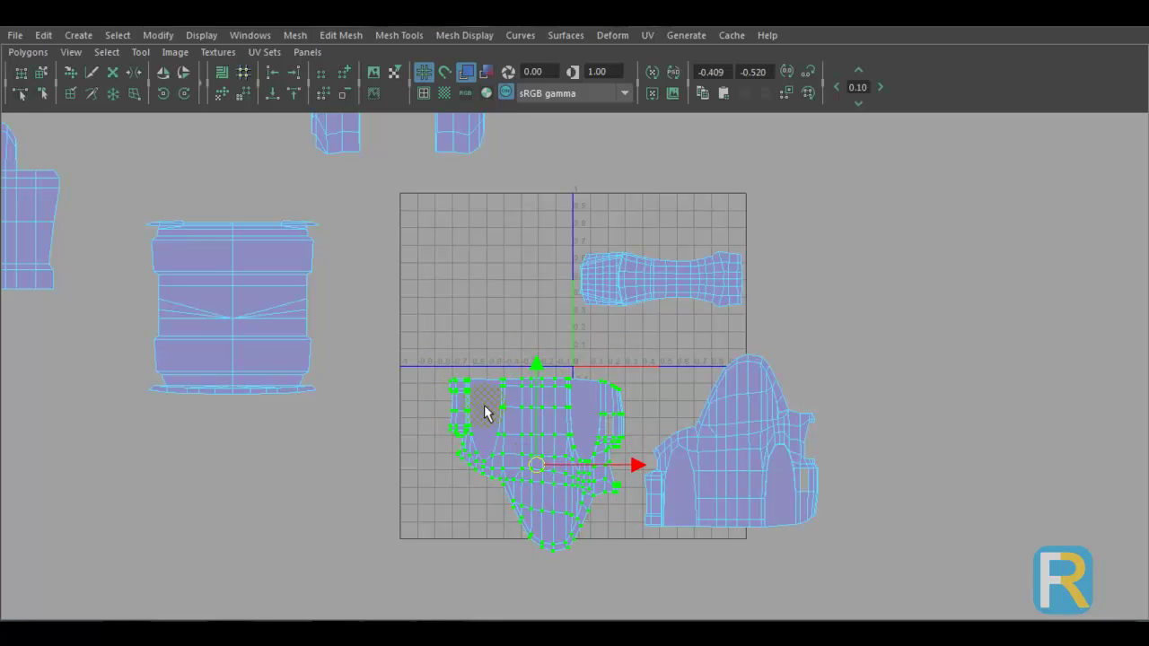
pyautogui.moveTo(741, 350); pyautogui.dragTo(892, 584)
pyautogui.keyDown('shift'); pyautogui.moveTo(800, 464); pyautogui.dragTo(803, 385, button='right'); pyautogui.keyUp('shift')
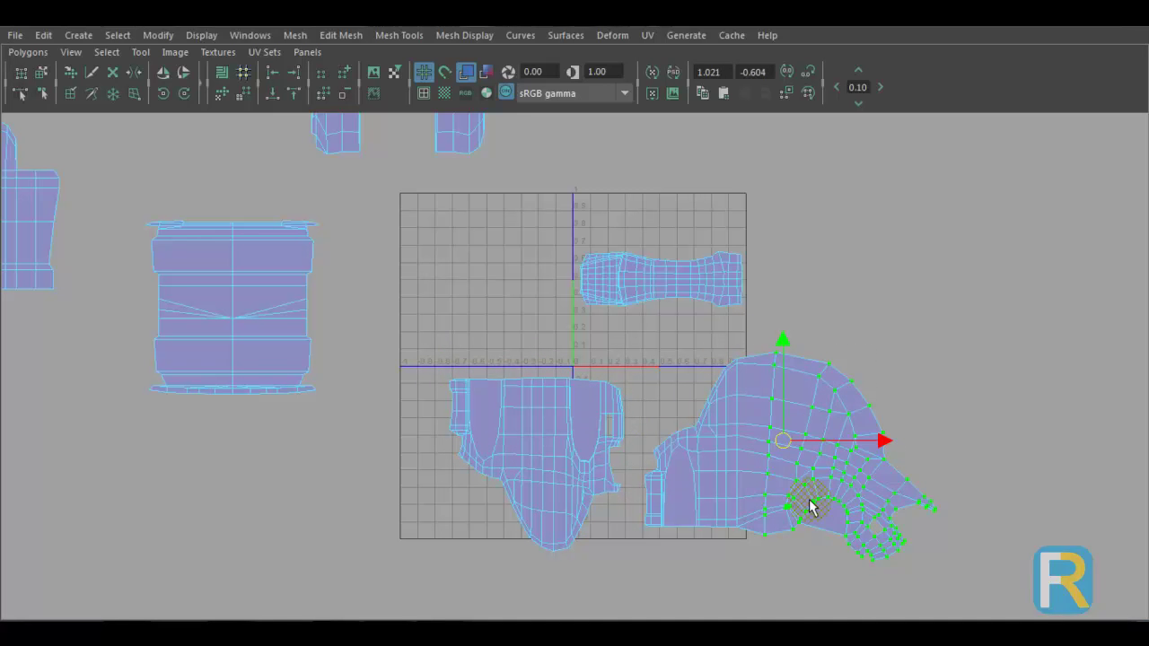
pyautogui.hotkey('ctrl', 'z')
# - Scale both side shells down uniformly with the textured car in view and move them up beneath the roof shell
pyautogui.moveTo(900, 345); pyautogui.dragTo(405, 605)
pyautogui.press('space')
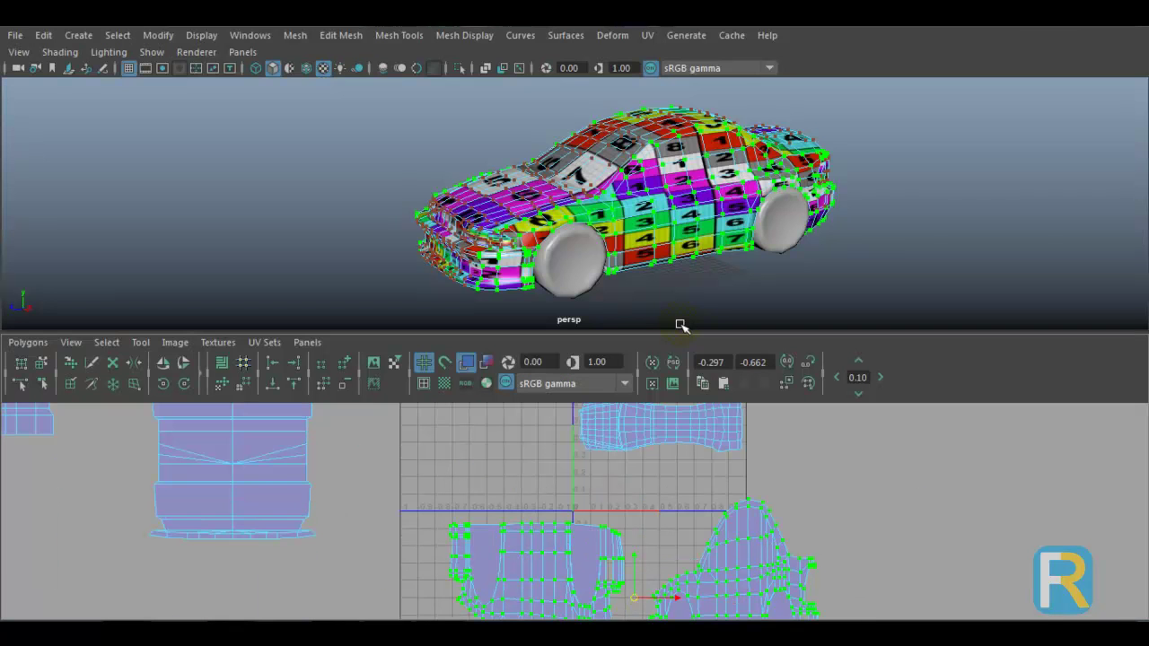
pyautogui.keyDown('alt'); pyautogui.moveTo(720, 525); pyautogui.dragTo(701, 451, button='middle'); pyautogui.keyUp('alt')
pyautogui.press('r')
pyautogui.scroll(-1, 634, 521)
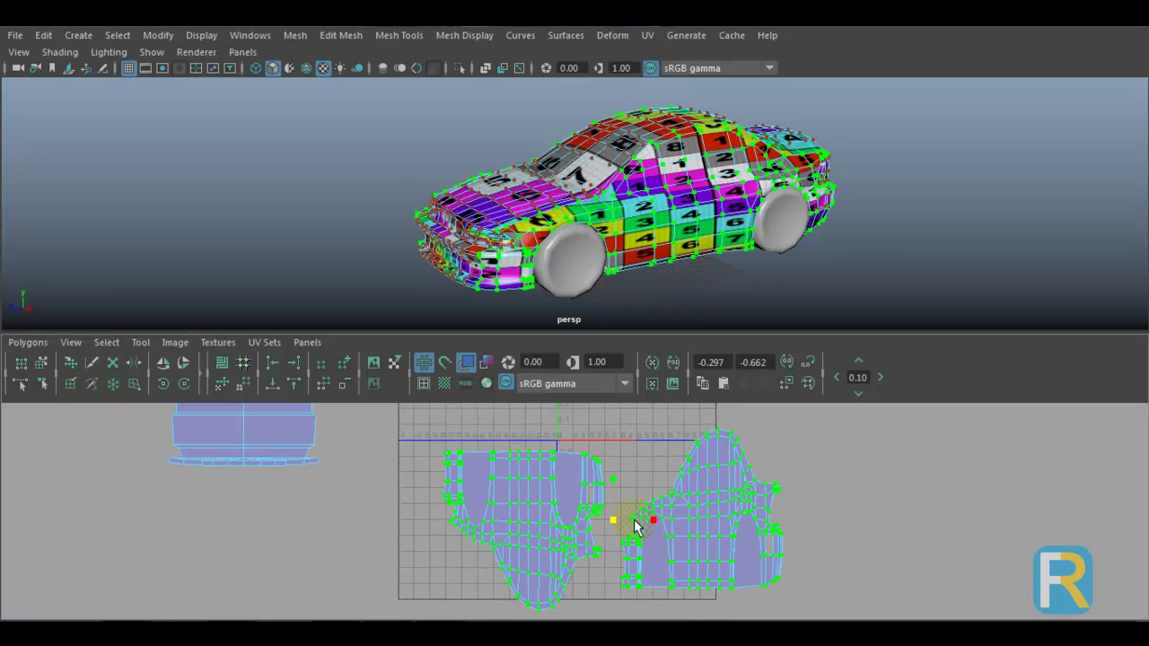
pyautogui.scroll(-2, 635, 521)
pyautogui.moveTo(602, 515); pyautogui.dragTo(598, 435)
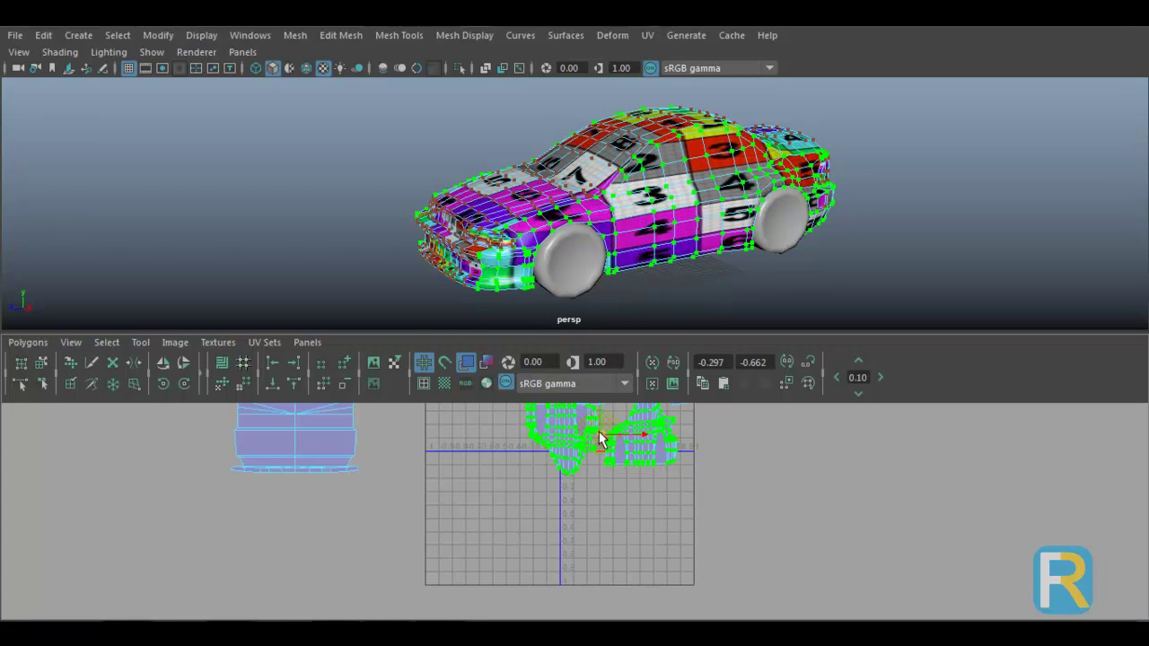
# - Scale both side shells vertically until the checker tiles on the car's doors have even proportions
pyautogui.keyDown('alt'); pyautogui.moveTo(620, 470); pyautogui.dragTo(607, 547, button='middle'); pyautogui.keyUp('alt')
pyautogui.scroll(5, 615, 553)
pyautogui.scroll(1, 615, 547)
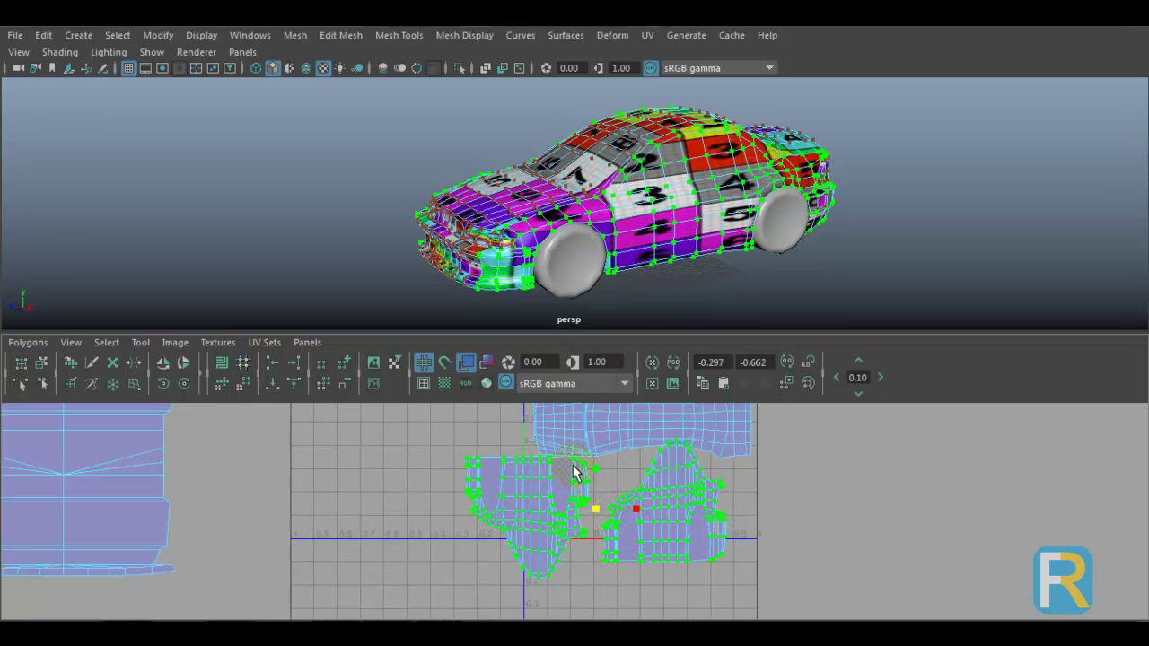
pyautogui.keyDown('alt'); pyautogui.moveTo(528, 442); pyautogui.dragTo(533, 465, button='middle'); pyautogui.keyUp('alt')
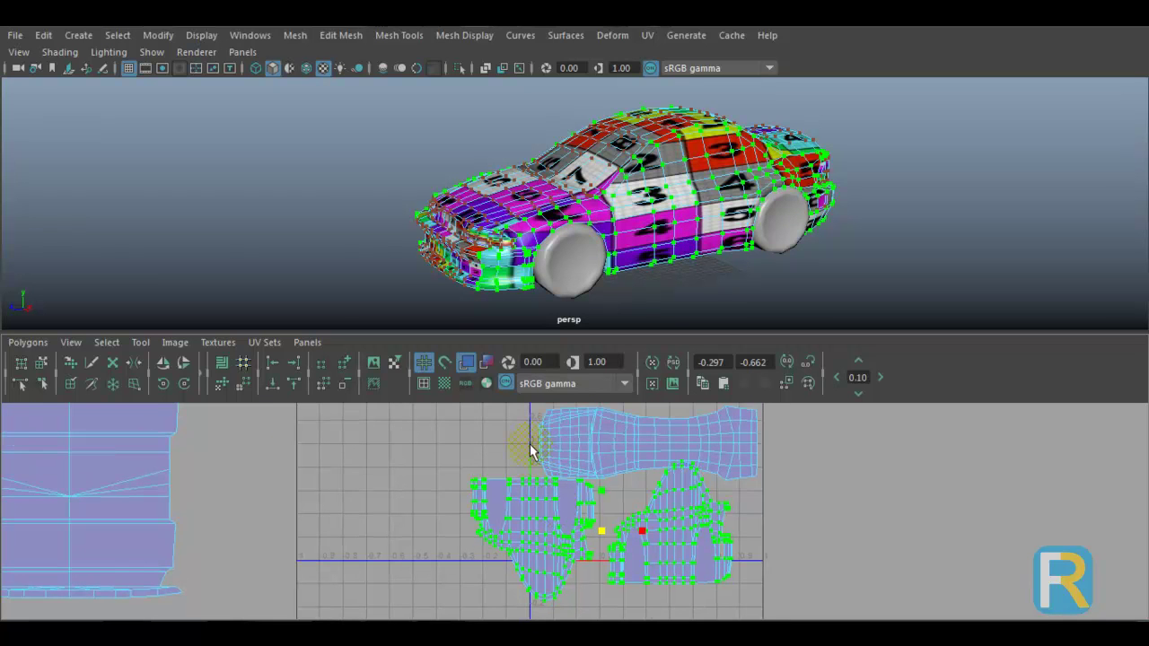
pyautogui.moveTo(603, 498); pyautogui.dragTo(613, 512)
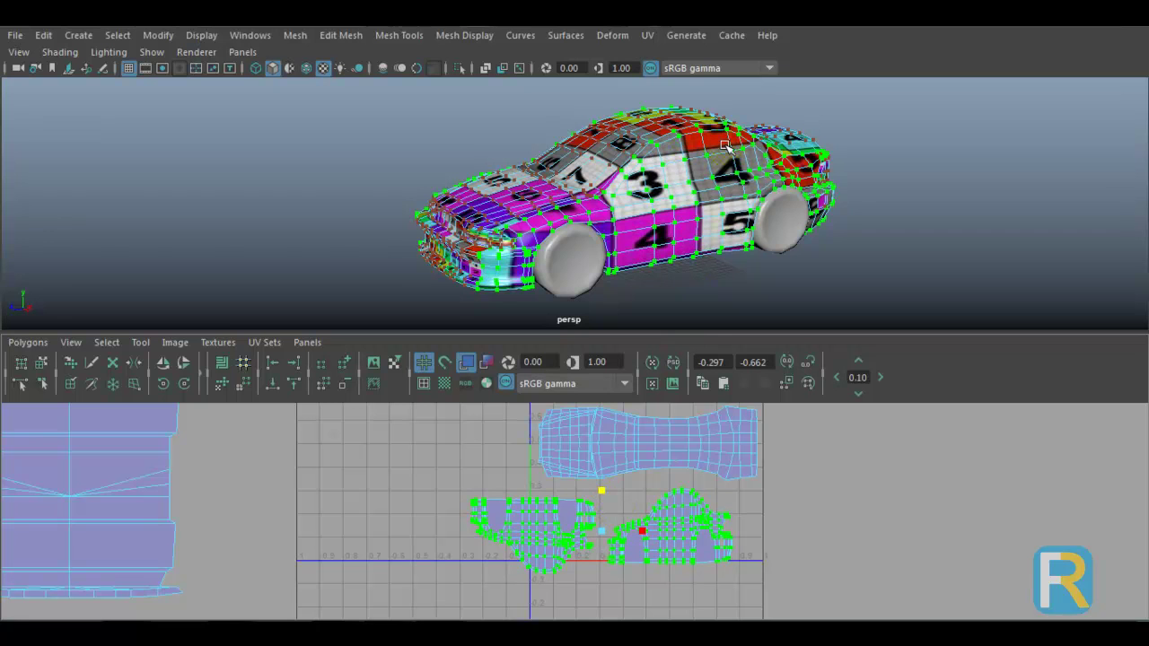
pyautogui.moveTo(601, 503)
pyautogui.mouseDown()
pyautogui.moveTo(604, 483)
pyautogui.moveTo(596, 492)
pyautogui.moveTo(616, 504)
pyautogui.mouseUp()
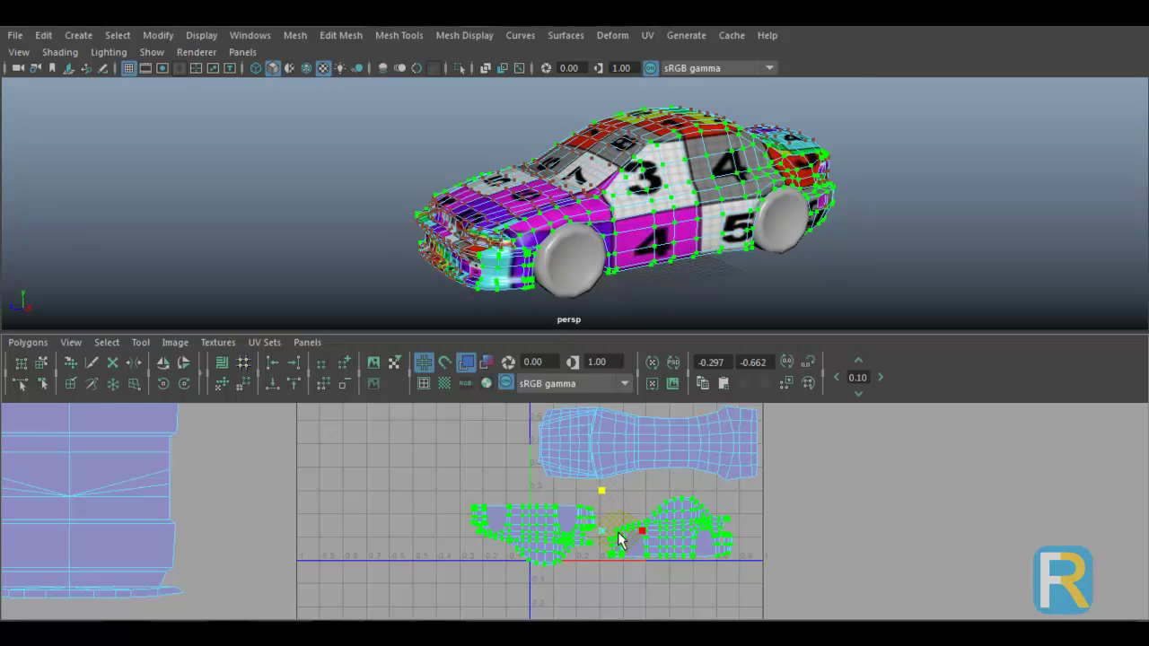
# - Move the upside-down side shell above the roof shell, with its roofline facing the roof shell's edge
pyautogui.press('space')
pyautogui.scroll(5, 646, 513)
pyautogui.moveTo(276, 326); pyautogui.dragTo(634, 560)
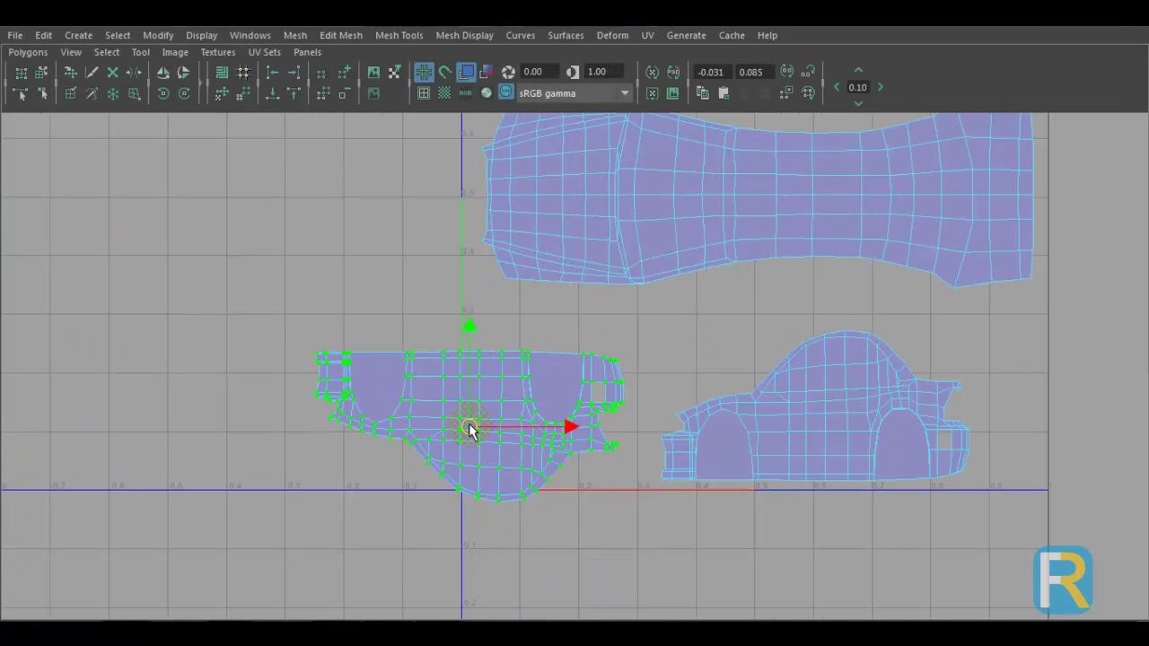
pyautogui.moveTo(470, 429); pyautogui.dragTo(796, 75)
pyautogui.keyDown('alt'); pyautogui.moveTo(796, 76); pyautogui.dragTo(652, 286, button='middle'); pyautogui.keyUp('alt')
pyautogui.moveTo(652, 287); pyautogui.dragTo(641, 274)
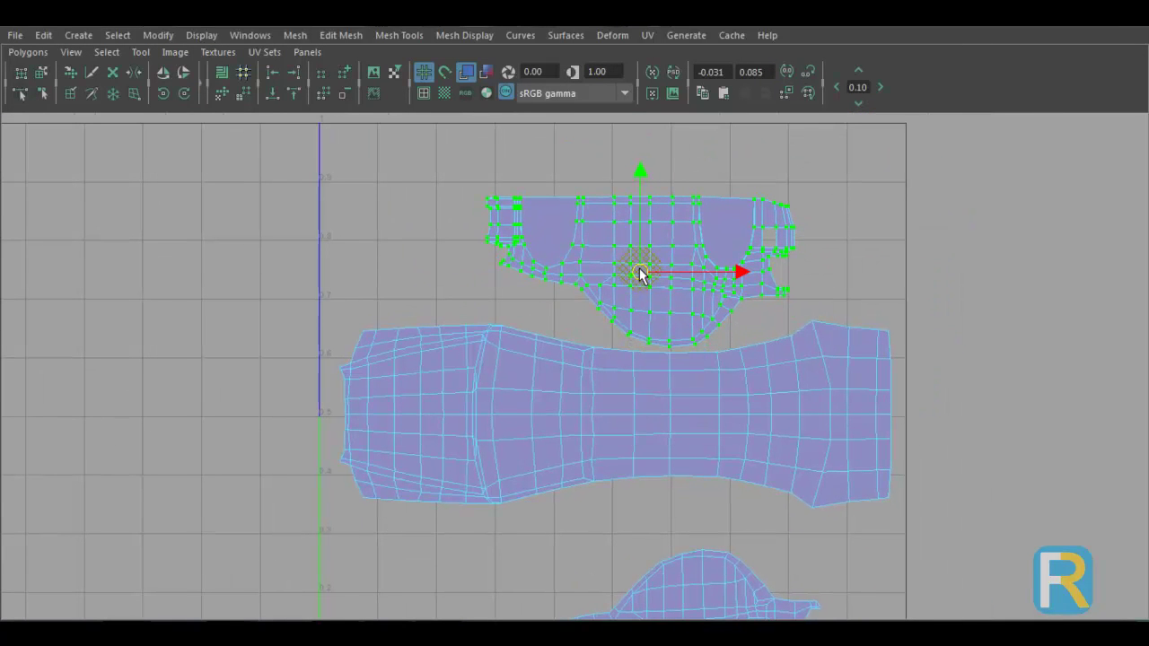
pyautogui.press('r')
pyautogui.moveTo(741, 278)
pyautogui.mouseDown()
pyautogui.moveTo(753, 276)
pyautogui.moveTo(738, 275)
pyautogui.mouseUp()
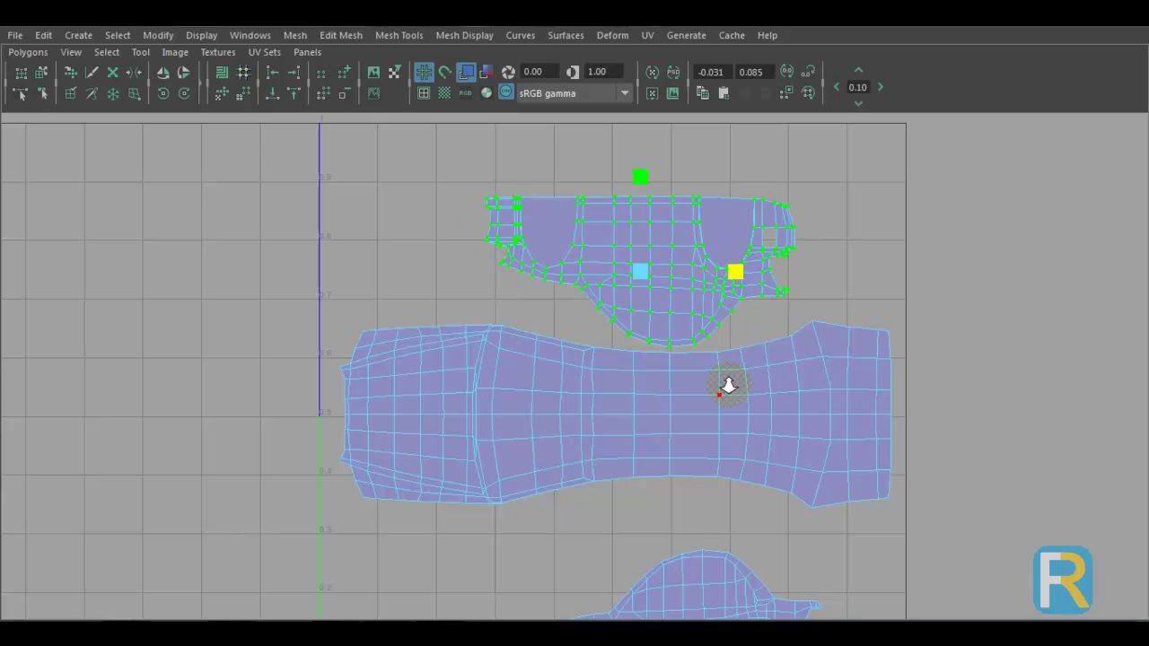
# - Move the upright side shell directly beneath the roof shell, facing its lower edge
pyautogui.scroll(-3, 608, 500)
pyautogui.moveTo(593, 501); pyautogui.dragTo(494, 592)
pyautogui.press('w')
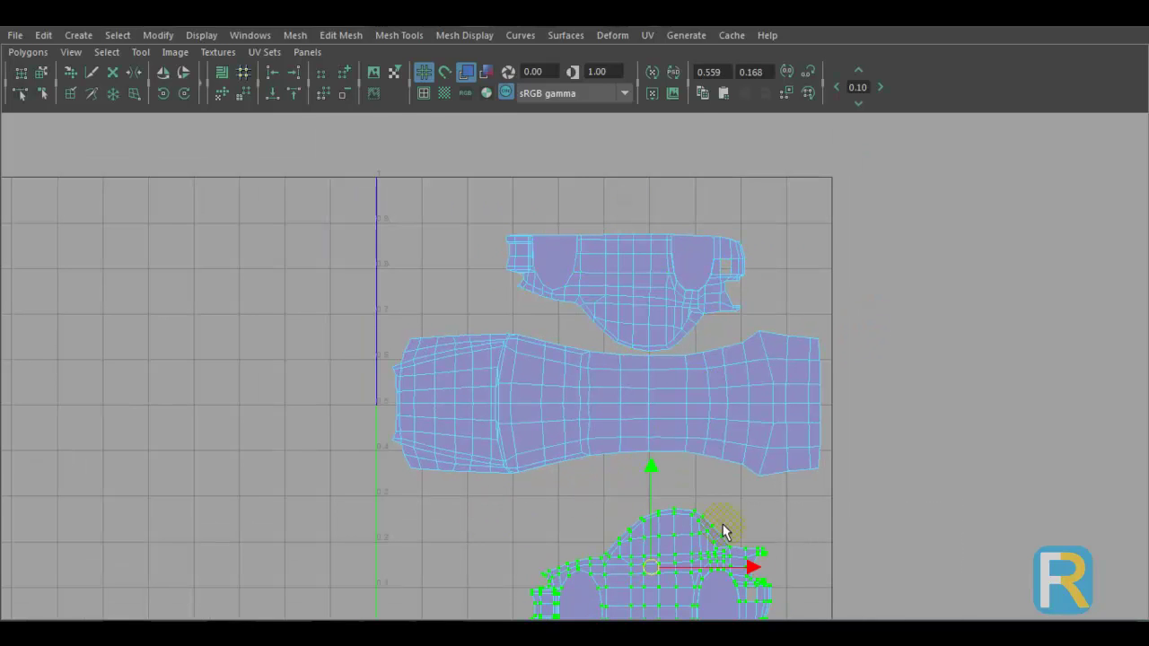
pyautogui.moveTo(650, 581); pyautogui.dragTo(624, 512)
# - Stretch both side shells horizontally to the roof shell's length and inspect the checker pattern around the car
pyautogui.moveTo(676, 269); pyautogui.dragTo(772, 418, button='right')
pyautogui.moveTo(722, 404)
pyautogui.mouseDown()
pyautogui.moveTo(793, 412)
pyautogui.moveTo(710, 403)
pyautogui.mouseUp()
pyautogui.press('space')
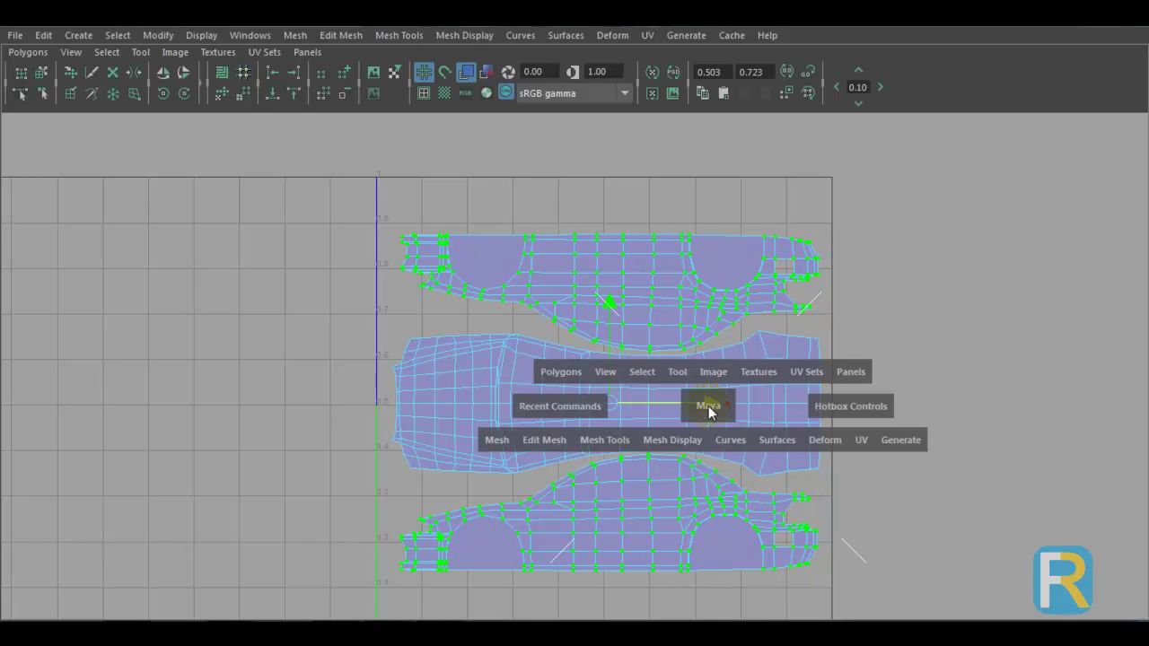
pyautogui.keyDown('alt'); pyautogui.moveTo(728, 212); pyautogui.dragTo(660, 201); pyautogui.keyUp('alt')
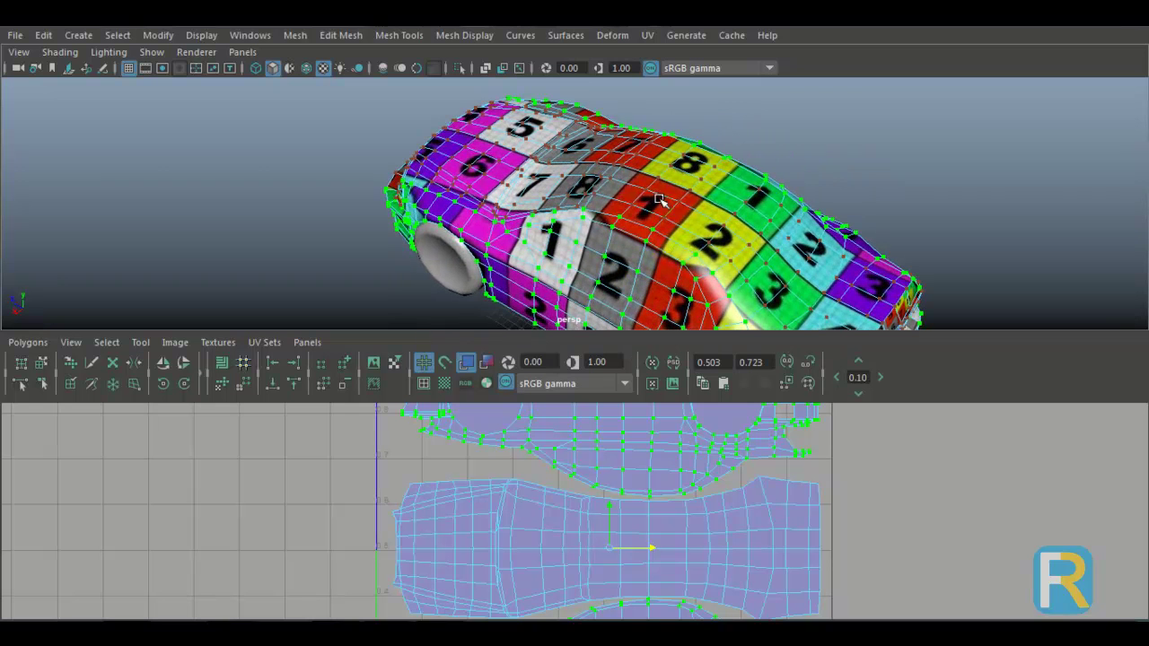
pyautogui.keyDown('alt'); pyautogui.moveTo(631, 236); pyautogui.dragTo(671, 194); pyautogui.keyUp('alt')
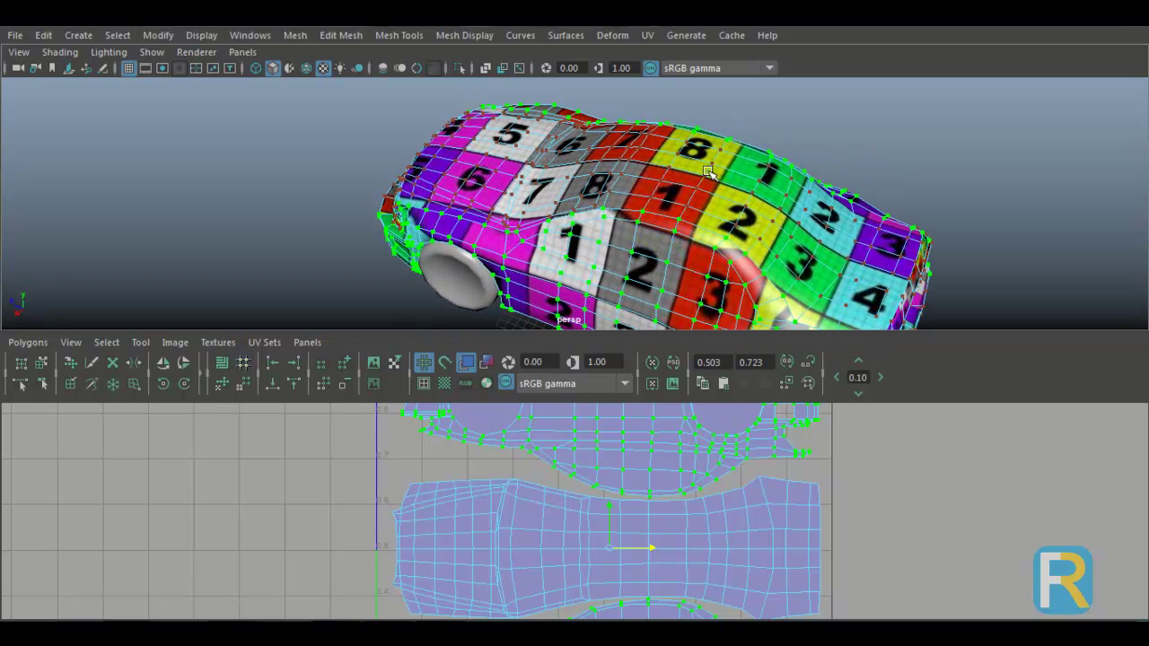
pyautogui.keyDown('alt'); pyautogui.moveTo(678, 254); pyautogui.dragTo(671, 362); pyautogui.keyUp('alt')
# - Raise the lower side shell until the middle of its roofline meets the roof shell's edge
pyautogui.press('space')
pyautogui.scroll(5, 703, 494)
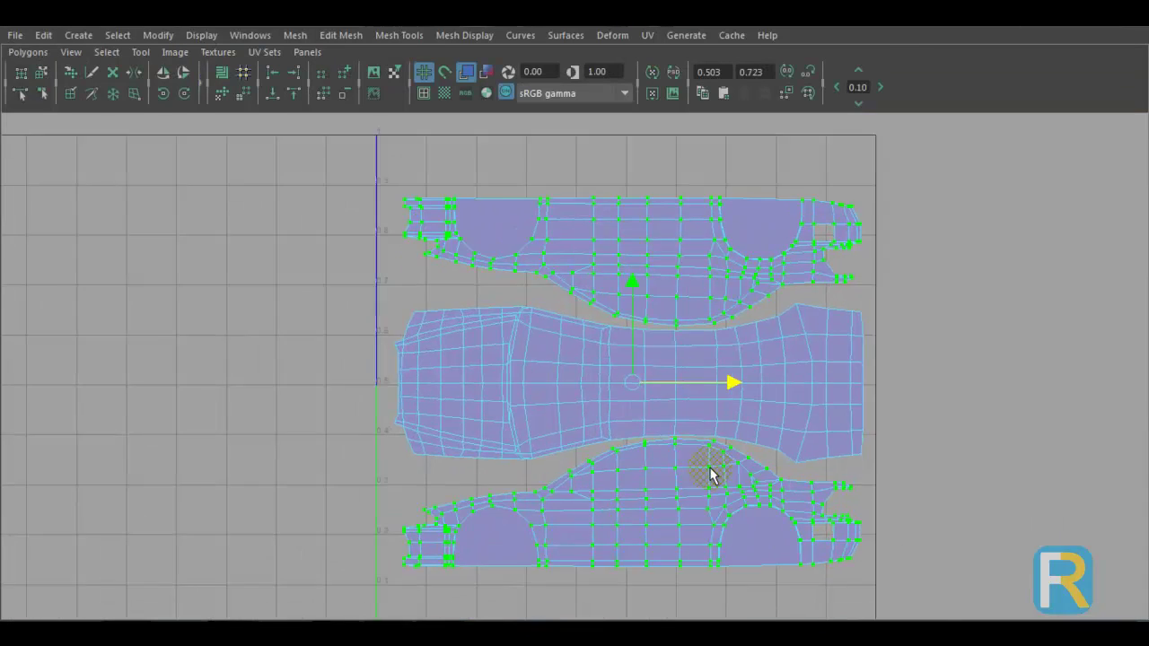
pyautogui.scroll(1, 600, 385)
pyautogui.moveTo(638, 407); pyautogui.dragTo(696, 510)
pyautogui.moveTo(655, 457); pyautogui.dragTo(788, 471, button='right')
pyautogui.click(575, 377)
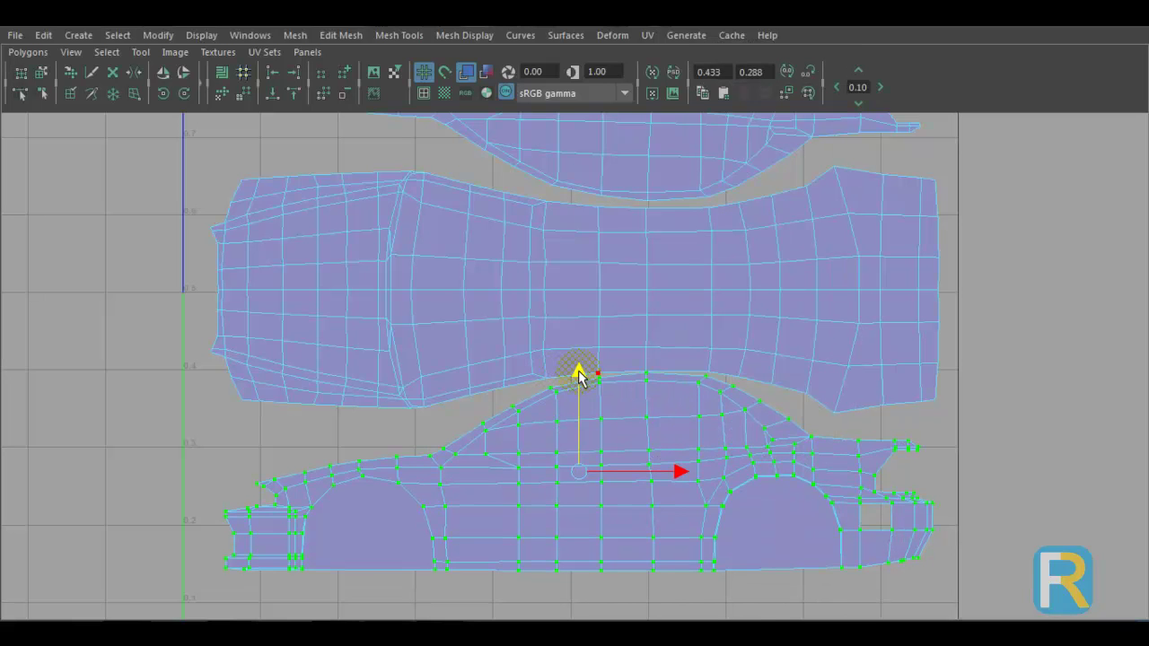
# - Lower the upper side shell until its roofline nearly meets the roof shell's edge
pyautogui.keyDown('alt'); pyautogui.moveTo(650, 366); pyautogui.dragTo(647, 513, button='middle'); pyautogui.keyUp('alt')
pyautogui.click(650, 259)
pyautogui.doubleClick(681, 298)
pyautogui.moveTo(583, 155); pyautogui.dragTo(584, 160)
# - Select the facing UVs at the front of the gap between the roof and lower side shells and locate them on the car
pyautogui.scroll(6, 687, 427)
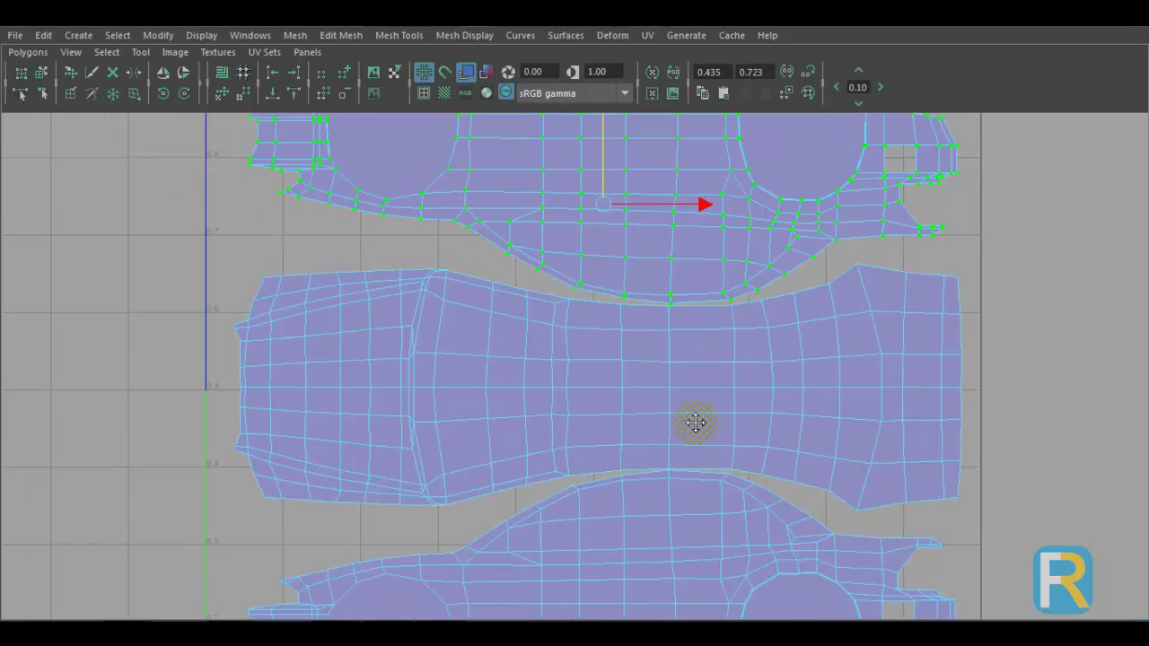
pyautogui.moveTo(538, 393); pyautogui.dragTo(576, 430)
pyautogui.keyDown('shift'); pyautogui.moveTo(674, 401); pyautogui.dragTo(675, 403); pyautogui.keyUp('shift')
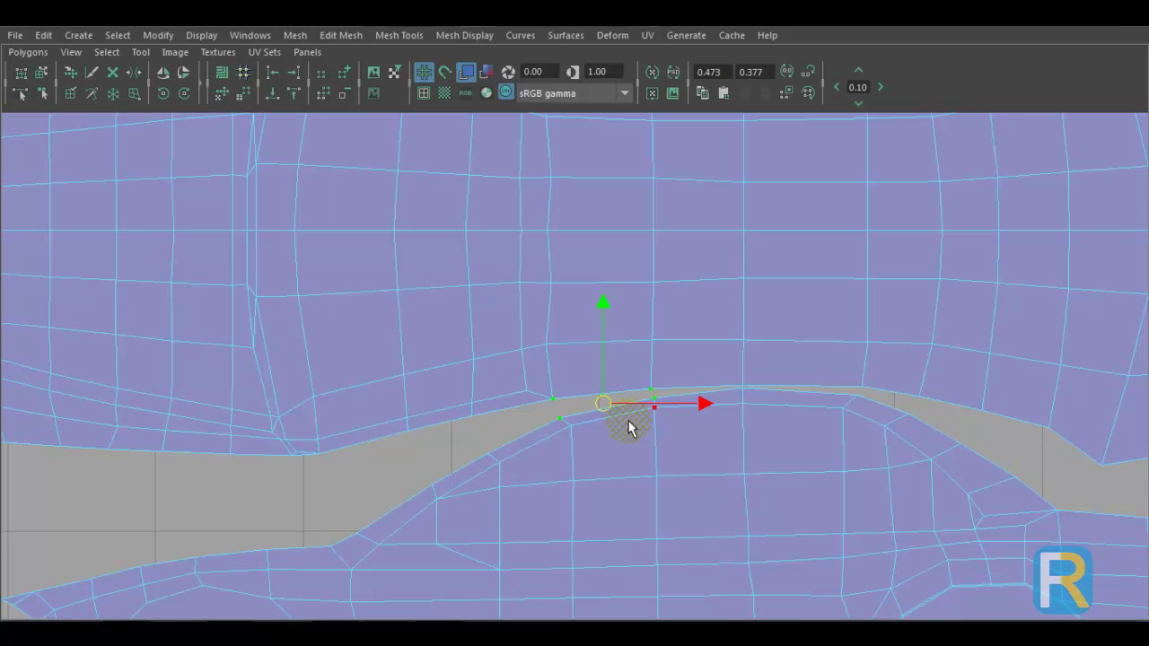
pyautogui.press('space')
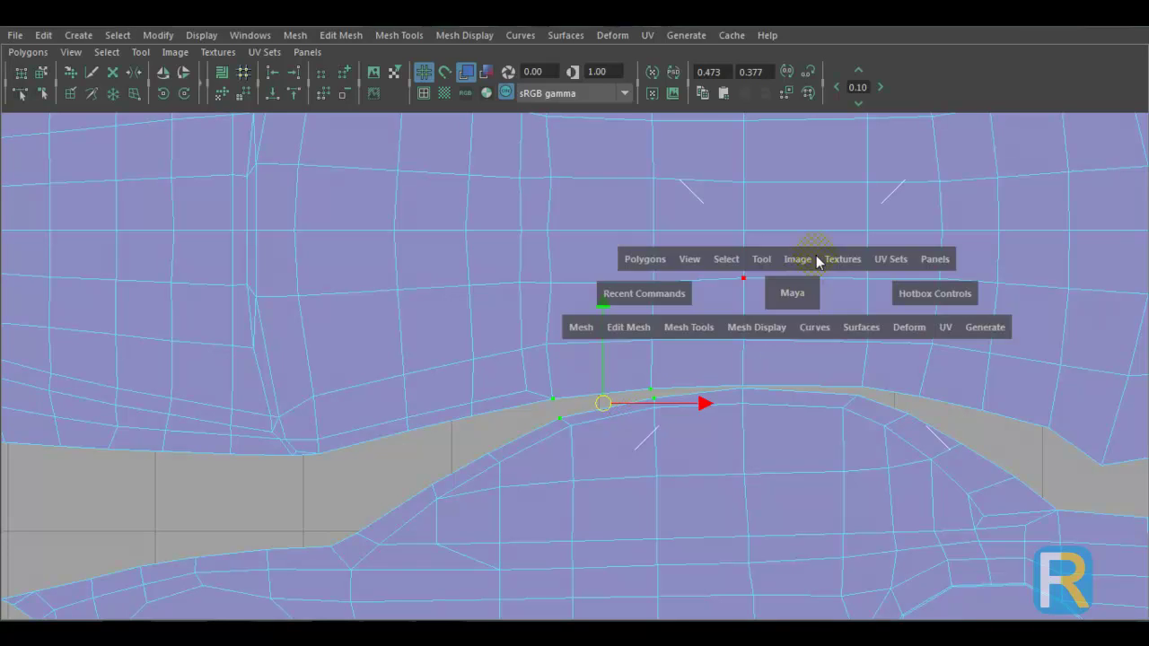
pyautogui.press('space')
pyautogui.moveTo(727, 241)
pyautogui.keyDown('alt'); pyautogui.mouseDown()
pyautogui.moveTo(754, 285)
pyautogui.moveTo(728, 238)
pyautogui.mouseUp(); pyautogui.keyUp('alt')
# - Select the edges along the roofline seam on the car's side in edge selection mode
pyautogui.moveTo(719, 169); pyautogui.dragTo(711, 107, button='right')
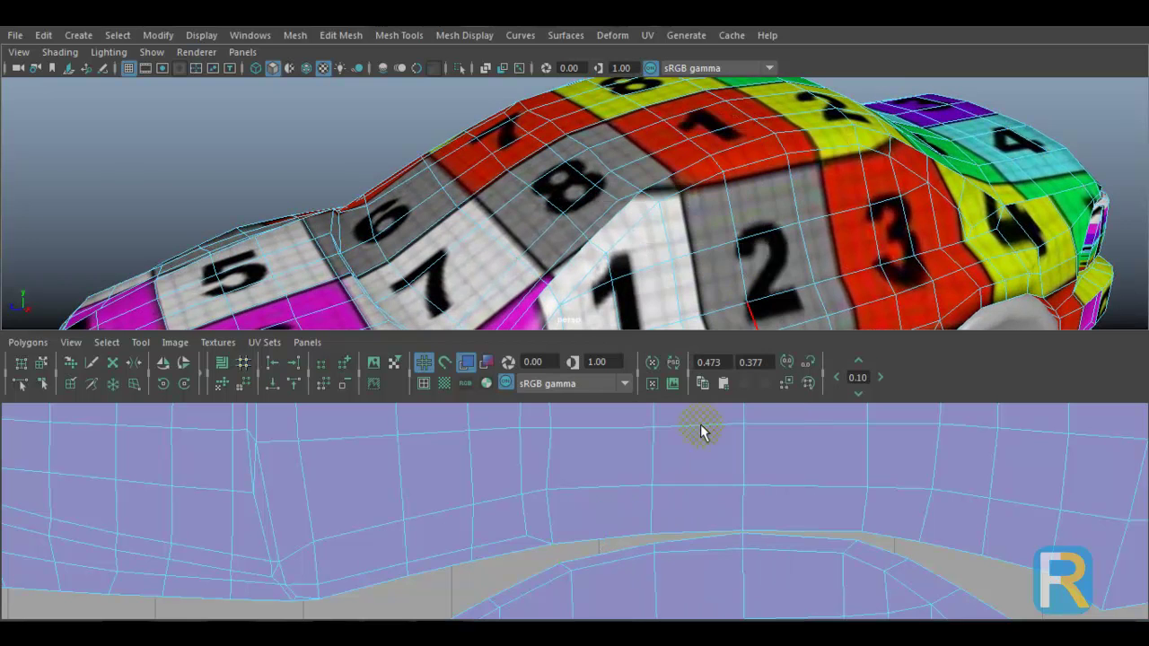
pyautogui.click(627, 545)
pyautogui.keyDown('alt'); pyautogui.moveTo(629, 248); pyautogui.dragTo(682, 184); pyautogui.keyUp('alt')
pyautogui.click(676, 185)
pyautogui.click(680, 188)
pyautogui.keyDown('shift'); pyautogui.click(711, 144); pyautogui.keyUp('shift')
pyautogui.keyDown('shift'); pyautogui.click(744, 121); pyautogui.keyUp('shift')
pyautogui.keyDown('alt'); pyautogui.moveTo(744, 121); pyautogui.dragTo(816, 218); pyautogui.keyUp('alt')
pyautogui.keyDown('shift'); pyautogui.click(834, 224); pyautogui.keyUp('shift')
# - Switch the car to untextured shaded display and select the roofline seam edges again, toward the rear
pyautogui.press('5')
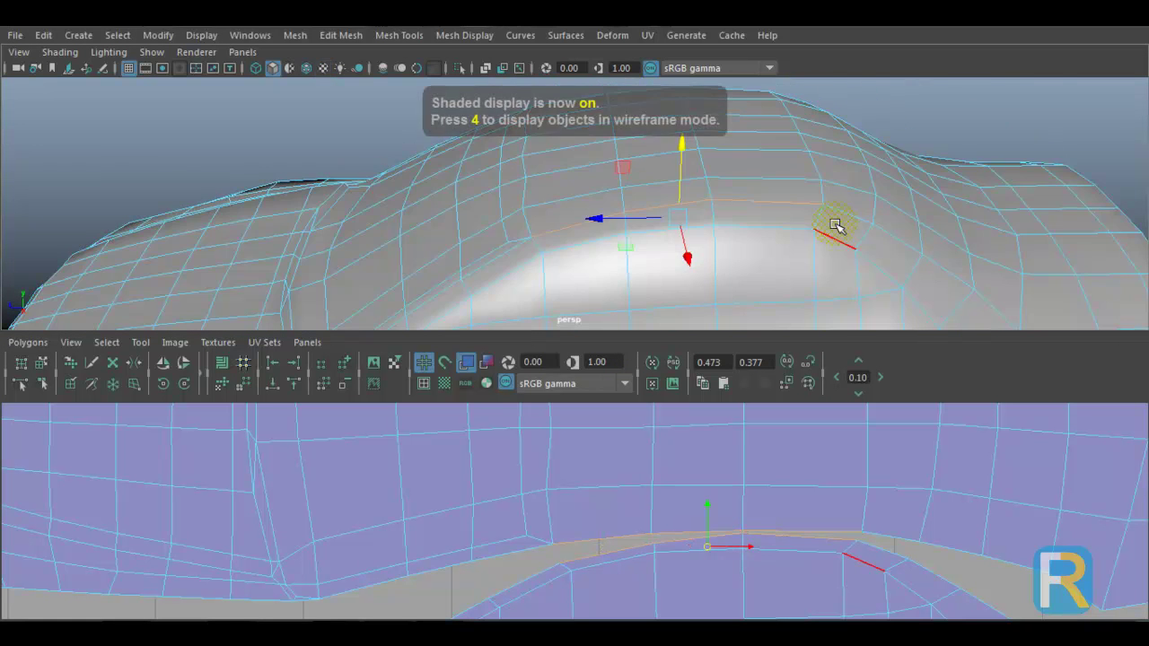
pyautogui.keyDown('shift'); pyautogui.click(838, 209); pyautogui.keyUp('shift')
pyautogui.keyDown('alt'); pyautogui.moveTo(684, 217); pyautogui.dragTo(775, 215); pyautogui.keyUp('alt')
pyautogui.keyDown('shift'); pyautogui.click(767, 224); pyautogui.keyUp('shift')
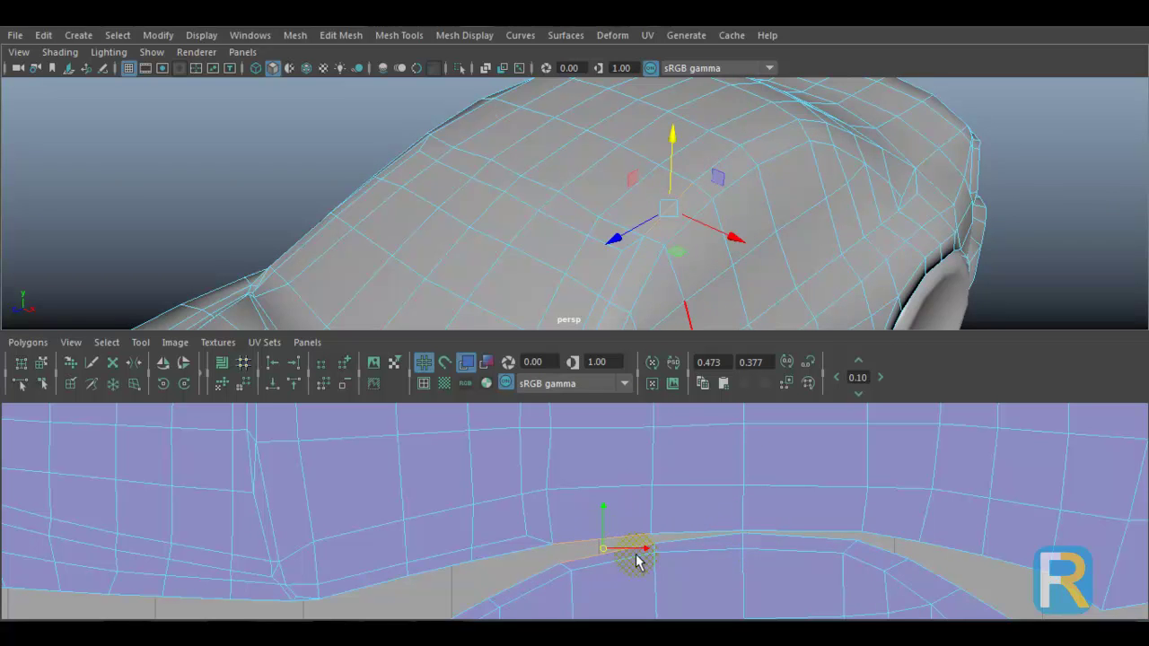
pyautogui.moveTo(717, 178); pyautogui.dragTo(764, 135)
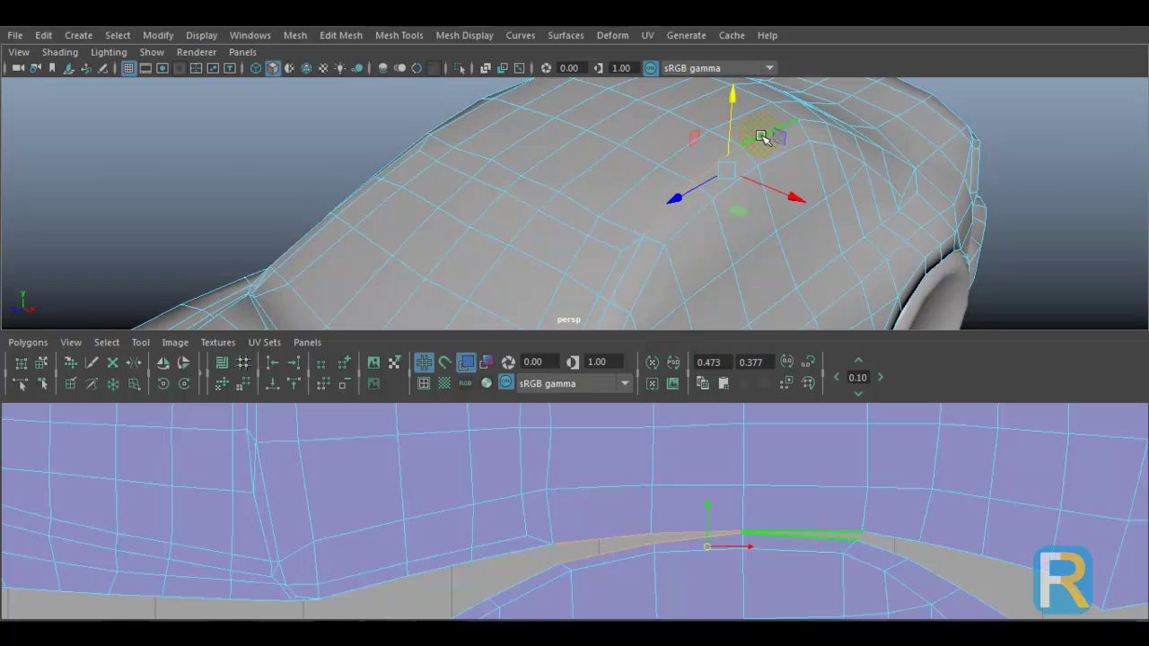
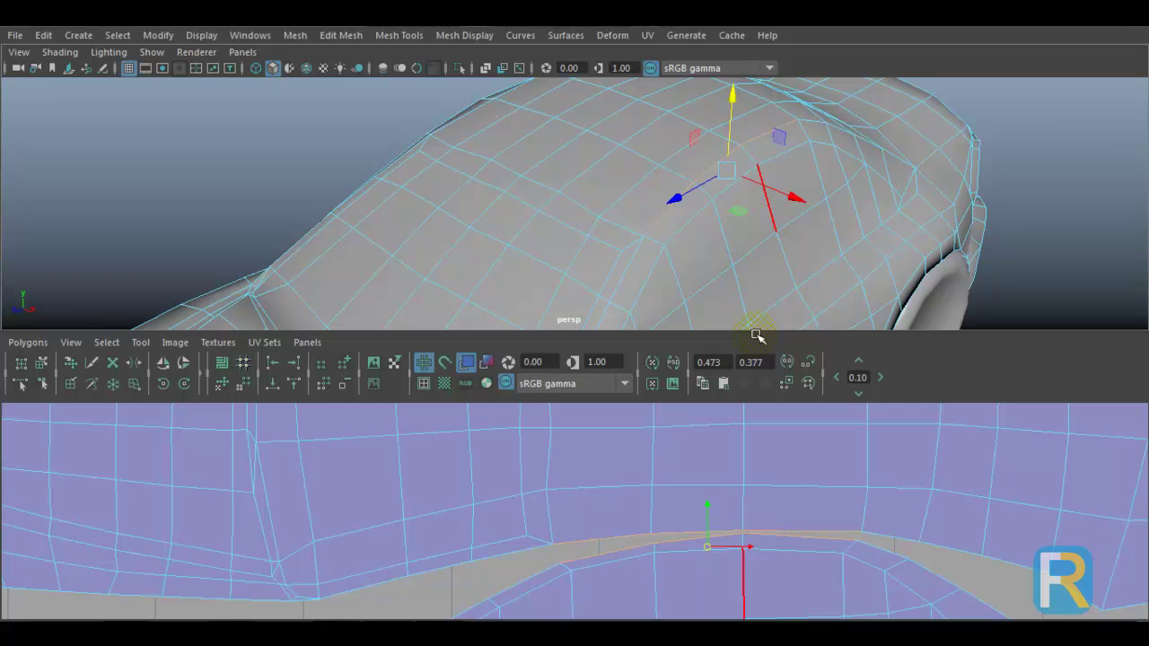
# - Select the matching UVs on both sides of the roofline seam between the roof and lower side shells
pyautogui.moveTo(572, 455); pyautogui.dragTo(639, 455, button='right')
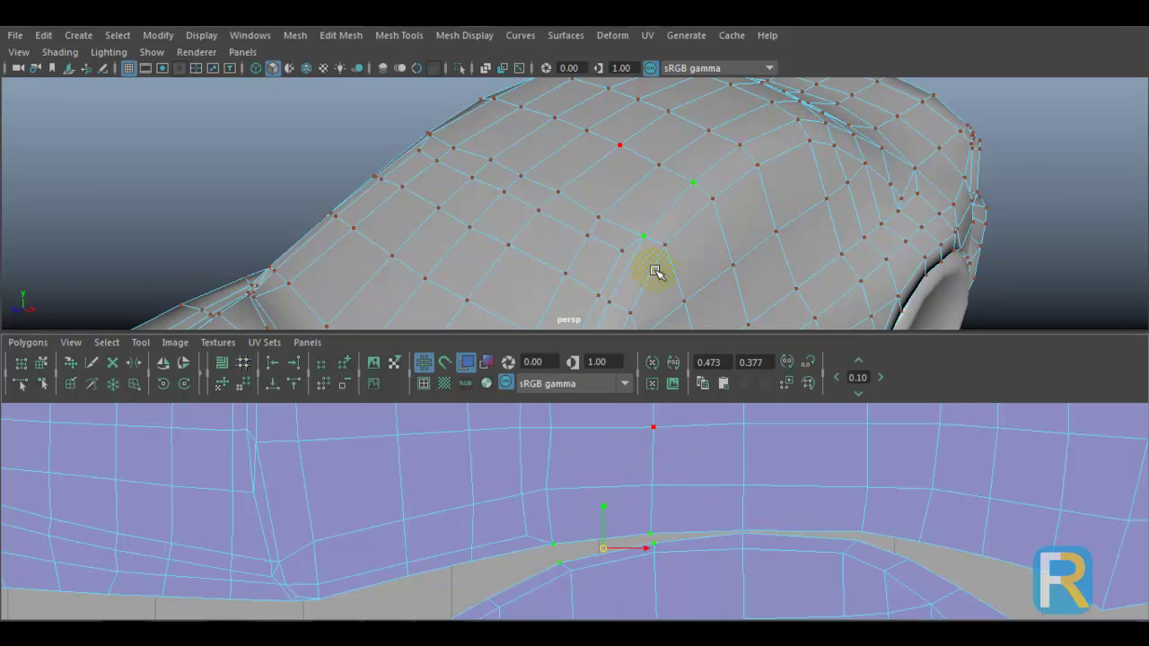
pyautogui.click(692, 180)
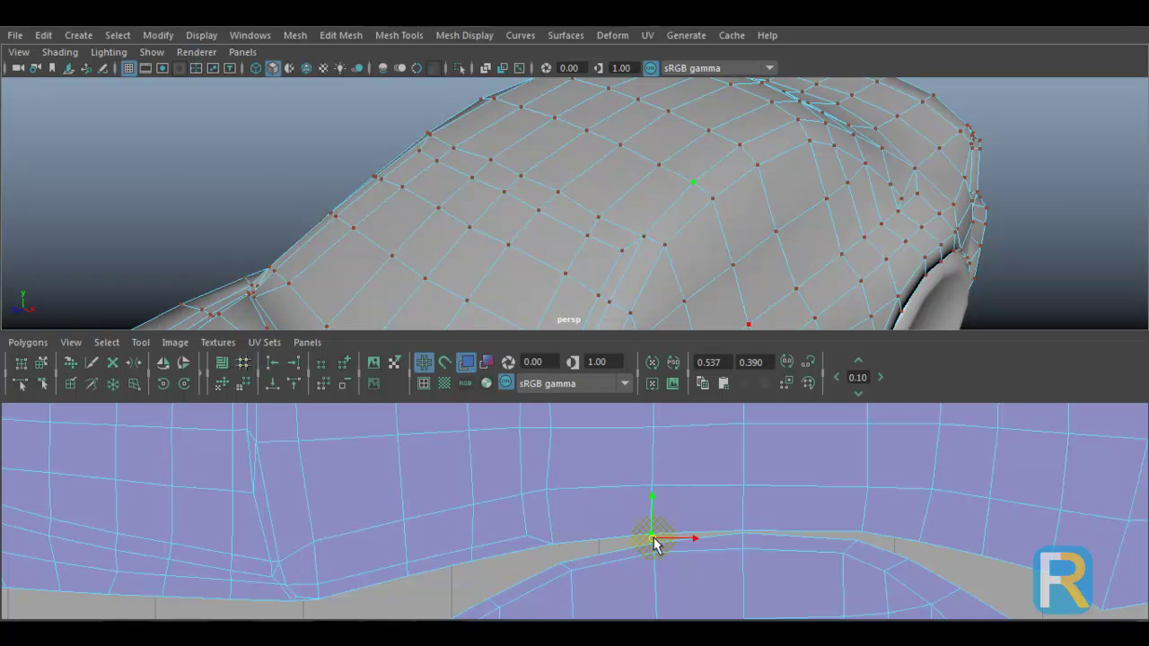
pyautogui.moveTo(549, 528); pyautogui.dragTo(576, 572)
pyautogui.keyDown('shift'); pyautogui.moveTo(617, 512); pyautogui.dragTo(666, 546); pyautogui.keyUp('shift')
pyautogui.keyDown('shift'); pyautogui.moveTo(699, 498); pyautogui.dragTo(746, 545); pyautogui.keyUp('shift')
pyautogui.keyDown('alt'); pyautogui.moveTo(808, 559); pyautogui.dragTo(607, 506, button='middle'); pyautogui.keyUp('alt')
pyautogui.moveTo(649, 454); pyautogui.dragTo(674, 500)
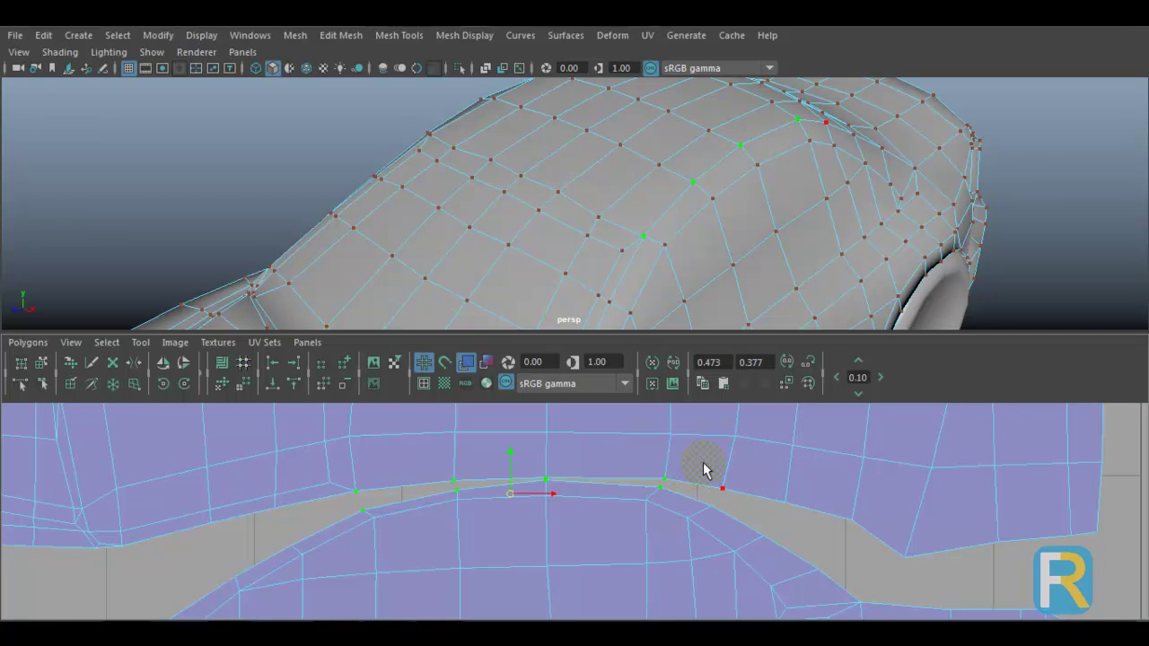
pyautogui.keyDown('shift'); pyautogui.click(738, 516); pyautogui.keyUp('shift')
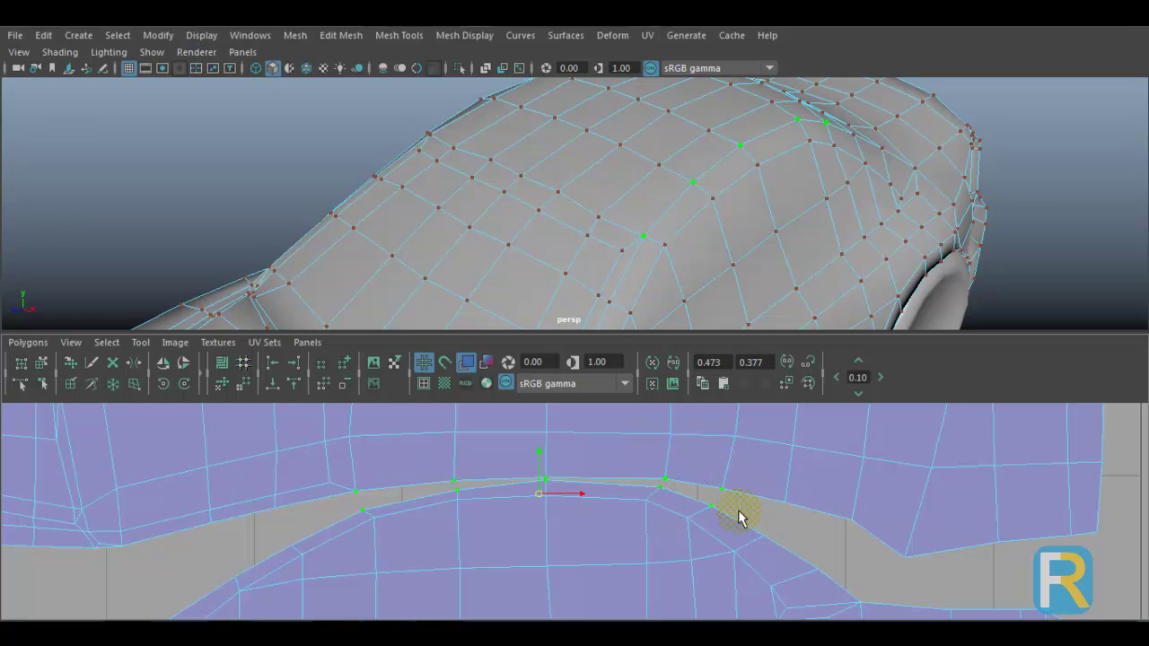
# - Merge the selected UVs along the seam between the roof and lower side shells, using an increased merge threshold
pyautogui.keyDown('alt'); pyautogui.moveTo(812, 542); pyautogui.dragTo(925, 588, button='middle'); pyautogui.keyUp('alt')
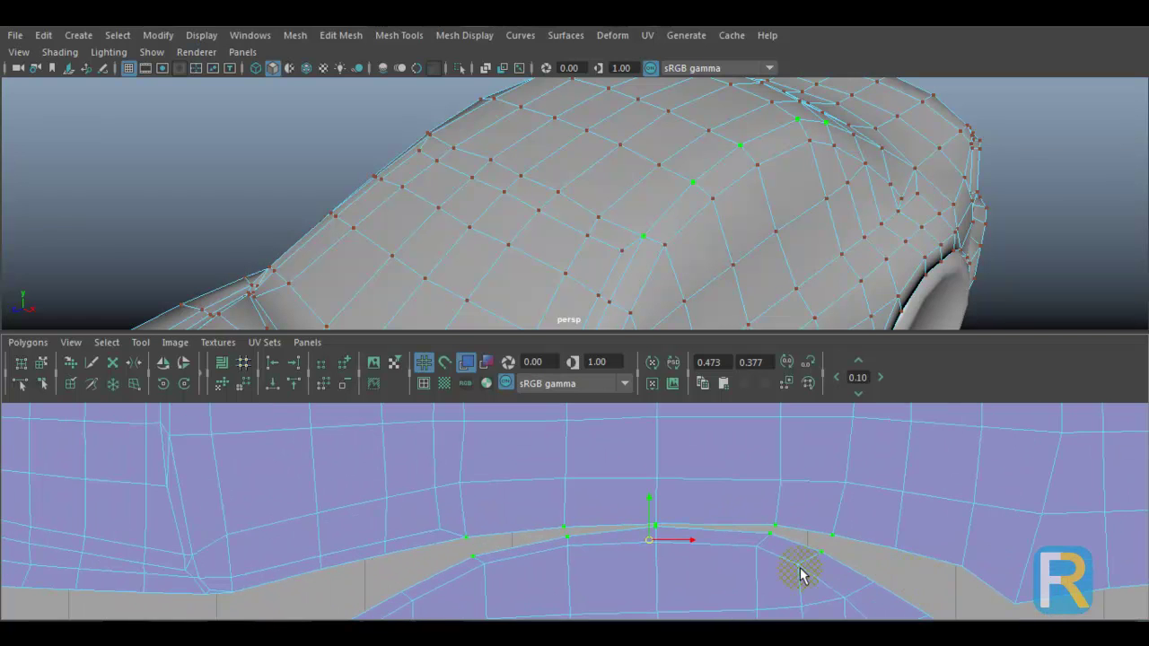
pyautogui.keyDown('alt'); pyautogui.moveTo(790, 565); pyautogui.dragTo(805, 571, button='middle'); pyautogui.keyUp('alt')
pyautogui.keyDown('alt'); pyautogui.moveTo(779, 558); pyautogui.dragTo(794, 570, button='right'); pyautogui.keyUp('alt')
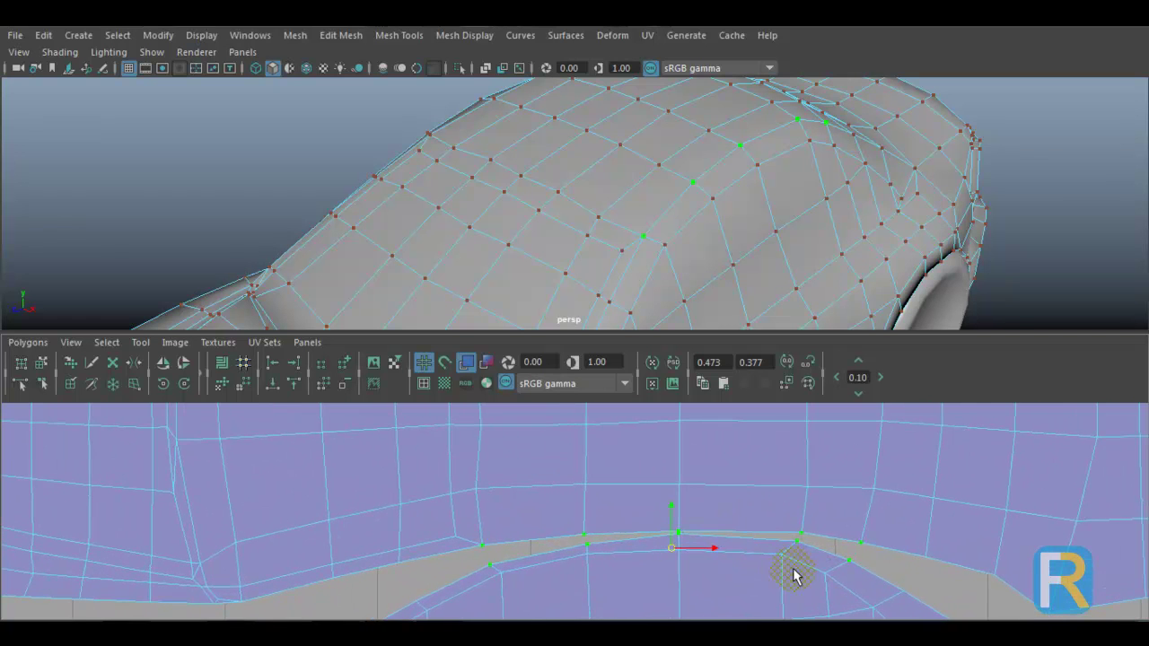
pyautogui.click(23, 342)
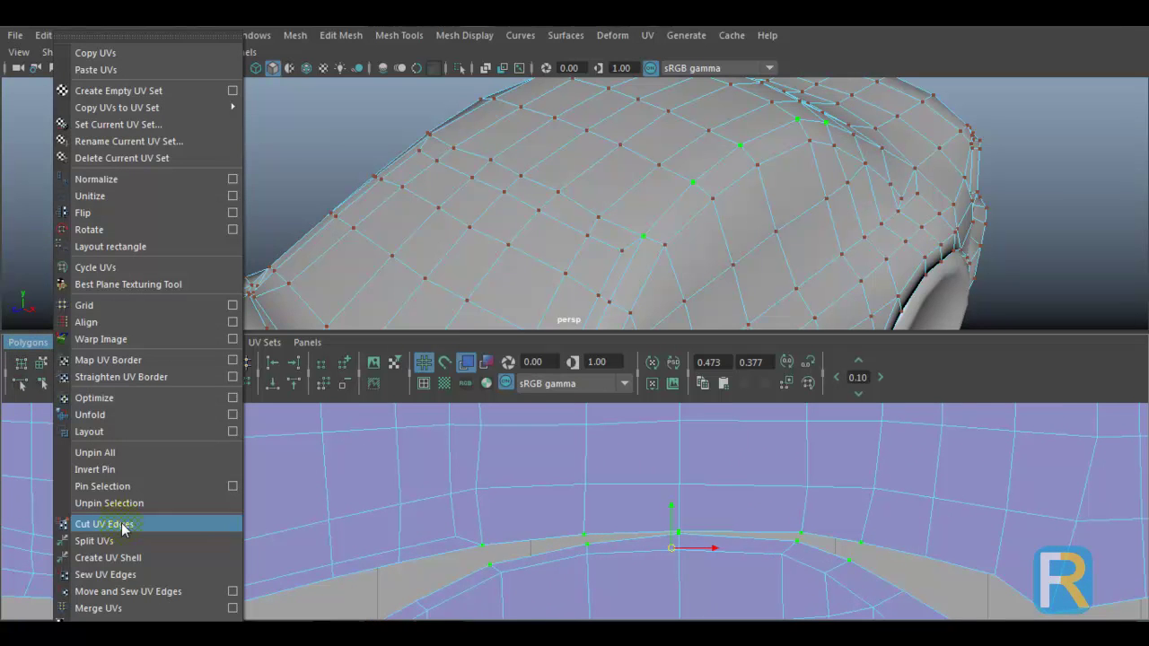
pyautogui.click(232, 609)
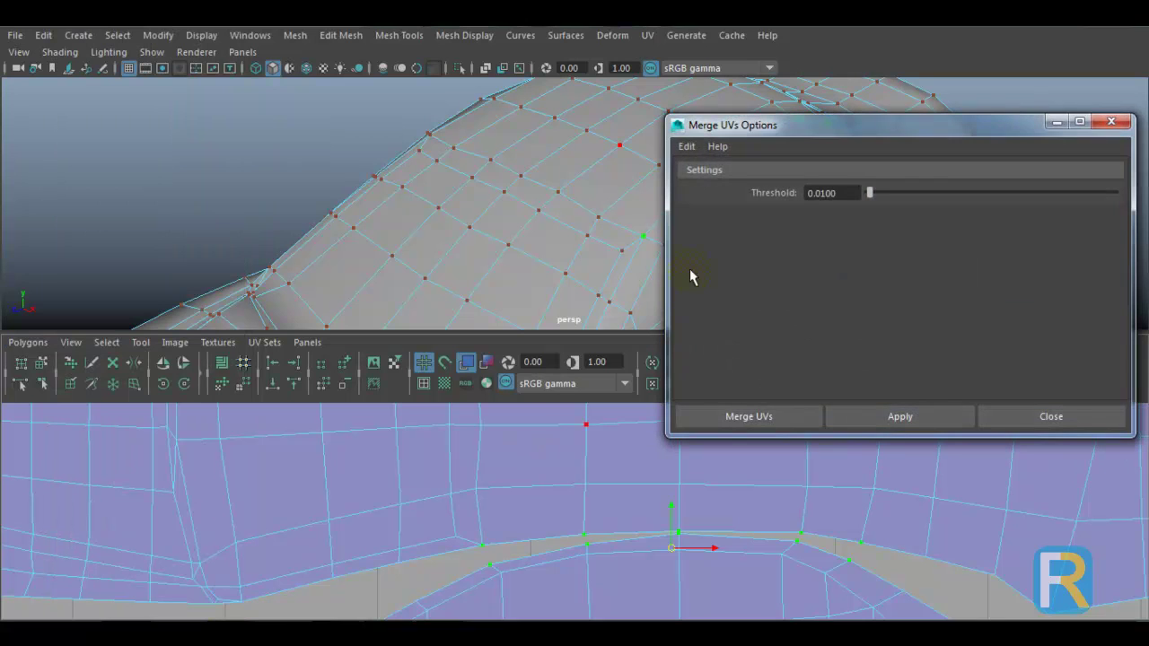
pyautogui.moveTo(894, 194); pyautogui.dragTo(1147, 192)
pyautogui.click(801, 419)
# - Enlarge the UV editor and move the protruding UV near the rear of the roof shell's lower edge inward
pyautogui.press('space')
pyautogui.keyDown('alt'); pyautogui.moveTo(785, 376); pyautogui.dragTo(739, 477, button='middle'); pyautogui.keyUp('alt')
pyautogui.keyDown('alt'); pyautogui.moveTo(753, 425); pyautogui.dragTo(765, 420, button='right'); pyautogui.keyUp('alt')
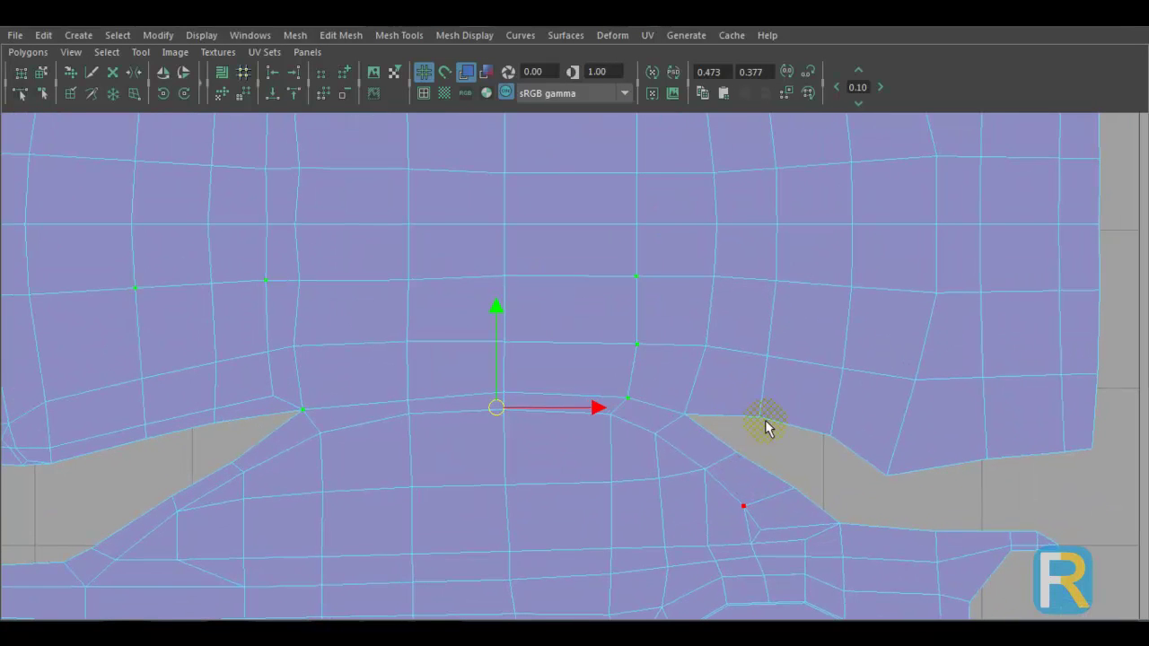
pyautogui.click(887, 476)
pyautogui.moveTo(888, 477); pyautogui.dragTo(904, 448)
# - Select the facing UVs along the seam between the roof and upper side shells and merge them
pyautogui.moveTo(767, 434)
pyautogui.keyDown('alt'); pyautogui.mouseDown(button='middle')
pyautogui.moveTo(890, 483)
pyautogui.moveTo(901, 500)
pyautogui.mouseUp(button='middle'); pyautogui.keyUp('alt')
pyautogui.keyDown('alt'); pyautogui.moveTo(787, 419); pyautogui.dragTo(814, 530, button='middle'); pyautogui.keyUp('alt')
pyautogui.keyDown('alt'); pyautogui.moveTo(681, 335); pyautogui.dragTo(670, 477, button='middle'); pyautogui.keyUp('alt')
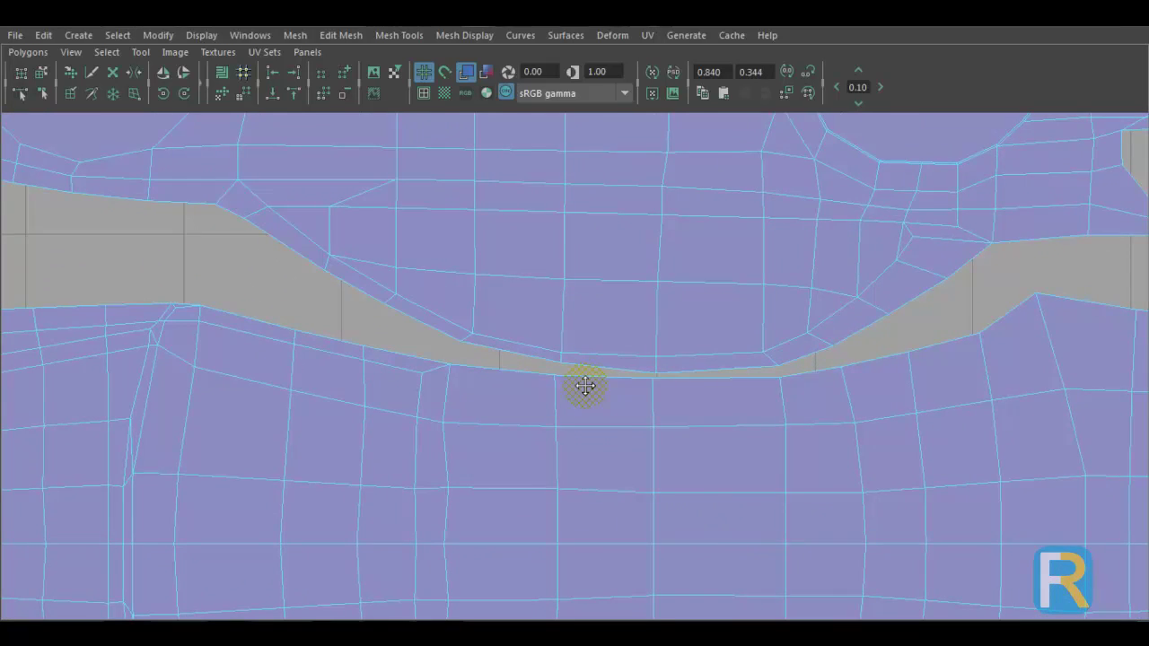
pyautogui.scroll(1, 585, 386)
pyautogui.moveTo(462, 383); pyautogui.dragTo(465, 384)
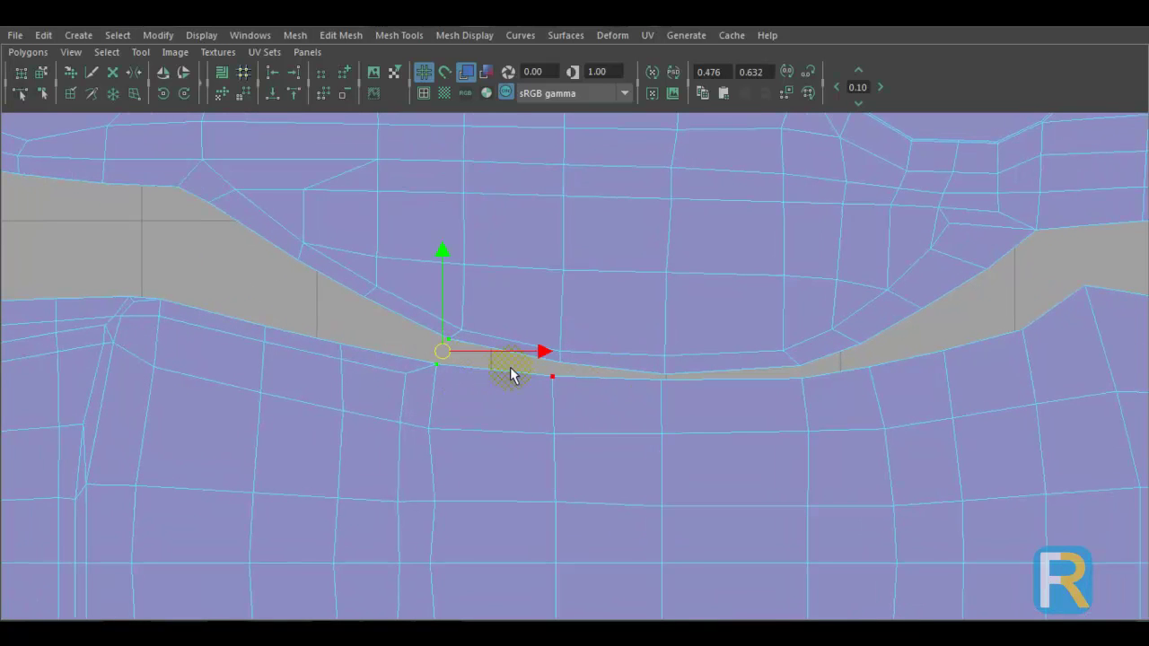
pyautogui.keyDown('shift'); pyautogui.click(578, 401); pyautogui.keyUp('shift')
pyautogui.keyDown('shift'); pyautogui.moveTo(680, 392); pyautogui.dragTo(634, 364); pyautogui.keyUp('shift')
pyautogui.keyDown('shift'); pyautogui.moveTo(827, 384); pyautogui.dragTo(779, 357); pyautogui.keyUp('shift')
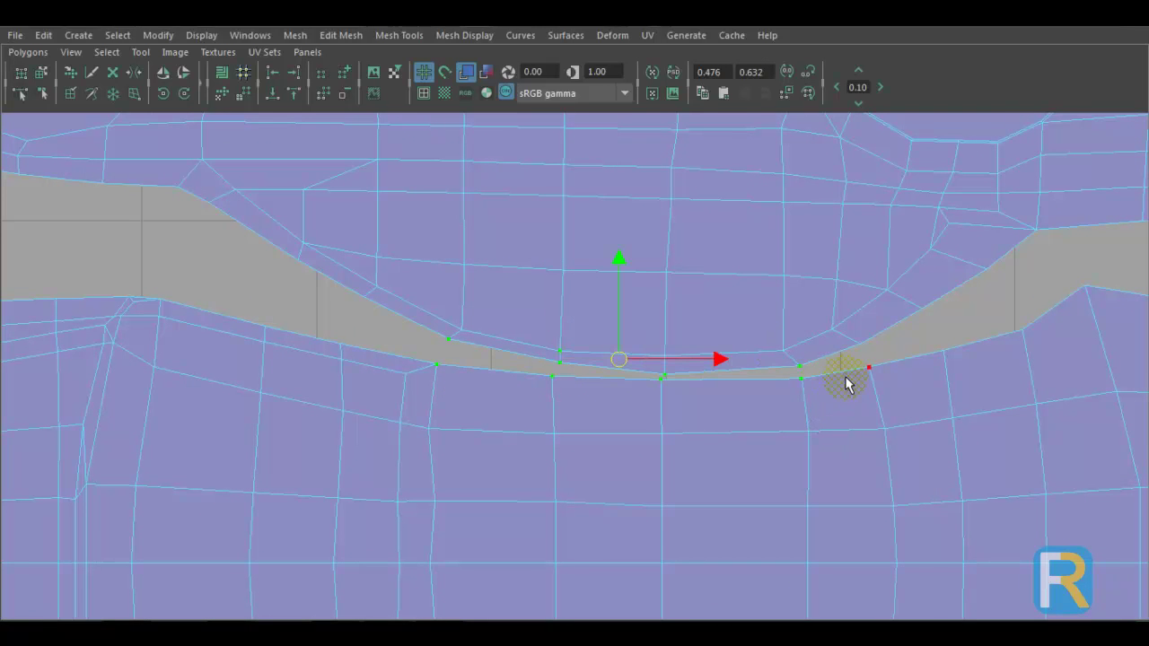
pyautogui.press('g')
# - Merge the next pair of facing UVs toward the rear of the upper roofline seam
pyautogui.moveTo(850, 337); pyautogui.dragTo(887, 400)
pyautogui.scroll(-2, 881, 429)
pyautogui.keyDown('alt'); pyautogui.moveTo(878, 446); pyautogui.dragTo(429, 419, button='middle'); pyautogui.keyUp('alt')
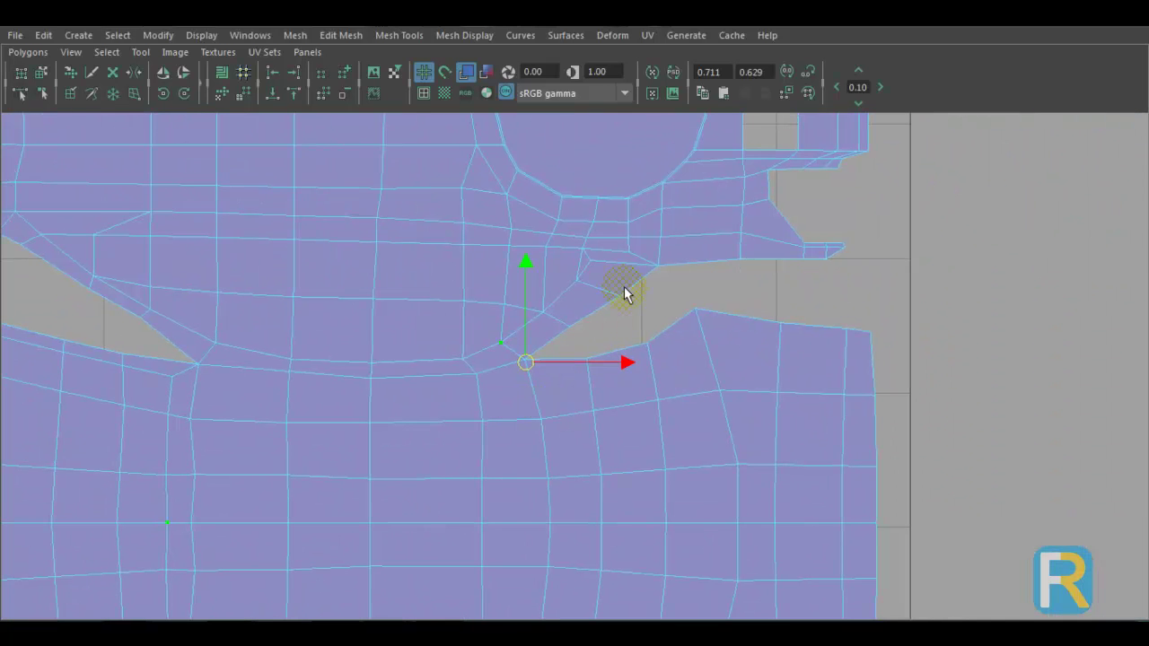
# - Select the facing UVs at the rear gap above the roof shell and review the joined body shells
pyautogui.moveTo(636, 252); pyautogui.dragTo(817, 350)
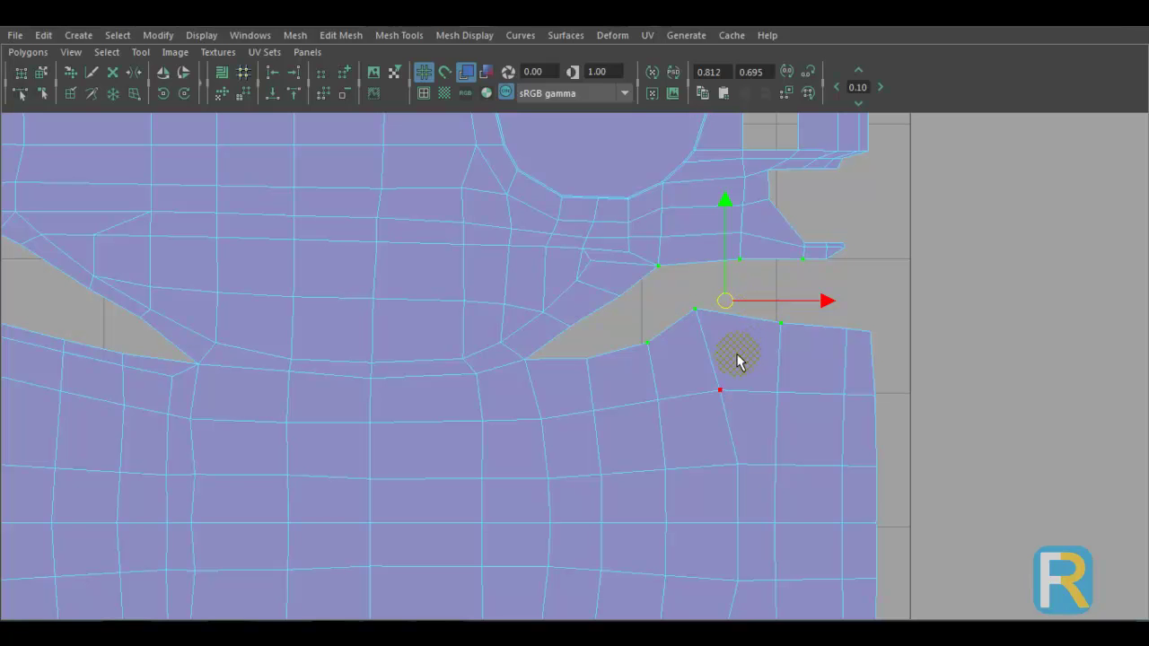
pyautogui.press('e')
pyautogui.keyDown('alt'); pyautogui.moveTo(602, 379); pyautogui.dragTo(967, 480, button='middle'); pyautogui.keyUp('alt')
pyautogui.keyDown('alt'); pyautogui.moveTo(967, 480); pyautogui.dragTo(661, 434, button='right'); pyautogui.keyUp('alt')
pyautogui.keyDown('alt'); pyautogui.moveTo(564, 498); pyautogui.dragTo(618, 369, button='middle'); pyautogui.keyUp('alt')
pyautogui.keyDown('alt'); pyautogui.moveTo(687, 439); pyautogui.dragTo(649, 306, button='middle'); pyautogui.keyUp('alt')
pyautogui.keyDown('alt'); pyautogui.moveTo(717, 410); pyautogui.dragTo(607, 431, button='middle'); pyautogui.keyUp('alt')
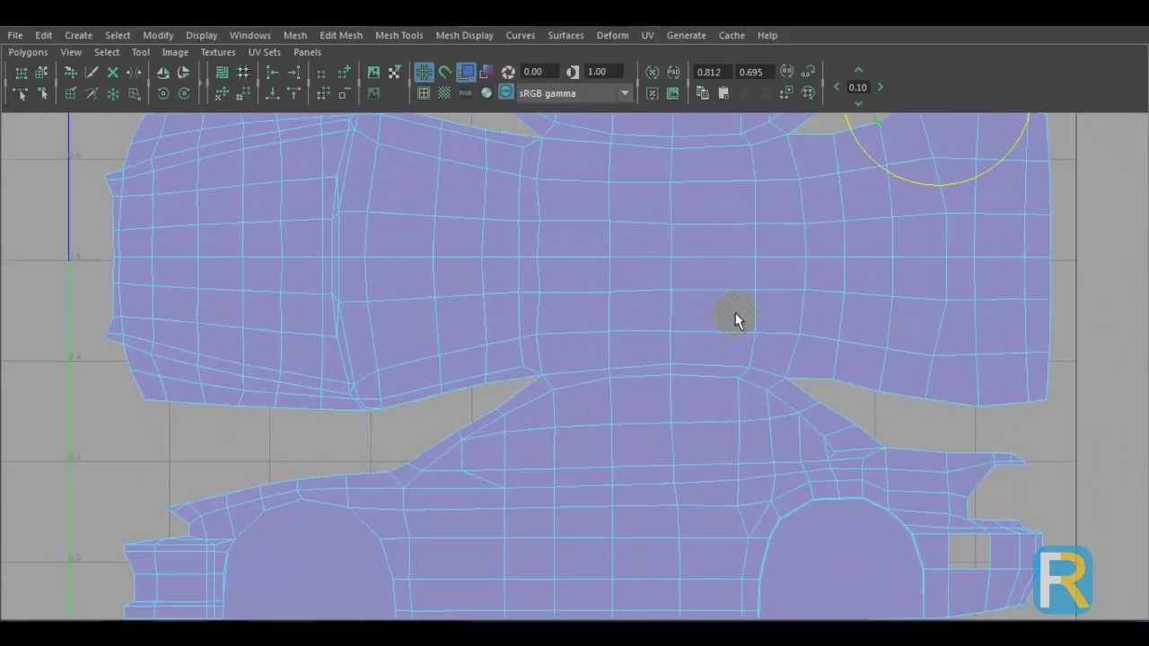
pyautogui.keyDown('alt'); pyautogui.moveTo(783, 263); pyautogui.dragTo(811, 422, button='middle'); pyautogui.keyUp('alt')
pyautogui.keyDown('alt'); pyautogui.moveTo(810, 422); pyautogui.dragTo(610, 426, button='right'); pyautogui.keyUp('alt')
pyautogui.keyDown('alt'); pyautogui.moveTo(609, 426); pyautogui.dragTo(780, 377, button='middle'); pyautogui.keyUp('alt')
pyautogui.keyDown('alt'); pyautogui.moveTo(781, 377); pyautogui.dragTo(571, 366, button='right'); pyautogui.keyUp('alt')
pyautogui.keyDown('alt'); pyautogui.moveTo(607, 392); pyautogui.dragTo(740, 431, button='middle'); pyautogui.keyUp('alt')
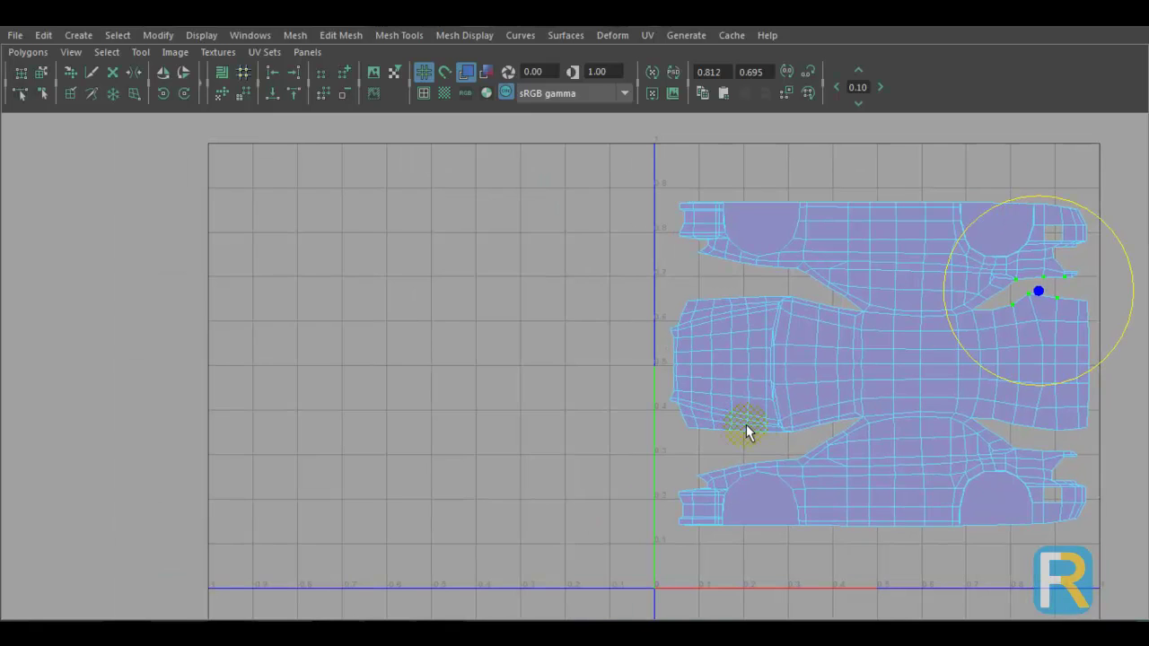
# - Locate the front bumper shell among the pieces outside the UV grid and select all its UVs
pyautogui.keyDown('alt'); pyautogui.moveTo(746, 425); pyautogui.dragTo(452, 385, button='right'); pyautogui.keyUp('alt')
pyautogui.keyDown('alt'); pyautogui.moveTo(451, 385); pyautogui.dragTo(693, 372, button='middle'); pyautogui.keyUp('alt')
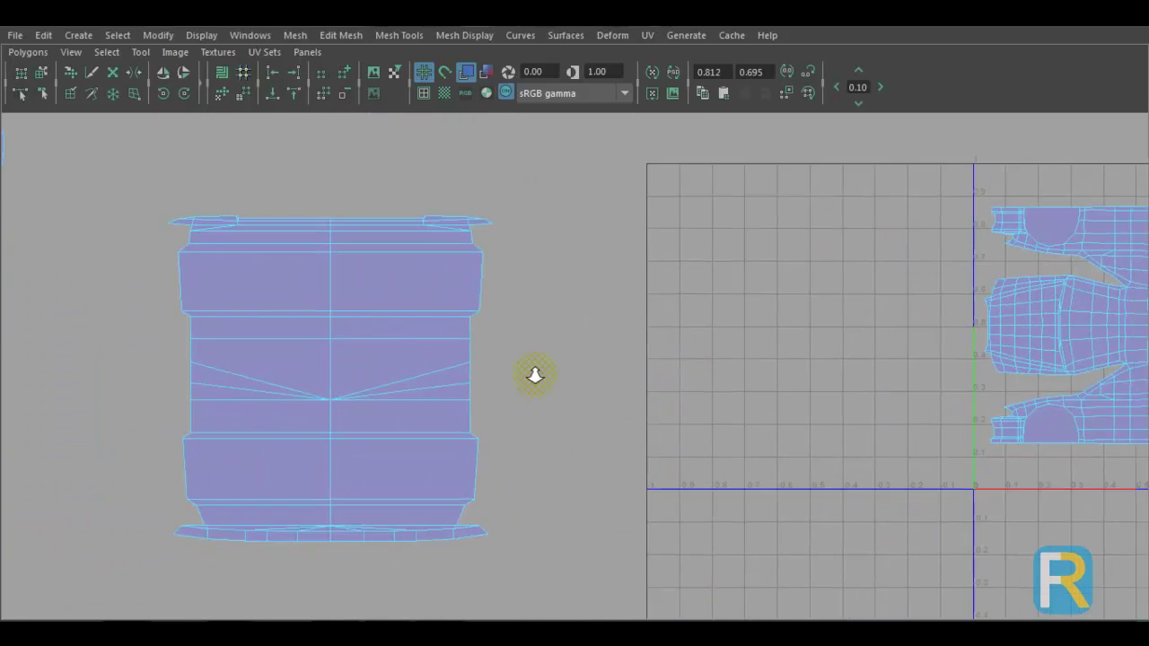
pyautogui.keyDown('alt'); pyautogui.moveTo(535, 375); pyautogui.dragTo(480, 405, button='right'); pyautogui.keyUp('alt')
pyautogui.keyDown('alt'); pyautogui.moveTo(479, 405); pyautogui.dragTo(548, 480, button='middle'); pyautogui.keyUp('alt')
pyautogui.keyDown('alt'); pyautogui.moveTo(548, 480); pyautogui.dragTo(167, 372, button='right'); pyautogui.keyUp('alt')
pyautogui.keyDown('alt'); pyautogui.moveTo(167, 372); pyautogui.dragTo(538, 476, button='middle'); pyautogui.keyUp('alt')
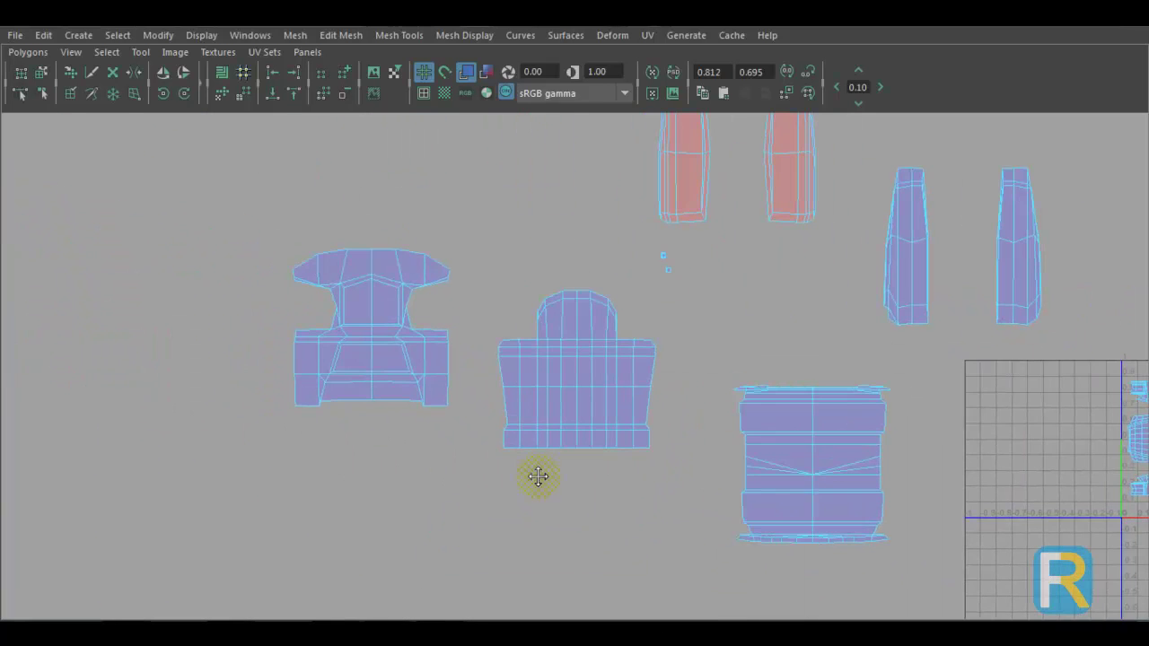
pyautogui.keyDown('alt'); pyautogui.moveTo(661, 434); pyautogui.dragTo(919, 305, button='middle'); pyautogui.keyUp('alt')
pyautogui.keyDown('alt'); pyautogui.moveTo(919, 305); pyautogui.dragTo(727, 431, button='right'); pyautogui.keyUp('alt')
pyautogui.keyDown('alt'); pyautogui.moveTo(702, 257); pyautogui.dragTo(460, 380, button='middle'); pyautogui.keyUp('alt')
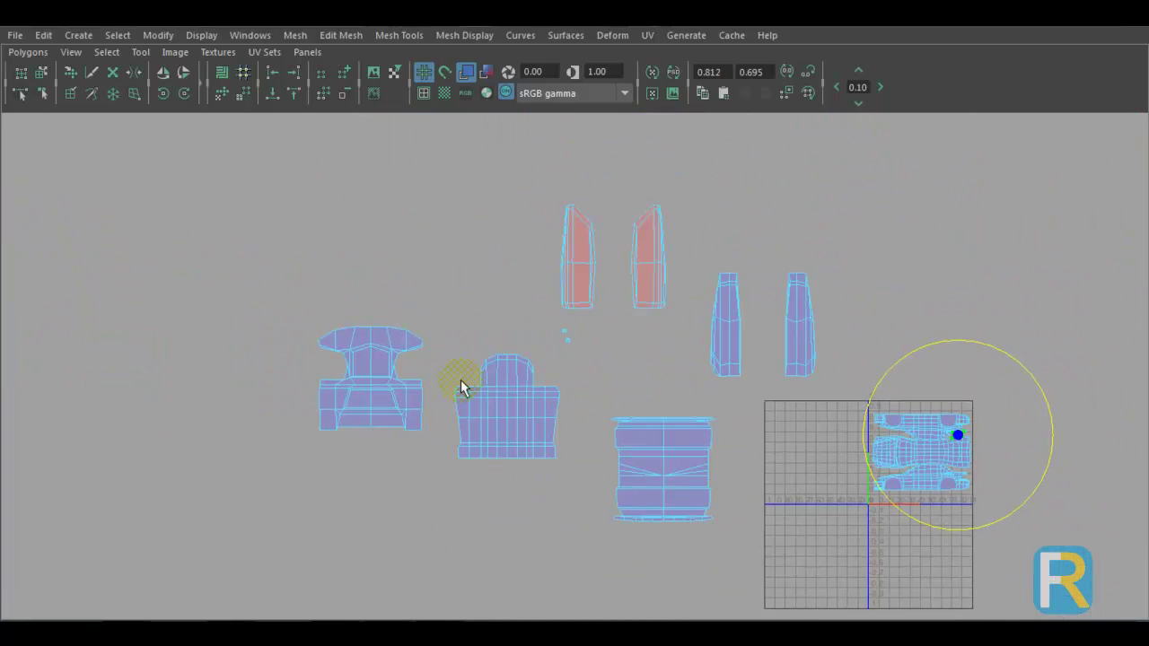
pyautogui.scroll(2, 405, 360)
pyautogui.moveTo(418, 346); pyautogui.dragTo(565, 511)
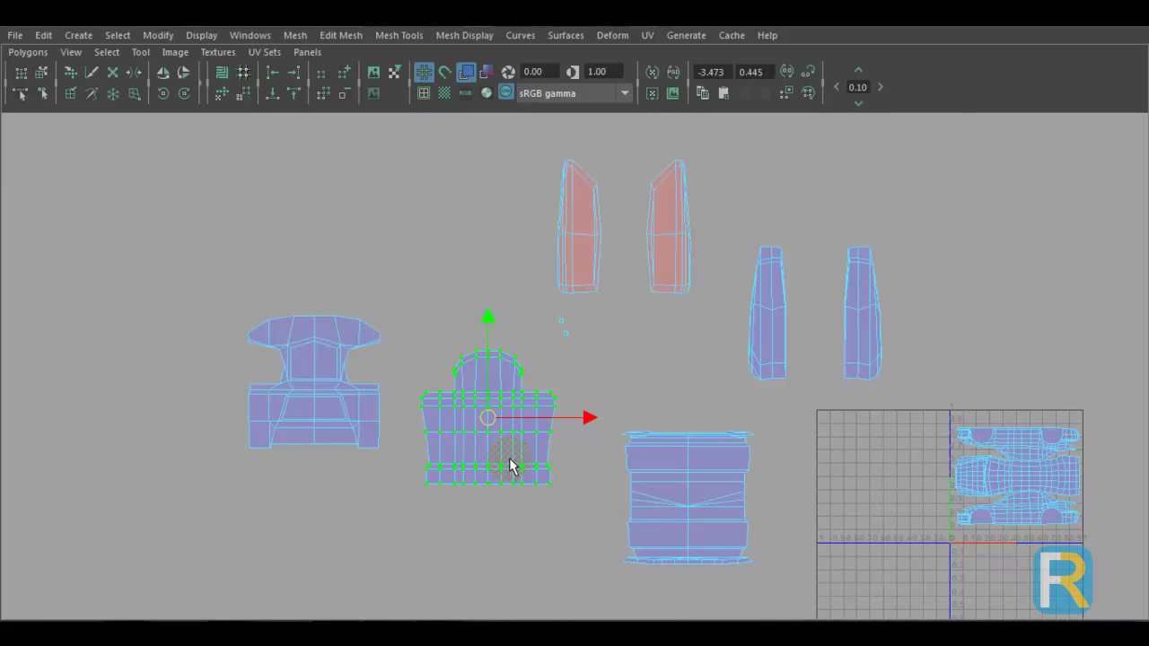
# - Move the front bumper shell into the UV grid beside the hood end of the car body
pyautogui.moveTo(493, 421); pyautogui.dragTo(900, 472)
pyautogui.scroll(2, 900, 472)
pyautogui.keyDown('alt'); pyautogui.moveTo(895, 488); pyautogui.dragTo(385, 297, button='middle'); pyautogui.keyUp('alt')
pyautogui.keyDown('alt'); pyautogui.moveTo(385, 296); pyautogui.dragTo(774, 583, button='right'); pyautogui.keyUp('alt')
pyautogui.keyDown('alt'); pyautogui.moveTo(557, 395); pyautogui.dragTo(631, 517, button='middle'); pyautogui.keyUp('alt')
pyautogui.keyDown('alt'); pyautogui.moveTo(538, 386); pyautogui.dragTo(823, 608, button='right'); pyautogui.keyUp('alt')
pyautogui.keyDown('alt'); pyautogui.moveTo(559, 409); pyautogui.dragTo(554, 359, button='middle'); pyautogui.keyUp('alt')
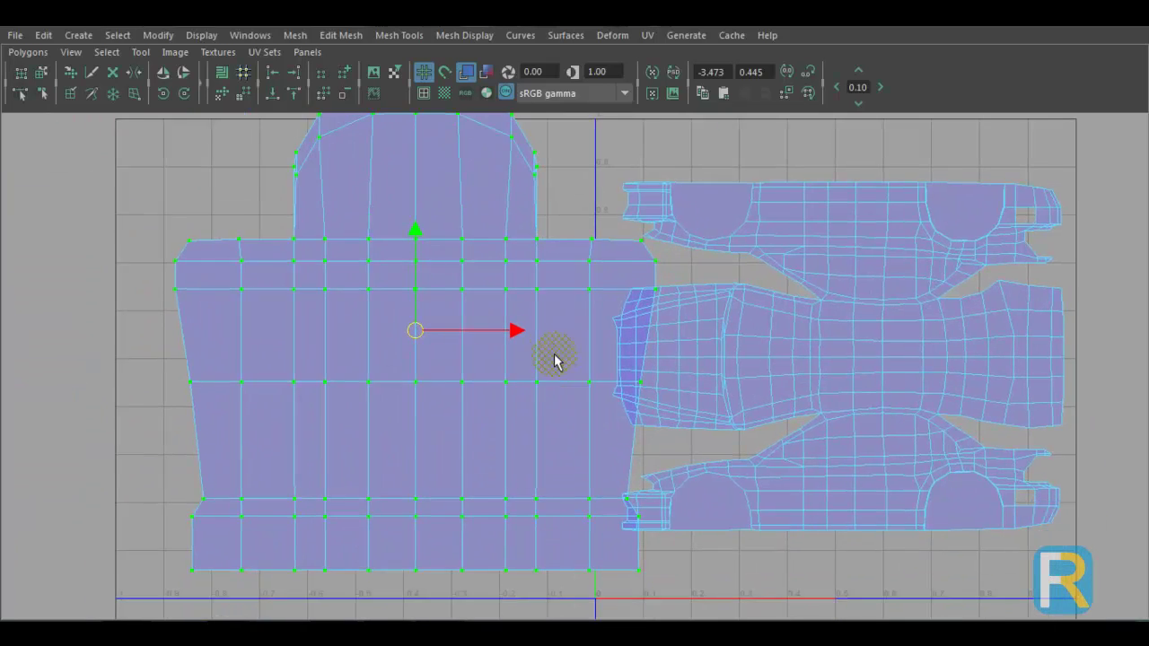
pyautogui.keyDown('alt'); pyautogui.moveTo(554, 359); pyautogui.dragTo(615, 448, button='right'); pyautogui.keyUp('alt')
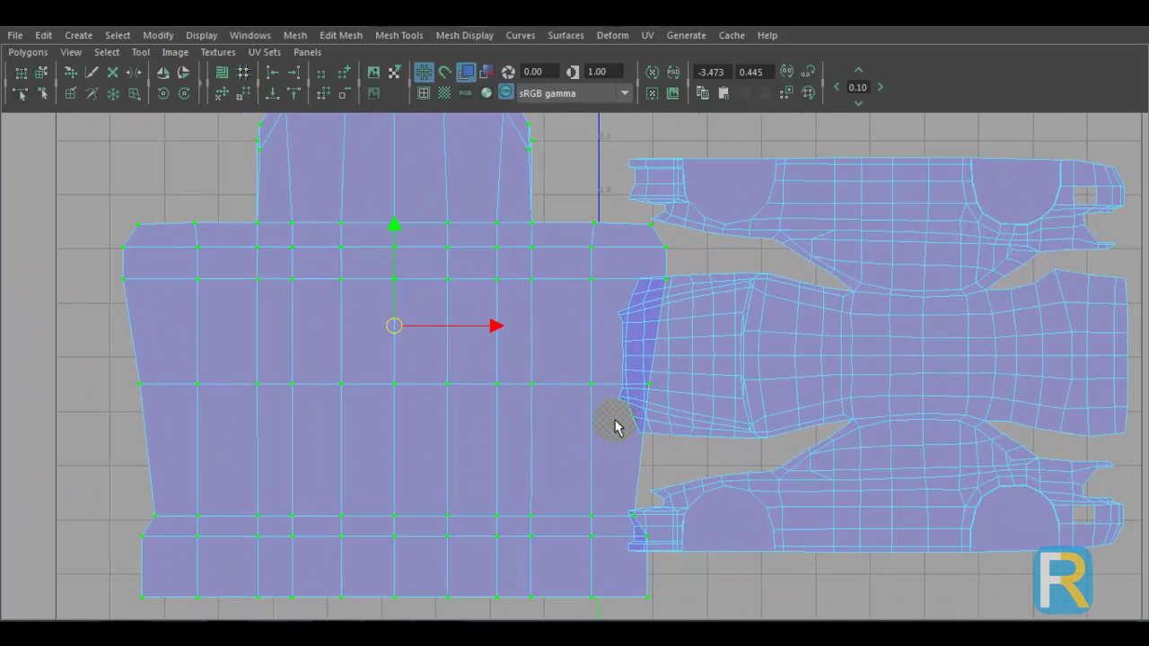
# - Rotate the bumper shell clockwise to face the hood, scale it down and place it in front of the hood
pyautogui.click(183, 93)
pyautogui.click(183, 93)
pyautogui.press('r')
pyautogui.moveTo(430, 385); pyautogui.dragTo(559, 357, button='middle')
pyautogui.press('w')
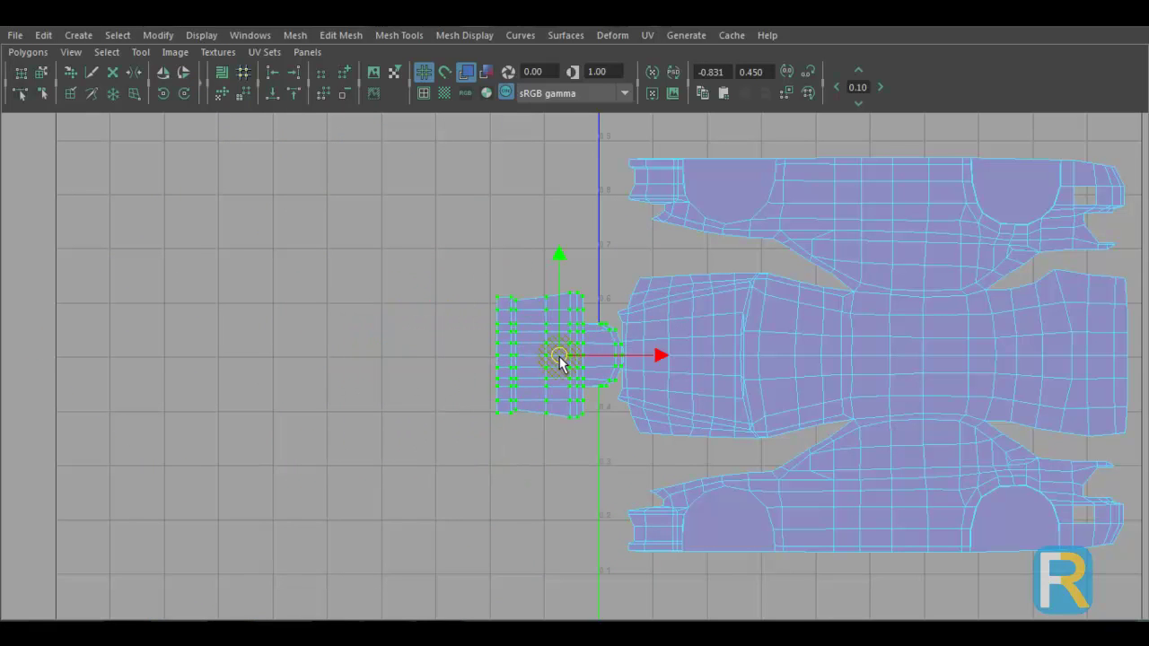
pyautogui.scroll(5, 553, 352)
# - Check the bumper's selected UVs on the front of the car and turn on textured shaded display
pyautogui.press('space')
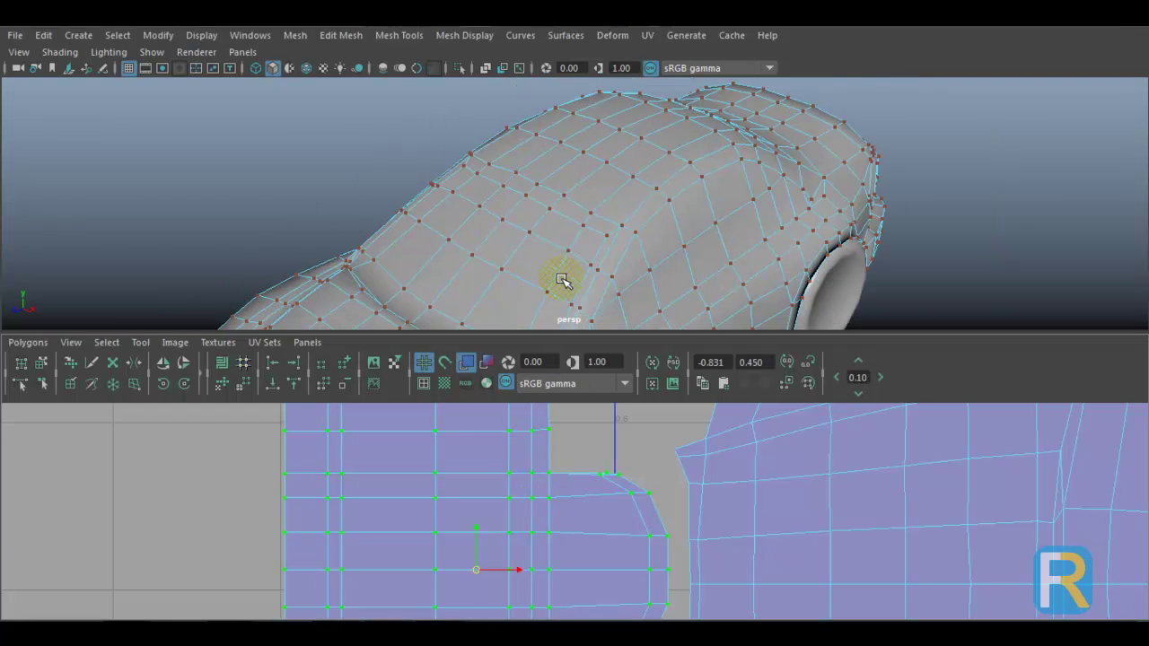
pyautogui.keyDown('alt'); pyautogui.moveTo(629, 248); pyautogui.dragTo(697, 180, button='middle'); pyautogui.keyUp('alt')
pyautogui.keyDown('alt'); pyautogui.moveTo(697, 179); pyautogui.dragTo(456, 221, button='right'); pyautogui.keyUp('alt')
pyautogui.keyDown('alt'); pyautogui.moveTo(502, 240); pyautogui.dragTo(577, 200, button='middle'); pyautogui.keyUp('alt')
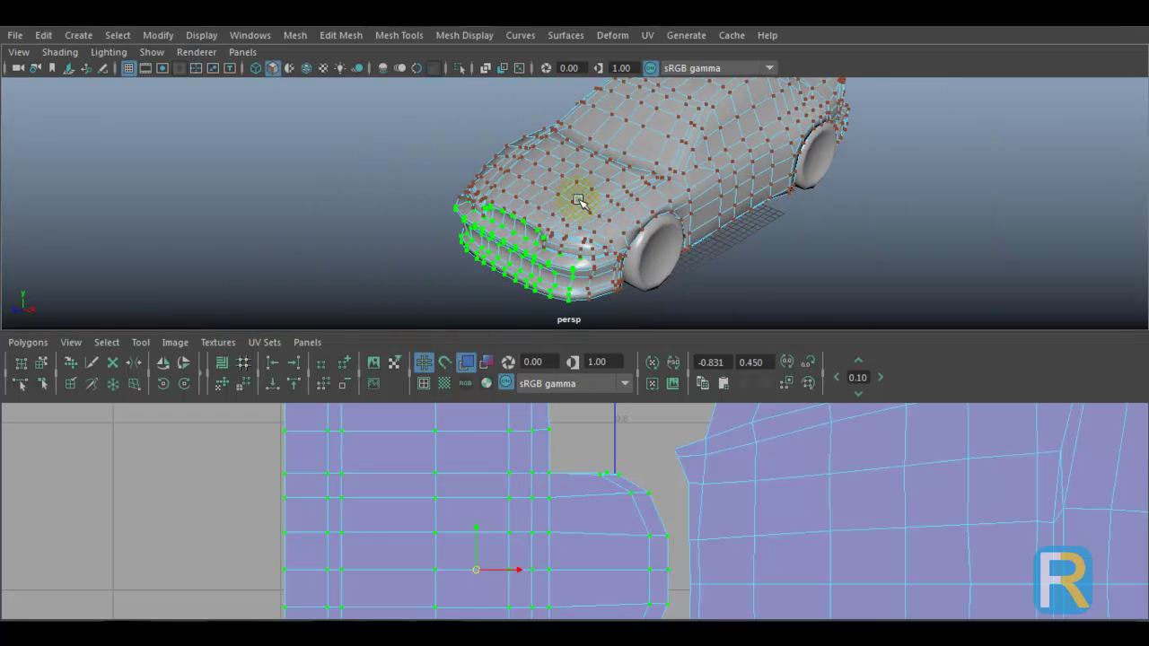
pyautogui.press('5')
pyautogui.press('6')
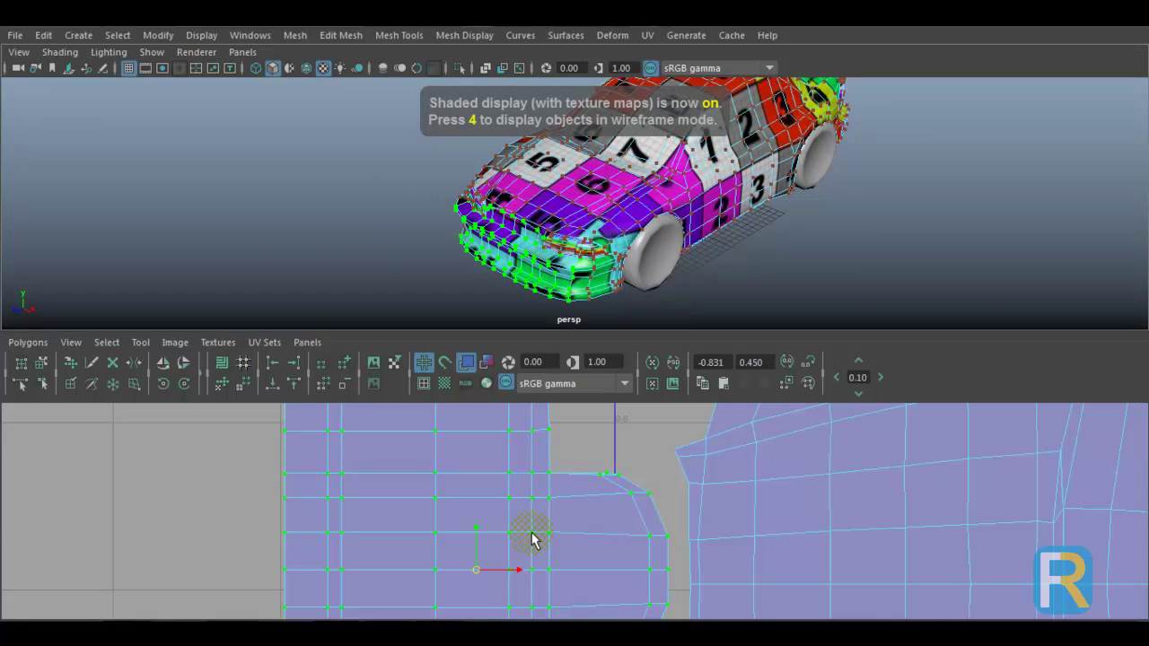
# - Select the upper half of the front bumper shell in UV mode and unfold it
pyautogui.press('space')
pyautogui.moveTo(499, 352); pyautogui.dragTo(574, 349, button='right')
pyautogui.moveTo(307, 204); pyautogui.dragTo(655, 416)
pyautogui.keyDown('shift'); pyautogui.moveTo(553, 370); pyautogui.dragTo(563, 307, button='right'); pyautogui.keyUp('shift')
pyautogui.scroll(-1, 537, 411)
pyautogui.keyDown('alt'); pyautogui.moveTo(537, 409); pyautogui.dragTo(528, 330, button='middle'); pyautogui.keyUp('alt')
# - Select the lower half of the front bumper shell and unfold it the same way
pyautogui.moveTo(304, 294); pyautogui.dragTo(650, 572)
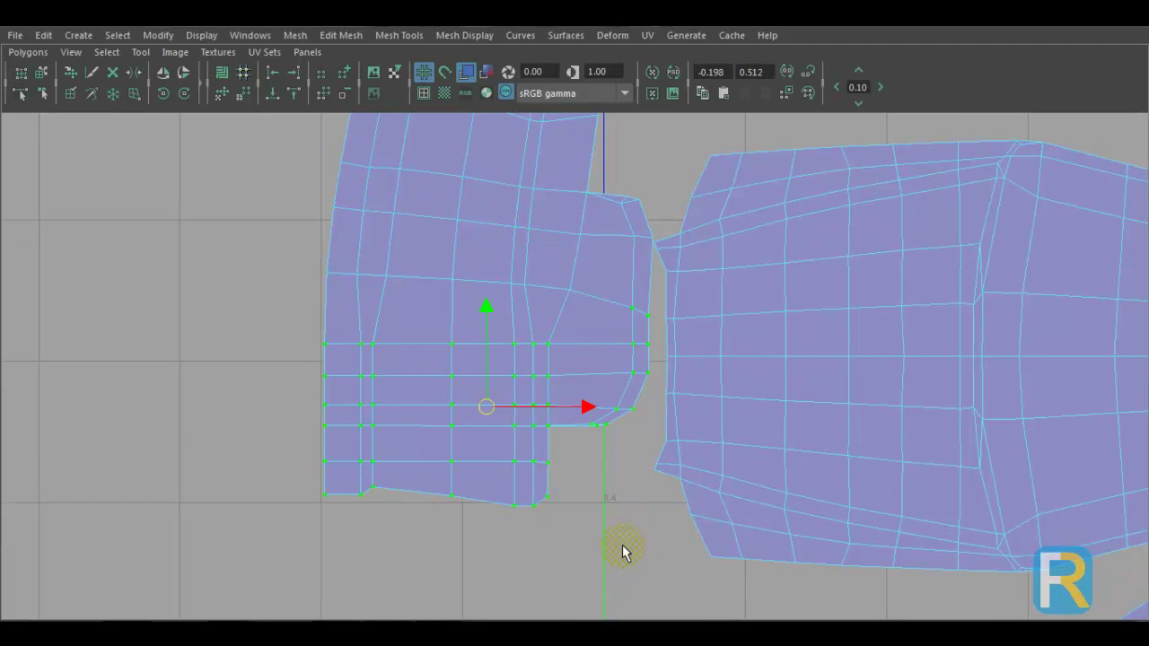
pyautogui.press('g')
pyautogui.scroll(-4, 559, 401)
pyautogui.keyDown('alt'); pyautogui.moveTo(490, 292); pyautogui.dragTo(479, 333, button='middle'); pyautogui.keyUp('alt')
# - Select the whole bumper shell, rotate it slightly until it stands straight and move it closer to the hood
pyautogui.moveTo(426, 210); pyautogui.dragTo(575, 372)
pyautogui.scroll(1, 569, 359)
pyautogui.moveTo(385, 185); pyautogui.dragTo(605, 575)
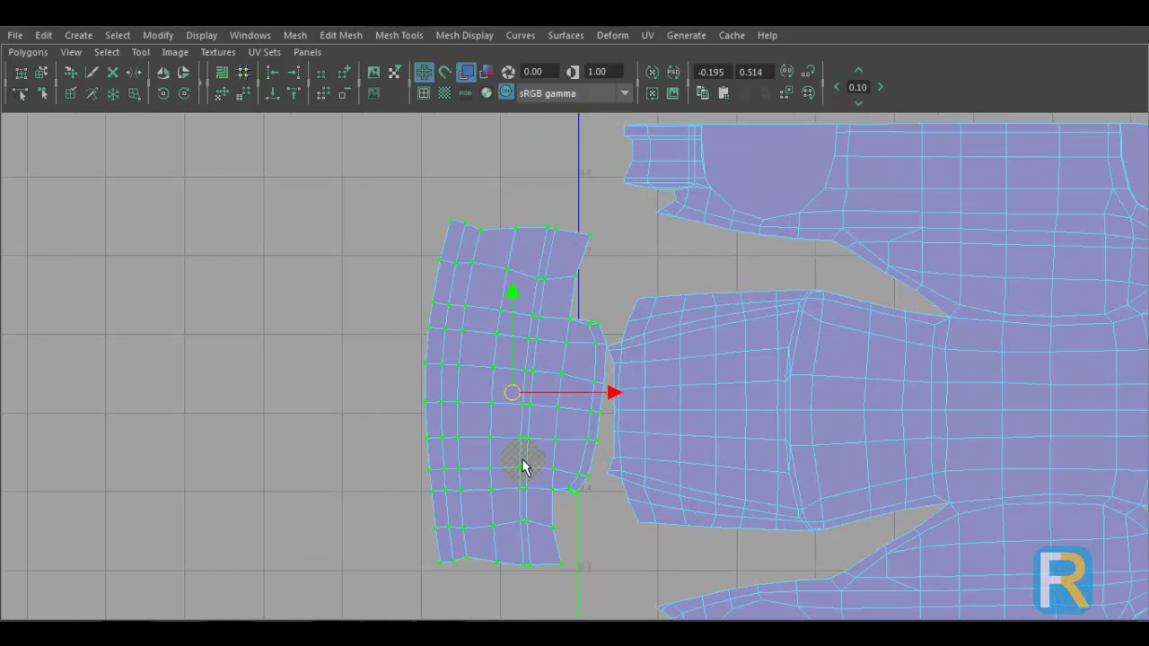
pyautogui.keyDown('alt'); pyautogui.moveTo(524, 353); pyautogui.dragTo(579, 357, button='right'); pyautogui.keyUp('alt')
pyautogui.press('e')
pyautogui.moveTo(572, 355)
pyautogui.mouseDown()
pyautogui.moveTo(554, 347)
pyautogui.moveTo(565, 350)
pyautogui.mouseUp()
pyautogui.press('w')
pyautogui.moveTo(509, 415); pyautogui.dragTo(484, 407)
pyautogui.press('w')
pyautogui.moveTo(611, 411); pyautogui.dragTo(641, 409)
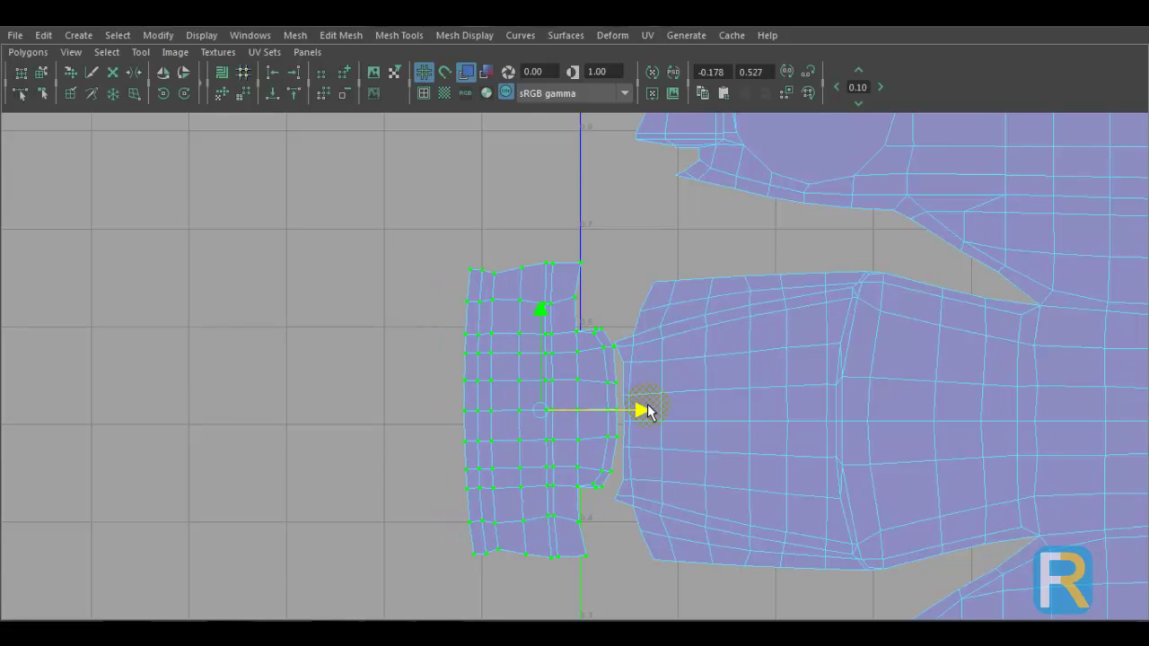
# - Center the bumper shell on the hood, scale it slightly and move it up against the hood's front edge
pyautogui.keyDown('alt'); pyautogui.moveTo(631, 426); pyautogui.dragTo(462, 334, button='right'); pyautogui.keyUp('alt')
pyautogui.moveTo(474, 350); pyautogui.dragTo(483, 369)
pyautogui.press('r')
pyautogui.press('w')
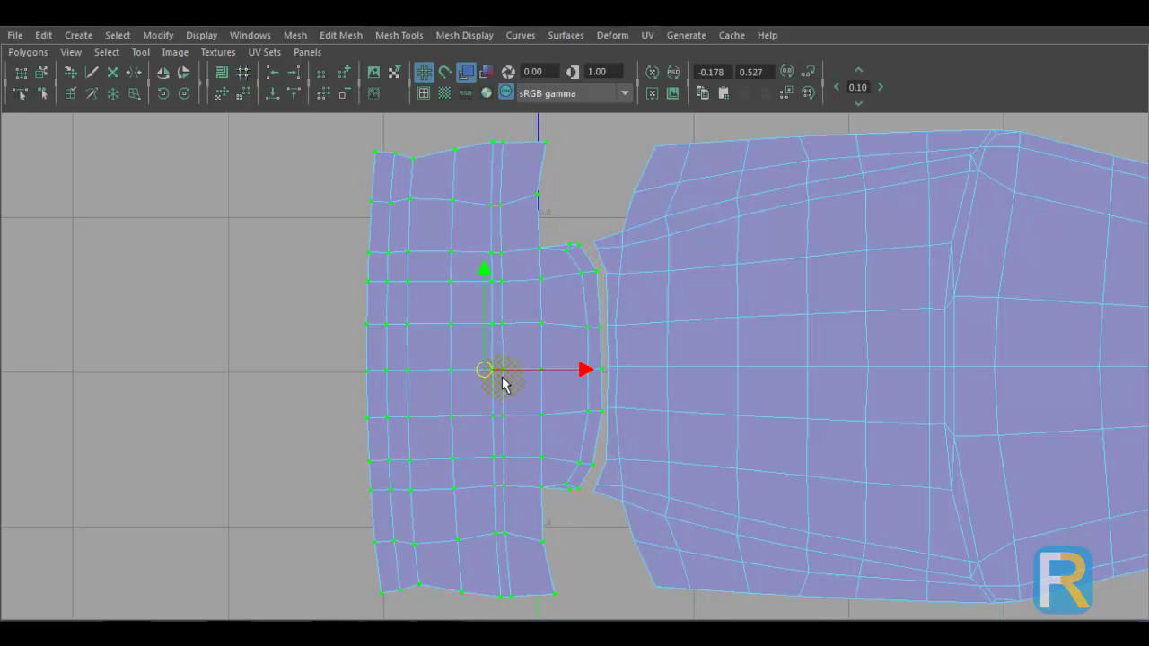
pyautogui.moveTo(584, 371); pyautogui.dragTo(590, 373)
# - Select the UVs on both sides of the seam between the bumper and hood and merge them
pyautogui.moveTo(581, 214); pyautogui.dragTo(611, 562)
pyautogui.click(620, 505)
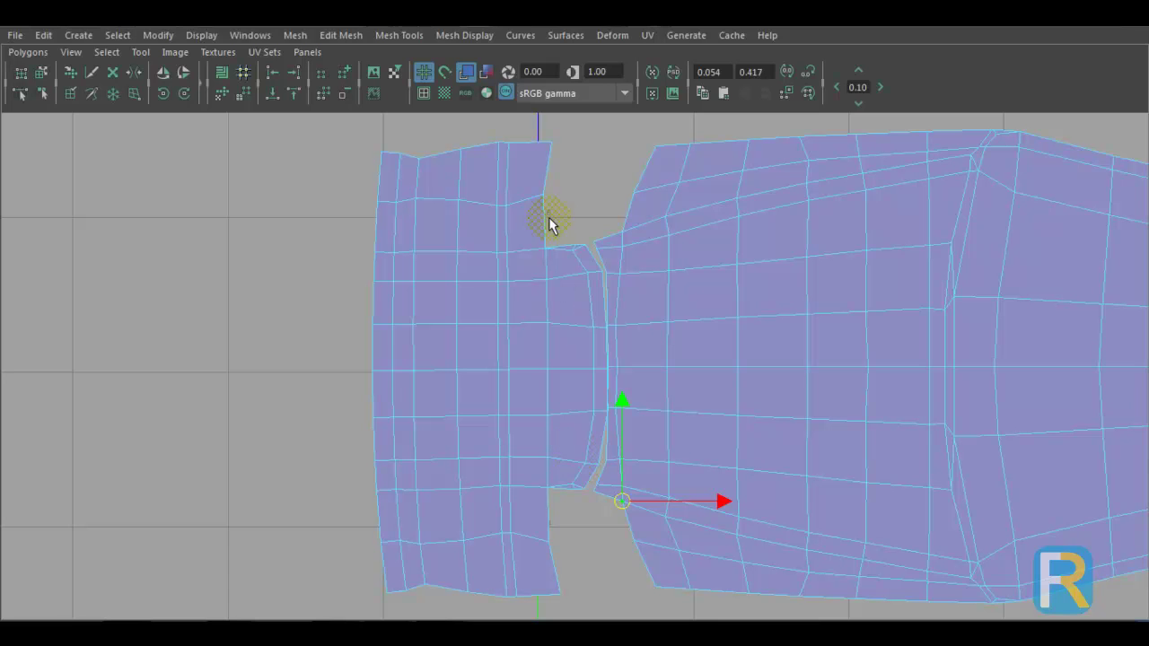
pyautogui.moveTo(557, 233); pyautogui.dragTo(655, 500)
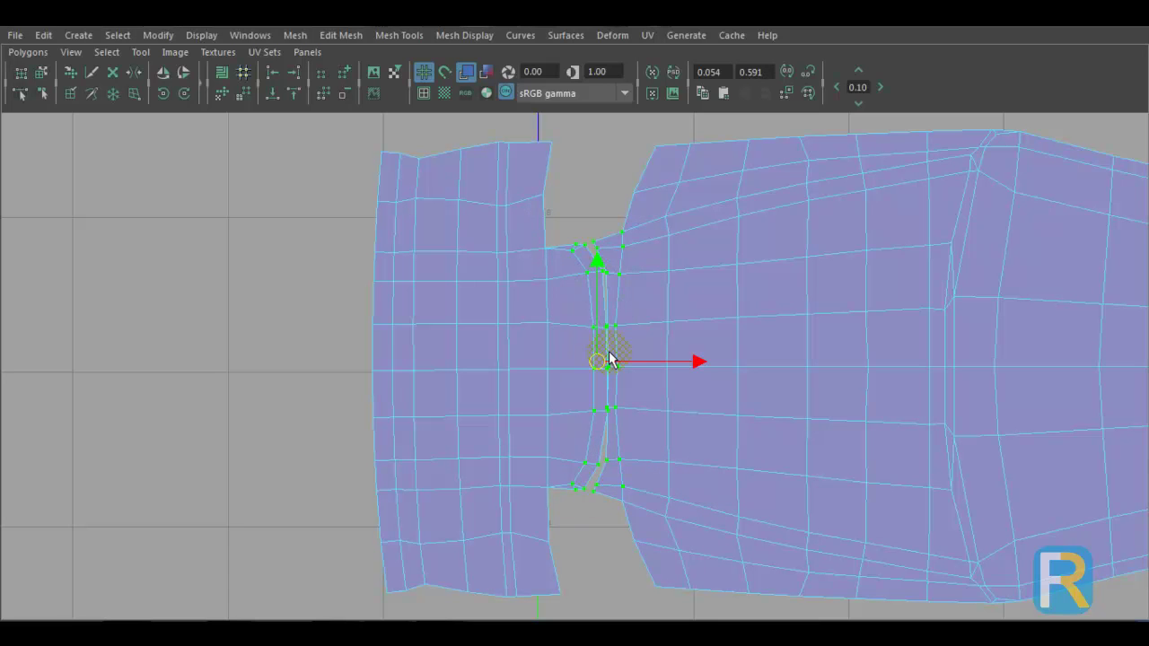
pyautogui.click(43, 52)
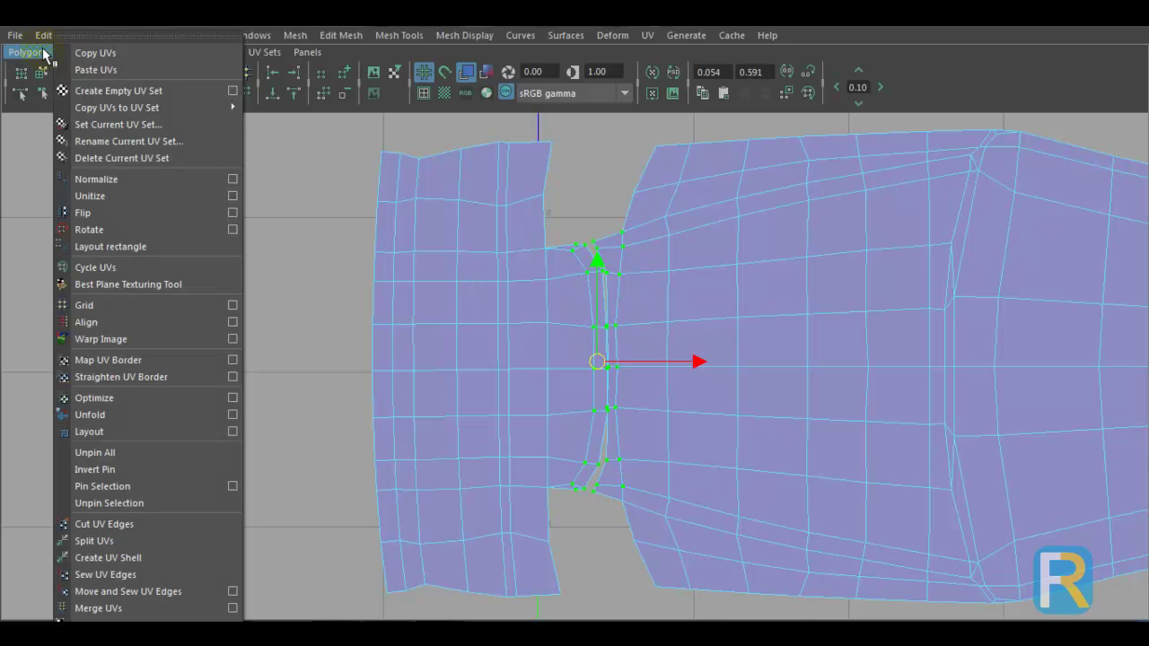
pyautogui.click(224, 589)
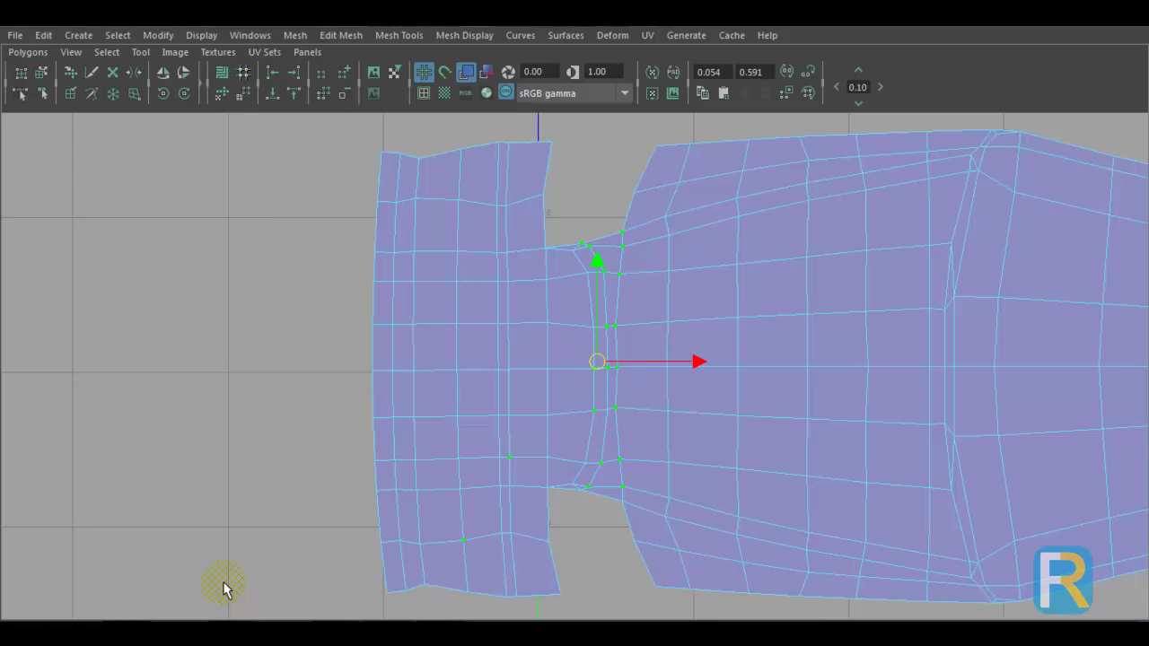
pyautogui.scroll(-5, 443, 361)
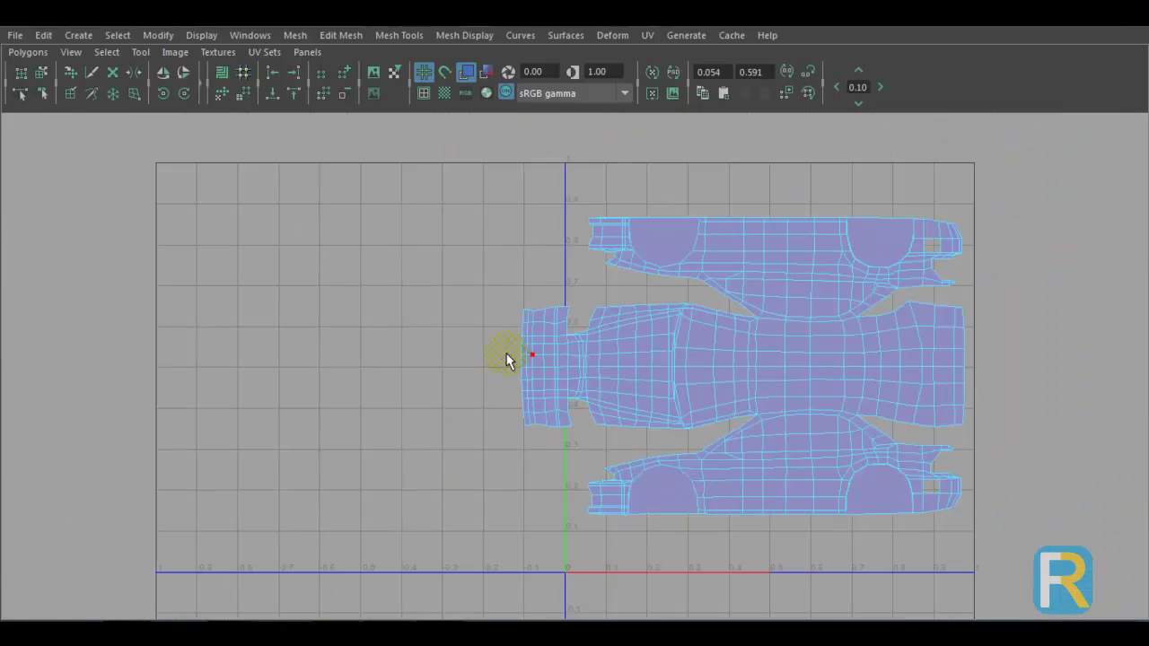
# - Select all UVs of the joined car body shell and shift them slightly upward
pyautogui.moveTo(585, 323); pyautogui.dragTo(654, 316, button='right')
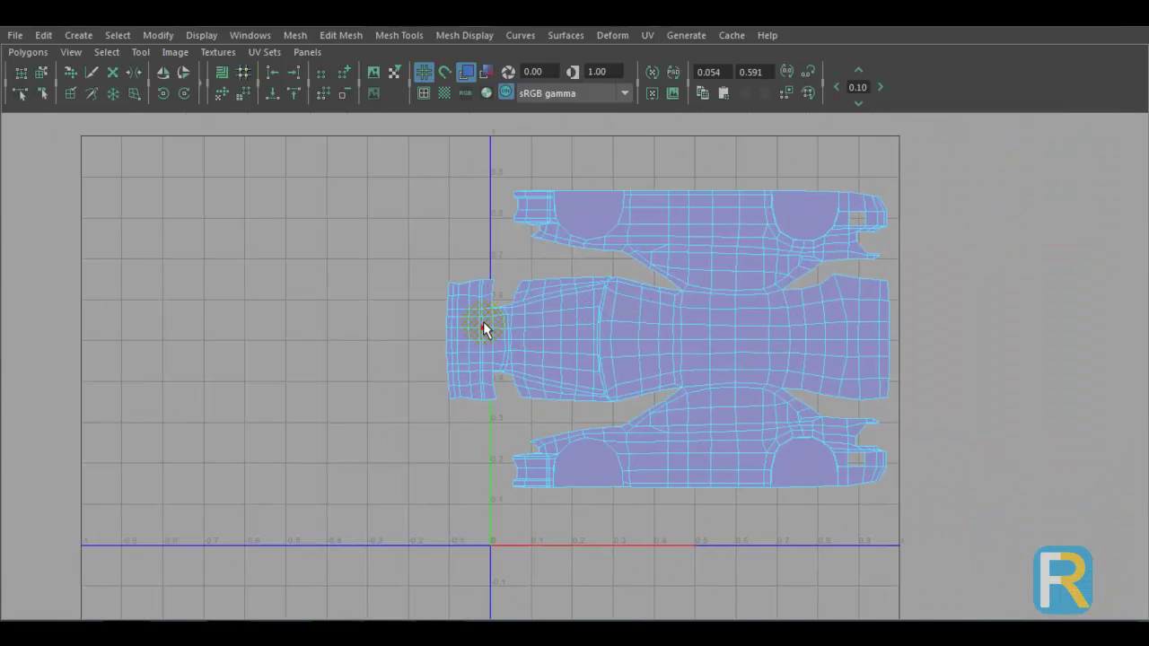
pyautogui.moveTo(450, 214); pyautogui.dragTo(975, 564)
pyautogui.moveTo(664, 352); pyautogui.dragTo(665, 315)
pyautogui.press('w')
# - Show the car from the side in the full perspective view, return to object mode and open its material attributes
pyautogui.press('space')
pyautogui.press('space')
pyautogui.keyDown('alt'); pyautogui.moveTo(827, 296); pyautogui.dragTo(700, 269); pyautogui.keyUp('alt')
pyautogui.keyDown('alt'); pyautogui.moveTo(700, 270); pyautogui.dragTo(742, 302, button='right'); pyautogui.keyUp('alt')
pyautogui.moveTo(741, 170); pyautogui.dragTo(826, 147, button='right')
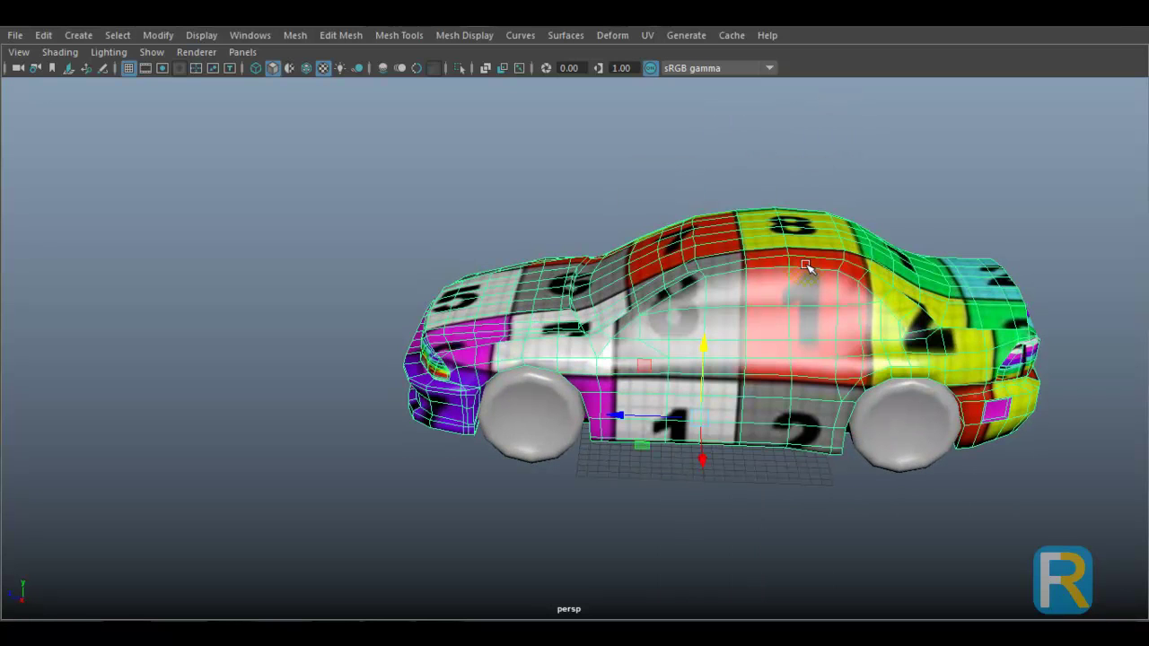
pyautogui.rightClick(805, 267)
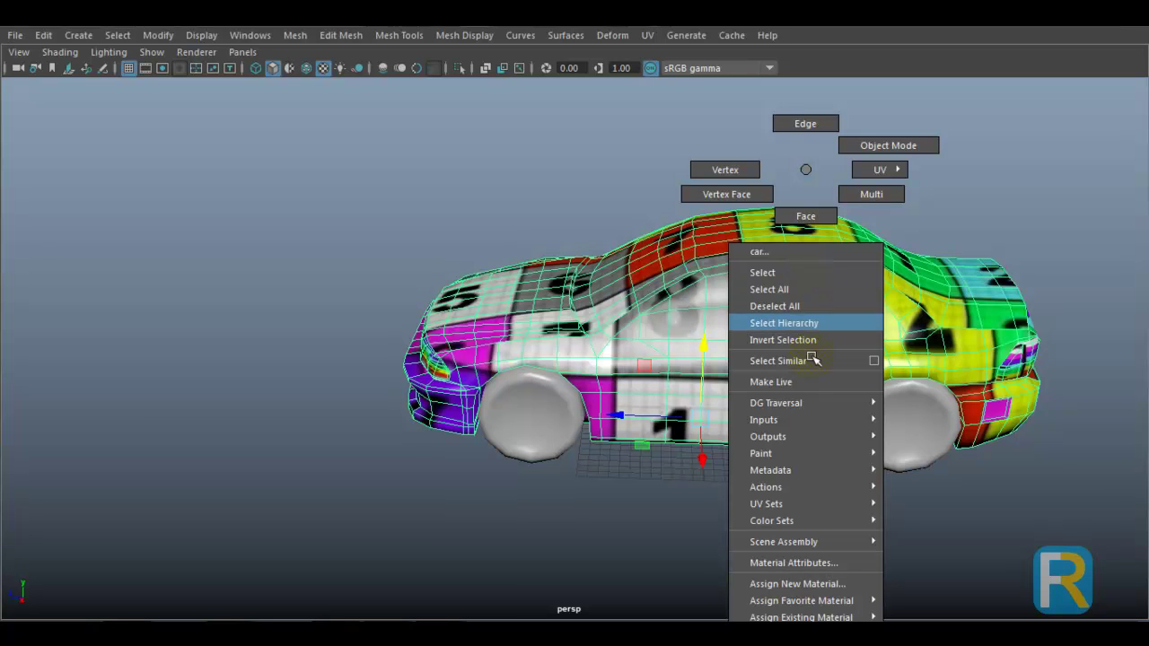
pyautogui.click(802, 563)
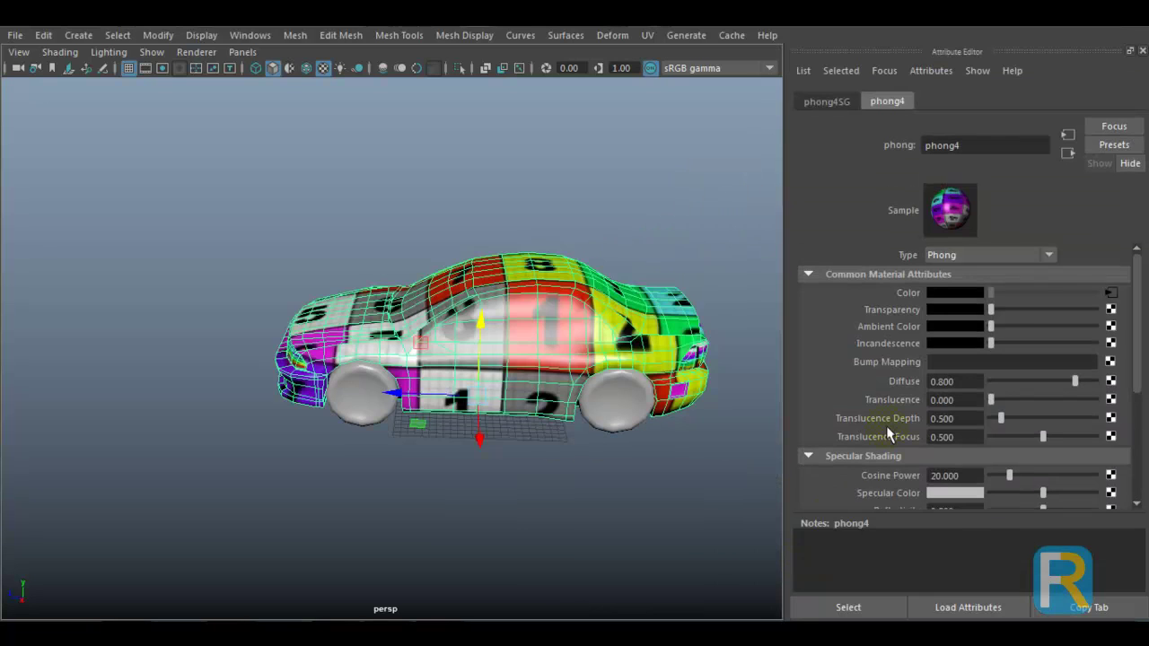
# - Open the 2D placement settings of the car material's color texture and set Repeat UV to 3 by 3
pyautogui.click(1111, 294)
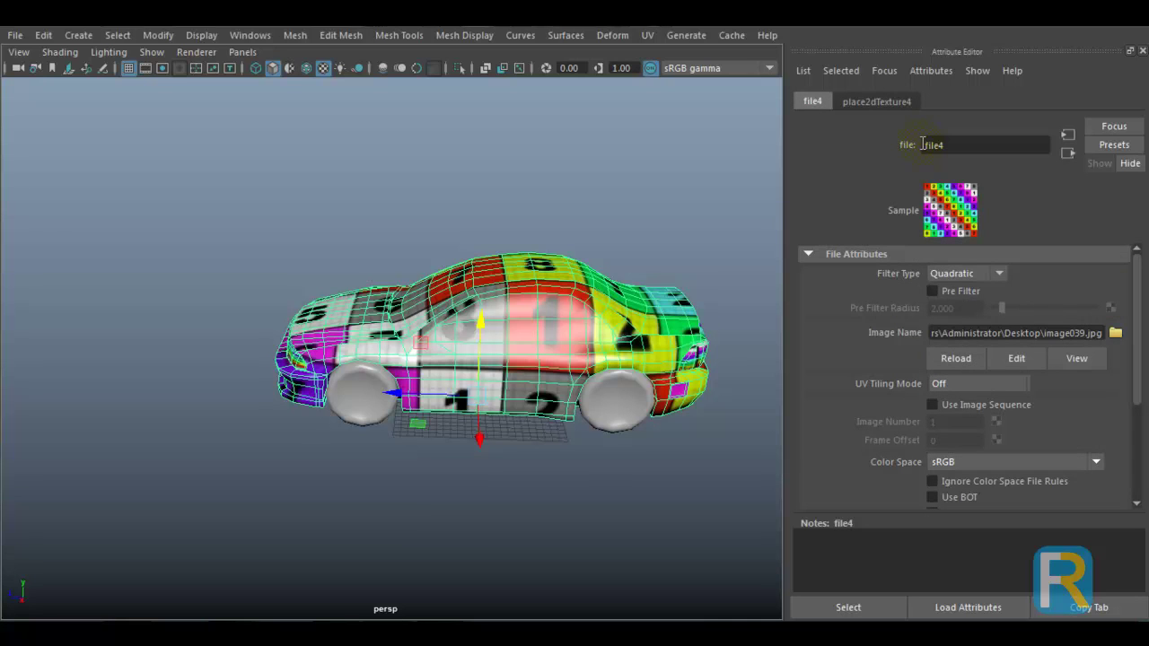
pyautogui.click(873, 102)
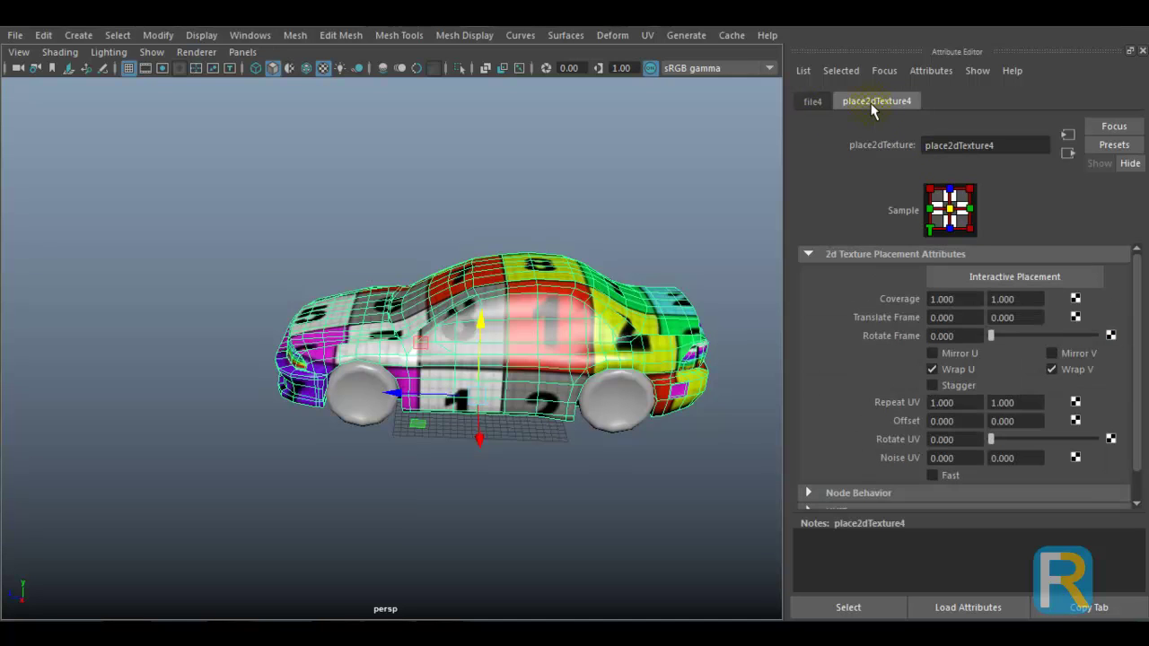
pyautogui.click(977, 403)
pyautogui.write('3')
pyautogui.press('Tab')
pyautogui.write('3')
pyautogui.press('Return')
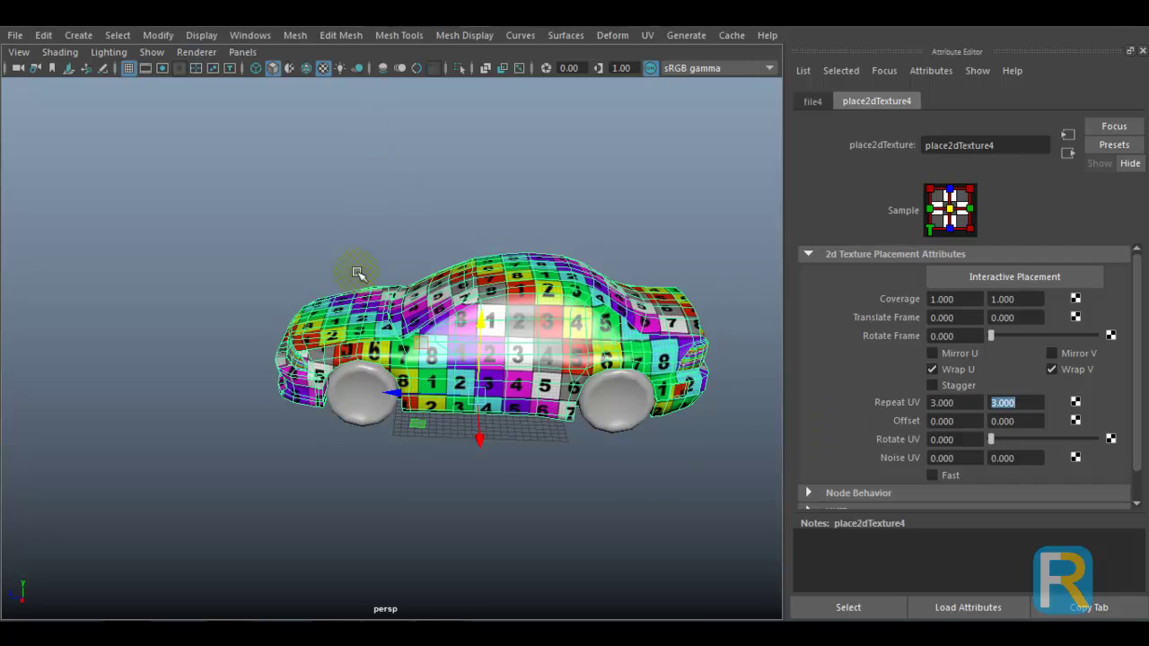
# - Increase the texture's Repeat UV to 5 in both directions
pyautogui.keyDown('alt'); pyautogui.moveTo(360, 275); pyautogui.dragTo(449, 342); pyautogui.keyUp('alt')
pyautogui.keyDown('alt'); pyautogui.moveTo(448, 341); pyautogui.dragTo(614, 429, button='right'); pyautogui.keyUp('alt')
pyautogui.keyDown('alt'); pyautogui.moveTo(570, 363); pyautogui.dragTo(480, 350); pyautogui.keyUp('alt')
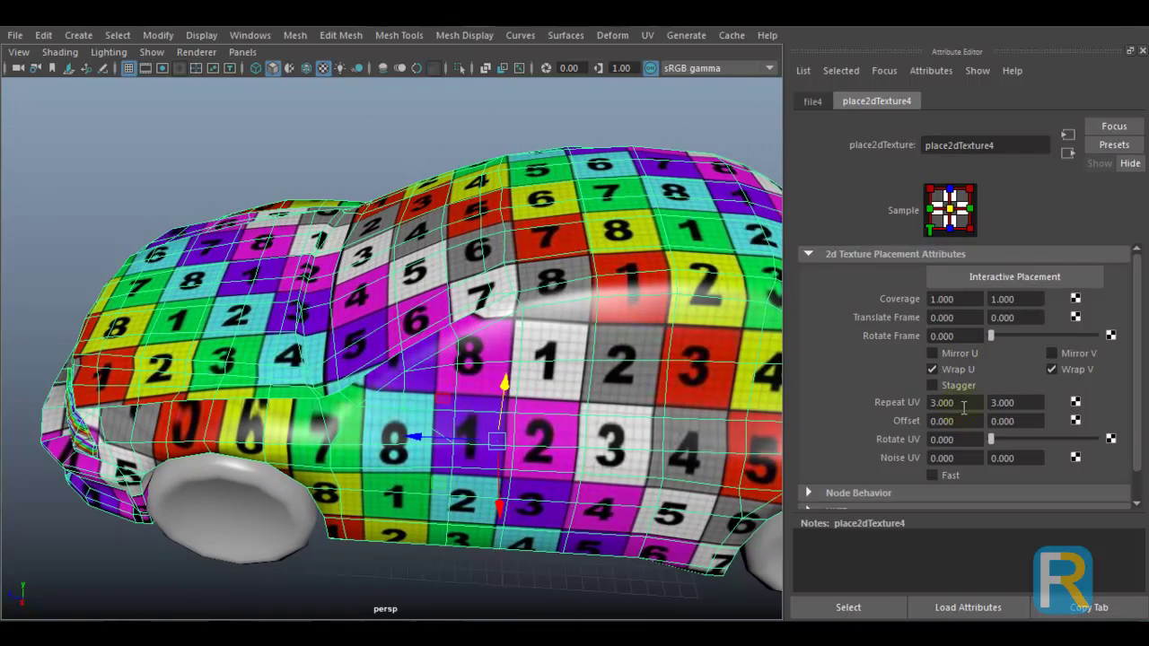
pyautogui.write('5')
pyautogui.press('Tab')
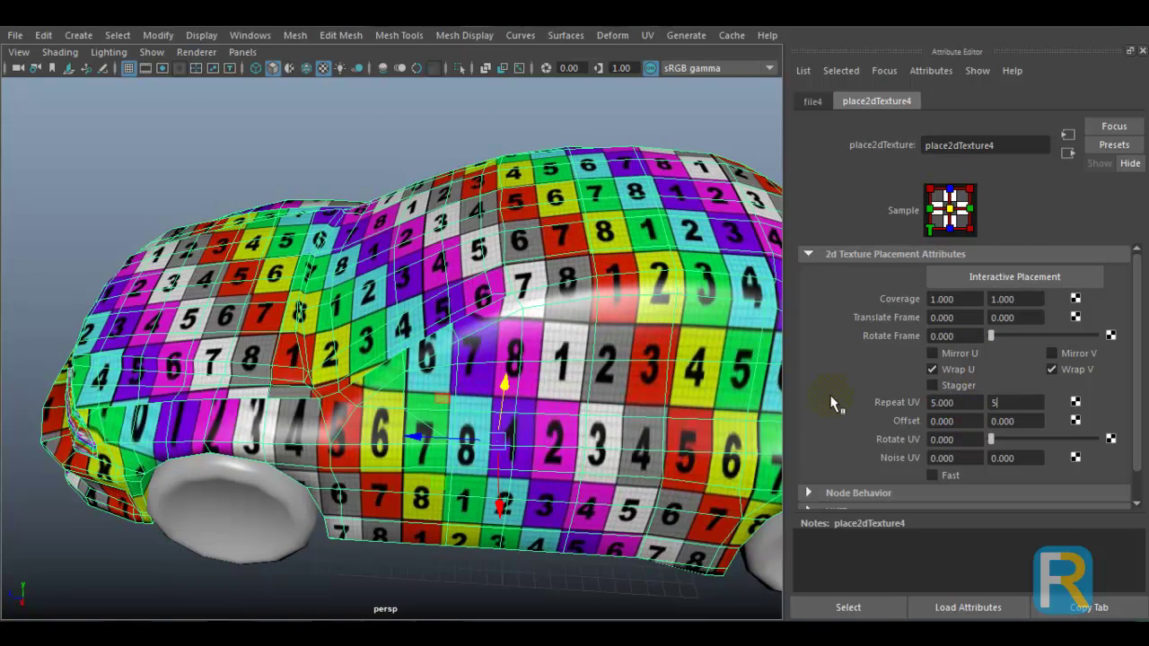
pyautogui.write('5')
pyautogui.press('Return')
# - Deselect the car and examine the number pattern on its front, roof and side for stretching and seams
pyautogui.scroll(-6, 389, 448)
pyautogui.keyDown('alt'); pyautogui.moveTo(375, 346); pyautogui.dragTo(494, 422); pyautogui.keyUp('alt')
pyautogui.scroll(2, 387, 301)
pyautogui.scroll(3, 516, 417)
pyautogui.scroll(3, 494, 422)
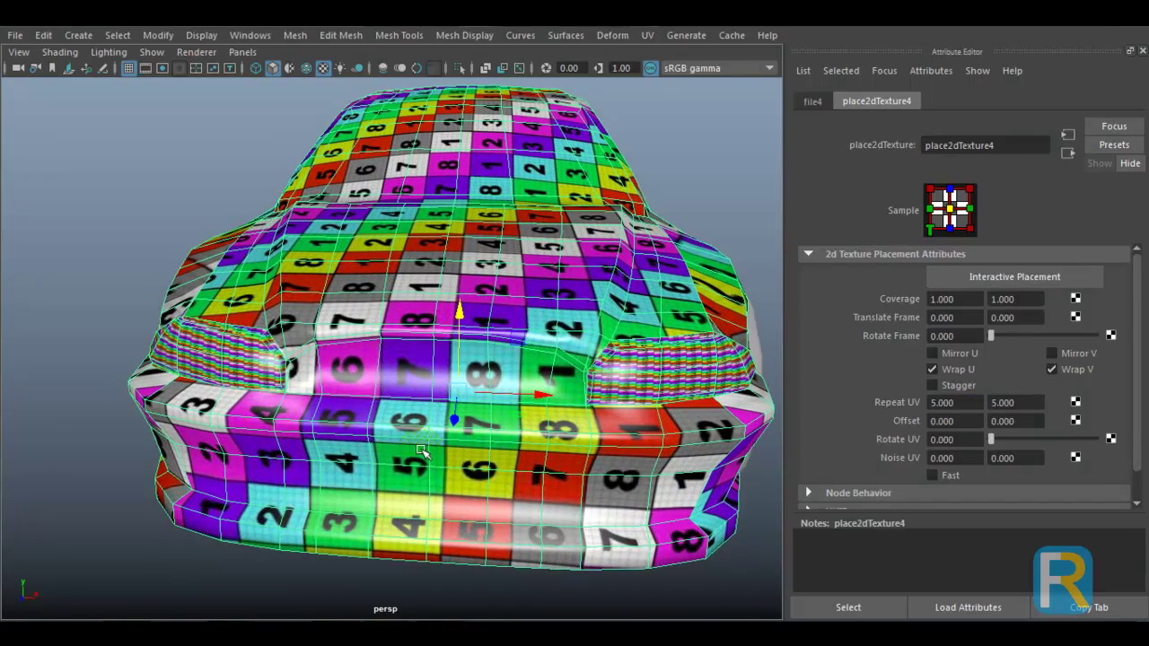
pyautogui.click(141, 215)
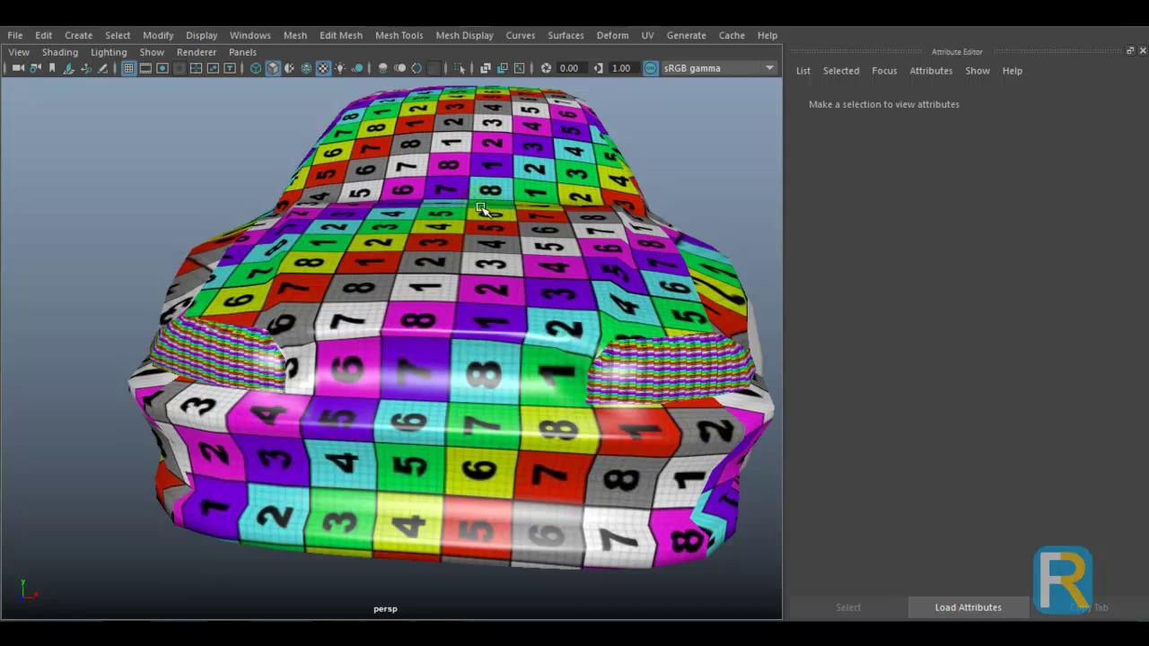
pyautogui.scroll(-8, 476, 350)
pyautogui.keyDown('alt'); pyautogui.moveTo(467, 348); pyautogui.dragTo(299, 351); pyautogui.keyUp('alt')
pyautogui.scroll(3, 464, 383)
pyautogui.keyDown('alt'); pyautogui.moveTo(521, 359); pyautogui.dragTo(567, 347); pyautogui.keyUp('alt')
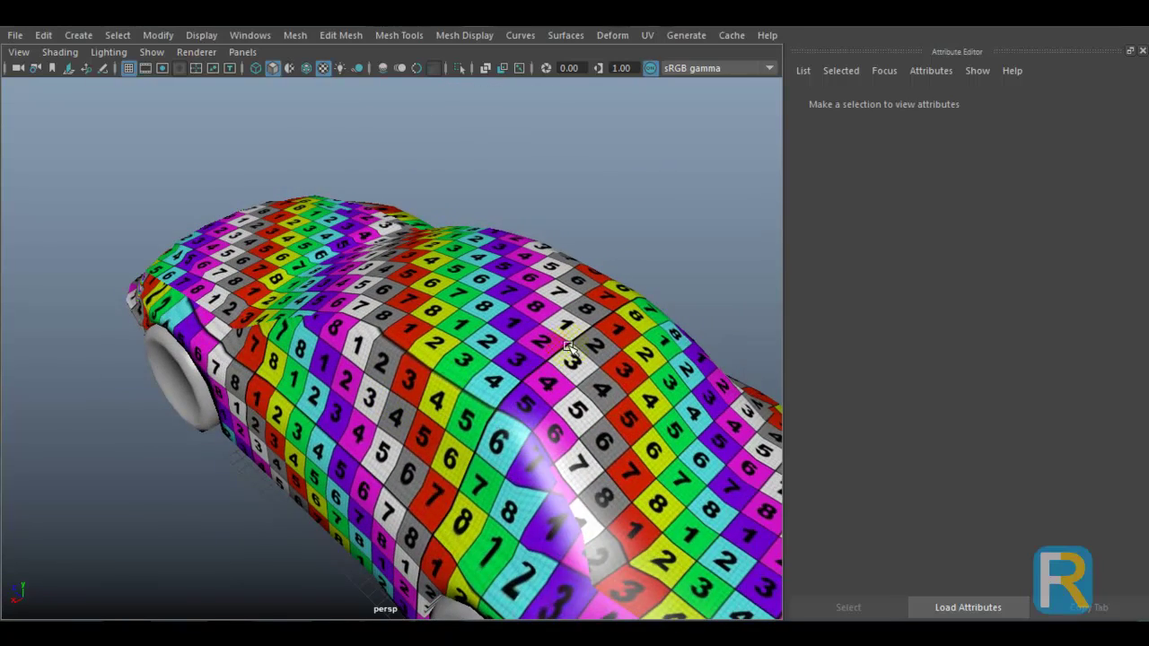
pyautogui.keyDown('alt'); pyautogui.moveTo(381, 438); pyautogui.dragTo(462, 401); pyautogui.keyUp('alt')
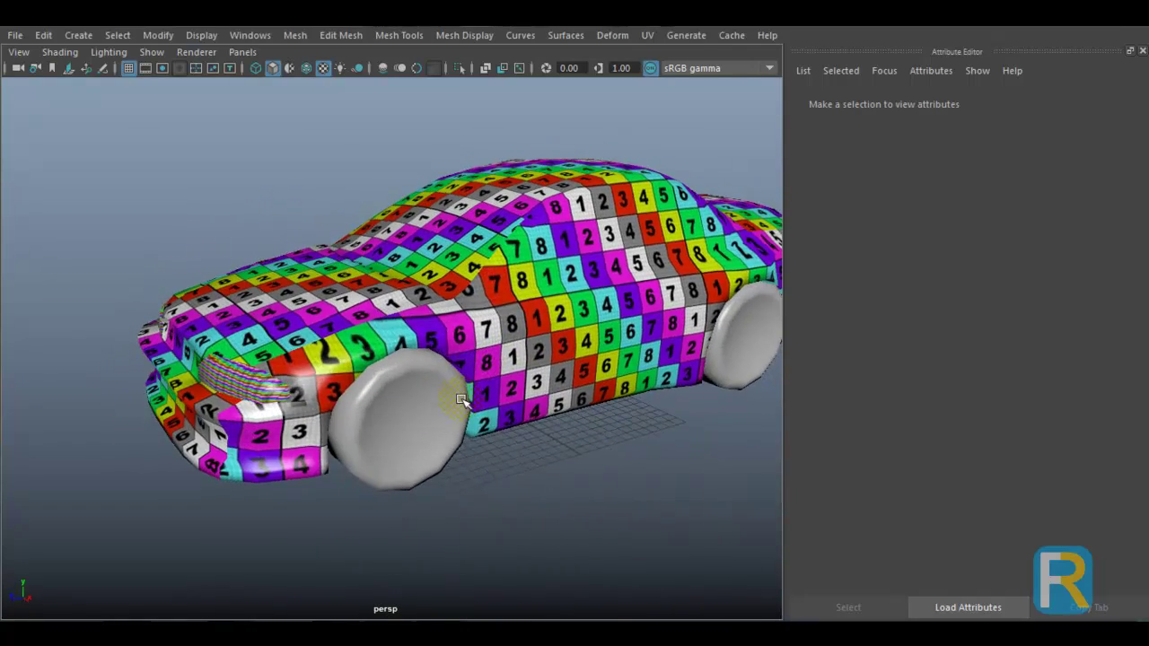
# - Select the car body and show its UV layout in the full UV editor
pyautogui.press('space')
pyautogui.press('space')
pyautogui.press('space')
pyautogui.click(514, 196)
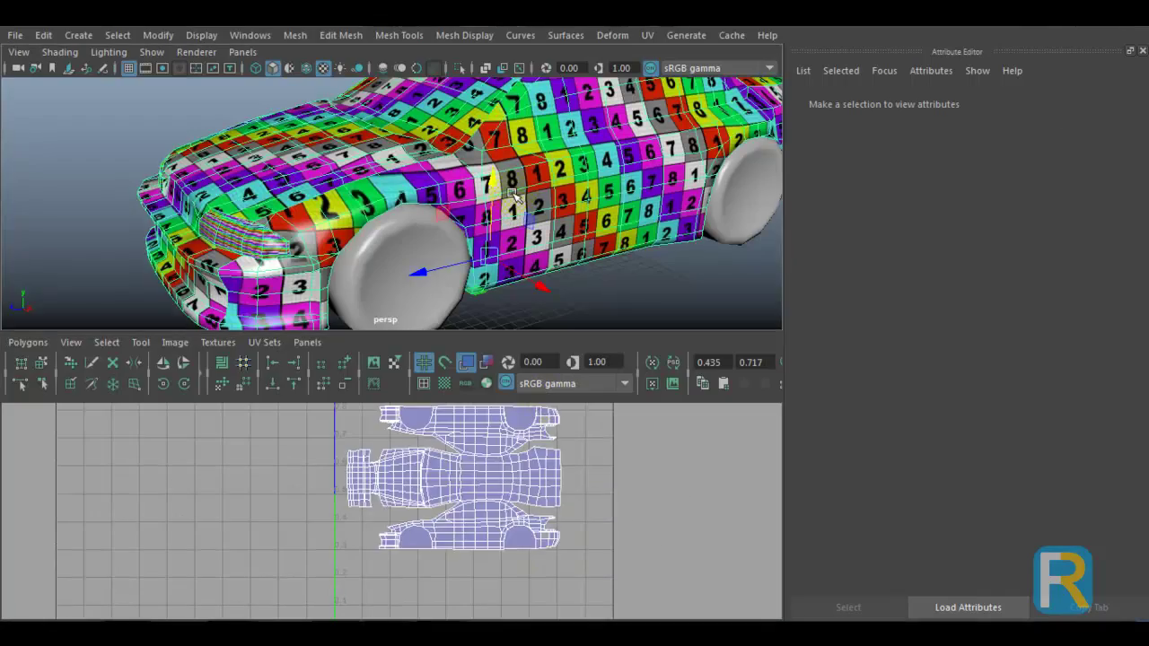
pyautogui.press('space')
# - Select all UVs of the separate rear shell and move it over to the end of the car body layout
pyautogui.keyDown('alt'); pyautogui.moveTo(482, 342); pyautogui.dragTo(386, 343, button='right'); pyautogui.keyUp('alt')
pyautogui.keyDown('alt'); pyautogui.moveTo(341, 320); pyautogui.dragTo(415, 405, button='middle'); pyautogui.keyUp('alt')
pyautogui.keyDown('alt'); pyautogui.moveTo(416, 405); pyautogui.dragTo(360, 407, button='right'); pyautogui.keyUp('alt')
pyautogui.keyDown('alt'); pyautogui.moveTo(360, 407); pyautogui.dragTo(617, 413, button='middle'); pyautogui.keyUp('alt')
pyautogui.keyDown('alt'); pyautogui.moveTo(617, 412); pyautogui.dragTo(520, 413, button='right'); pyautogui.keyUp('alt')
pyautogui.moveTo(78, 275); pyautogui.dragTo(254, 415)
pyautogui.moveTo(171, 366); pyautogui.dragTo(250, 359, button='right')
pyautogui.moveTo(96, 289); pyautogui.dragTo(230, 435)
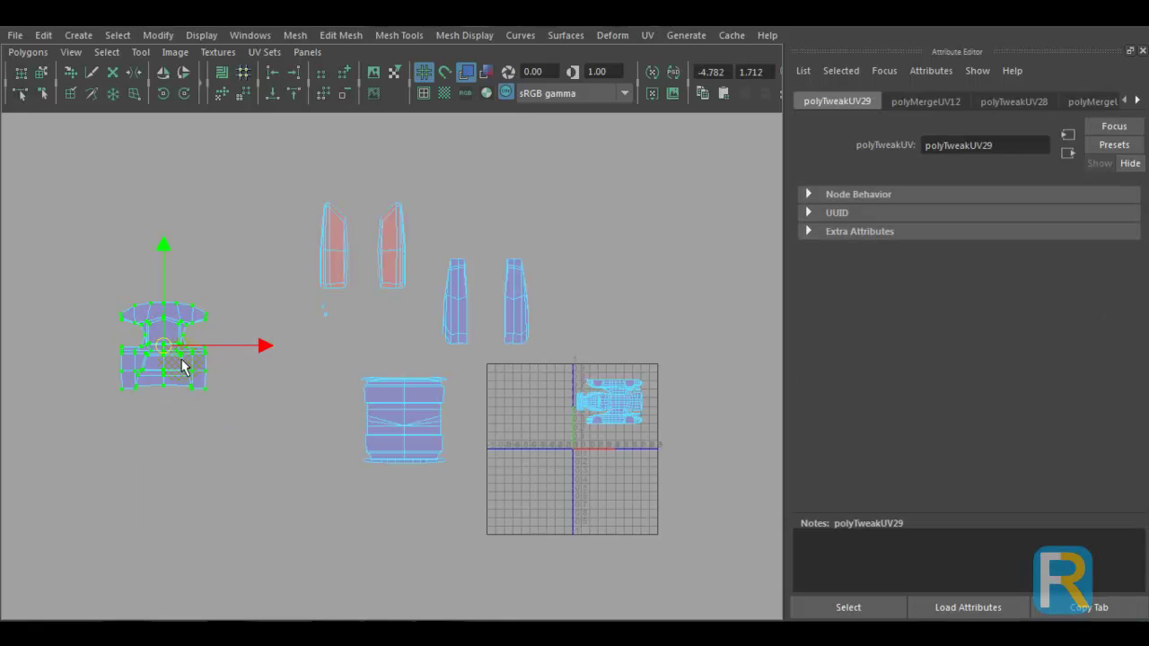
pyautogui.moveTo(175, 357); pyautogui.dragTo(701, 417)
# - Rotate the rear shell 90 degrees counter-clockwise, scale it down to match the body's width and place it behind the body's rear edge
pyautogui.keyDown('alt'); pyautogui.moveTo(602, 383); pyautogui.dragTo(659, 491, button='right'); pyautogui.keyUp('alt')
pyautogui.keyDown('alt'); pyautogui.moveTo(608, 428); pyautogui.dragTo(157, 374, button='middle'); pyautogui.keyUp('alt')
pyautogui.keyDown('alt'); pyautogui.moveTo(331, 463); pyautogui.dragTo(585, 494, button='right'); pyautogui.keyUp('alt')
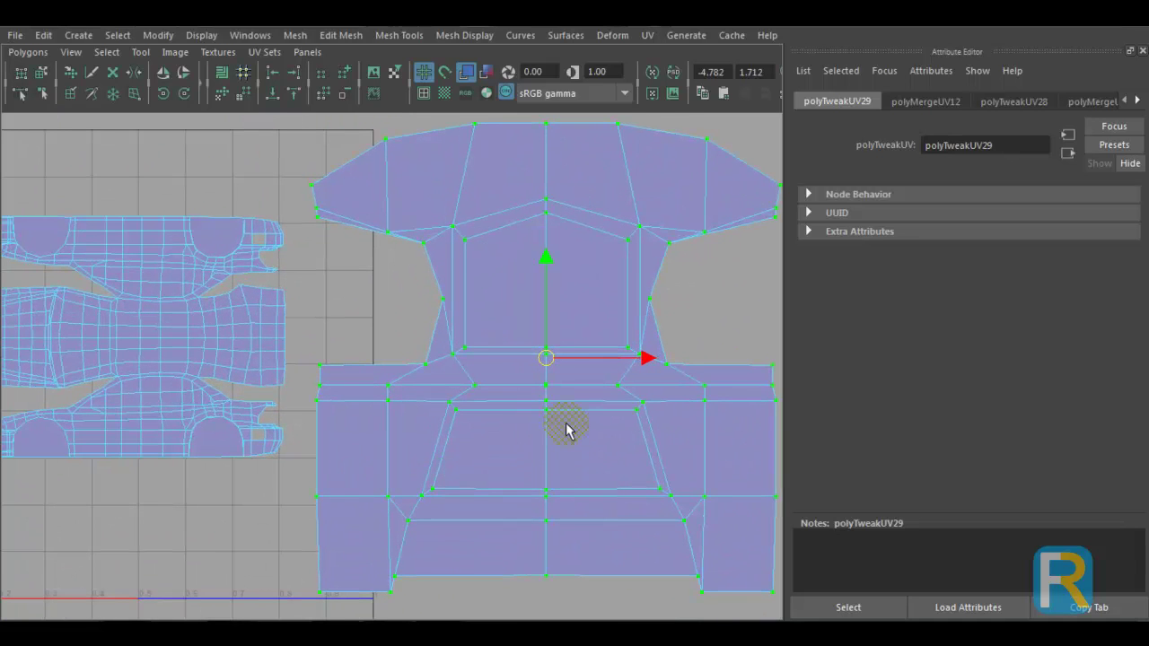
pyautogui.click(161, 95)
pyautogui.press('r')
pyautogui.moveTo(537, 377); pyautogui.dragTo(346, 336)
pyautogui.press('w')
pyautogui.keyDown('alt'); pyautogui.moveTo(332, 337); pyautogui.dragTo(662, 495, button='right'); pyautogui.keyUp('alt')
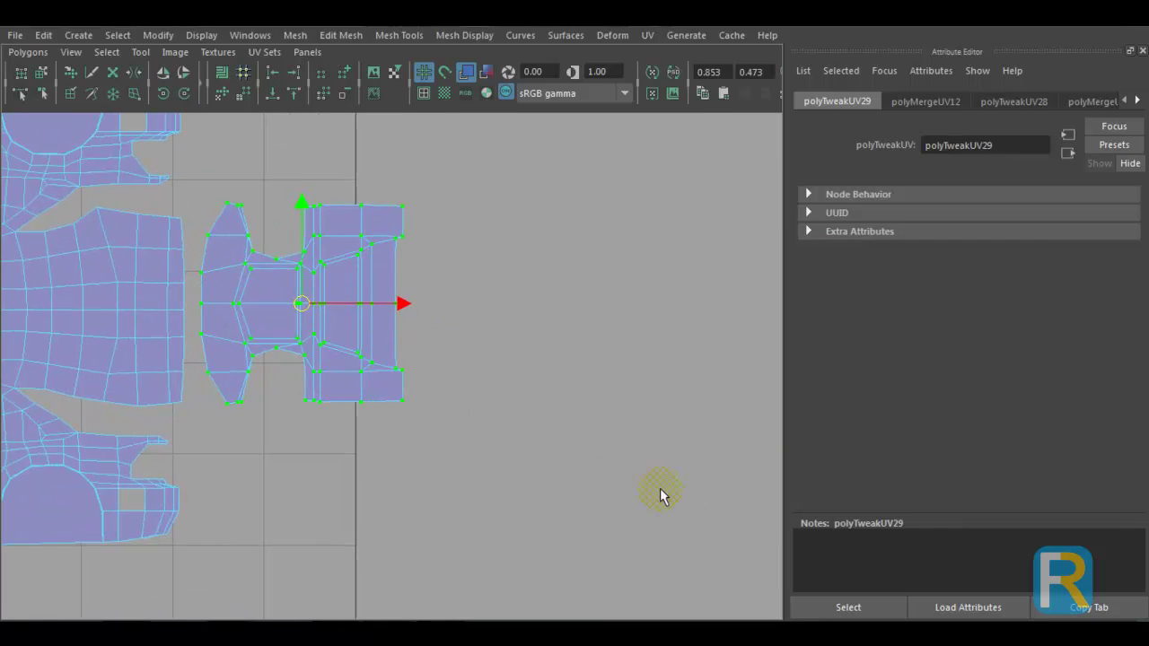
# - Shift the rotated rear shell slightly away from the body's rear edge to leave a clear gap
pyautogui.keyDown('alt'); pyautogui.moveTo(370, 308); pyautogui.dragTo(493, 362, button='middle'); pyautogui.keyUp('alt')
pyautogui.keyDown('alt'); pyautogui.moveTo(386, 314); pyautogui.dragTo(526, 462, button='right'); pyautogui.keyUp('alt')
pyautogui.keyDown('alt'); pyautogui.moveTo(454, 371); pyautogui.dragTo(422, 348, button='middle'); pyautogui.keyUp('alt')
pyautogui.moveTo(425, 351)
pyautogui.mouseDown()
pyautogui.moveTo(436, 359)
pyautogui.moveTo(428, 354)
pyautogui.mouseUp()
pyautogui.press('r')
pyautogui.keyDown('alt'); pyautogui.moveTo(428, 354); pyautogui.dragTo(471, 318, button='middle'); pyautogui.keyUp('alt')
pyautogui.press('w')
pyautogui.moveTo(469, 304); pyautogui.dragTo(501, 314)
# - Unfold the rear shell's UVs nearest the body, and unfold all UVs of that shell
pyautogui.moveTo(312, 140); pyautogui.dragTo(399, 493)
pyautogui.keyDown('shift'); pyautogui.moveTo(392, 350); pyautogui.dragTo(391, 178, button='right'); pyautogui.keyUp('shift')
pyautogui.moveTo(351, 144); pyautogui.dragTo(675, 522)
pyautogui.keyDown('shift'); pyautogui.moveTo(572, 344); pyautogui.dragTo(543, 224, button='right'); pyautogui.keyUp('shift')
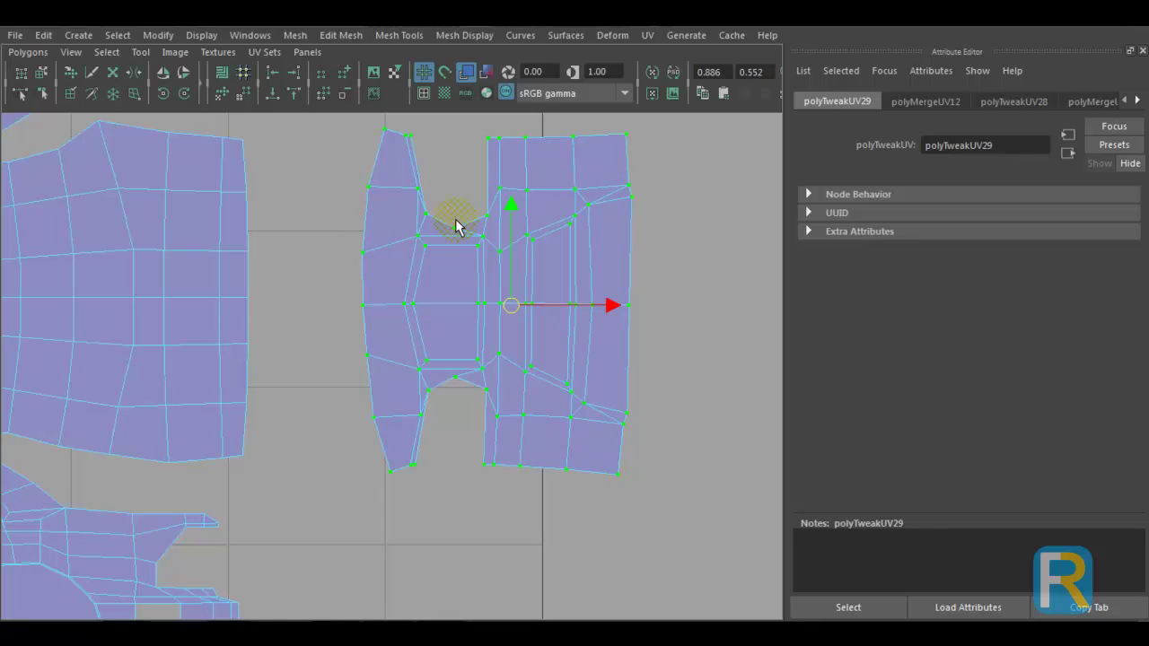
# - Select the whole rear shell, scale it down slightly and move it up against the body's rear edge
pyautogui.keyDown('alt'); pyautogui.moveTo(456, 220); pyautogui.dragTo(448, 293, button='middle'); pyautogui.keyUp('alt')
pyautogui.moveTo(337, 179); pyautogui.dragTo(701, 367)
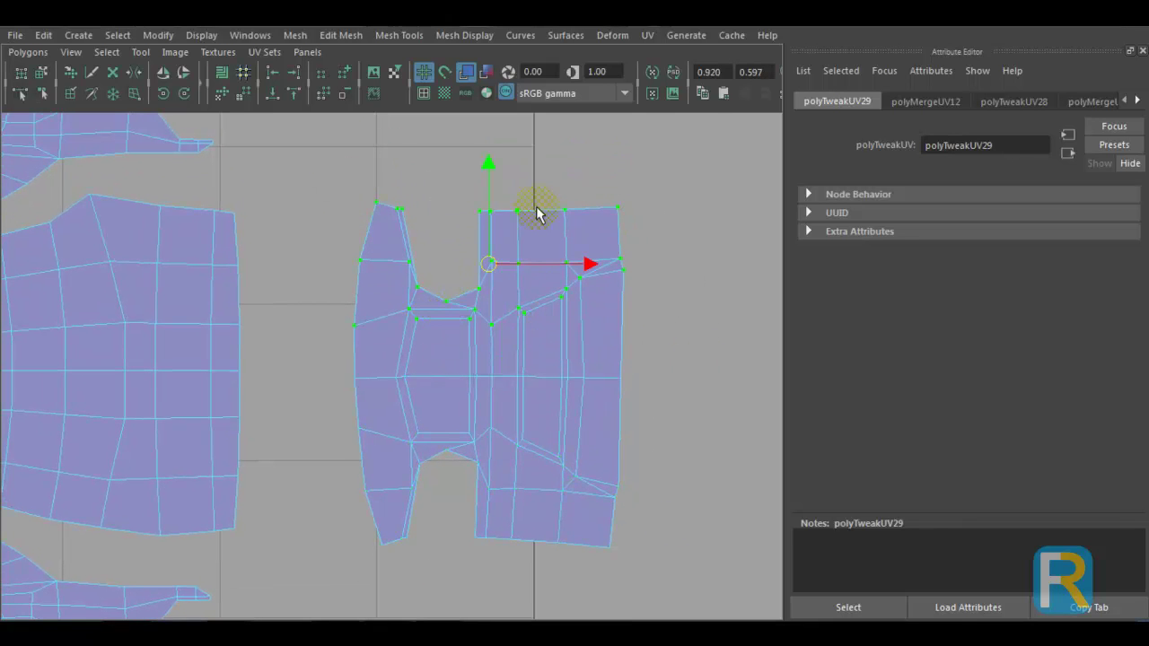
pyautogui.moveTo(348, 339); pyautogui.dragTo(667, 605)
pyautogui.moveTo(313, 179); pyautogui.dragTo(705, 603)
pyautogui.press('r')
pyautogui.moveTo(488, 377); pyautogui.dragTo(367, 374)
pyautogui.press('w')
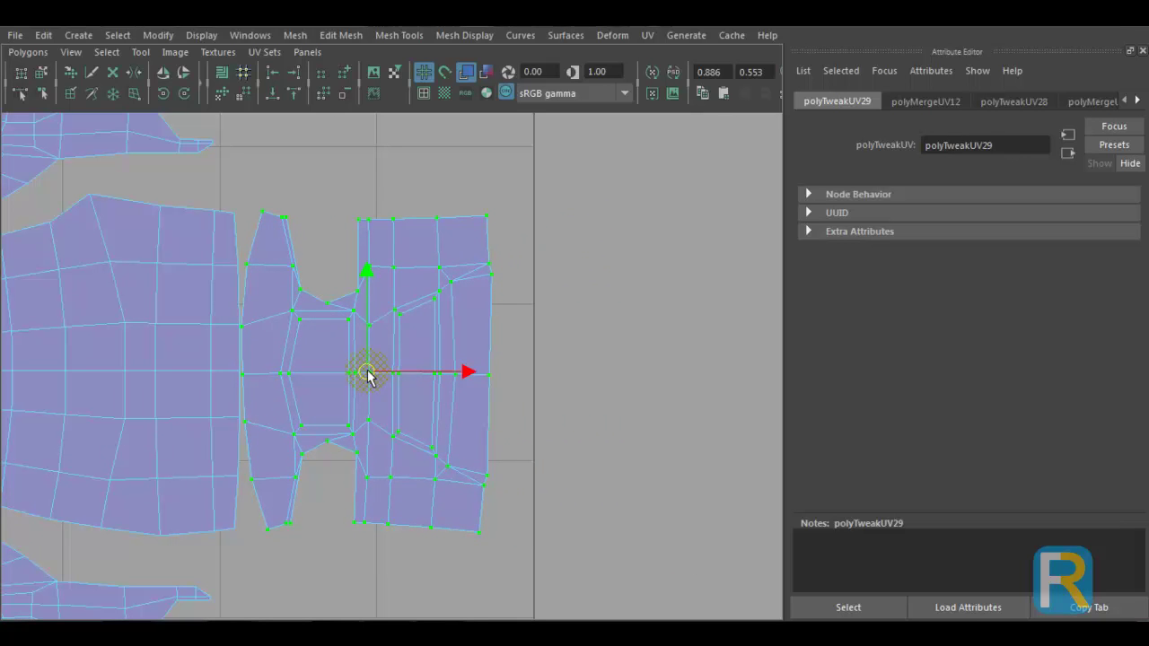
# - Select the UVs on both sides of the seam between the body and the rear shell and merge them
pyautogui.moveTo(200, 186); pyautogui.dragTo(275, 550)
pyautogui.click(28, 51)
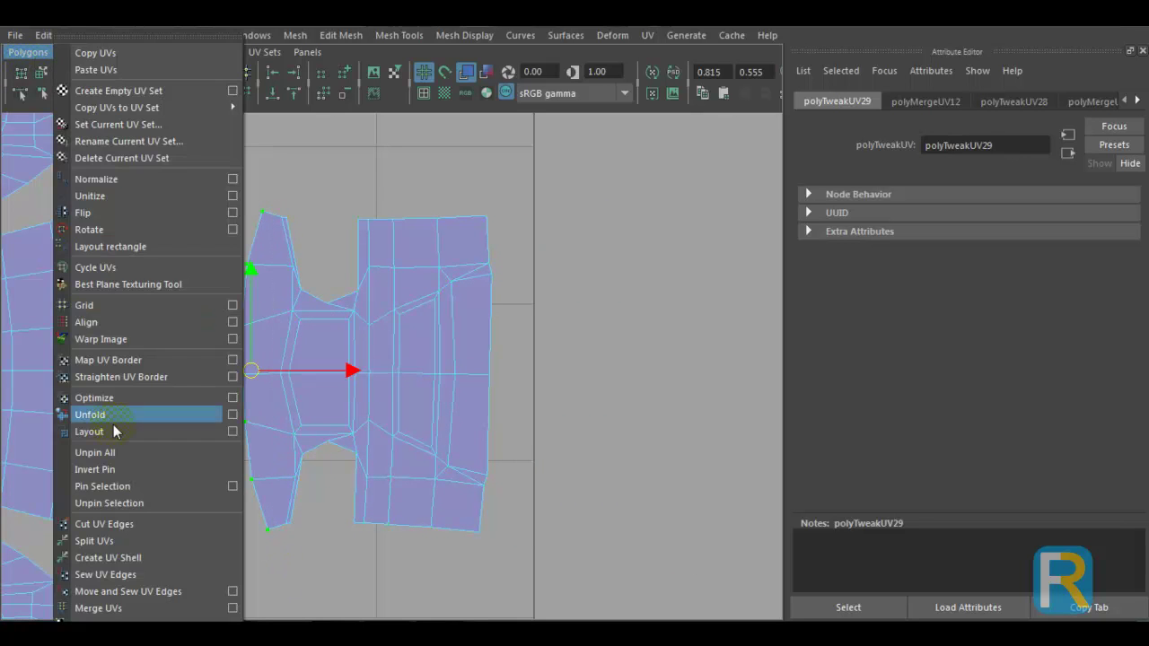
pyautogui.click(126, 609)
pyautogui.click(462, 331)
pyautogui.keyDown('alt'); pyautogui.moveTo(462, 332); pyautogui.dragTo(364, 370, button='right'); pyautogui.keyUp('alt')
pyautogui.keyDown('alt'); pyautogui.moveTo(404, 369); pyautogui.dragTo(575, 359, button='middle'); pyautogui.keyUp('alt')
pyautogui.keyDown('alt'); pyautogui.moveTo(413, 350); pyautogui.dragTo(318, 343, button='right'); pyautogui.keyUp('alt')
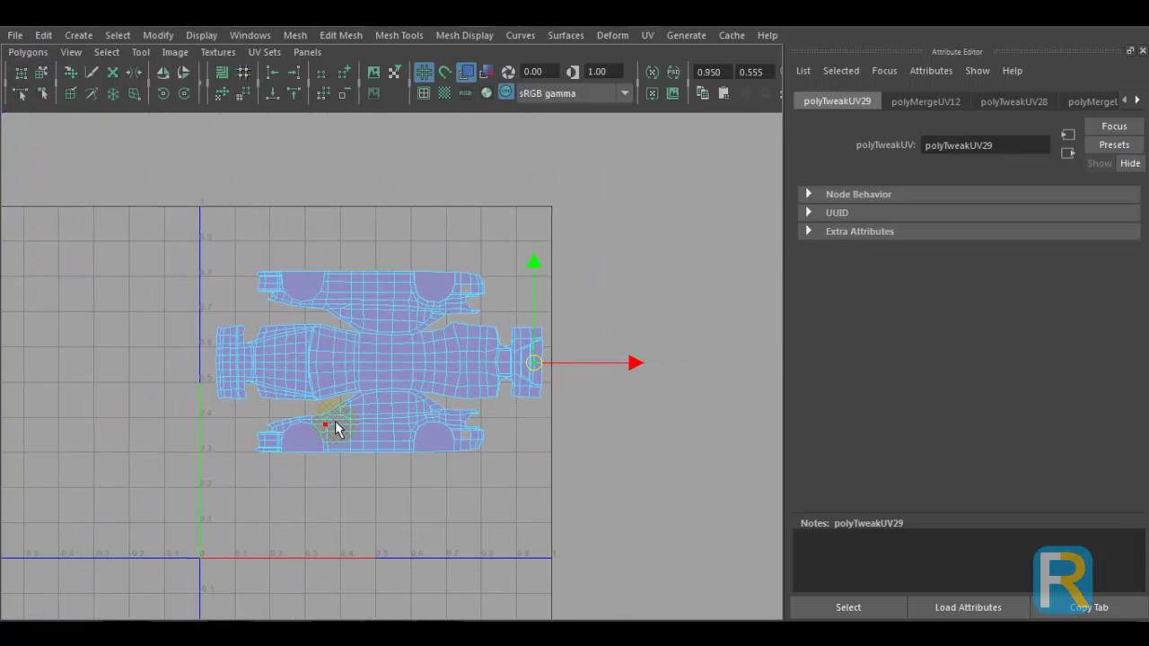
# - Examine the texture on the car's rear in the full perspective view and return to object mode with the body selected
pyautogui.press('space')
pyautogui.press('space')
pyautogui.scroll(-5, 612, 313)
pyautogui.keyDown('alt'); pyautogui.moveTo(395, 359); pyautogui.dragTo(512, 386); pyautogui.keyUp('alt')
pyautogui.scroll(7, 512, 413)
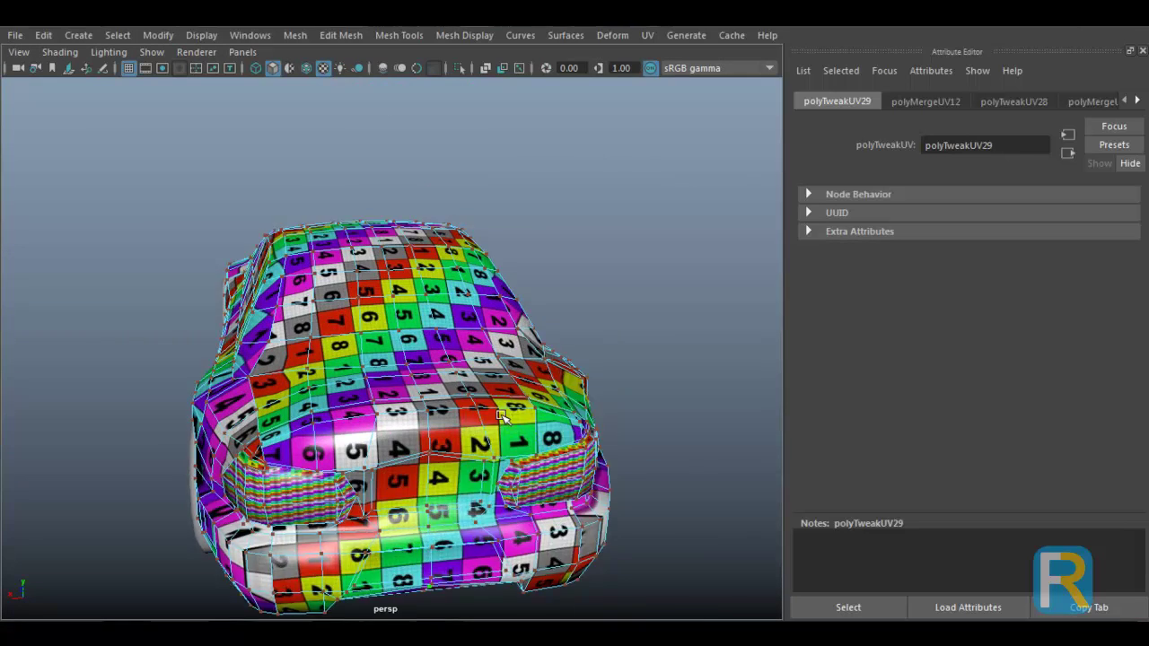
pyautogui.keyDown('alt'); pyautogui.moveTo(513, 492); pyautogui.dragTo(505, 436, button='middle'); pyautogui.keyUp('alt')
pyautogui.scroll(4, 503, 438)
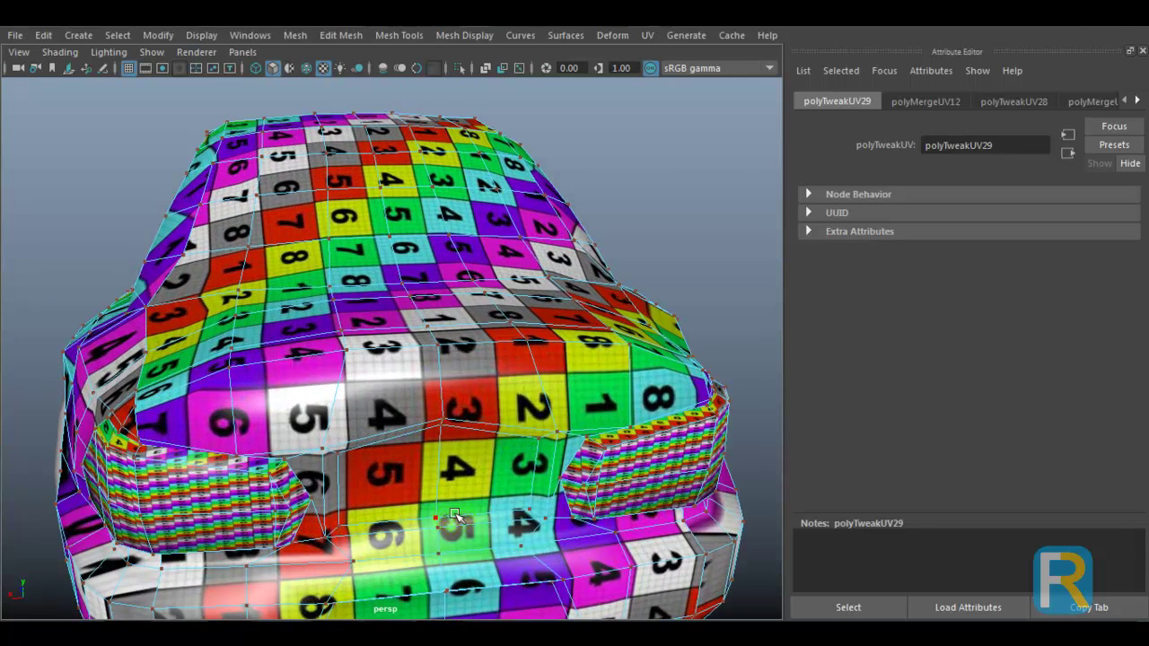
pyautogui.moveTo(435, 368); pyautogui.dragTo(486, 209, button='right')
pyautogui.moveTo(469, 248); pyautogui.dragTo(557, 146, button='right')
pyautogui.click(637, 203)
pyautogui.click(503, 242)
pyautogui.press('space')
pyautogui.press('space')
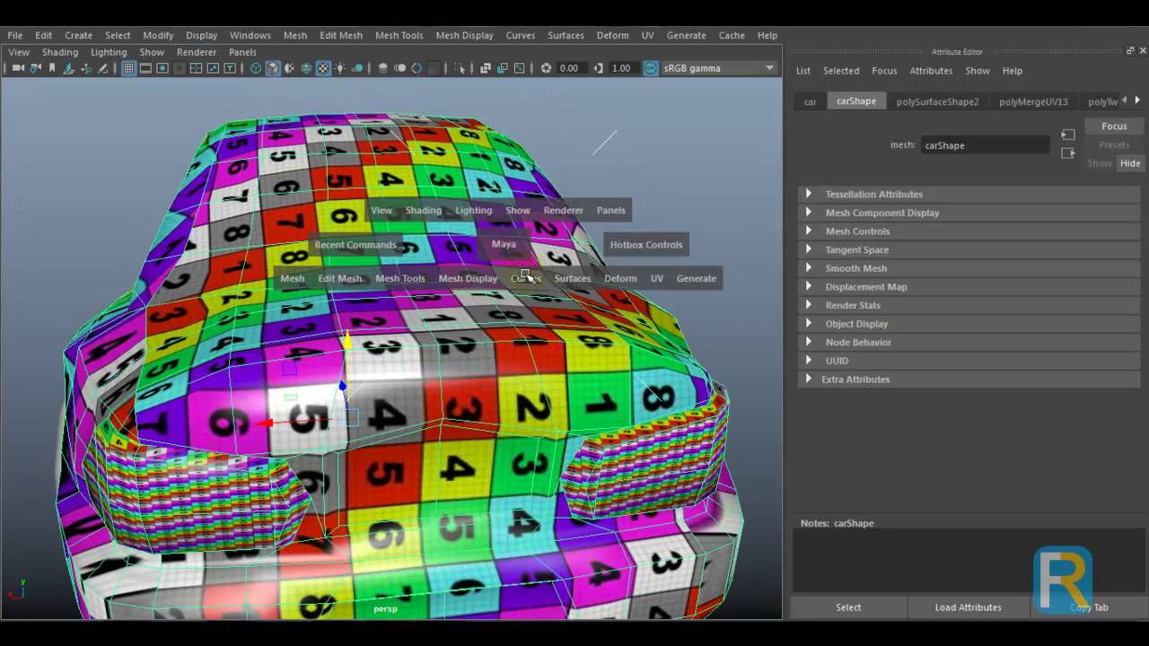
pyautogui.keyDown('alt'); pyautogui.moveTo(569, 461); pyautogui.dragTo(458, 446, button='right'); pyautogui.keyUp('alt')
# - Select the upper UVs of the underbody shell in the UV editor and unfold them
pyautogui.press('space')
pyautogui.press('space')
pyautogui.keyDown('alt'); pyautogui.moveTo(584, 457); pyautogui.dragTo(503, 458, button='right'); pyautogui.keyUp('alt')
pyautogui.keyDown('alt'); pyautogui.moveTo(224, 316); pyautogui.dragTo(409, 329, button='middle'); pyautogui.keyUp('alt')
pyautogui.keyDown('alt'); pyautogui.moveTo(325, 416); pyautogui.dragTo(445, 383, button='right'); pyautogui.keyUp('alt')
pyautogui.keyDown('alt'); pyautogui.moveTo(445, 382); pyautogui.dragTo(274, 351, button='middle'); pyautogui.keyUp('alt')
pyautogui.moveTo(221, 335); pyautogui.dragTo(290, 331, button='right')
pyautogui.moveTo(159, 300); pyautogui.dragTo(403, 402)
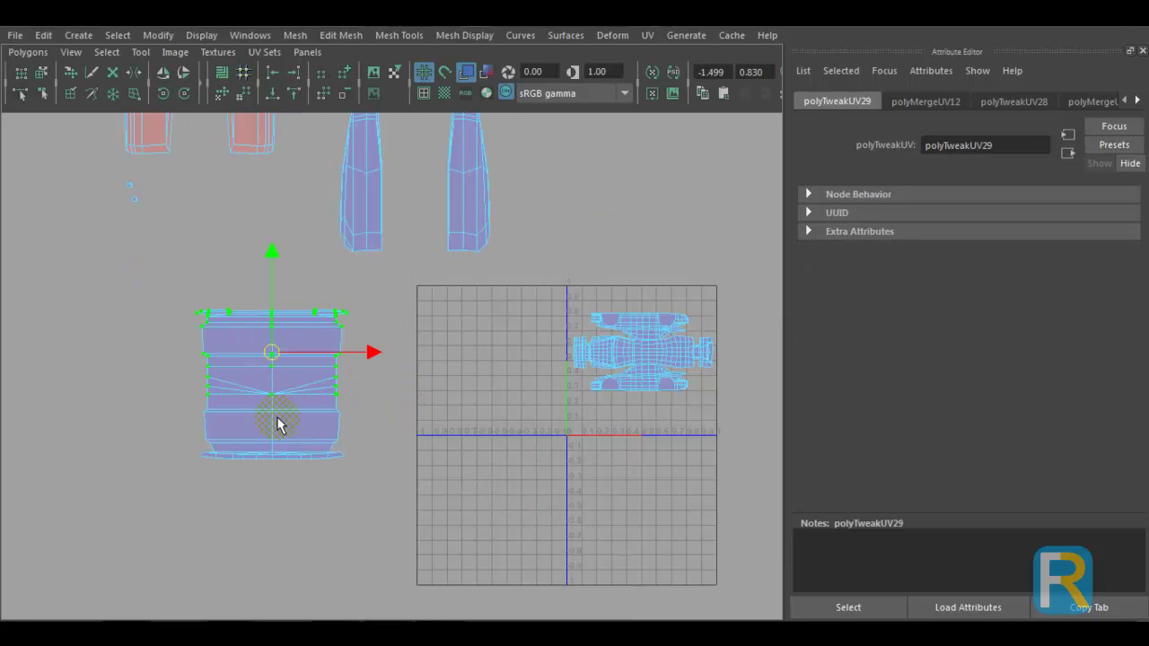
pyautogui.scroll(3, 278, 425)
pyautogui.keyDown('shift'); pyautogui.moveTo(294, 403); pyautogui.dragTo(230, 390, button='right'); pyautogui.keyUp('shift')
# - Unfold the lower UVs of the underbody shell and check the effect on the car in the perspective view
pyautogui.moveTo(118, 393); pyautogui.dragTo(433, 540)
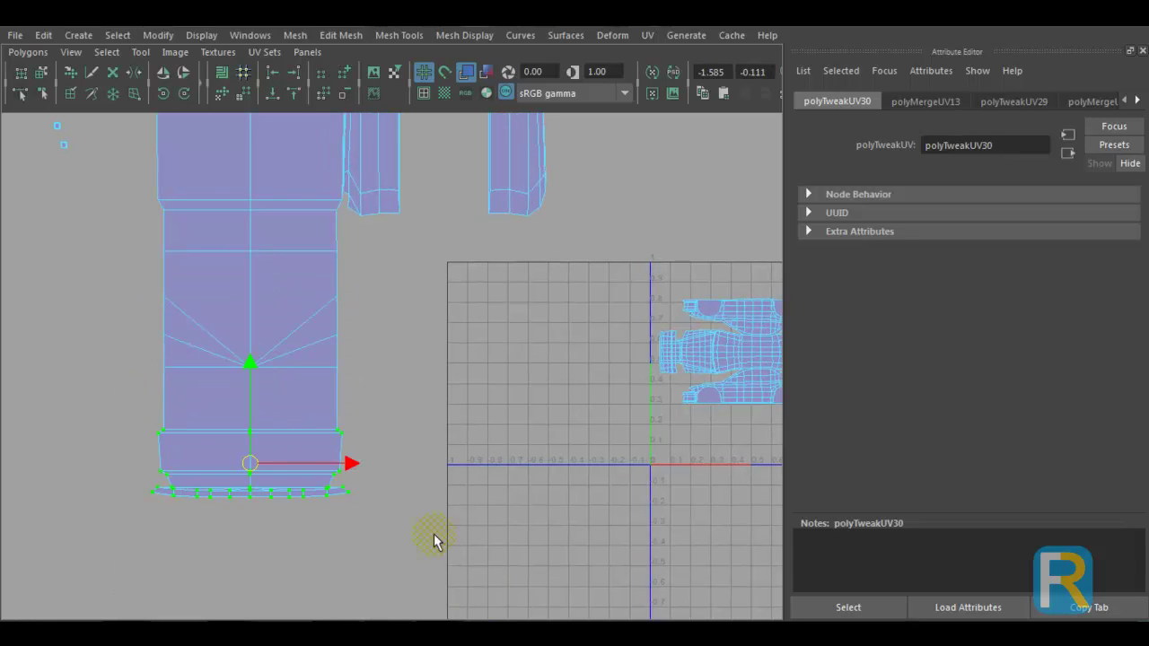
pyautogui.press('g')
pyautogui.scroll(-1, 393, 356)
pyautogui.press('space')
pyautogui.press('space')
pyautogui.keyDown('alt'); pyautogui.moveTo(572, 228); pyautogui.dragTo(465, 312, button='right'); pyautogui.keyUp('alt')
pyautogui.keyDown('alt'); pyautogui.moveTo(465, 311); pyautogui.dragTo(512, 266); pyautogui.keyUp('alt')
pyautogui.press('space')
pyautogui.press('space')
pyautogui.scroll(-3, 334, 435)
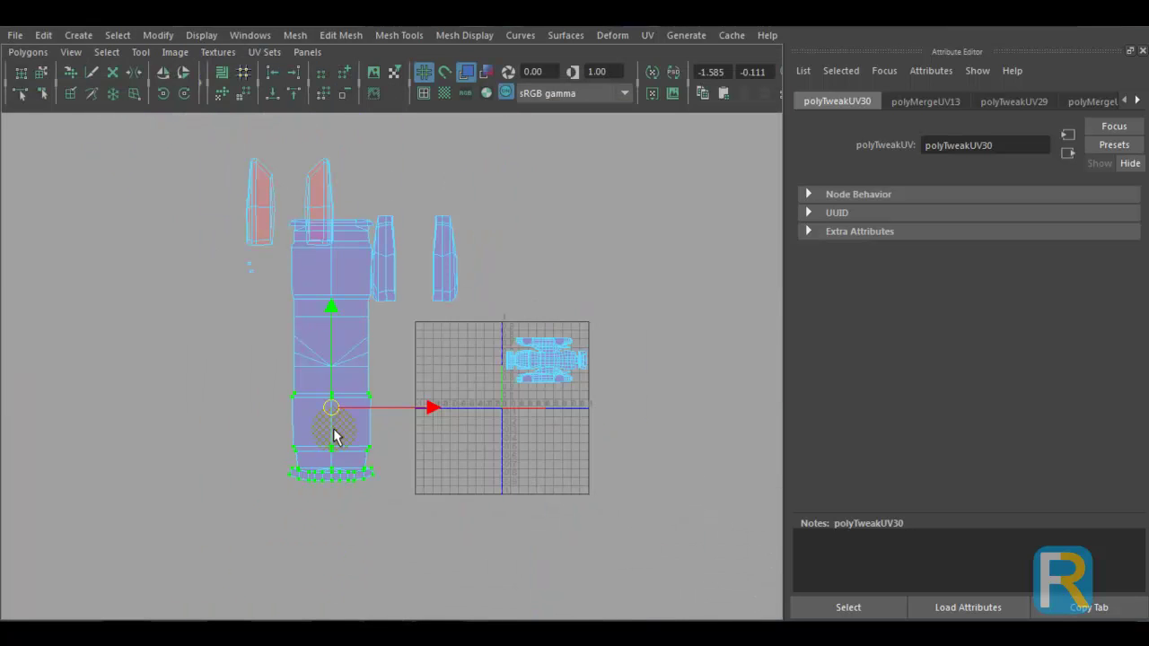
# - Select the entire underbody shell, scale it down to the car's proportions and move it onto the body layout
pyautogui.moveTo(338, 307); pyautogui.dragTo(443, 447, button='right')
pyautogui.moveTo(339, 366); pyautogui.dragTo(261, 366)
pyautogui.moveTo(335, 373); pyautogui.dragTo(549, 412)
pyautogui.keyDown('alt'); pyautogui.moveTo(550, 412); pyautogui.dragTo(847, 479, button='right'); pyautogui.keyUp('alt')
pyautogui.keyDown('alt'); pyautogui.moveTo(847, 479); pyautogui.dragTo(313, 305, button='middle'); pyautogui.keyUp('alt')
pyautogui.keyDown('alt'); pyautogui.moveTo(313, 305); pyautogui.dragTo(482, 389, button='right'); pyautogui.keyUp('alt')
pyautogui.keyDown('alt'); pyautogui.moveTo(482, 390); pyautogui.dragTo(490, 400, button='middle'); pyautogui.keyUp('alt')
# - Rotate the underbody shell 90 degrees clockwise and place it just below the lower side shell
pyautogui.click(184, 94)
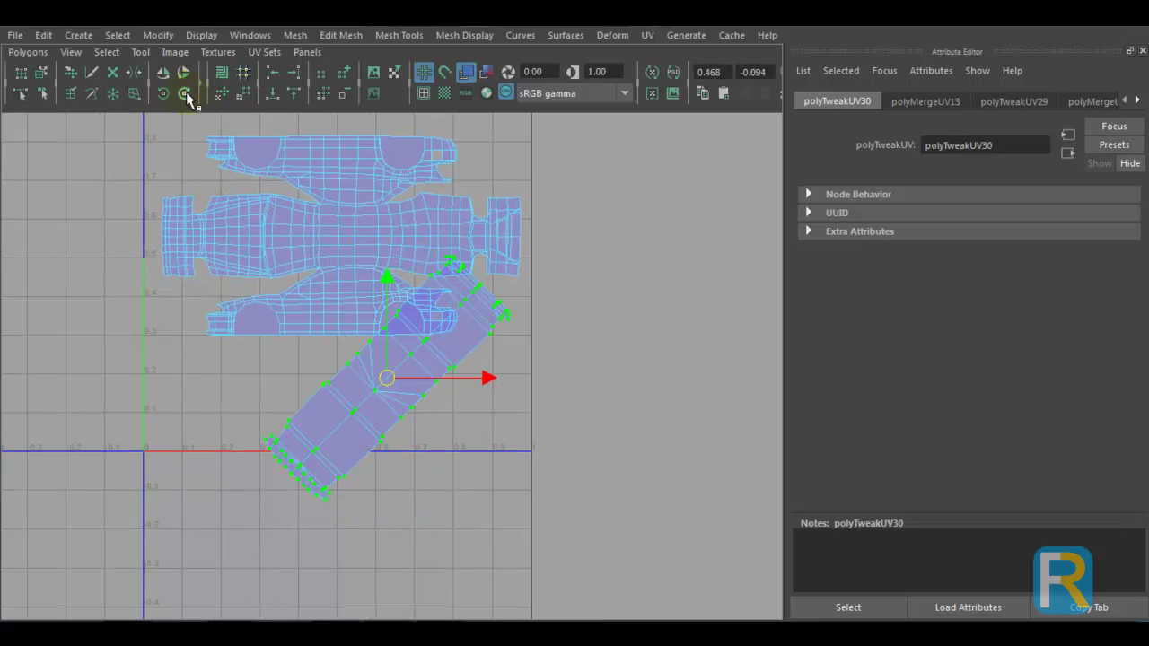
pyautogui.click(184, 94)
pyautogui.keyDown('alt'); pyautogui.moveTo(344, 291); pyautogui.dragTo(351, 292, button='middle'); pyautogui.keyUp('alt')
pyautogui.keyDown('alt'); pyautogui.moveTo(351, 291); pyautogui.dragTo(506, 370, button='right'); pyautogui.keyUp('alt')
pyautogui.moveTo(489, 350); pyautogui.dragTo(417, 373)
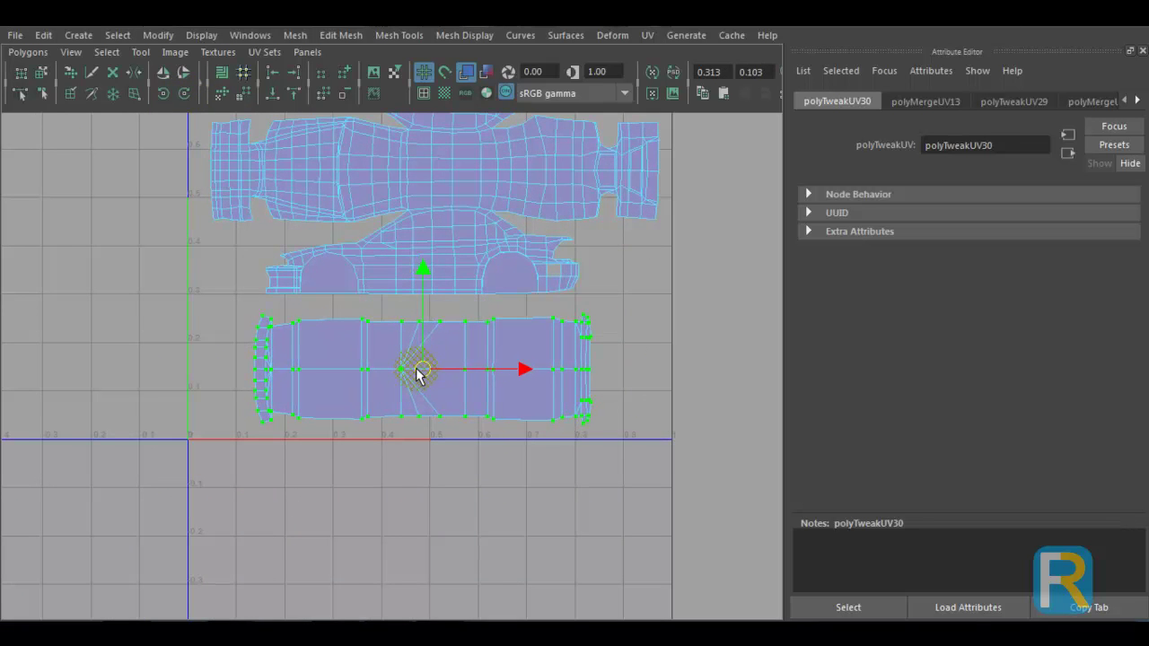
# - Return to object mode, deselect the car and examine the texture on its underside
pyautogui.press('space')
pyautogui.press('space')
pyautogui.keyDown('alt'); pyautogui.moveTo(506, 241); pyautogui.dragTo(467, 334); pyautogui.keyUp('alt')
pyautogui.keyDown('alt'); pyautogui.moveTo(467, 334); pyautogui.dragTo(502, 346, button='right'); pyautogui.keyUp('alt')
pyautogui.keyDown('alt'); pyautogui.moveTo(449, 235); pyautogui.dragTo(423, 318, button='middle'); pyautogui.keyUp('alt')
pyautogui.keyDown('alt'); pyautogui.moveTo(423, 317); pyautogui.dragTo(492, 380, button='right'); pyautogui.keyUp('alt')
pyautogui.moveTo(412, 164); pyautogui.dragTo(508, 128, button='right')
pyautogui.click(659, 278)
pyautogui.keyDown('alt'); pyautogui.moveTo(662, 349); pyautogui.dragTo(566, 353, button='right'); pyautogui.keyUp('alt')
pyautogui.keyDown('alt'); pyautogui.moveTo(569, 353); pyautogui.dragTo(626, 313); pyautogui.keyUp('alt')
pyautogui.keyDown('alt'); pyautogui.moveTo(404, 382); pyautogui.dragTo(517, 400, button='right'); pyautogui.keyUp('alt')
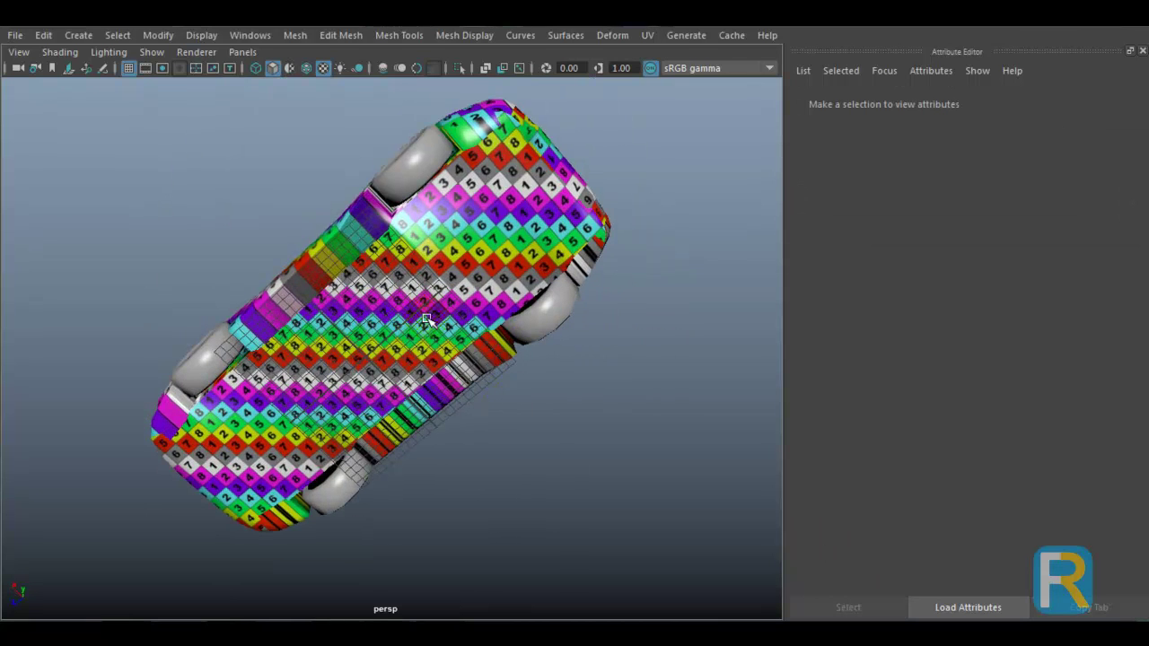
# - Reselect the car body and enlarge the UV editor to full view
pyautogui.press('space')
pyautogui.click(523, 490)
pyautogui.click(435, 254)
pyautogui.press('space')
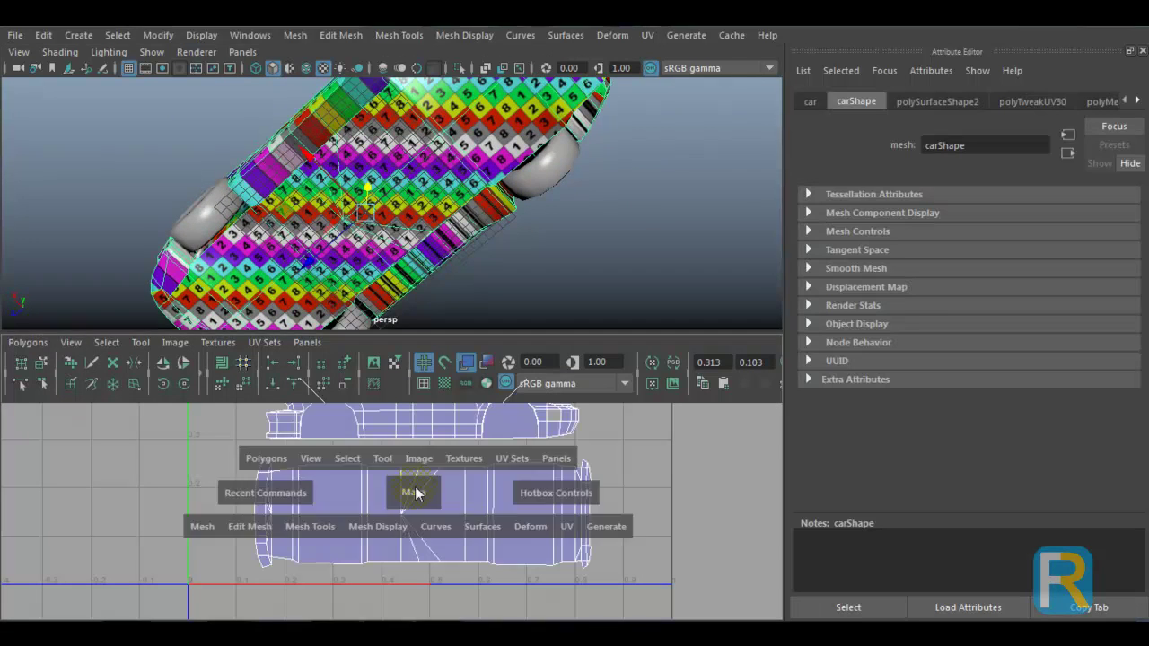
# - Select the two red, reversed shells outside the texture area and flip their UVs horizontally
pyautogui.scroll(1, 443, 401)
pyautogui.keyDown('alt'); pyautogui.moveTo(469, 414); pyautogui.dragTo(553, 431, button='middle'); pyautogui.keyUp('alt')
pyautogui.keyDown('alt'); pyautogui.moveTo(554, 431); pyautogui.dragTo(397, 384, button='right'); pyautogui.keyUp('alt')
pyautogui.keyDown('alt'); pyautogui.moveTo(397, 385); pyautogui.dragTo(561, 514, button='middle'); pyautogui.keyUp('alt')
pyautogui.scroll(1, 256, 327)
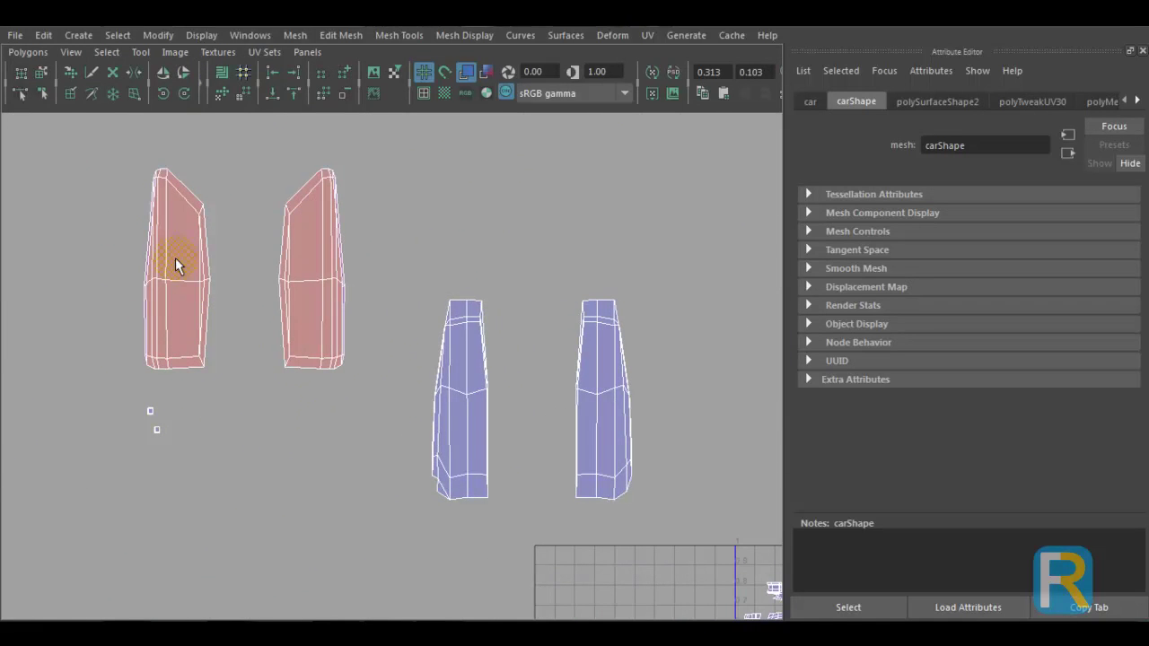
pyautogui.moveTo(174, 279); pyautogui.dragTo(219, 374)
pyautogui.keyDown('alt'); pyautogui.moveTo(249, 311); pyautogui.dragTo(272, 326, button='middle'); pyautogui.keyUp('alt')
pyautogui.moveTo(189, 270); pyautogui.dragTo(276, 265, button='right')
pyautogui.moveTo(135, 188); pyautogui.dragTo(390, 414)
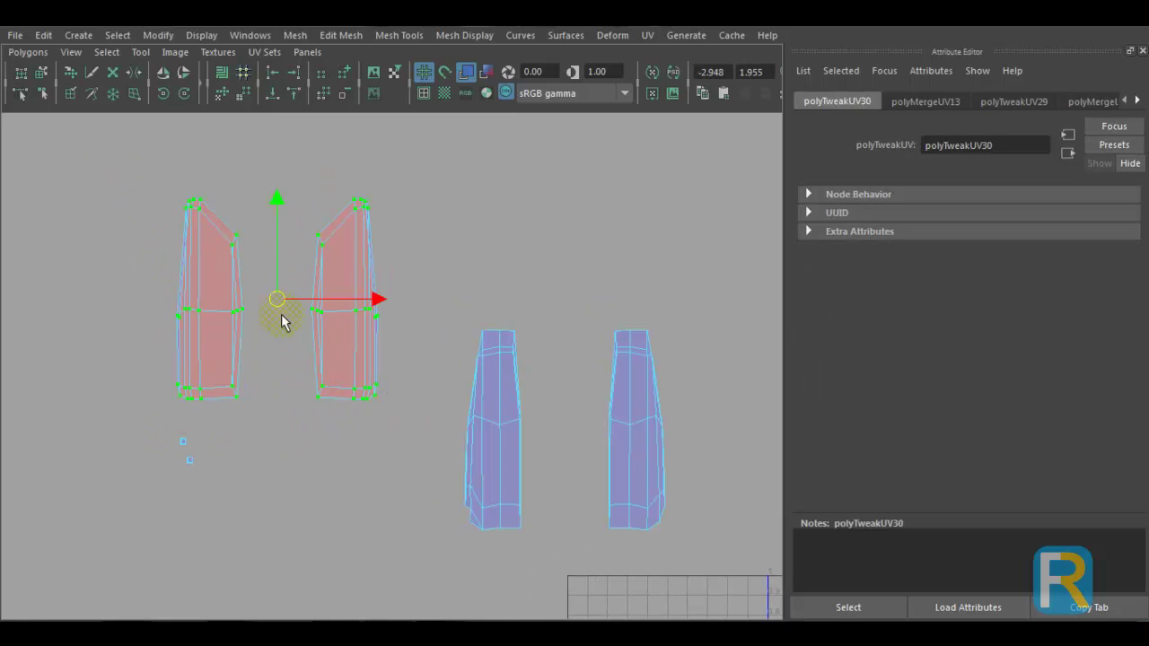
pyautogui.click(163, 77)
# - Try unfolding only the upper UVs of the left shell in the lower narrow pair, and undo it
pyautogui.keyDown('alt'); pyautogui.moveTo(487, 373); pyautogui.dragTo(369, 341, button='middle'); pyautogui.keyUp('alt')
pyautogui.keyDown('alt'); pyautogui.moveTo(369, 340); pyautogui.dragTo(449, 314, button='right'); pyautogui.keyUp('alt')
pyautogui.moveTo(311, 257); pyautogui.dragTo(442, 432)
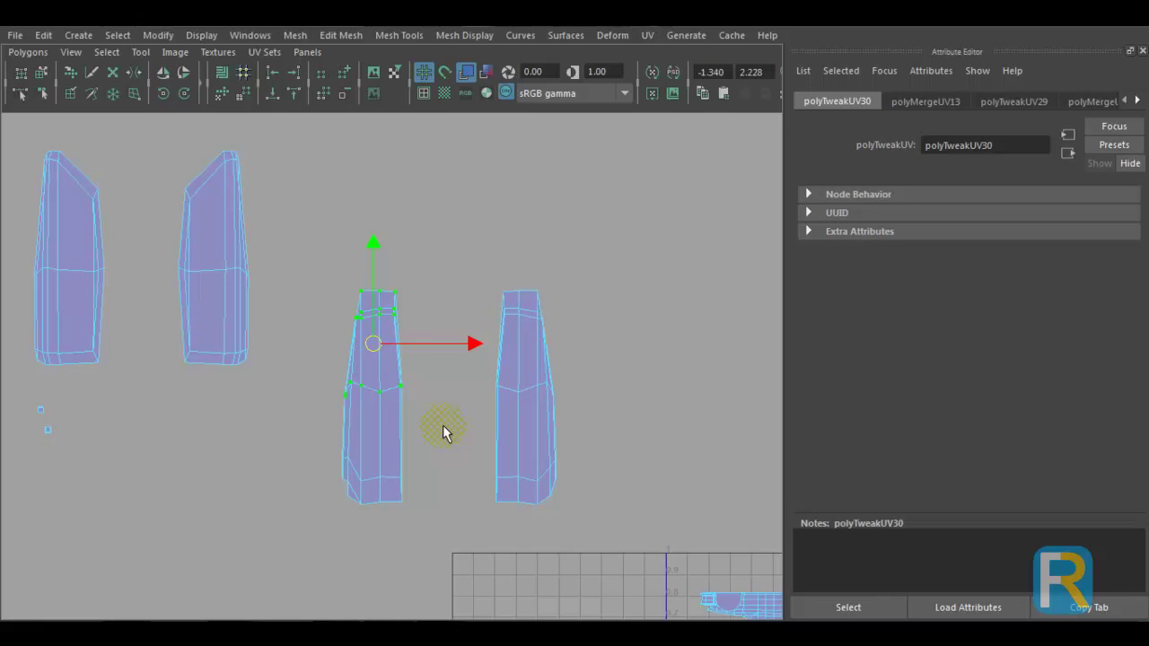
pyautogui.keyDown('shift'); pyautogui.moveTo(411, 401); pyautogui.dragTo(405, 259, button='right'); pyautogui.keyUp('shift')
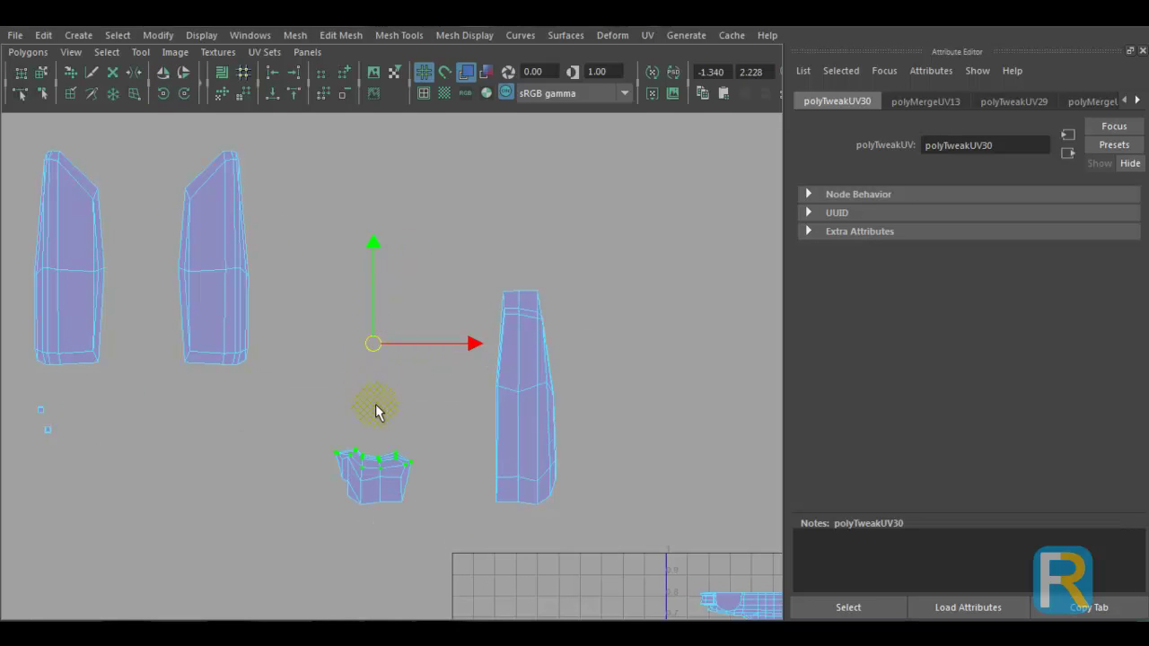
pyautogui.hotkey('ctrl', 'z')
# - Select all UVs of the left shell in the lower narrow pair, unfold them and move the shell down, clear of its neighbours
pyautogui.moveTo(318, 272); pyautogui.dragTo(454, 534)
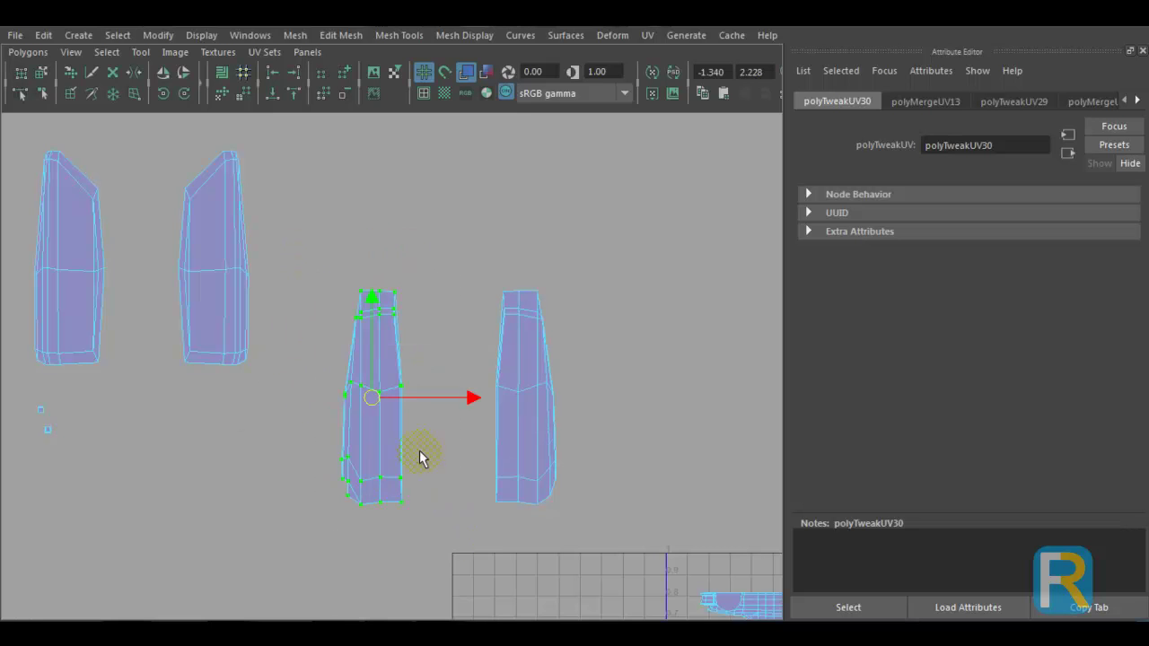
pyautogui.keyDown('shift'); pyautogui.moveTo(421, 457); pyautogui.dragTo(414, 365, button='right'); pyautogui.keyUp('shift')
pyautogui.scroll(-1, 389, 394)
pyautogui.moveTo(372, 392); pyautogui.dragTo(341, 609)
# - Select all UVs of the right shell in the lower narrow pair and unfold it
pyautogui.moveTo(426, 272); pyautogui.dragTo(596, 528)
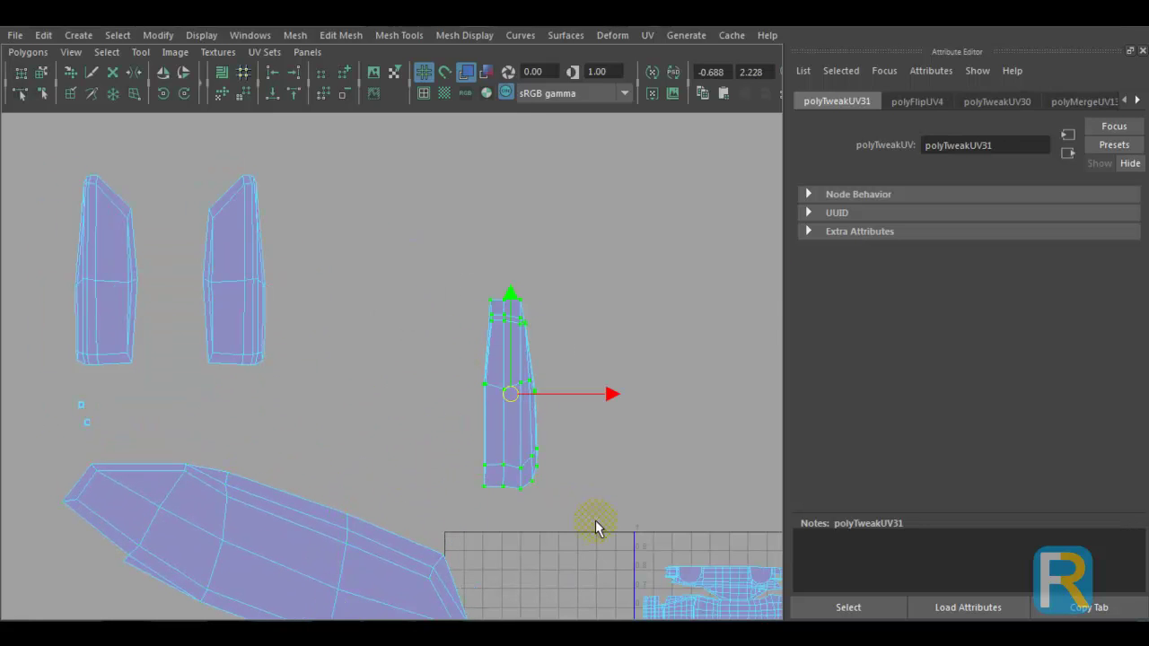
pyautogui.press('g')
pyautogui.scroll(-3, 490, 454)
pyautogui.keyDown('alt'); pyautogui.moveTo(490, 461); pyautogui.dragTo(531, 493, button='middle'); pyautogui.keyUp('alt')
pyautogui.scroll(2, 530, 493)
# - Unfold the two remaining shells of the upper pair one after the other, outside the texture area
pyautogui.moveTo(208, 241); pyautogui.dragTo(313, 404)
pyautogui.press('g')
pyautogui.press('w')
pyautogui.moveTo(258, 370); pyautogui.dragTo(859, 326)
pyautogui.press('g')
pyautogui.press('w')
pyautogui.press('r')
pyautogui.moveTo(269, 205); pyautogui.dragTo(353, 306)
pyautogui.moveTo(247, 187); pyautogui.dragTo(395, 281)
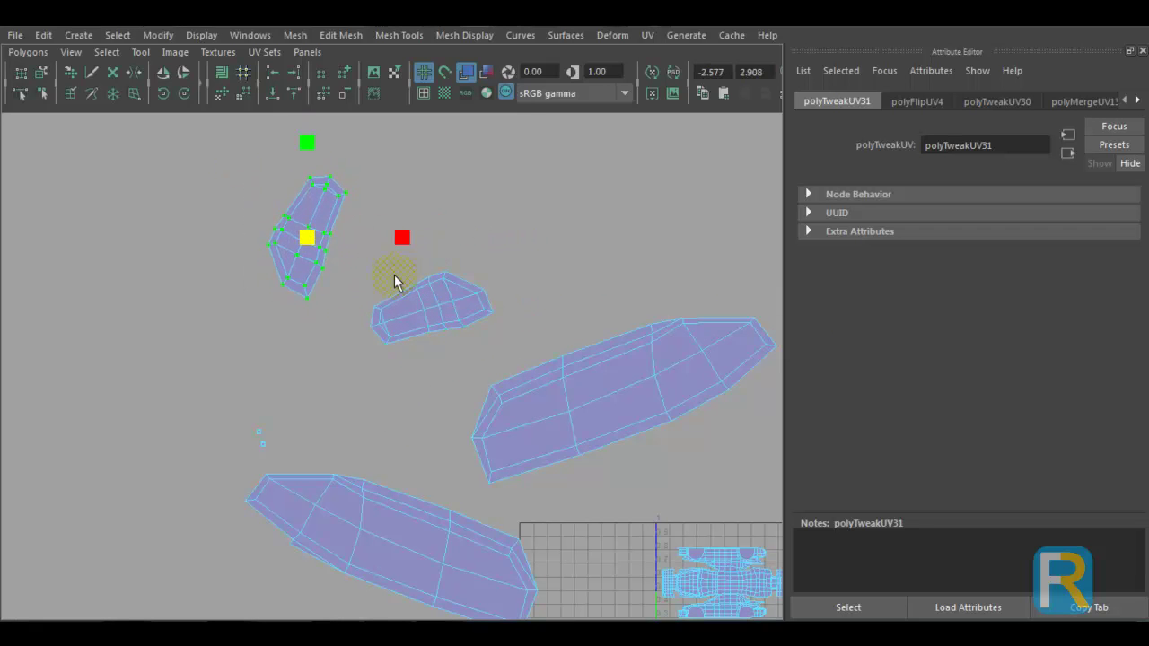
# - Select all UVs of the lower large unfolded shell and move it to the empty space right of the texture area
pyautogui.scroll(-3, 449, 404)
pyautogui.keyDown('alt'); pyautogui.moveTo(474, 429); pyautogui.dragTo(437, 361, button='middle'); pyautogui.keyUp('alt')
pyautogui.scroll(3, 288, 473)
pyautogui.moveTo(206, 426); pyautogui.dragTo(347, 528)
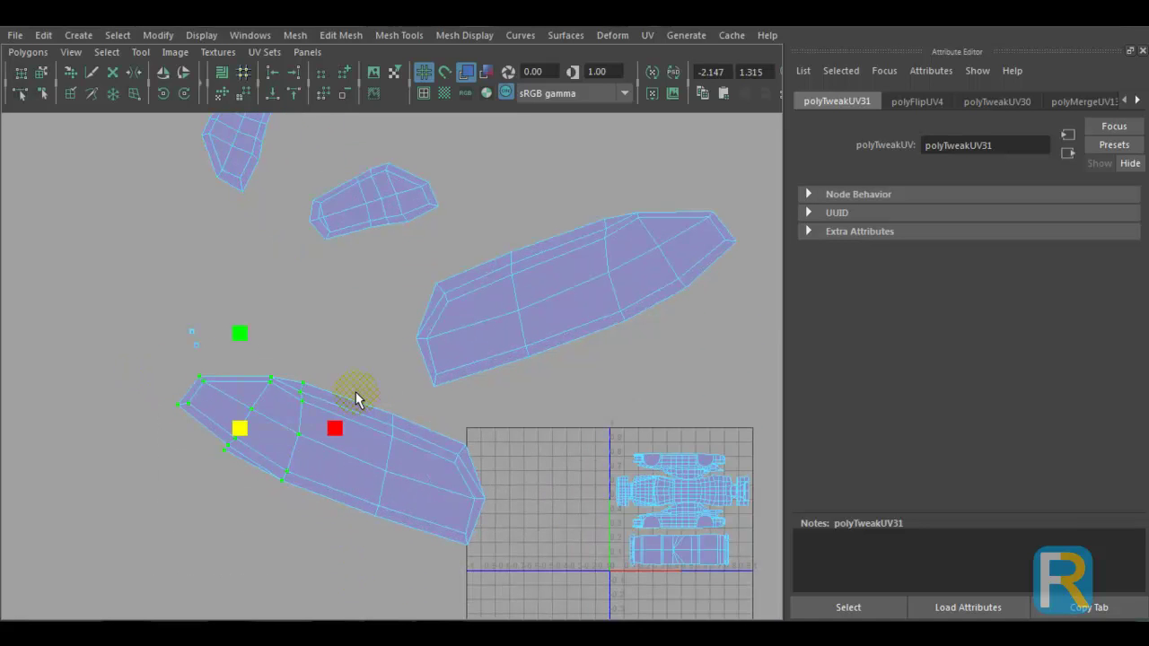
pyautogui.keyDown('shift'); pyautogui.moveTo(359, 399); pyautogui.dragTo(539, 609); pyautogui.keyUp('shift')
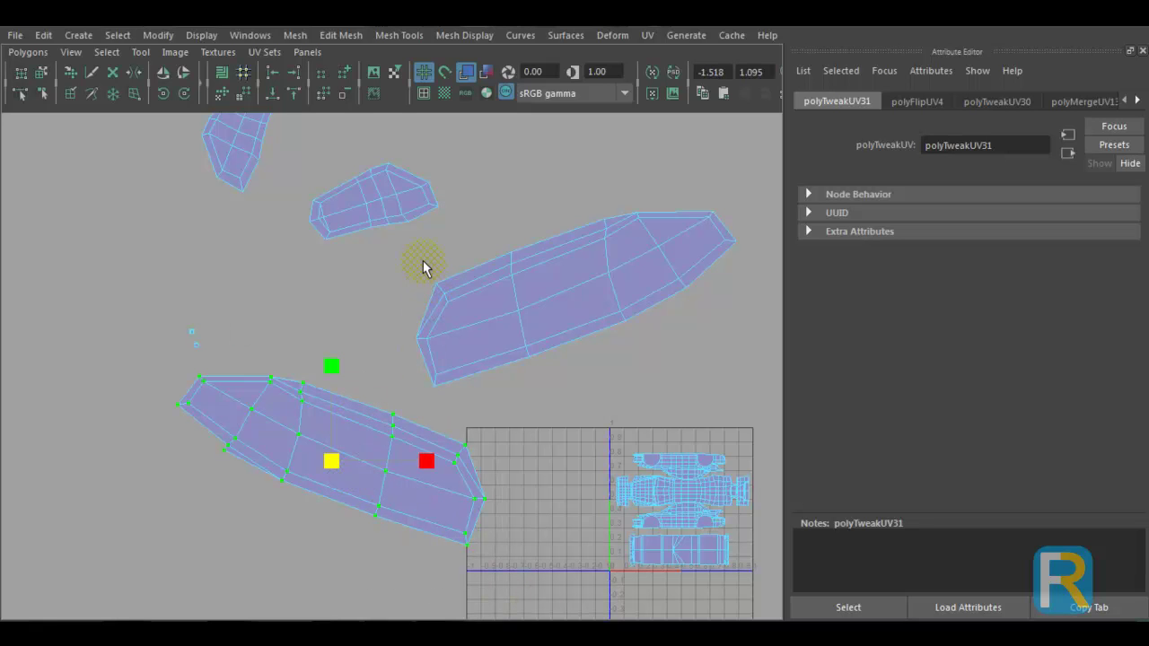
pyautogui.keyDown('alt'); pyautogui.moveTo(444, 397); pyautogui.dragTo(368, 424, button='right'); pyautogui.keyUp('alt')
pyautogui.keyDown('alt'); pyautogui.moveTo(368, 424); pyautogui.dragTo(229, 456, button='middle'); pyautogui.keyUp('alt')
pyautogui.press('w')
pyautogui.moveTo(201, 454); pyautogui.dragTo(648, 385)
# - Rotate the moved large shell until it lies horizontally
pyautogui.press('e')
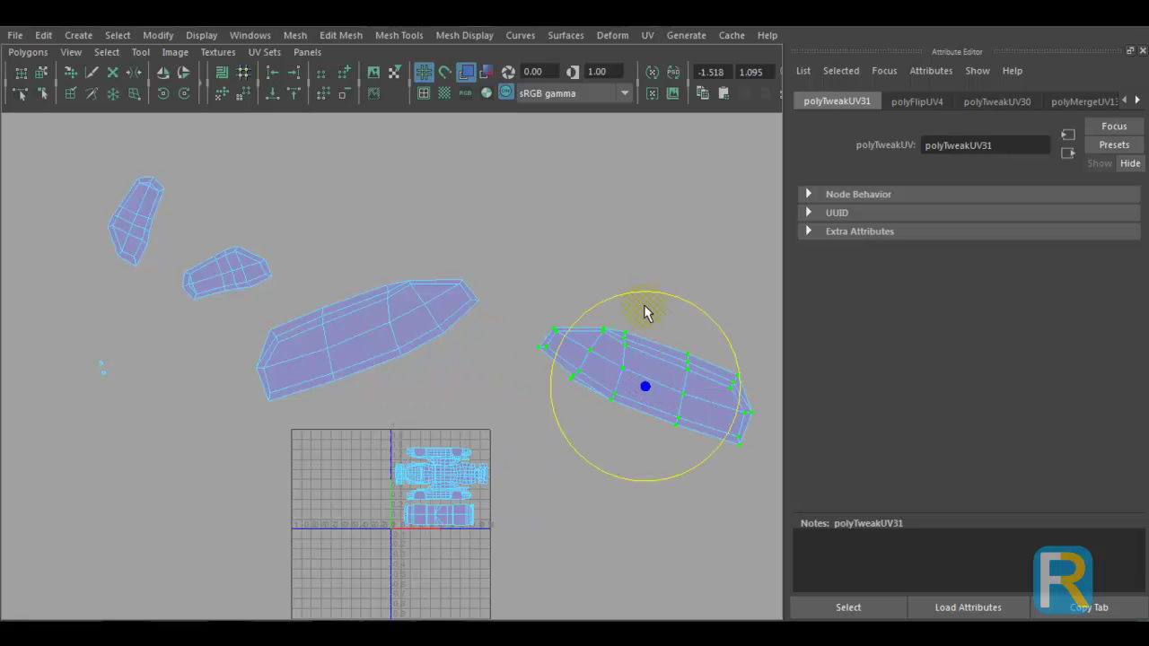
pyautogui.moveTo(641, 293)
pyautogui.mouseDown()
pyautogui.moveTo(610, 314)
pyautogui.moveTo(623, 313)
pyautogui.moveTo(626, 286)
pyautogui.mouseUp()
pyautogui.click(628, 309)
pyautogui.hotkey('ctrl', 'z')
# - Select only the second large unfolded shell and move it over to the first one, right of the texture area
pyautogui.keyDown('alt'); pyautogui.moveTo(644, 409); pyautogui.dragTo(517, 417, button='middle'); pyautogui.keyUp('alt')
pyautogui.keyDown('alt'); pyautogui.moveTo(517, 417); pyautogui.dragTo(404, 386, button='right'); pyautogui.keyUp('alt')
pyautogui.keyDown('alt'); pyautogui.moveTo(355, 357); pyautogui.dragTo(403, 348, button='middle'); pyautogui.keyUp('alt')
pyautogui.moveTo(386, 319); pyautogui.dragTo(186, 402)
pyautogui.keyDown('ctrl'); pyautogui.moveTo(240, 306); pyautogui.dragTo(231, 308); pyautogui.keyUp('ctrl')
pyautogui.press('w')
pyautogui.moveTo(308, 348); pyautogui.dragTo(659, 352)
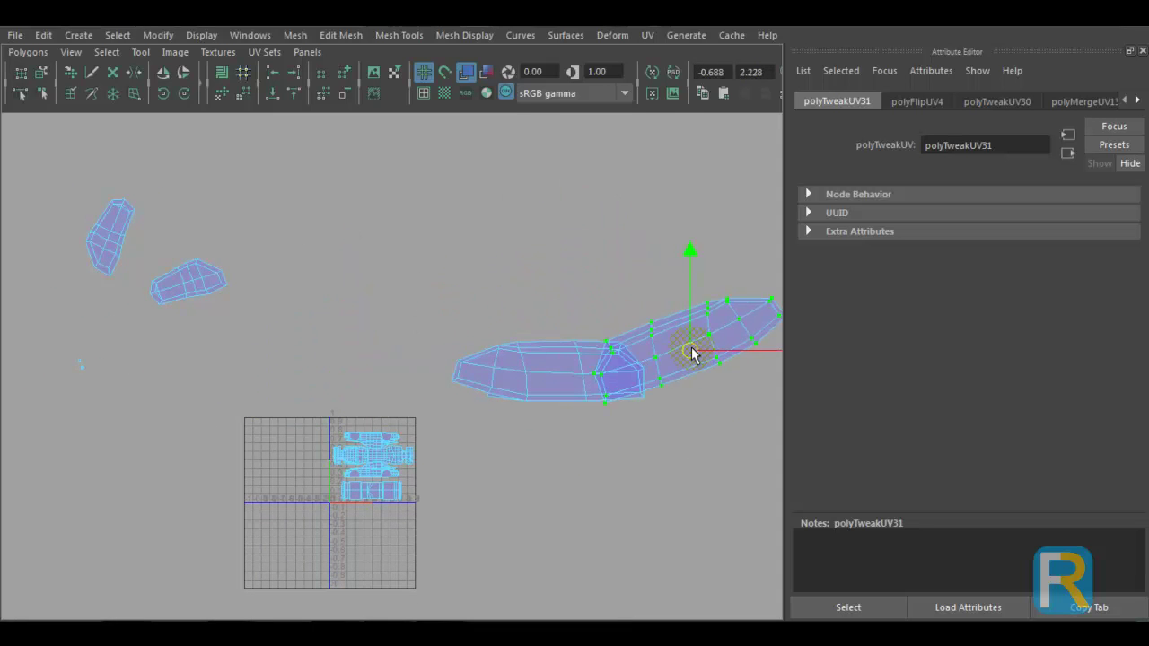
# - Rotate the second large shell level and place it side by side with the first
pyautogui.keyDown('alt'); pyautogui.moveTo(648, 436); pyautogui.dragTo(456, 507, button='middle'); pyautogui.keyUp('alt')
pyautogui.press('e')
pyautogui.moveTo(525, 334); pyautogui.dragTo(546, 344)
pyautogui.press('w')
pyautogui.moveTo(497, 422); pyautogui.dragTo(568, 444)
# - Select the small unfolded shell nearer the texture area and move it below the left large shell
pyautogui.keyDown('alt'); pyautogui.moveTo(575, 464); pyautogui.dragTo(251, 485, button='right'); pyautogui.keyUp('alt')
pyautogui.keyDown('alt'); pyautogui.moveTo(250, 485); pyautogui.dragTo(418, 474, button='middle'); pyautogui.keyUp('alt')
pyautogui.moveTo(292, 385); pyautogui.dragTo(276, 384)
pyautogui.moveTo(305, 343); pyautogui.dragTo(531, 451)
# - Rotate the small shell level and enlarge it to about the size of the large shell above
pyautogui.press('e')
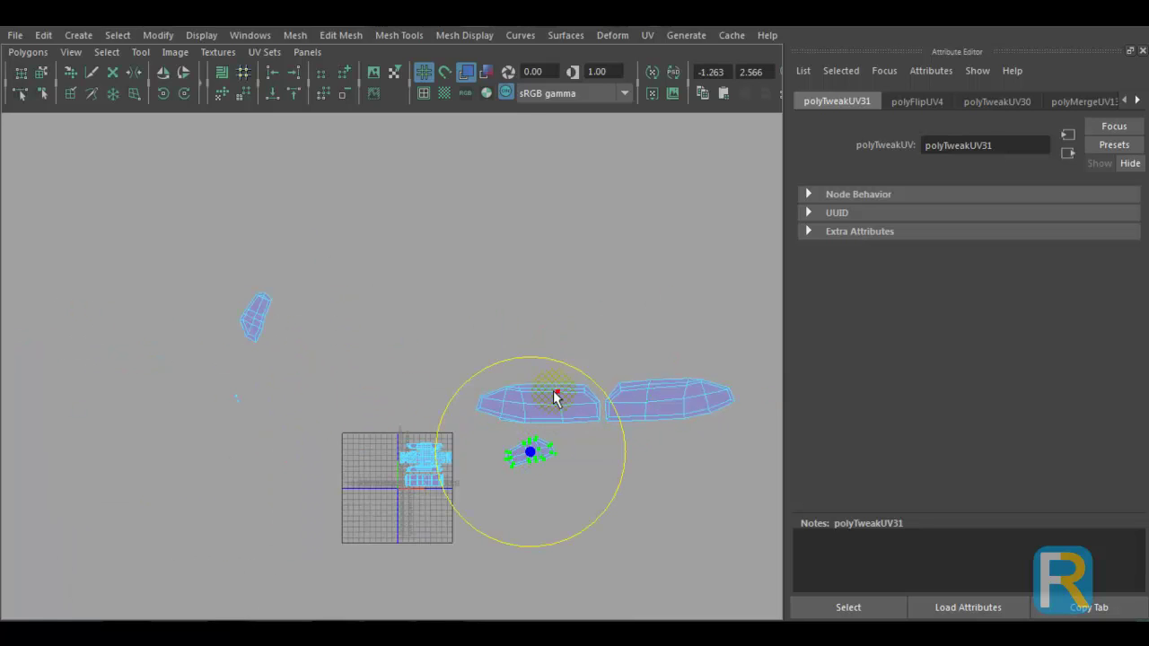
pyautogui.press('w')
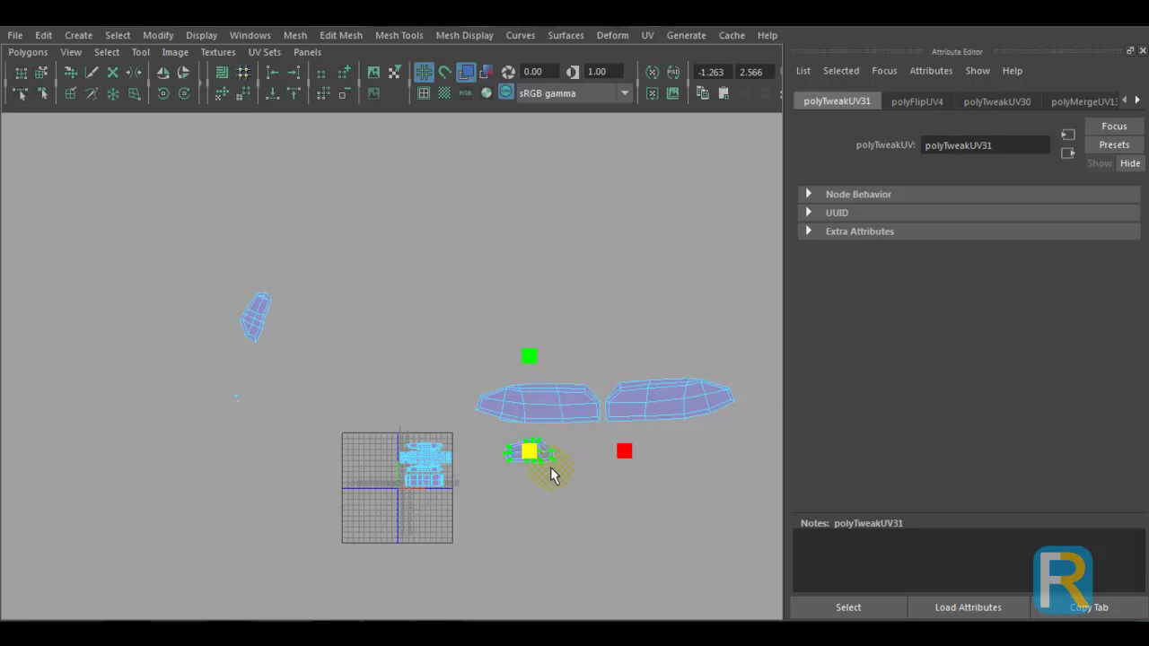
pyautogui.moveTo(527, 451)
pyautogui.mouseDown()
pyautogui.moveTo(649, 465)
pyautogui.moveTo(533, 462)
pyautogui.mouseUp()
pyautogui.press('w')
# - Select the remaining small unfolded shell and move it below the right large shell
pyautogui.moveTo(297, 334); pyautogui.dragTo(308, 349)
pyautogui.moveTo(257, 318); pyautogui.dragTo(659, 464)
pyautogui.keyDown('alt'); pyautogui.moveTo(587, 461); pyautogui.dragTo(390, 425, button='middle'); pyautogui.keyUp('alt')
pyautogui.keyDown('alt'); pyautogui.moveTo(389, 425); pyautogui.dragTo(552, 537, button='right'); pyautogui.keyUp('alt')
# - Rotate the last small shell level, enlarge it to match its counterpart and align it beside that shell
pyautogui.press('e')
pyautogui.moveTo(513, 360)
pyautogui.mouseDown()
pyautogui.moveTo(560, 400)
pyautogui.moveTo(563, 437)
pyautogui.mouseUp()
pyautogui.press('r')
pyautogui.moveTo(563, 437); pyautogui.dragTo(616, 493, button='middle')
pyautogui.press('w')
pyautogui.scroll(2, 536, 517)
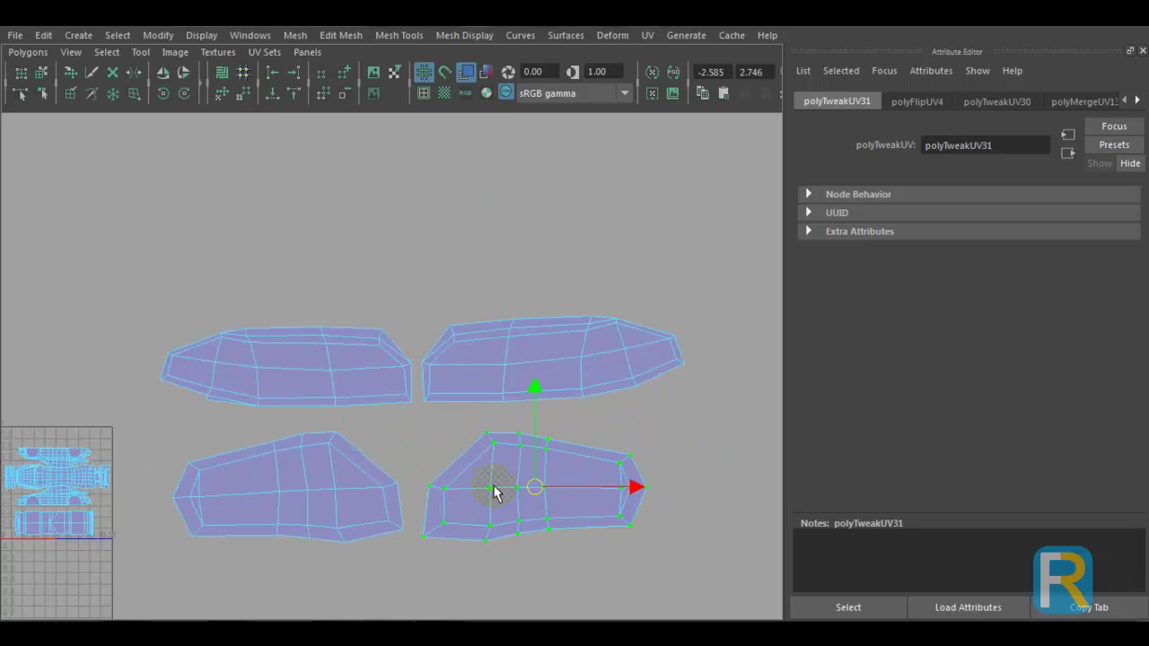
# - Select all four arranged shells together, scale them down and move them into the texture area
pyautogui.scroll(-1, 531, 537)
pyautogui.moveTo(214, 253); pyautogui.dragTo(716, 572)
pyautogui.press('r')
pyautogui.moveTo(490, 416); pyautogui.dragTo(386, 423)
pyautogui.press('w')
pyautogui.moveTo(468, 401); pyautogui.dragTo(177, 432)
pyautogui.keyDown('alt'); pyautogui.moveTo(177, 432); pyautogui.dragTo(267, 498, button='right'); pyautogui.keyUp('alt')
pyautogui.keyDown('alt'); pyautogui.moveTo(267, 497); pyautogui.dragTo(846, 395, button='middle'); pyautogui.keyUp('alt')
pyautogui.keyDown('alt'); pyautogui.moveTo(845, 395); pyautogui.dragTo(898, 404, button='right'); pyautogui.keyUp('alt')
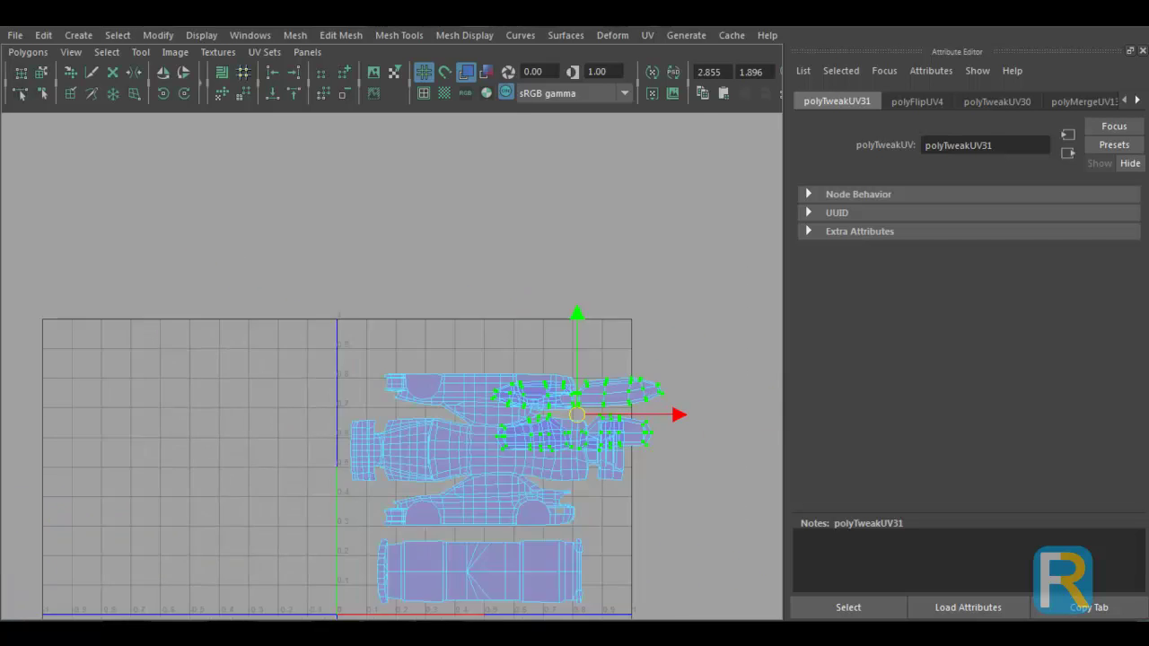
# - Shrink the four shells further and place them above the upper side shell, matching their checker size to the car body
pyautogui.scroll(3, 705, 397)
pyautogui.press('r')
pyautogui.moveTo(520, 468); pyautogui.dragTo(339, 341)
pyautogui.press('w')
pyautogui.press('space')
pyautogui.keyDown('alt'); pyautogui.moveTo(355, 193); pyautogui.dragTo(603, 323); pyautogui.keyUp('alt')
pyautogui.press('r')
pyautogui.scroll(2, 344, 508)
pyautogui.moveTo(319, 483); pyautogui.dragTo(301, 499)
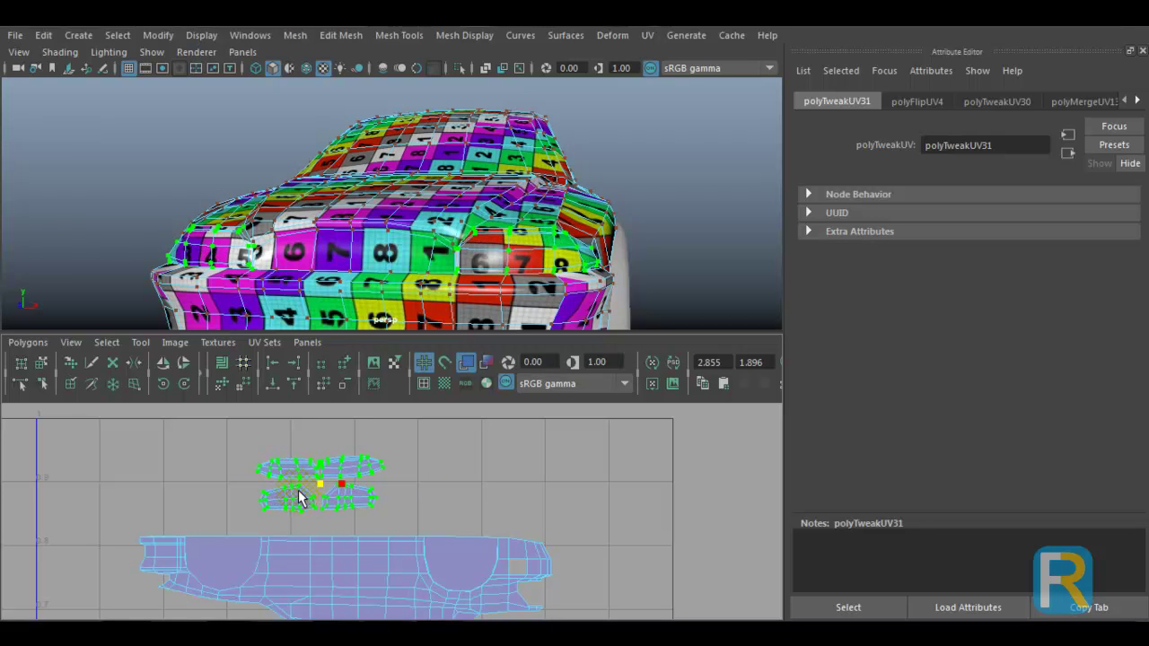
# - Select the two tiny shells outside the texture area and locate their faces on the car's bumper sides
pyautogui.moveTo(418, 232); pyautogui.dragTo(505, 141, button='right')
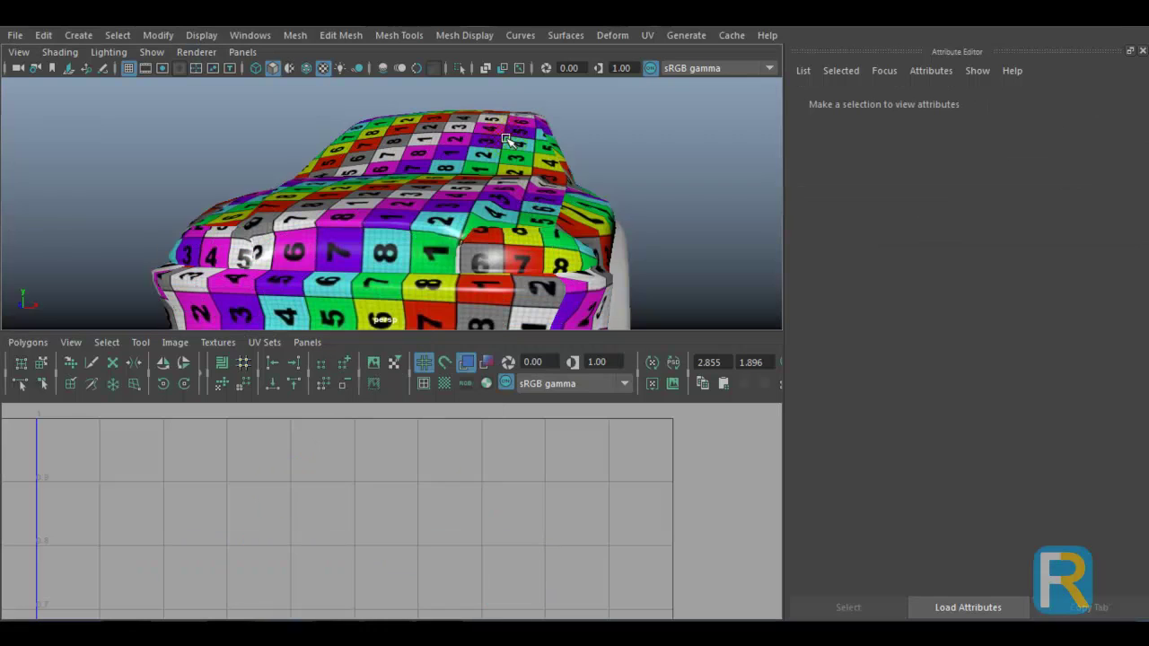
pyautogui.click(526, 241)
pyautogui.press('space')
pyautogui.keyDown('alt'); pyautogui.moveTo(461, 473); pyautogui.dragTo(202, 262, button='right'); pyautogui.keyUp('alt')
pyautogui.moveTo(86, 229); pyautogui.dragTo(454, 369)
pyautogui.keyDown('alt'); pyautogui.moveTo(454, 375); pyautogui.dragTo(803, 584, button='right'); pyautogui.keyUp('alt')
pyautogui.press('space')
pyautogui.press('space')
pyautogui.keyDown('alt'); pyautogui.moveTo(708, 291); pyautogui.dragTo(458, 408); pyautogui.keyUp('alt')
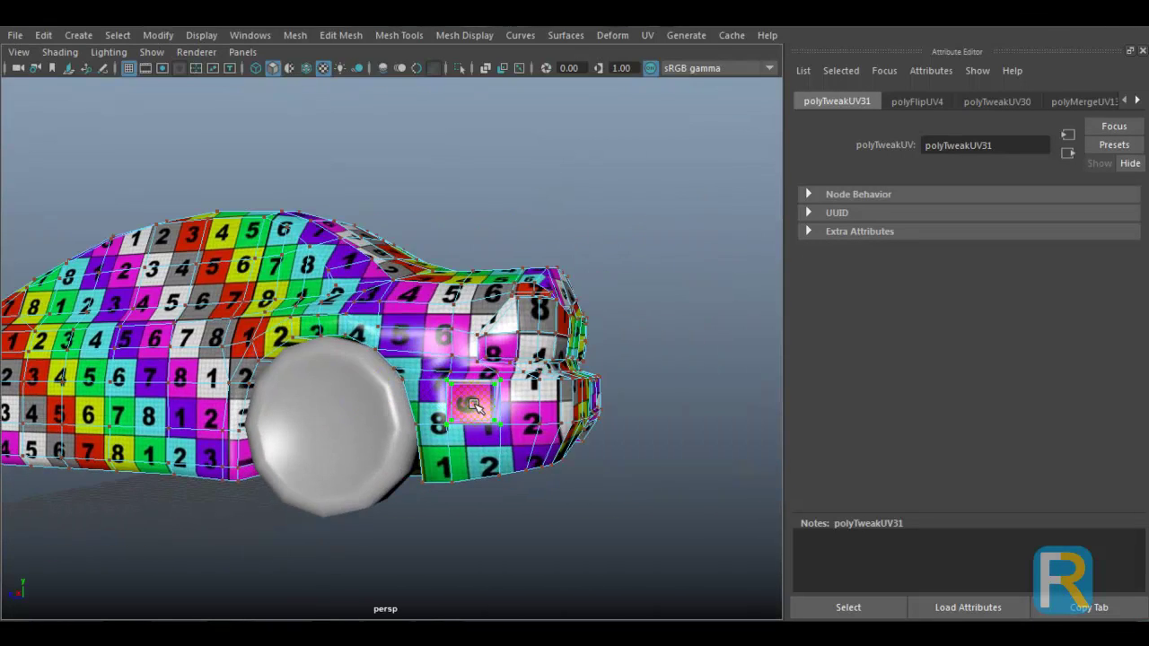
# - Move the two tiny shells into the lower right corner of the texture area and enlarge them
pyautogui.press('space')
pyautogui.press('space')
pyautogui.keyDown('alt'); pyautogui.moveTo(499, 458); pyautogui.dragTo(548, 429, button='right'); pyautogui.keyUp('alt')
pyautogui.keyDown('alt'); pyautogui.moveTo(548, 429); pyautogui.dragTo(261, 359, button='middle'); pyautogui.keyUp('alt')
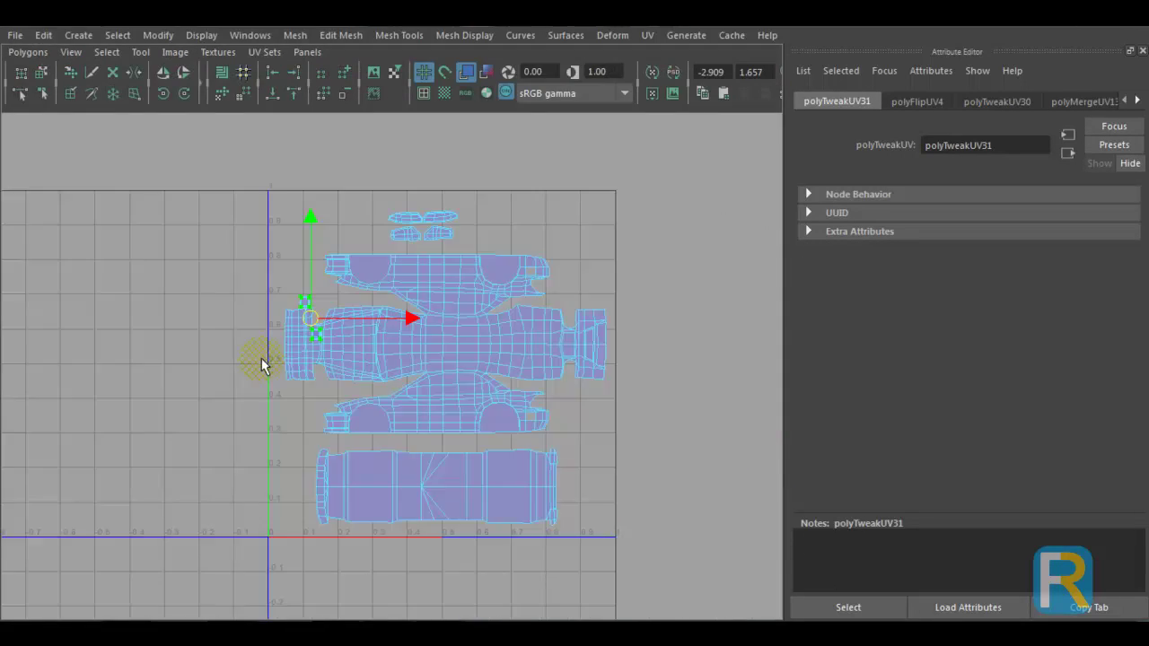
pyautogui.keyDown('alt'); pyautogui.moveTo(261, 359); pyautogui.dragTo(286, 407, button='right'); pyautogui.keyUp('alt')
pyautogui.moveTo(286, 311); pyautogui.dragTo(677, 533)
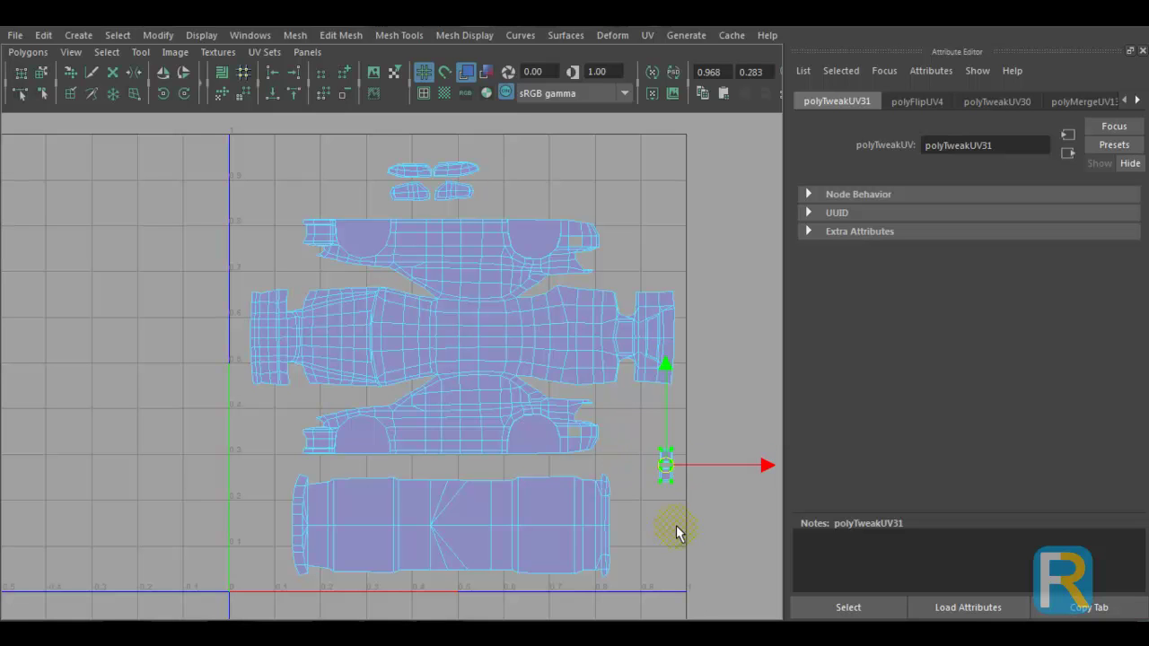
pyautogui.moveTo(665, 467); pyautogui.dragTo(714, 544)
pyautogui.press('r')
pyautogui.press('w')
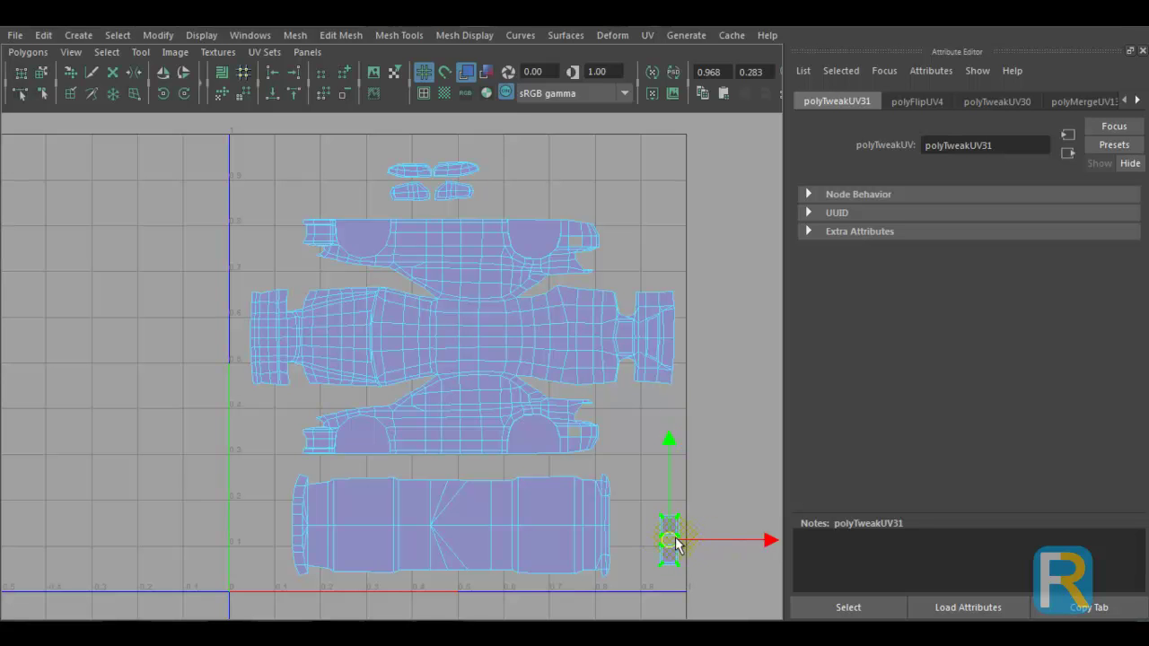
# - Reselect the car body and examine the complete UV layout in the full-size UV editor
pyautogui.press('space')
pyautogui.moveTo(471, 218); pyautogui.dragTo(640, 143, button='right')
pyautogui.click(510, 183)
pyautogui.press('space')
pyautogui.scroll(-2, 538, 480)
pyautogui.keyDown('alt'); pyautogui.moveTo(532, 470); pyautogui.dragTo(551, 458, button='middle'); pyautogui.keyUp('alt')
pyautogui.keyDown('alt'); pyautogui.moveTo(551, 458); pyautogui.dragTo(349, 418, button='right'); pyautogui.keyUp('alt')
pyautogui.keyDown('alt'); pyautogui.moveTo(349, 418); pyautogui.dragTo(336, 451, button='middle'); pyautogui.keyUp('alt')
pyautogui.keyDown('alt'); pyautogui.moveTo(336, 450); pyautogui.dragTo(436, 502, button='right'); pyautogui.keyUp('alt')
pyautogui.keyDown('alt'); pyautogui.moveTo(422, 492); pyautogui.dragTo(436, 486, button='middle'); pyautogui.keyUp('alt')
pyautogui.scroll(2, 454, 471)
pyautogui.moveTo(438, 218); pyautogui.dragTo(524, 262)
pyautogui.keyDown('alt'); pyautogui.moveTo(518, 361); pyautogui.dragTo(454, 356, button='middle'); pyautogui.keyUp('alt')
pyautogui.moveTo(453, 357); pyautogui.dragTo(516, 331, button='right')
pyautogui.click(593, 428)
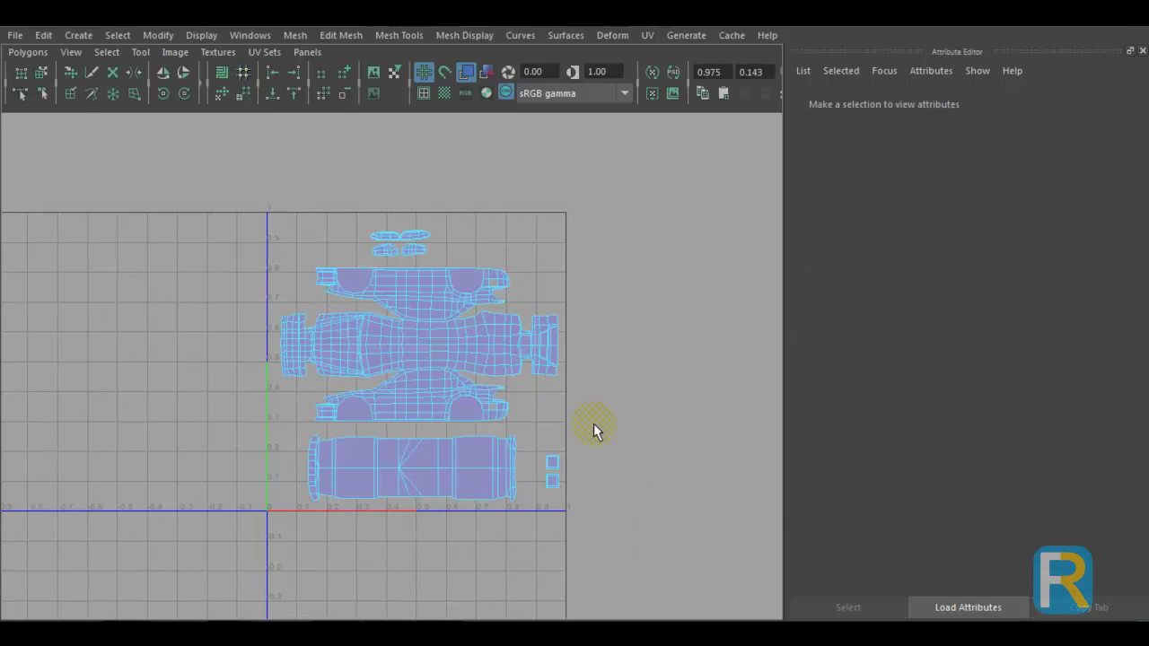
# - Select the two small square shells and move them left, closer to the large bottom shell
pyautogui.scroll(-3, 550, 432)
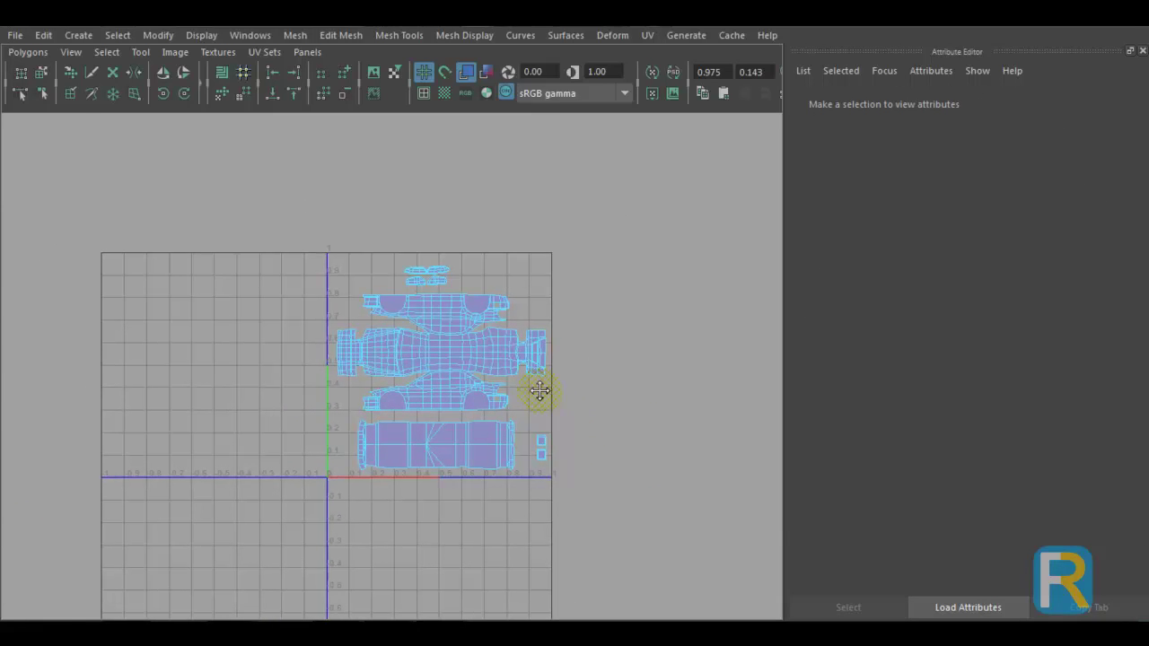
pyautogui.moveTo(290, 231); pyautogui.dragTo(604, 503)
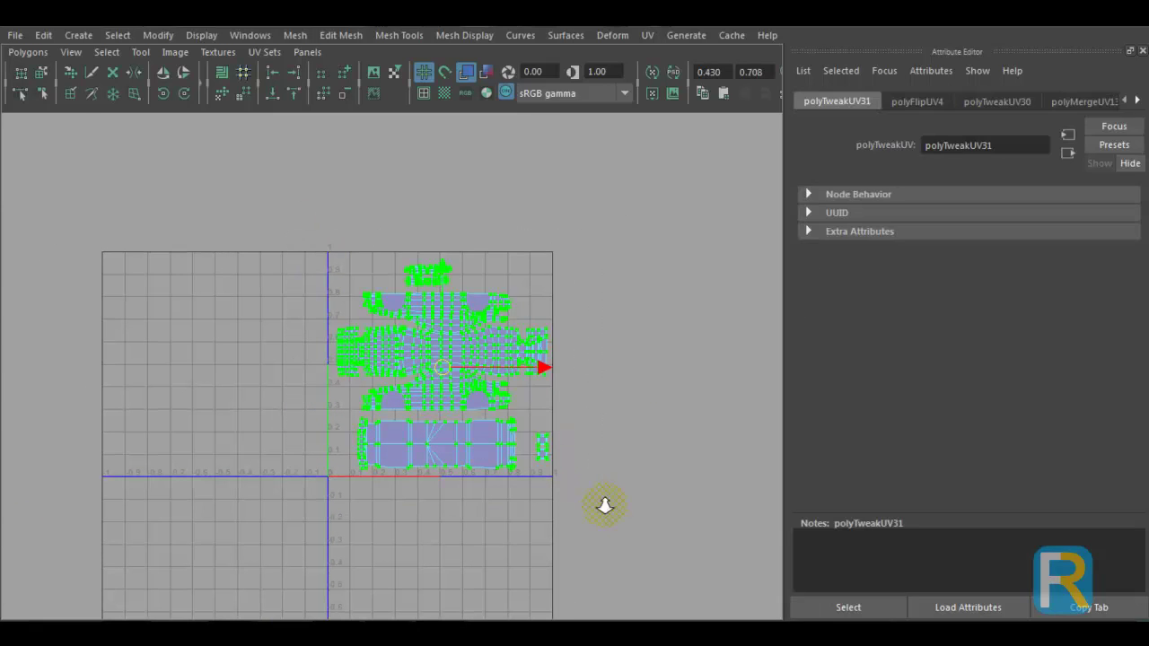
pyautogui.scroll(3, 604, 503)
pyautogui.keyDown('alt'); pyautogui.moveTo(515, 457); pyautogui.dragTo(493, 461, button='middle'); pyautogui.keyUp('alt')
pyautogui.scroll(1, 494, 461)
pyautogui.moveTo(585, 453); pyautogui.dragTo(620, 554)
pyautogui.moveTo(608, 495); pyautogui.dragTo(585, 490)
# - Reselect the whole car body and examine its checker texture together with the finished UV layout
pyautogui.press('space')
pyautogui.keyDown('alt'); pyautogui.moveTo(297, 261); pyautogui.dragTo(457, 269); pyautogui.keyUp('alt')
pyautogui.moveTo(456, 206); pyautogui.dragTo(583, 177, button='right')
pyautogui.keyDown('alt'); pyautogui.moveTo(689, 214); pyautogui.dragTo(510, 235); pyautogui.keyUp('alt')
pyautogui.click(399, 225)
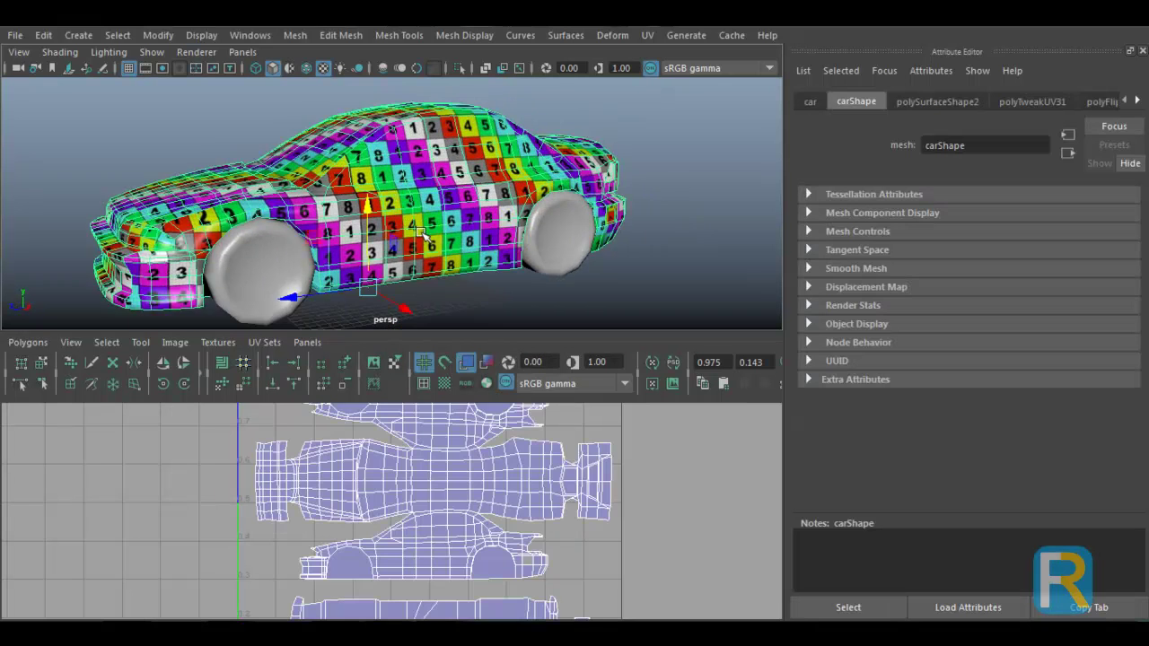
pyautogui.scroll(-5, 431, 246)
pyautogui.scroll(-5, 503, 493)
pyautogui.keyDown('alt'); pyautogui.moveTo(499, 528); pyautogui.dragTo(535, 496, button='middle'); pyautogui.keyUp('alt')
pyautogui.scroll(-1, 431, 518)
pyautogui.keyDown('alt'); pyautogui.moveTo(440, 518); pyautogui.dragTo(452, 531, button='middle'); pyautogui.keyUp('alt')
pyautogui.press('space')
pyautogui.scroll(1, 465, 521)
pyautogui.scroll(4, 539, 422)
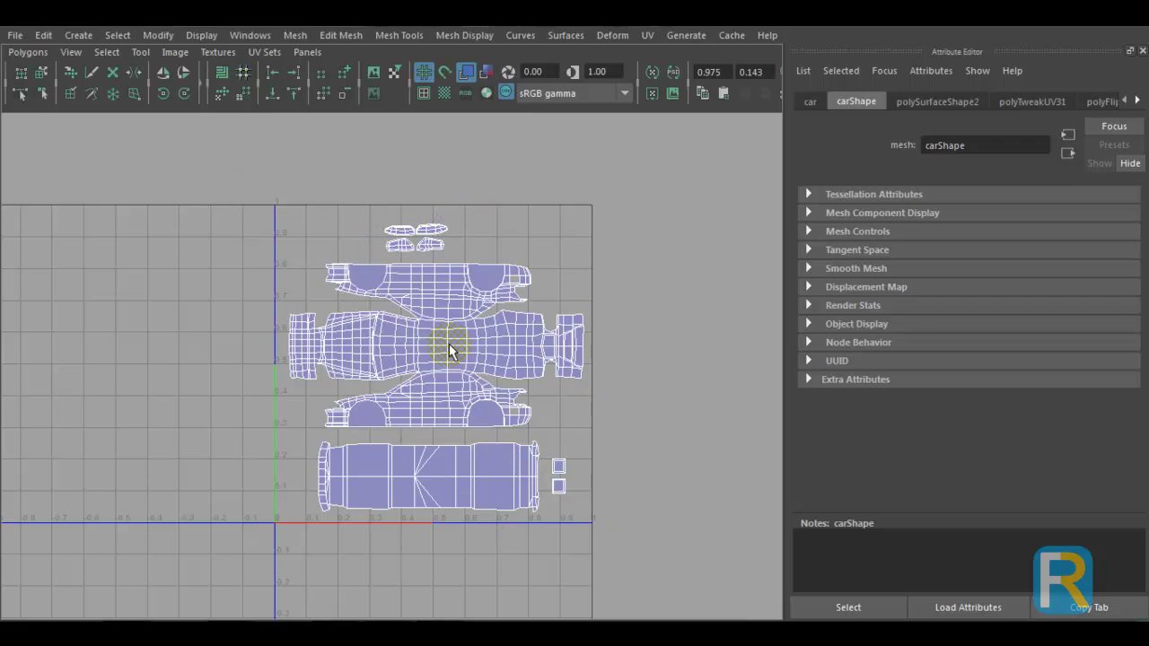
pyautogui.press('space')
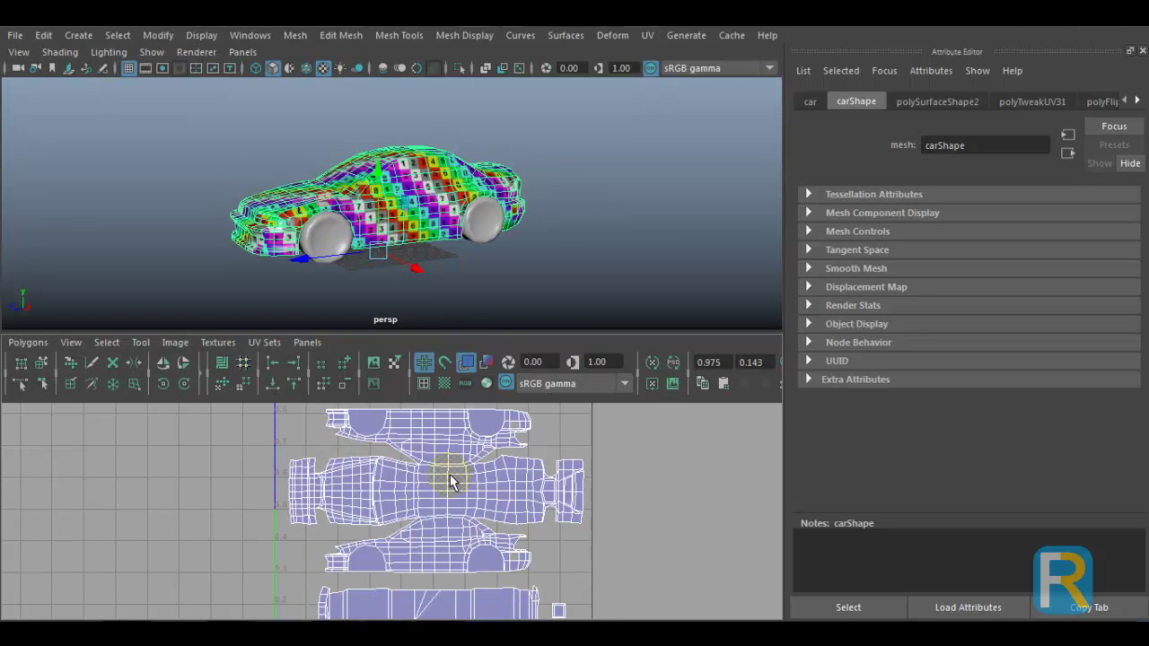
# - Move the bottom-edge UV at the right corner of the lower side shell's right wheel arch up, opening the overlapped face
pyautogui.press('space')
pyautogui.scroll(3, 487, 480)
pyautogui.keyDown('alt'); pyautogui.moveTo(531, 520); pyautogui.dragTo(256, 353, button='middle'); pyautogui.keyUp('alt')
pyautogui.scroll(6, 515, 443)
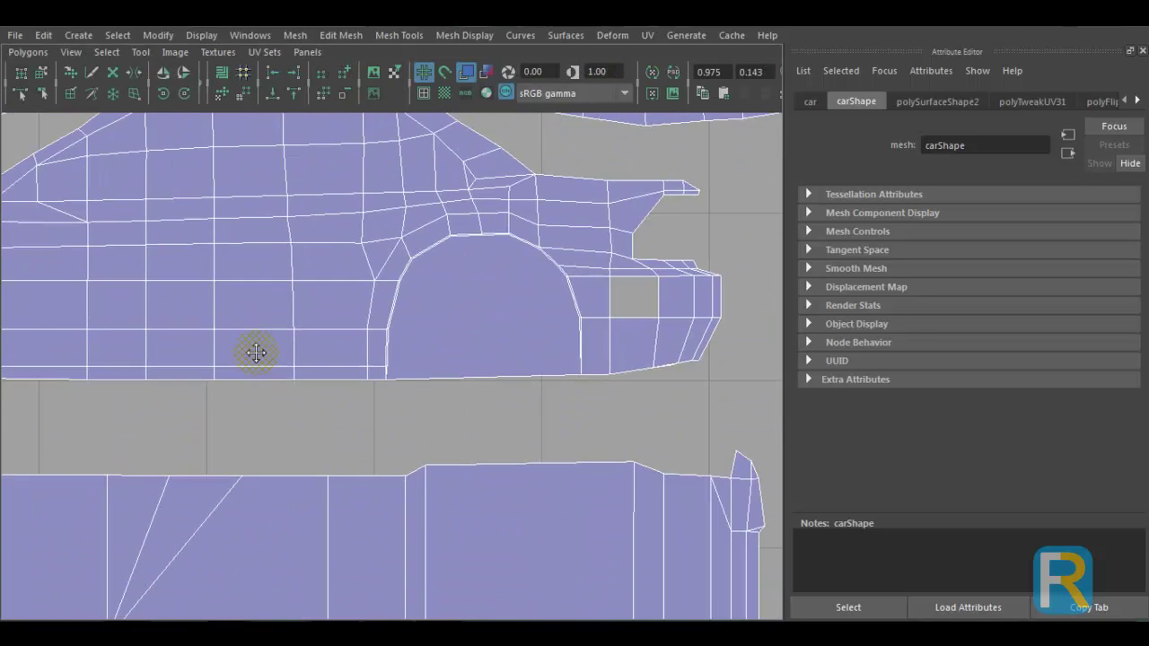
pyautogui.scroll(8, 441, 395)
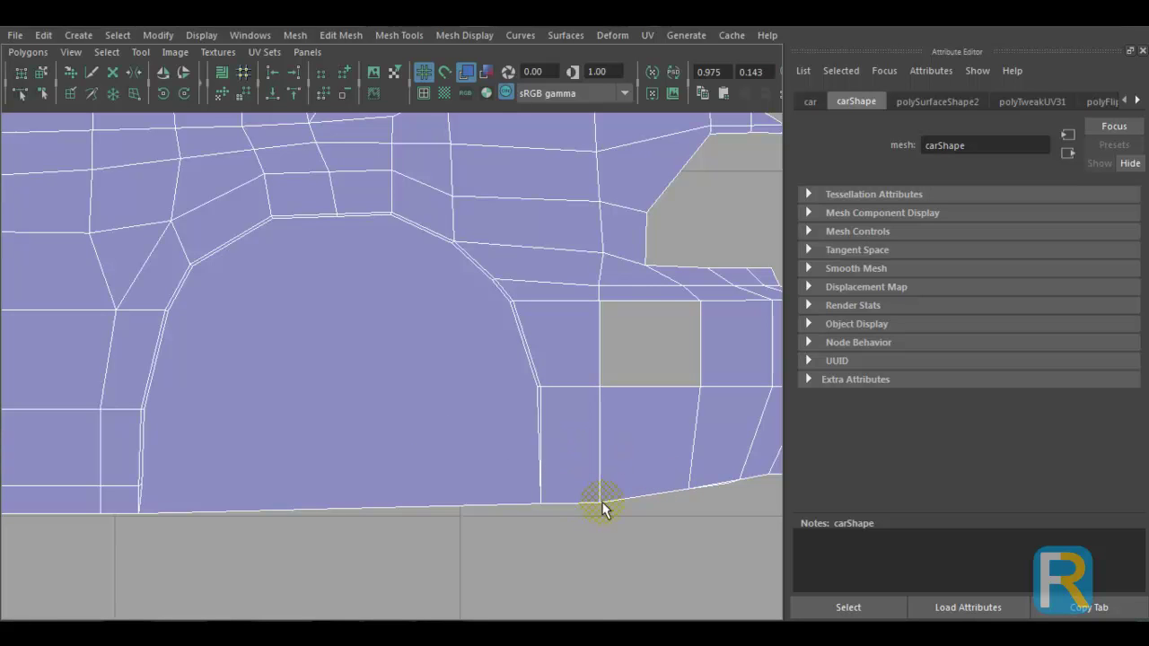
pyautogui.moveTo(564, 449); pyautogui.dragTo(601, 447, button='right')
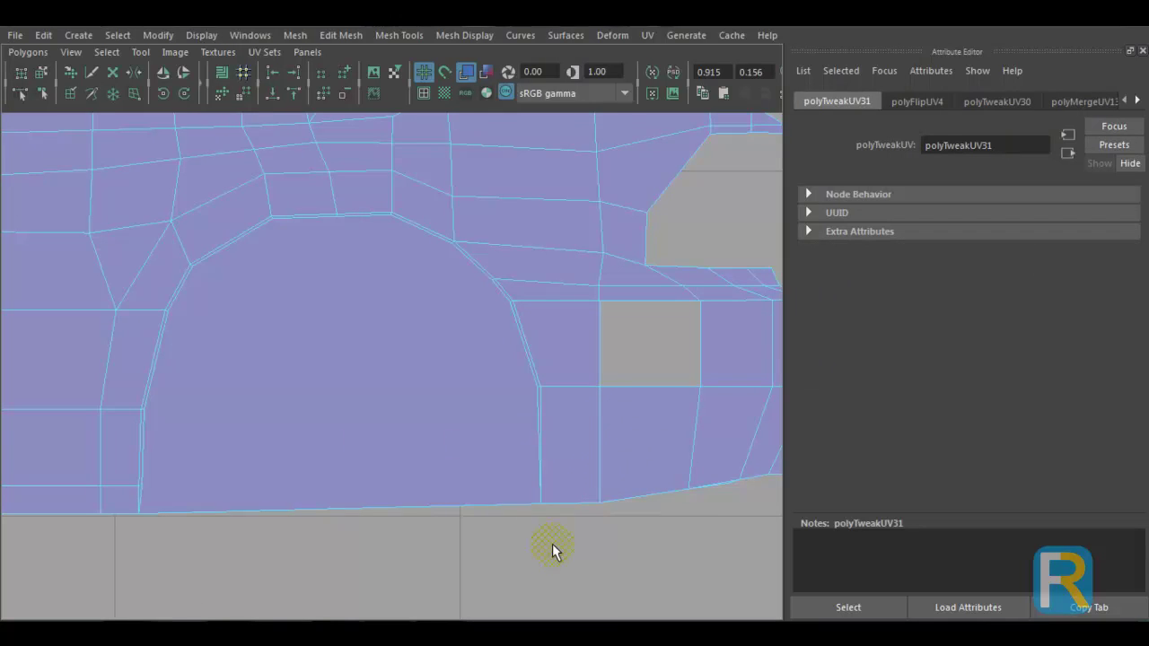
pyautogui.click(545, 507)
pyautogui.moveTo(545, 505); pyautogui.dragTo(547, 496)
pyautogui.scroll(1, 548, 498)
pyautogui.keyDown('alt'); pyautogui.moveTo(549, 497); pyautogui.dragTo(367, 446, button='middle'); pyautogui.keyUp('alt')
pyautogui.scroll(4, 434, 482)
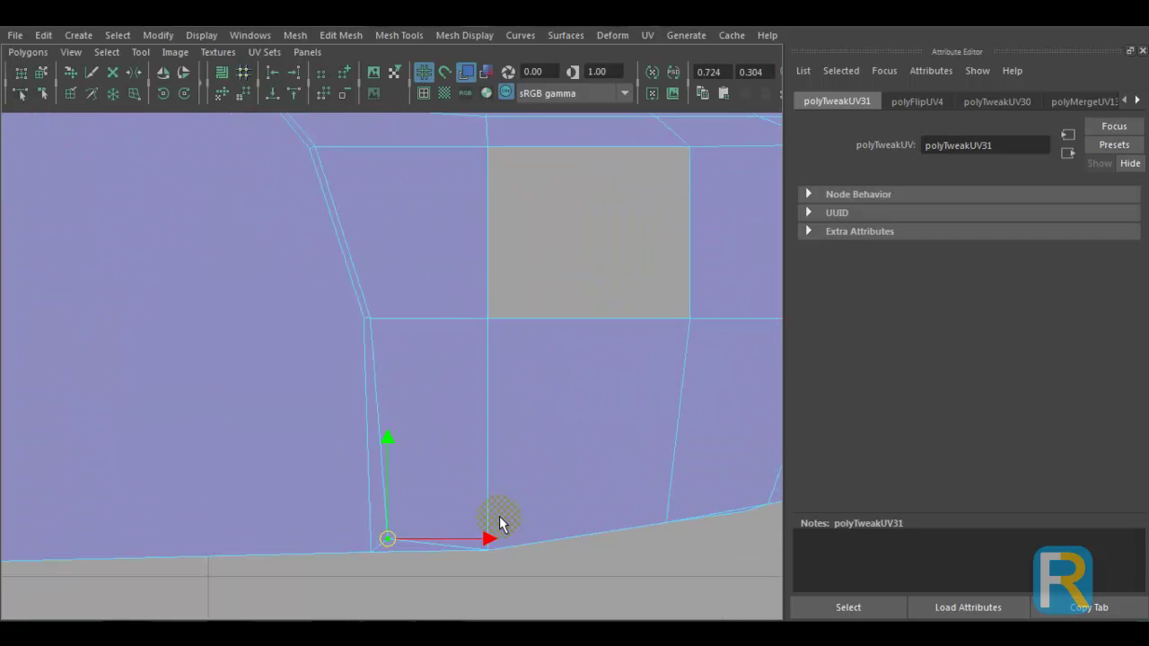
# - Raise the next two overlapping UVs along the bumper's bottom edge and select the third one
pyautogui.click(489, 550)
pyautogui.moveTo(487, 551); pyautogui.dragTo(498, 521)
pyautogui.keyDown('alt'); pyautogui.moveTo(582, 548); pyautogui.dragTo(410, 543, button='middle'); pyautogui.keyUp('alt')
pyautogui.click(495, 524)
pyautogui.click(495, 520)
pyautogui.moveTo(494, 521); pyautogui.dragTo(497, 491)
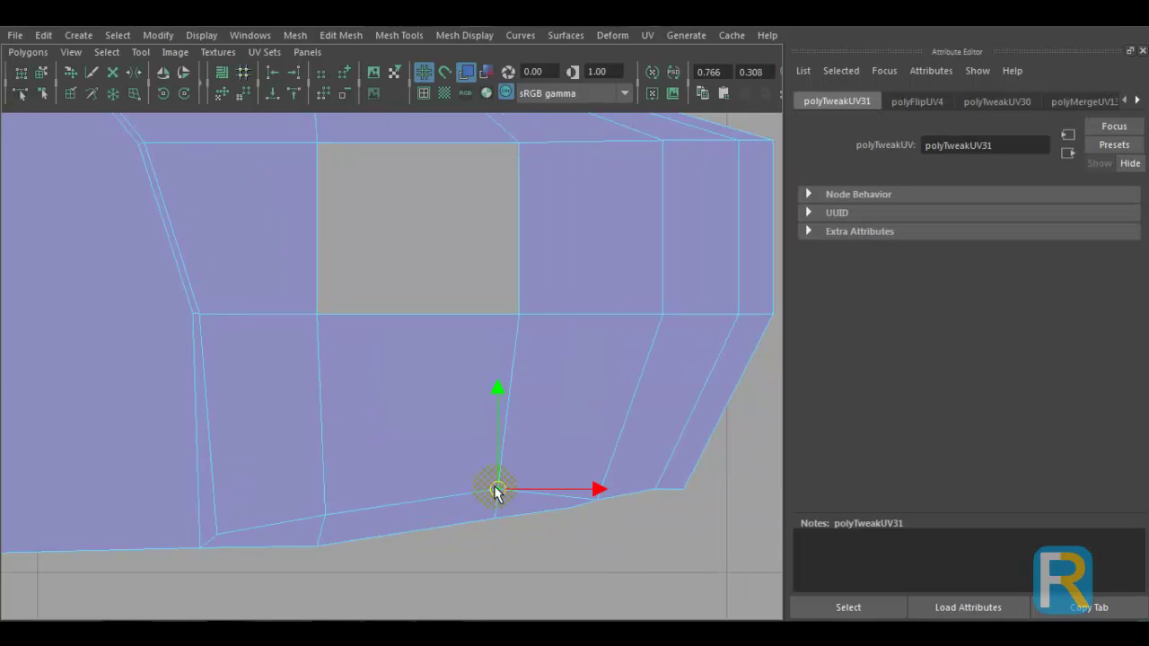
pyautogui.click(596, 503)
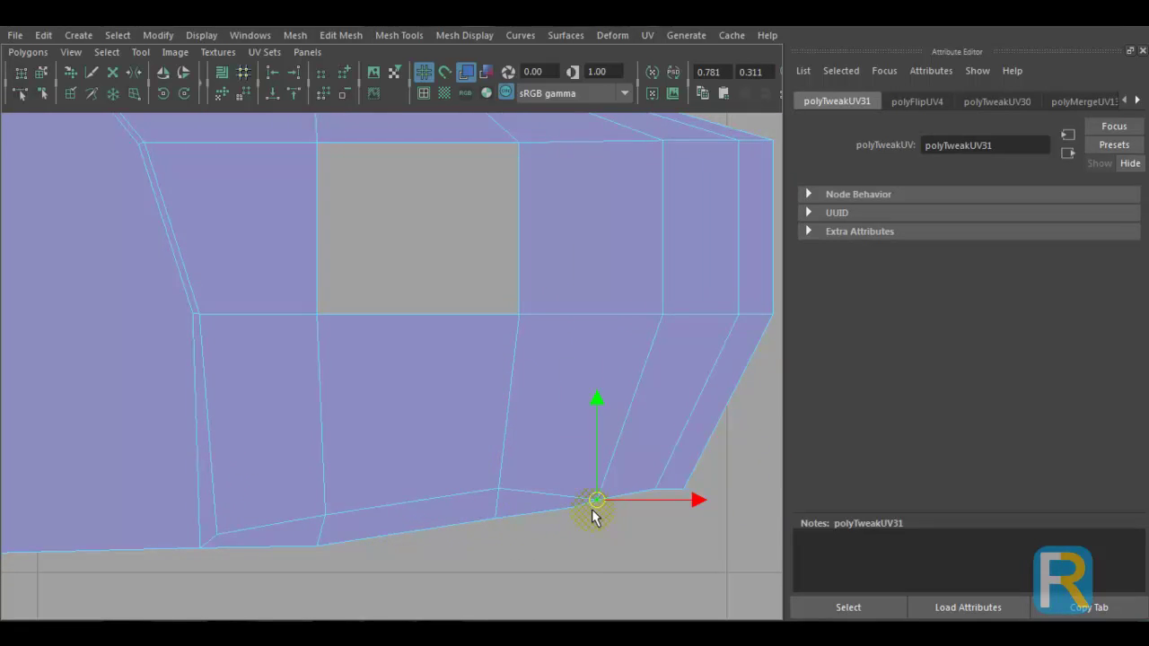
# - Raise the overlapping bottom-edge UVs beside the right wheel arch's left corner on the lower side shell
pyautogui.scroll(-2, 549, 494)
pyautogui.keyDown('alt'); pyautogui.moveTo(85, 391); pyautogui.dragTo(682, 390, button='middle'); pyautogui.keyUp('alt')
pyautogui.keyDown('alt'); pyautogui.moveTo(56, 431); pyautogui.dragTo(268, 355, button='middle'); pyautogui.keyUp('alt')
pyautogui.click(549, 441)
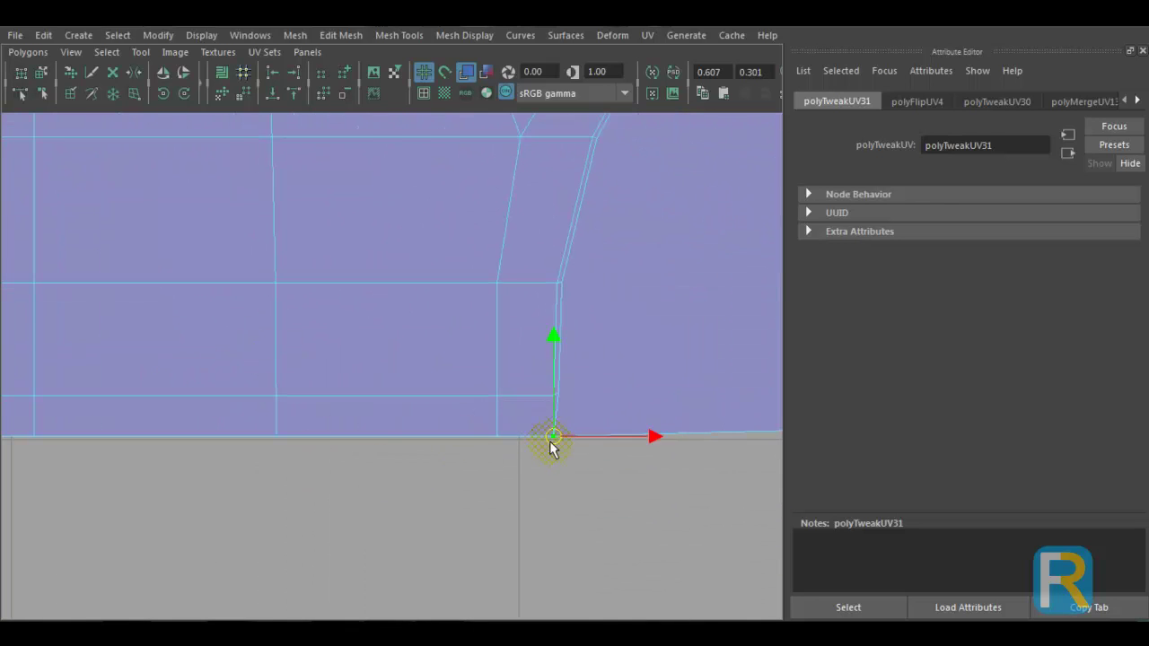
pyautogui.moveTo(567, 430); pyautogui.dragTo(496, 438)
pyautogui.keyDown('shift'); pyautogui.click(278, 437); pyautogui.keyUp('shift')
pyautogui.moveTo(384, 338); pyautogui.dragTo(388, 321)
pyautogui.keyDown('alt'); pyautogui.moveTo(261, 442); pyautogui.dragTo(384, 430, button='middle'); pyautogui.keyUp('alt')
pyautogui.moveTo(511, 313)
pyautogui.mouseDown()
pyautogui.moveTo(514, 330)
pyautogui.moveTo(512, 318)
pyautogui.mouseUp()
# - Raise the next three overlapping UVs together along the middle of the lower side shell's sill edge
pyautogui.keyDown('alt'); pyautogui.moveTo(354, 415); pyautogui.dragTo(612, 406, button='middle'); pyautogui.keyUp('alt')
pyautogui.click(422, 414)
pyautogui.keyDown('shift'); pyautogui.click(236, 414); pyautogui.keyUp('shift')
pyautogui.keyDown('alt'); pyautogui.moveTo(171, 454); pyautogui.dragTo(475, 450, button='middle'); pyautogui.keyUp('alt')
pyautogui.keyDown('shift'); pyautogui.click(342, 410); pyautogui.keyUp('shift')
pyautogui.moveTo(530, 311); pyautogui.dragTo(538, 303)
# - Raise the two bottom-edge UVs at the left wheel arch's right corner and separate the stacked UVs there
pyautogui.keyDown('alt'); pyautogui.moveTo(114, 544); pyautogui.dragTo(573, 541, button='middle'); pyautogui.keyUp('alt')
pyautogui.click(470, 405)
pyautogui.keyDown('shift'); pyautogui.click(417, 412); pyautogui.keyUp('shift')
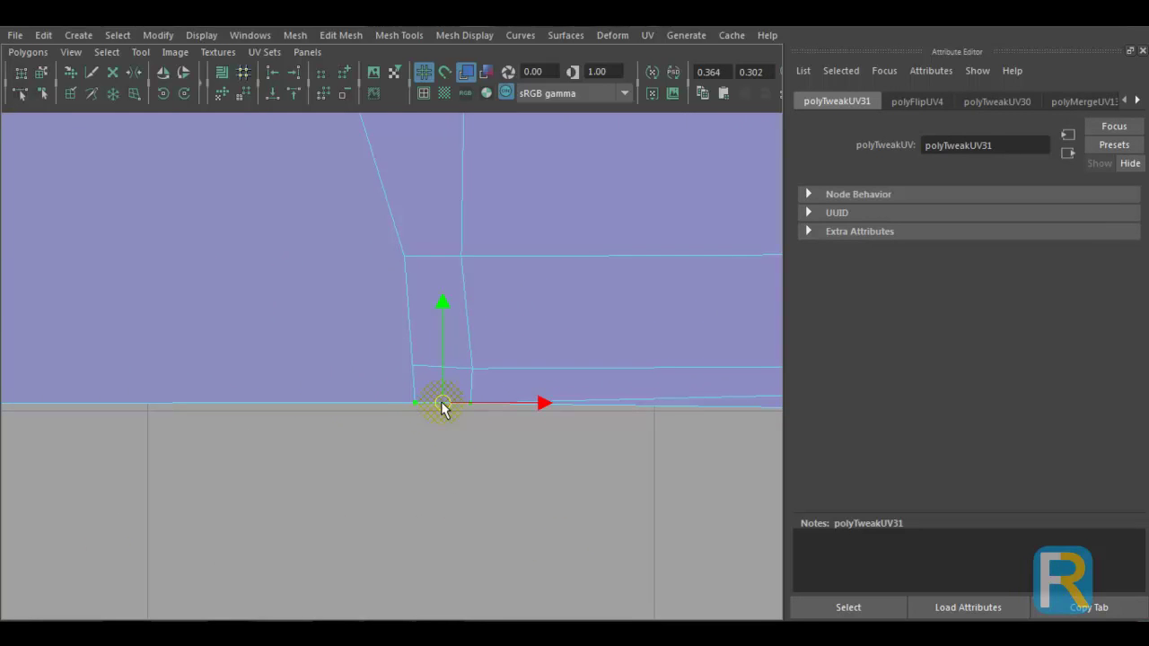
pyautogui.moveTo(443, 307); pyautogui.dragTo(442, 297)
pyautogui.click(411, 486)
pyautogui.click(412, 398)
pyautogui.click(410, 370)
pyautogui.keyDown('shift'); pyautogui.click(415, 398); pyautogui.keyUp('shift')
pyautogui.moveTo(515, 383); pyautogui.dragTo(526, 382)
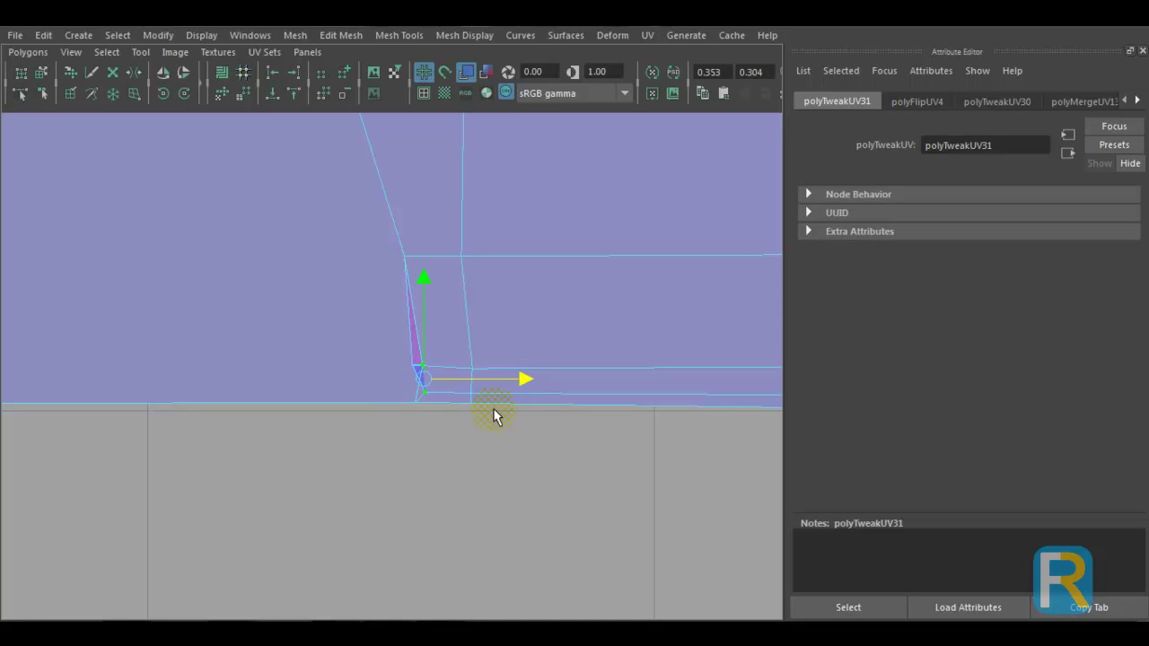
pyautogui.click(469, 441)
pyautogui.click(421, 393)
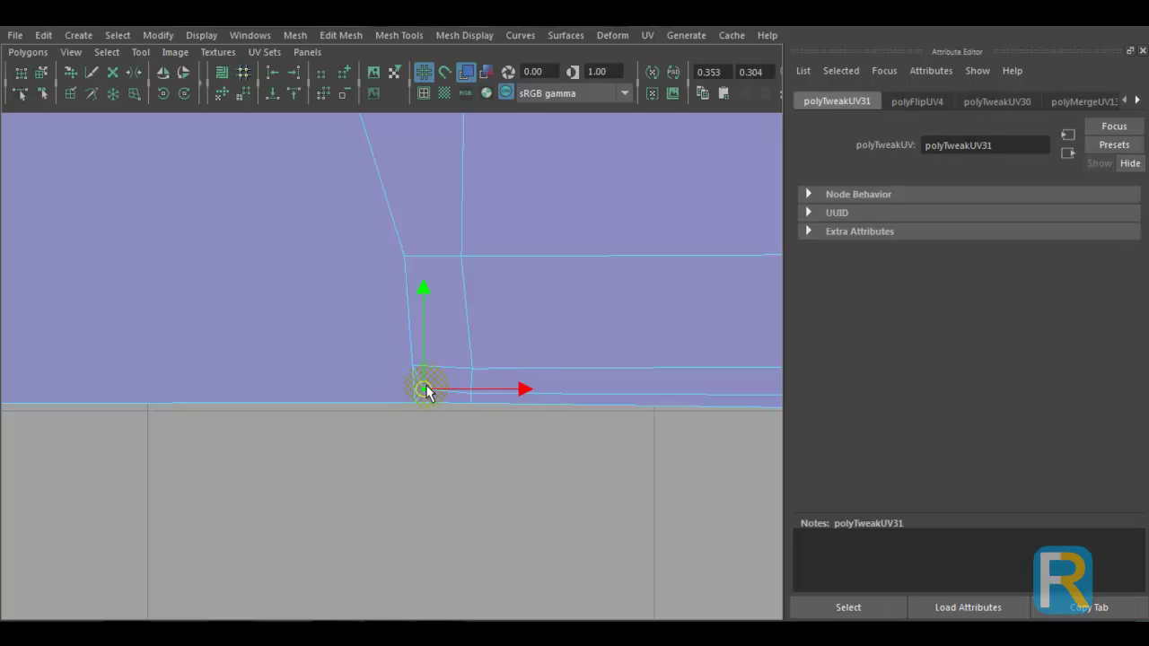
pyautogui.moveTo(418, 387)
pyautogui.mouseDown()
pyautogui.moveTo(410, 367)
pyautogui.moveTo(431, 365)
pyautogui.moveTo(411, 368)
pyautogui.mouseUp()
# - Move the two overlapping UVs on the left wheel arch's right side up and outward to open the narrow faces
pyautogui.keyDown('alt'); pyautogui.moveTo(403, 423); pyautogui.dragTo(380, 521, button='middle'); pyautogui.keyUp('alt')
pyautogui.scroll(2, 425, 478)
pyautogui.click(375, 338)
pyautogui.moveTo(388, 375); pyautogui.dragTo(401, 347)
pyautogui.keyDown('alt'); pyautogui.moveTo(400, 346); pyautogui.dragTo(516, 618, button='middle'); pyautogui.keyUp('alt')
pyautogui.click(384, 310)
pyautogui.moveTo(384, 296); pyautogui.dragTo(401, 254)
pyautogui.keyDown('alt'); pyautogui.moveTo(401, 254); pyautogui.dragTo(603, 482, button='middle'); pyautogui.keyUp('alt')
# - Separate the overlapping UVs along the top curve of the lower shell's left wheel arch
pyautogui.keyDown('alt'); pyautogui.moveTo(587, 466); pyautogui.dragTo(340, 398, button='right'); pyautogui.keyUp('alt')
pyautogui.click(540, 368)
pyautogui.keyDown('shift'); pyautogui.click(283, 323); pyautogui.keyUp('shift')
pyautogui.moveTo(410, 345)
pyautogui.mouseDown()
pyautogui.moveTo(408, 329)
pyautogui.moveTo(408, 359)
pyautogui.mouseUp()
pyautogui.click(528, 377)
pyautogui.moveTo(533, 385); pyautogui.dragTo(542, 342)
pyautogui.keyDown('alt'); pyautogui.moveTo(130, 404); pyautogui.dragTo(443, 359, button='middle'); pyautogui.keyUp('alt')
pyautogui.click(364, 345)
pyautogui.moveTo(365, 345)
pyautogui.mouseDown()
pyautogui.moveTo(351, 327)
pyautogui.moveTo(372, 359)
pyautogui.moveTo(364, 328)
pyautogui.mouseUp()
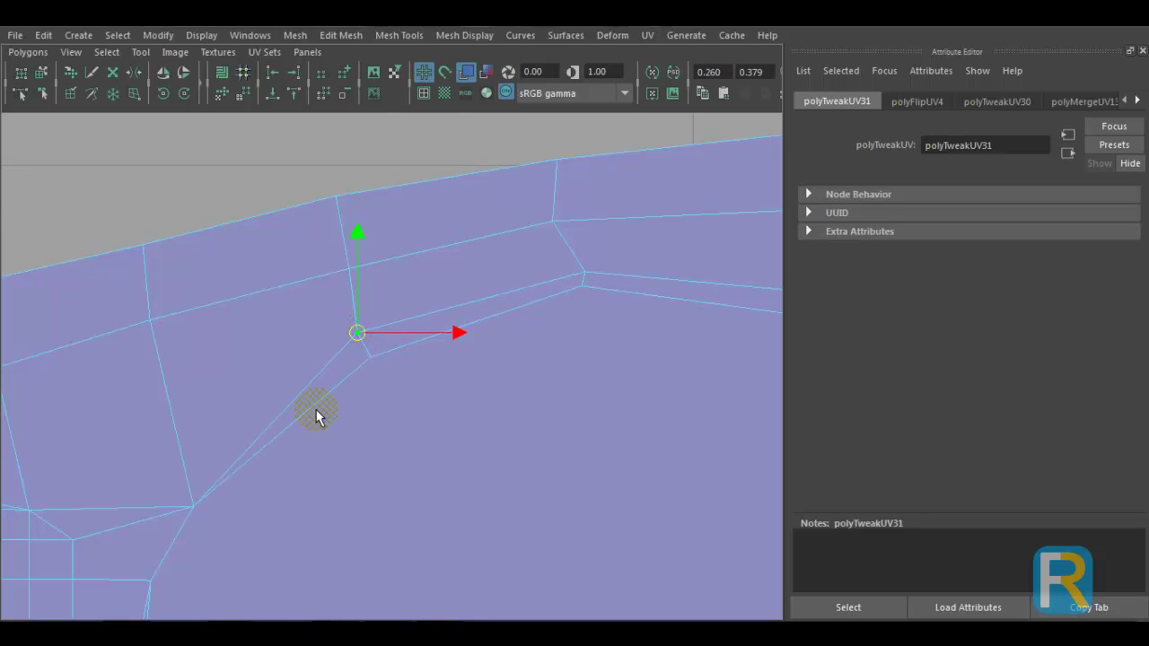
# - Move the two overlapping UVs at the upper-left bend of the wheel arch to the left
pyautogui.keyDown('alt'); pyautogui.moveTo(316, 410); pyautogui.dragTo(476, 285, button='middle'); pyautogui.keyUp('alt')
pyautogui.click(356, 383)
pyautogui.moveTo(357, 385); pyautogui.dragTo(335, 376)
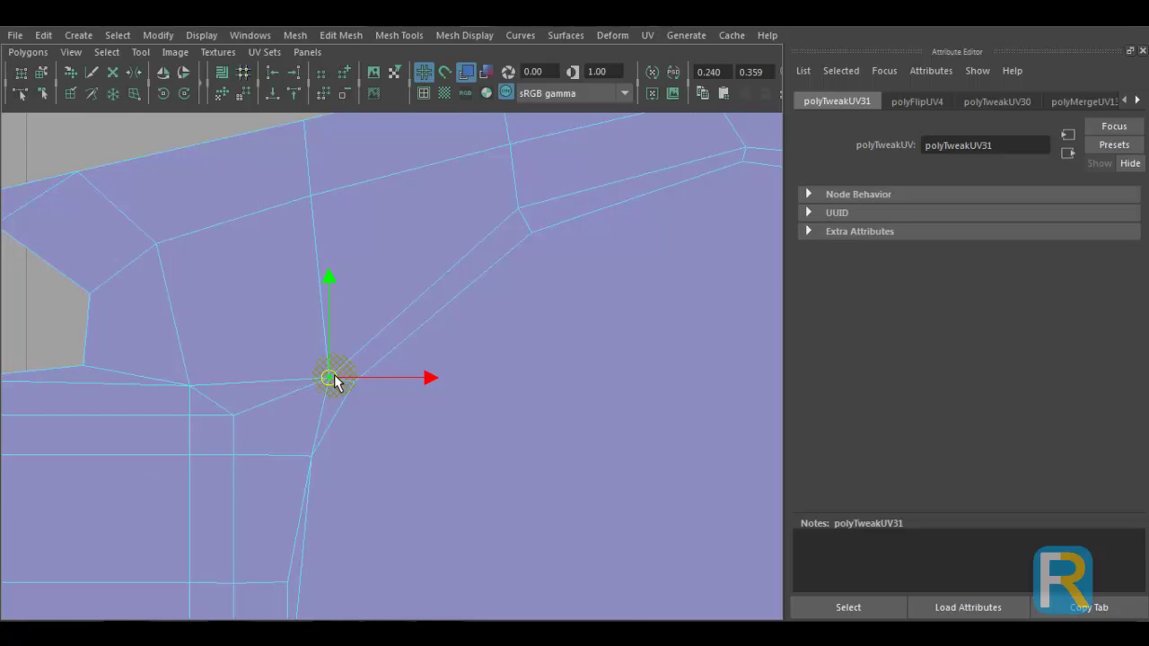
pyautogui.keyDown('alt'); pyautogui.moveTo(330, 437); pyautogui.dragTo(403, 379, button='middle'); pyautogui.keyUp('alt')
pyautogui.click(387, 400)
pyautogui.click(386, 404)
pyautogui.moveTo(385, 405); pyautogui.dragTo(360, 405)
# - Move the overlapping UVs further down the wheel arch's left side away from its rim
pyautogui.keyDown('alt'); pyautogui.moveTo(355, 504); pyautogui.dragTo(403, 369, button='middle'); pyautogui.keyUp('alt')
pyautogui.click(406, 391)
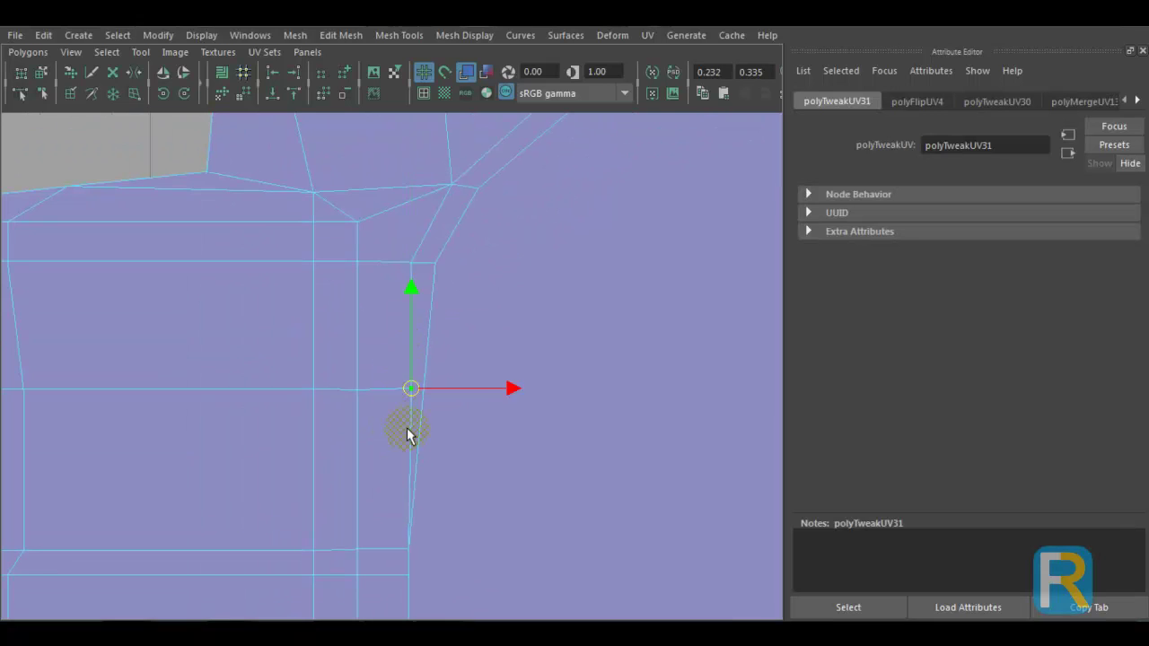
pyautogui.keyDown('alt'); pyautogui.moveTo(406, 542); pyautogui.dragTo(436, 415, button='middle'); pyautogui.keyUp('alt')
pyautogui.click(438, 420)
pyautogui.moveTo(440, 443); pyautogui.dragTo(426, 536)
# - Separate the stacked UVs at the wheel arch's bottom-left corner, shifting the inner one left and slightly up
pyautogui.moveTo(308, 503); pyautogui.dragTo(353, 512)
pyautogui.keyDown('alt'); pyautogui.moveTo(377, 503); pyautogui.dragTo(467, 566, button='right'); pyautogui.keyUp('alt')
pyautogui.keyDown('alt'); pyautogui.moveTo(467, 567); pyautogui.dragTo(469, 442, button='middle'); pyautogui.keyUp('alt')
pyautogui.keyDown('alt'); pyautogui.moveTo(414, 469); pyautogui.dragTo(451, 503, button='right'); pyautogui.keyUp('alt')
pyautogui.moveTo(329, 455); pyautogui.dragTo(345, 448)
pyautogui.moveTo(474, 480); pyautogui.dragTo(441, 459)
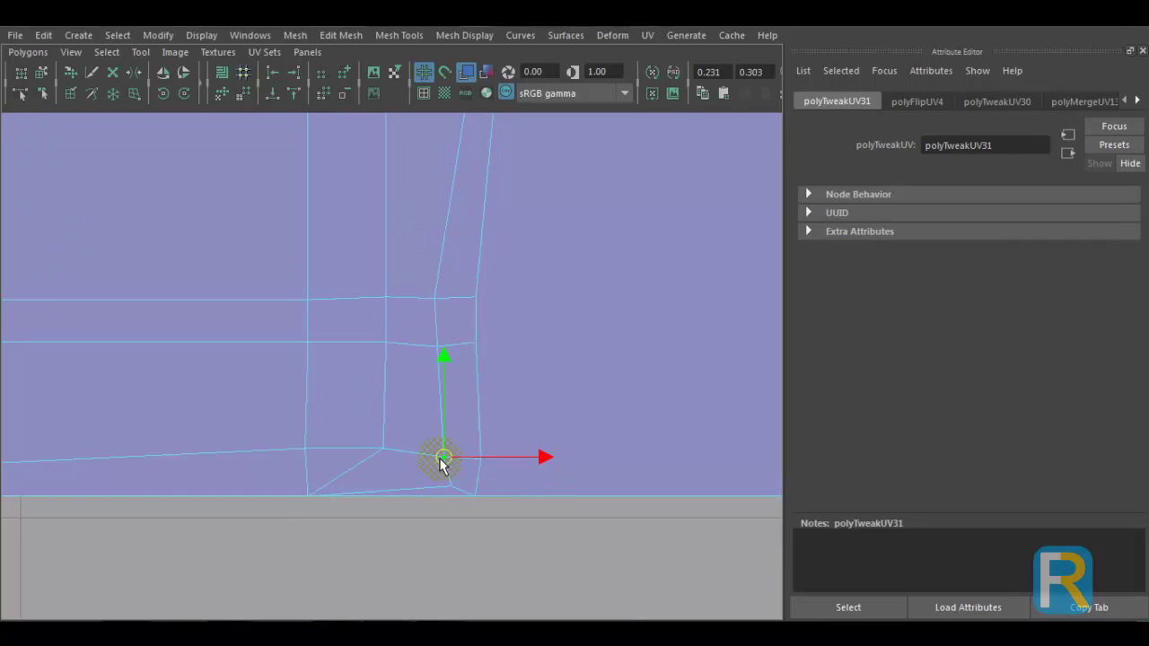
# - Adjust the overlapping bottom-edge UVs of the bumper section beside the left wheel arch
pyautogui.click(307, 496)
pyautogui.moveTo(307, 497)
pyautogui.mouseDown()
pyautogui.moveTo(308, 478)
pyautogui.moveTo(314, 513)
pyautogui.mouseUp()
pyautogui.keyDown('alt'); pyautogui.moveTo(303, 530); pyautogui.dragTo(418, 493, button='middle'); pyautogui.keyUp('alt')
pyautogui.moveTo(432, 496); pyautogui.dragTo(432, 482)
# - Raise the inner UV near the bumper's left end, pull its bottom-edge UV down and adjust the corner UV
pyautogui.keyDown('alt'); pyautogui.moveTo(27, 499); pyautogui.dragTo(544, 515, button='middle'); pyautogui.keyUp('alt')
pyautogui.click(412, 476)
pyautogui.moveTo(414, 478); pyautogui.dragTo(407, 439)
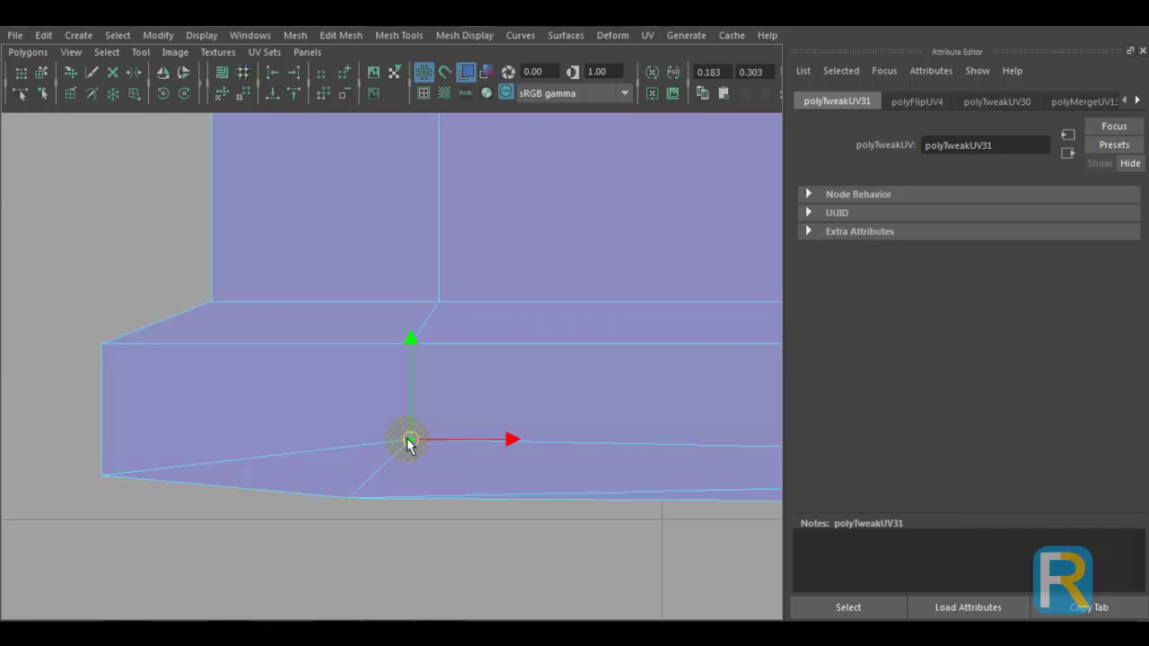
pyautogui.click(356, 521)
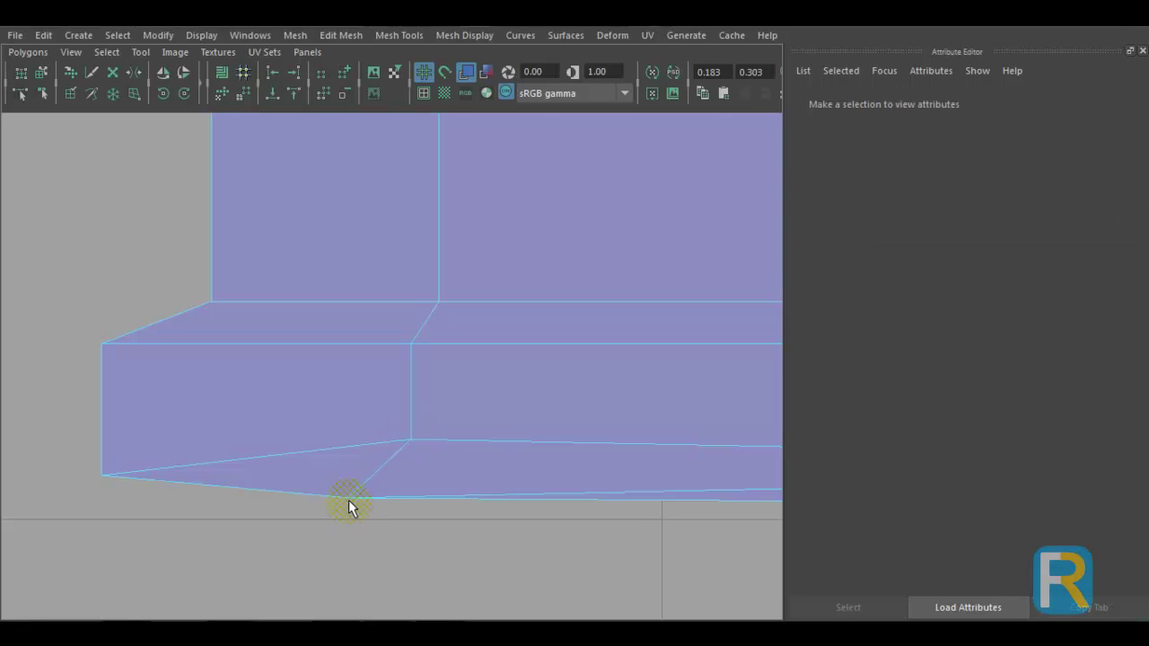
pyautogui.click(347, 497)
pyautogui.moveTo(349, 498)
pyautogui.mouseDown()
pyautogui.moveTo(359, 505)
pyautogui.moveTo(349, 484)
pyautogui.moveTo(359, 521)
pyautogui.moveTo(354, 511)
pyautogui.mouseUp()
pyautogui.click(105, 475)
pyautogui.moveTo(111, 476); pyautogui.dragTo(110, 473)
# - Examine the lower side shell's reworked edge and the matching bumper corner of the upper side shell
pyautogui.scroll(-5, 513, 444)
pyautogui.scroll(-3, 514, 445)
pyautogui.keyDown('alt'); pyautogui.moveTo(490, 438); pyautogui.dragTo(415, 552, button='middle'); pyautogui.keyUp('alt')
pyautogui.scroll(-4, 282, 410)
pyautogui.keyDown('alt'); pyautogui.moveTo(599, 563); pyautogui.dragTo(353, 554, button='middle'); pyautogui.keyUp('alt')
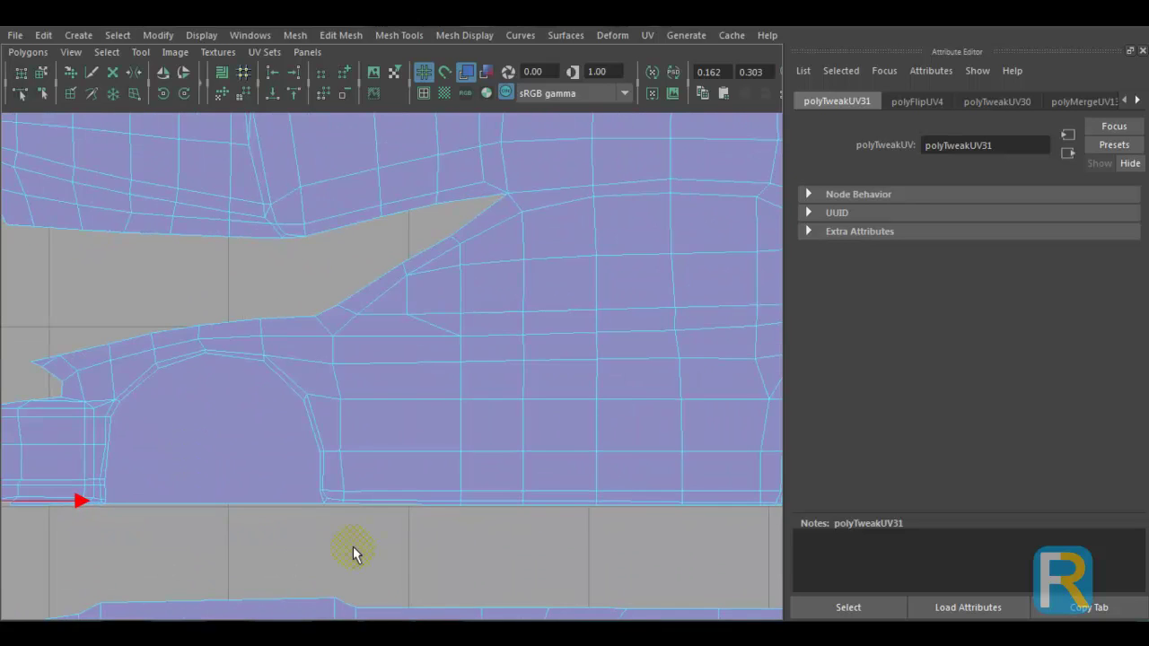
pyautogui.keyDown('alt'); pyautogui.moveTo(336, 232); pyautogui.dragTo(375, 587, button='middle'); pyautogui.keyUp('alt')
pyautogui.keyDown('alt'); pyautogui.moveTo(169, 338); pyautogui.dragTo(253, 558, button='middle'); pyautogui.keyUp('alt')
pyautogui.scroll(3, 225, 519)
pyautogui.keyDown('alt'); pyautogui.moveTo(224, 519); pyautogui.dragTo(296, 529, button='right'); pyautogui.keyUp('alt')
pyautogui.keyDown('alt'); pyautogui.moveTo(242, 459); pyautogui.dragTo(365, 447, button='middle'); pyautogui.keyUp('alt')
pyautogui.keyDown('alt'); pyautogui.moveTo(366, 472); pyautogui.dragTo(538, 545, button='right'); pyautogui.keyUp('alt')
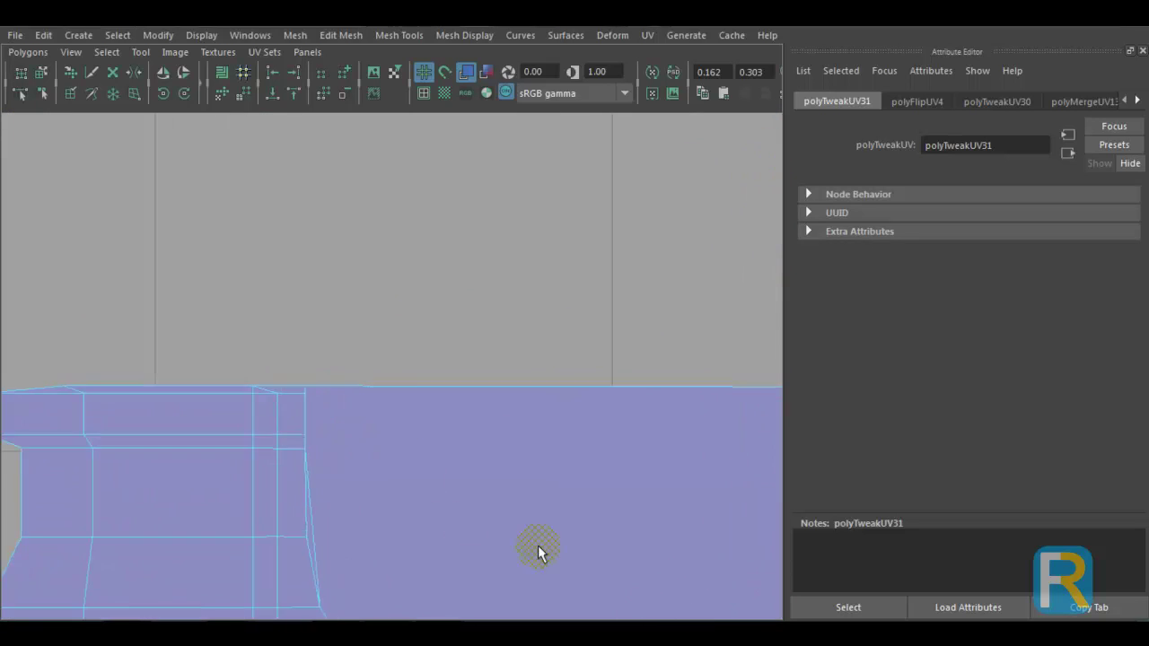
pyautogui.keyDown('alt'); pyautogui.moveTo(164, 401); pyautogui.dragTo(347, 387, button='middle'); pyautogui.keyUp('alt')
pyautogui.keyDown('alt'); pyautogui.moveTo(348, 385); pyautogui.dragTo(379, 447, button='right'); pyautogui.keyUp('alt')
pyautogui.moveTo(77, 314); pyautogui.dragTo(514, 406)
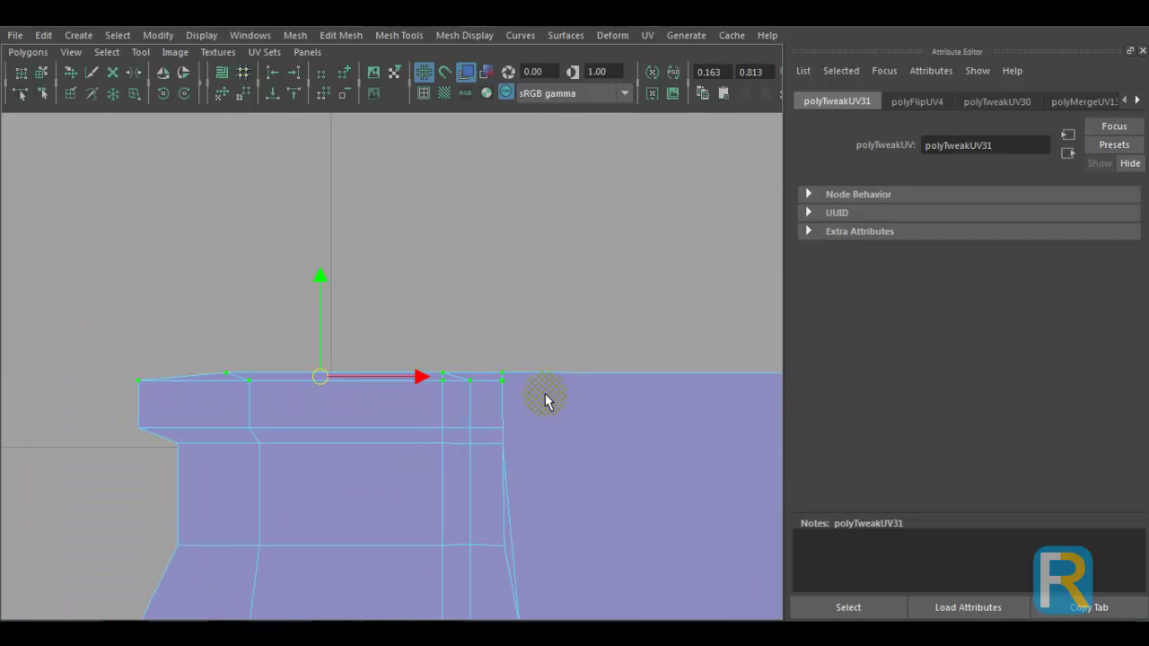
pyautogui.keyDown('shift'); pyautogui.moveTo(546, 400); pyautogui.dragTo(545, 292, button='right'); pyautogui.keyUp('shift')
pyautogui.click(492, 298)
pyautogui.hotkey('ctrl', 'z')
pyautogui.hotkey('ctrl', 'z')
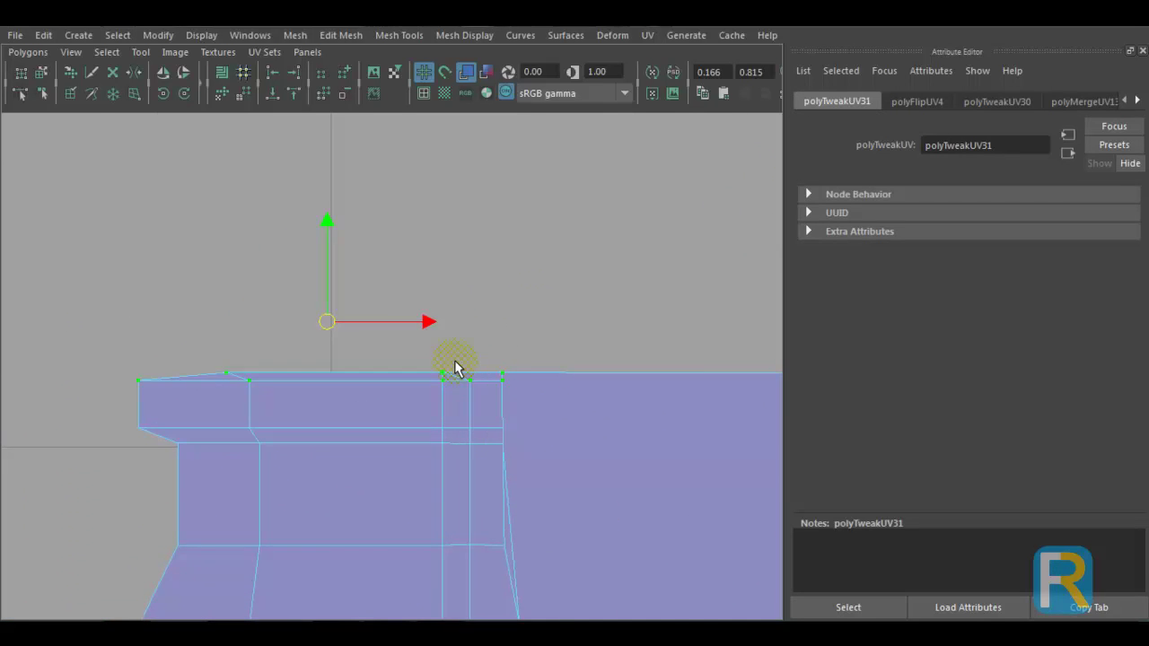
# - Pull the overlapping UVs apart along the top edge of the upper side shell's bumper
pyautogui.keyDown('alt'); pyautogui.moveTo(314, 386); pyautogui.dragTo(361, 415, button='right'); pyautogui.keyUp('alt')
pyautogui.click(146, 380)
pyautogui.moveTo(143, 381); pyautogui.dragTo(167, 370)
pyautogui.click(470, 377)
pyautogui.click(470, 379)
pyautogui.moveTo(471, 381); pyautogui.dragTo(460, 346)
pyautogui.moveTo(198, 370); pyautogui.dragTo(181, 352)
# - Separate the stacked UVs where the upper shell's bumper edge meets the left wheel arch
pyautogui.click(559, 379)
pyautogui.moveTo(559, 386)
pyautogui.mouseDown()
pyautogui.moveTo(561, 361)
pyautogui.moveTo(553, 395)
pyautogui.mouseUp()
pyautogui.keyDown('alt'); pyautogui.moveTo(535, 380); pyautogui.dragTo(590, 452, button='right'); pyautogui.keyUp('alt')
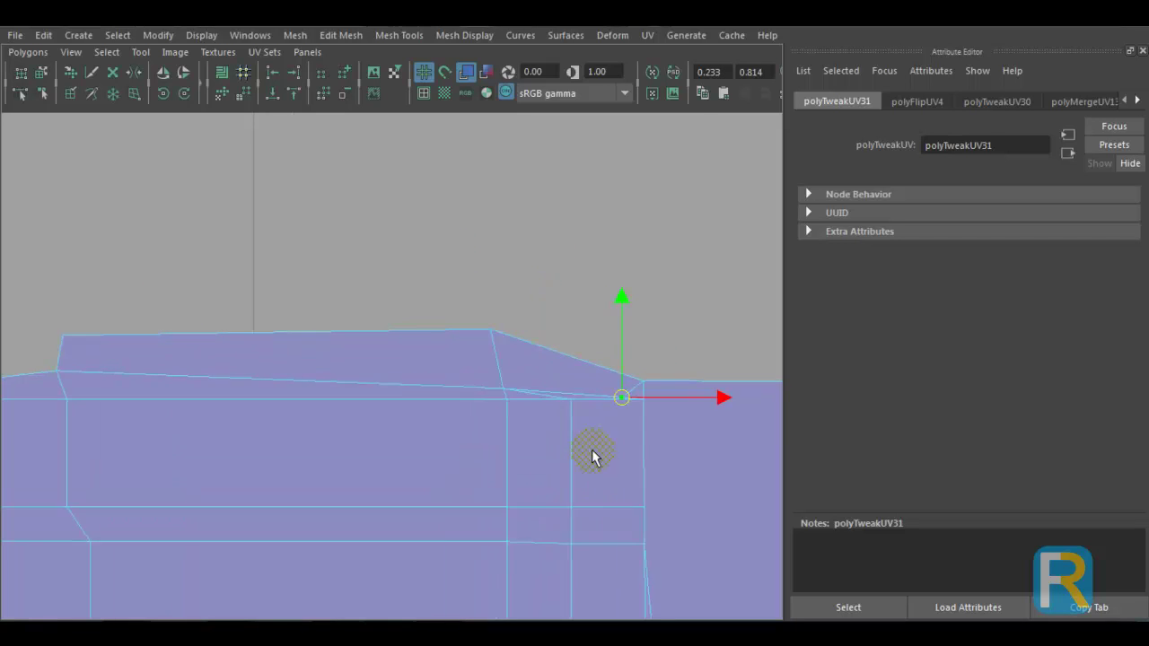
pyautogui.keyDown('alt'); pyautogui.moveTo(591, 452); pyautogui.dragTo(348, 378, button='middle'); pyautogui.keyUp('alt')
pyautogui.keyDown('alt'); pyautogui.moveTo(348, 379); pyautogui.dragTo(400, 436, button='right'); pyautogui.keyUp('alt')
pyautogui.click(251, 325)
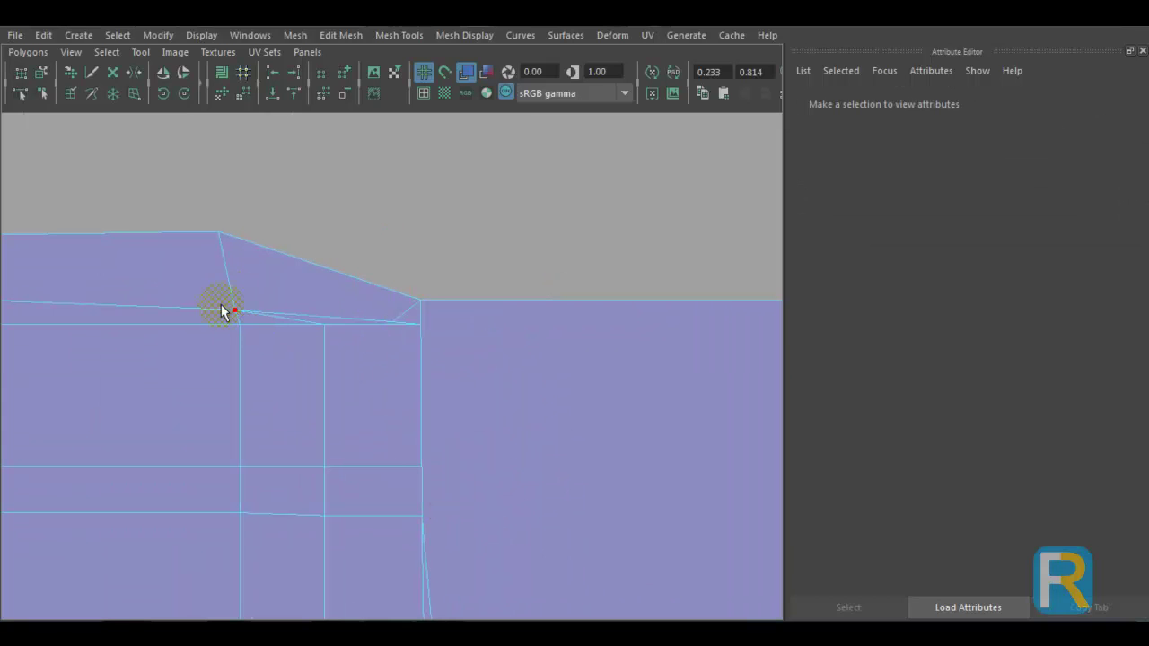
pyautogui.click(232, 310)
pyautogui.moveTo(233, 310); pyautogui.dragTo(396, 342)
pyautogui.click(419, 329)
pyautogui.click(420, 326)
# - Shift the two rim UVs near the top of the wheel arch's left side right and separate those beneath
pyautogui.keyDown('alt'); pyautogui.moveTo(422, 427); pyautogui.dragTo(394, 313, button='middle'); pyautogui.keyUp('alt')
pyautogui.click(396, 352)
pyautogui.keyDown('shift'); pyautogui.click(396, 403); pyautogui.keyUp('shift')
pyautogui.moveTo(499, 386)
pyautogui.mouseDown()
pyautogui.moveTo(477, 381)
pyautogui.moveTo(506, 396)
pyautogui.mouseUp()
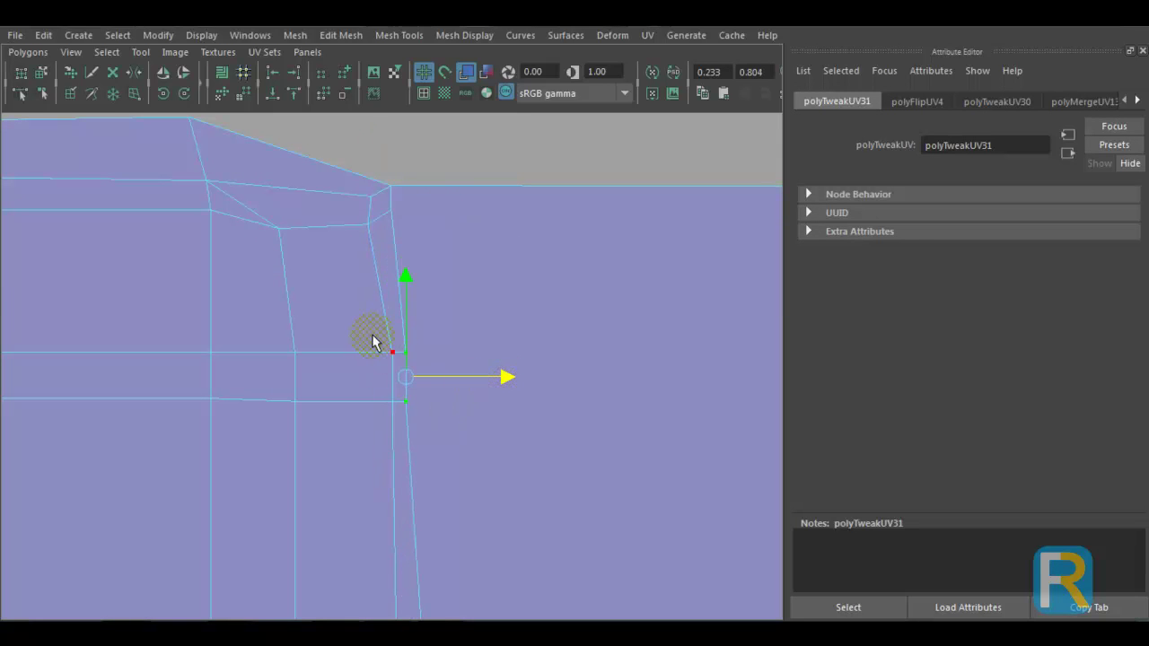
pyautogui.moveTo(402, 423); pyautogui.dragTo(403, 419)
pyautogui.moveTo(484, 376); pyautogui.dragTo(470, 378)
# - Move the two overlapping UVs at the lower part of the wheel arch's left side down and left
pyautogui.keyDown('alt'); pyautogui.moveTo(439, 460); pyautogui.dragTo(377, 480, button='right'); pyautogui.keyUp('alt')
pyautogui.keyDown('alt'); pyautogui.moveTo(377, 481); pyautogui.dragTo(413, 117, button='middle'); pyautogui.keyUp('alt')
pyautogui.scroll(-1, 454, 441)
pyautogui.keyDown('alt'); pyautogui.moveTo(454, 440); pyautogui.dragTo(426, 366, button='middle'); pyautogui.keyUp('alt')
pyautogui.click(423, 359)
pyautogui.keyDown('shift'); pyautogui.click(466, 451); pyautogui.keyUp('shift')
pyautogui.moveTo(447, 399); pyautogui.dragTo(431, 410)
# - Move the next two overlapping UVs along the upper shell's wheel arch curve down, away from the rim
pyautogui.scroll(-1, 544, 530)
pyautogui.keyDown('alt'); pyautogui.moveTo(544, 529); pyautogui.dragTo(261, 340, button='middle'); pyautogui.keyUp('alt')
pyautogui.click(357, 417)
pyautogui.moveTo(356, 416); pyautogui.dragTo(350, 443)
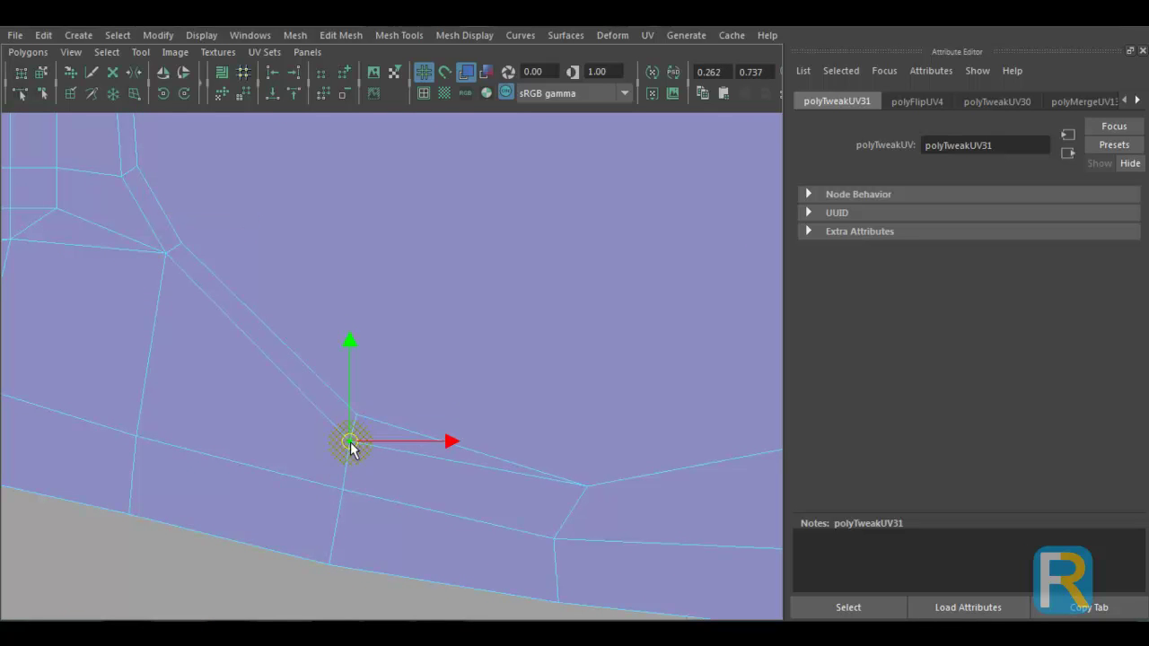
pyautogui.click(586, 487)
pyautogui.moveTo(586, 489); pyautogui.dragTo(576, 512)
# - Move the two overlapping UVs on the right side of the wheel arch curve right and down
pyautogui.keyDown('alt'); pyautogui.moveTo(654, 528); pyautogui.dragTo(88, 582, button='middle'); pyautogui.keyUp('alt')
pyautogui.click(370, 508)
pyautogui.keyDown('shift'); pyautogui.click(557, 296); pyautogui.keyUp('shift')
pyautogui.moveTo(454, 398); pyautogui.dragTo(488, 417)
# - Shift the two UVs near the top of the arch's right side right and move the edge corner UV inward
pyautogui.scroll(-1, 565, 296)
pyautogui.keyDown('alt'); pyautogui.moveTo(600, 193); pyautogui.dragTo(429, 530, button='middle'); pyautogui.keyUp('alt')
pyautogui.scroll(-1, 429, 529)
pyautogui.click(488, 386)
pyautogui.click(470, 288)
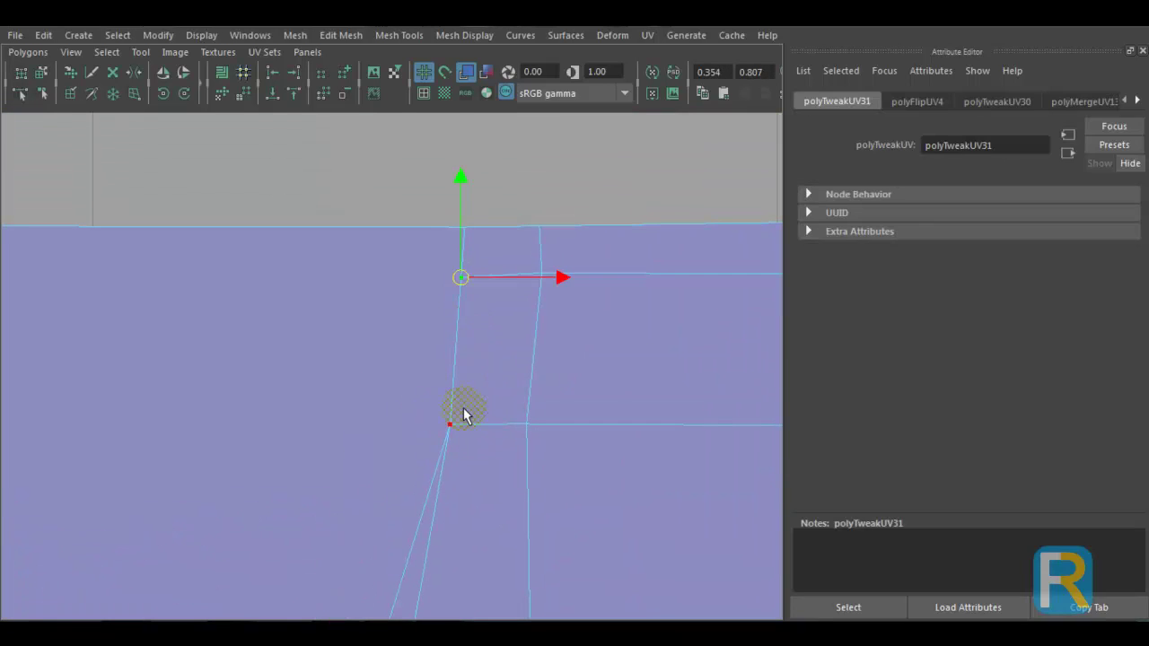
pyautogui.keyDown('shift'); pyautogui.click(448, 423); pyautogui.keyUp('shift')
pyautogui.moveTo(454, 352); pyautogui.dragTo(468, 353)
pyautogui.click(470, 229)
pyautogui.moveTo(465, 230); pyautogui.dragTo(478, 247)
# - Lower the first four overlapping UVs, two at a time, along the upper shell's top edge beyond the arch
pyautogui.keyDown('alt'); pyautogui.moveTo(577, 296); pyautogui.dragTo(254, 394, button='middle'); pyautogui.keyUp('alt')
pyautogui.click(225, 325)
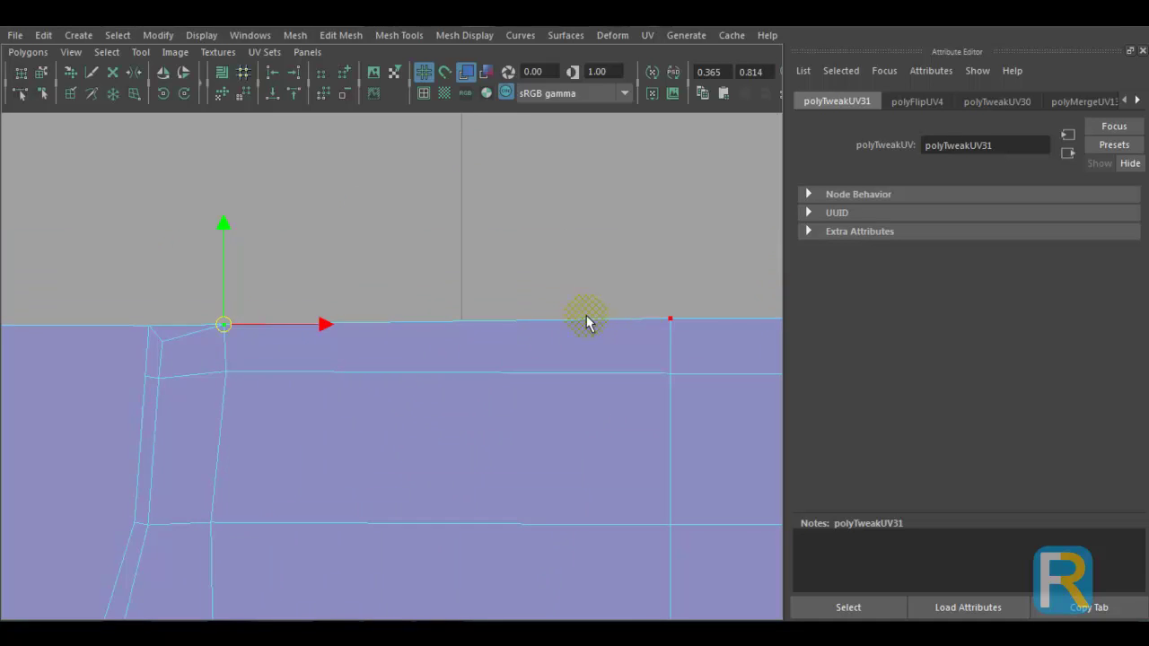
pyautogui.keyDown('shift'); pyautogui.click(671, 320); pyautogui.keyUp('shift')
pyautogui.moveTo(451, 220); pyautogui.dragTo(452, 243)
pyautogui.keyDown('alt'); pyautogui.moveTo(628, 341); pyautogui.dragTo(595, 347, button='right'); pyautogui.keyUp('alt')
pyautogui.keyDown('alt'); pyautogui.moveTo(595, 348); pyautogui.dragTo(60, 383, button='middle'); pyautogui.keyUp('alt')
pyautogui.click(267, 367)
pyautogui.keyDown('shift'); pyautogui.click(481, 364); pyautogui.keyUp('shift')
pyautogui.moveTo(369, 266); pyautogui.dragTo(369, 282)
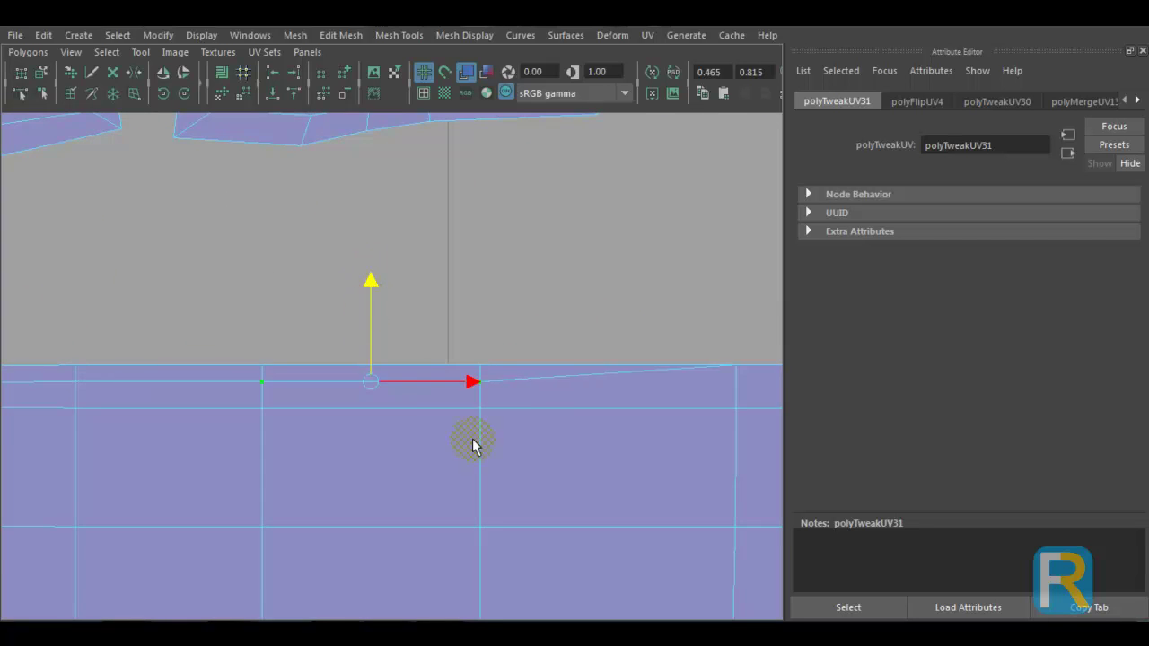
# - Lower the last two overlapping top-edge UVs before the upper shell's right wheel arch
pyautogui.keyDown('alt'); pyautogui.moveTo(605, 414); pyautogui.dragTo(130, 451, button='middle'); pyautogui.keyUp('alt')
pyautogui.click(259, 404)
pyautogui.moveTo(267, 310); pyautogui.dragTo(267, 325)
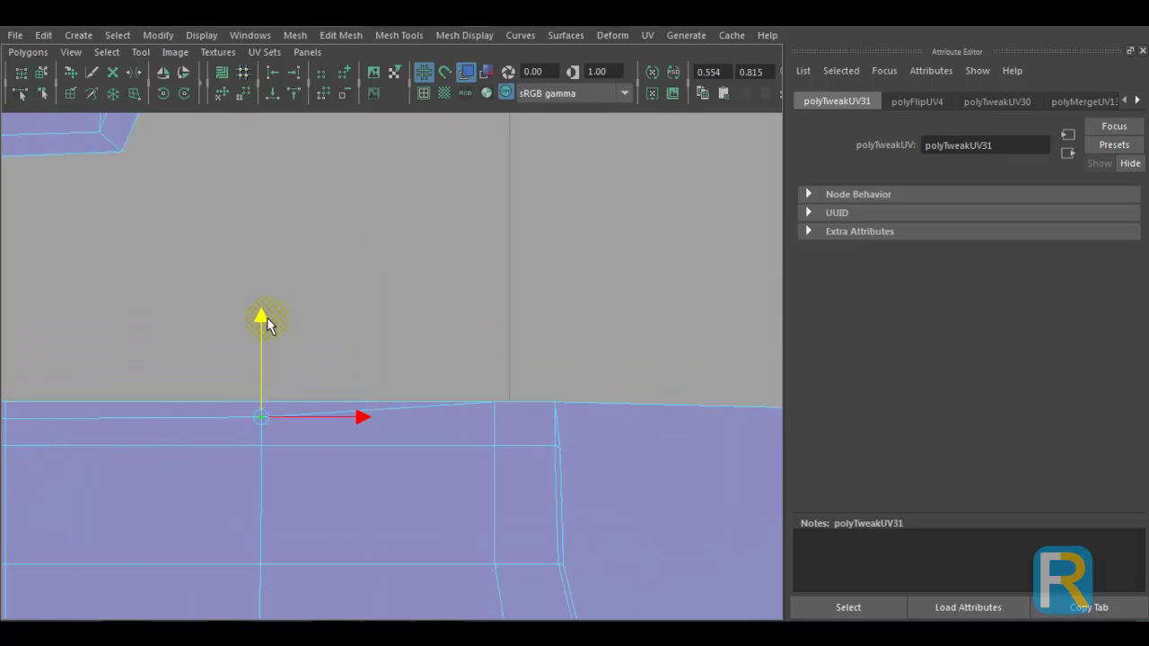
pyautogui.click(495, 403)
pyautogui.moveTo(499, 411); pyautogui.dragTo(492, 424)
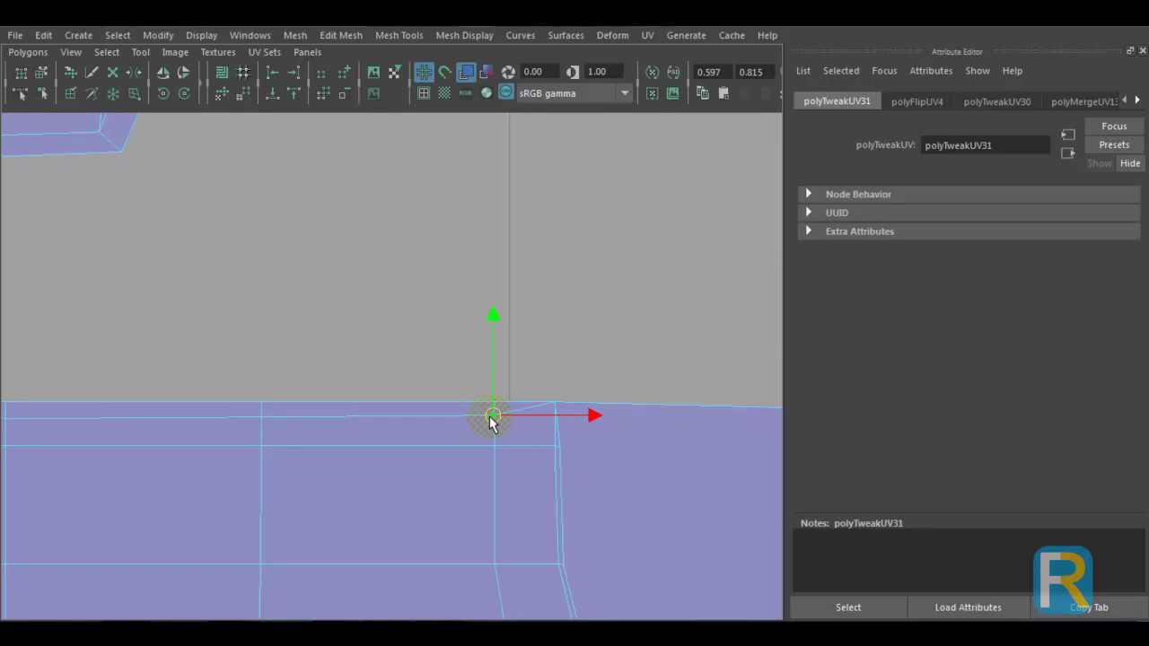
# - Move the overlapping UV at the upper shell's top-edge corner before the right wheel arch down and inward
pyautogui.click(555, 404)
pyautogui.moveTo(551, 403); pyautogui.dragTo(563, 460)
pyautogui.click(557, 404)
pyautogui.moveTo(659, 448); pyautogui.dragTo(652, 452)
# - Shift the overlapping corner UV just beyond the right wheel arch right and down, and lower the next top-edge UV
pyautogui.keyDown('alt'); pyautogui.moveTo(531, 577); pyautogui.dragTo(300, 318, button='middle'); pyautogui.keyUp('alt')
pyautogui.keyDown('alt'); pyautogui.moveTo(403, 535); pyautogui.dragTo(277, 461, button='middle'); pyautogui.keyUp('alt')
pyautogui.keyDown('alt'); pyautogui.moveTo(718, 327); pyautogui.dragTo(331, 518, button='middle'); pyautogui.keyUp('alt')
pyautogui.keyDown('alt'); pyautogui.moveTo(364, 458); pyautogui.dragTo(404, 448, button='right'); pyautogui.keyUp('alt')
pyautogui.click(399, 254)
pyautogui.moveTo(392, 251); pyautogui.dragTo(402, 266)
pyautogui.click(493, 253)
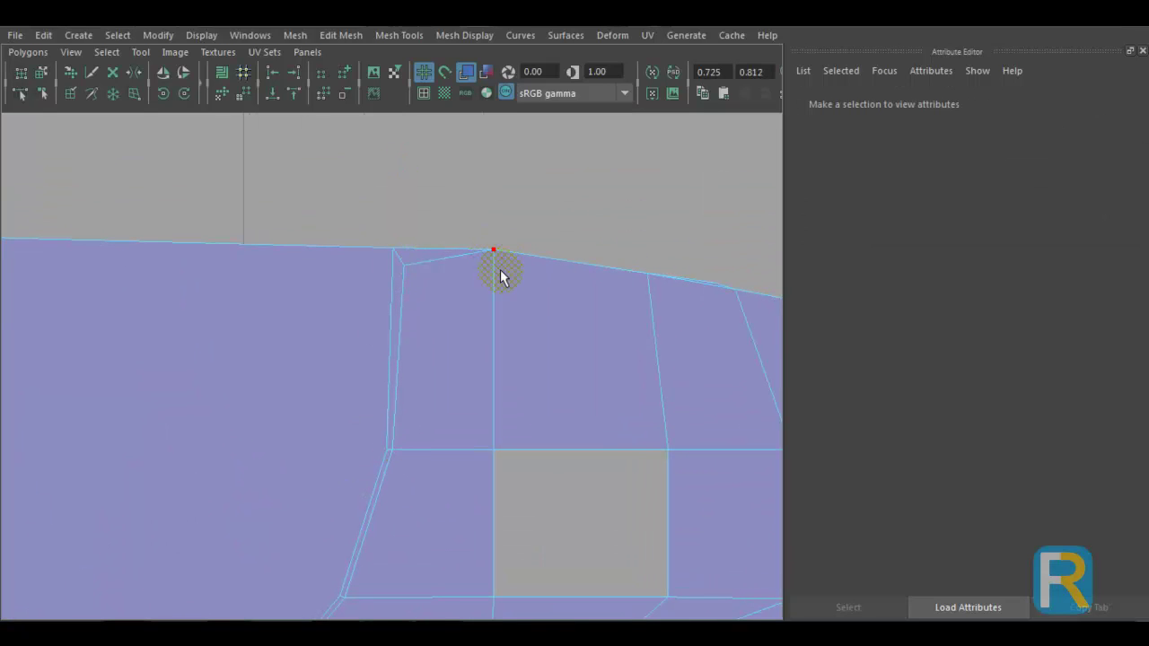
pyautogui.click(493, 250)
pyautogui.moveTo(491, 257); pyautogui.dragTo(491, 281)
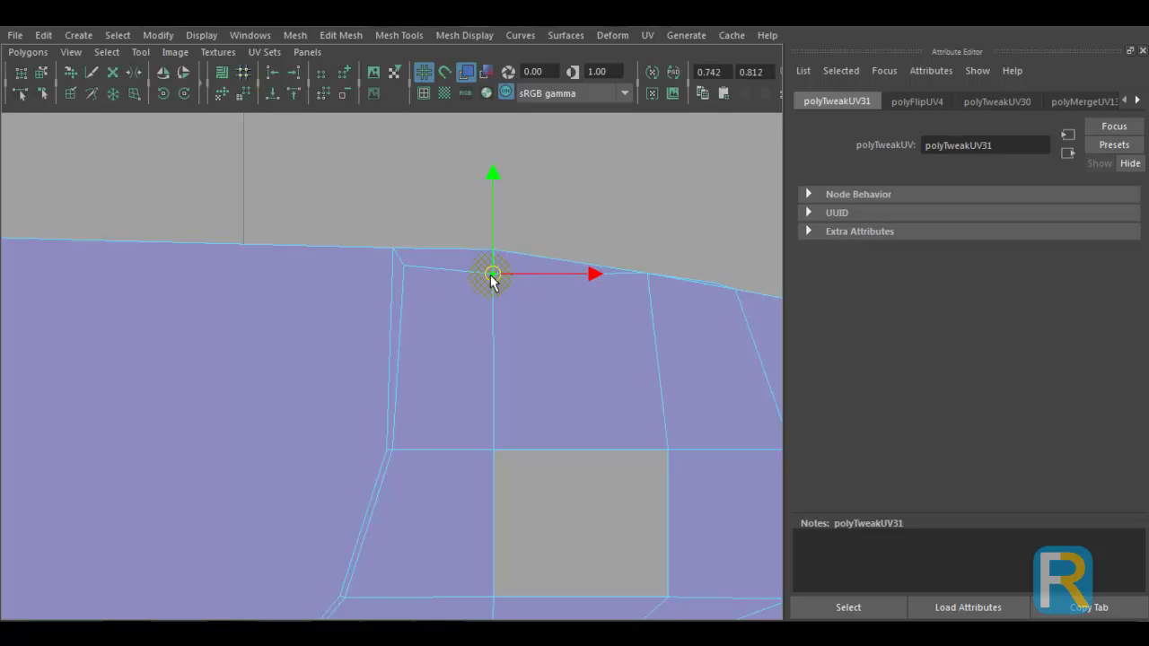
# - Lower the next overlapping UV on the sloping top edge near the upper shell's right end
pyautogui.click(647, 274)
pyautogui.keyDown('alt'); pyautogui.moveTo(668, 348); pyautogui.dragTo(419, 291, button='middle'); pyautogui.keyUp('alt')
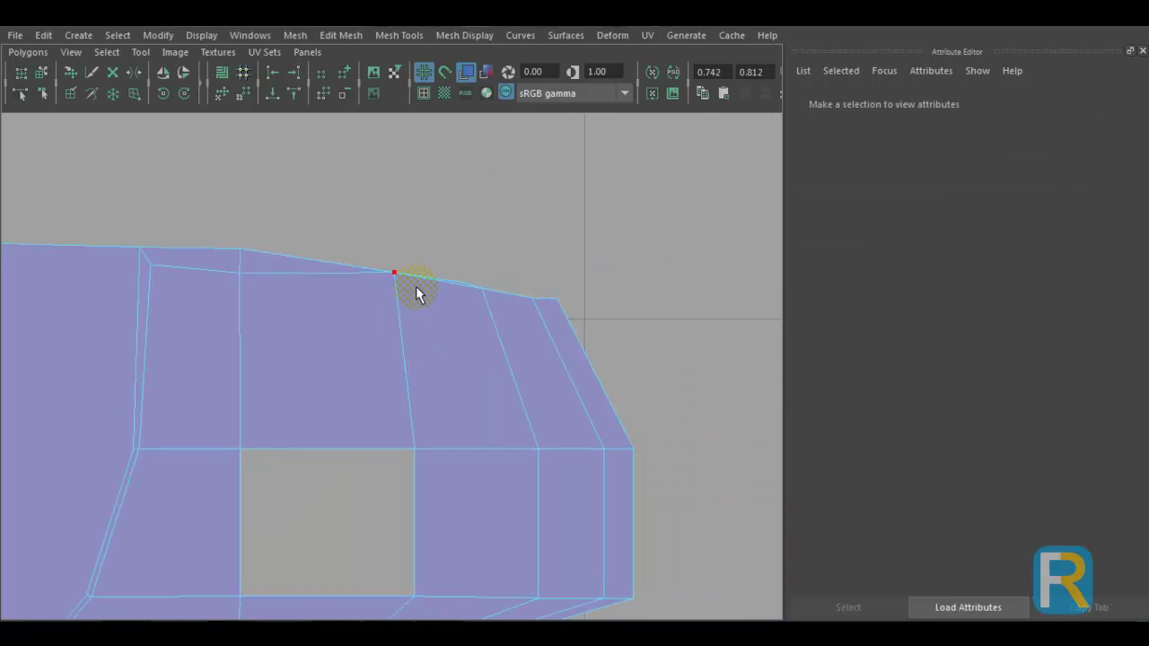
pyautogui.click(396, 290)
pyautogui.click(533, 251)
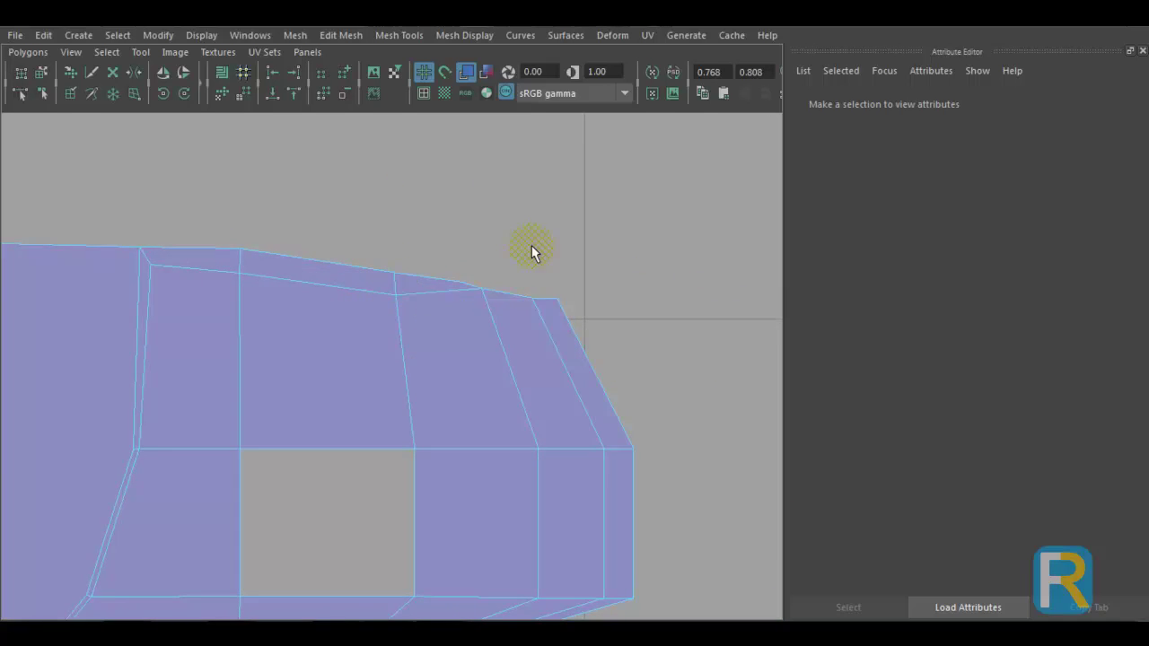
# - Return the car to object mode, select it and show its complete UV layout
pyautogui.scroll(-3, 533, 251)
pyautogui.keyDown('alt'); pyautogui.moveTo(307, 459); pyautogui.dragTo(413, 434, button='middle'); pyautogui.keyUp('alt')
pyautogui.scroll(-8, 412, 434)
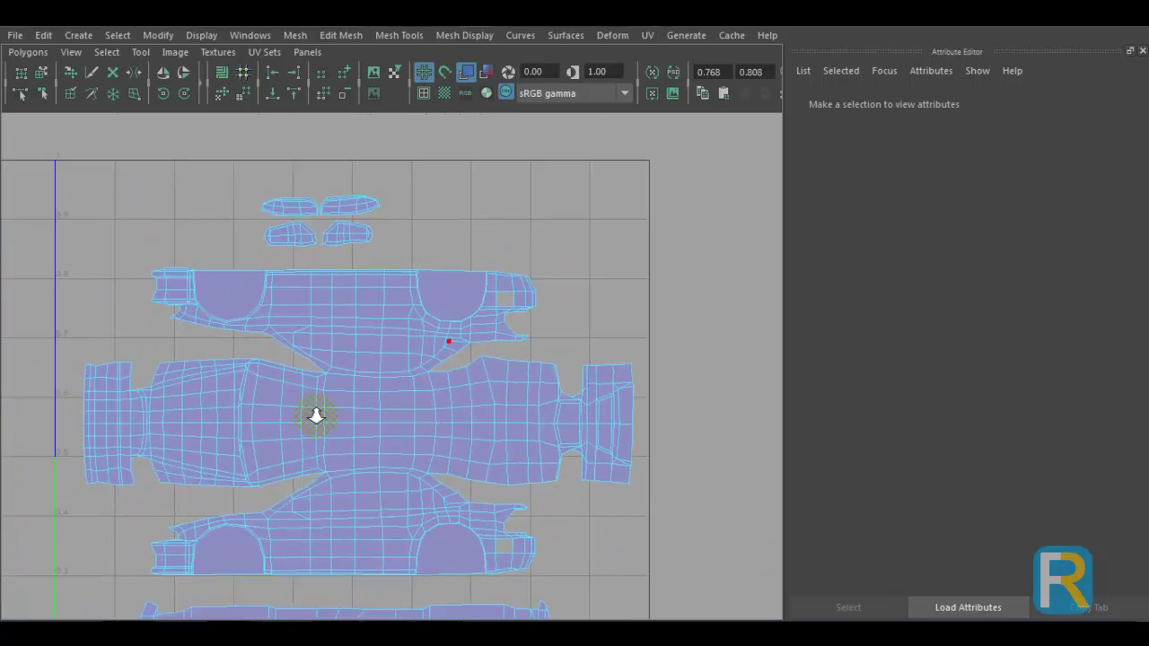
pyautogui.keyDown('alt'); pyautogui.moveTo(363, 507); pyautogui.dragTo(378, 467, button='middle'); pyautogui.keyUp('alt')
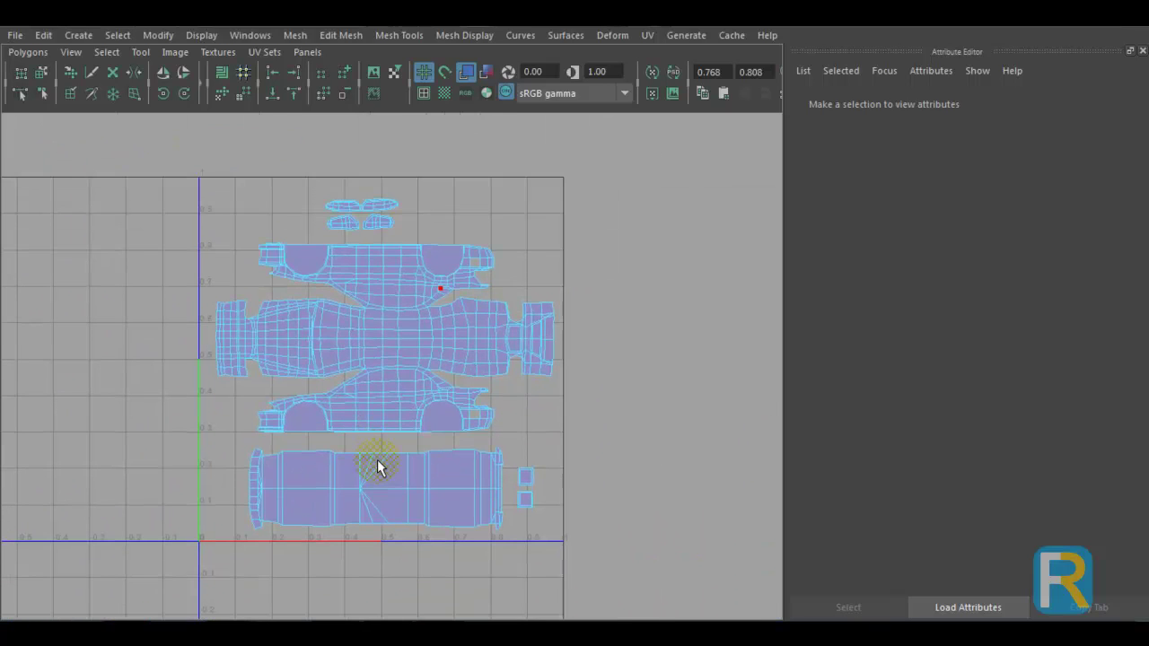
pyautogui.press('space')
pyautogui.moveTo(416, 194); pyautogui.dragTo(476, 151, button='right')
pyautogui.click(423, 199)
pyautogui.press('space')
pyautogui.moveTo(505, 491)
pyautogui.keyDown('alt'); pyautogui.mouseDown(button='right')
pyautogui.moveTo(448, 437)
pyautogui.moveTo(545, 461)
pyautogui.moveTo(495, 440)
pyautogui.moveTo(524, 499)
pyautogui.mouseUp(button='right'); pyautogui.keyUp('alt')
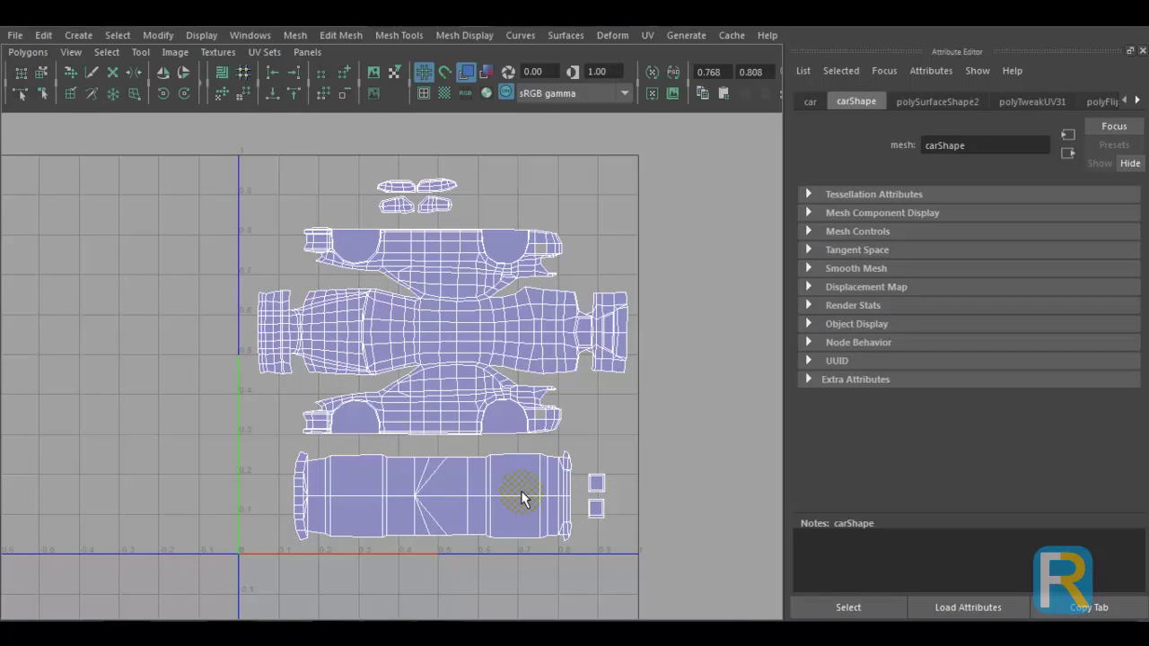
# - Center the pivot of the combined wheels mesh in the perspective view and separate it into individual wheels
pyautogui.press('space')
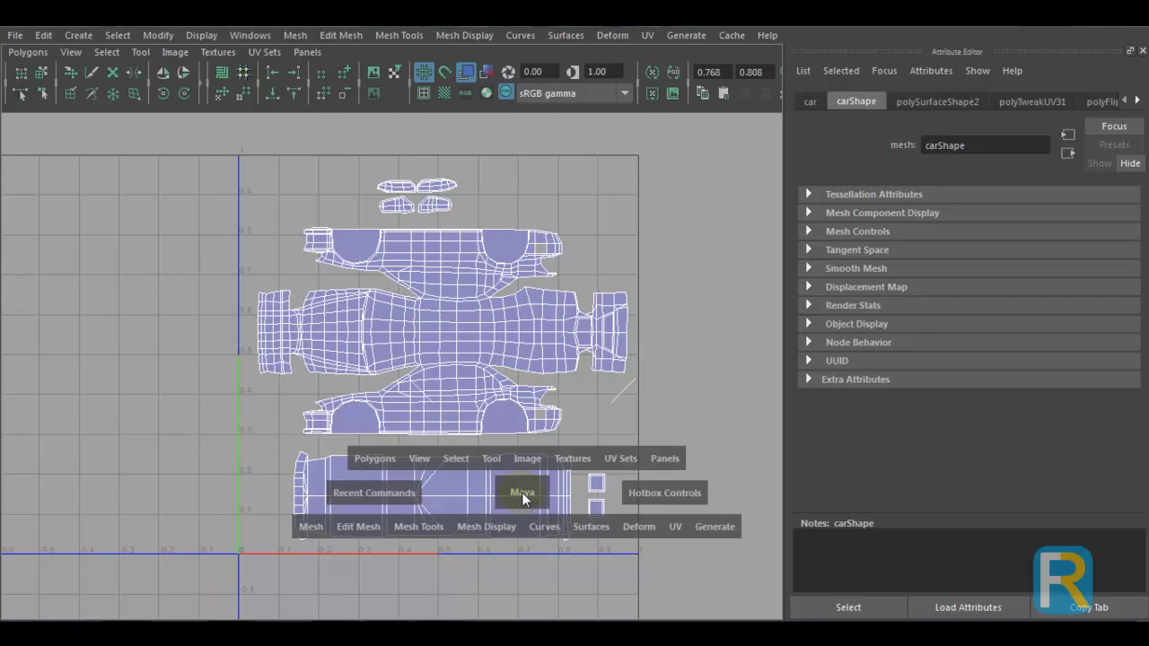
pyautogui.press('space')
pyautogui.click(285, 387)
pyautogui.keyDown('alt'); pyautogui.moveTo(292, 388); pyautogui.dragTo(428, 444); pyautogui.keyUp('alt')
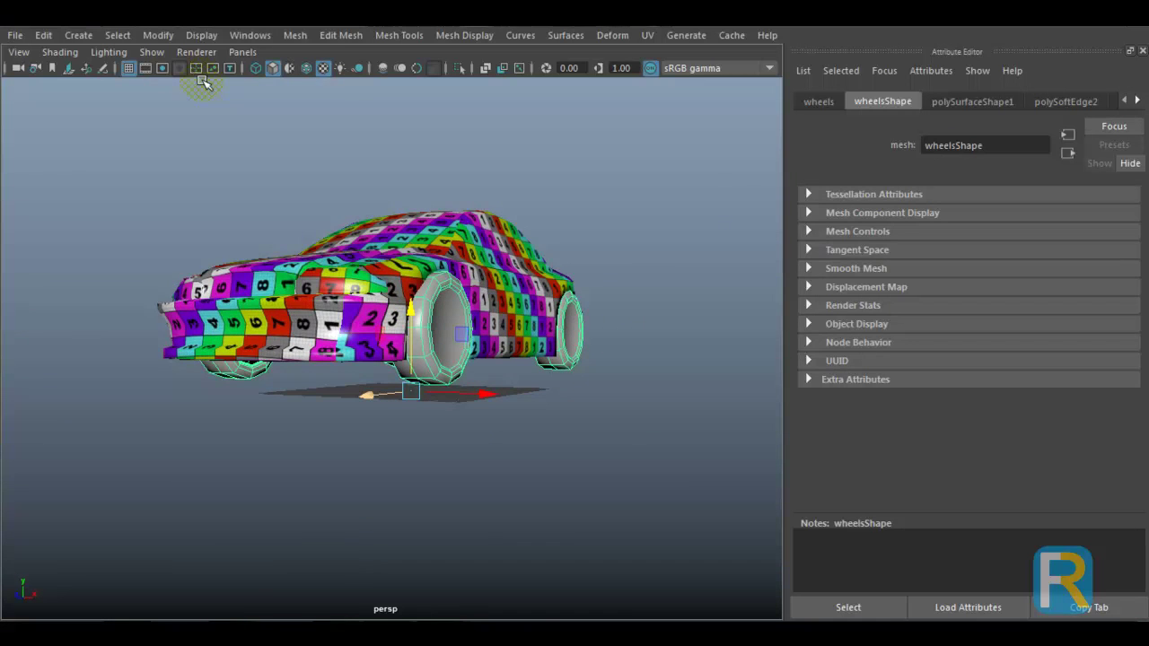
pyautogui.click(158, 36)
pyautogui.click(191, 144)
pyautogui.keyDown('alt'); pyautogui.moveTo(371, 327); pyautogui.dragTo(493, 297); pyautogui.keyUp('alt')
pyautogui.click(296, 35)
pyautogui.click(327, 111)
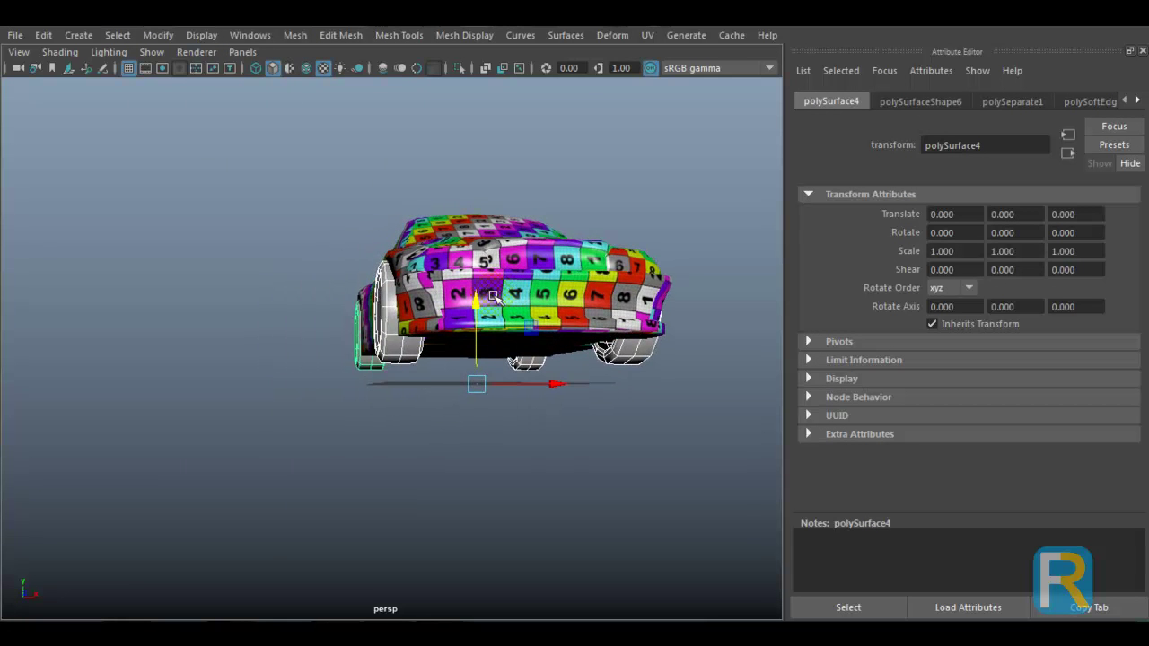
# - Delete three of the four separated wheels and select the one that is kept
pyautogui.click(394, 332)
pyautogui.keyDown('shift'); pyautogui.click(368, 363); pyautogui.keyUp('shift')
pyautogui.click(523, 371)
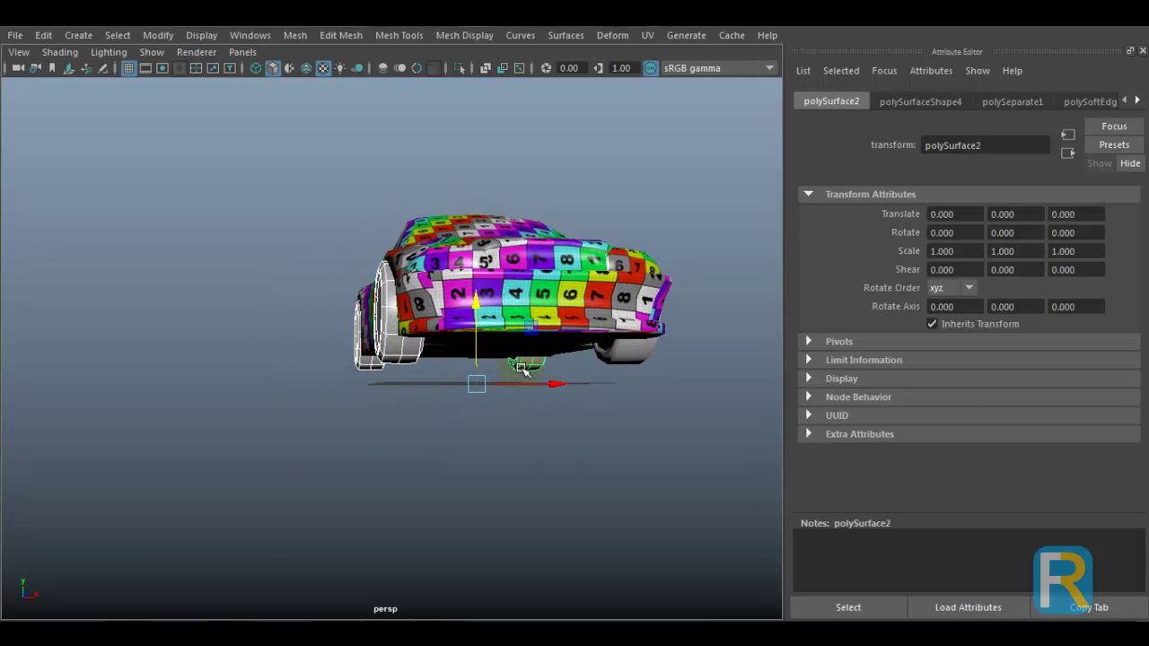
pyautogui.click(588, 377)
pyautogui.click(622, 366)
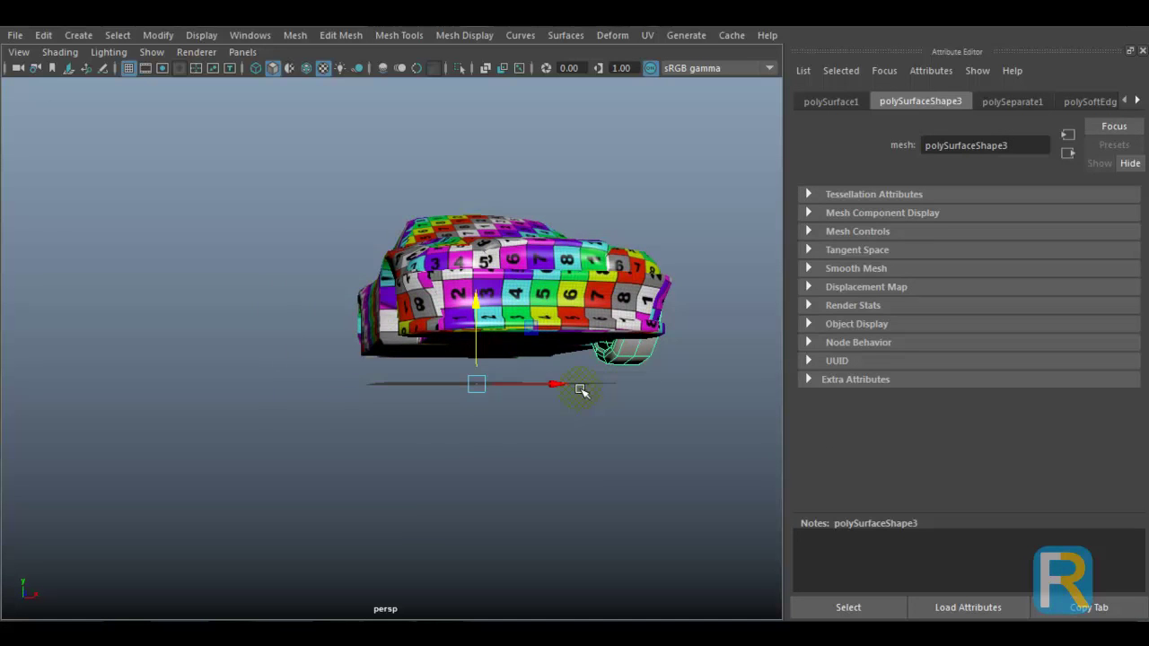
# - Center the remaining wheel's pivot and isolate the wheel in the perspective view
pyautogui.keyDown('alt'); pyautogui.moveTo(581, 390); pyautogui.dragTo(184, 199); pyautogui.keyUp('alt')
pyautogui.click(158, 35)
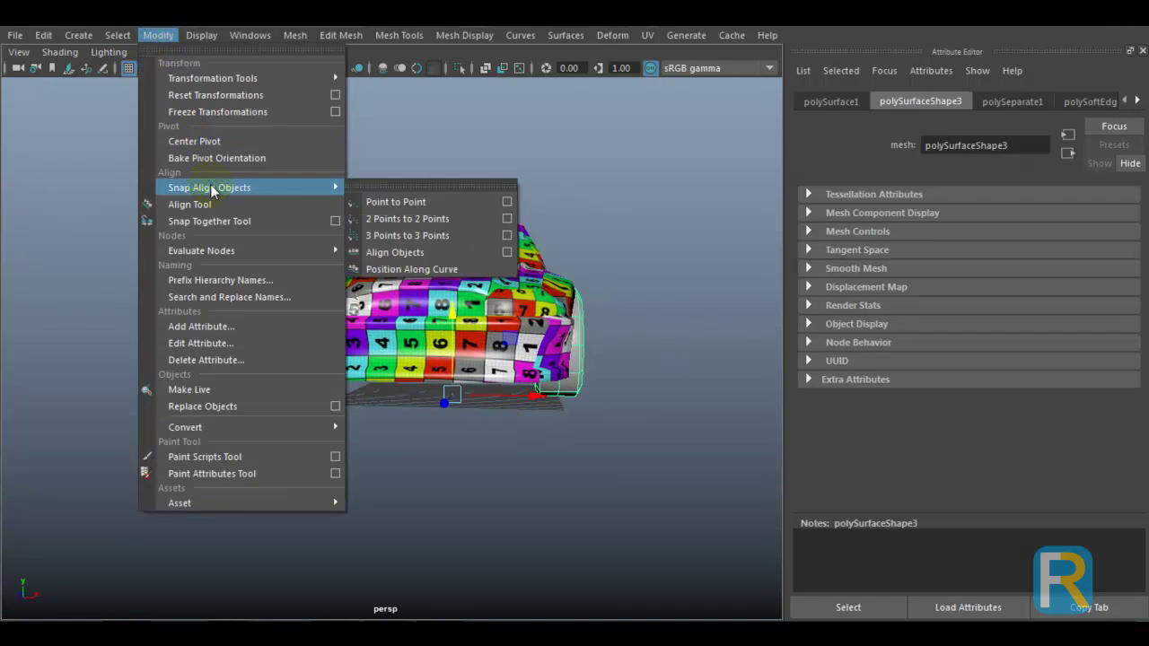
pyautogui.click(207, 142)
pyautogui.keyDown('alt'); pyautogui.moveTo(207, 142); pyautogui.dragTo(377, 390); pyautogui.keyUp('alt')
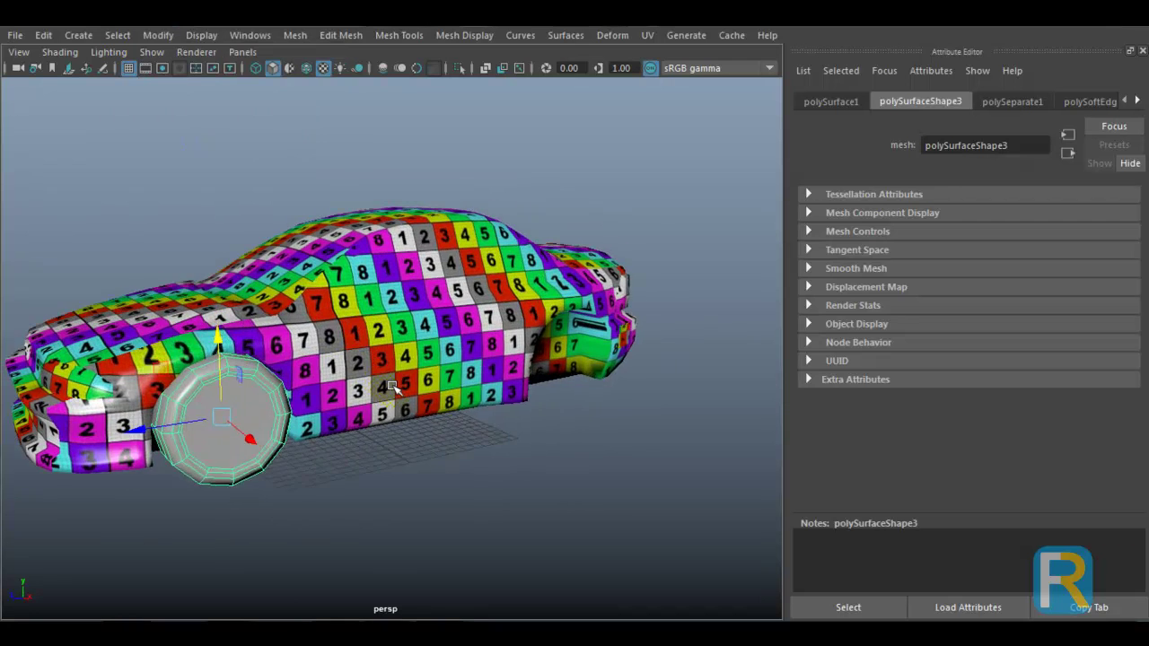
pyautogui.keyDown('alt'); pyautogui.moveTo(377, 390); pyautogui.dragTo(456, 354, button='middle'); pyautogui.keyUp('alt')
pyautogui.hotkey('ctrl', '1')
pyautogui.keyDown('alt'); pyautogui.moveTo(413, 380); pyautogui.dragTo(493, 454); pyautogui.keyUp('alt')
pyautogui.keyDown('alt'); pyautogui.moveTo(493, 454); pyautogui.dragTo(442, 412, button='middle'); pyautogui.keyUp('alt')
pyautogui.keyDown('alt'); pyautogui.moveTo(442, 412); pyautogui.dragTo(428, 422); pyautogui.keyUp('alt')
pyautogui.keyDown('alt'); pyautogui.moveTo(429, 422); pyautogui.dragTo(460, 408, button='middle'); pyautogui.keyUp('alt')
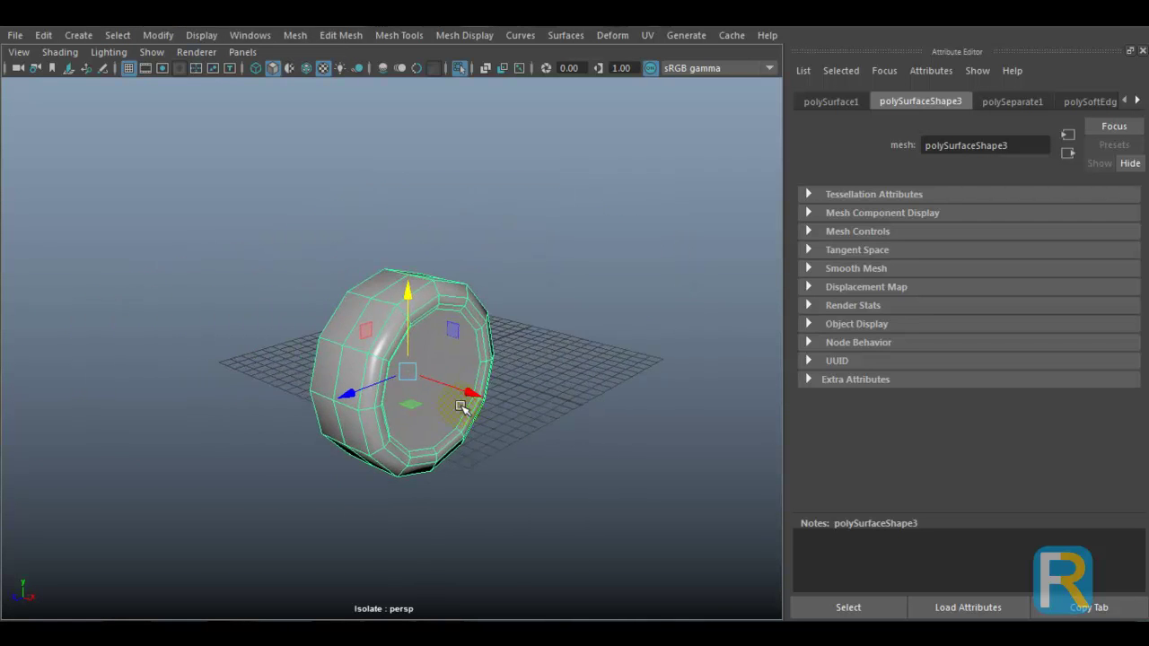
pyautogui.keyDown('alt'); pyautogui.moveTo(461, 409); pyautogui.dragTo(483, 431, button='right'); pyautogui.keyUp('alt')
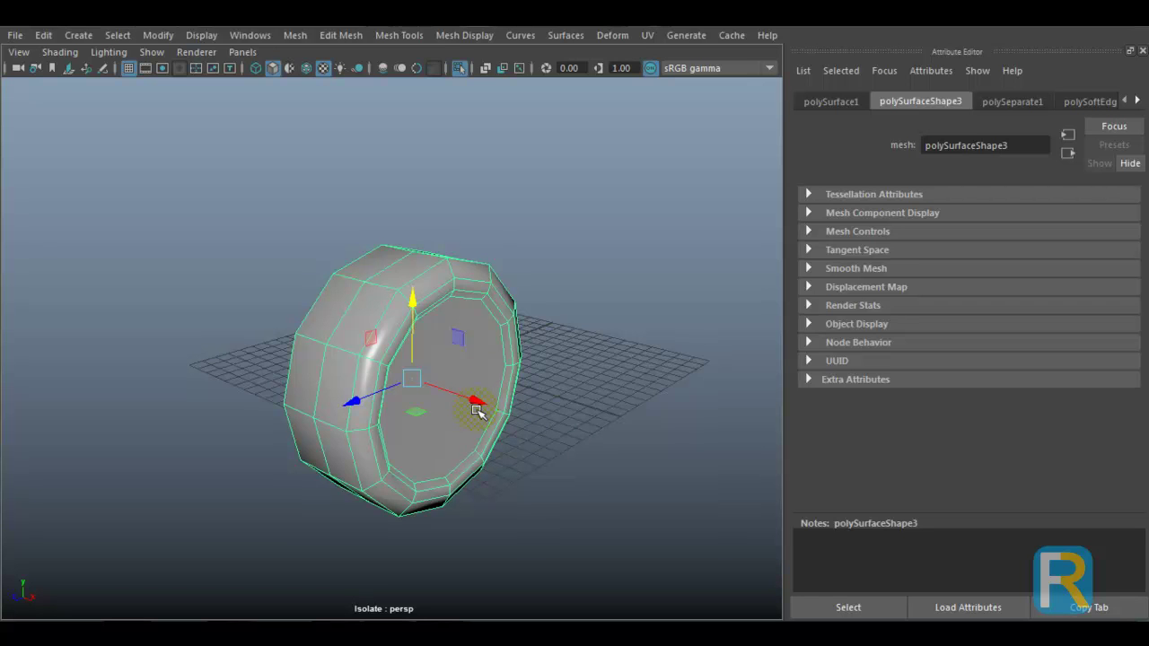
# - Select the wheel's large flat side face and apply a planar map along the X axis
pyautogui.keyDown('alt'); pyautogui.moveTo(477, 406); pyautogui.dragTo(454, 323); pyautogui.keyUp('alt')
pyautogui.scroll(6, 453, 323)
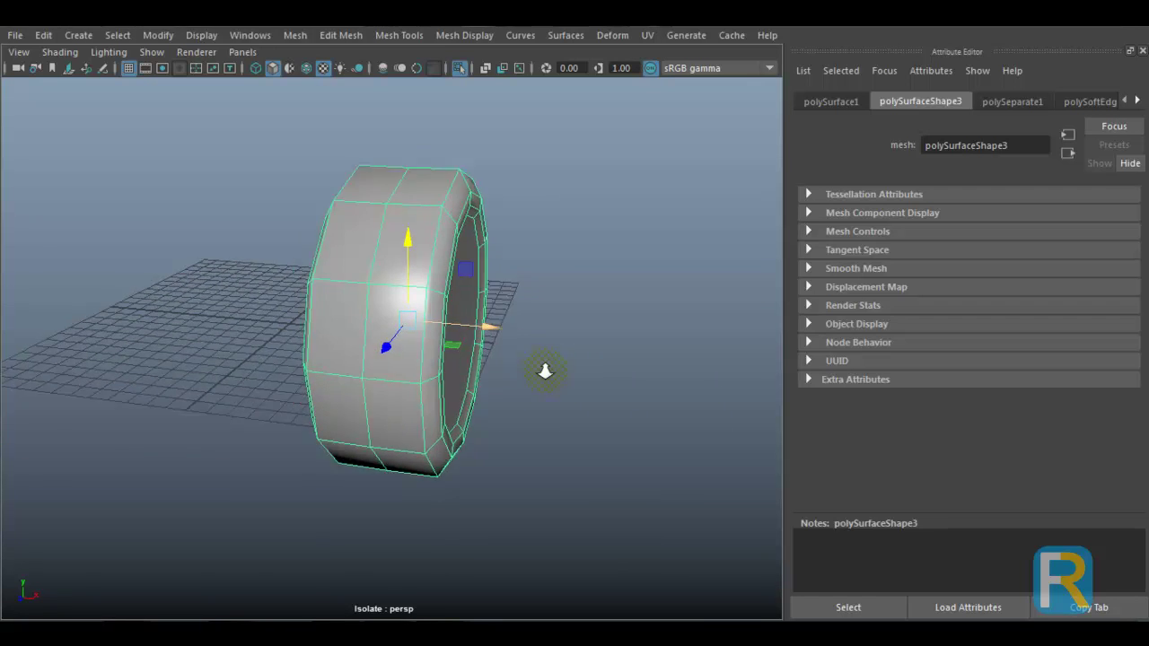
pyautogui.rightClick(415, 164)
pyautogui.click(414, 208)
pyautogui.keyDown('alt'); pyautogui.moveTo(414, 208); pyautogui.dragTo(449, 257); pyautogui.keyUp('alt')
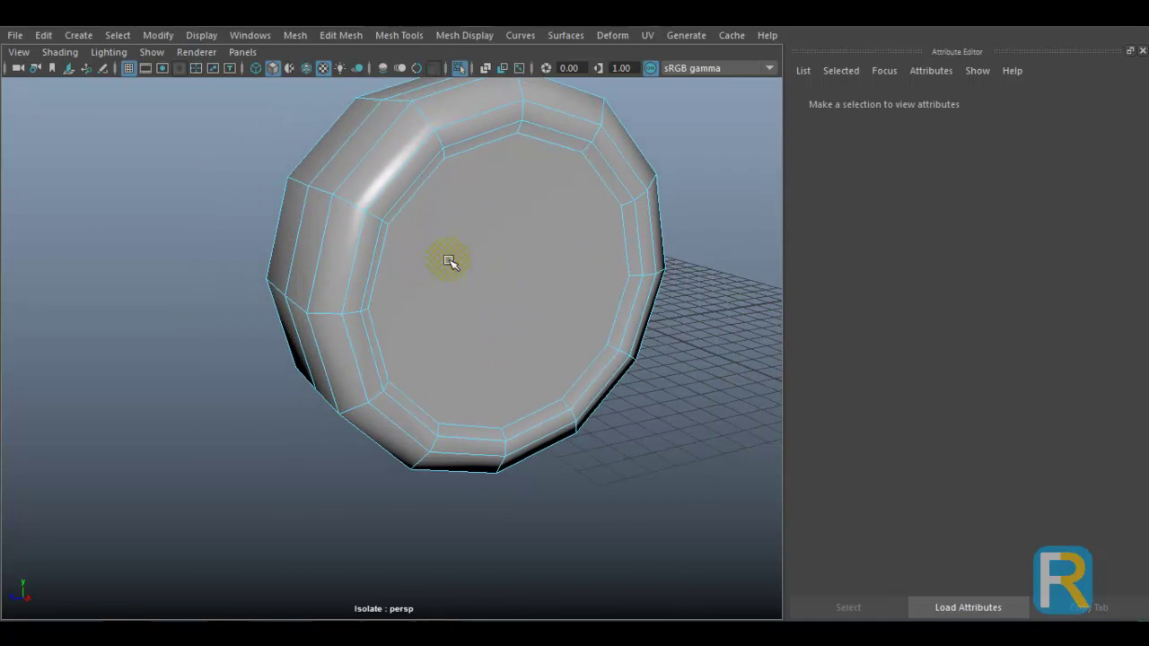
pyautogui.click(498, 214)
pyautogui.keyDown('alt'); pyautogui.moveTo(478, 246); pyautogui.dragTo(409, 241, button='middle'); pyautogui.keyUp('alt')
pyautogui.keyDown('alt'); pyautogui.moveTo(410, 241); pyautogui.dragTo(474, 240, button='right'); pyautogui.keyUp('alt')
pyautogui.keyDown('alt'); pyautogui.moveTo(426, 277); pyautogui.dragTo(362, 275, button='right'); pyautogui.keyUp('alt')
pyautogui.keyDown('alt'); pyautogui.moveTo(361, 274); pyautogui.dragTo(379, 311); pyautogui.keyUp('alt')
pyautogui.keyDown('shift'); pyautogui.moveTo(525, 205); pyautogui.dragTo(646, 518, button='right'); pyautogui.keyUp('shift')
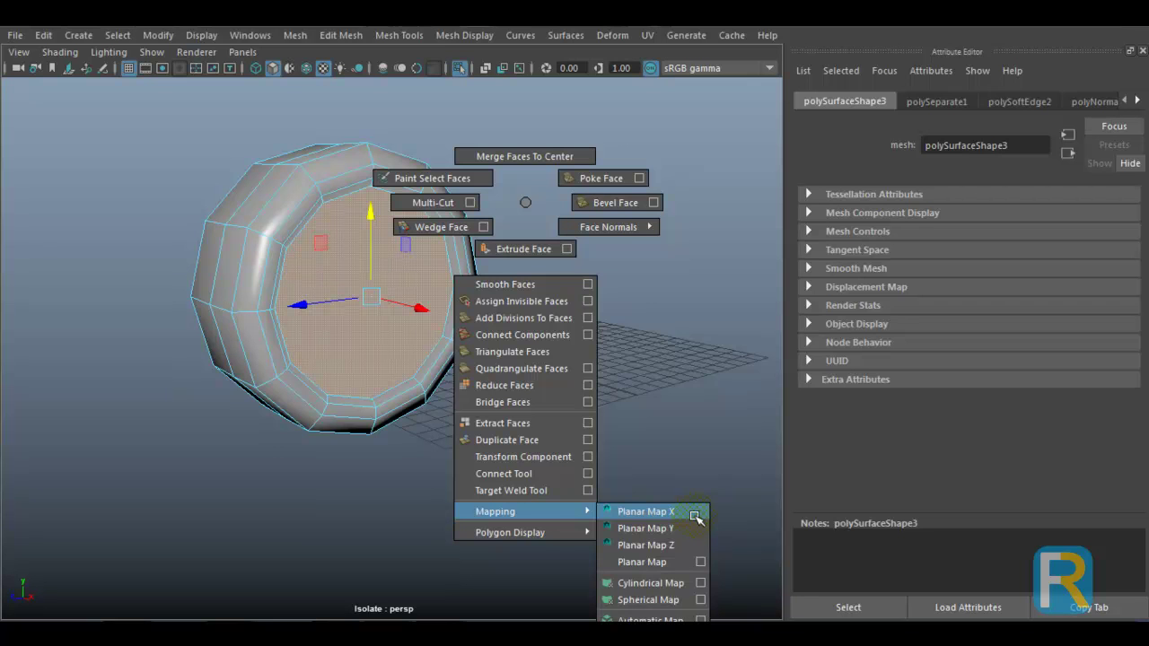
pyautogui.keyDown('shift'); pyautogui.moveTo(696, 517); pyautogui.dragTo(695, 518, button='right'); pyautogui.keyUp('shift')
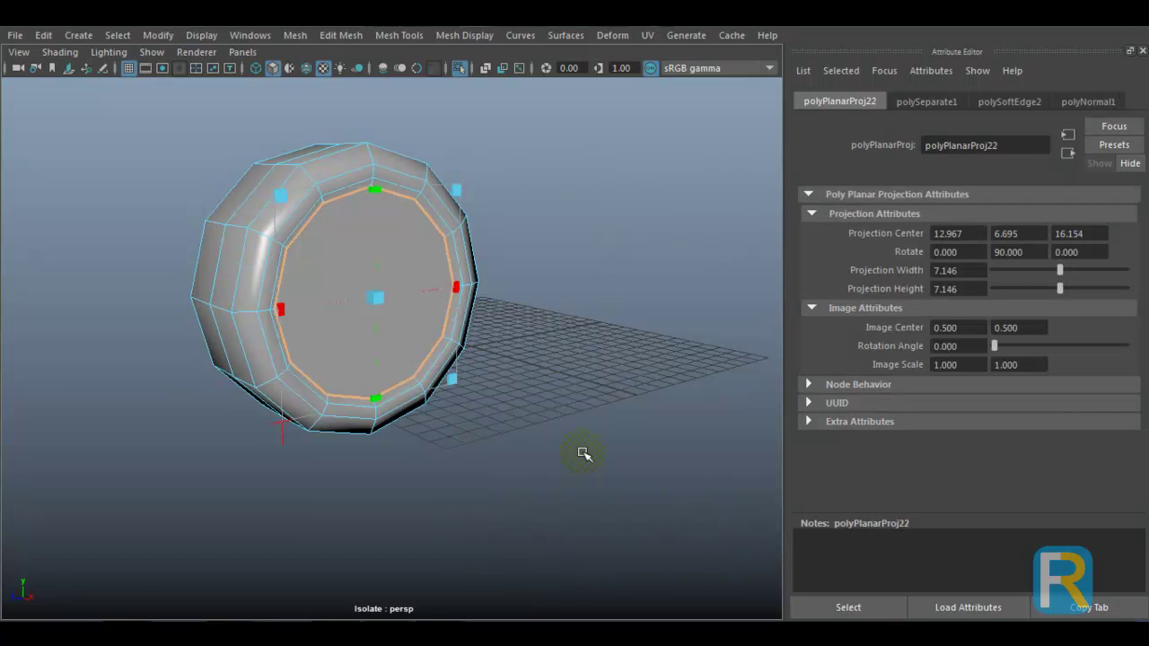
# - Convert the mapped face to UVs, move its round shell left outside the 0–1 space and scale it down
pyautogui.press('space')
pyautogui.press('space')
pyautogui.keyDown('shift'); pyautogui.moveTo(542, 404); pyautogui.dragTo(692, 405, button='right'); pyautogui.keyUp('shift')
pyautogui.scroll(-5, 541, 388)
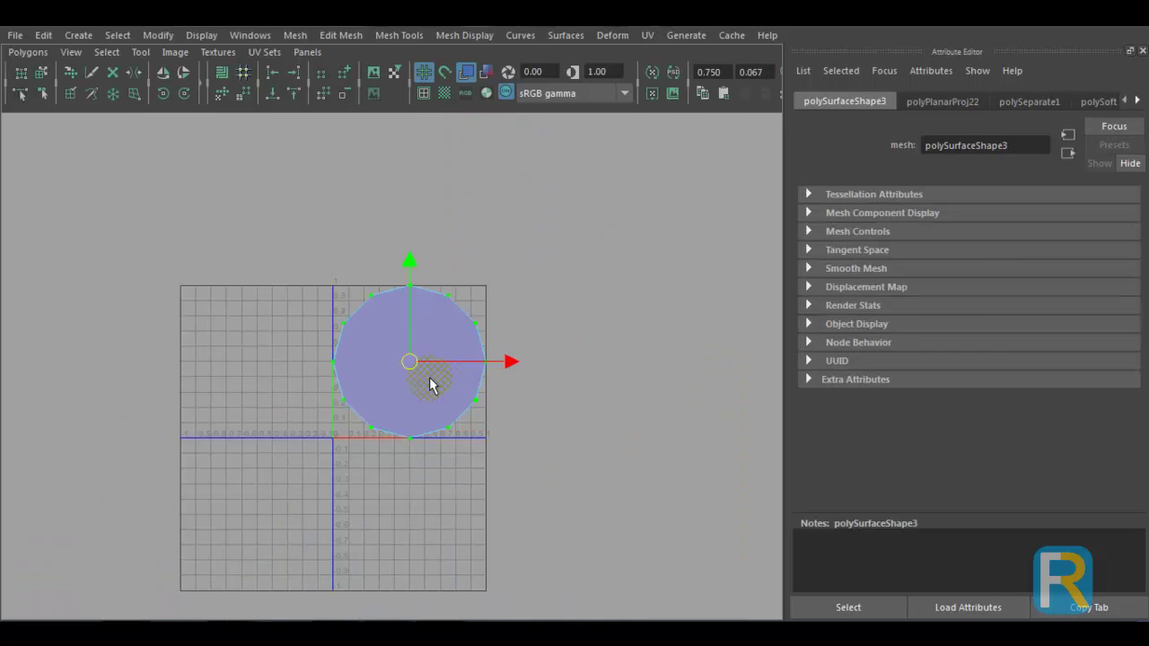
pyautogui.moveTo(423, 369); pyautogui.dragTo(290, 349)
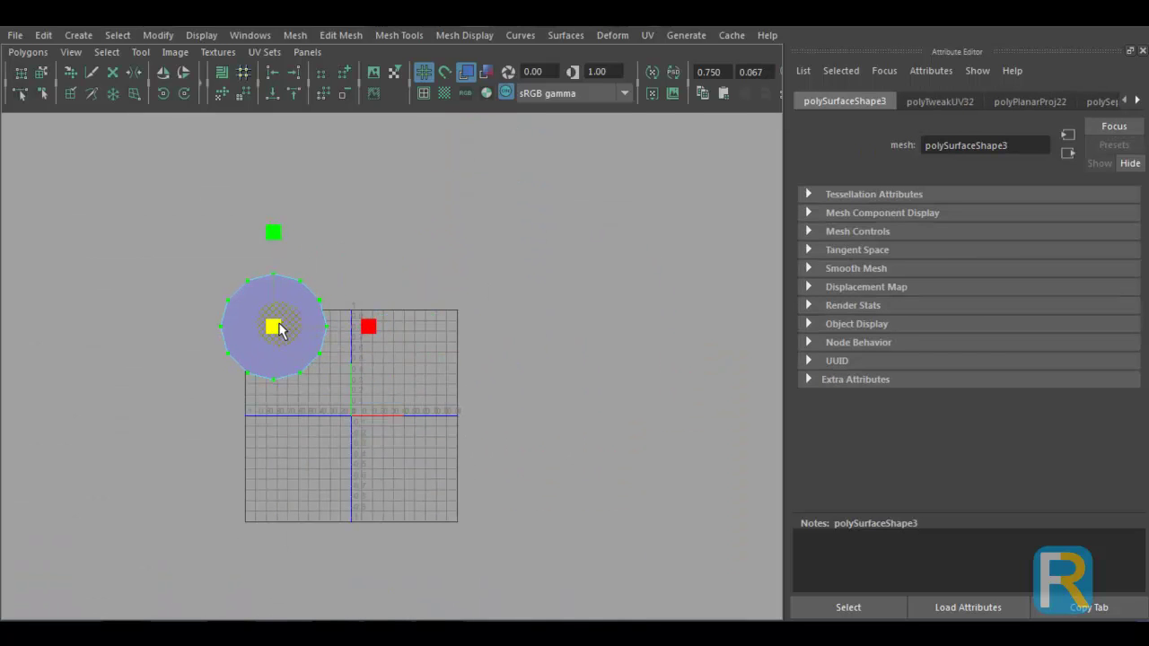
pyautogui.press('space')
# - Switch the wheel to face selection and frame it in the side view
pyautogui.moveTo(428, 168); pyautogui.dragTo(499, 153, button='right')
pyautogui.keyDown('alt'); pyautogui.moveTo(508, 230); pyautogui.dragTo(518, 199); pyautogui.keyUp('alt')
pyautogui.click(407, 212)
pyautogui.click(511, 196)
pyautogui.keyDown('alt'); pyautogui.moveTo(415, 408); pyautogui.dragTo(454, 512, button='right'); pyautogui.keyUp('alt')
pyautogui.keyDown('alt'); pyautogui.moveTo(582, 206); pyautogui.dragTo(542, 255, button='middle'); pyautogui.keyUp('alt')
pyautogui.press('space')
pyautogui.keyDown('alt'); pyautogui.moveTo(542, 255); pyautogui.dragTo(579, 288); pyautogui.keyUp('alt')
pyautogui.keyDown('alt'); pyautogui.moveTo(580, 288); pyautogui.dragTo(628, 278, button='right'); pyautogui.keyUp('alt')
pyautogui.moveTo(625, 169); pyautogui.dragTo(628, 225, button='right')
pyautogui.press('space')
pyautogui.moveTo(628, 225); pyautogui.dragTo(687, 231)
pyautogui.keyDown('alt'); pyautogui.moveTo(536, 323); pyautogui.dragTo(782, 404, button='middle'); pyautogui.keyUp('alt')
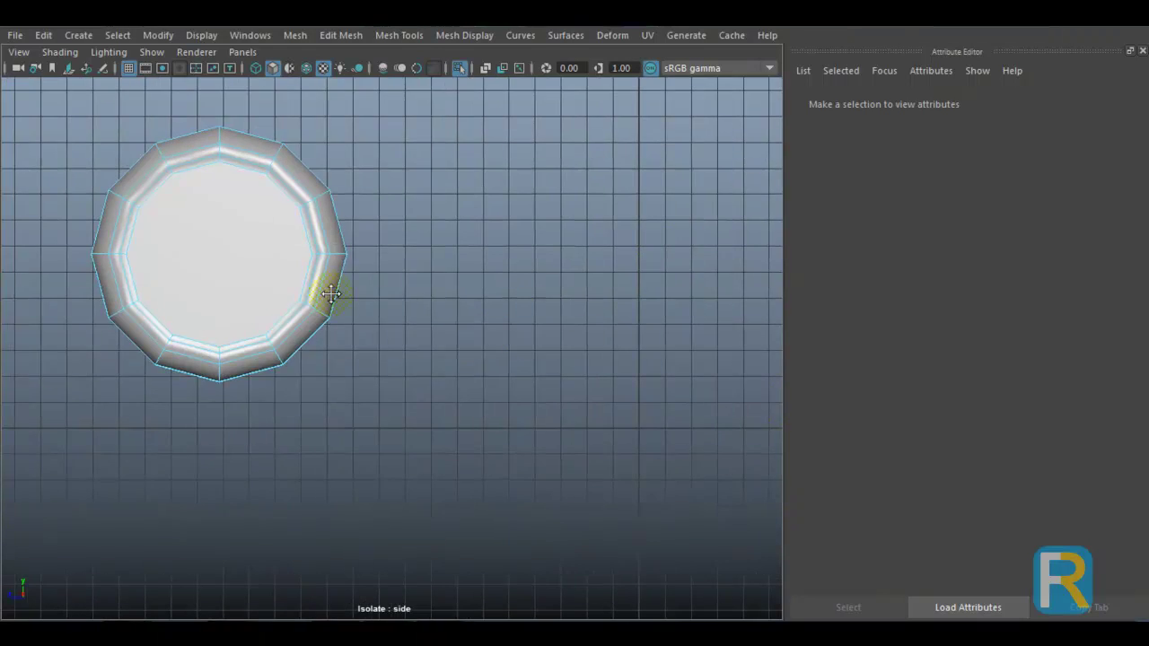
pyautogui.keyDown('alt'); pyautogui.moveTo(331, 297); pyautogui.dragTo(430, 344, button='middle'); pyautogui.keyUp('alt')
pyautogui.scroll(3, 161, 264)
# - Select the faces of the tyre's upper half, without the flat side face, and planar-map them along the Y axis
pyautogui.moveTo(76, 108); pyautogui.dragTo(503, 274)
pyautogui.keyDown('ctrl'); pyautogui.click(335, 295); pyautogui.keyUp('ctrl')
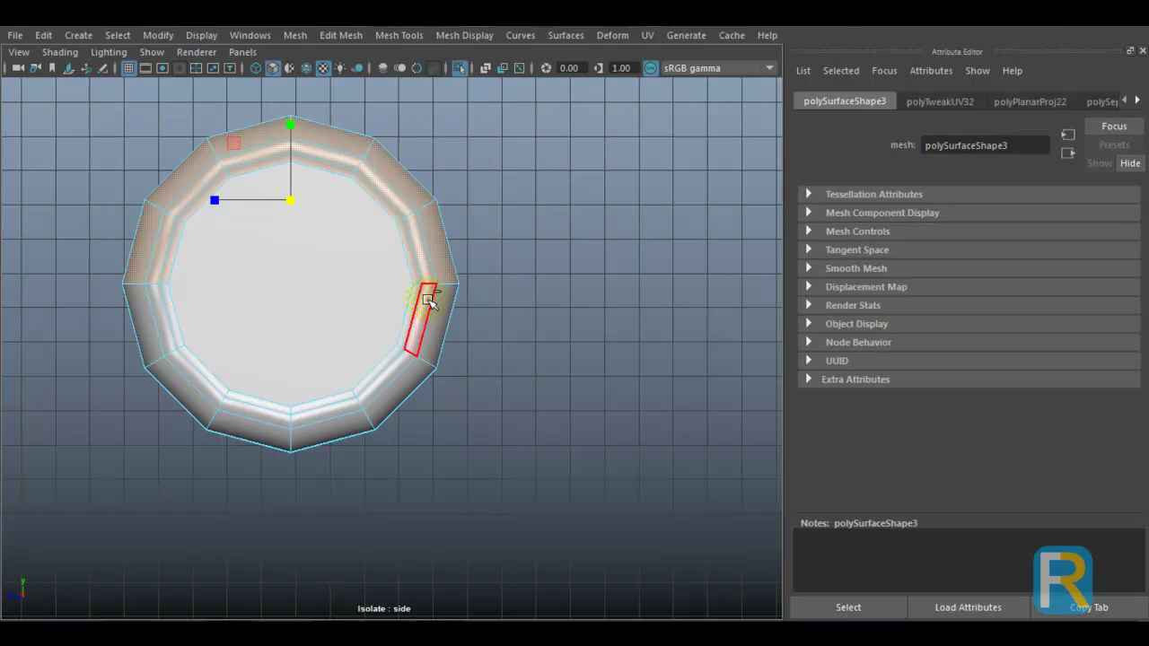
pyautogui.press('space')
pyautogui.press('space')
pyautogui.press('space')
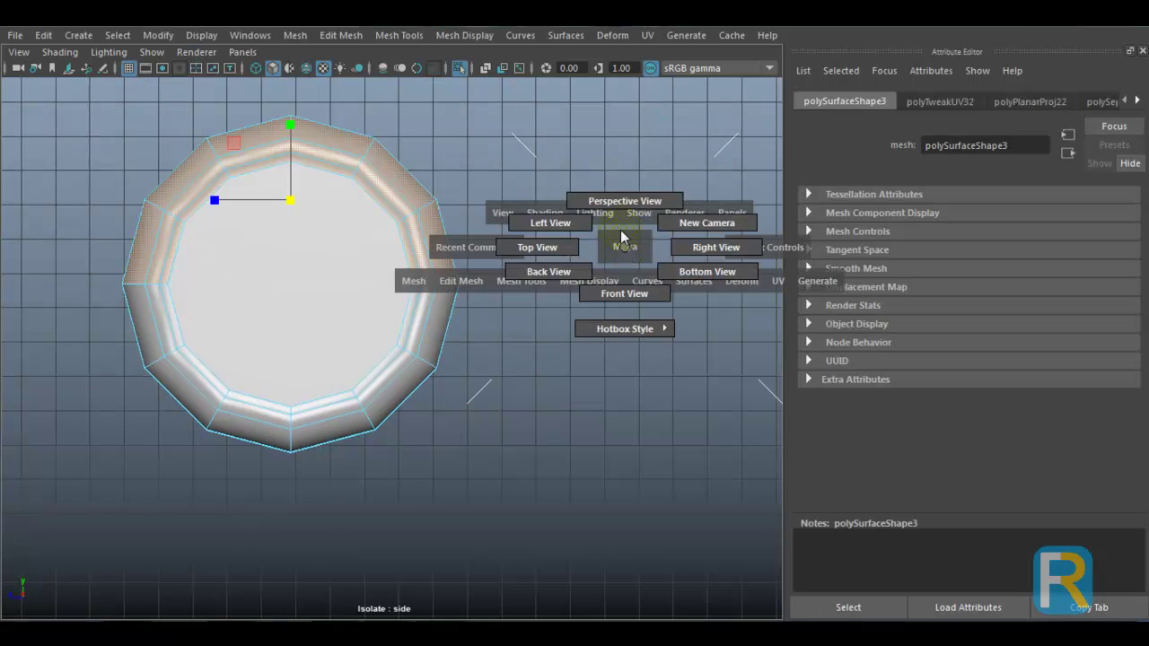
pyautogui.moveTo(619, 239); pyautogui.dragTo(578, 202)
pyautogui.keyDown('alt'); pyautogui.moveTo(559, 278); pyautogui.dragTo(473, 302); pyautogui.keyUp('alt')
pyautogui.keyDown('alt'); pyautogui.moveTo(189, 343); pyautogui.dragTo(491, 353); pyautogui.keyUp('alt')
pyautogui.keyDown('shift'); pyautogui.click(363, 288); pyautogui.keyUp('shift')
pyautogui.keyDown('alt'); pyautogui.moveTo(380, 275); pyautogui.dragTo(545, 354); pyautogui.keyUp('alt')
pyautogui.keyDown('shift'); pyautogui.moveTo(561, 178); pyautogui.dragTo(689, 504, button='right'); pyautogui.keyUp('shift')
# - Convert the upper tyre faces to UVs and move their shell right, clear of the 0–1 space
pyautogui.press('space')
pyautogui.press('space')
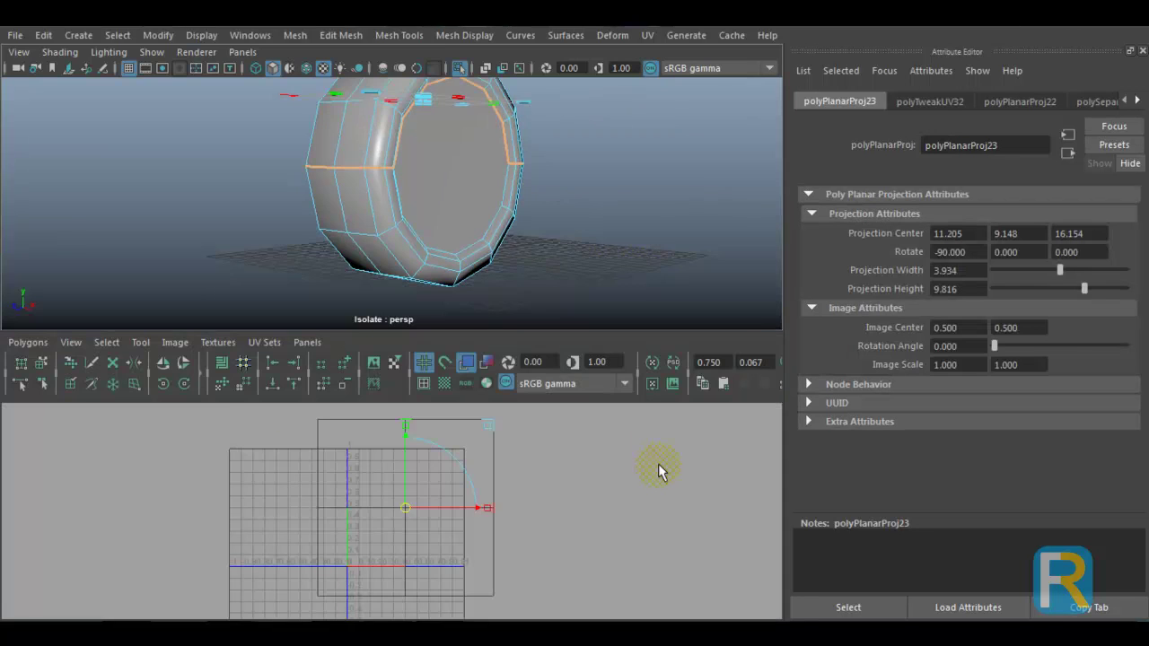
pyautogui.keyDown('ctrl'); pyautogui.moveTo(558, 404); pyautogui.dragTo(692, 407, button='right'); pyautogui.keyUp('ctrl')
pyautogui.moveTo(413, 368); pyautogui.dragTo(623, 323)
pyautogui.press('space')
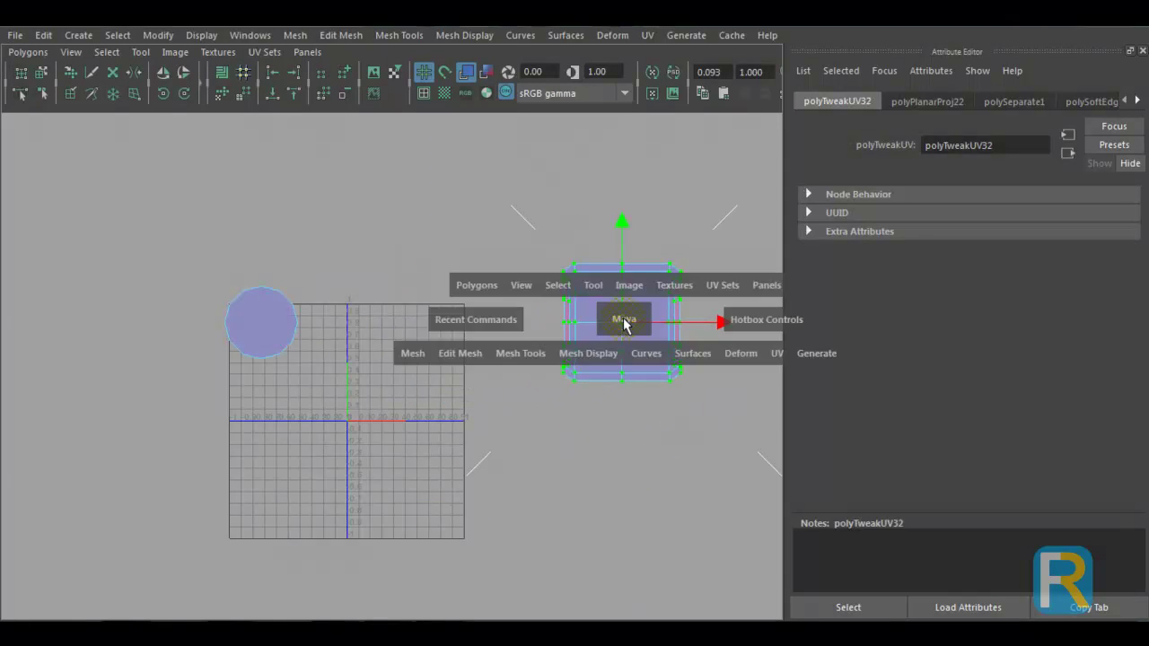
# - Select the faces of the tyre's lower half and planar-map them along the Y axis
pyautogui.scroll(-3, 387, 217)
pyautogui.keyDown('alt'); pyautogui.moveTo(387, 217); pyautogui.dragTo(422, 269); pyautogui.keyUp('alt')
pyautogui.keyDown('alt'); pyautogui.moveTo(552, 436); pyautogui.dragTo(535, 467, button='middle'); pyautogui.keyUp('alt')
pyautogui.moveTo(278, 170); pyautogui.dragTo(277, 210, button='right')
pyautogui.moveTo(225, 206); pyautogui.dragTo(490, 298)
pyautogui.keyDown('alt'); pyautogui.moveTo(506, 245); pyautogui.dragTo(516, 240); pyautogui.keyUp('alt')
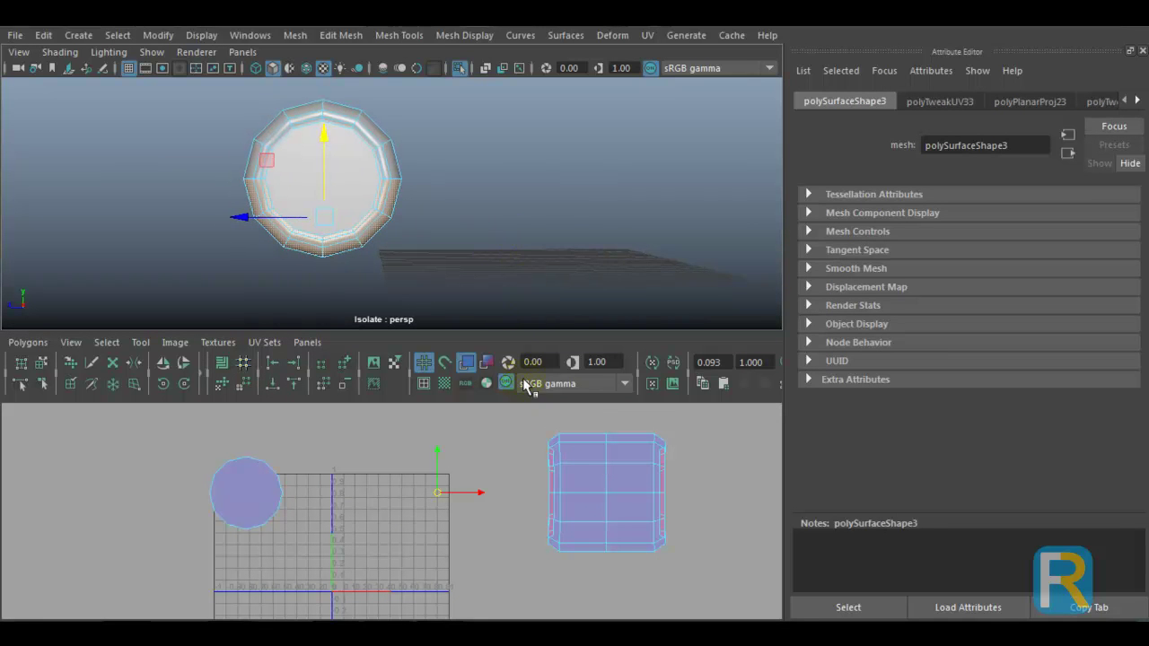
pyautogui.keyDown('shift'); pyautogui.moveTo(483, 210); pyautogui.dragTo(662, 520, button='right'); pyautogui.keyUp('shift')
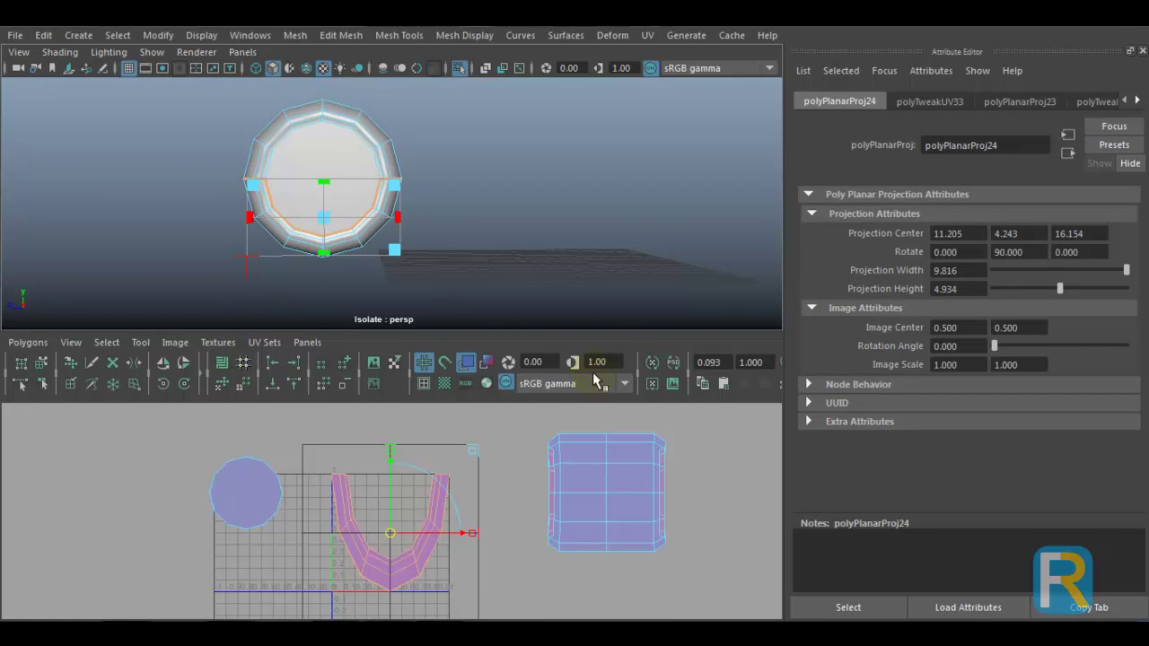
pyautogui.click(477, 226)
pyautogui.keyDown('shift'); pyautogui.moveTo(484, 179); pyautogui.dragTo(628, 506, button='right'); pyautogui.keyUp('shift')
# - Convert the lower tyre faces to UVs and flip their shell horizontally
pyautogui.keyDown('ctrl'); pyautogui.moveTo(554, 504); pyautogui.dragTo(624, 506, button='right'); pyautogui.keyUp('ctrl')
pyautogui.scroll(-3, 521, 505)
pyautogui.press('w')
pyautogui.press('space')
pyautogui.scroll(4, 539, 464)
pyautogui.scroll(2, 538, 468)
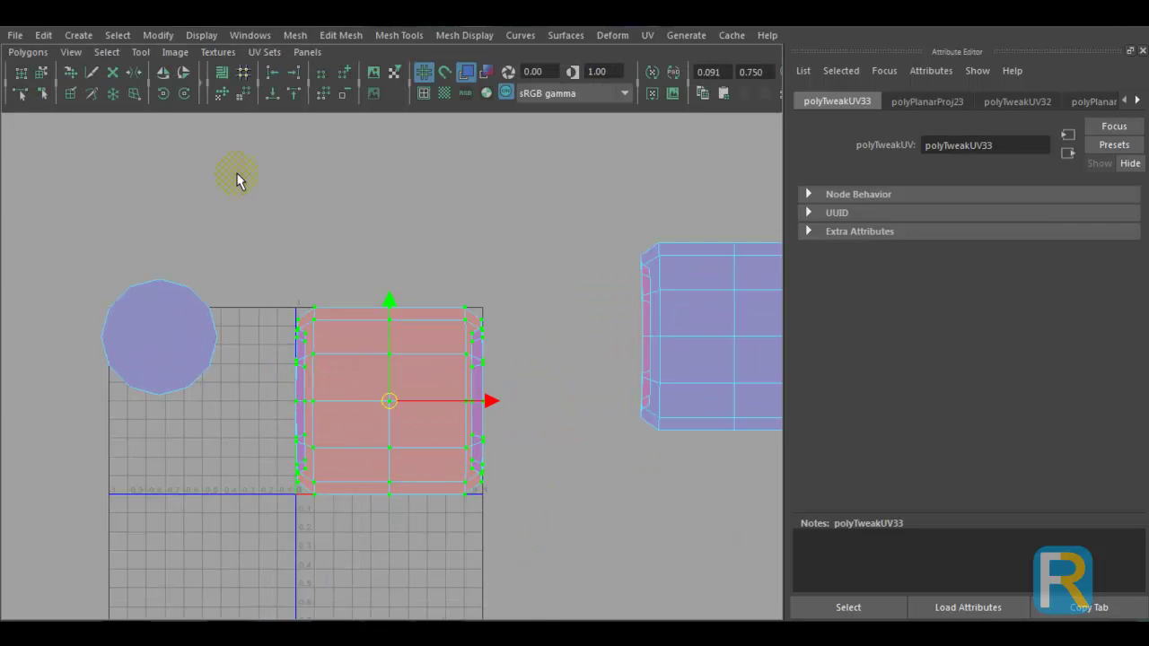
pyautogui.click(162, 73)
pyautogui.scroll(-1, 431, 386)
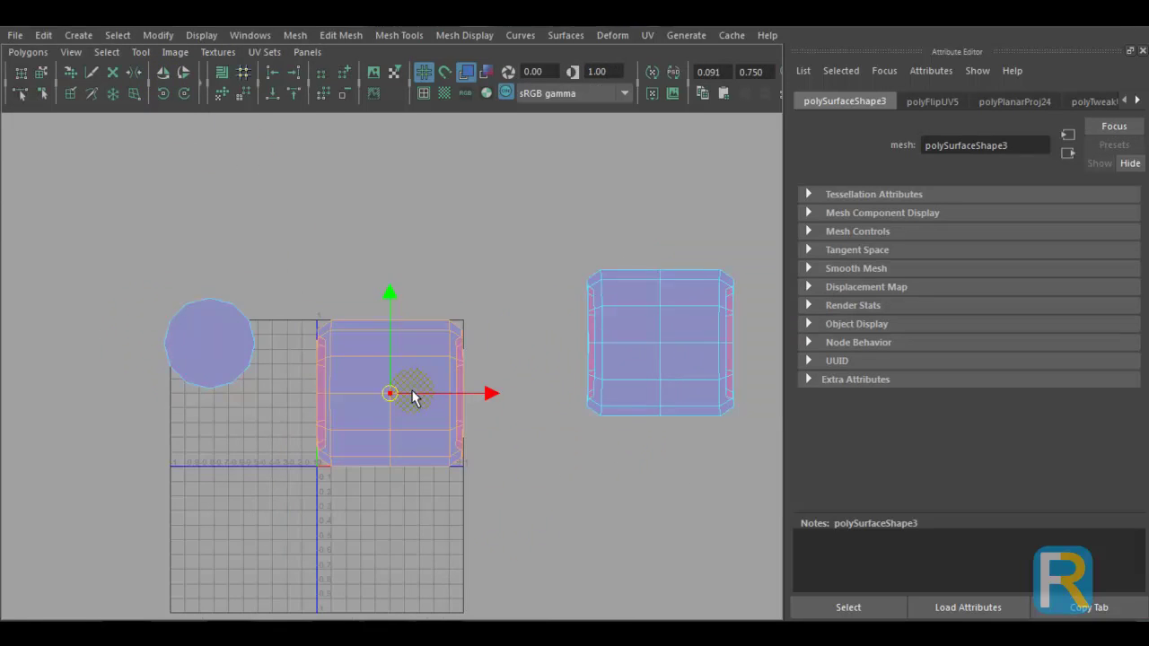
# - Unfold the right tyre shell in two passes, first its upper UV rows and then its lower rows
pyautogui.moveTo(606, 287); pyautogui.dragTo(675, 288, button='right')
pyautogui.keyDown('alt'); pyautogui.moveTo(626, 321); pyautogui.dragTo(523, 351, button='middle'); pyautogui.keyUp('alt')
pyautogui.scroll(2, 503, 332)
pyautogui.moveTo(483, 225); pyautogui.dragTo(772, 341)
pyautogui.keyDown('alt'); pyautogui.moveTo(660, 357); pyautogui.dragTo(529, 345, button='middle'); pyautogui.keyUp('alt')
pyautogui.keyDown('shift'); pyautogui.moveTo(529, 344); pyautogui.dragTo(527, 248, button='right'); pyautogui.keyUp('shift')
pyautogui.moveTo(452, 402); pyautogui.dragTo(696, 606)
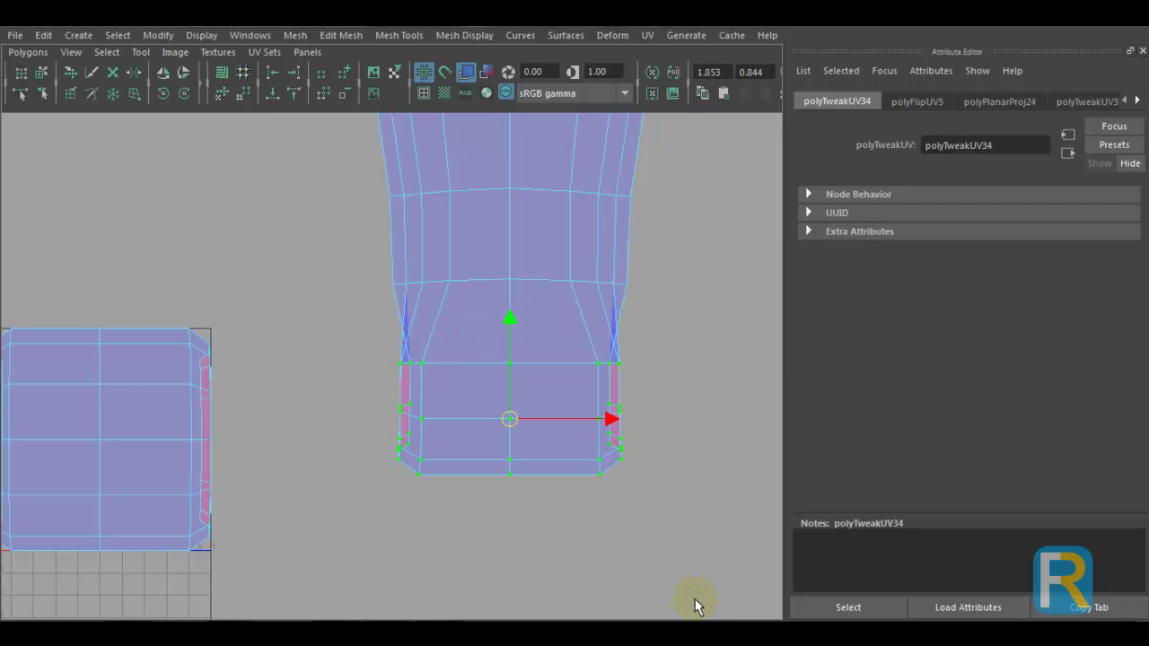
pyautogui.press('g')
# - Unfold the upper UV rows and then the lower rows of the tyre shell in the 0–1 space
pyautogui.keyDown('alt'); pyautogui.moveTo(533, 423); pyautogui.dragTo(490, 404, button='right'); pyautogui.keyUp('alt')
pyautogui.moveTo(146, 329); pyautogui.dragTo(325, 440)
pyautogui.press('g')
pyautogui.moveTo(152, 424)
pyautogui.mouseDown()
pyautogui.moveTo(290, 528)
pyautogui.moveTo(311, 529)
pyautogui.mouseUp()
pyautogui.keyDown('alt'); pyautogui.moveTo(311, 530); pyautogui.dragTo(281, 476, button='right'); pyautogui.keyUp('alt')
# - Refine the unfold of the tyre shell in the 0–1 space across its upper, lower and middle UV rows
pyautogui.moveTo(266, 338); pyautogui.dragTo(328, 421)
pyautogui.moveTo(242, 280); pyautogui.dragTo(343, 415)
pyautogui.press('g')
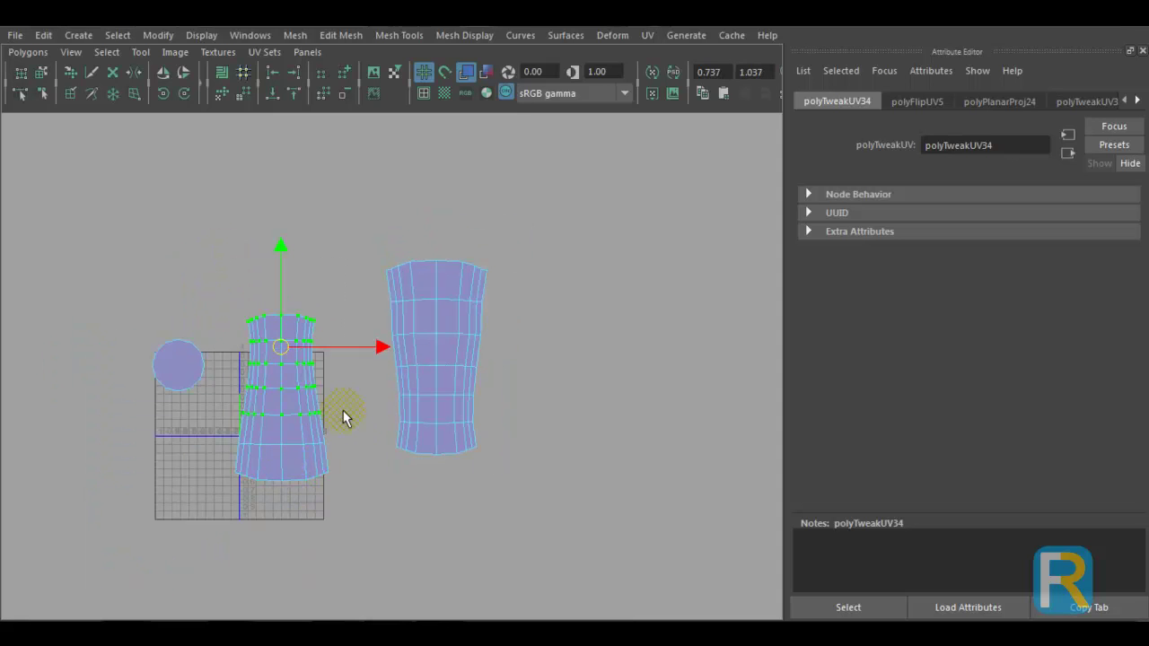
pyautogui.moveTo(238, 455); pyautogui.dragTo(381, 554)
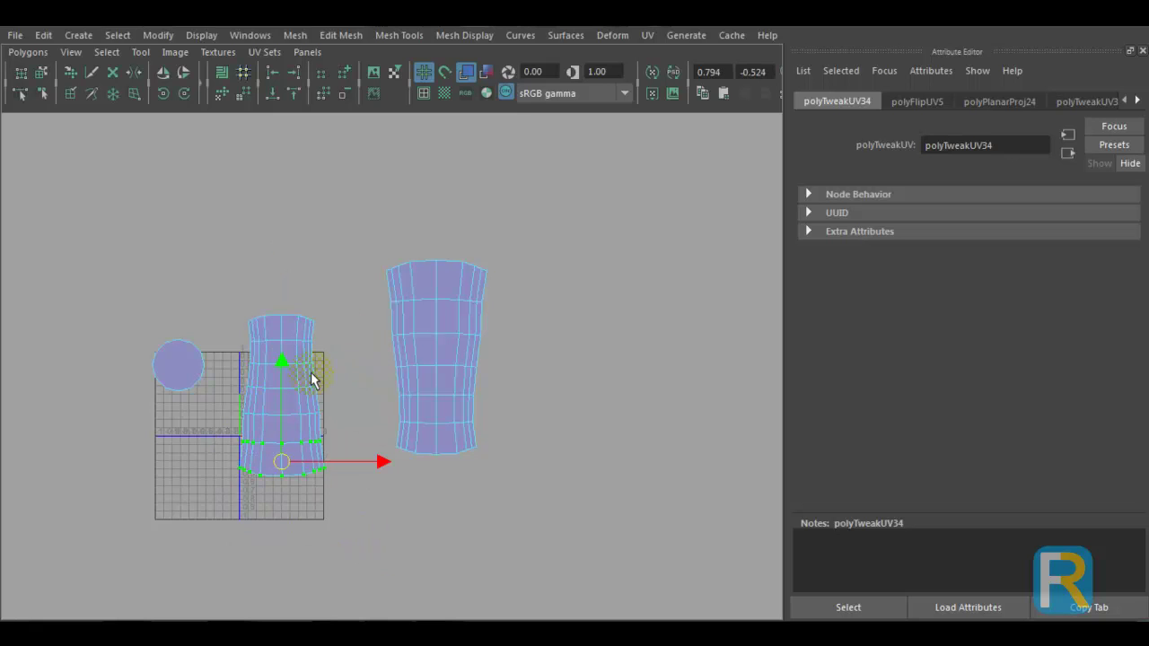
pyautogui.moveTo(254, 427); pyautogui.dragTo(358, 437)
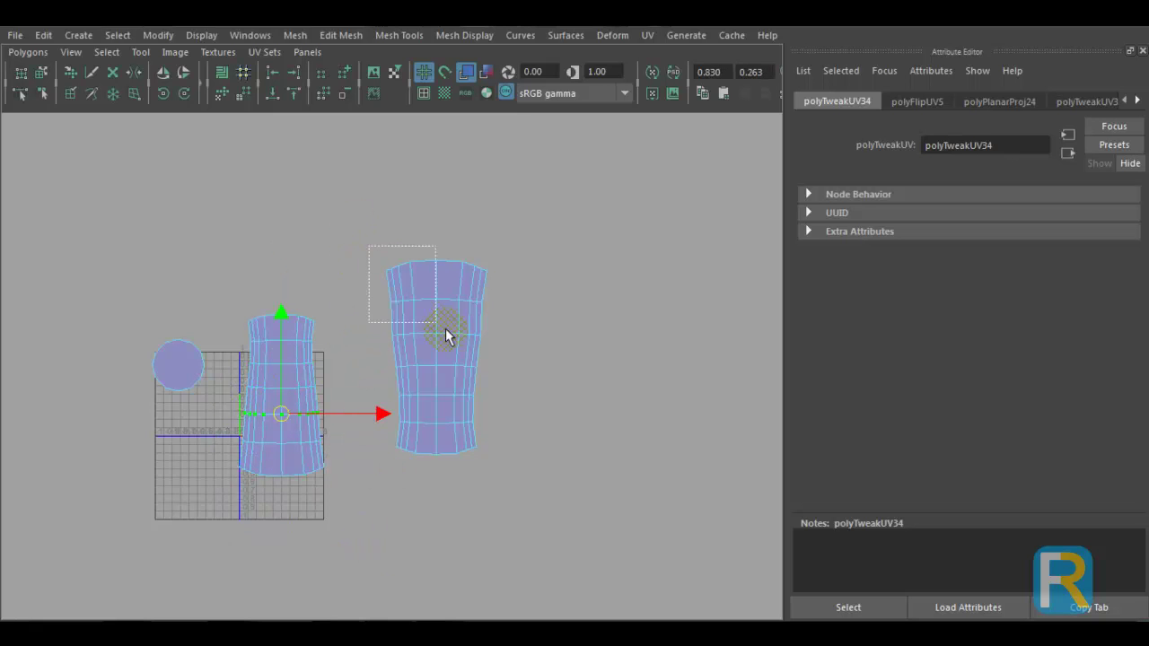
# - Unfold the upper UV rows and then the lower rows of the right tyre shell
pyautogui.moveTo(447, 336); pyautogui.dragTo(514, 363)
pyautogui.moveTo(361, 375); pyautogui.dragTo(588, 533)
pyautogui.press('g')
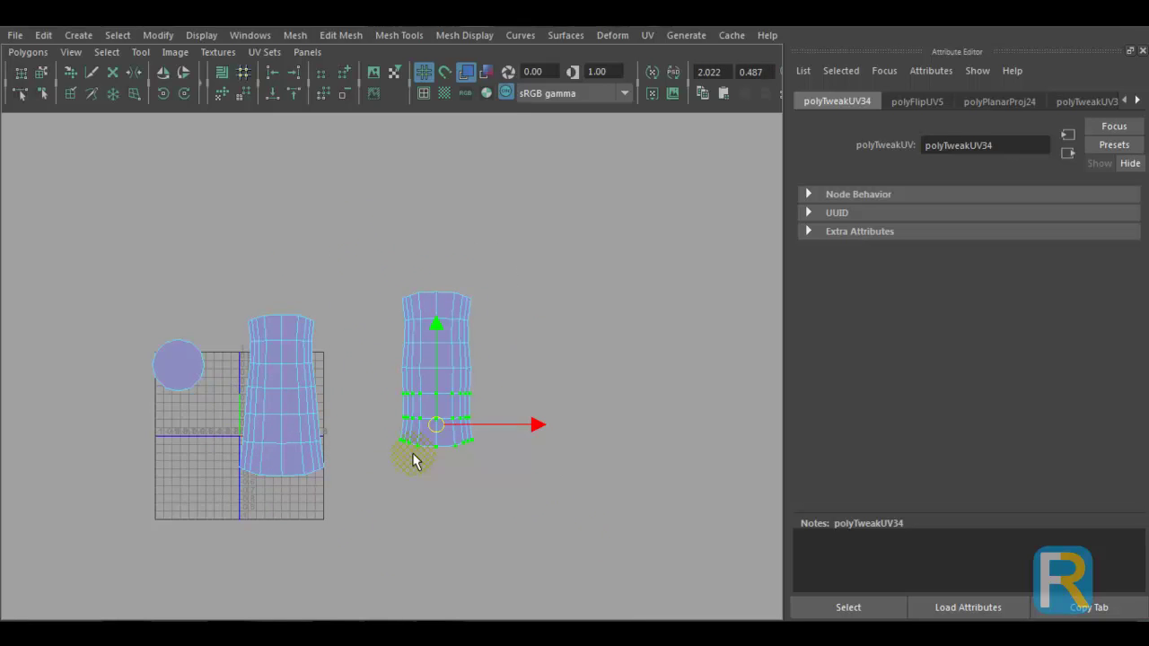
pyautogui.click(346, 416)
pyautogui.moveTo(373, 278); pyautogui.dragTo(537, 533)
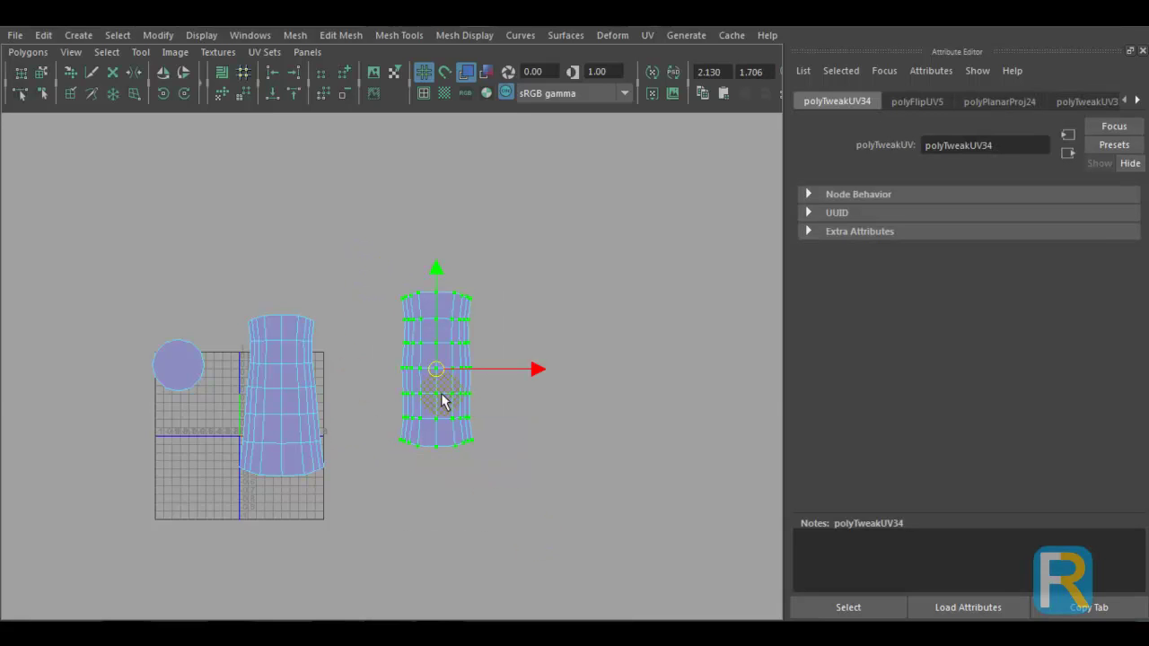
# - Identify the border shared by both tyre halves on the wheel, and move the right tyre shell below the other one
pyautogui.press('space')
pyautogui.keyDown('alt'); pyautogui.moveTo(309, 262); pyautogui.dragTo(467, 248); pyautogui.keyUp('alt')
pyautogui.click(490, 251)
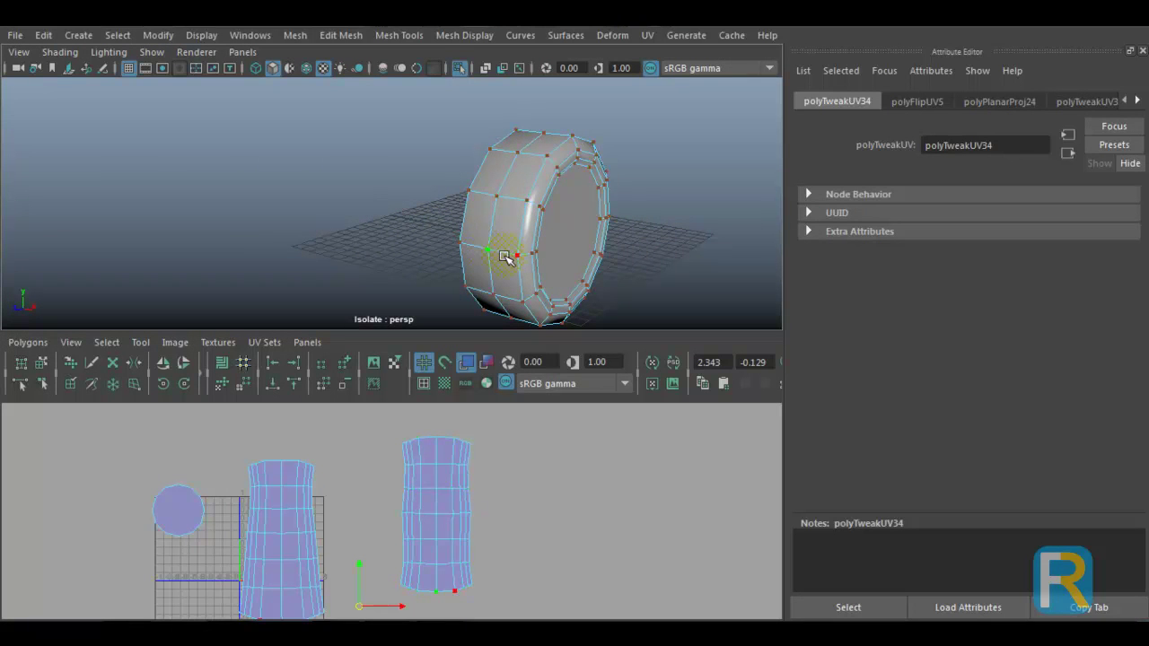
pyautogui.press('space')
pyautogui.scroll(2, 440, 509)
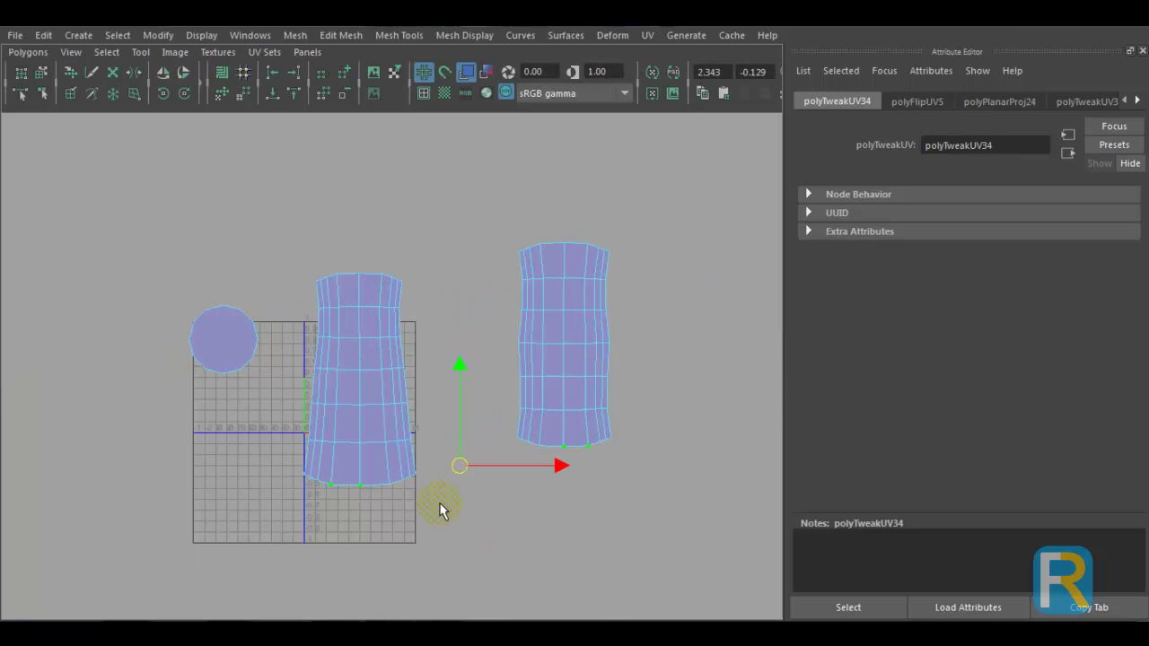
pyautogui.moveTo(497, 220); pyautogui.dragTo(718, 507)
pyautogui.moveTo(565, 349); pyautogui.dragTo(349, 593)
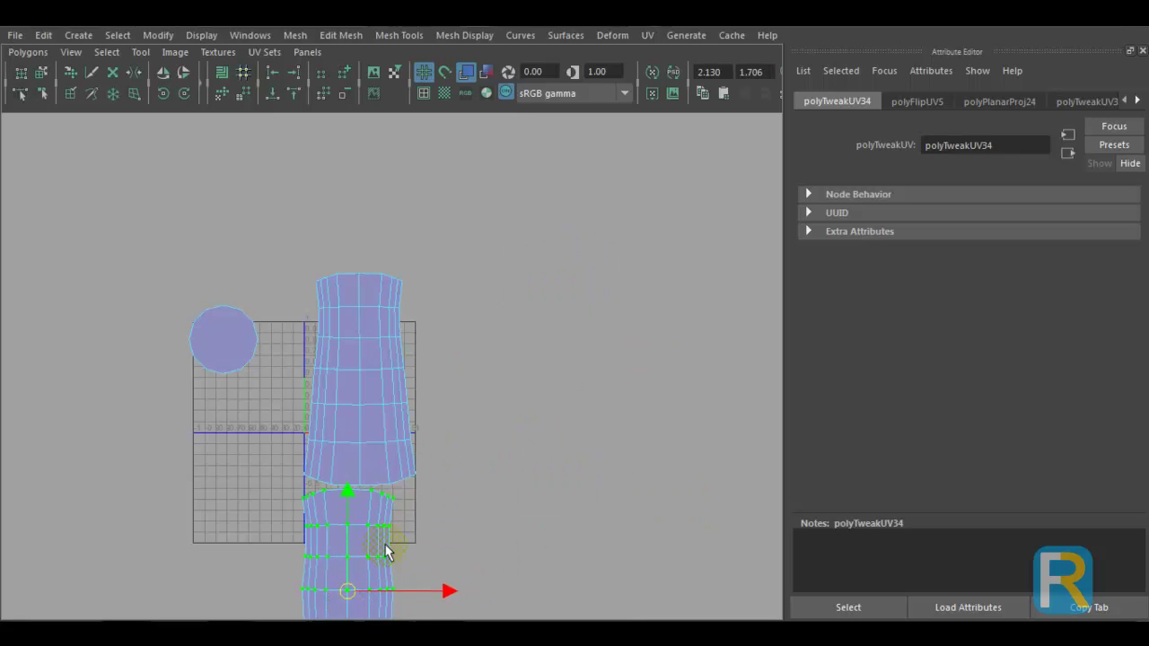
pyautogui.keyDown('alt'); pyautogui.moveTo(387, 551); pyautogui.dragTo(424, 410, button='middle'); pyautogui.keyUp('alt')
# - Rotate the lower tyre shell 180 degrees and place it directly against the border of the shell above
pyautogui.click(184, 97)
pyautogui.click(184, 97)
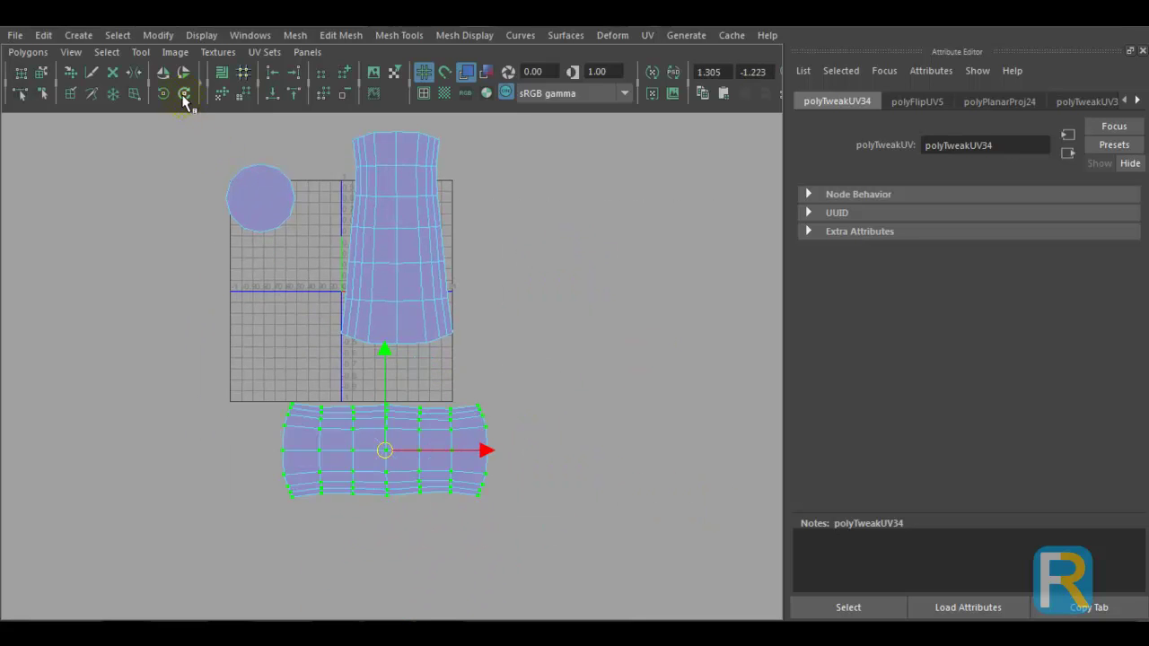
pyautogui.click(184, 97)
pyautogui.click(184, 97)
pyautogui.scroll(3, 416, 492)
pyautogui.moveTo(380, 527); pyautogui.dragTo(402, 514)
# - Merge the facing border UVs of the two tyre shells into one continuous strip
pyautogui.moveTo(285, 290); pyautogui.dragTo(559, 360)
pyautogui.click(27, 51)
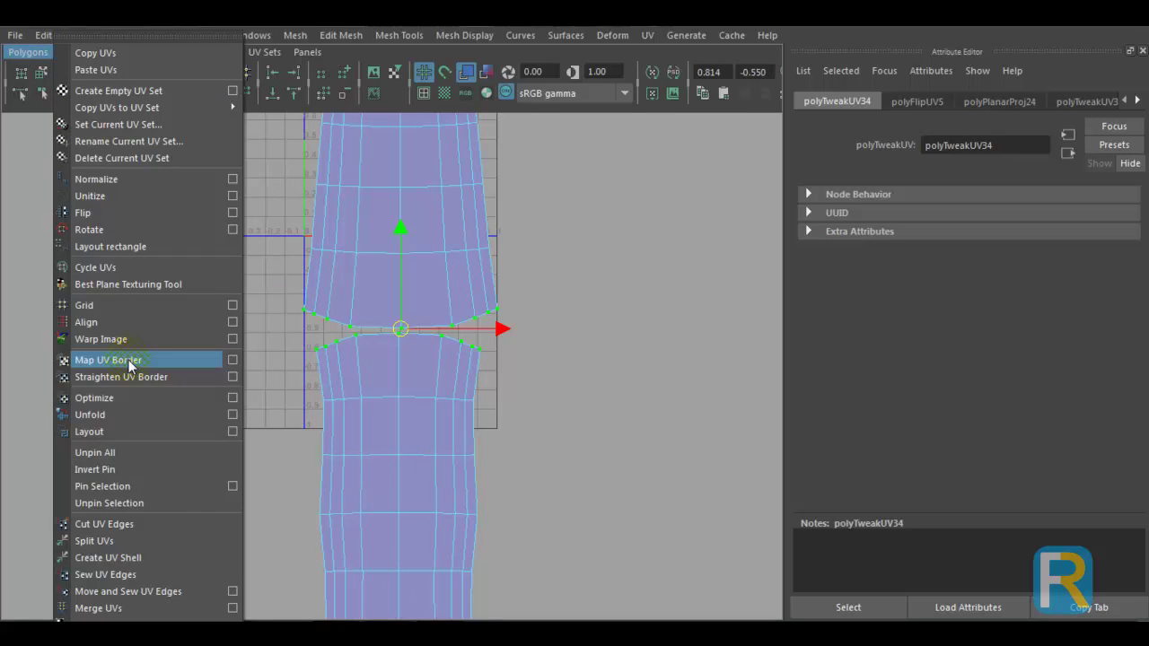
pyautogui.click(131, 608)
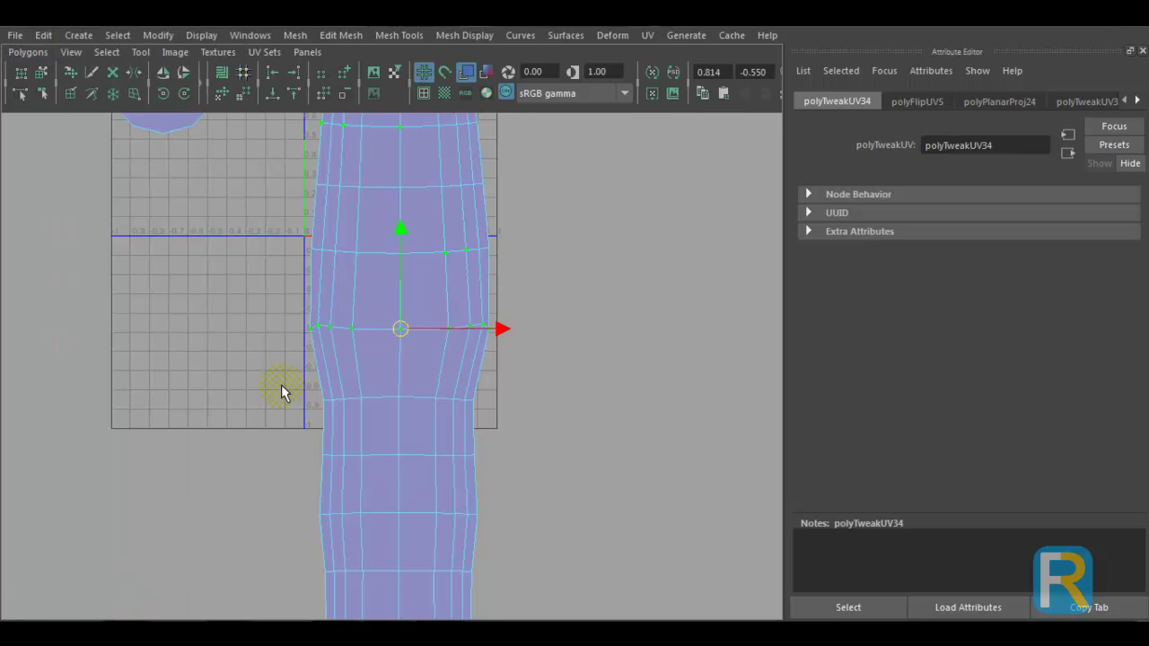
# - Try to unfold the upper and lower UV rows of the merged tyre strip, and undo it
pyautogui.scroll(-5, 296, 382)
pyautogui.keyDown('alt'); pyautogui.moveTo(363, 270); pyautogui.dragTo(367, 303, button='middle'); pyautogui.keyUp('alt')
pyautogui.moveTo(260, 184); pyautogui.dragTo(540, 345)
pyautogui.keyDown('shift'); pyautogui.moveTo(446, 269); pyautogui.dragTo(374, 341, button='right'); pyautogui.keyUp('shift')
pyautogui.moveTo(458, 465); pyautogui.dragTo(578, 578)
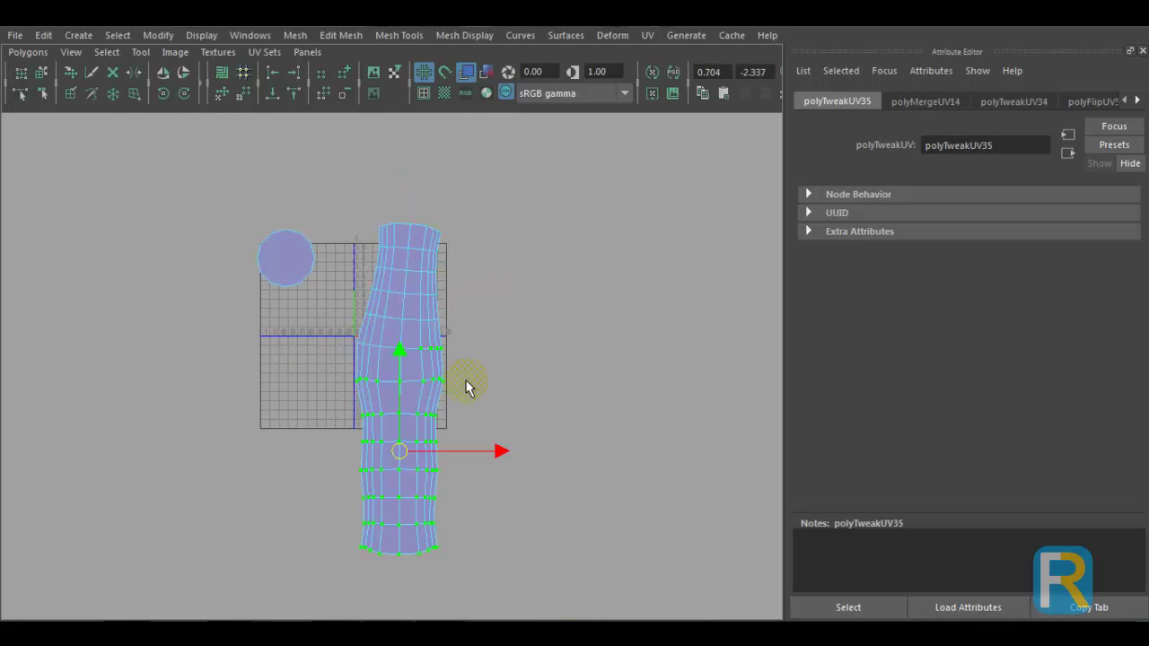
pyautogui.keyDown('shift'); pyautogui.moveTo(466, 382); pyautogui.dragTo(452, 291, button='right'); pyautogui.keyUp('shift')
pyautogui.hotkey('ctrl', 'z')
pyautogui.hotkey('ctrl', 'z')
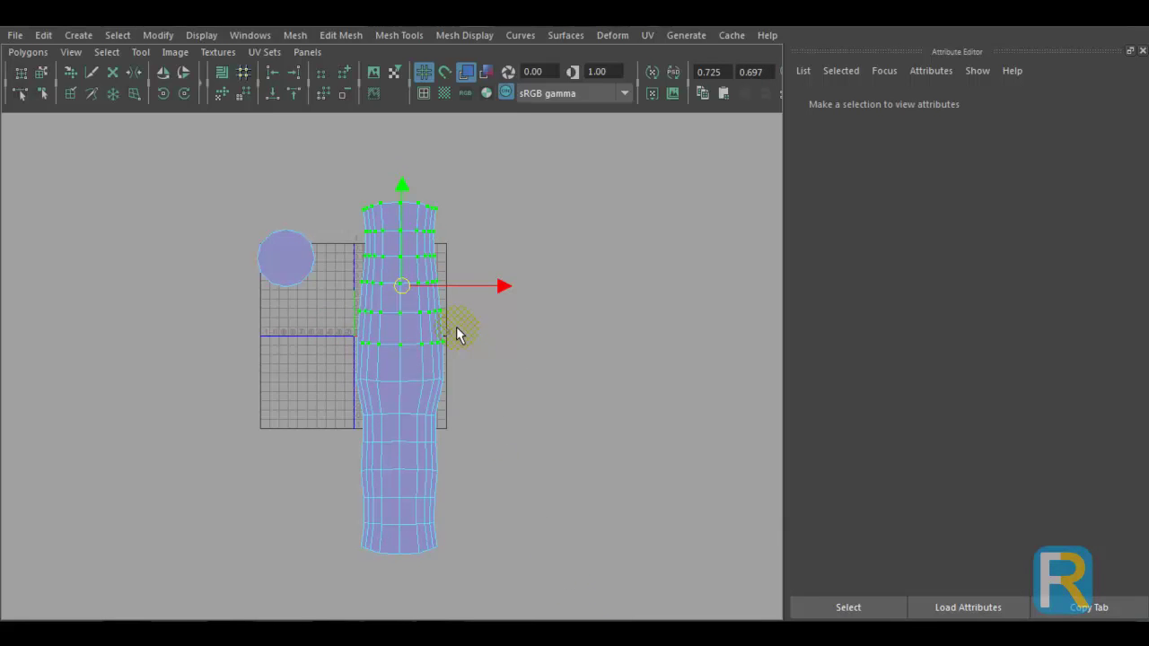
# - Align the UVs of the tyre strip's top border to their highest V value
pyautogui.scroll(6, 456, 335)
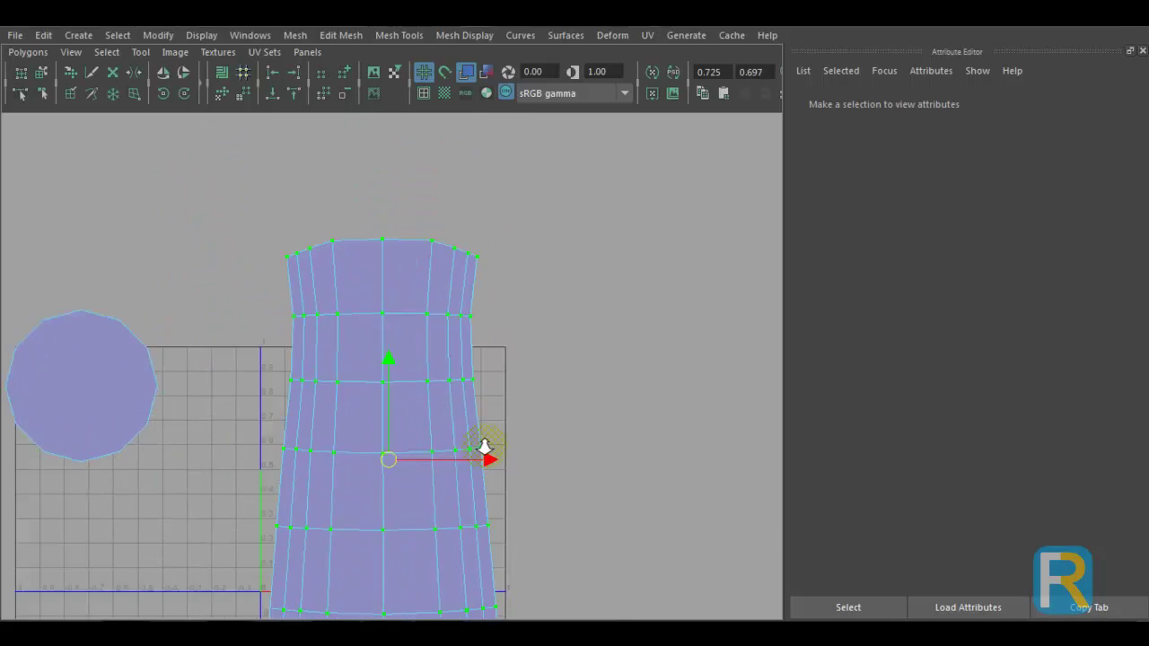
pyautogui.scroll(3, 424, 410)
pyautogui.moveTo(153, 195); pyautogui.dragTo(625, 361)
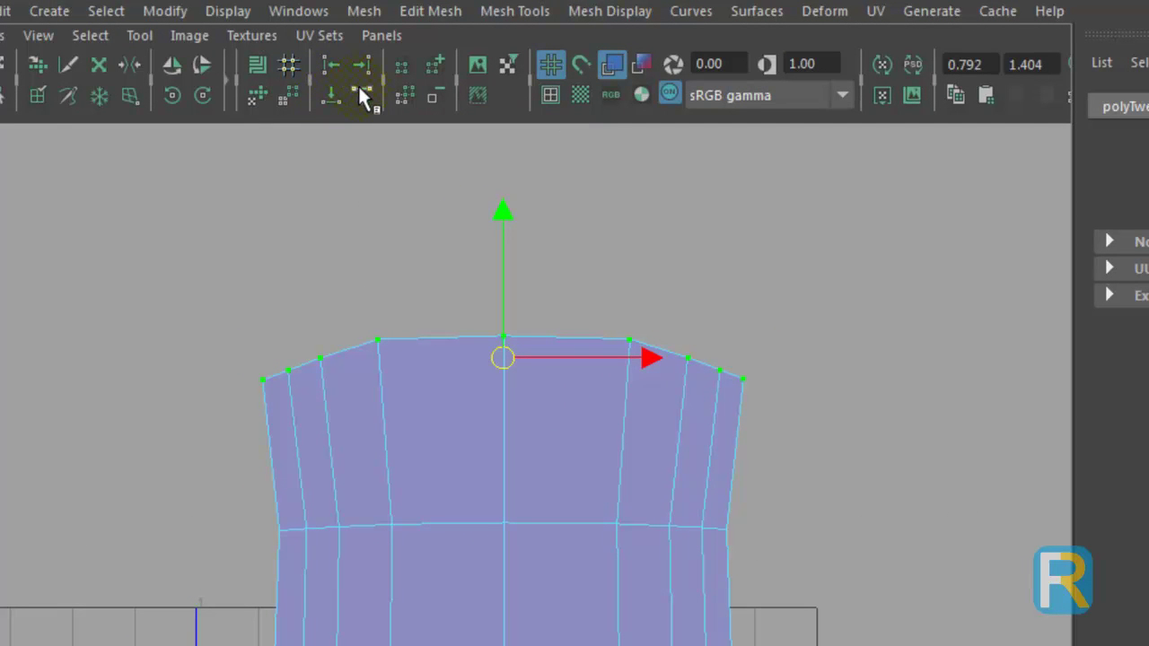
pyautogui.click(360, 90)
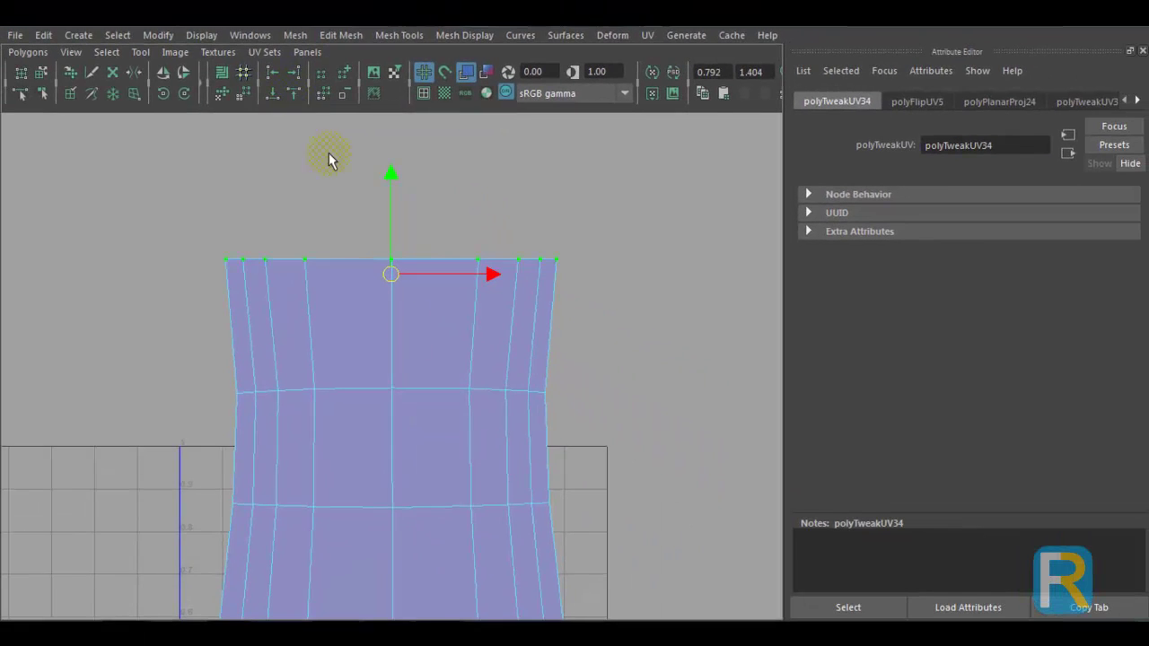
# - Align the UVs of the tyre strip's bottom border to their lowest V value
pyautogui.keyDown('alt'); pyautogui.moveTo(449, 499); pyautogui.dragTo(436, 301, button='middle'); pyautogui.keyUp('alt')
pyautogui.moveTo(248, 400); pyautogui.dragTo(684, 528)
pyautogui.scroll(2, 456, 398)
pyautogui.click(268, 99)
# - Select all UVs along the tyre strip's left border and align them to their minimum U value
pyautogui.keyDown('alt'); pyautogui.moveTo(425, 368); pyautogui.dragTo(401, 277, button='right'); pyautogui.keyUp('alt')
pyautogui.keyDown('alt'); pyautogui.moveTo(333, 169); pyautogui.dragTo(414, 475, button='middle'); pyautogui.keyUp('alt')
pyautogui.scroll(1, 414, 475)
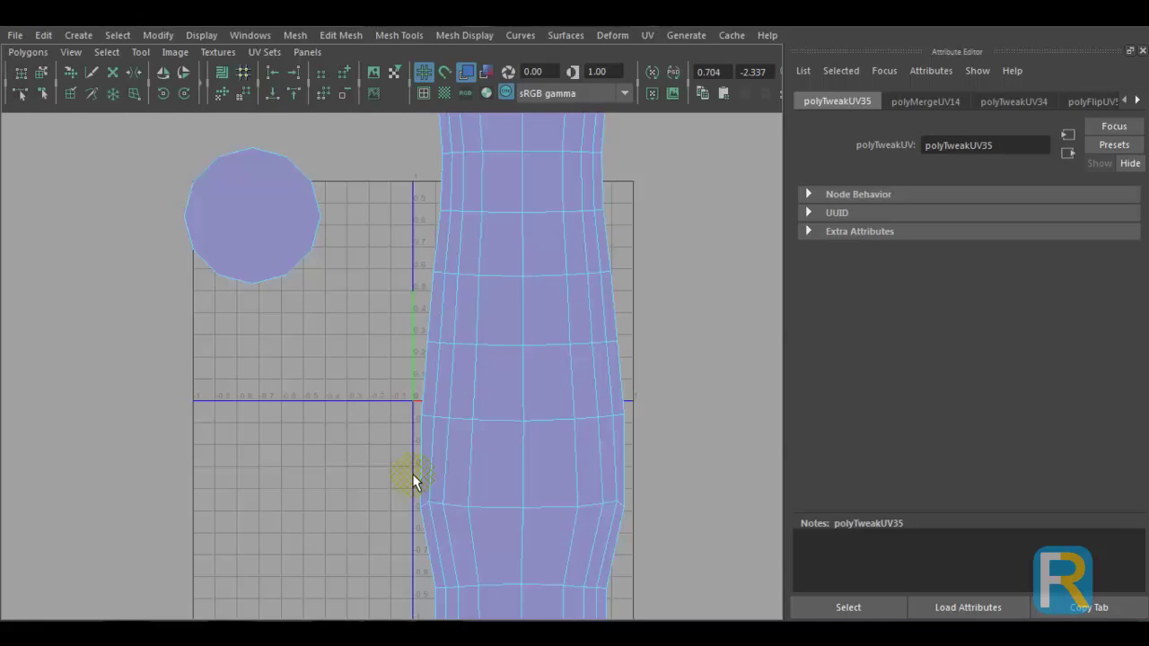
pyautogui.scroll(1, 413, 476)
pyautogui.keyDown('alt'); pyautogui.moveTo(456, 303); pyautogui.dragTo(433, 515, button='middle'); pyautogui.keyUp('alt')
pyautogui.moveTo(432, 362); pyautogui.dragTo(429, 377)
pyautogui.keyDown('alt'); pyautogui.moveTo(441, 405); pyautogui.dragTo(422, 283, button='middle'); pyautogui.keyUp('alt')
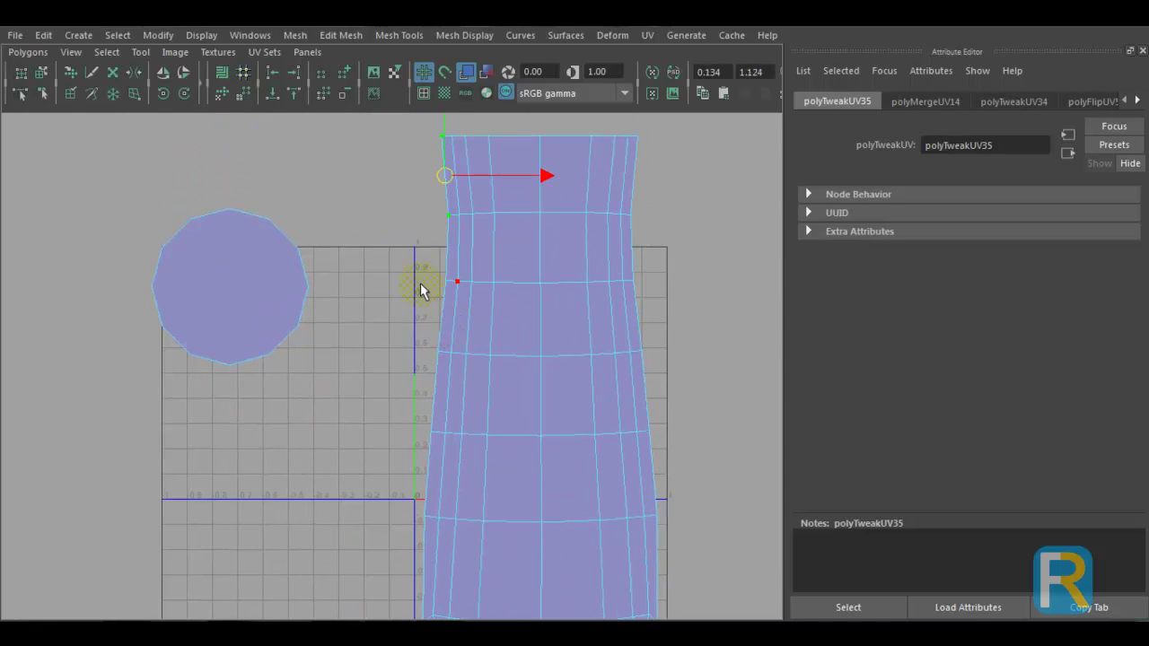
pyautogui.keyDown('alt'); pyautogui.moveTo(448, 374); pyautogui.dragTo(446, 283, button='middle'); pyautogui.keyUp('alt')
pyautogui.moveTo(401, 294); pyautogui.dragTo(455, 423)
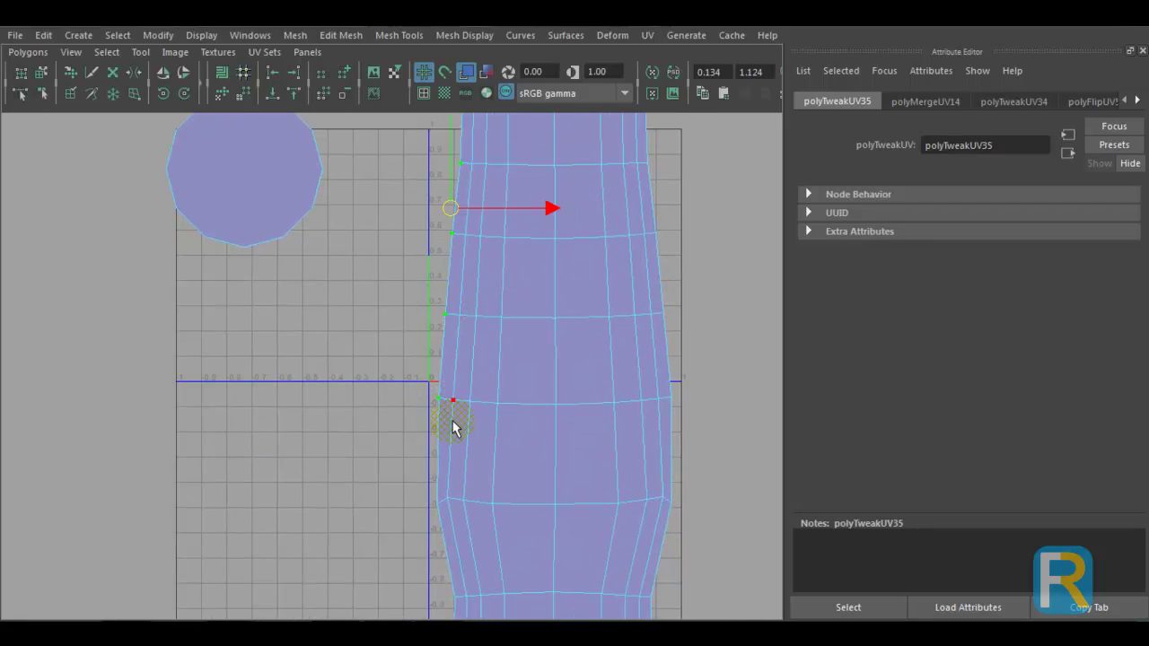
pyautogui.keyDown('alt'); pyautogui.moveTo(455, 422); pyautogui.dragTo(484, 308, button='middle'); pyautogui.keyUp('alt')
pyautogui.moveTo(459, 392); pyautogui.dragTo(478, 455)
pyautogui.moveTo(480, 496); pyautogui.dragTo(476, 505)
pyautogui.keyDown('alt'); pyautogui.moveTo(470, 526); pyautogui.dragTo(449, 366, button='middle'); pyautogui.keyUp('alt')
pyautogui.moveTo(382, 350); pyautogui.dragTo(456, 549)
pyautogui.keyDown('alt'); pyautogui.moveTo(451, 544); pyautogui.dragTo(426, 332, button='middle'); pyautogui.keyUp('alt')
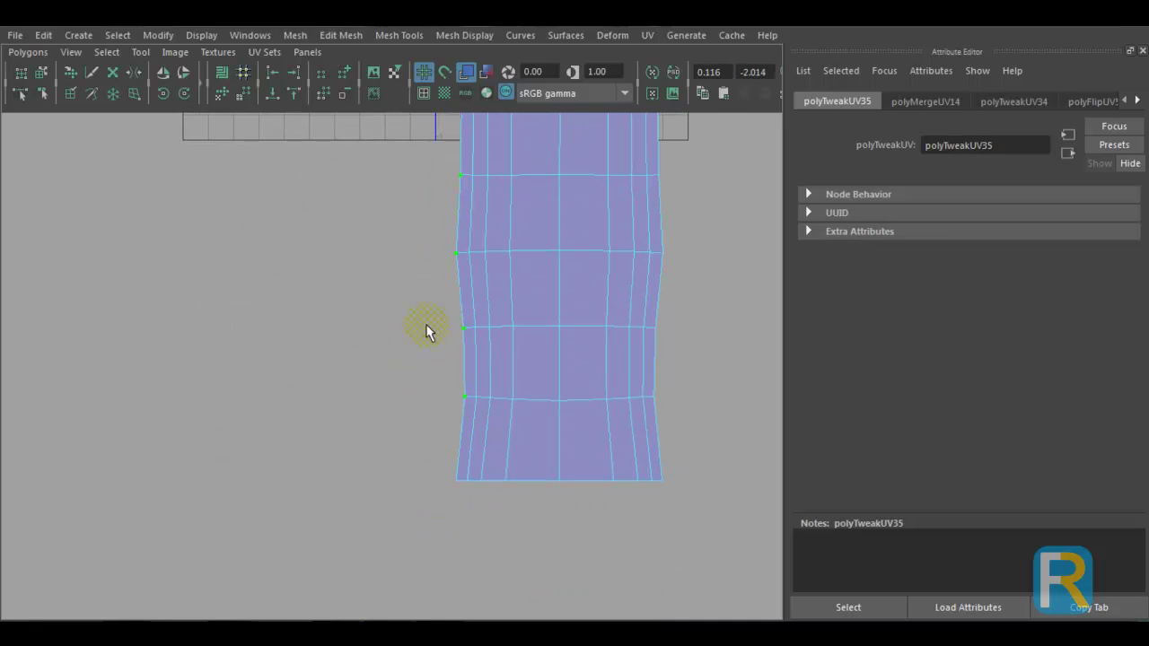
pyautogui.moveTo(458, 519); pyautogui.dragTo(459, 519)
pyautogui.click(277, 73)
# - Select all UVs along the tyre strip's right border and align them to their maximum U value
pyautogui.scroll(-2, 618, 316)
pyautogui.keyDown('alt'); pyautogui.moveTo(618, 313); pyautogui.dragTo(575, 503, button='middle'); pyautogui.keyUp('alt')
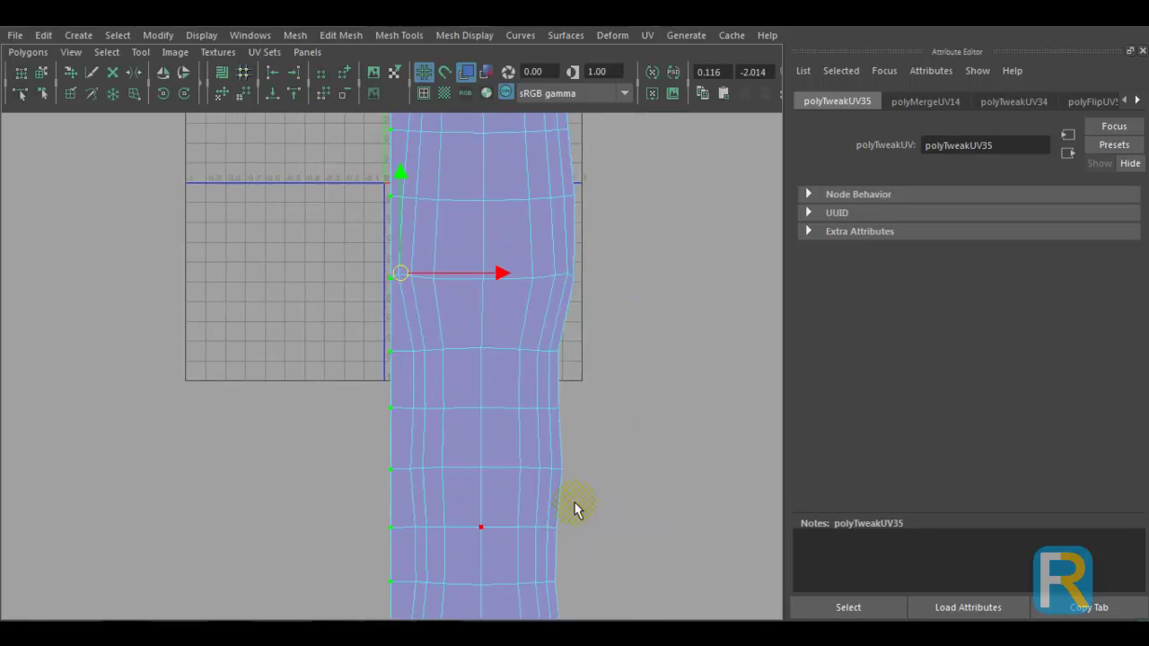
pyautogui.keyDown('alt'); pyautogui.moveTo(571, 280); pyautogui.dragTo(539, 416, button='middle'); pyautogui.keyUp('alt')
pyautogui.scroll(2, 521, 415)
pyautogui.keyDown('alt'); pyautogui.moveTo(510, 258); pyautogui.dragTo(460, 496, button='middle'); pyautogui.keyUp('alt')
pyautogui.moveTo(488, 169); pyautogui.dragTo(465, 225)
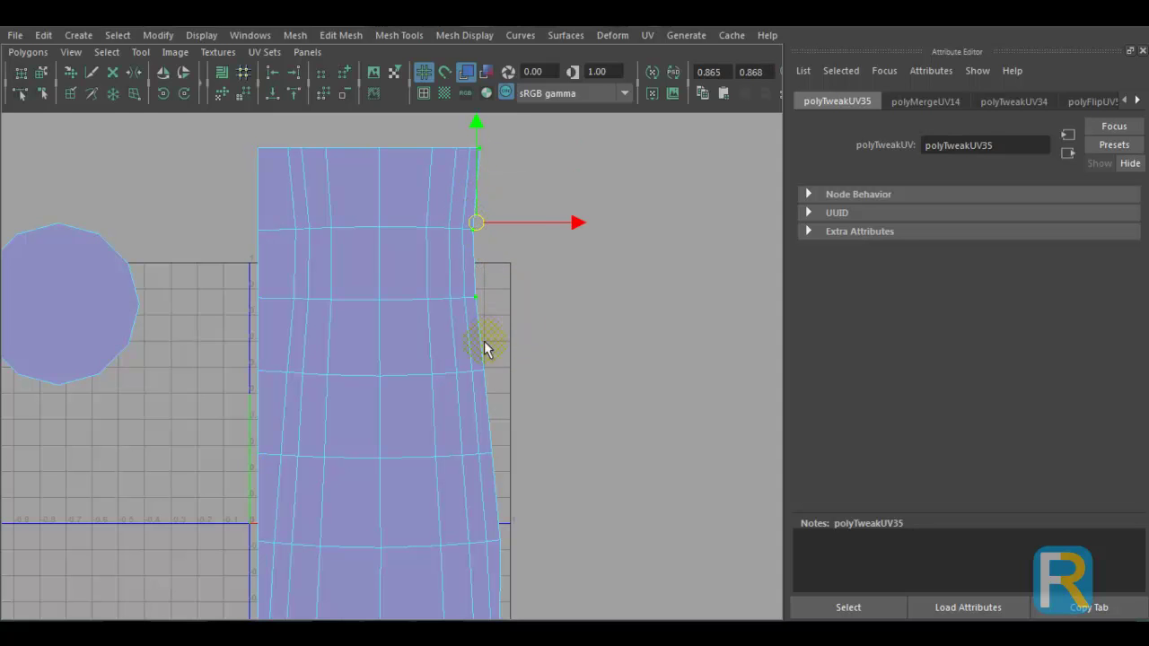
pyautogui.keyDown('shift'); pyautogui.moveTo(505, 409); pyautogui.dragTo(507, 415); pyautogui.keyUp('shift')
pyautogui.keyDown('alt'); pyautogui.moveTo(512, 430); pyautogui.dragTo(443, 292, button='middle'); pyautogui.keyUp('alt')
pyautogui.keyDown('shift'); pyautogui.moveTo(417, 299); pyautogui.dragTo(439, 376); pyautogui.keyUp('shift')
pyautogui.keyDown('shift'); pyautogui.click(428, 402); pyautogui.keyUp('shift')
pyautogui.keyDown('shift'); pyautogui.moveTo(423, 500); pyautogui.dragTo(439, 527); pyautogui.keyUp('shift')
pyautogui.keyDown('alt'); pyautogui.moveTo(442, 496); pyautogui.dragTo(481, 332, button='middle'); pyautogui.keyUp('alt')
pyautogui.moveTo(476, 490); pyautogui.dragTo(467, 523)
pyautogui.keyDown('alt'); pyautogui.moveTo(467, 523); pyautogui.dragTo(408, 435, button='middle'); pyautogui.keyUp('alt')
pyautogui.moveTo(433, 415); pyautogui.dragTo(446, 415)
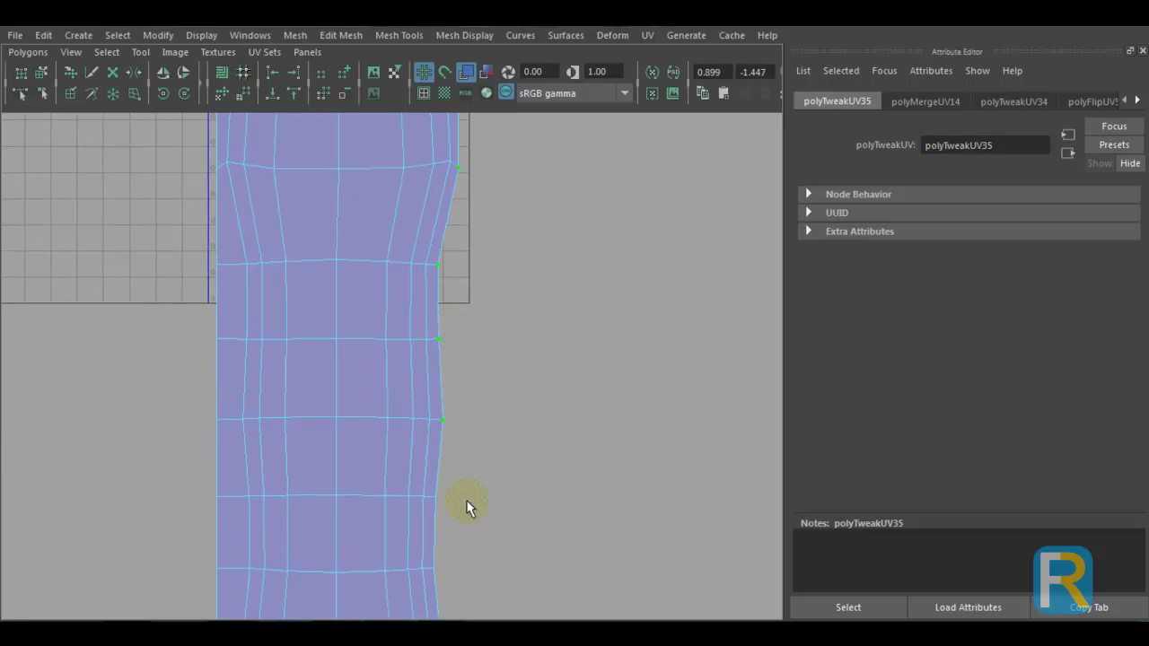
pyautogui.keyDown('shift'); pyautogui.moveTo(428, 490); pyautogui.dragTo(455, 517); pyautogui.keyUp('shift')
pyautogui.keyDown('alt'); pyautogui.moveTo(455, 517); pyautogui.dragTo(467, 359, button='middle'); pyautogui.keyUp('alt')
pyautogui.moveTo(473, 467); pyautogui.dragTo(494, 537)
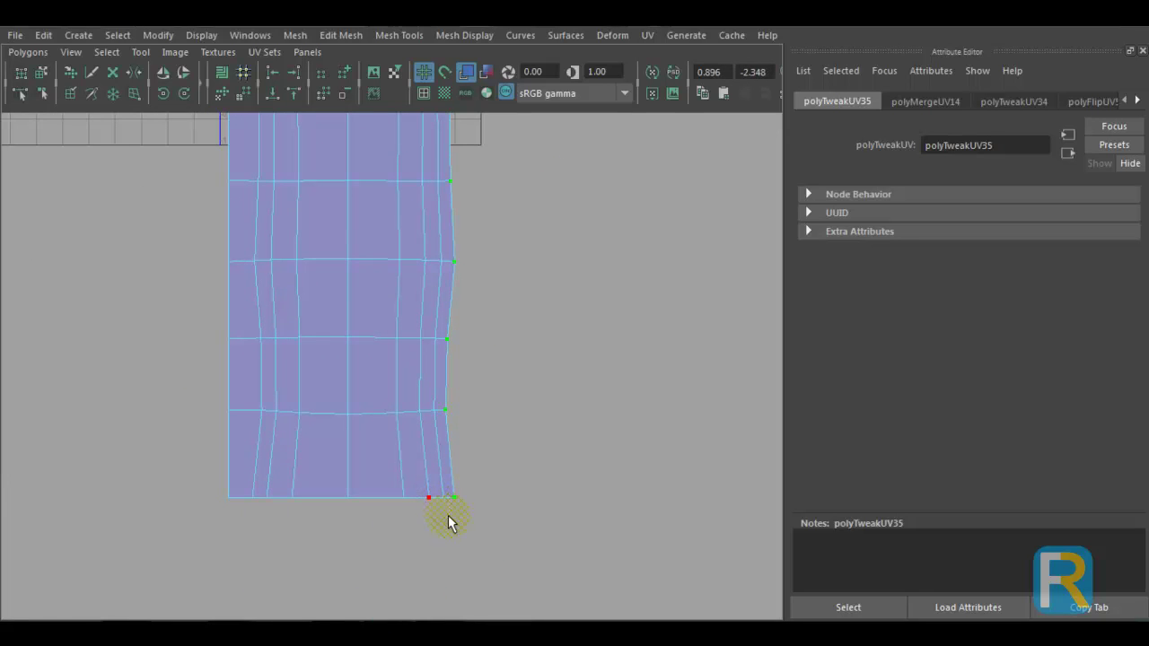
pyautogui.click(301, 74)
# - Unfold the inner UVs in the upper and middle rows of the tyre strip, keeping the straightened side borders out
pyautogui.scroll(-2, 487, 296)
pyautogui.keyDown('alt'); pyautogui.moveTo(488, 295); pyautogui.dragTo(515, 554, button='middle'); pyautogui.keyUp('alt')
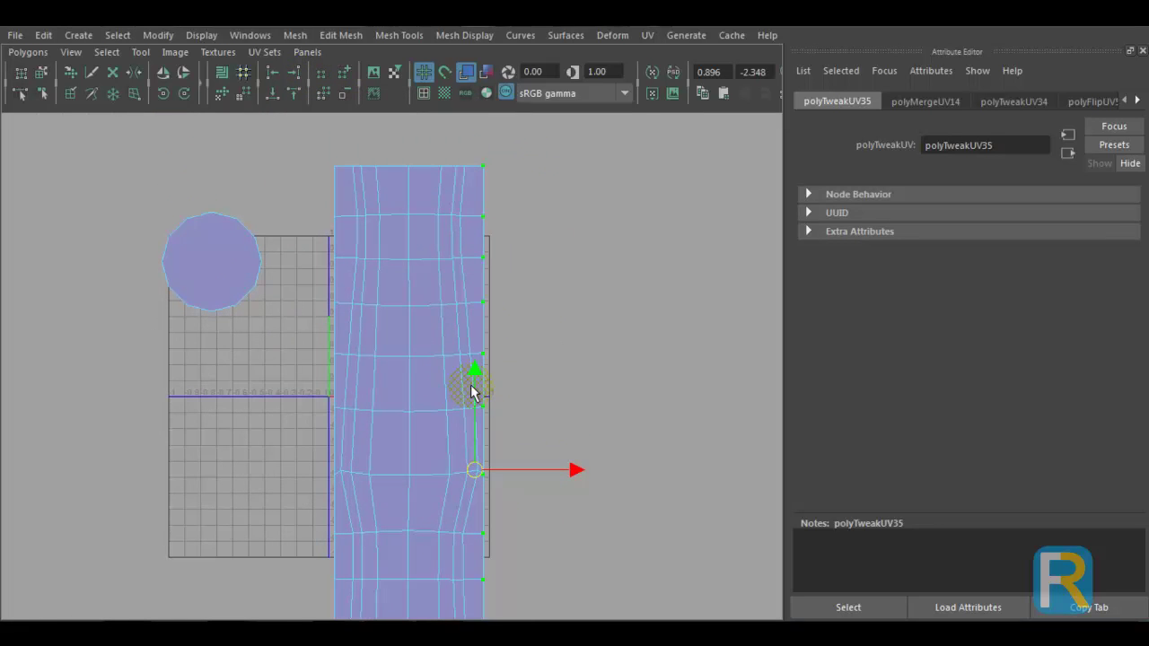
pyautogui.moveTo(347, 180); pyautogui.dragTo(473, 387)
pyautogui.keyDown('shift'); pyautogui.moveTo(409, 286); pyautogui.dragTo(414, 240, button='right'); pyautogui.keyUp('shift')
pyautogui.keyDown('alt'); pyautogui.moveTo(410, 313); pyautogui.dragTo(421, 169, button='middle'); pyautogui.keyUp('alt')
pyautogui.moveTo(357, 302); pyautogui.dragTo(493, 419)
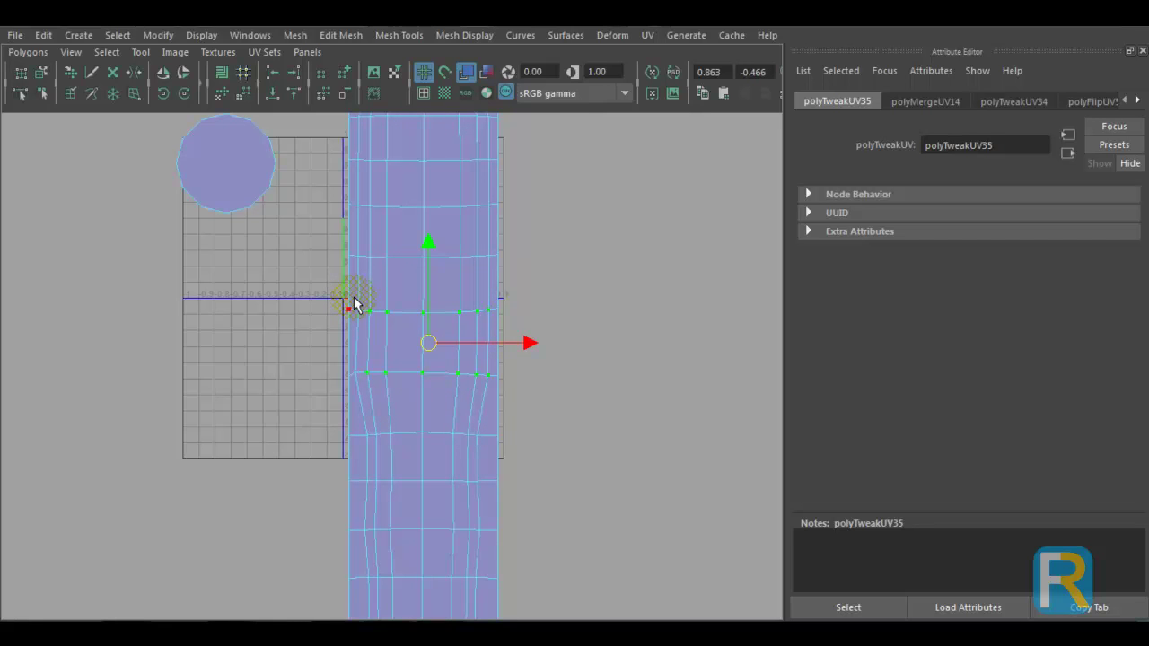
pyautogui.moveTo(379, 389); pyautogui.dragTo(400, 428)
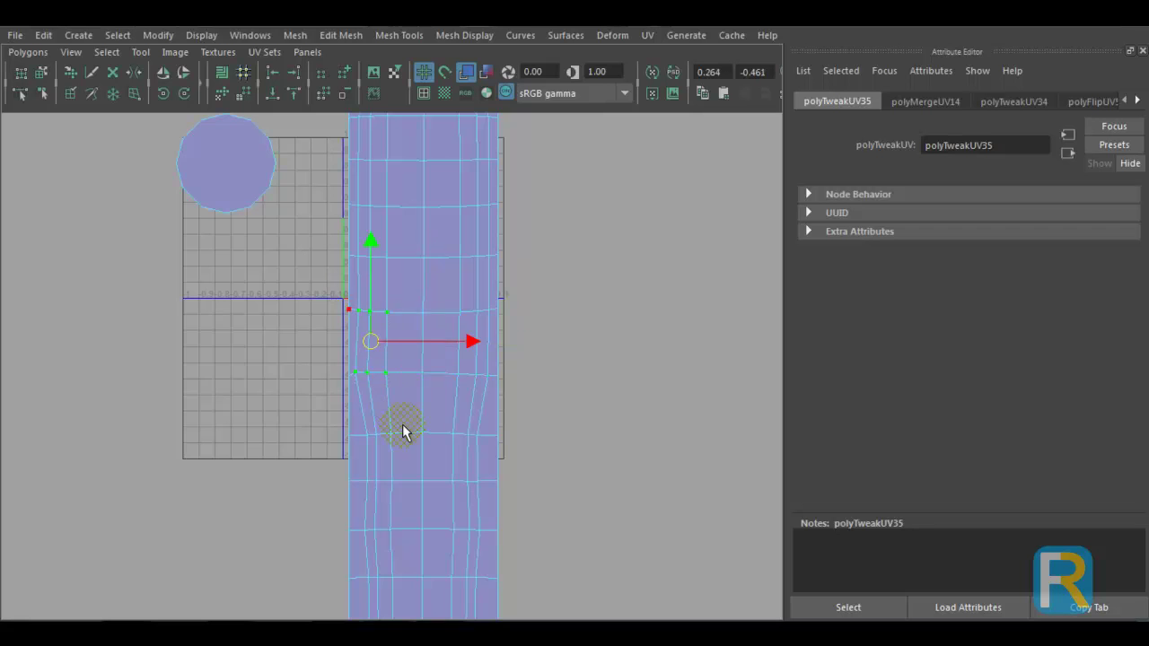
# - Unfold the inner UVs of the tyre strip's lower rows and align its bottom border to the lowest V value
pyautogui.keyDown('alt'); pyautogui.moveTo(403, 439); pyautogui.dragTo(401, 284, button='middle'); pyautogui.keyUp('alt')
pyautogui.moveTo(356, 286); pyautogui.dragTo(486, 499)
pyautogui.press('g')
pyautogui.moveTo(359, 537)
pyautogui.mouseDown()
pyautogui.moveTo(477, 569)
pyautogui.moveTo(509, 500)
pyautogui.mouseUp()
pyautogui.click(543, 407)
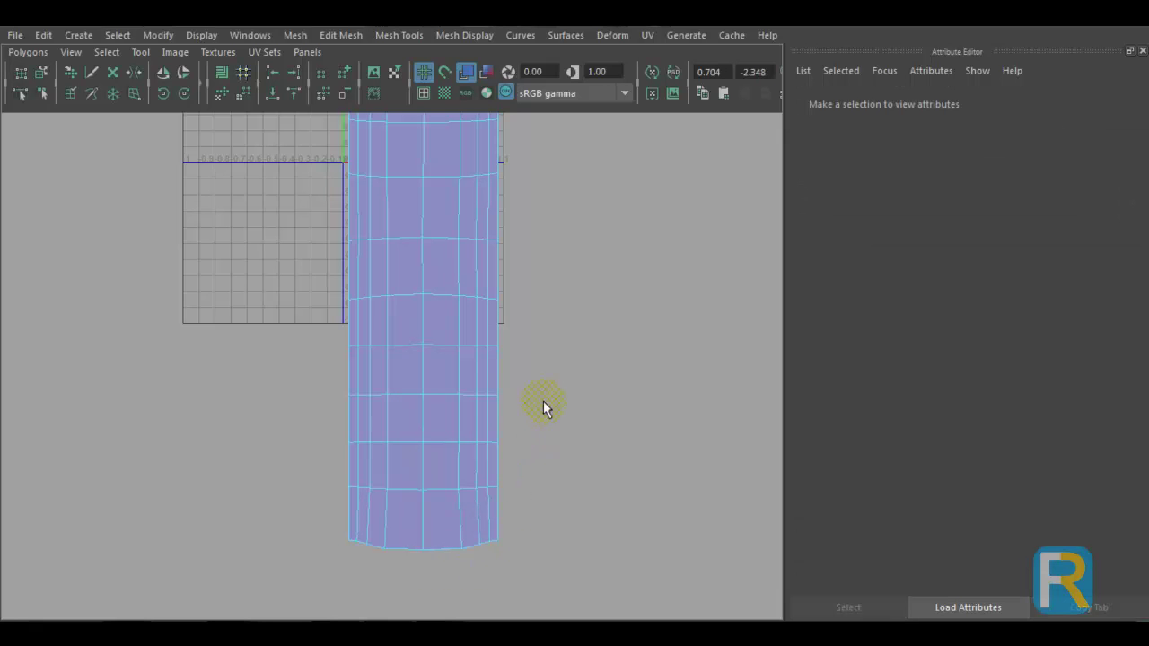
pyautogui.moveTo(303, 532); pyautogui.dragTo(537, 564)
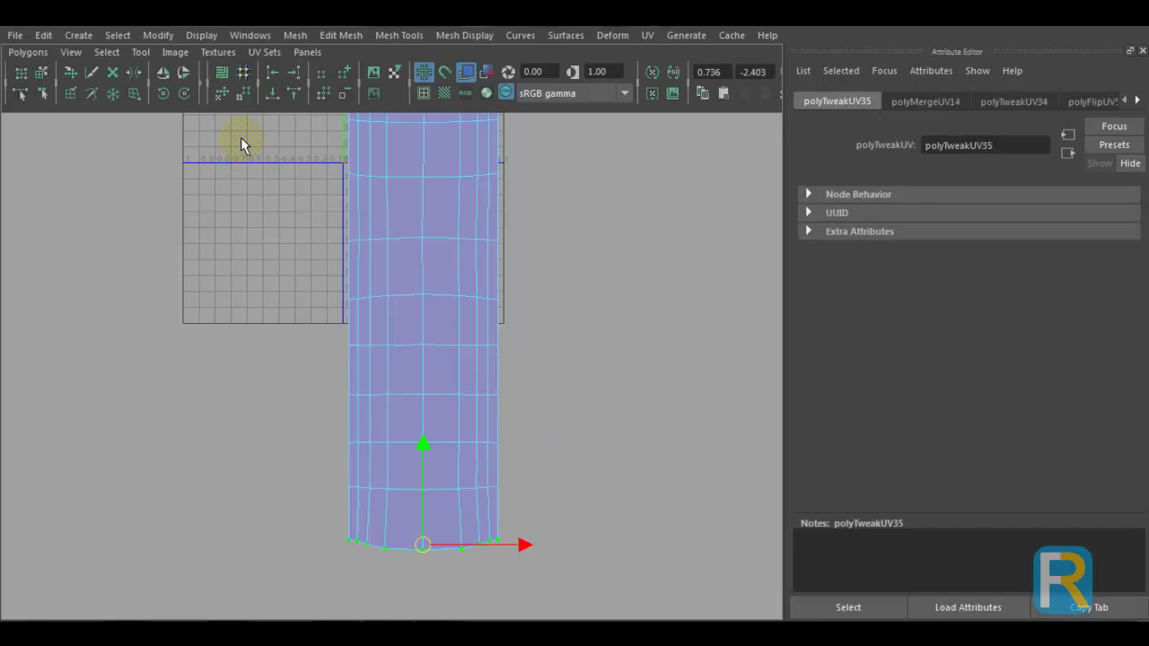
pyautogui.click(273, 93)
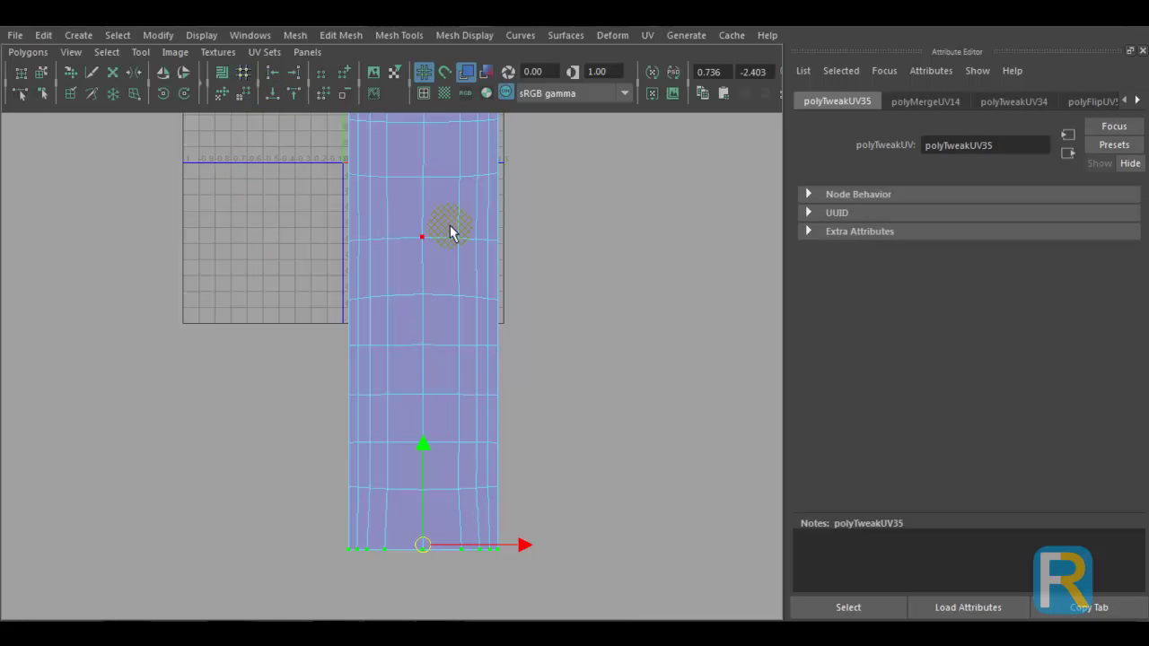
# - Unfold the top rows of the tyre strip and align its top border UVs to the highest V value
pyautogui.keyDown('alt'); pyautogui.moveTo(449, 229); pyautogui.dragTo(386, 592, button='middle'); pyautogui.keyUp('alt')
pyautogui.scroll(4, 383, 366)
pyautogui.moveTo(232, 282); pyautogui.dragTo(508, 323)
pyautogui.keyDown('shift'); pyautogui.moveTo(307, 259); pyautogui.dragTo(304, 186, button='right'); pyautogui.keyUp('shift')
pyautogui.moveTo(113, 223); pyautogui.dragTo(572, 313)
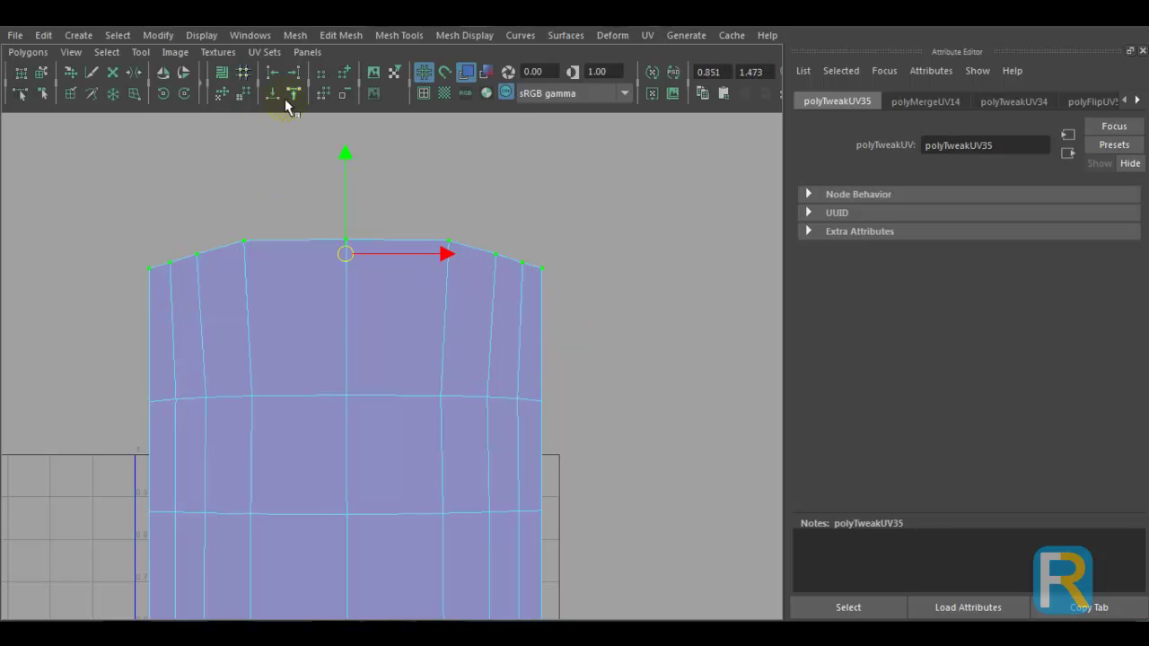
pyautogui.click(293, 93)
pyautogui.scroll(-5, 532, 364)
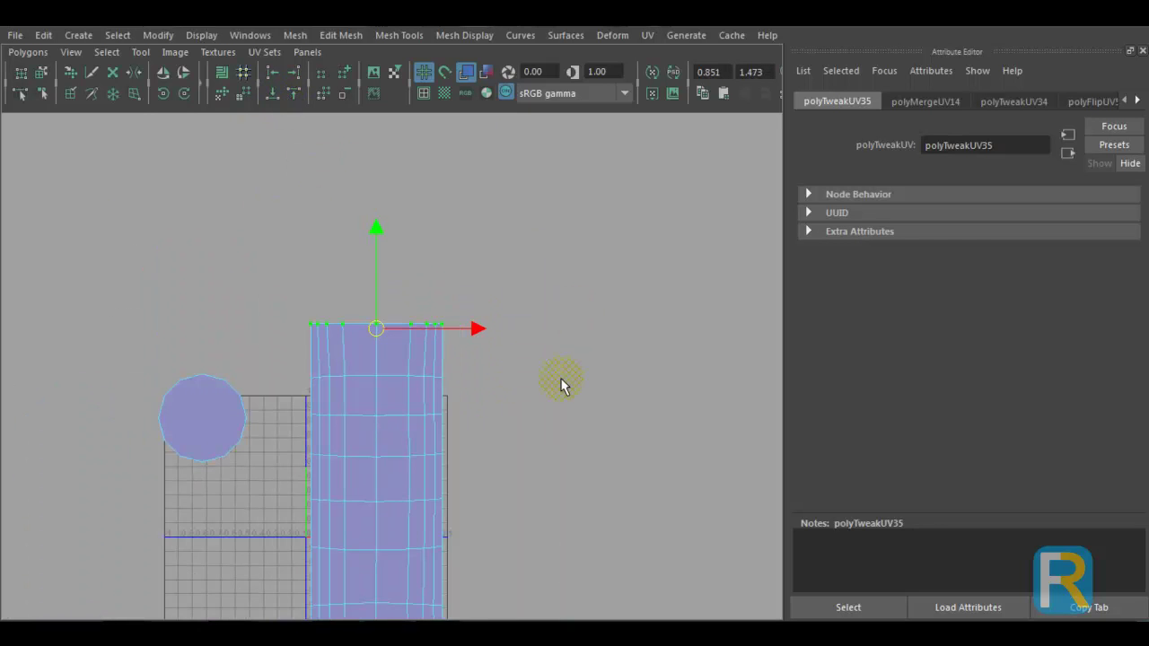
pyautogui.click(561, 378)
# - Scale down the complete tyre strip shell and move it inside the 0–1 UV space
pyautogui.scroll(-5, 530, 382)
pyautogui.keyDown('alt'); pyautogui.moveTo(445, 450); pyautogui.dragTo(514, 343, button='middle'); pyautogui.keyUp('alt')
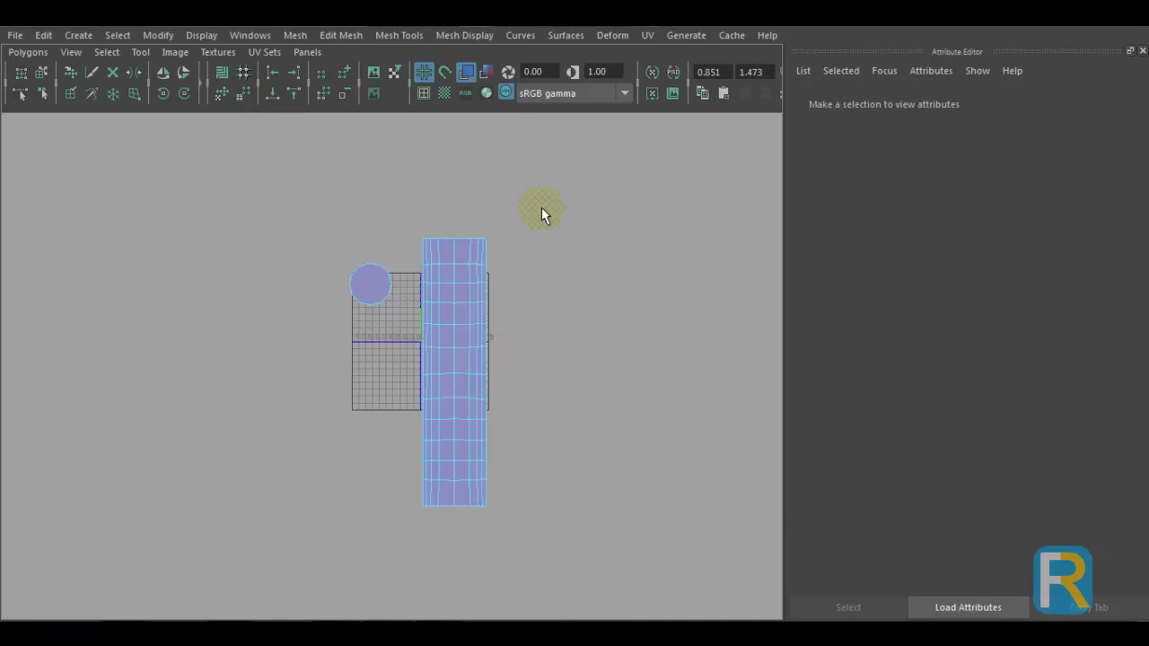
pyautogui.moveTo(541, 207); pyautogui.dragTo(416, 531)
pyautogui.scroll(4, 505, 395)
pyautogui.scroll(-5, 503, 390)
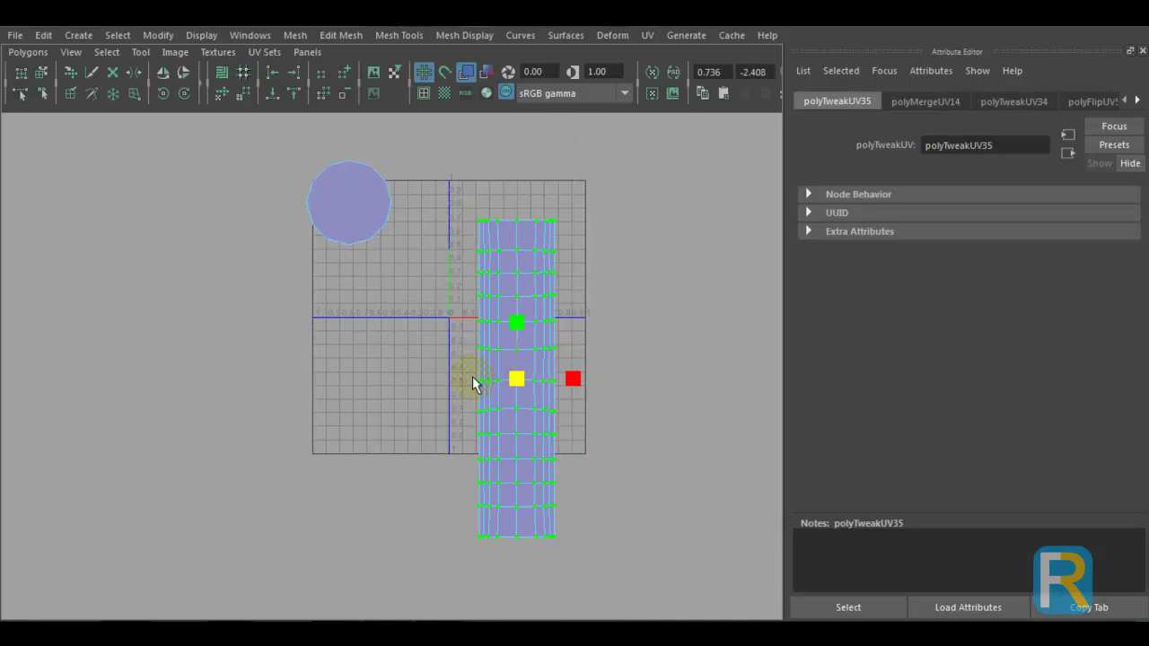
pyautogui.press('w')
pyautogui.moveTo(519, 380); pyautogui.dragTo(523, 254)
pyautogui.press('r')
# - Move the round side-face shell into the 0–1 UV space beside the tyre strip and scale it down slightly
pyautogui.moveTo(272, 141); pyautogui.dragTo(389, 254)
pyautogui.press('w')
pyautogui.moveTo(347, 200); pyautogui.dragTo(489, 250)
pyautogui.press('r')
pyautogui.press('w')
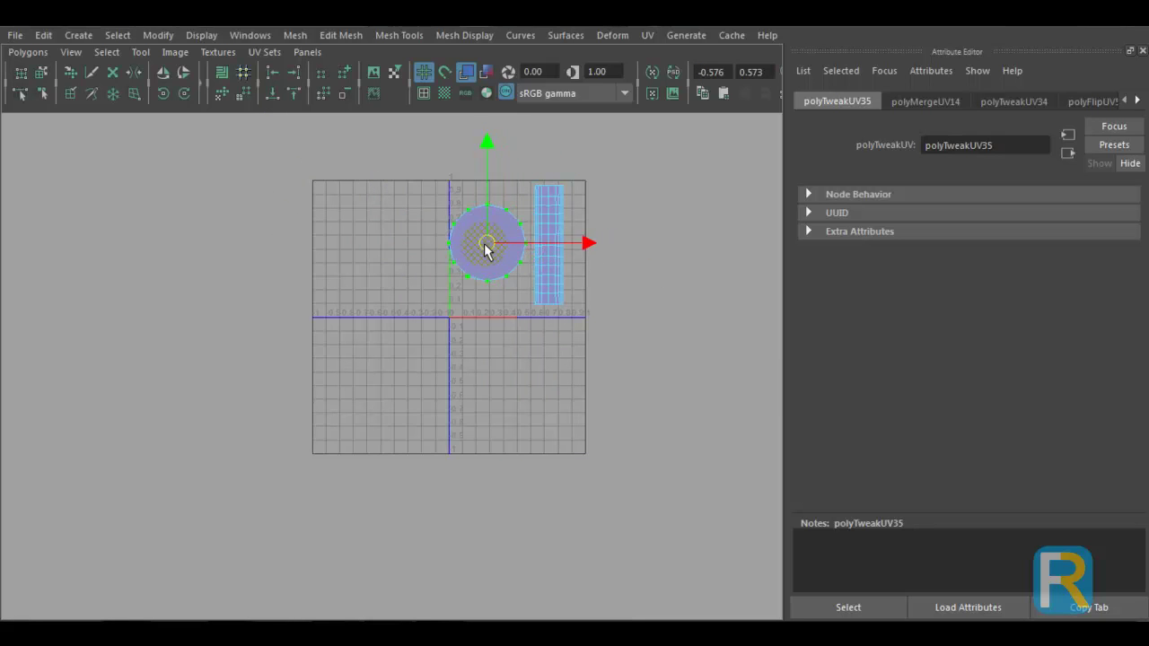
# - Select the wheel as an object in the perspective view and open its material attributes
pyautogui.press('space')
pyautogui.press('space')
pyautogui.press('space')
pyautogui.moveTo(480, 171); pyautogui.dragTo(571, 143, button='right')
pyautogui.press('space')
pyautogui.moveTo(568, 294); pyautogui.dragTo(527, 563, button='right')
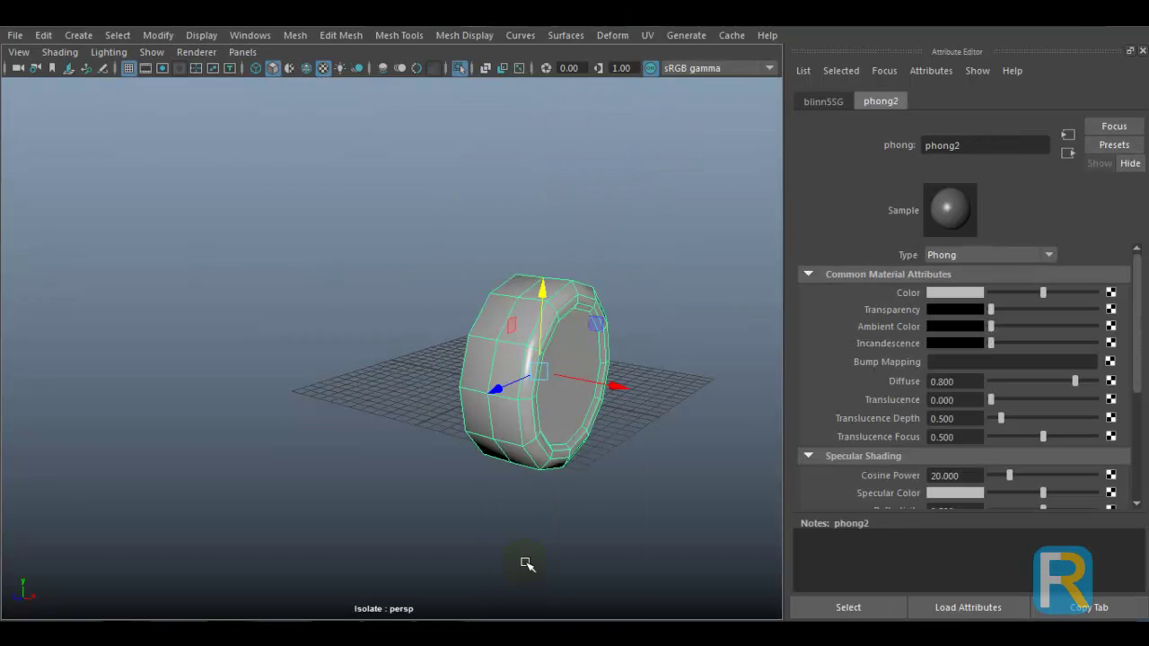
# - Connect a file texture to the colour of the wheel's phong2 material and open the texture's file attributes
pyautogui.click(1110, 293)
pyautogui.click(579, 207)
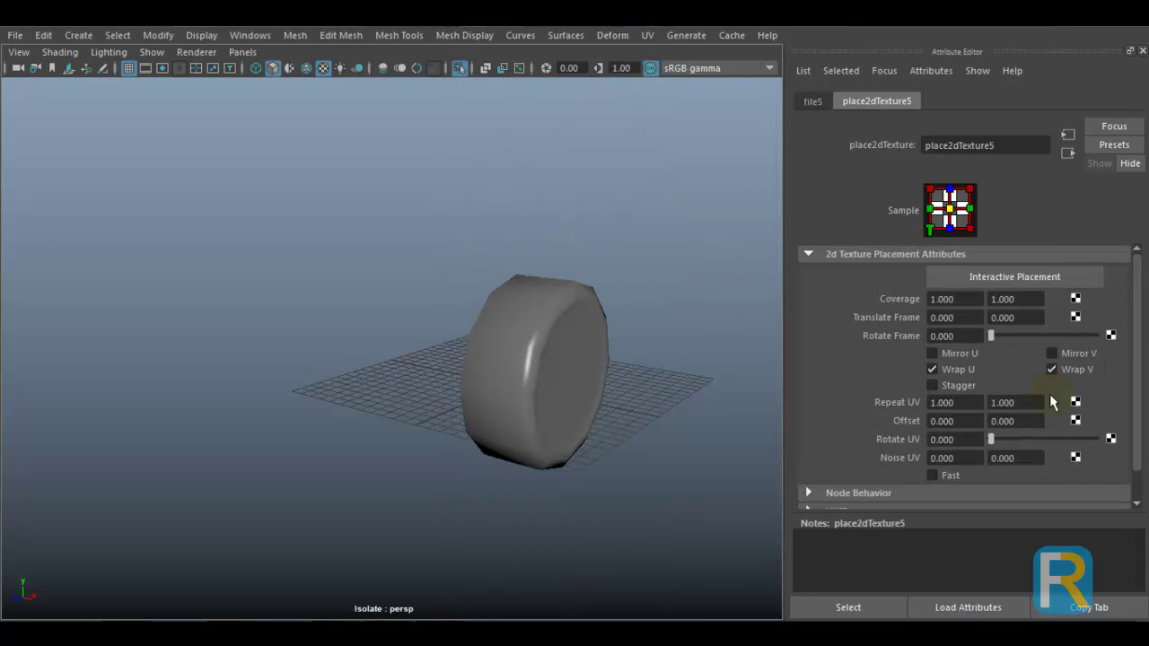
pyautogui.click(821, 104)
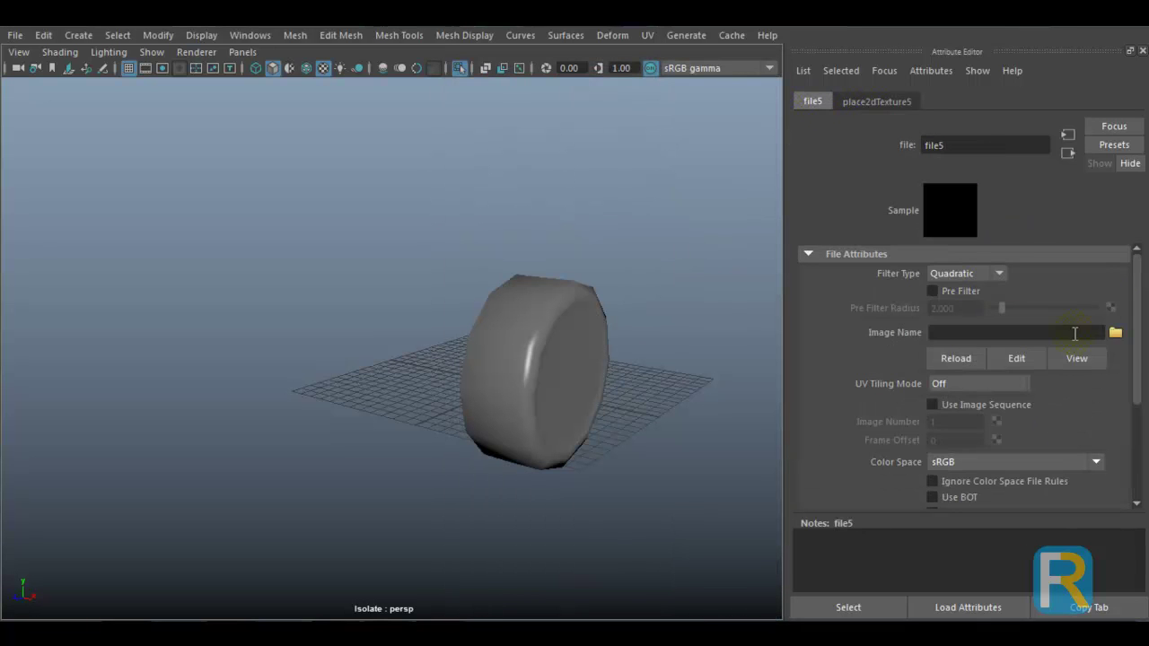
# - Load image039.jpg from the Desktop as the image of the wheel's file texture
pyautogui.click(1115, 332)
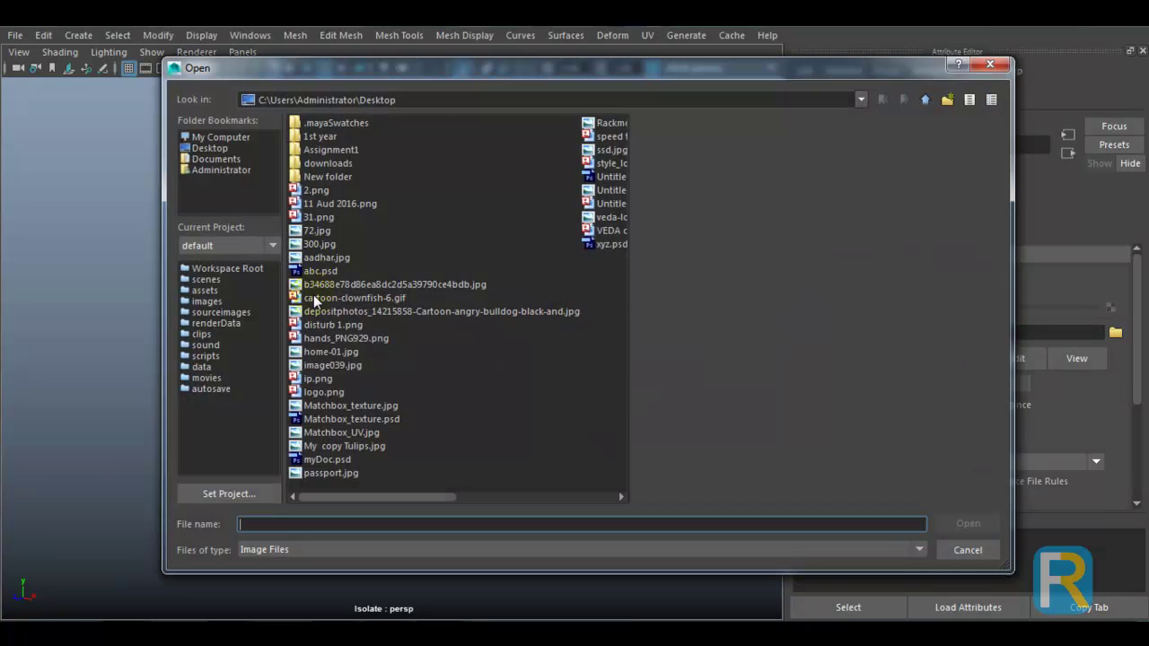
pyautogui.click(322, 365)
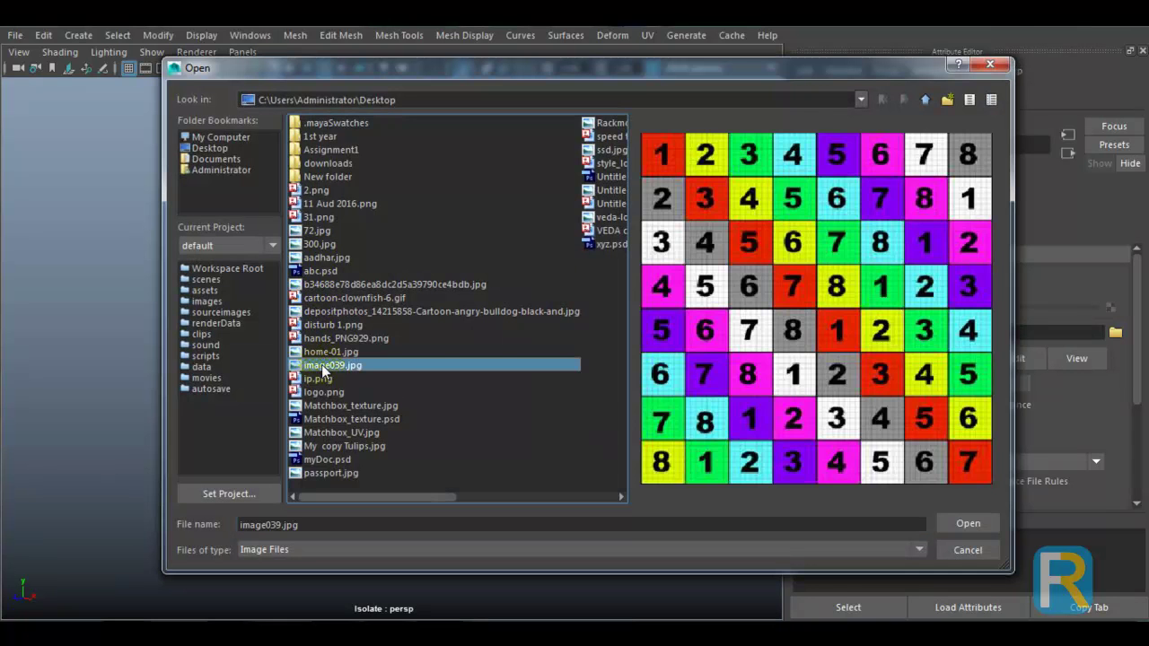
pyautogui.click(944, 528)
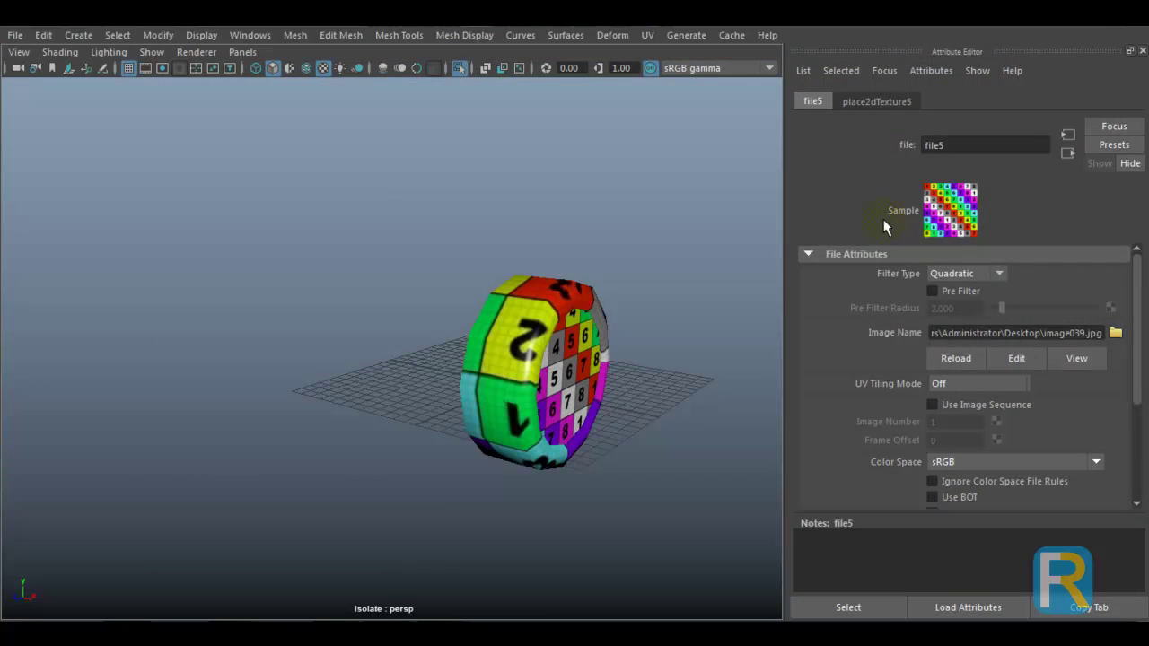
# - Set the wheel texture's Repeat UV to 5 by 5 and inspect the pattern on the tyre and side face
pyautogui.click(884, 102)
pyautogui.click(859, 402)
pyautogui.write('5')
pyautogui.press('Tab')
pyautogui.write('5')
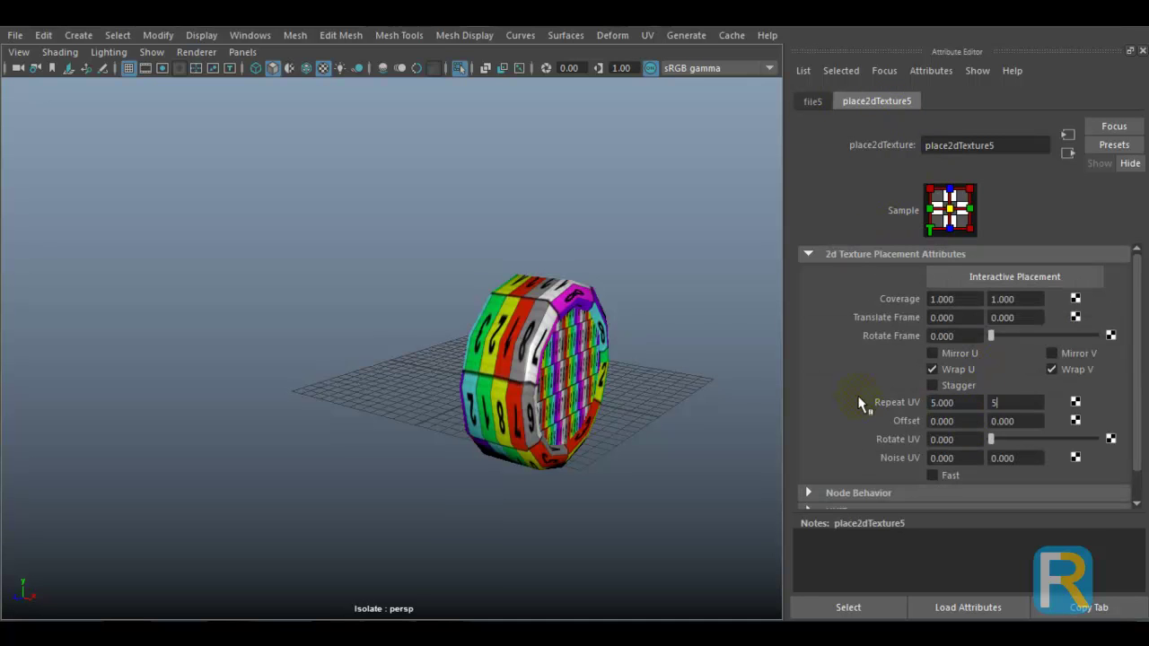
pyautogui.press('Return')
pyautogui.keyDown('alt'); pyautogui.moveTo(627, 395); pyautogui.dragTo(508, 431); pyautogui.keyUp('alt')
pyautogui.keyDown('alt'); pyautogui.moveTo(508, 431); pyautogui.dragTo(626, 462, button='right'); pyautogui.keyUp('alt')
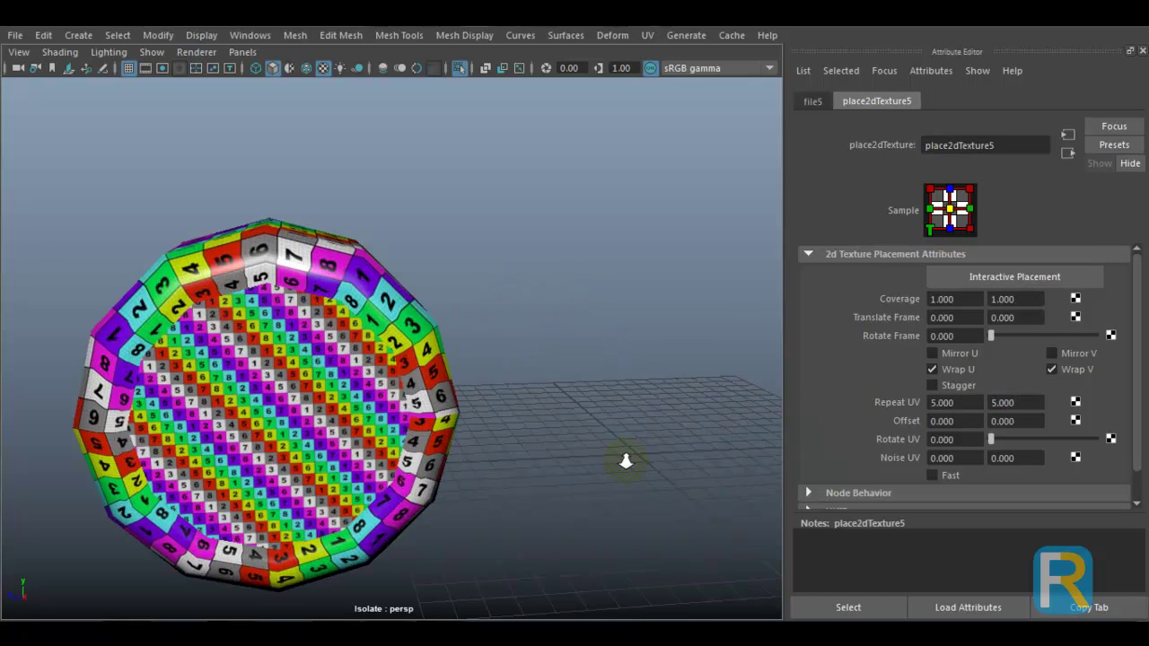
pyautogui.keyDown('alt'); pyautogui.moveTo(626, 461); pyautogui.dragTo(551, 437); pyautogui.keyUp('alt')
pyautogui.keyDown('alt'); pyautogui.moveTo(447, 352); pyautogui.dragTo(341, 390); pyautogui.keyUp('alt')
pyautogui.keyDown('alt'); pyautogui.moveTo(341, 389); pyautogui.dragTo(300, 343, button='right'); pyautogui.keyUp('alt')
pyautogui.keyDown('alt'); pyautogui.moveTo(300, 343); pyautogui.dragTo(499, 373); pyautogui.keyUp('alt')
# - Deselect the wheel and exit isolate mode to display the whole car
pyautogui.click(498, 373)
pyautogui.click(274, 261)
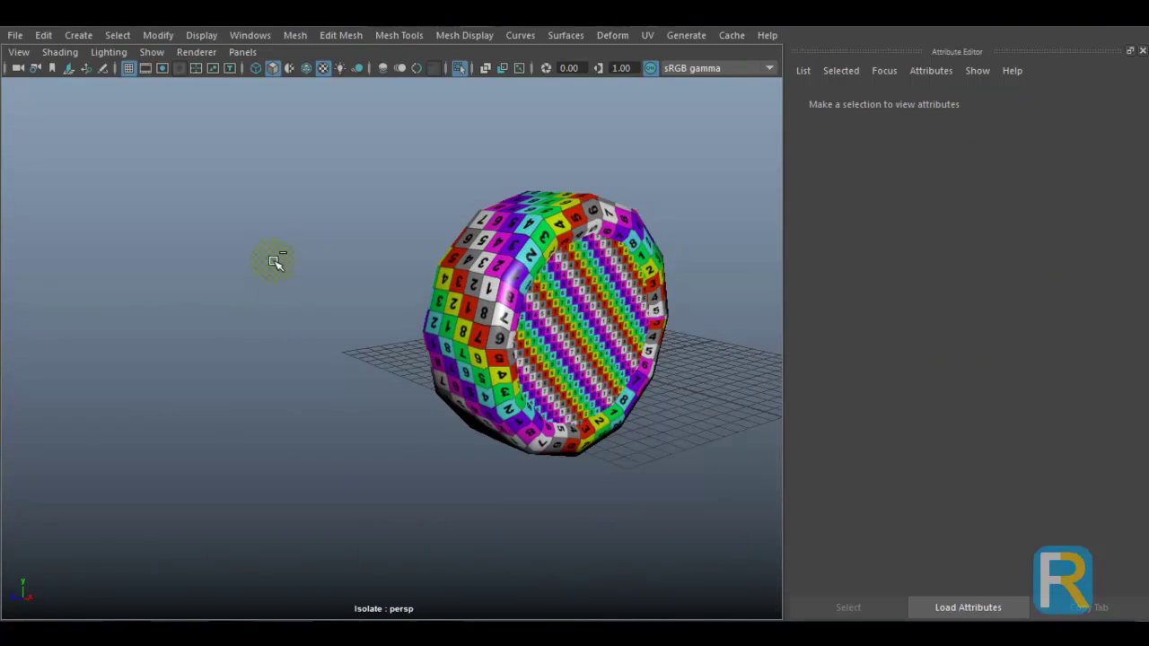
pyautogui.hotkey('ctrl', '1')
pyautogui.scroll(-6, 544, 398)
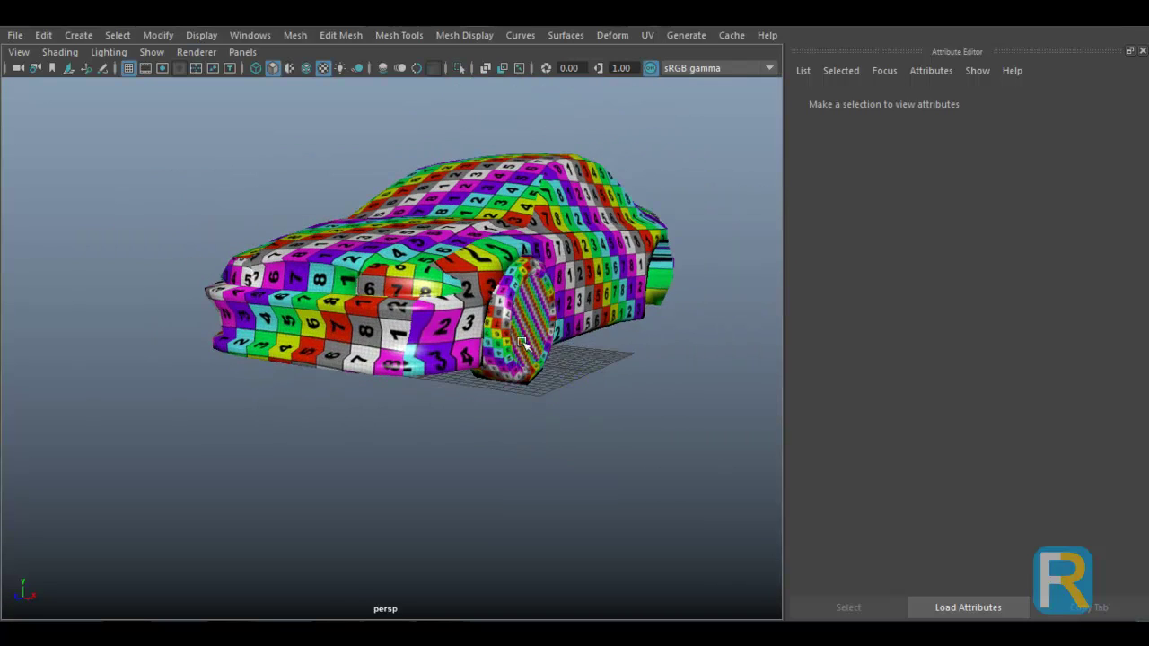
# - Duplicate the front wheel in untextured shaded display and move the copy about -28.4 units along X to the car's opposite side
pyautogui.click(521, 343)
pyautogui.keyDown('alt'); pyautogui.moveTo(521, 343); pyautogui.dragTo(616, 375); pyautogui.keyUp('alt')
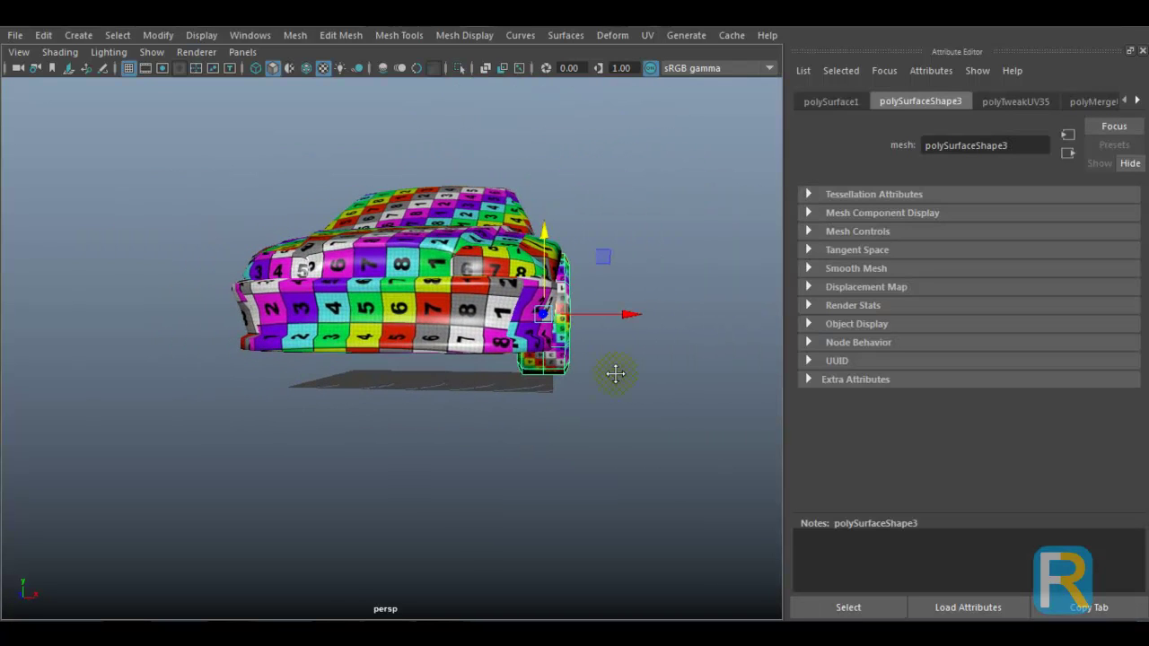
pyautogui.press('5')
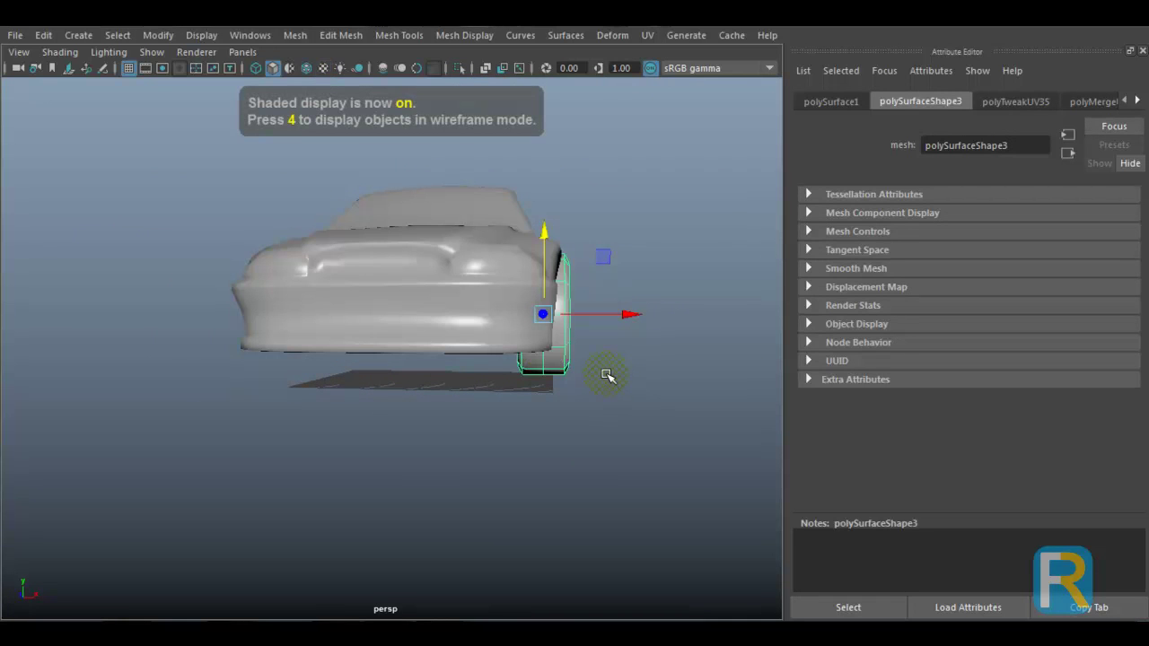
pyautogui.hotkey('ctrl', 'd')
pyautogui.moveTo(628, 315); pyautogui.dragTo(285, 319)
pyautogui.keyDown('alt'); pyautogui.moveTo(306, 377); pyautogui.dragTo(332, 382); pyautogui.keyUp('alt')
pyautogui.hotkey('ctrl', 'space')
pyautogui.keyDown('alt'); pyautogui.moveTo(485, 368); pyautogui.dragTo(544, 413, button='middle'); pyautogui.keyUp('alt')
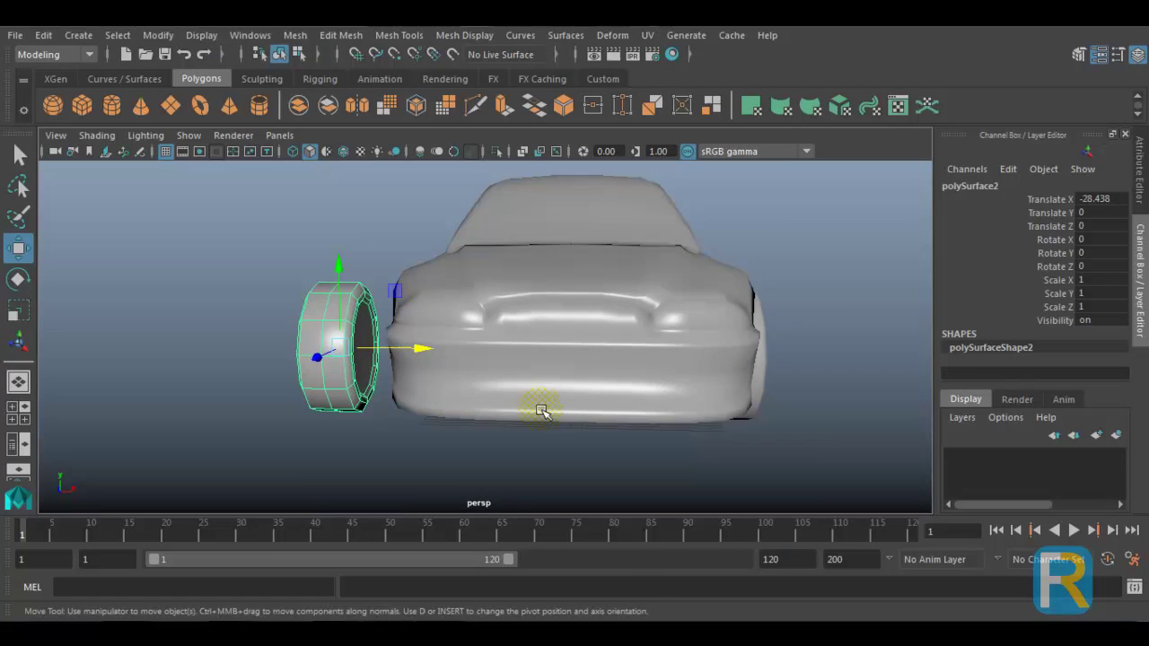
# - Mirror the duplicated wheel by setting its Scale X to -1
pyautogui.scroll(3, 545, 414)
pyautogui.doubleClick(1091, 280)
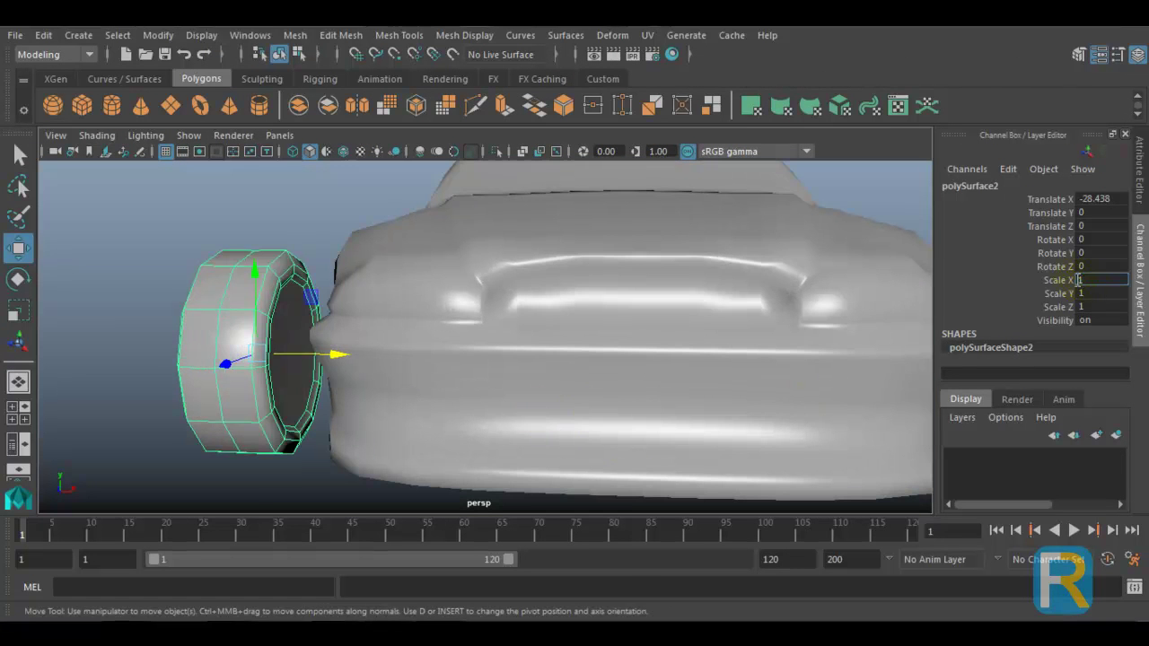
pyautogui.write('-1')
pyautogui.press('Return')
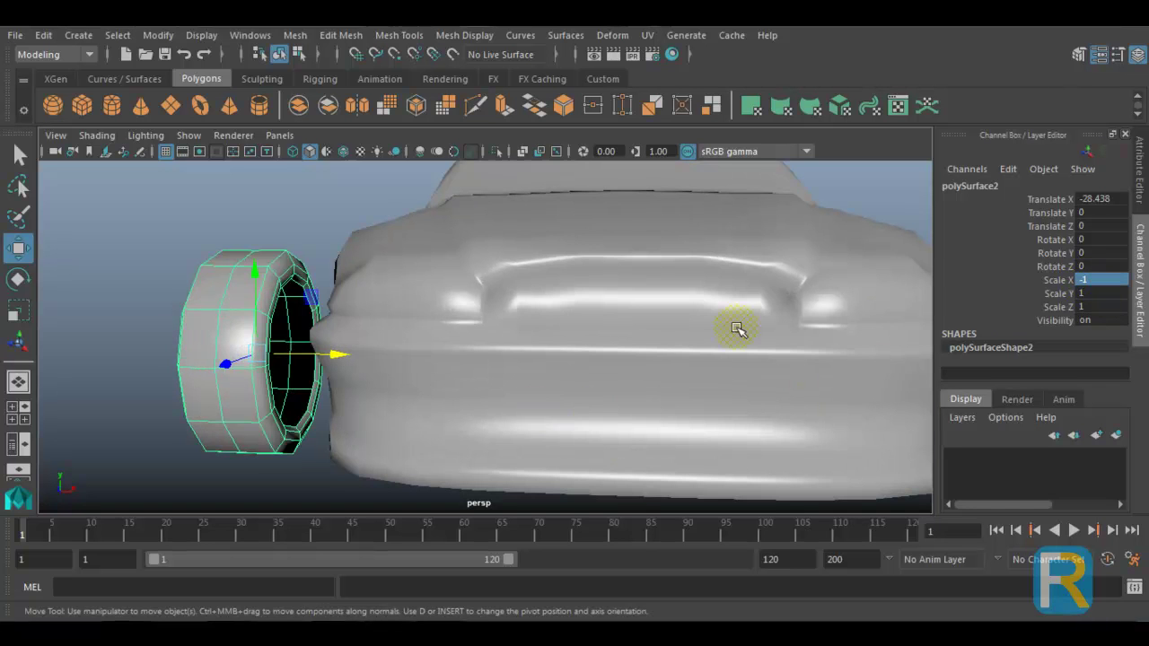
# - Move the mirrored wheel into the front wheel arch, matching the placement of the opposite front wheel
pyautogui.keyDown('alt'); pyautogui.moveTo(482, 380); pyautogui.dragTo(541, 381); pyautogui.keyUp('alt')
pyautogui.moveTo(319, 363); pyautogui.dragTo(283, 400)
pyautogui.click(623, 381)
pyautogui.keyDown('alt'); pyautogui.moveTo(623, 380); pyautogui.dragTo(736, 488); pyautogui.keyUp('alt')
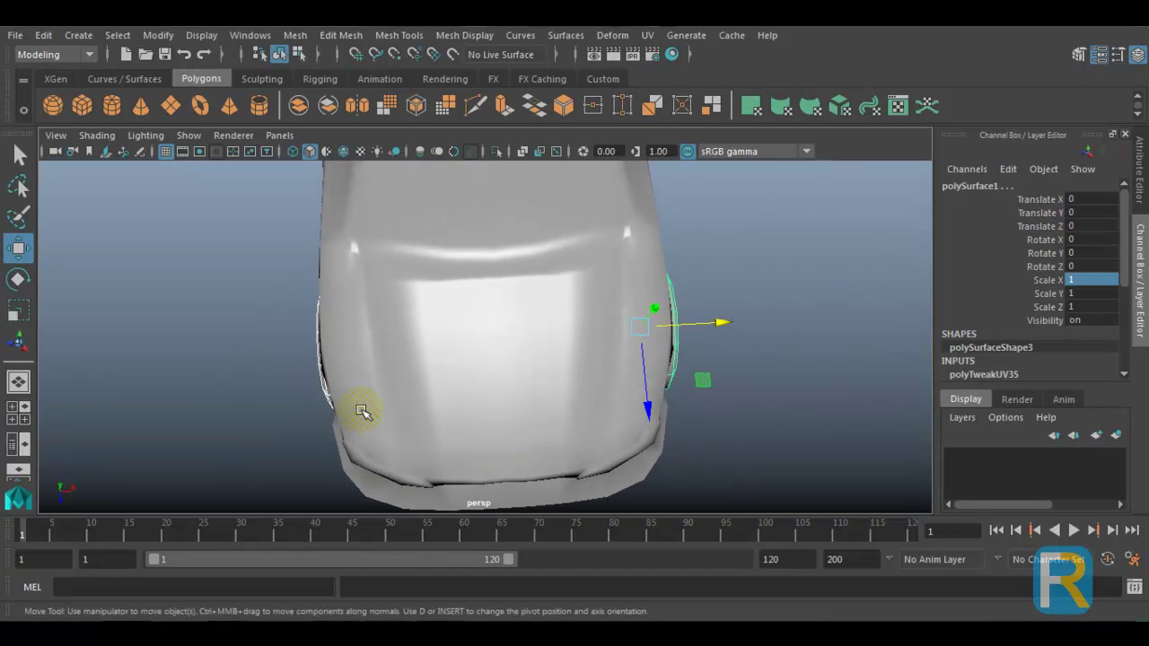
pyautogui.keyDown('alt'); pyautogui.moveTo(365, 411); pyautogui.dragTo(398, 398, button='middle'); pyautogui.keyUp('alt')
pyautogui.click(388, 395)
pyautogui.click(395, 398)
pyautogui.moveTo(493, 342); pyautogui.dragTo(403, 398)
# - Duplicate both front wheels together and move the copies back along Z into the rear wheel arches
pyautogui.keyDown('shift'); pyautogui.click(704, 470); pyautogui.keyUp('shift')
pyautogui.scroll(-5, 705, 461)
pyautogui.hotkey('ctrl', 'd')
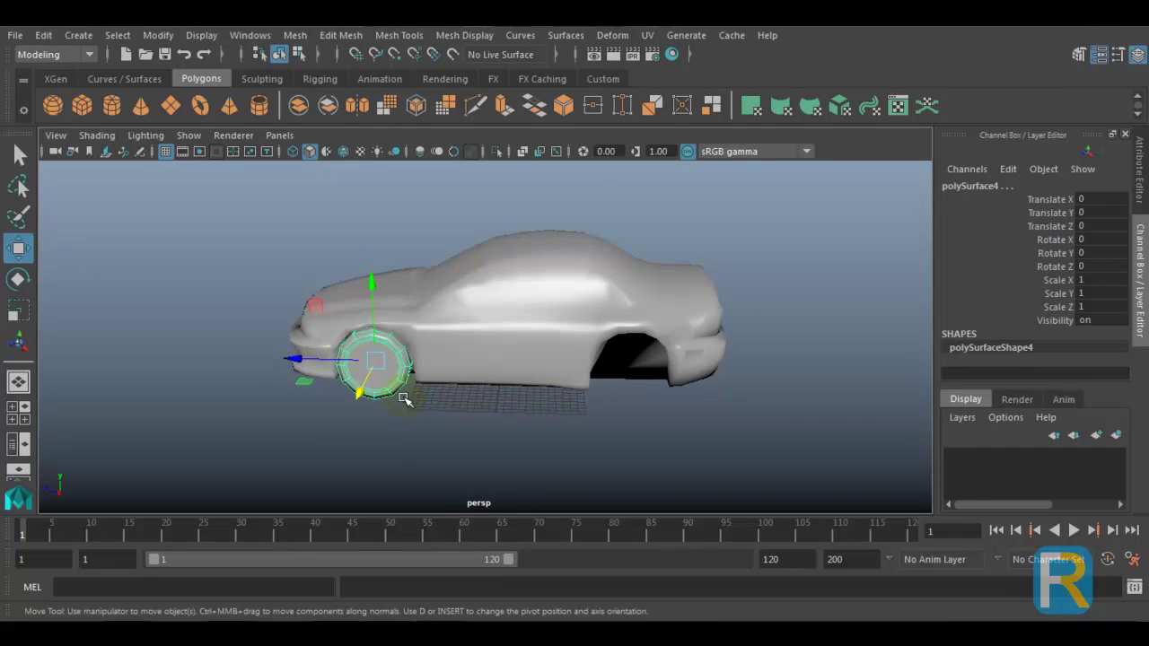
pyautogui.moveTo(303, 358); pyautogui.dragTo(546, 419)
pyautogui.click(628, 449)
pyautogui.keyDown('alt'); pyautogui.moveTo(651, 461); pyautogui.dragTo(508, 487); pyautogui.keyUp('alt')
pyautogui.keyDown('alt'); pyautogui.moveTo(508, 487); pyautogui.dragTo(356, 439, button='right'); pyautogui.keyUp('alt')
pyautogui.keyDown('alt'); pyautogui.moveTo(357, 439); pyautogui.dragTo(535, 452); pyautogui.keyUp('alt')
pyautogui.keyDown('alt'); pyautogui.moveTo(534, 450); pyautogui.dragTo(530, 447, button='middle'); pyautogui.keyUp('alt')
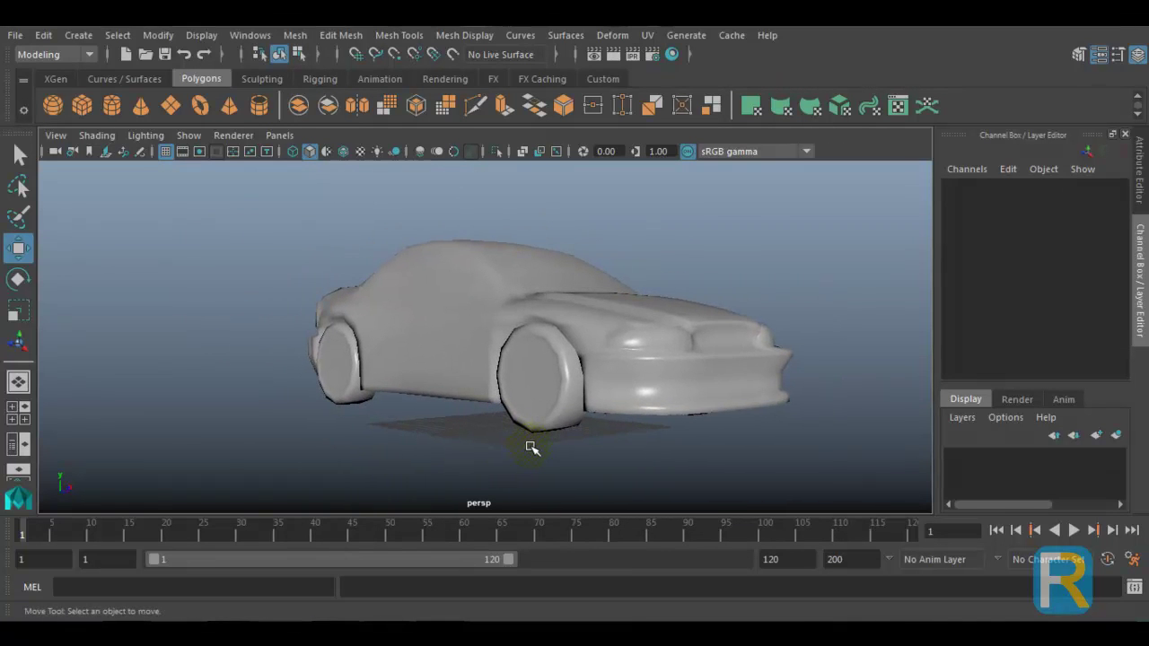
# - Turn textured display back on and examine the checker pattern on the car body and wheels
pyautogui.press('6')
pyautogui.moveTo(628, 424)
pyautogui.keyDown('alt'); pyautogui.mouseDown()
pyautogui.moveTo(641, 447)
pyautogui.moveTo(462, 438)
pyautogui.moveTo(482, 410)
pyautogui.moveTo(640, 428)
pyautogui.moveTo(531, 416)
pyautogui.mouseUp(); pyautogui.keyUp('alt')
pyautogui.keyDown('alt'); pyautogui.moveTo(531, 416); pyautogui.dragTo(620, 489, button='right'); pyautogui.keyUp('alt')
pyautogui.keyDown('alt'); pyautogui.moveTo(693, 439); pyautogui.dragTo(682, 439); pyautogui.keyUp('alt')
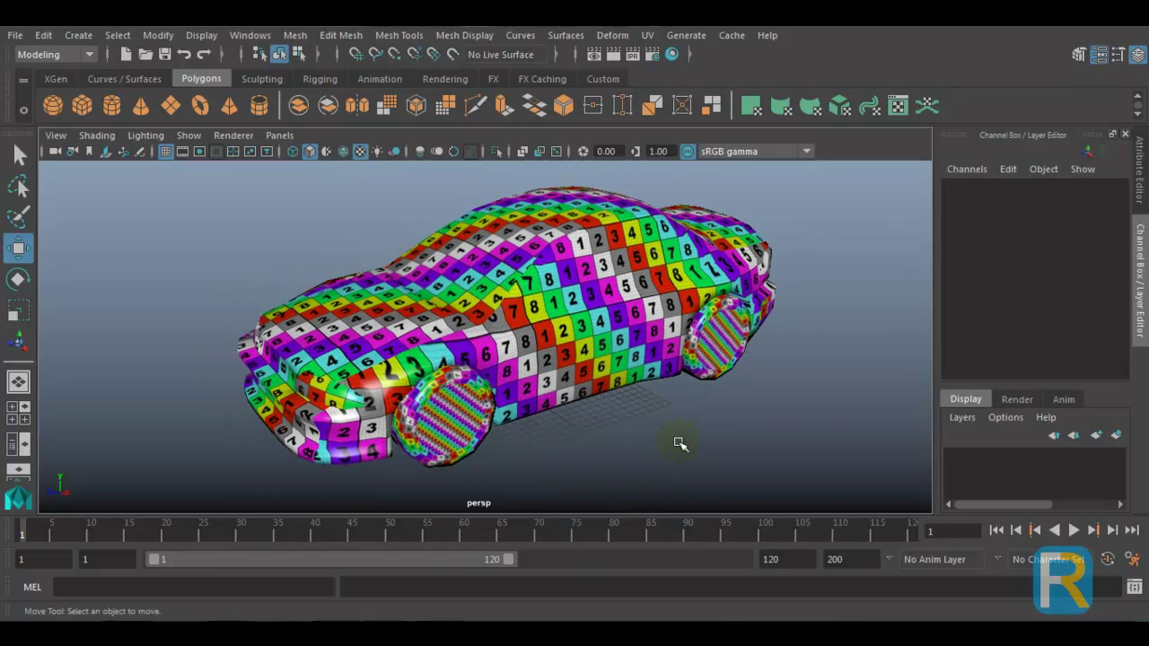